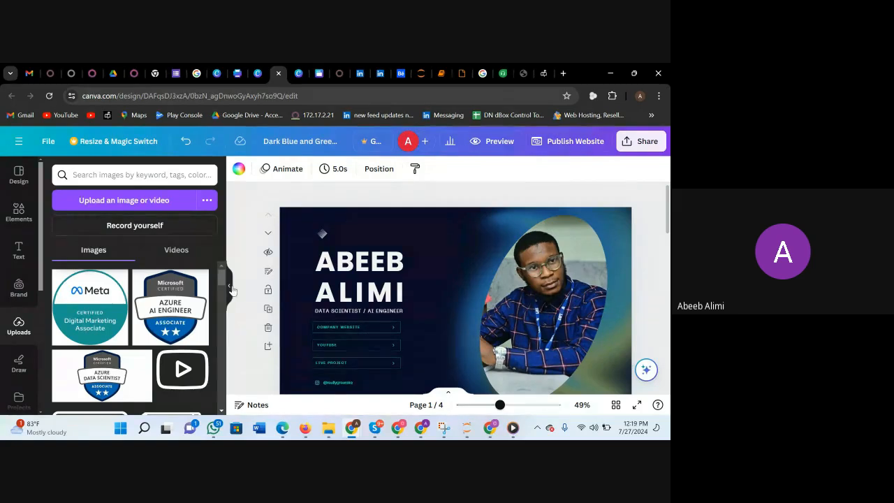
Hide the uploaded images and examine the portfolio's cover page, including its heading, job title, link buttons and profile photo.
left_click(228, 285)
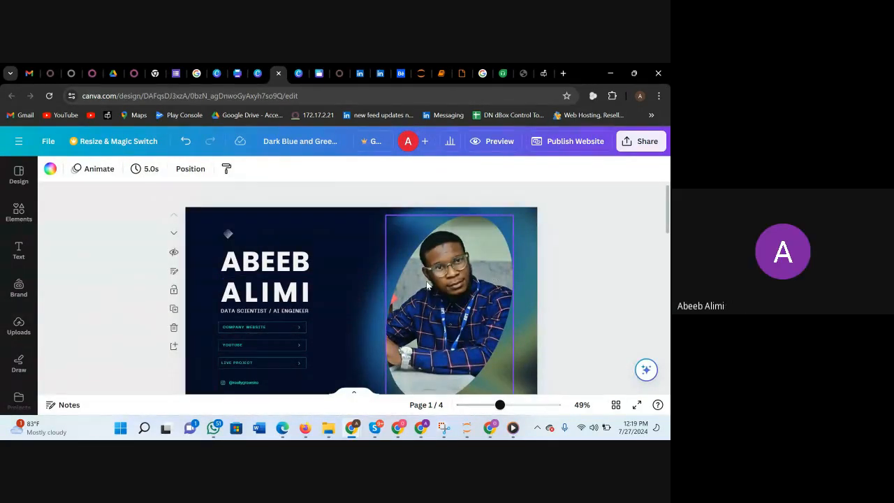
scroll(427, 284, "down", 1)
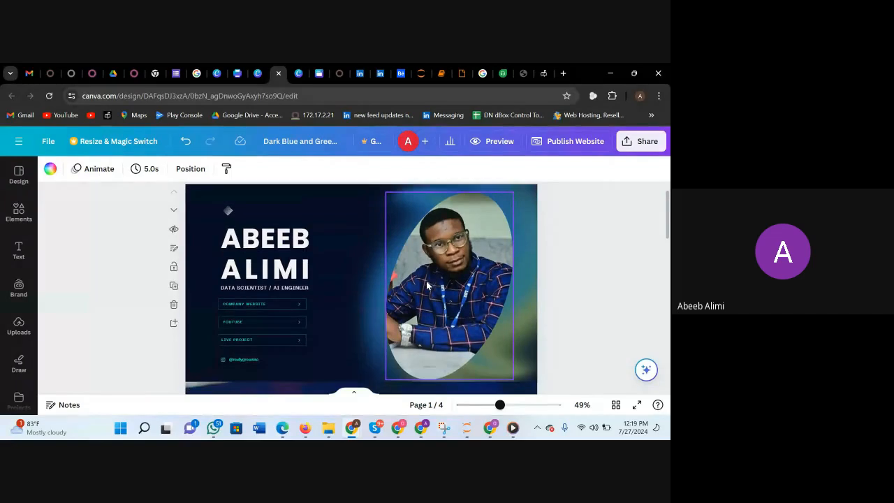
scroll(428, 285, "down", 5)
scroll(428, 285, "up", 4)
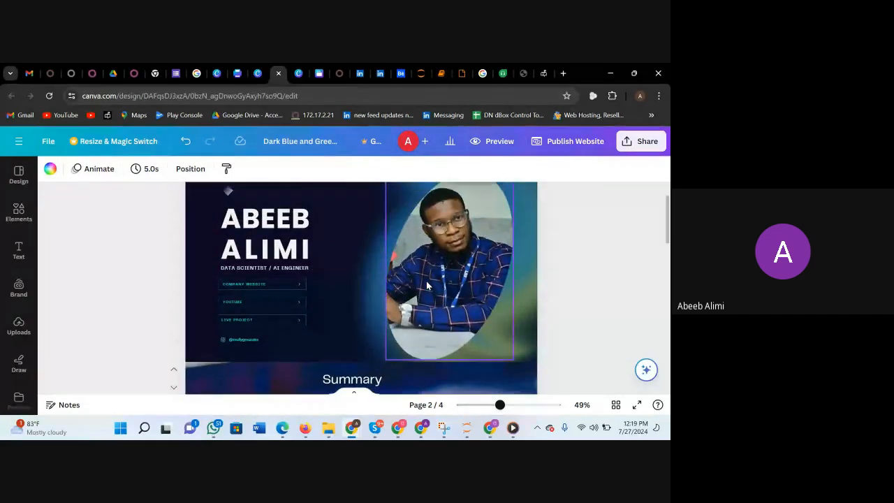
scroll(427, 285, "up", 1)
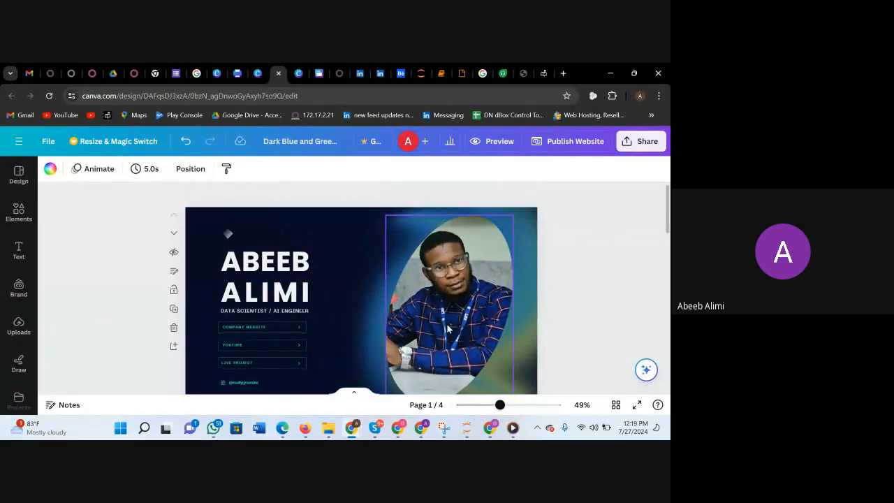
scroll(337, 262, "down", 1)
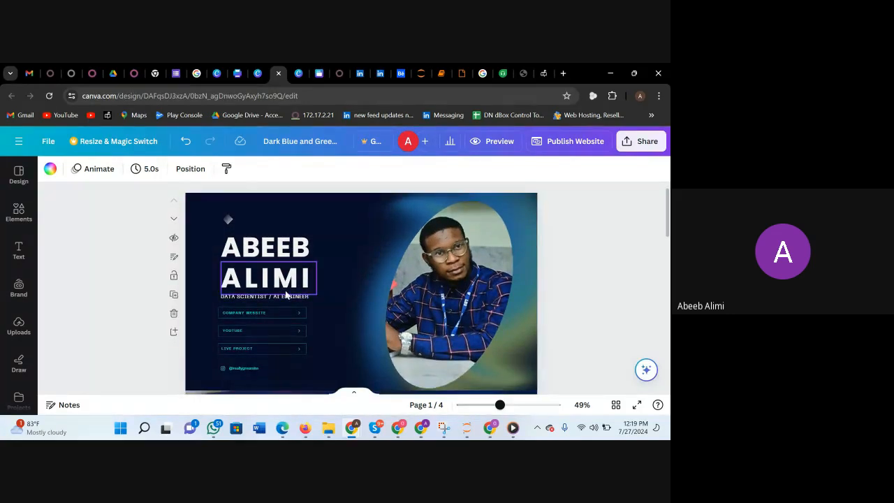
scroll(341, 295, "down", 3)
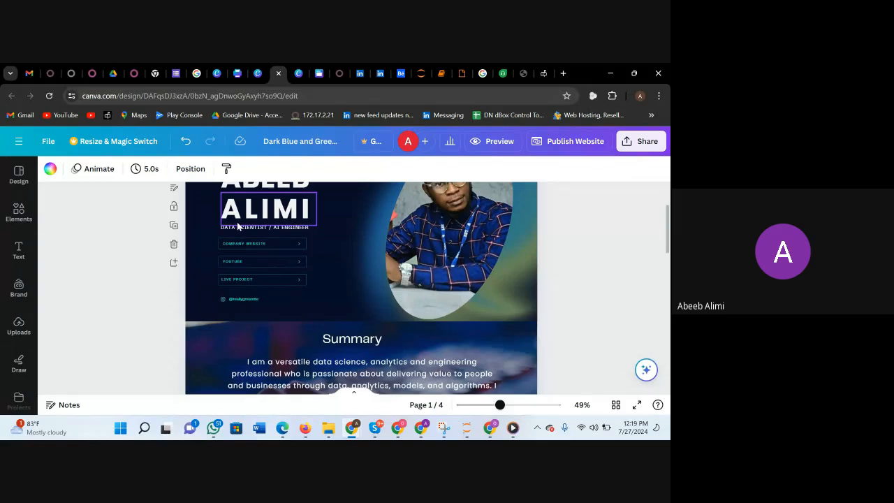
double_click(253, 285)
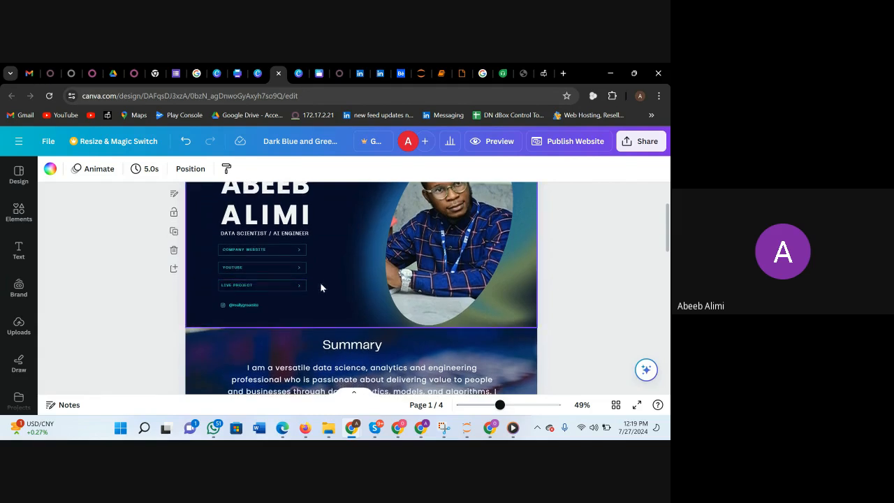
scroll(320, 282, "up", 2)
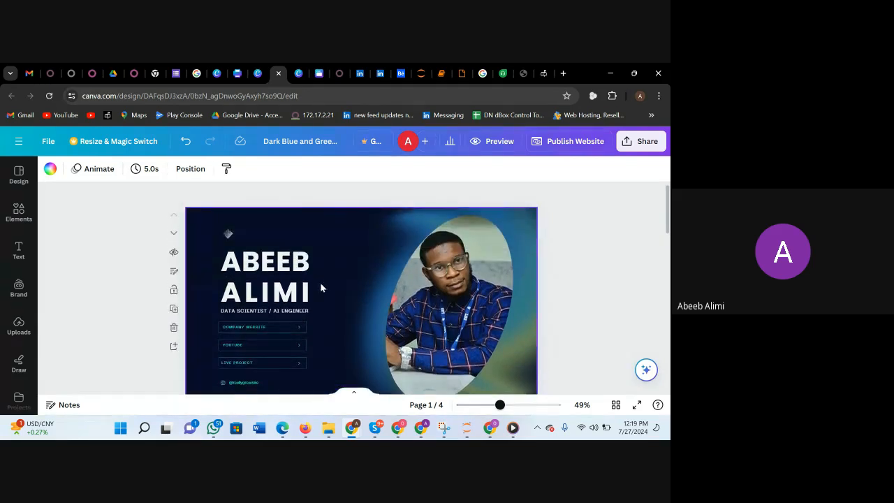
scroll(320, 287, "down", 1)
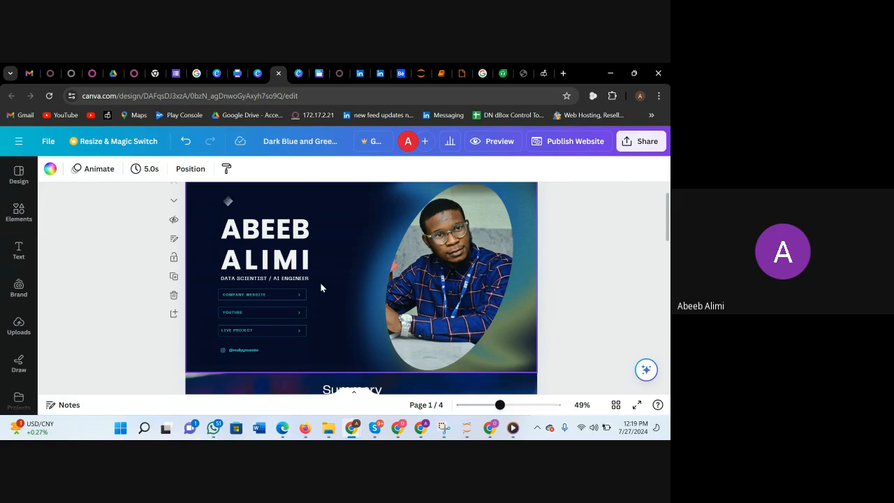
scroll(320, 287, "down", 2)
scroll(320, 287, "up", 1)
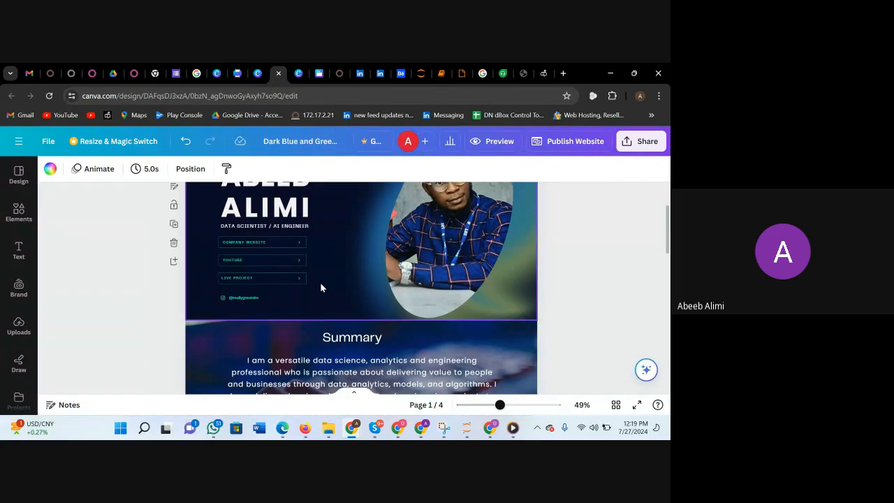
Examine the Summary page's introduction text and its Resume, Projects, Courses, Training and Certifications icons.
scroll(320, 287, "down", 2)
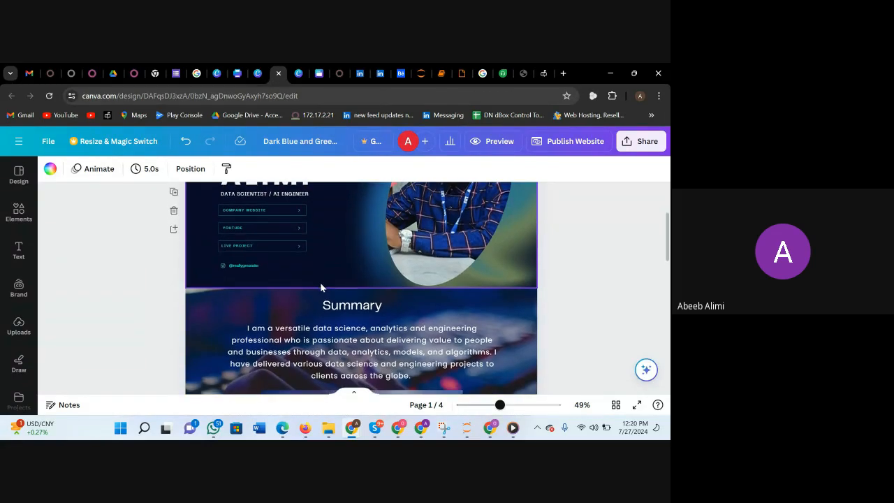
scroll(321, 288, "down", 3)
scroll(320, 284, "up", 3)
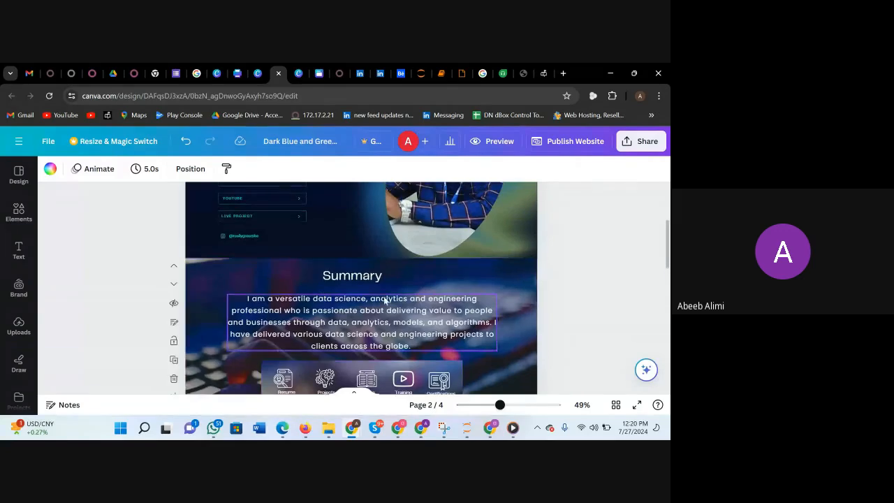
scroll(323, 305, "down", 1)
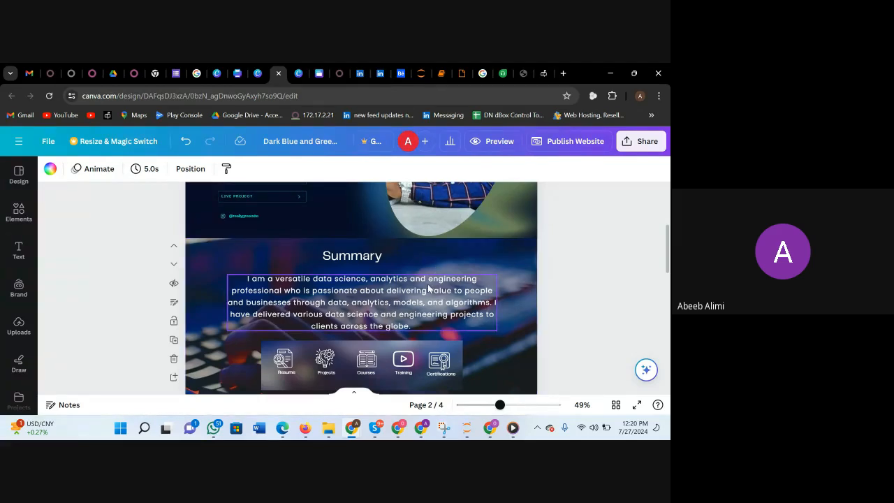
scroll(351, 289, "down", 1)
scroll(351, 290, "down", 2)
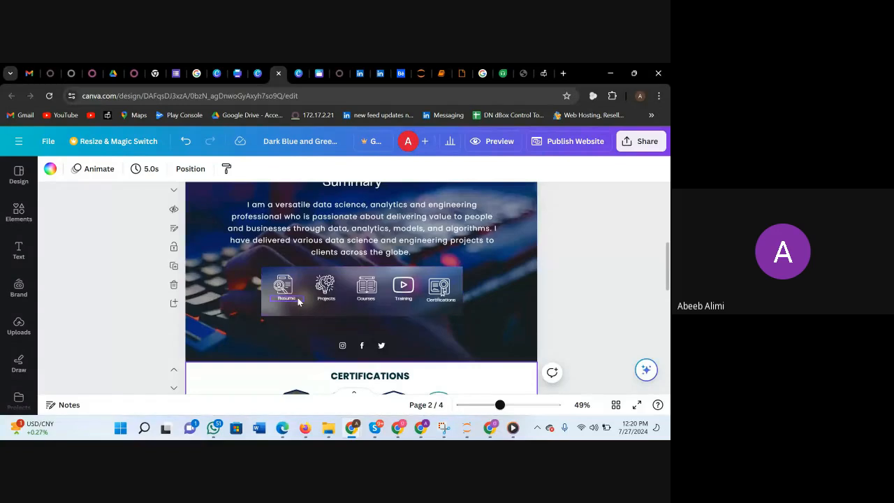
scroll(293, 292, "up", 5)
scroll(299, 299, "down", 5)
left_click(298, 302)
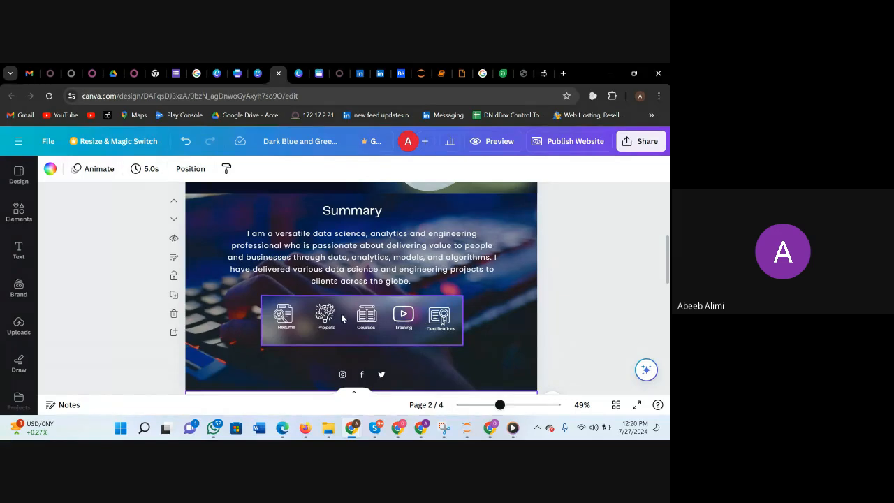
scroll(294, 320, "up", 1)
scroll(295, 324, "down", 1)
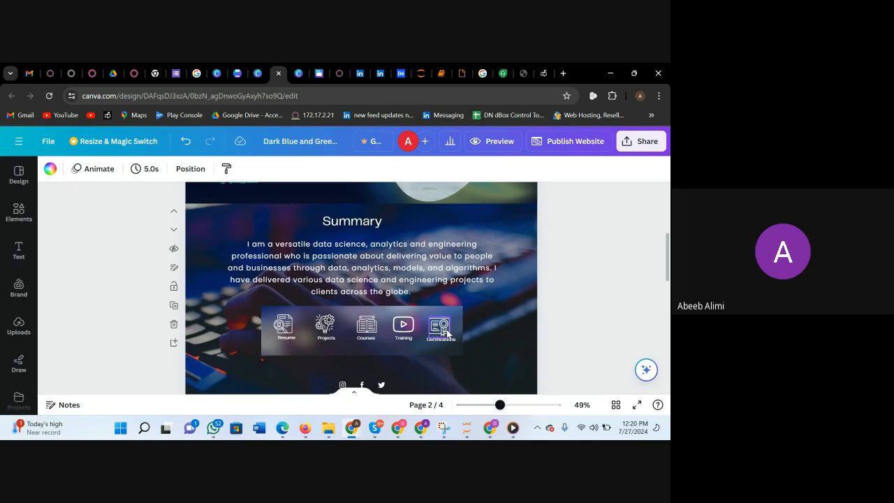
Review the portfolio from the cover page through the Summary page to the Certifications section on page 3.
scroll(447, 333, "down", 3)
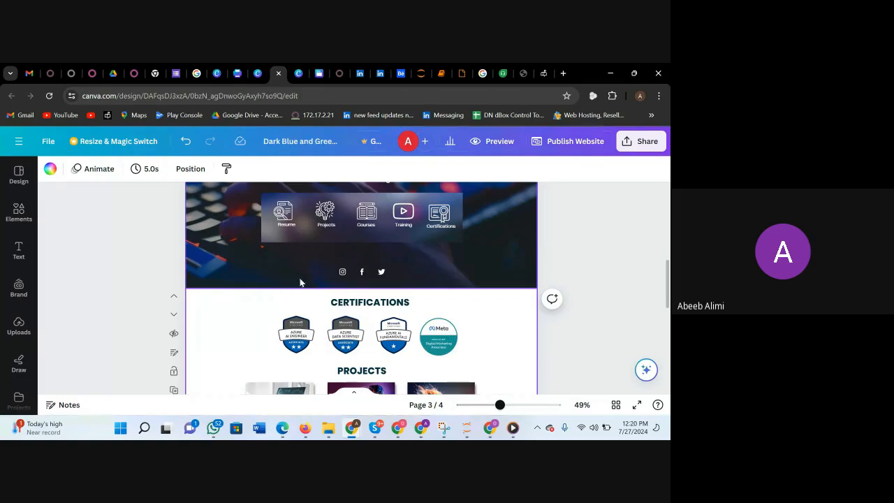
scroll(299, 282, "up", 10)
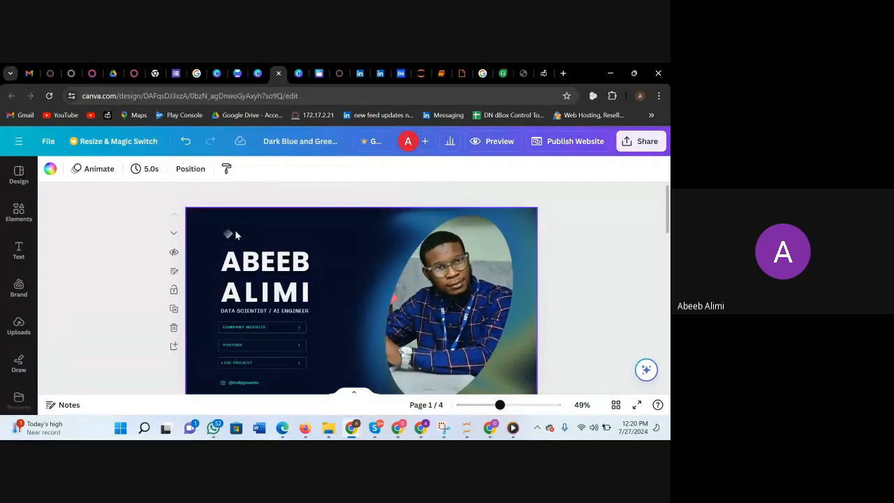
scroll(431, 279, "down", 2)
scroll(431, 279, "down", 4)
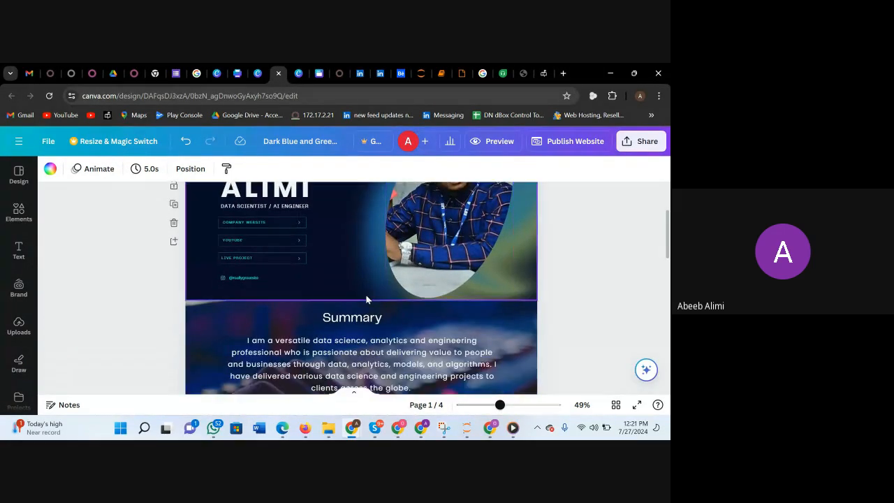
scroll(371, 327, "down", 2)
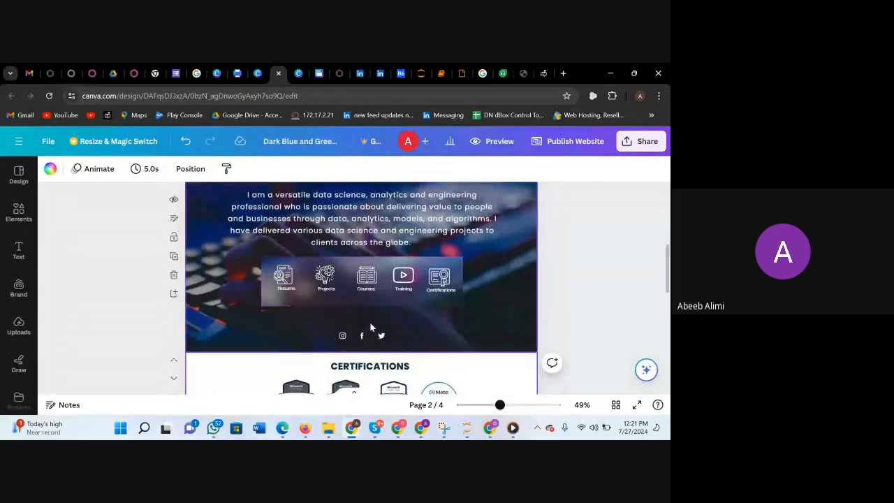
scroll(371, 327, "down", 2)
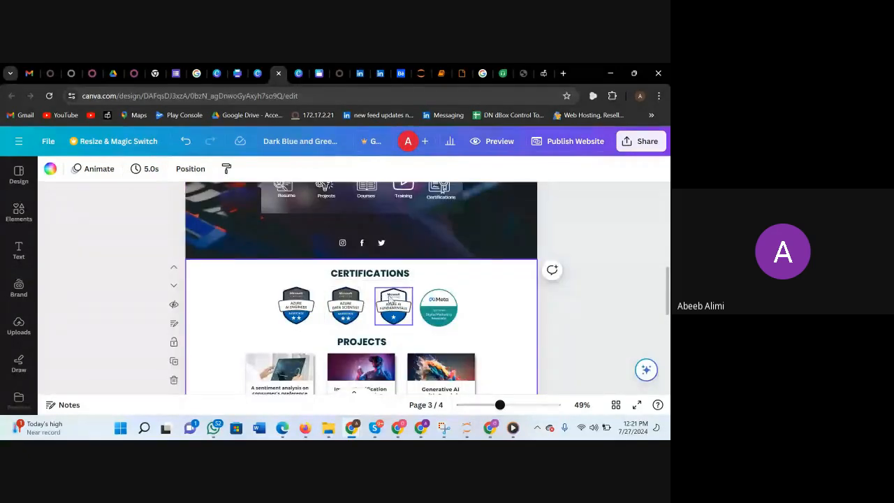
scroll(362, 355, "down", 1)
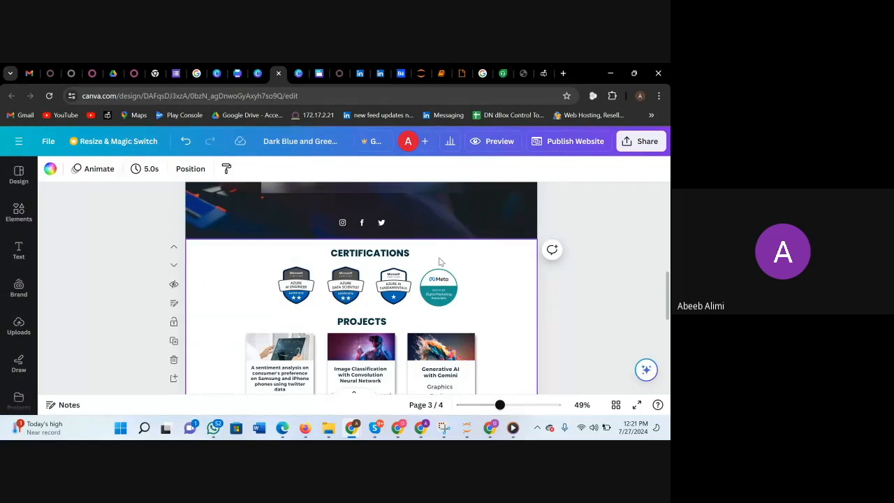
scroll(466, 286, "down", 1)
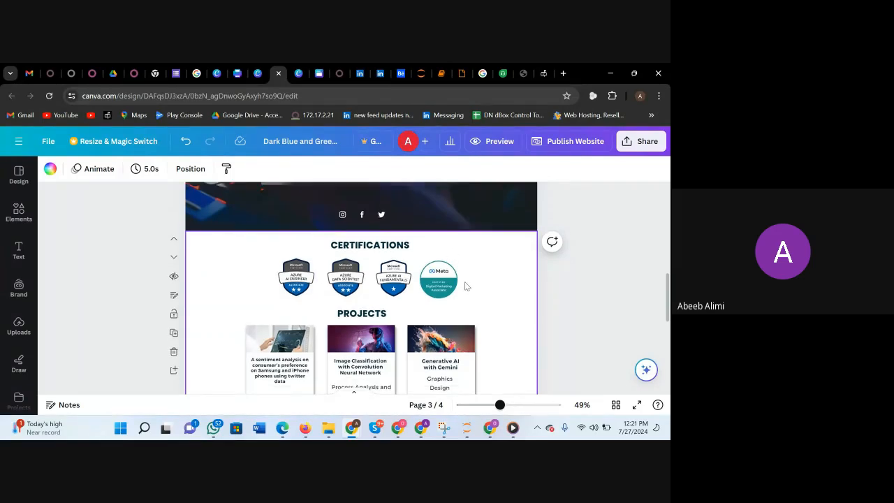
Enlarge the page view to 68% and examine the Microsoft Azure and Meta badges in the Certifications section.
left_click_drag(500, 407, 508, 406)
scroll(405, 319, "down", 1)
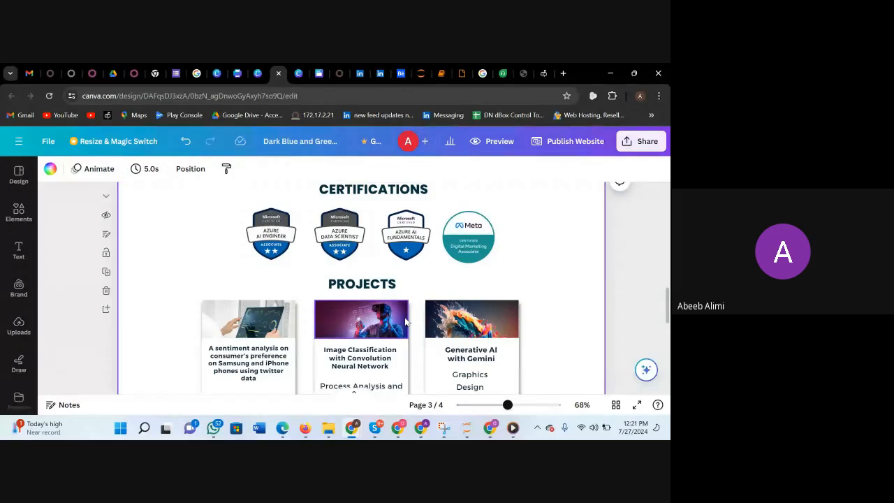
left_click(385, 253)
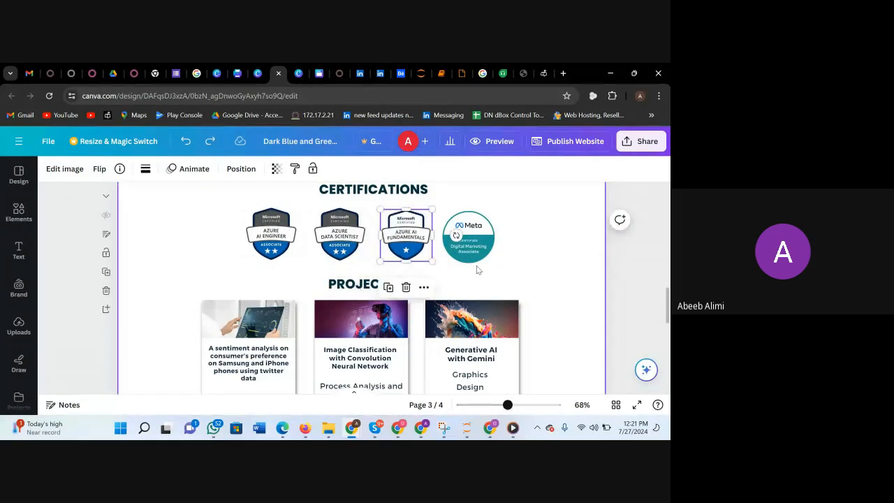
left_click(457, 289)
scroll(453, 297, "down", 1)
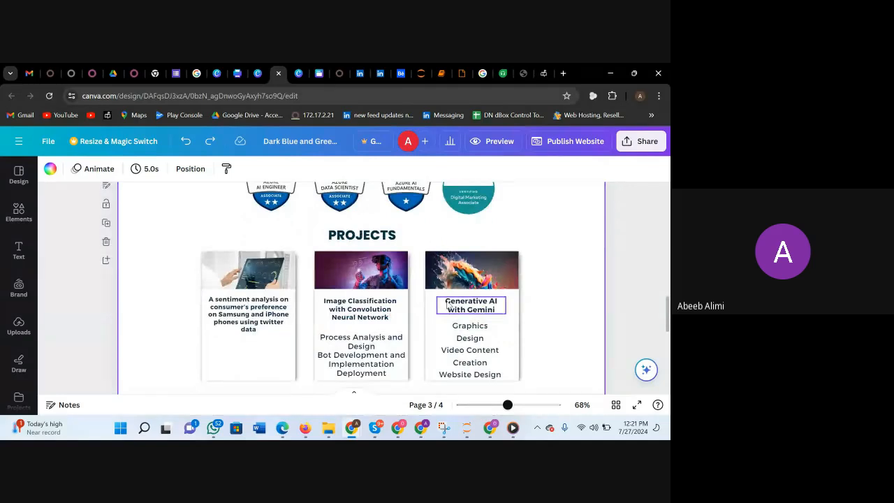
scroll(448, 305, "up", 3)
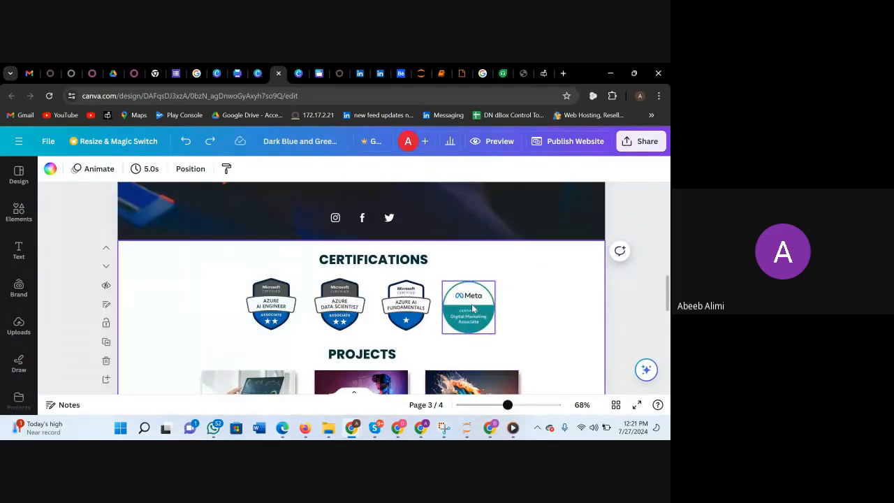
left_click(512, 271)
left_click_drag(512, 271, 473, 309)
left_click(525, 316)
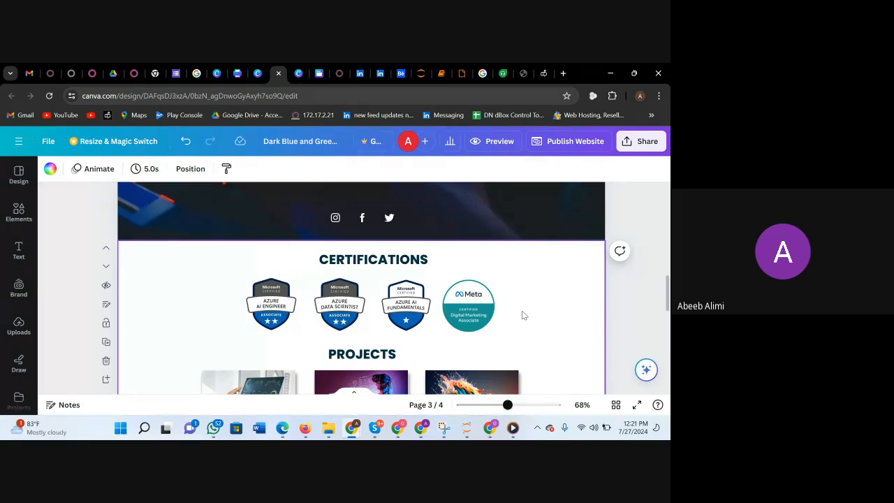
Examine the three cards in the Projects section and select the description text in the Generative AI with Gemini card.
scroll(386, 315, "down", 2)
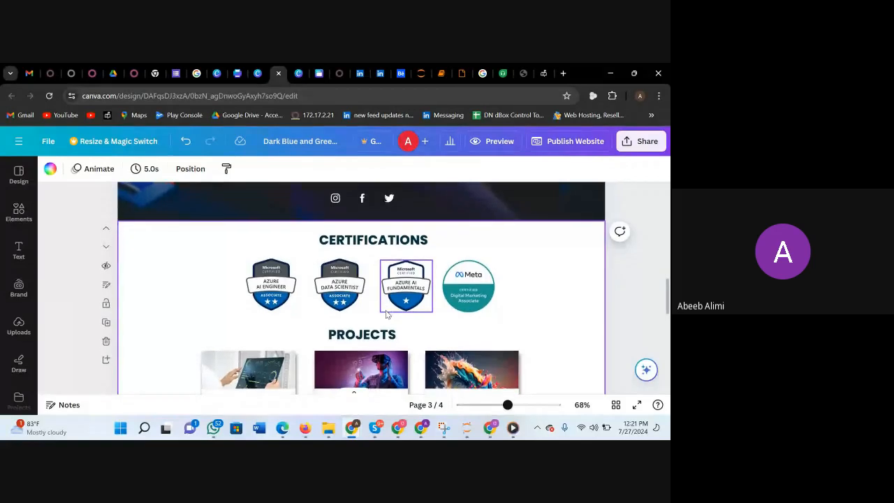
scroll(315, 328, "down", 1)
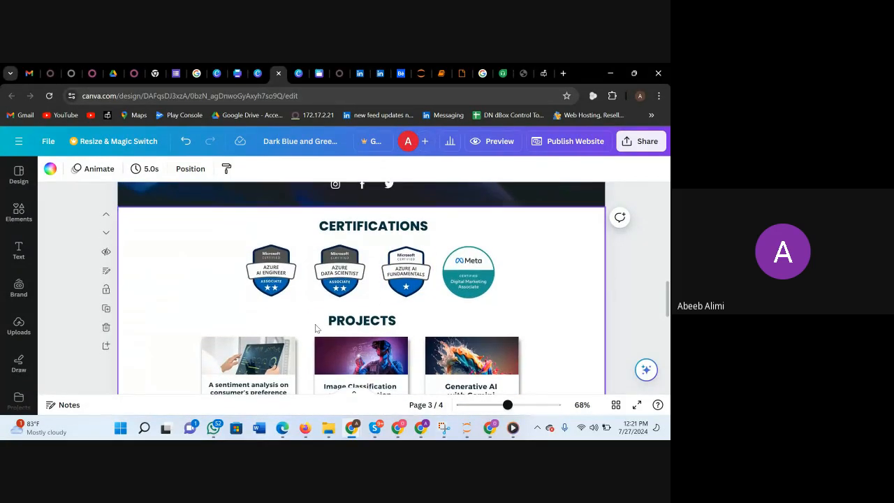
scroll(375, 333, "down", 3)
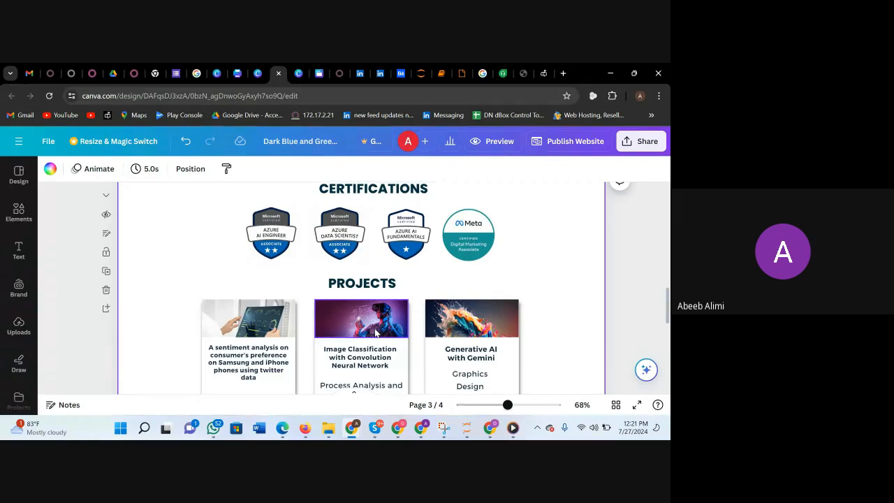
scroll(375, 333, "down", 1)
scroll(375, 333, "up", 2)
scroll(291, 314, "down", 3)
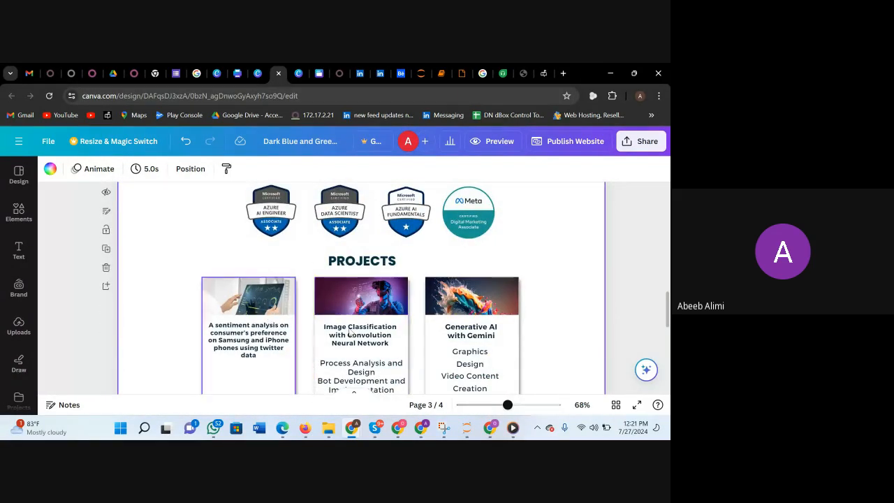
scroll(368, 341, "down", 3)
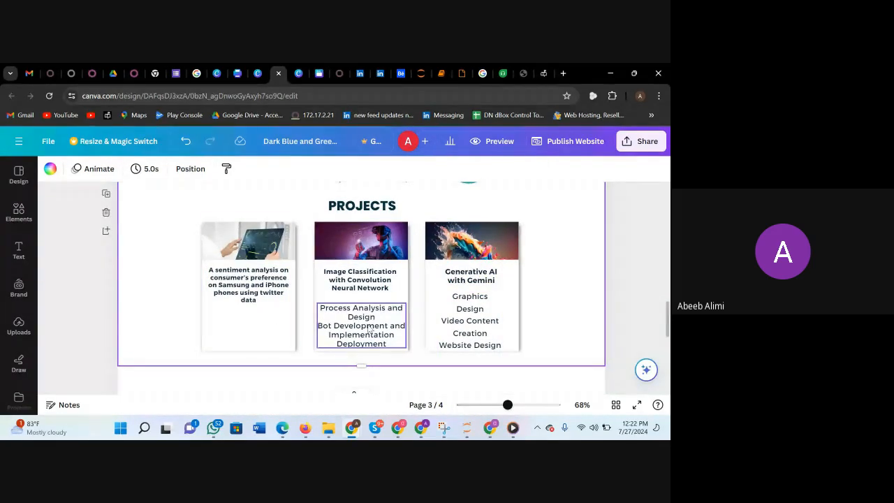
scroll(402, 323, "up", 2)
scroll(469, 328, "down", 1)
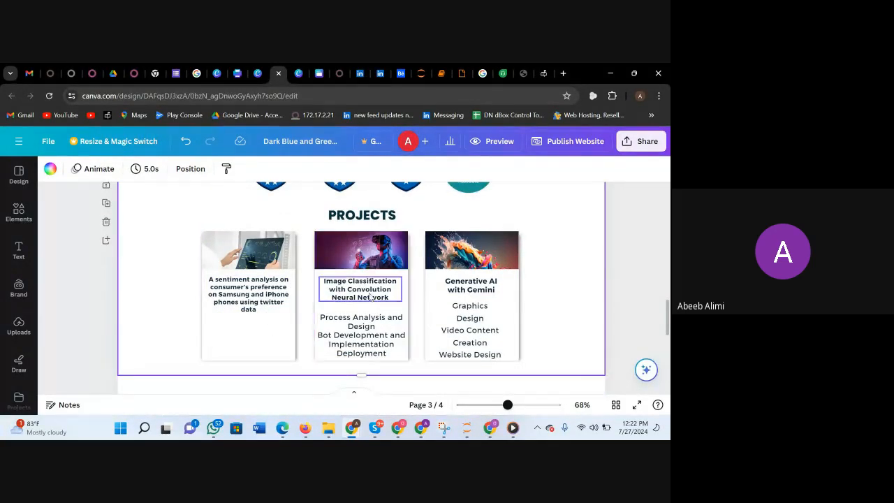
scroll(484, 300, "down", 1)
left_click(469, 301)
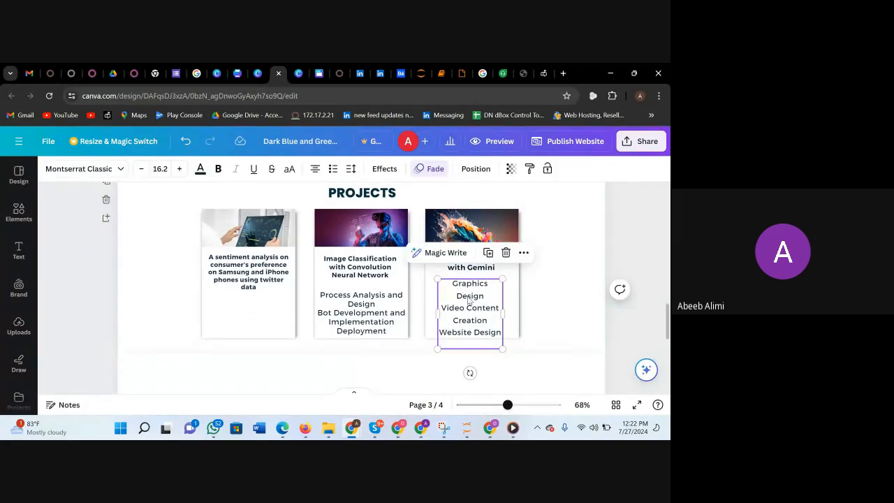
Delete the description texts under the headings of the Generative AI with Gemini and Image Classification project cards.
key("Delete")
left_click(357, 305)
key("Delete")
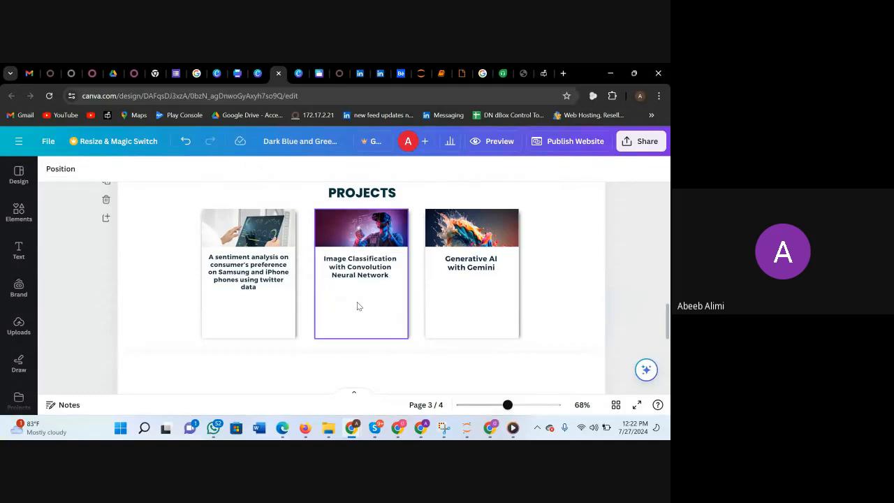
Examine the blank page 4 and the cover page's title, portrait and Company Website, YouTube and Live Project links.
scroll(532, 299, "down", 4)
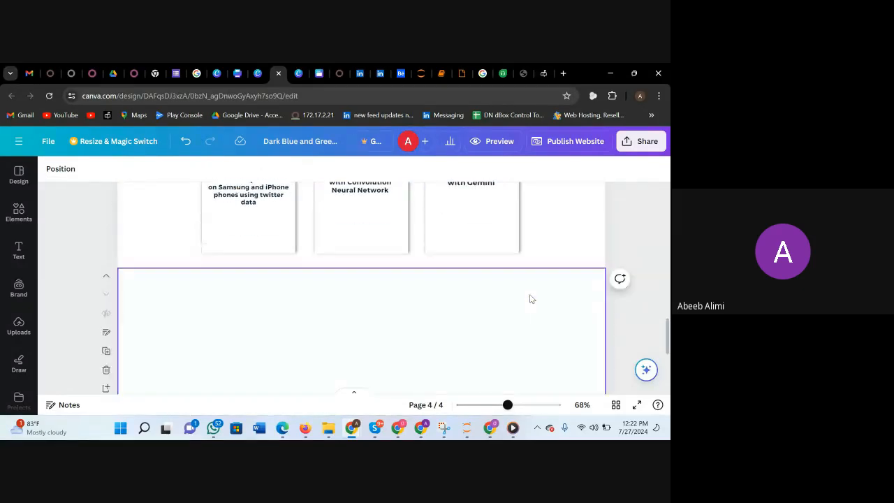
scroll(532, 299, "up", 4)
scroll(531, 299, "down", 4)
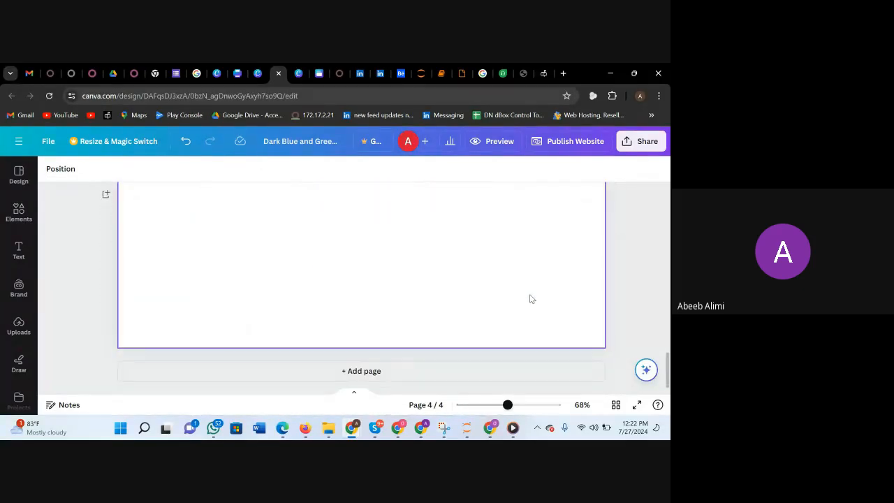
scroll(529, 299, "up", 4)
scroll(530, 299, "up", 10)
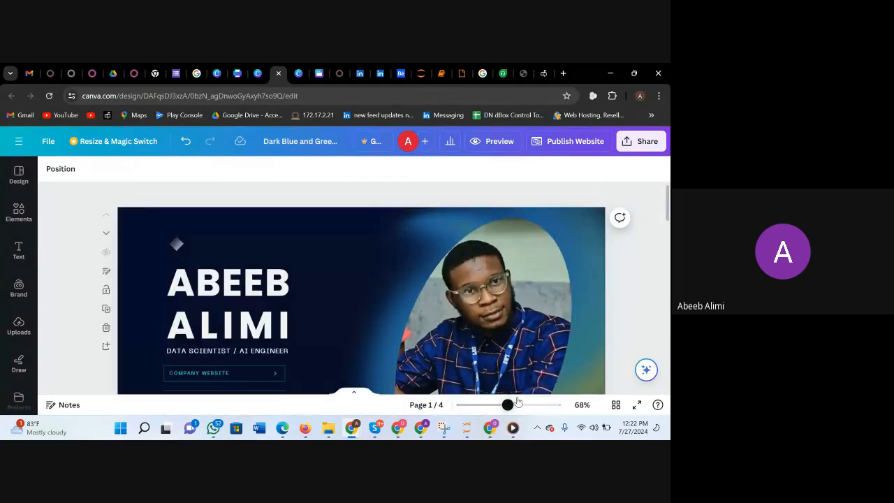
scroll(461, 333, "down", 1)
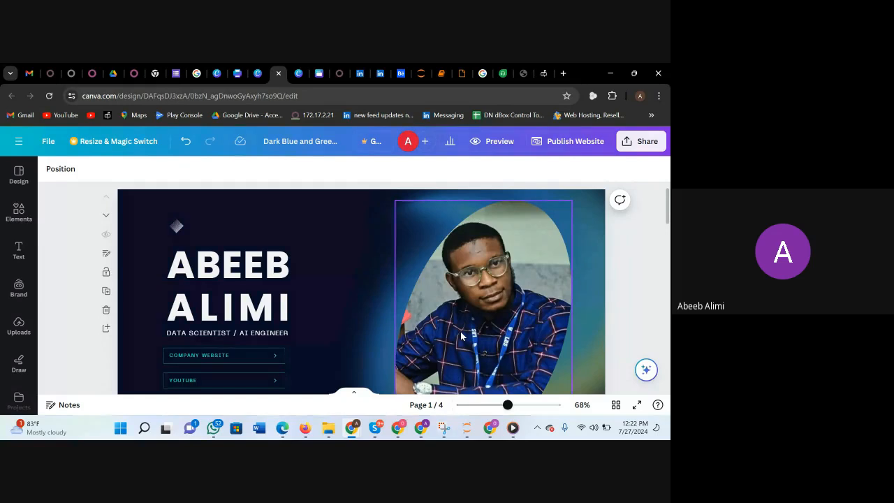
scroll(462, 337, "down", 3)
scroll(461, 337, "up", 3)
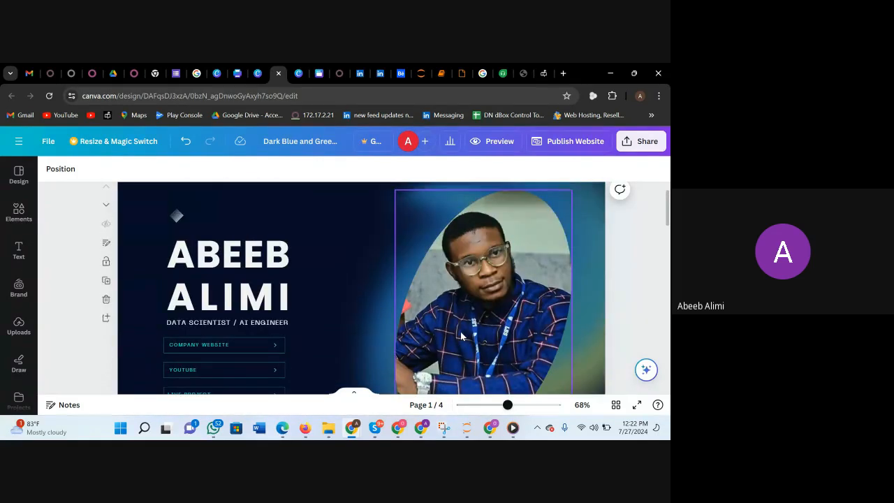
scroll(540, 311, "down", 3)
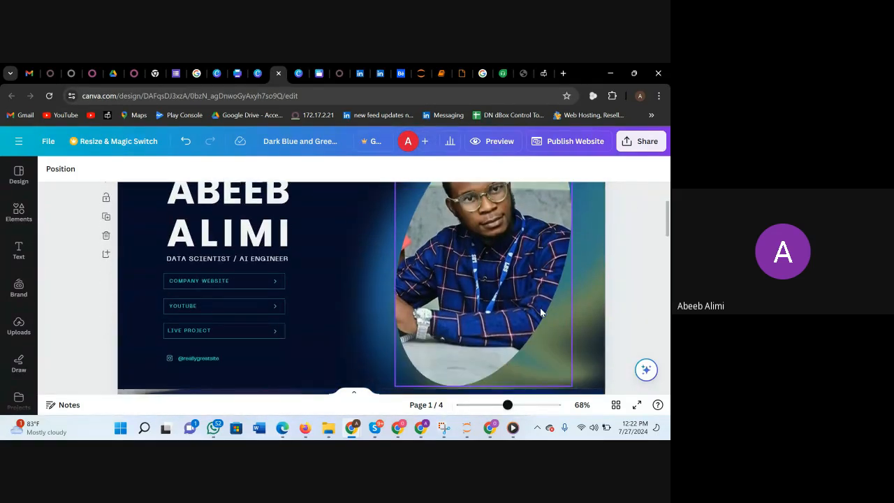
scroll(540, 311, "up", 3)
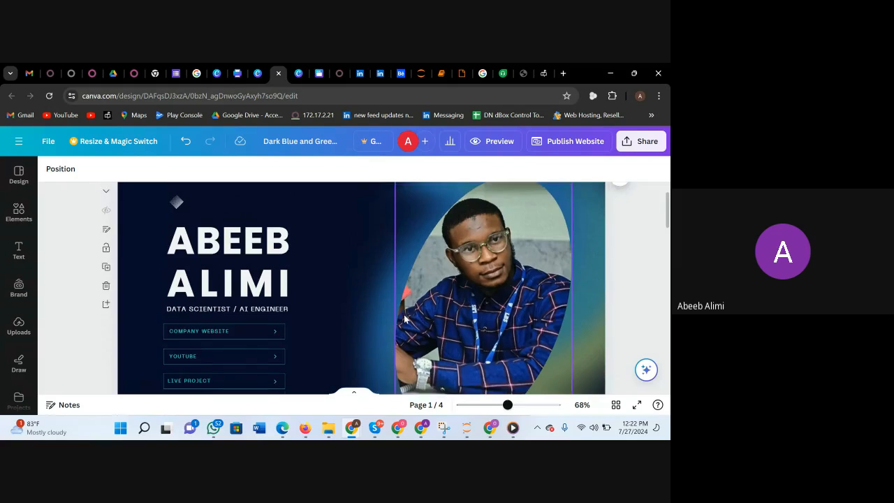
scroll(174, 242, "up", 2)
scroll(403, 262, "down", 3)
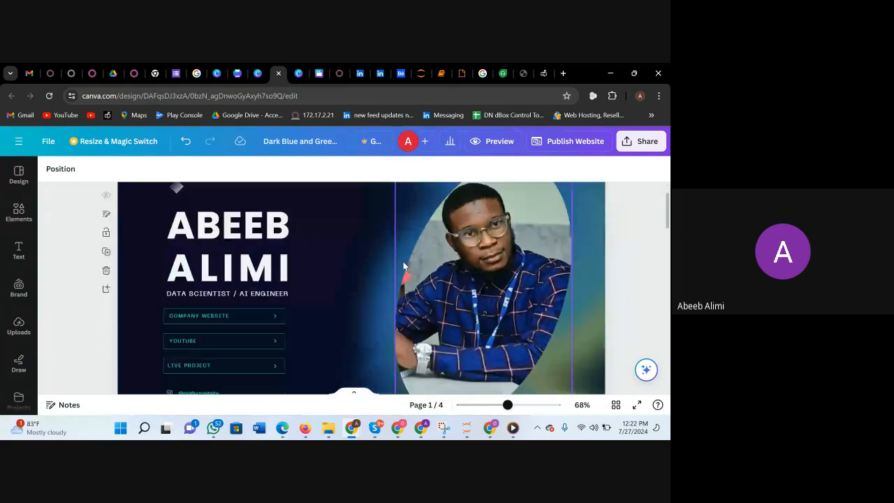
scroll(374, 292, "down", 1)
scroll(375, 263, "up", 2)
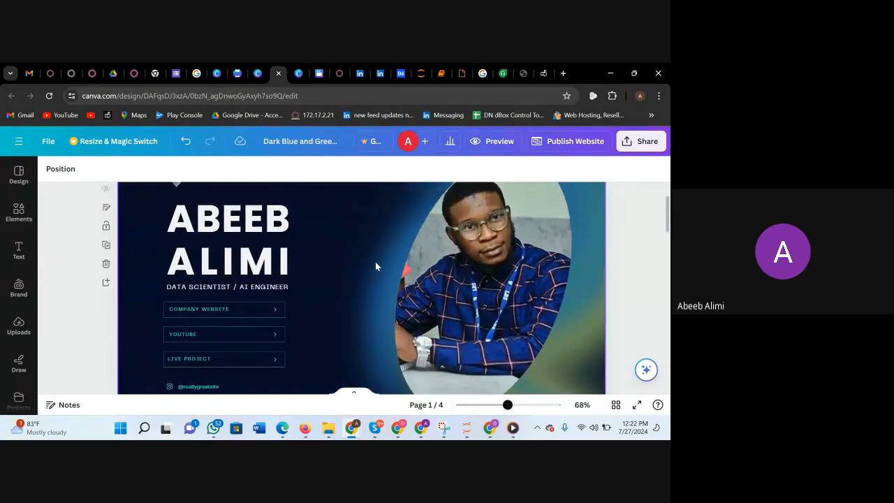
Review the portfolio from the cover through the Certifications and Projects sections down to the end of page 4.
scroll(375, 263, "down", 5)
scroll(403, 343, "down", 5)
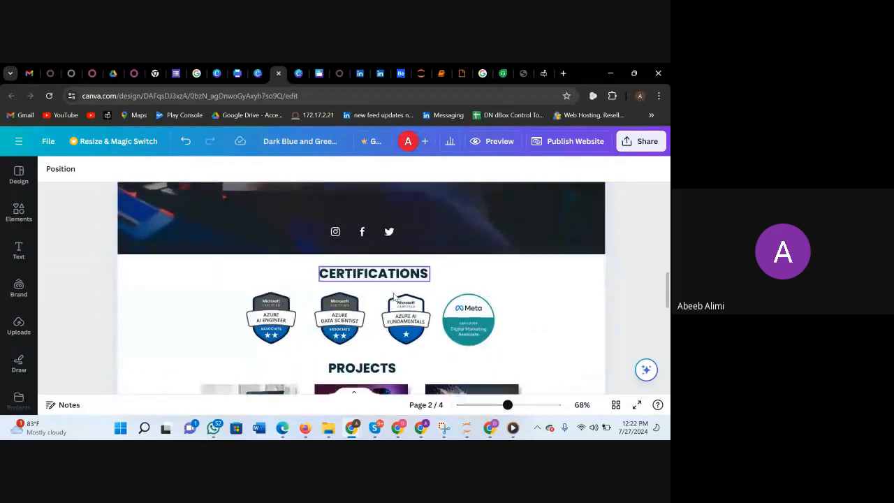
scroll(403, 344, "down", 3)
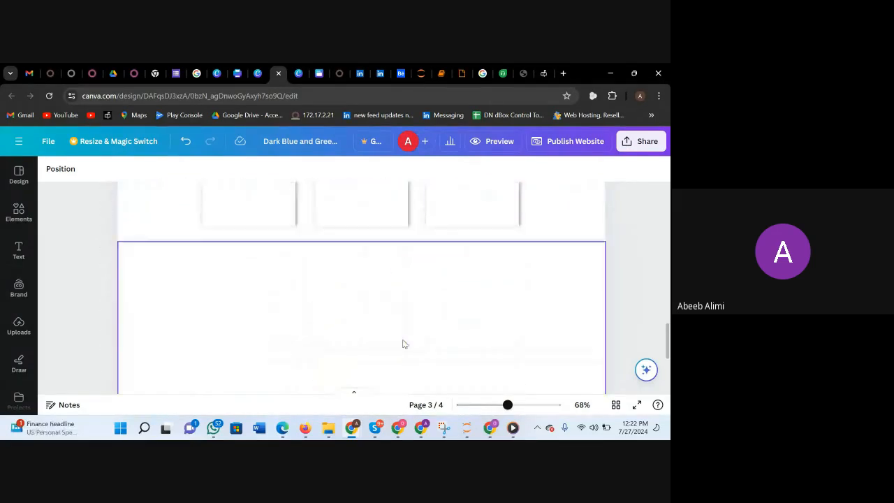
scroll(403, 344, "up", 2)
scroll(404, 343, "down", 2)
scroll(404, 344, "down", 3)
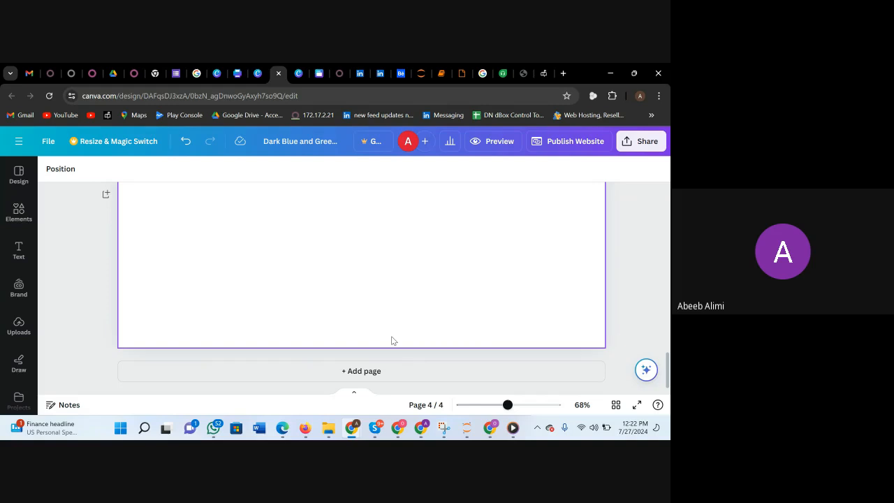
left_click(392, 341)
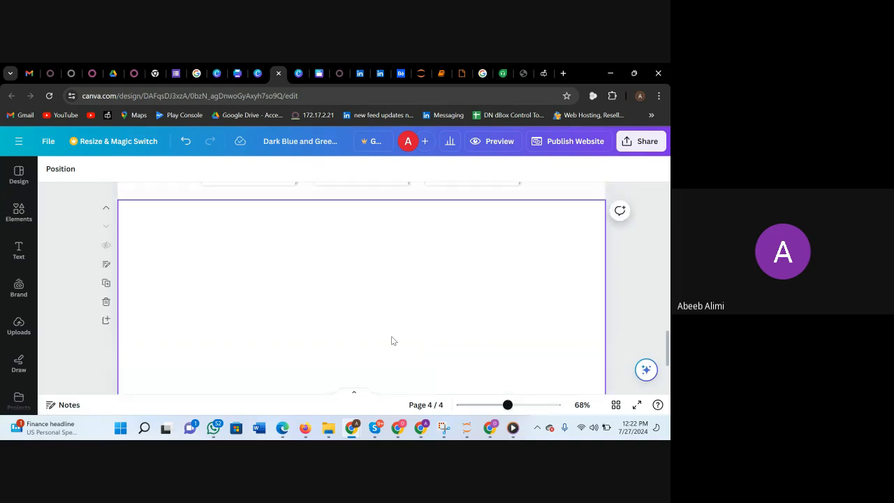
scroll(392, 341, "up", 5)
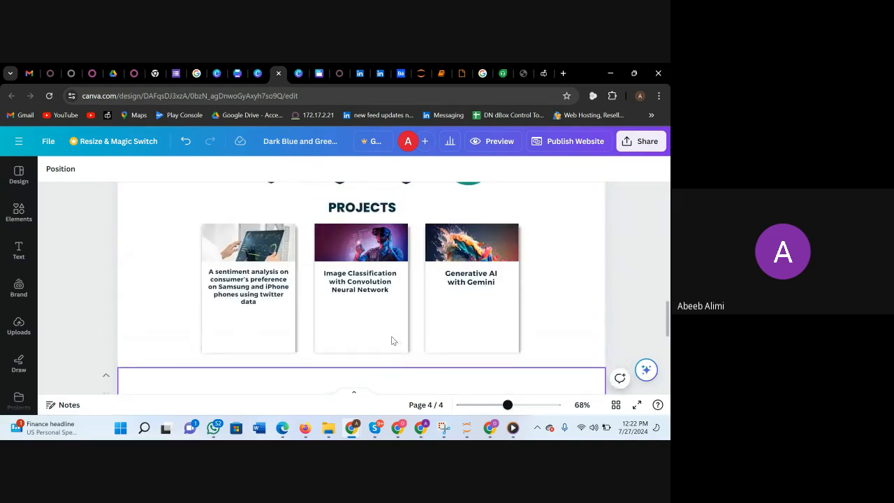
scroll(392, 341, "up", 10)
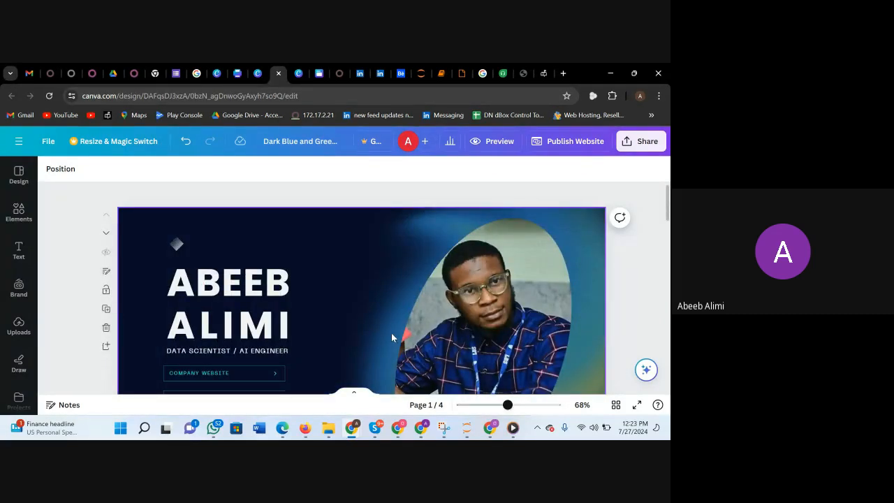
Look over the cover page and the certification badges and project cards on page 3 once more.
scroll(392, 338, "down", 8)
scroll(392, 338, "up", 8)
left_click(392, 333)
scroll(370, 270, "down", 2)
scroll(376, 274, "down", 10)
scroll(375, 273, "up", 2)
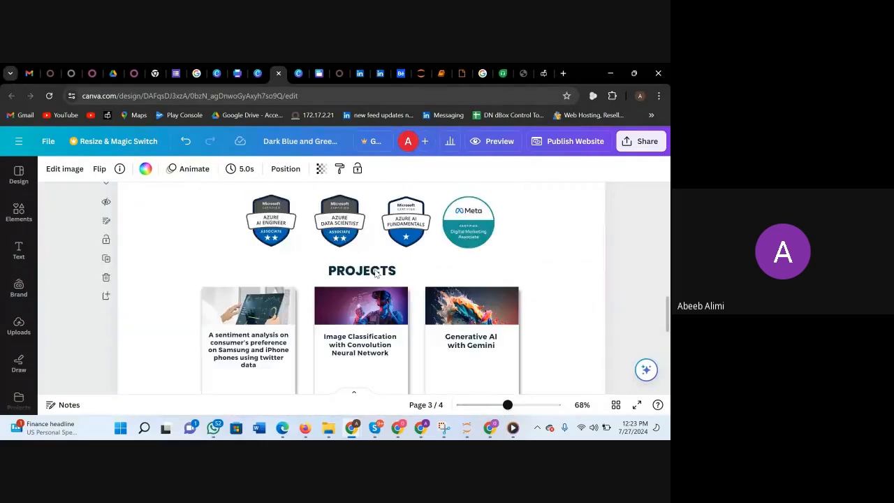
scroll(375, 273, "up", 15)
left_click_drag(543, 195, 491, 138)
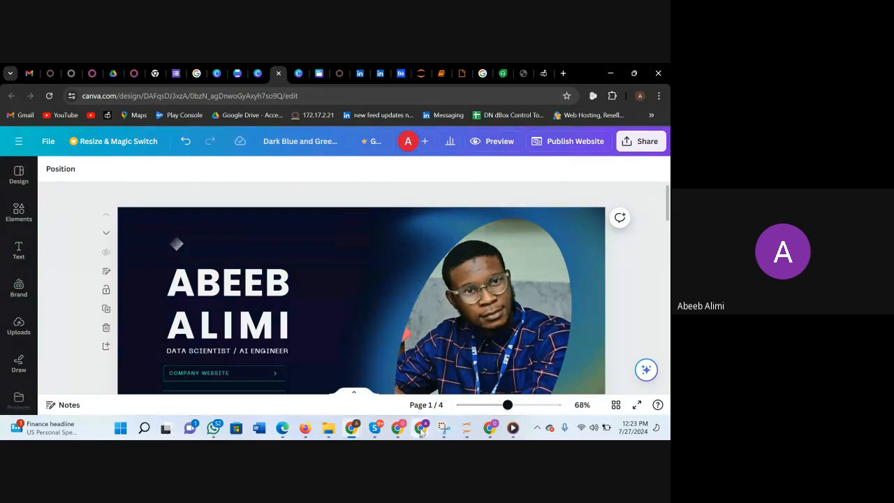
Switch to the Google Meet call, mute and unmute the microphone, and dismiss the raised-hand notification.
mouse_move(421, 427)
left_click(357, 392)
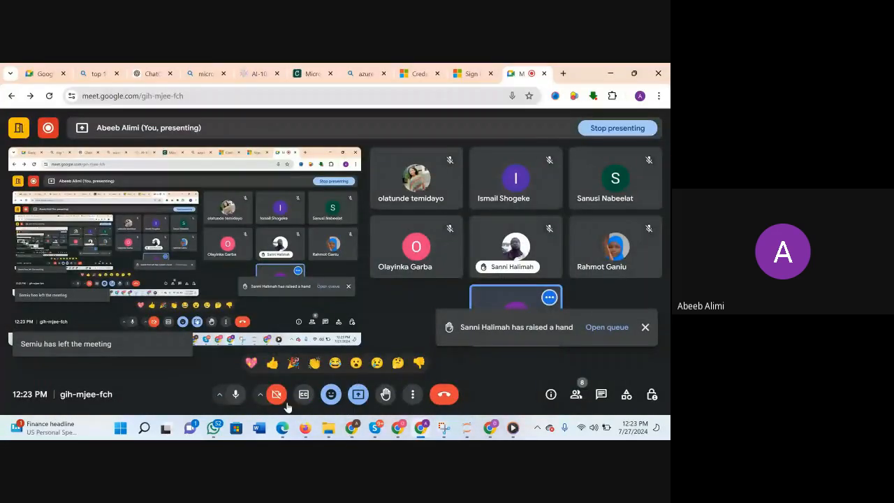
left_click(235, 396)
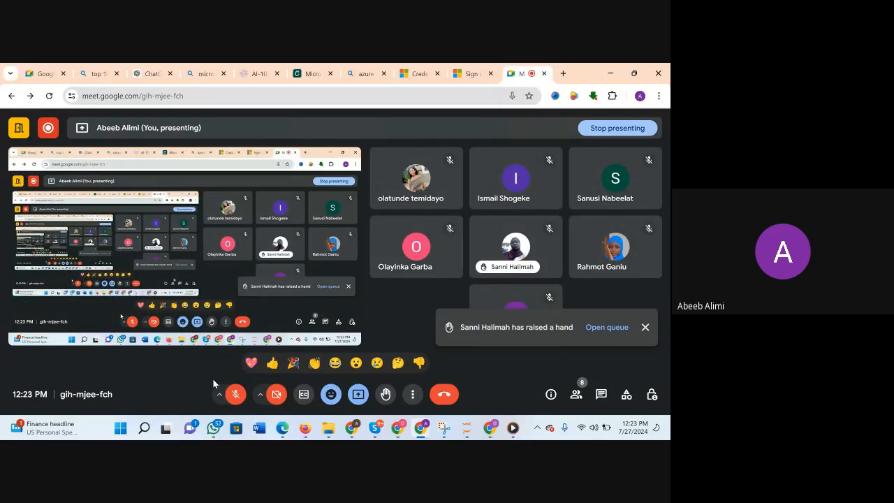
left_click(235, 395)
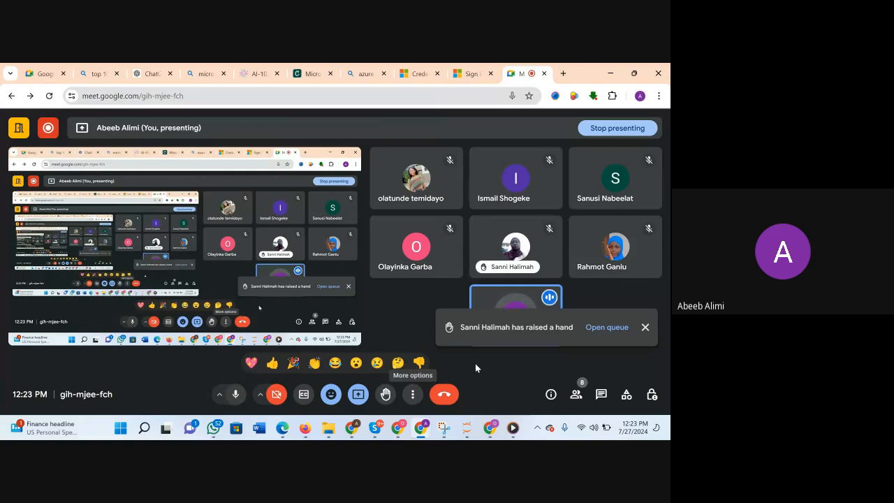
left_click(644, 329)
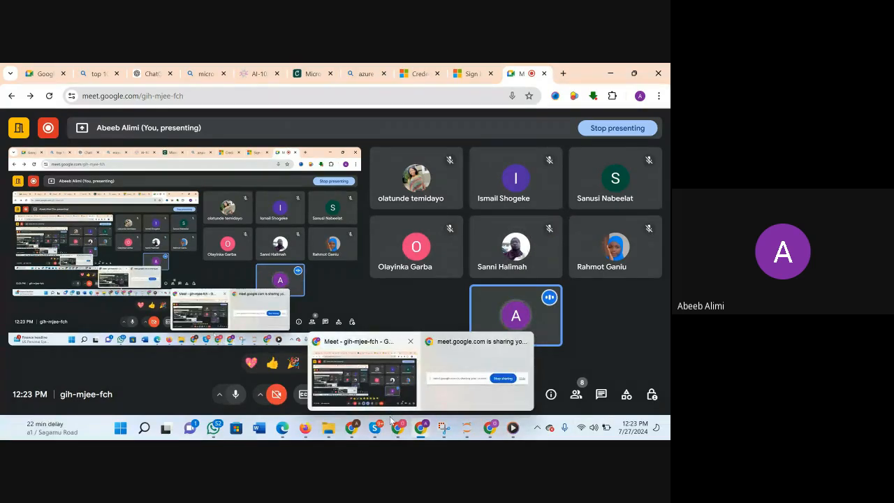
Switch back to the Canva design and review its cover page and the Summary page's introduction and icons.
mouse_move(359, 425)
left_click(323, 374)
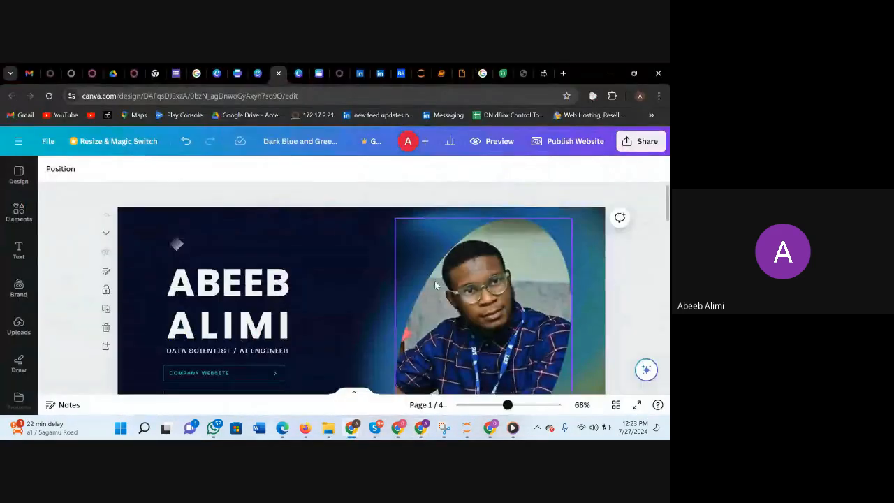
scroll(435, 280, "down", 2)
scroll(435, 285, "up", 3)
scroll(536, 275, "down", 2)
scroll(536, 275, "up", 2)
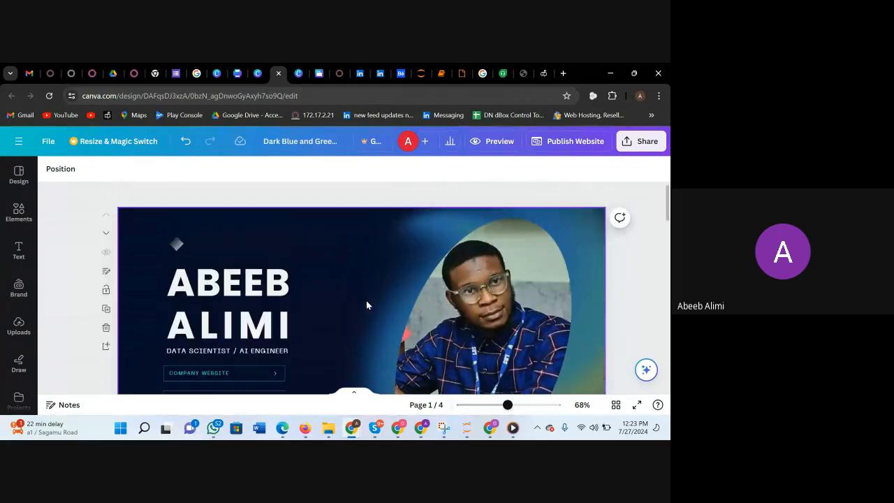
scroll(366, 305, "down", 1)
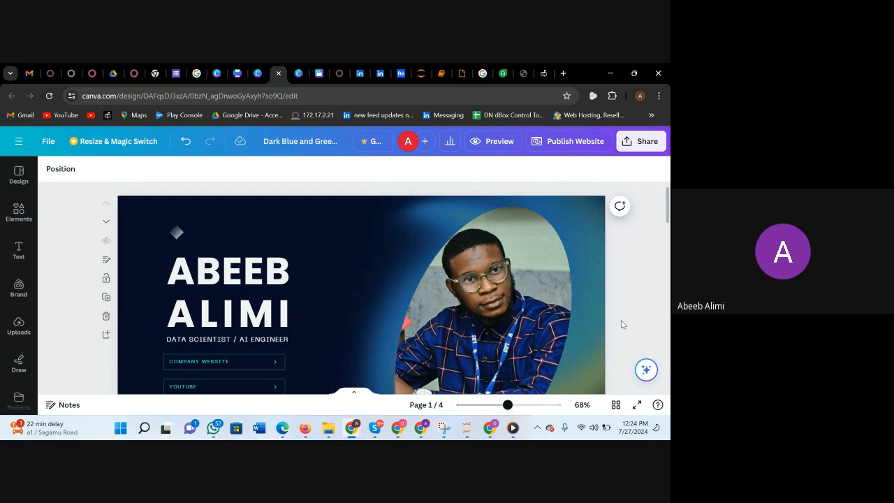
scroll(614, 317, "down", 1)
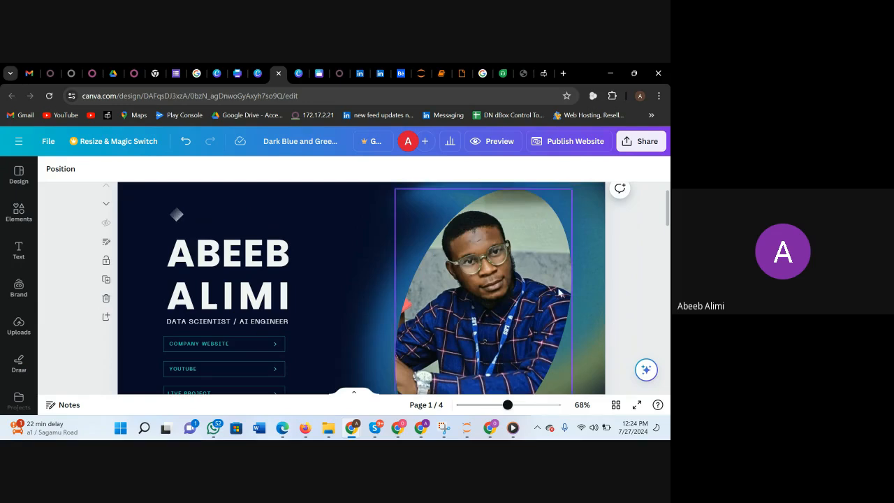
scroll(558, 288, "down", 5)
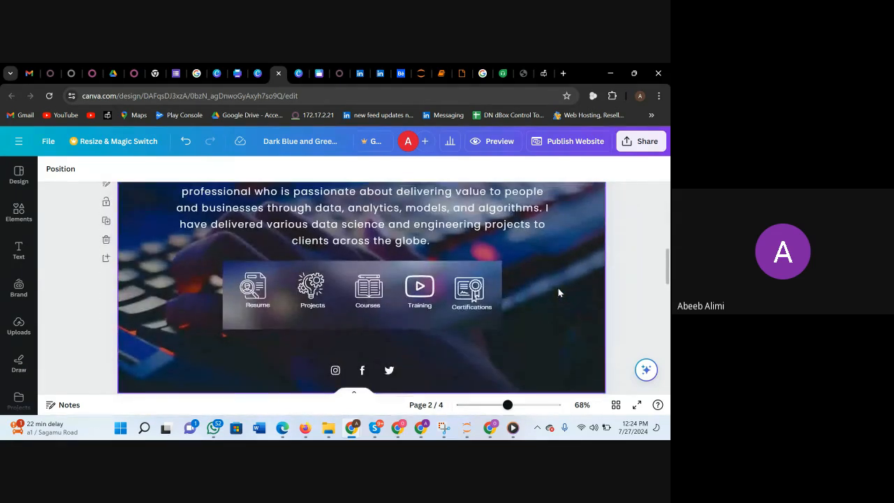
scroll(576, 252, "up", 3)
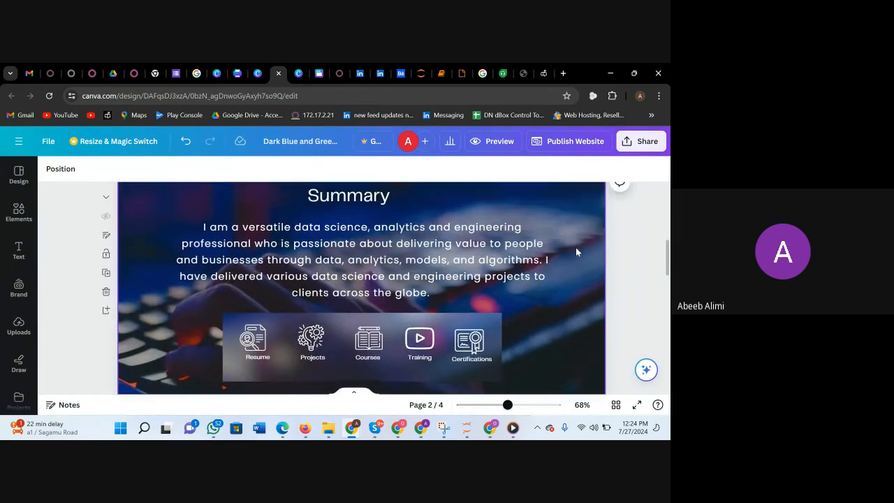
scroll(576, 251, "up", 3)
Preview the website in the enlarged desktop view and review it from the cover to the Projects cards.
left_click(493, 141)
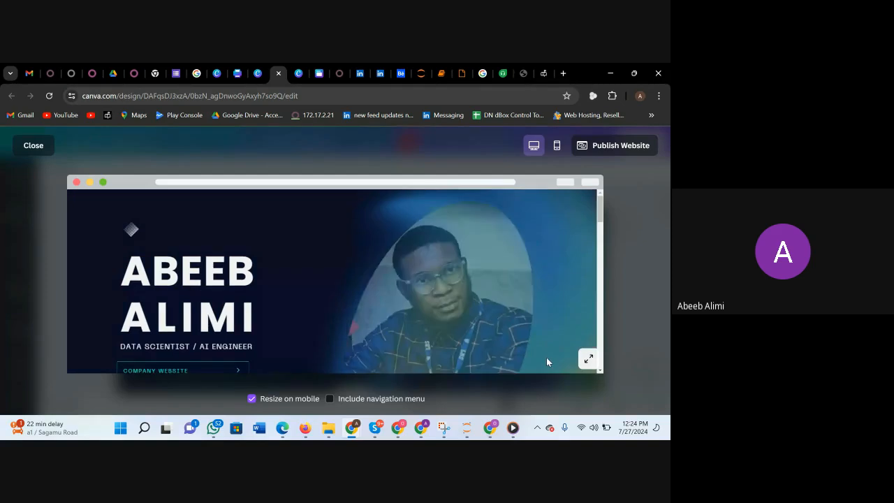
left_click(588, 359)
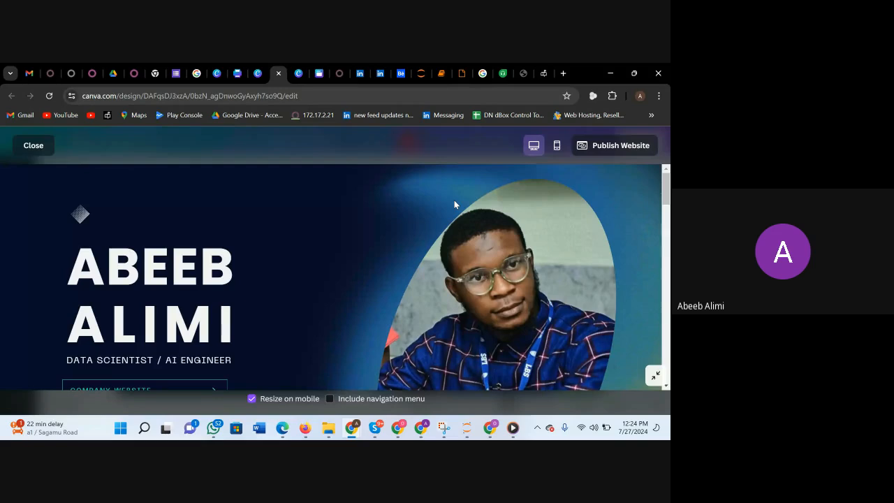
scroll(475, 192, "down", 5)
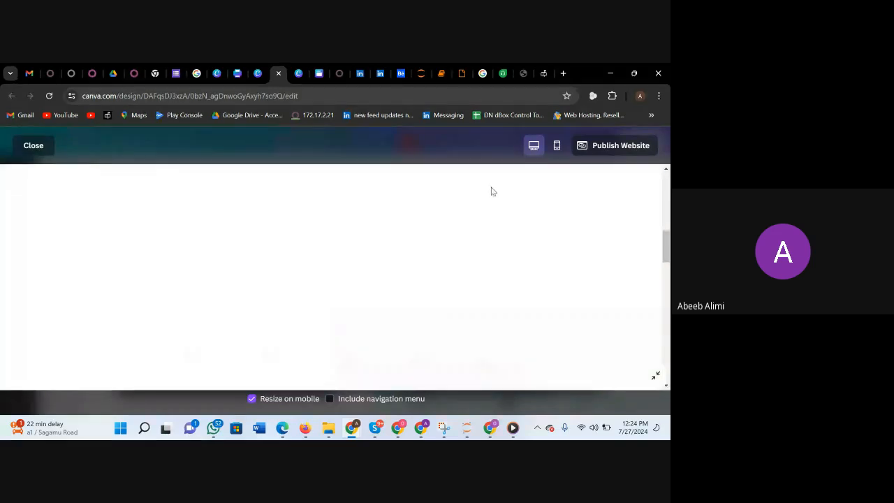
scroll(492, 191, "down", 2)
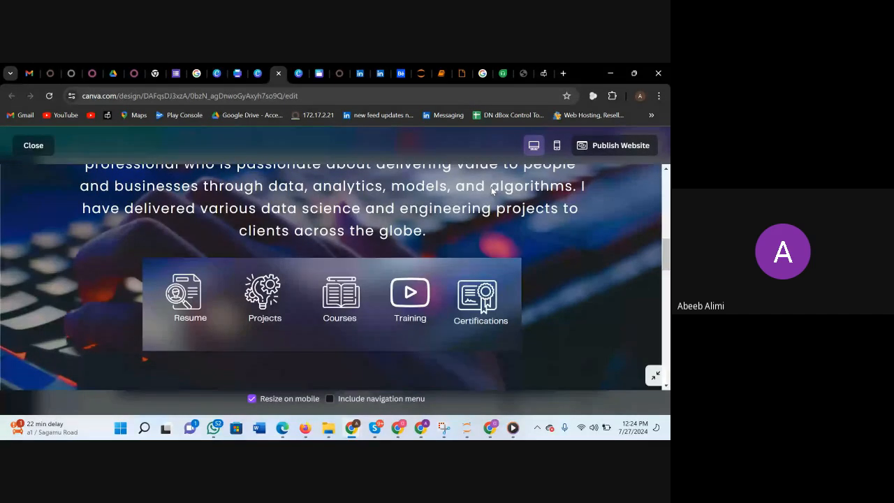
scroll(492, 191, "down", 4)
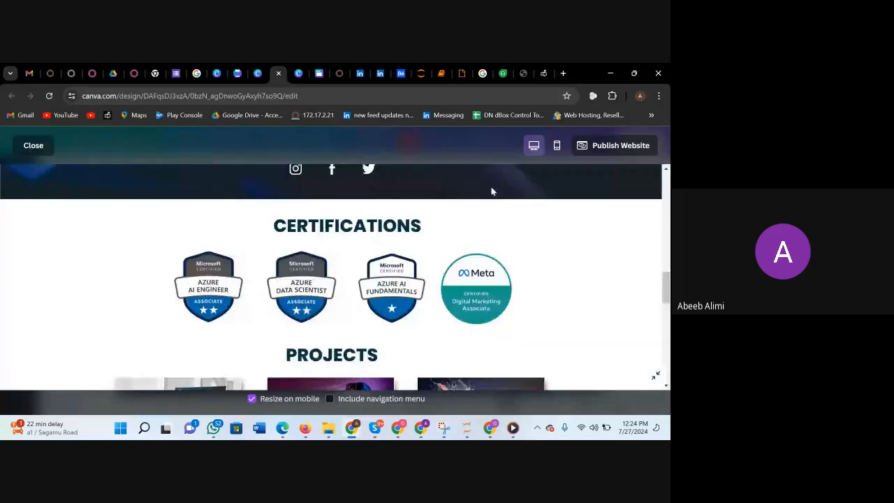
scroll(492, 191, "down", 5)
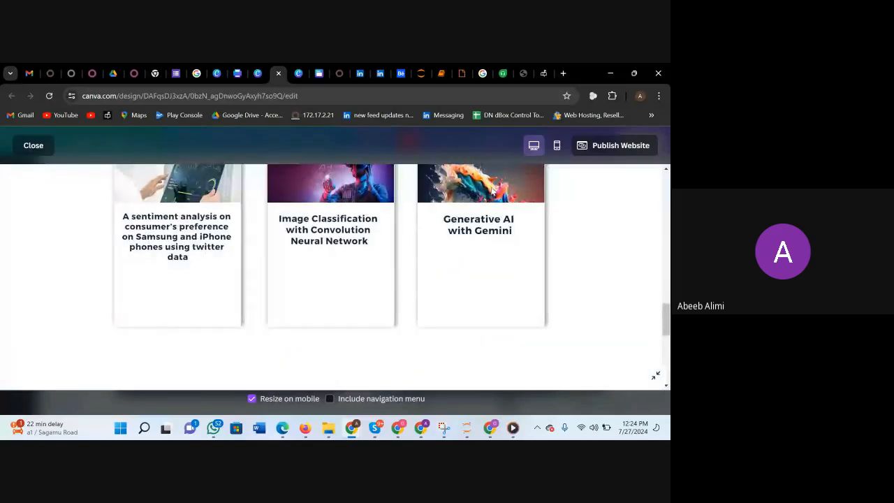
scroll(493, 191, "up", 15)
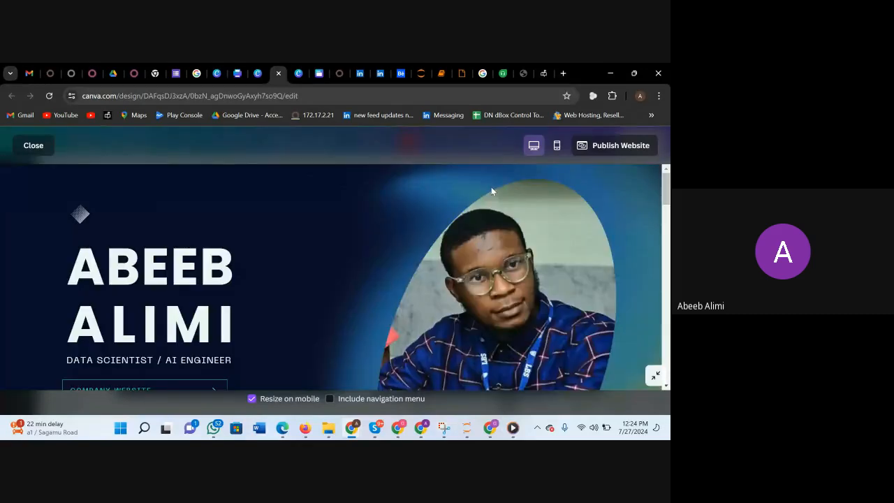
Preview the website in the mobile view, review it from the cover to the Projects cards, and close the preview.
left_click(557, 148)
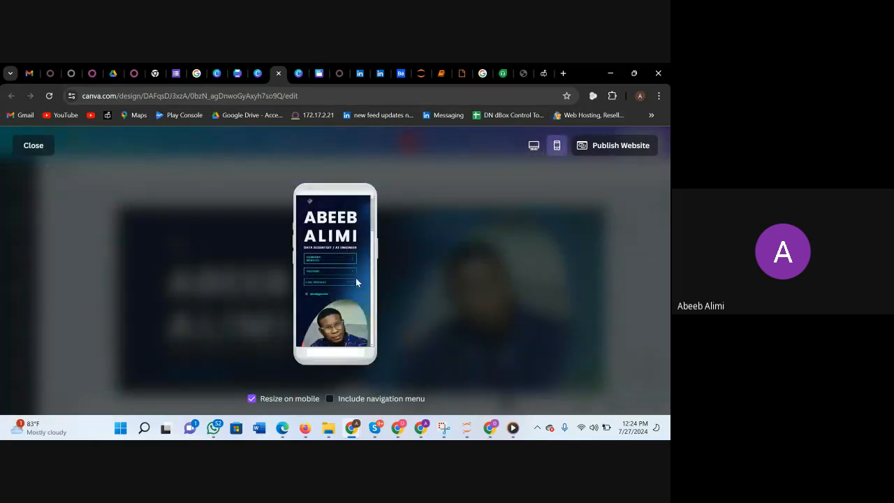
scroll(344, 310, "down", 1)
scroll(344, 311, "down", 8)
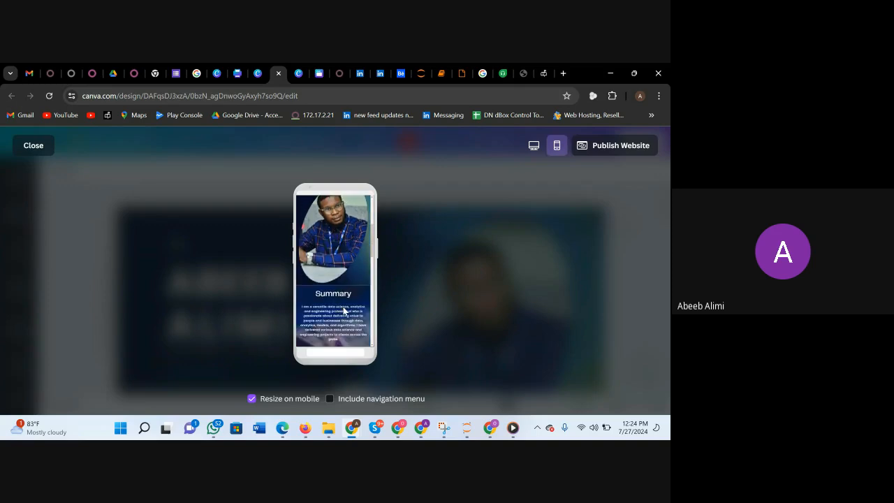
scroll(344, 310, "down", 3)
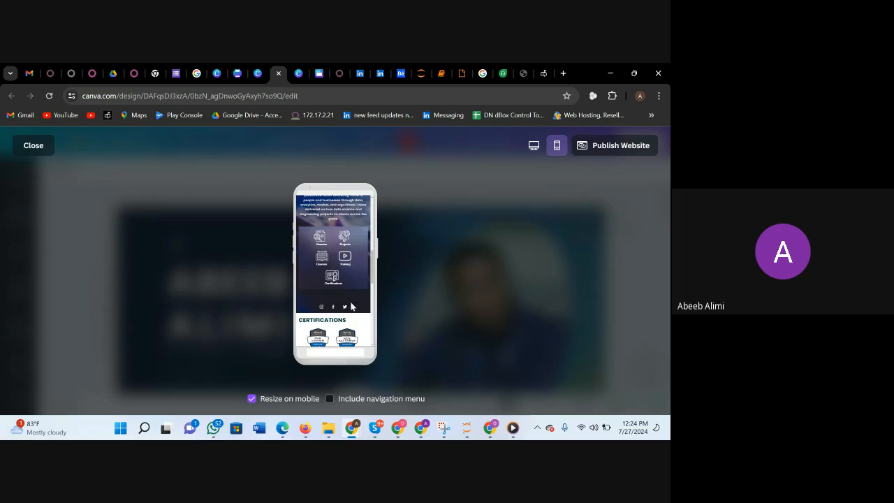
scroll(342, 256, "down", 3)
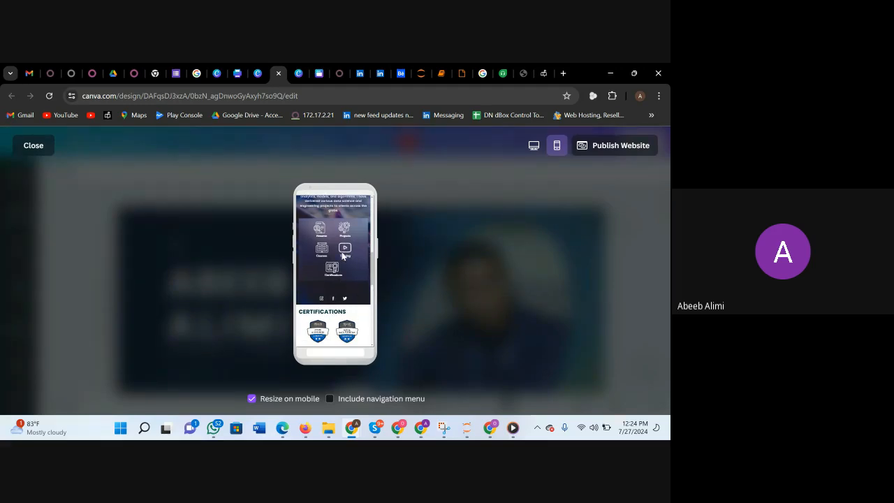
scroll(343, 256, "down", 2)
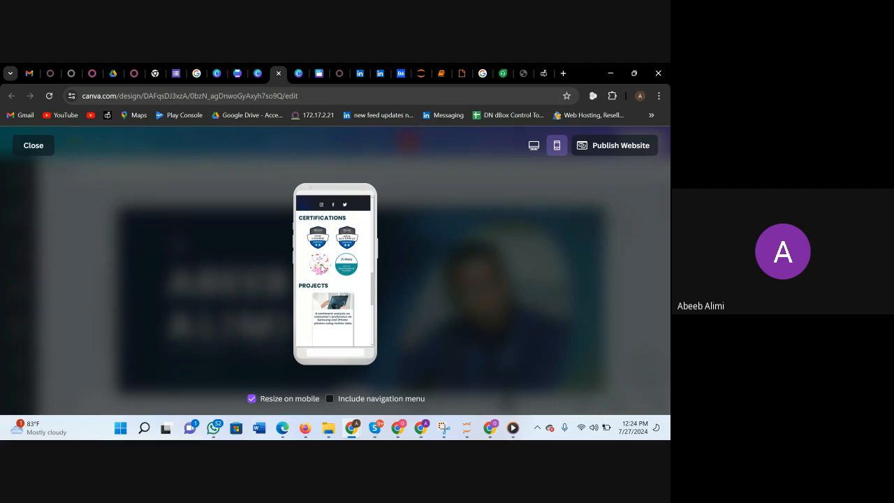
scroll(336, 272, "down", 1)
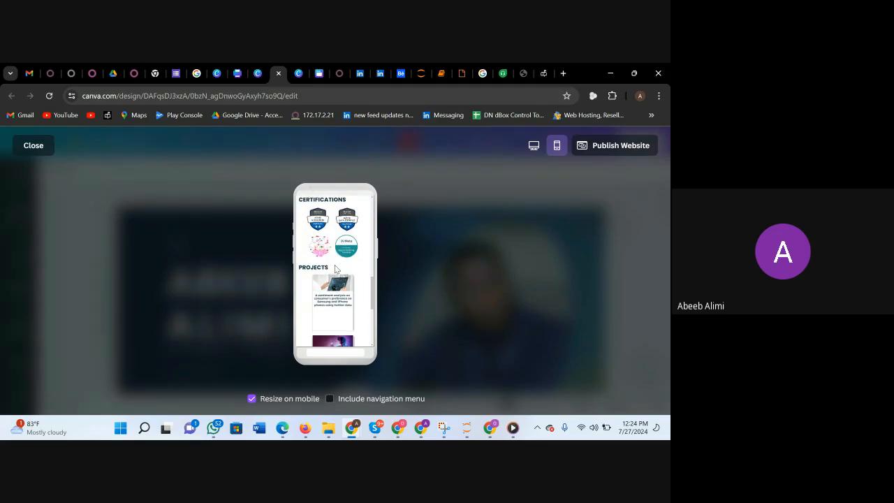
scroll(335, 269, "down", 5)
scroll(335, 269, "up", 8)
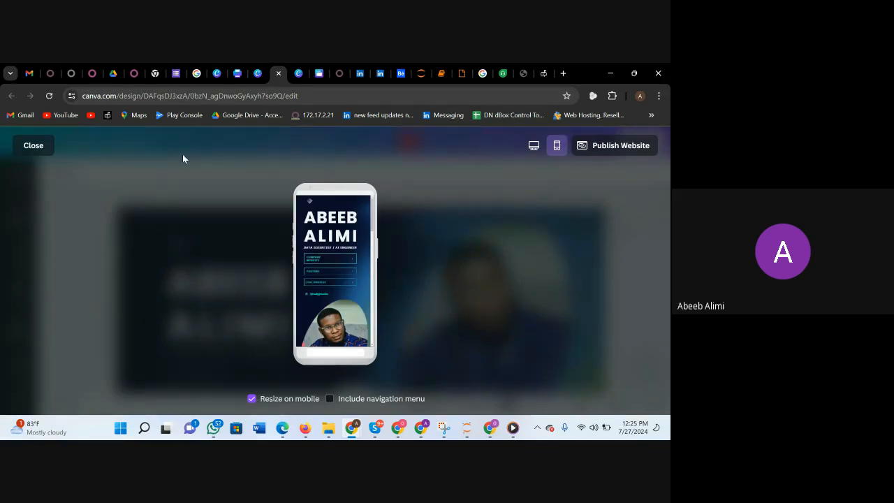
left_click(35, 143)
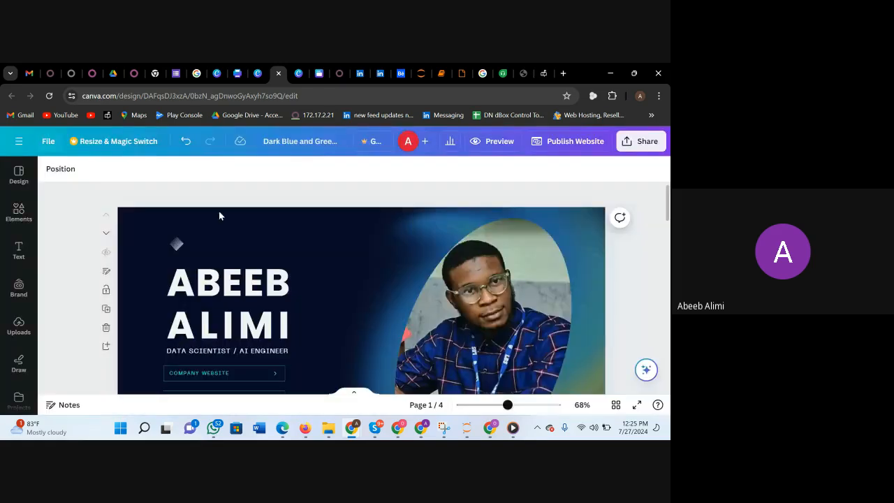
Review the cover and Summary pages in the editor and select the Summary heading.
scroll(461, 251, "down", 5)
scroll(461, 251, "up", 1)
scroll(461, 250, "down", 3)
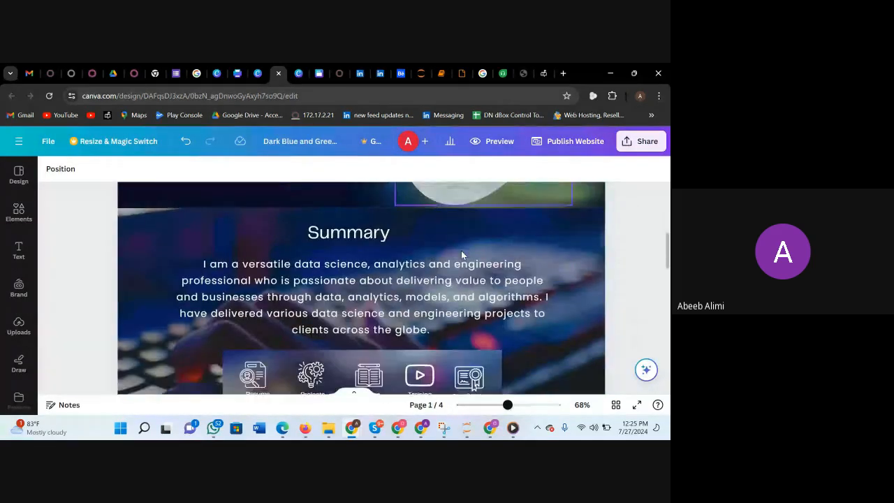
scroll(461, 250, "up", 1)
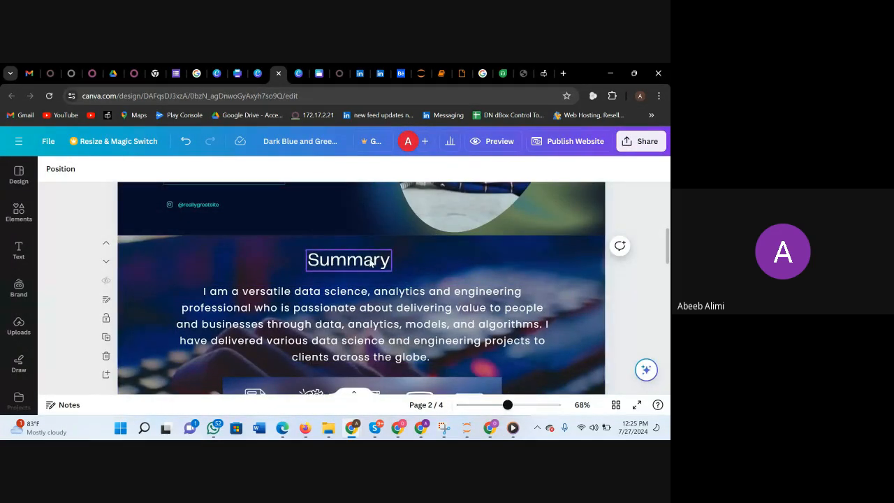
left_click(370, 262)
key("Down")
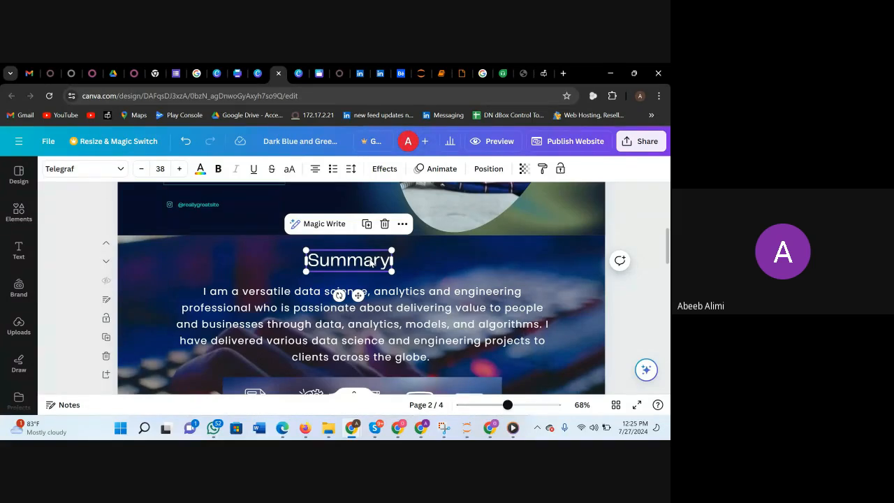
Switch to the Google Meet call and dismiss the raised-hand notification.
mouse_move(355, 423)
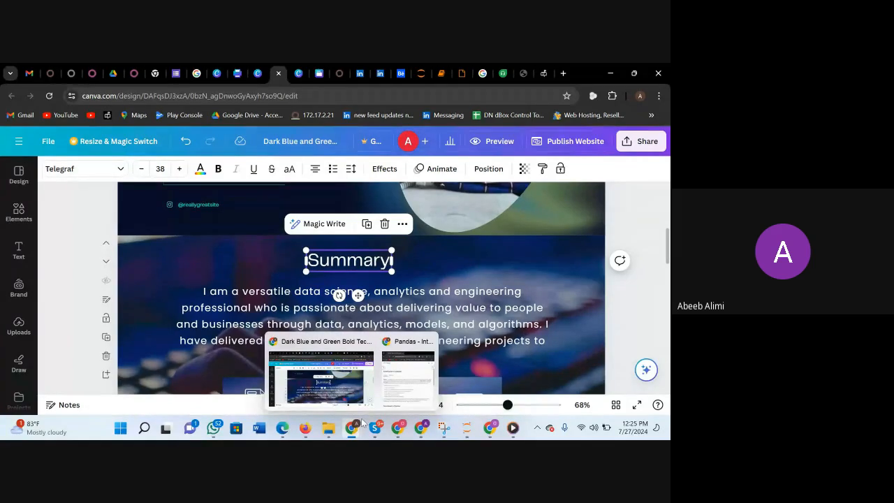
mouse_move(421, 427)
left_click(379, 374)
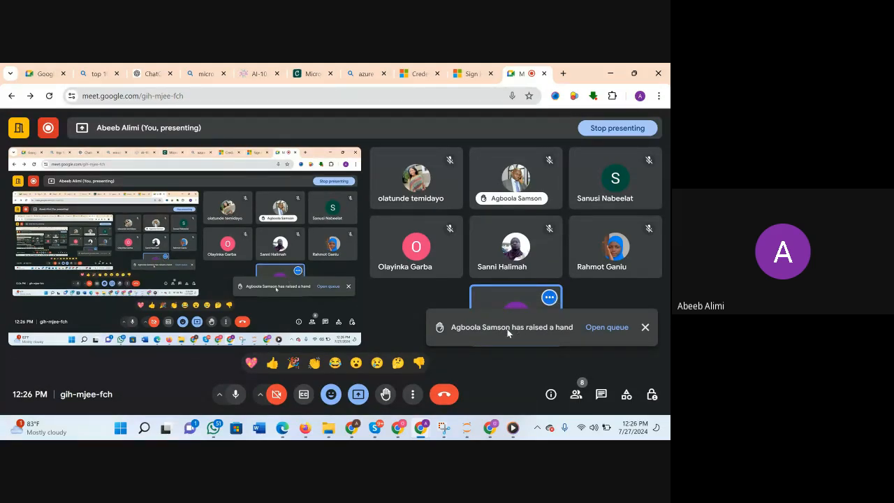
left_click(644, 329)
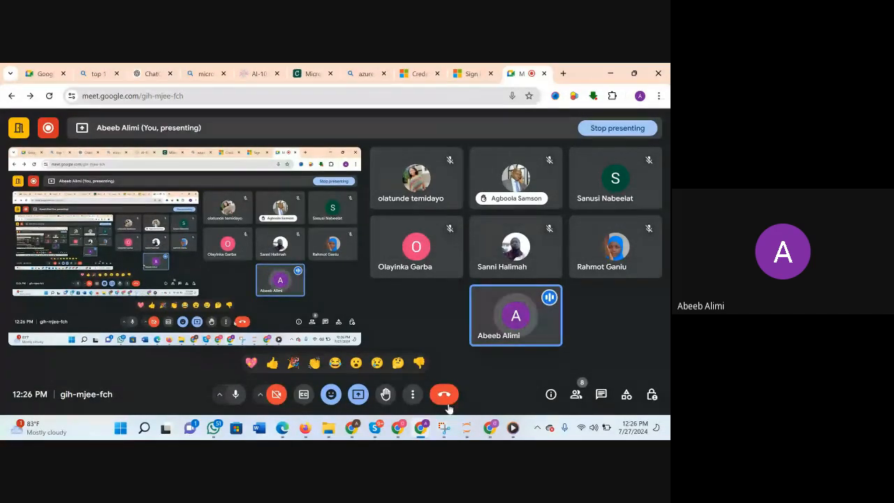
Open a new browser tab, and return to the Canva design to review it from the cover to the Projects section.
mouse_move(434, 431)
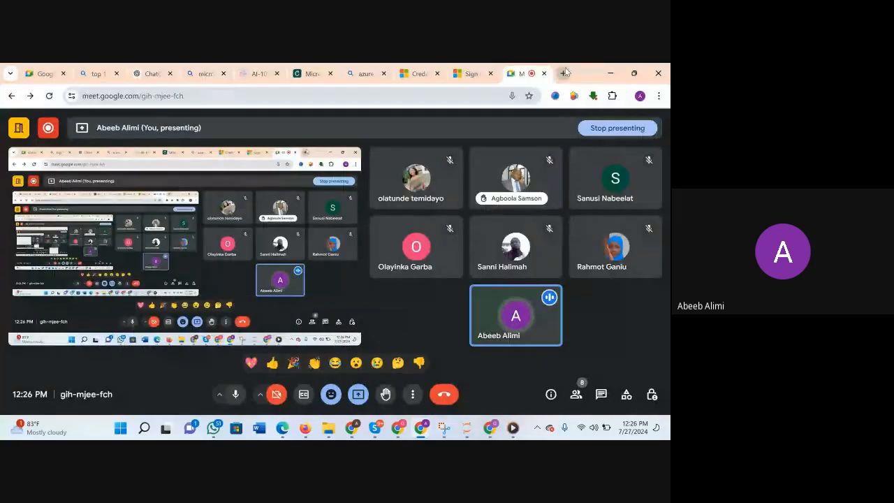
left_click(564, 72)
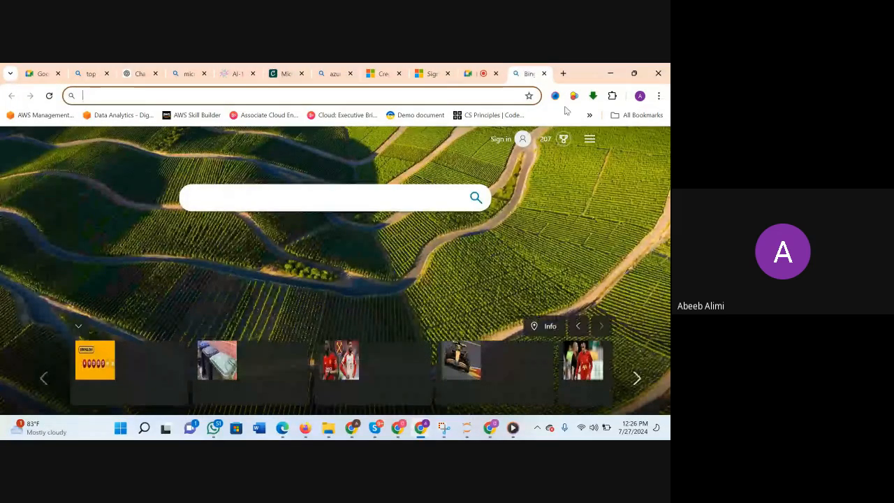
left_click(609, 73)
scroll(442, 287, "up", 5)
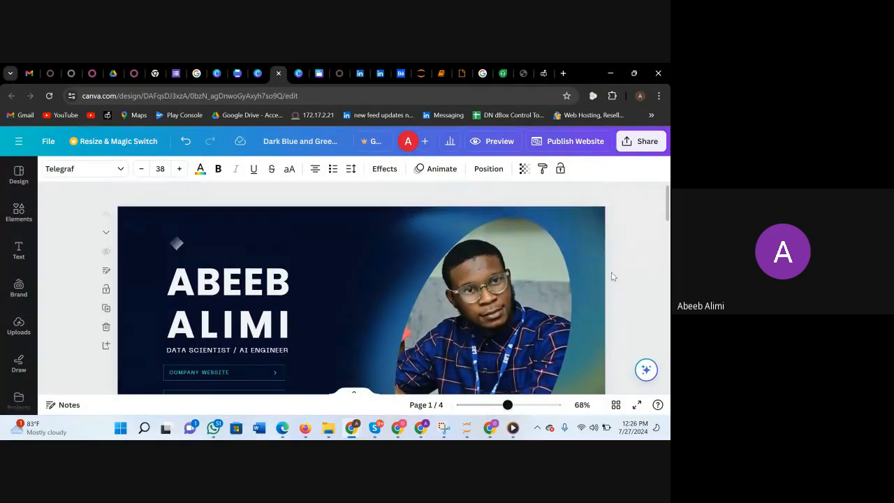
scroll(488, 311, "down", 15)
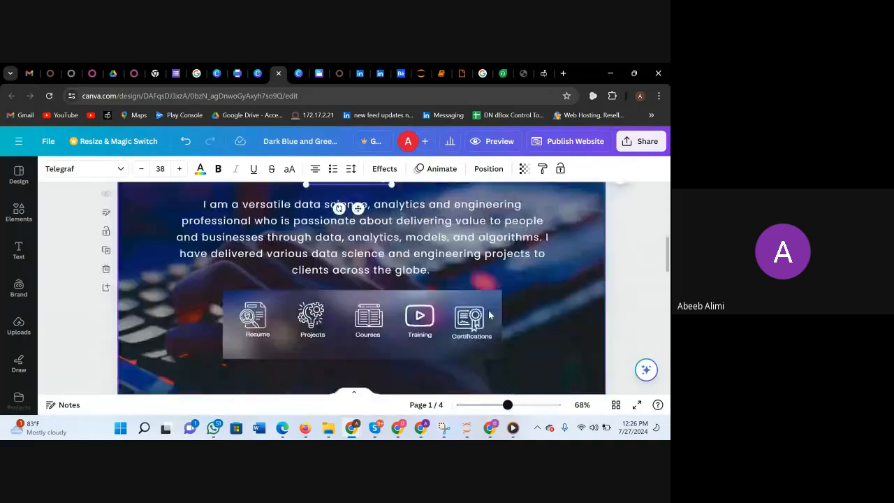
scroll(488, 316, "down", 1)
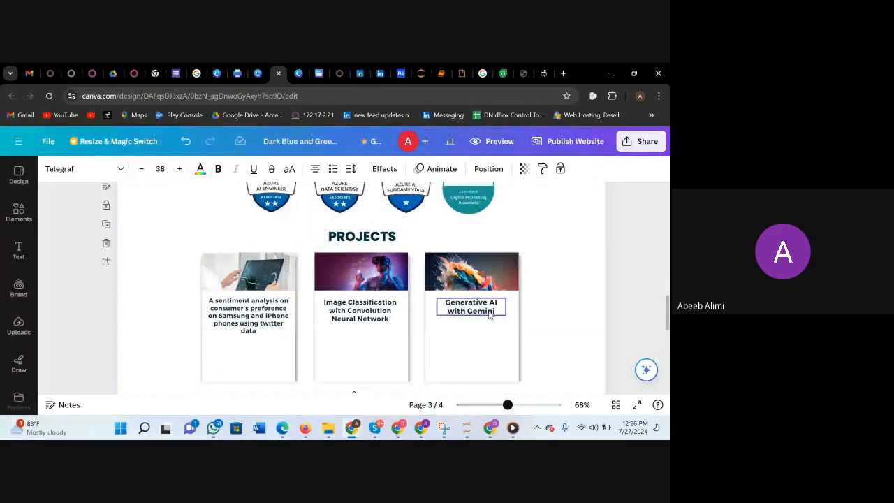
Select the images of the first two project cards on page 3, and look over the Certifications and Projects sections.
left_click(241, 274)
left_click_drag(248, 287, 252, 286)
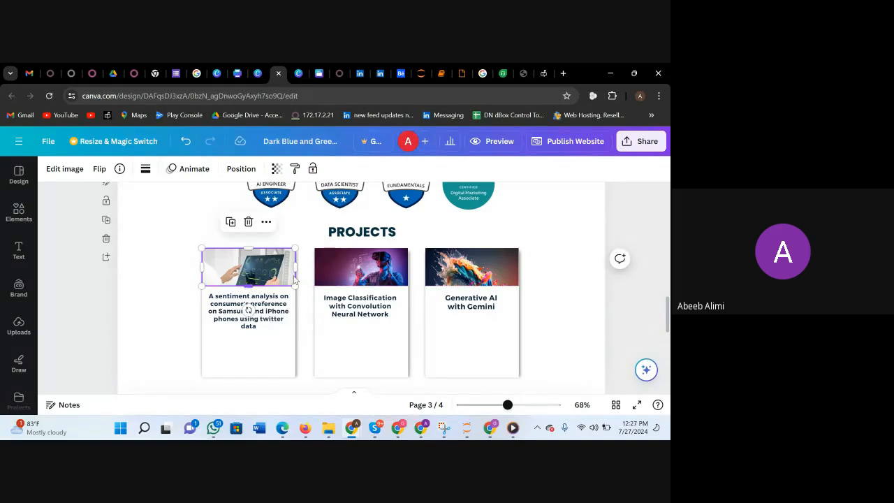
left_click(356, 277)
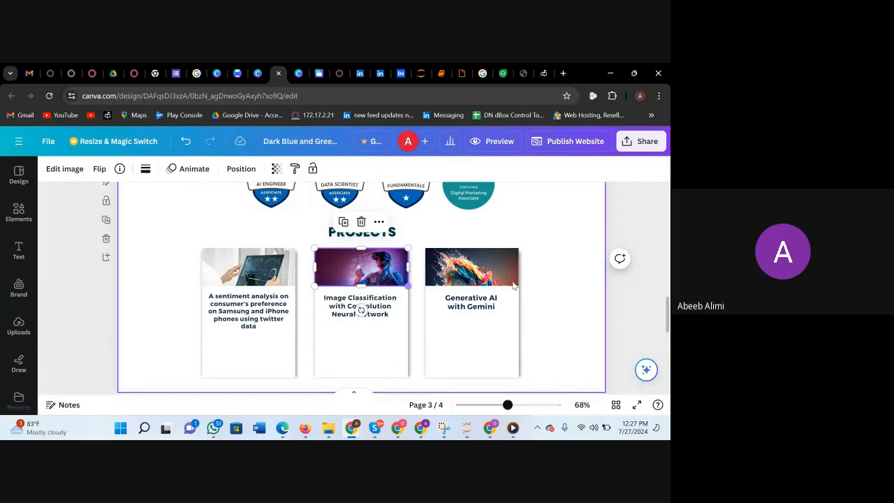
left_click(568, 296)
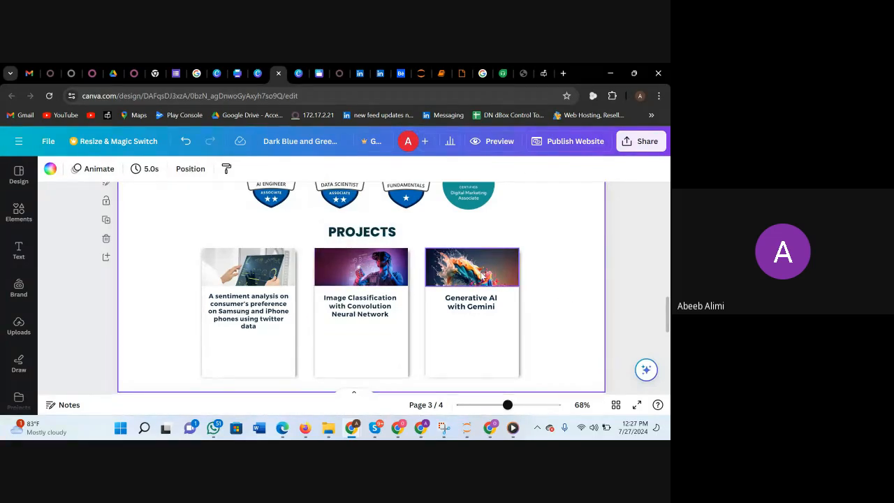
scroll(531, 295, "down", 1)
scroll(531, 296, "up", 3)
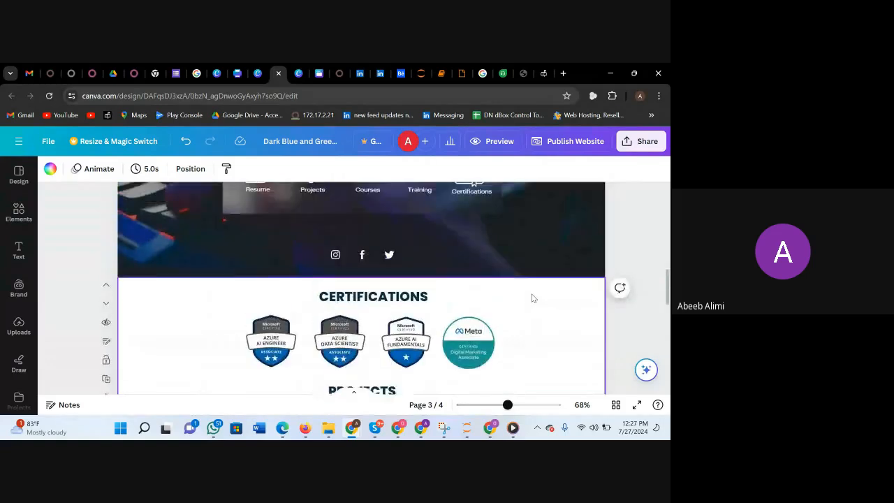
scroll(532, 298, "down", 2)
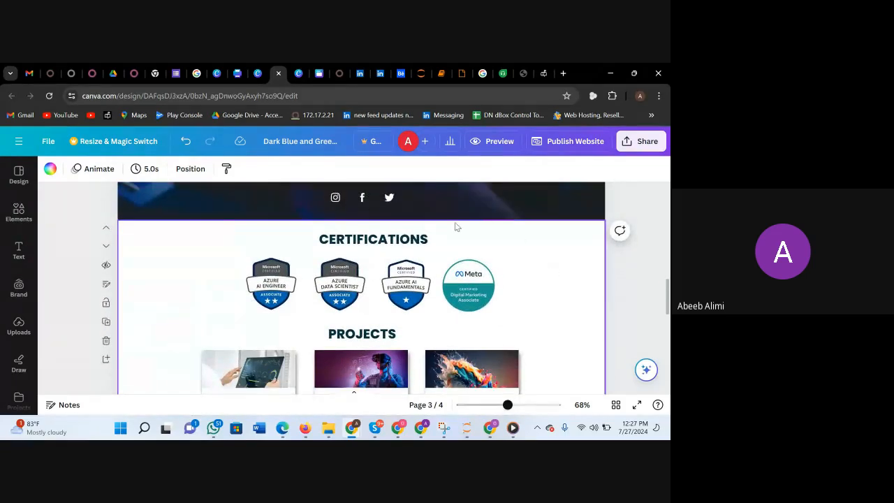
scroll(425, 328, "down", 2)
scroll(425, 328, "up", 4)
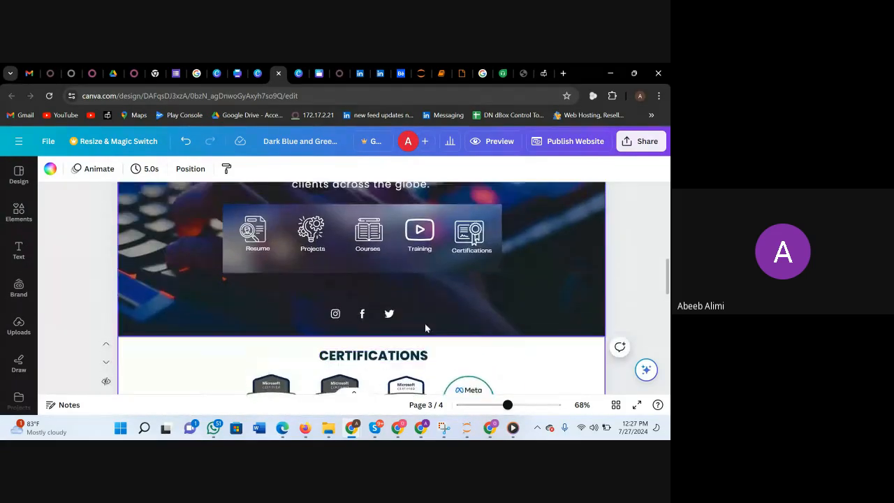
Select the Resume, Projects, Courses, Training and Certifications icons on the Summary page one after another, and clear the icon selection.
left_click(256, 239)
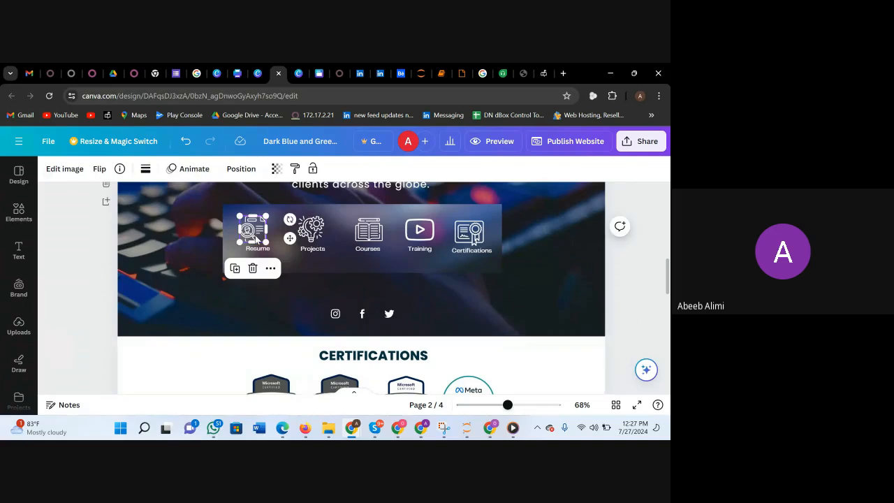
left_click(310, 239)
left_click(366, 238)
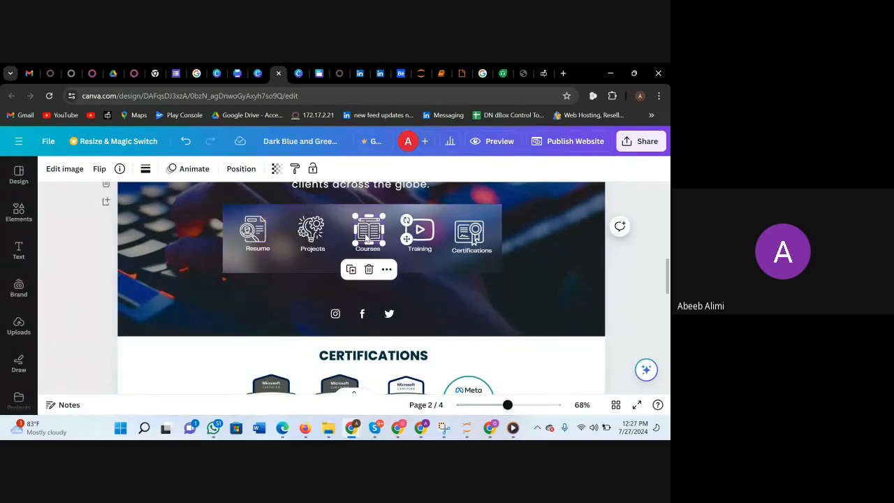
left_click(420, 234)
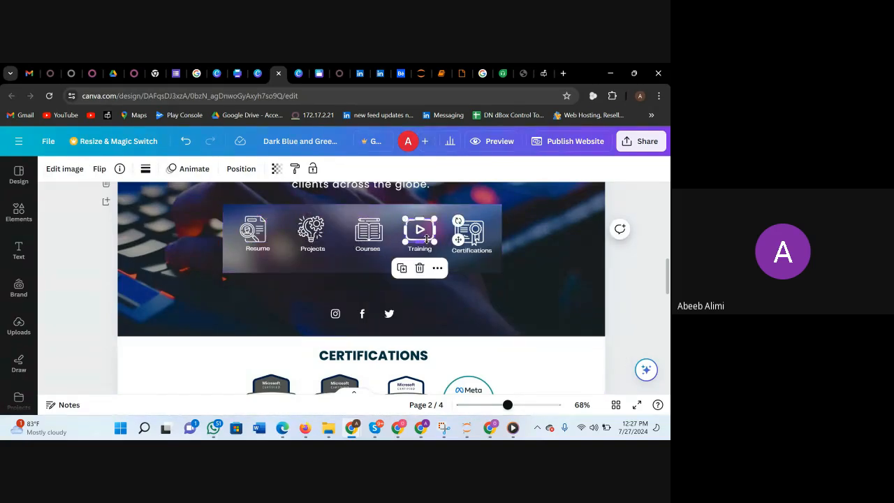
left_click(473, 237)
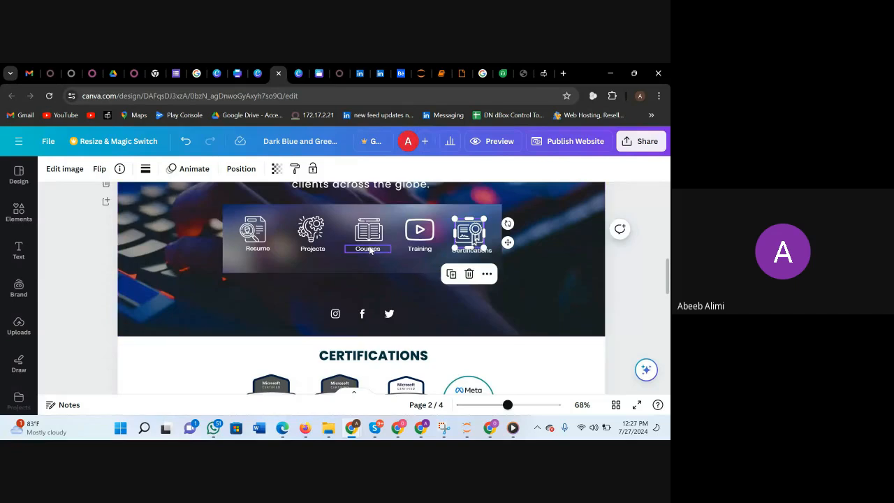
left_click(536, 285)
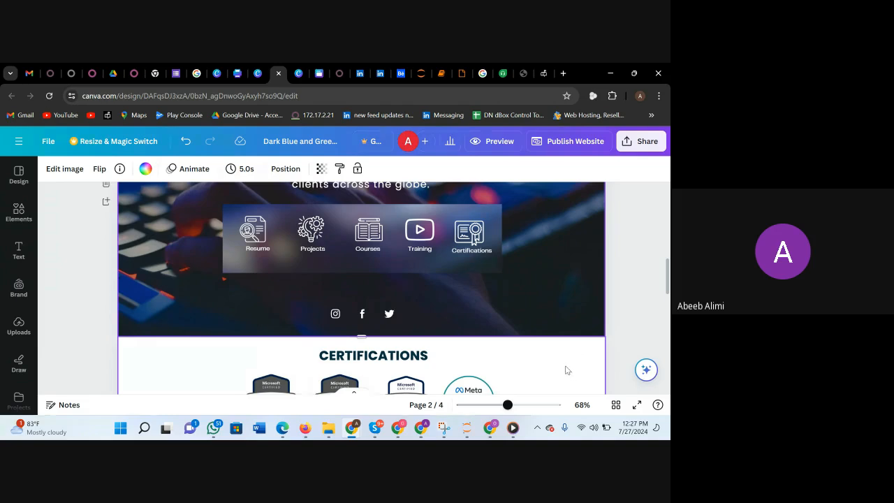
Select the panel behind the Summary page icons, and open the page's background image for cropping.
left_click(423, 271)
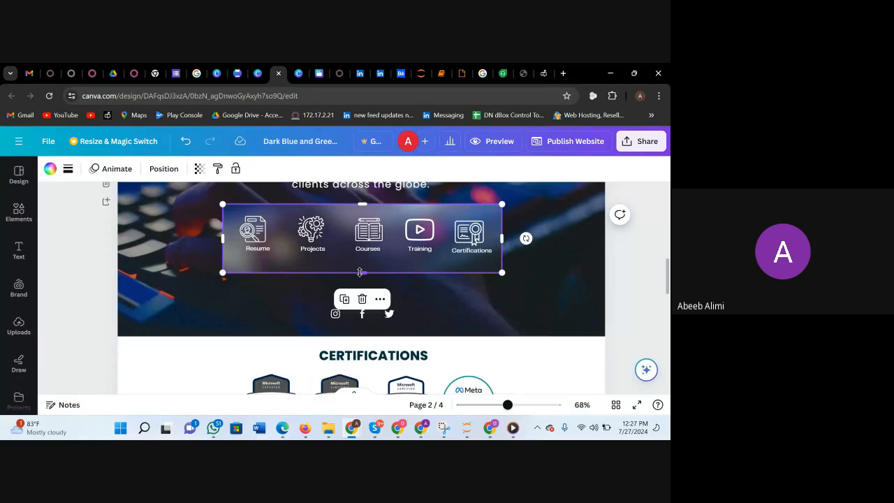
left_click(423, 287)
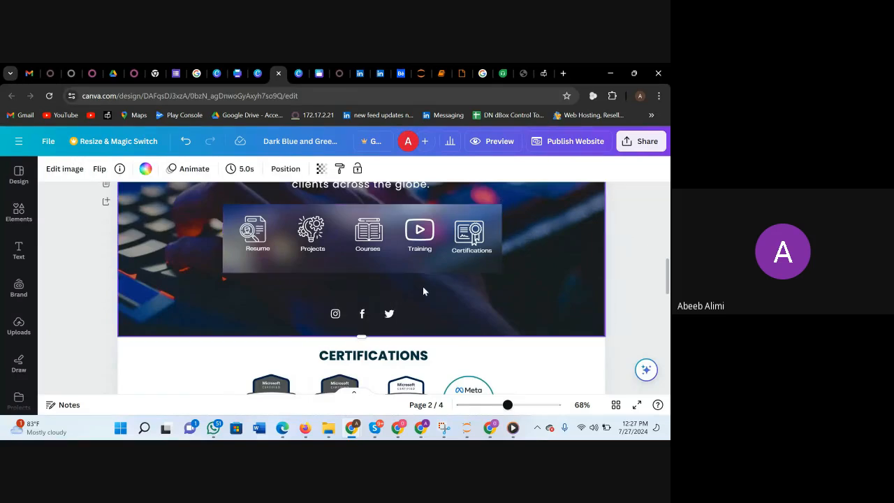
double_click(422, 286)
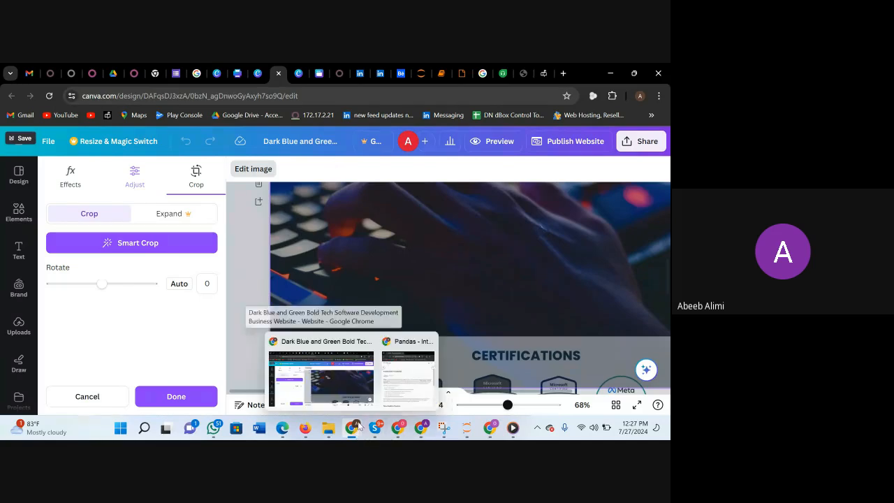
Switch to the browser window with the Google Meet call and bring up the meeting.
mouse_move(423, 429)
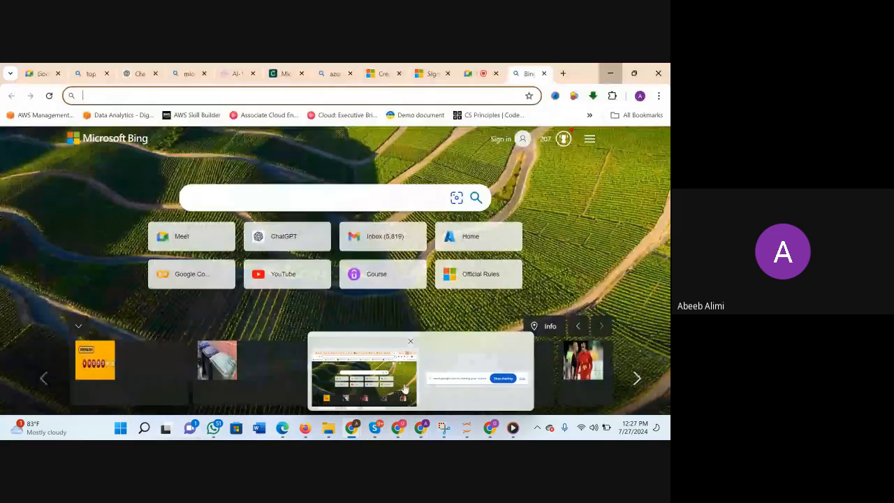
left_click(364, 377)
left_click(481, 72)
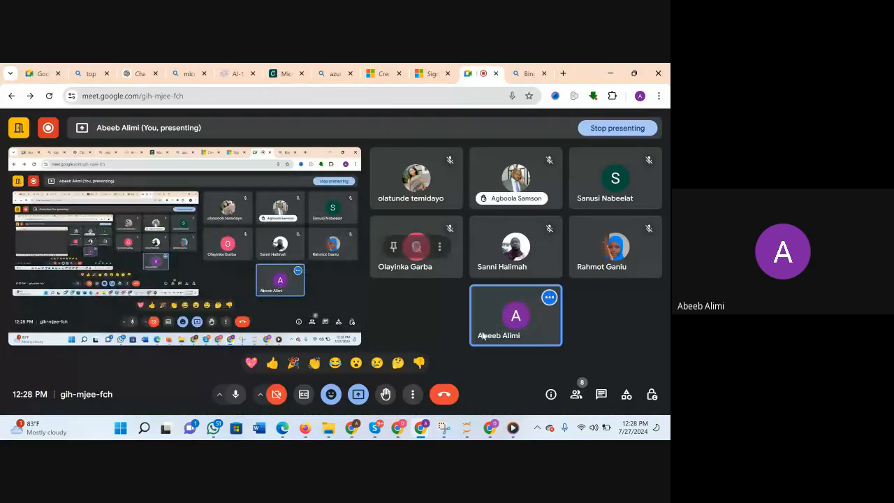
Open the meeting's in-call messages and send "1. Canva" to everyone.
left_click(601, 395)
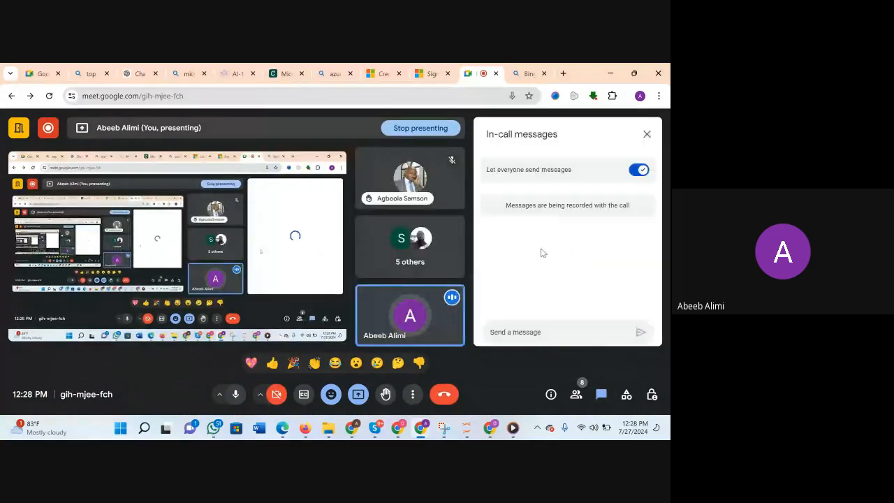
left_click(530, 330)
type("c")
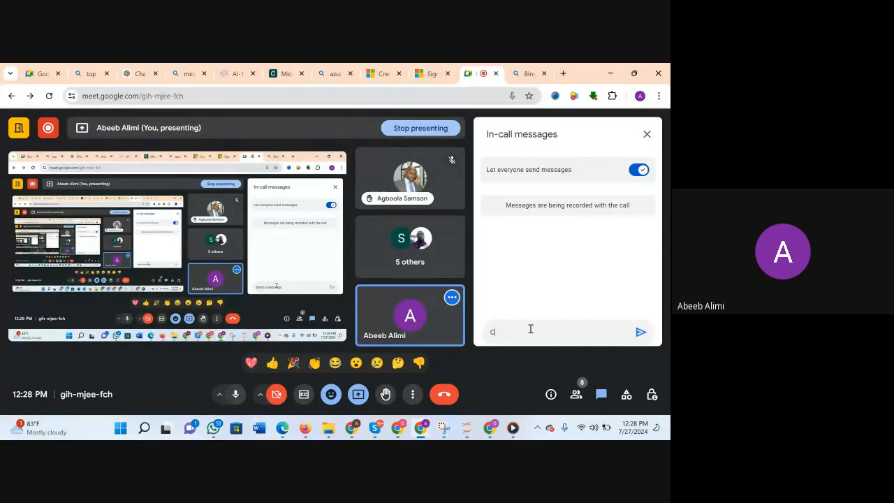
key("BackSpace")
type("1. Canva")
key("Return")
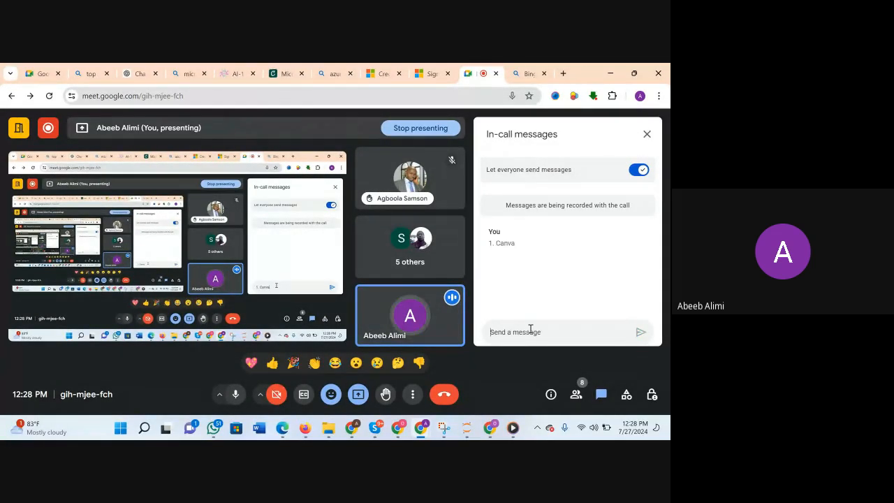
Send "2. Freepik" and "3. Flaticon" as separate chat messages, and close the in-call messages.
type("2")
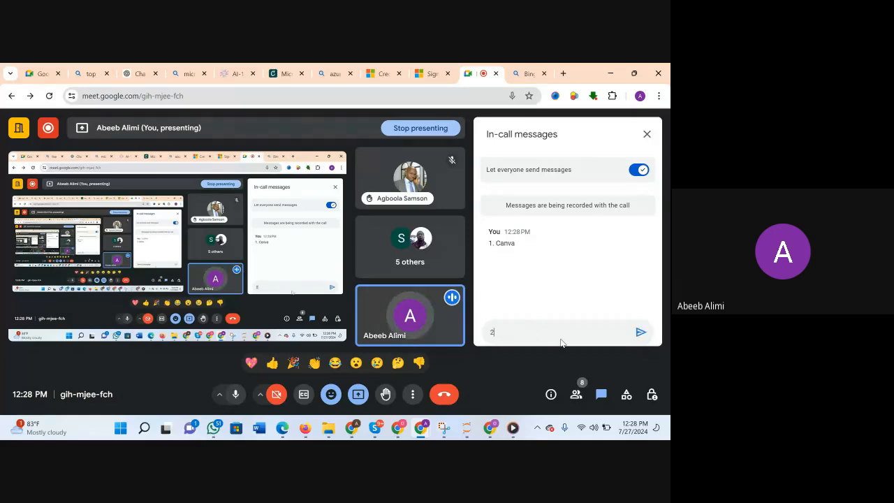
type(".")
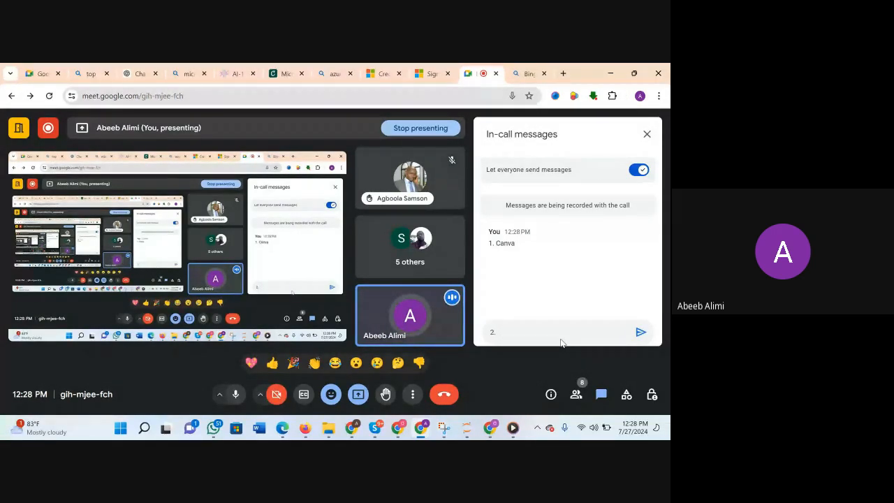
type(" Freepik")
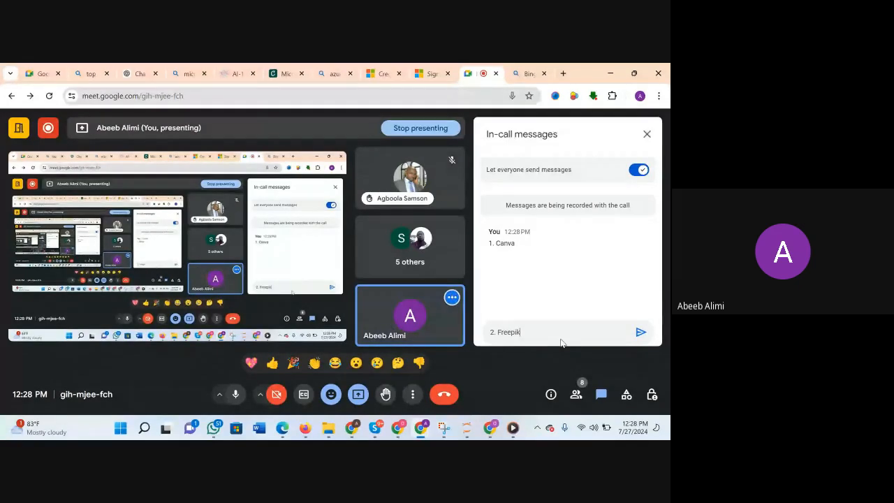
key("Return")
type("3. Flaticon")
key("Return")
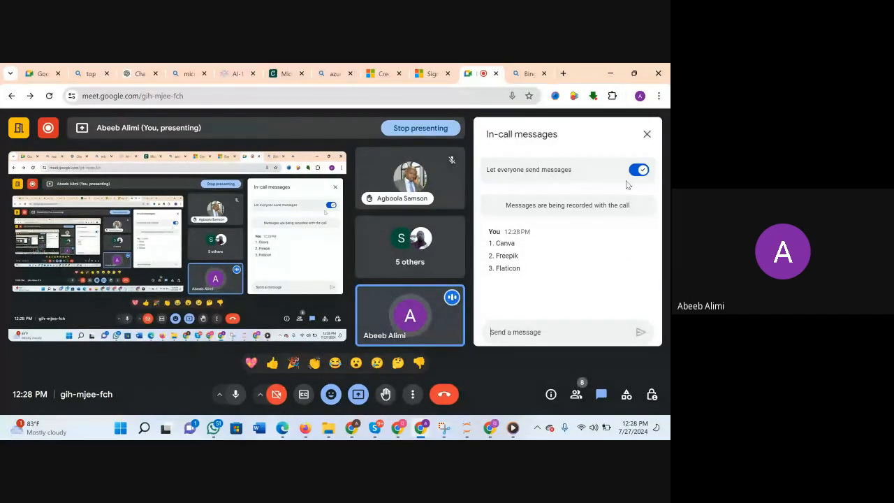
left_click(647, 134)
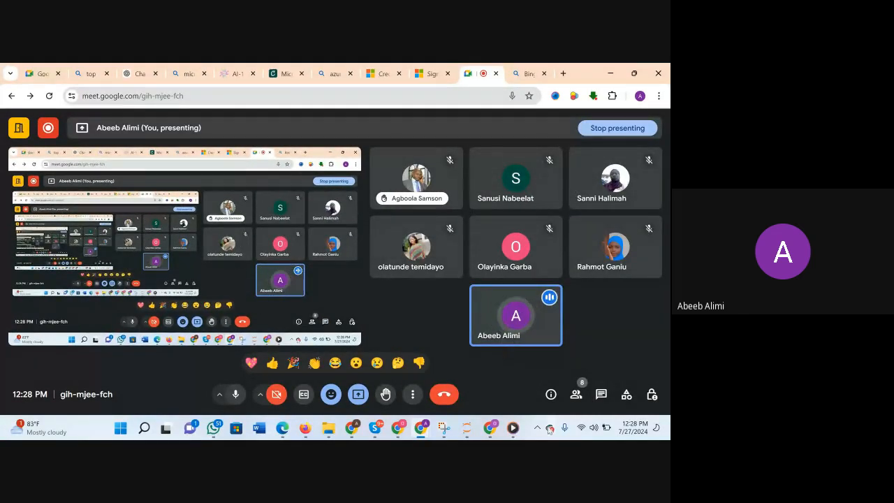
Search Google for "canva" in a new tab of the Developers Foundry browser window, and open the Canva website.
mouse_move(501, 422)
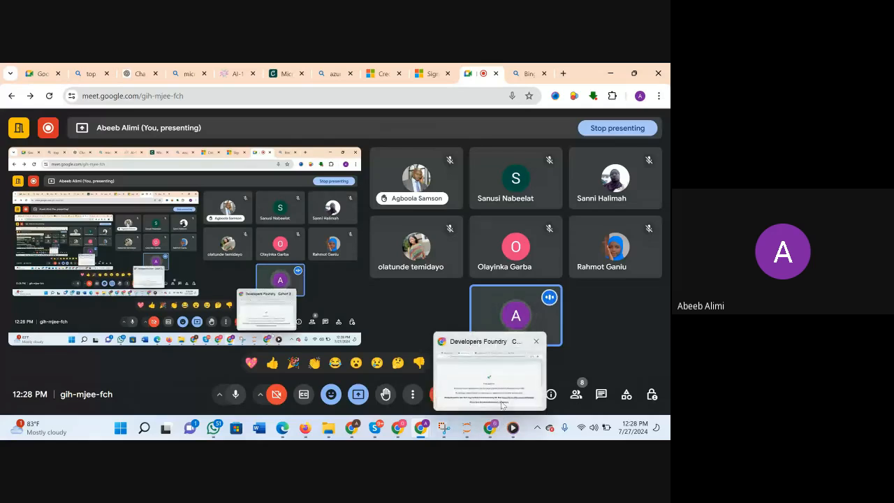
left_click(489, 370)
left_click(496, 73)
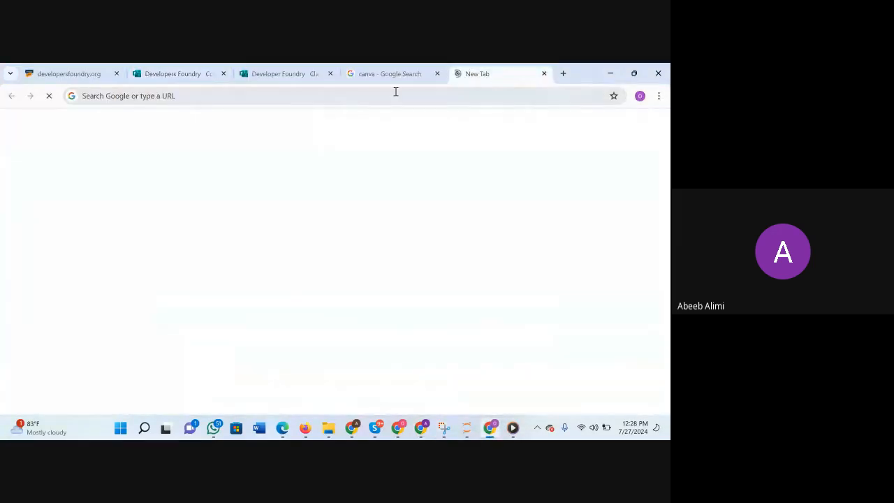
left_click(274, 95)
type("canva")
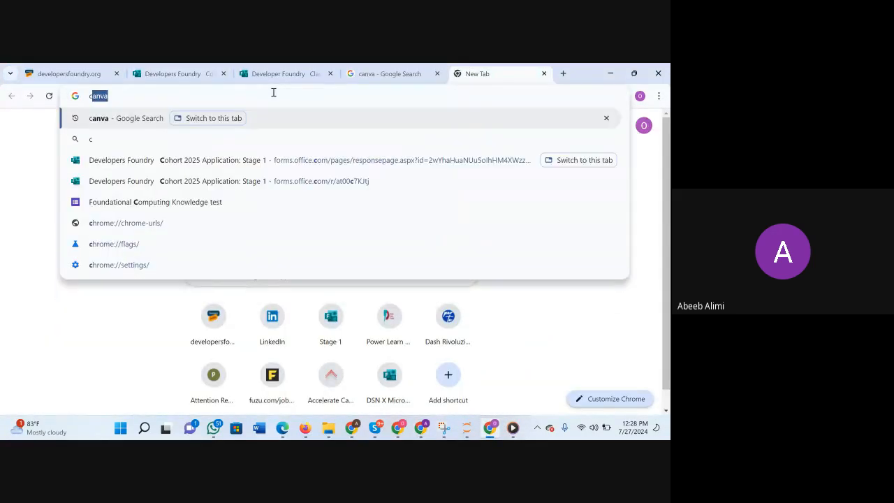
key("Return")
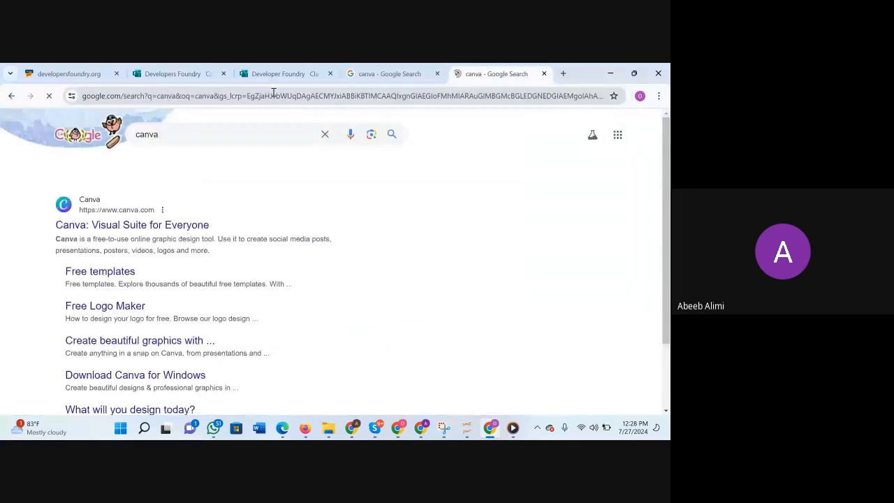
key("ctrl+plus")
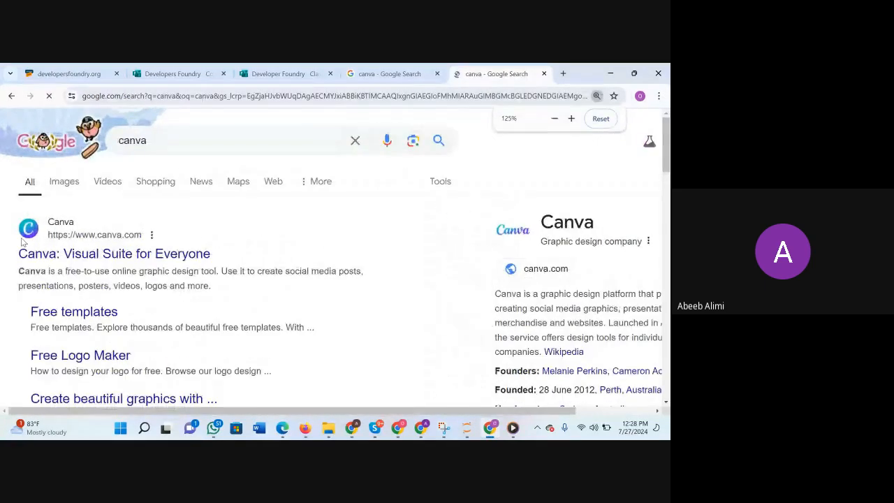
scroll(197, 275, "up", 1)
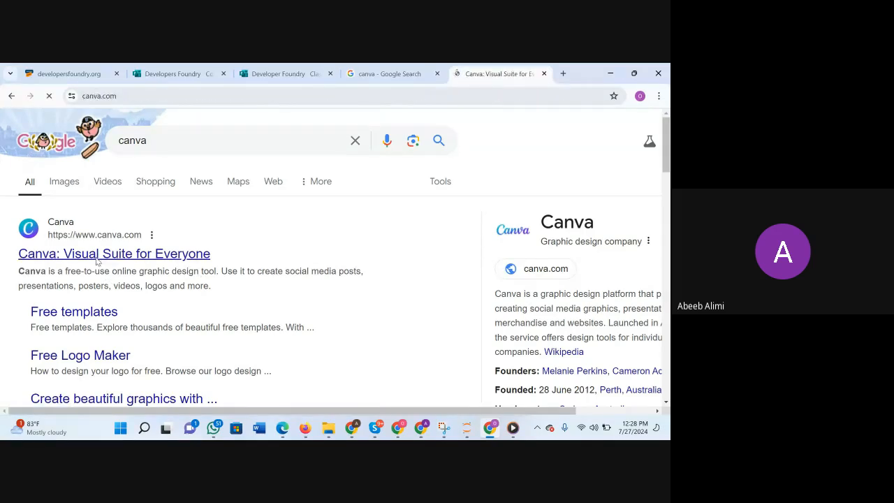
scroll(333, 348, "down", 1)
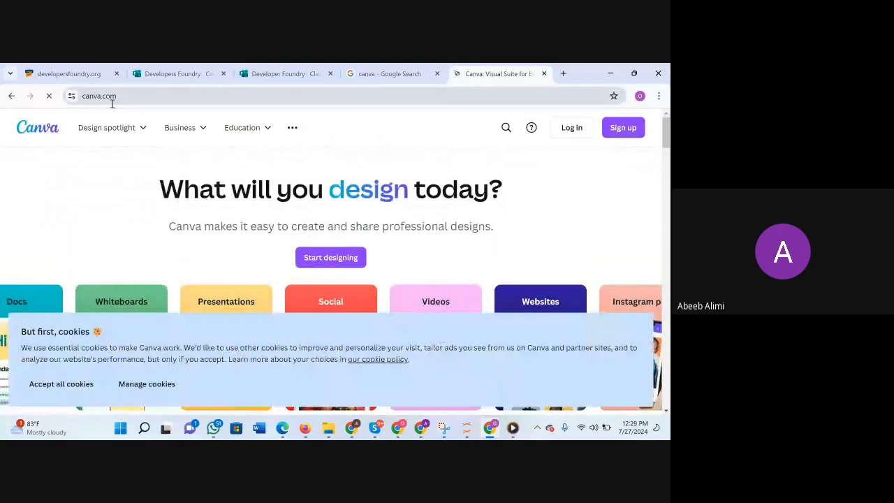
left_click(123, 96)
key("ctrl+c")
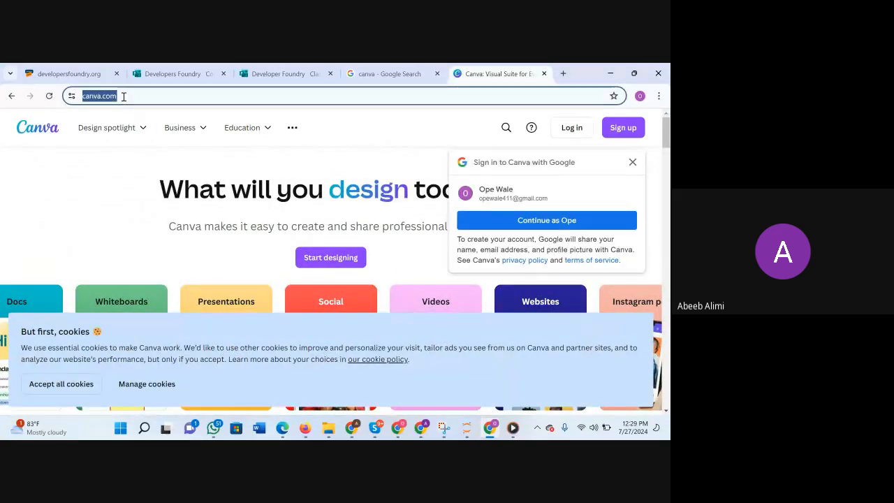
left_click(422, 428)
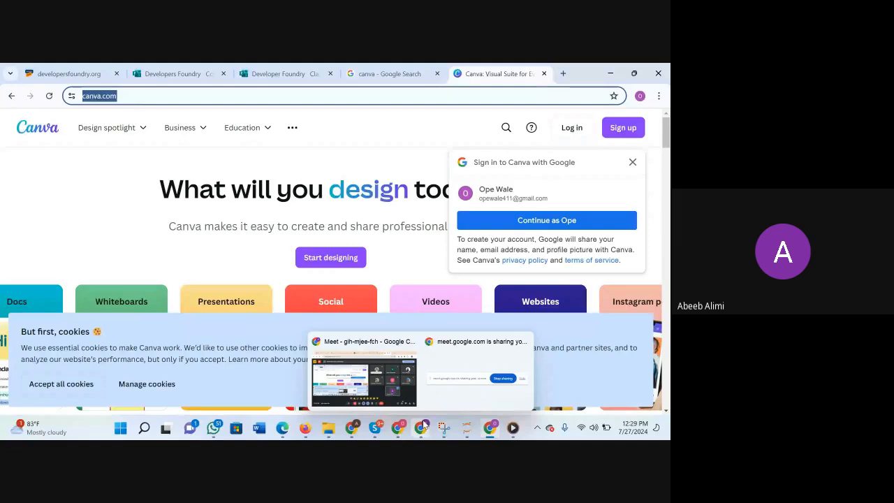
left_click(382, 393)
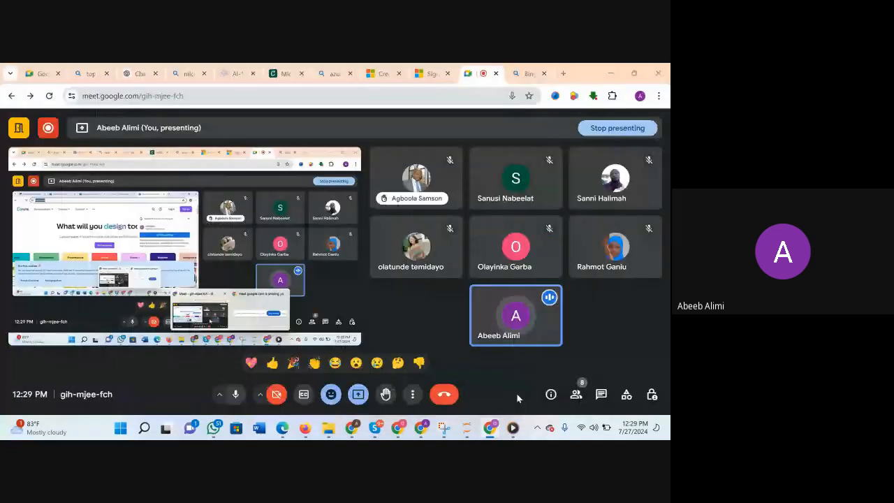
left_click(626, 394)
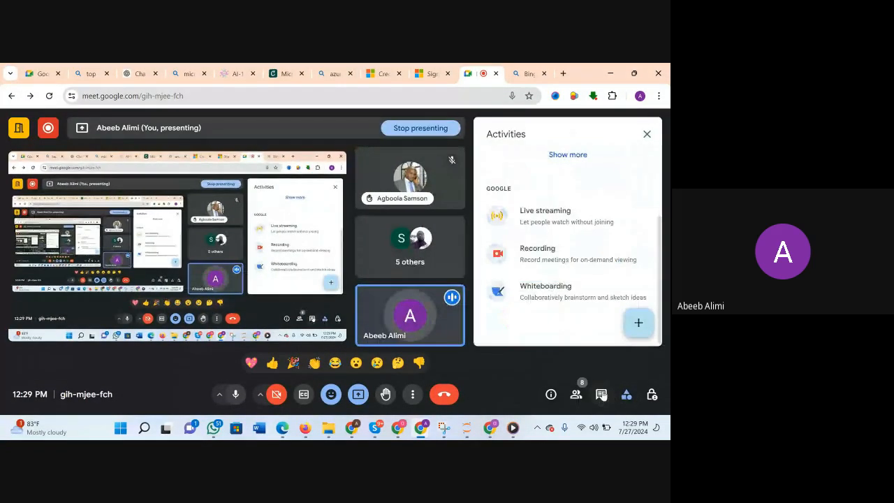
left_click(601, 395)
left_click(549, 332)
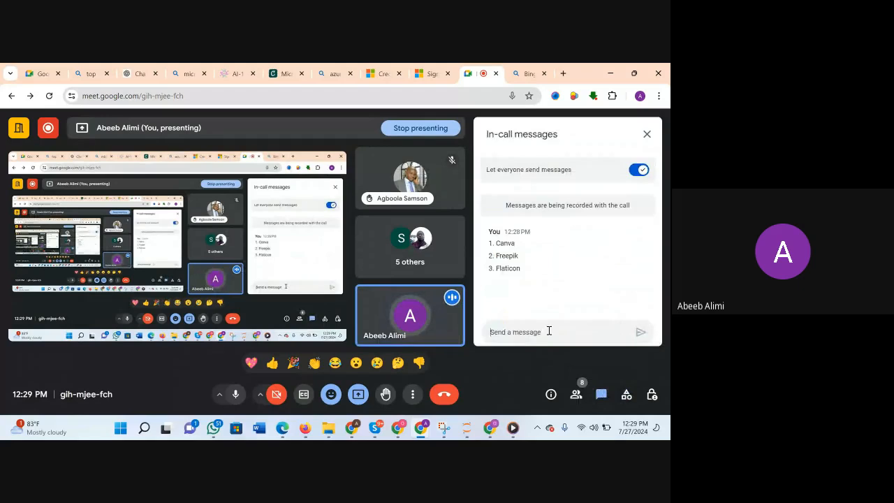
key("ctrl+v")
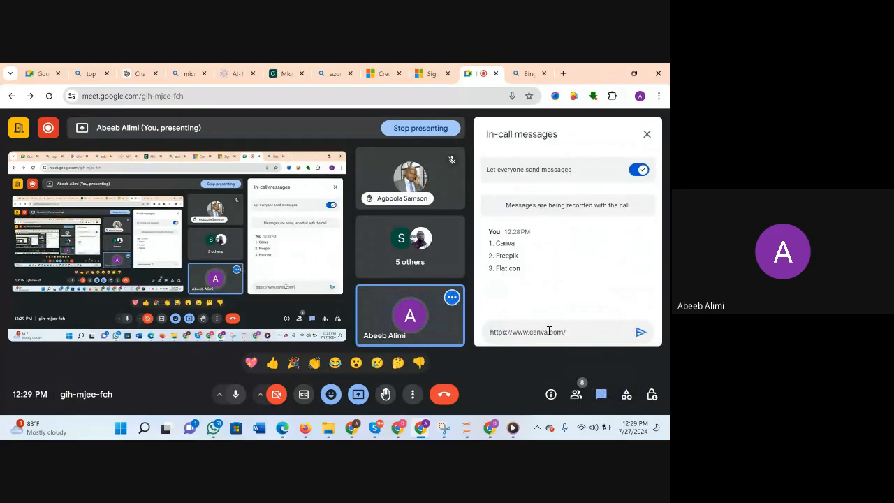
left_click(642, 332)
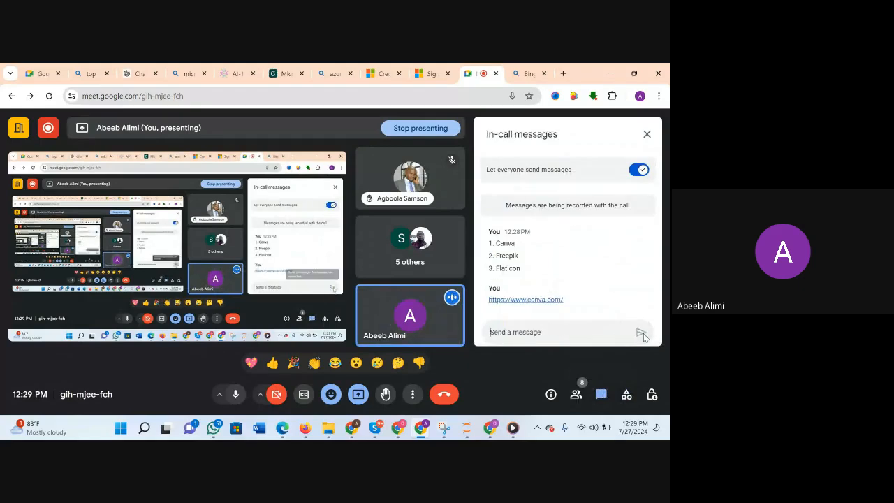
left_click(653, 138)
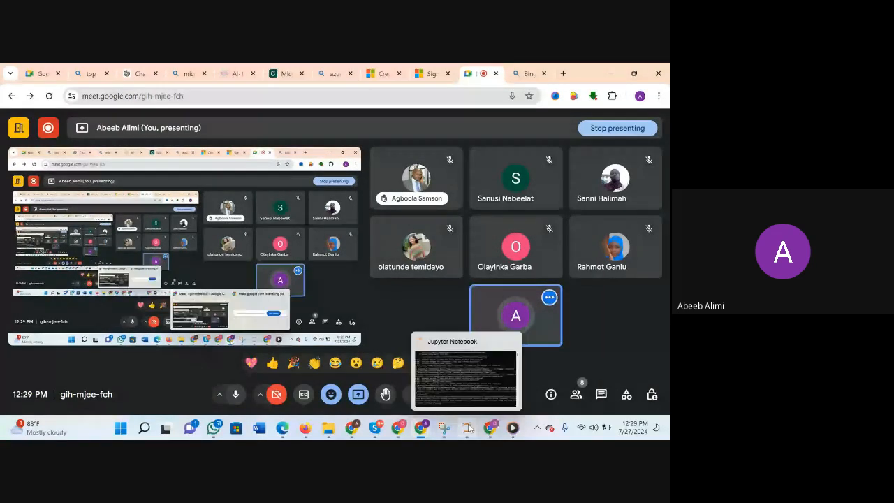
Switch back to the Canva site, sign up with the suggested Google account, and choose Student with Professional development as the place of study.
left_click(490, 428)
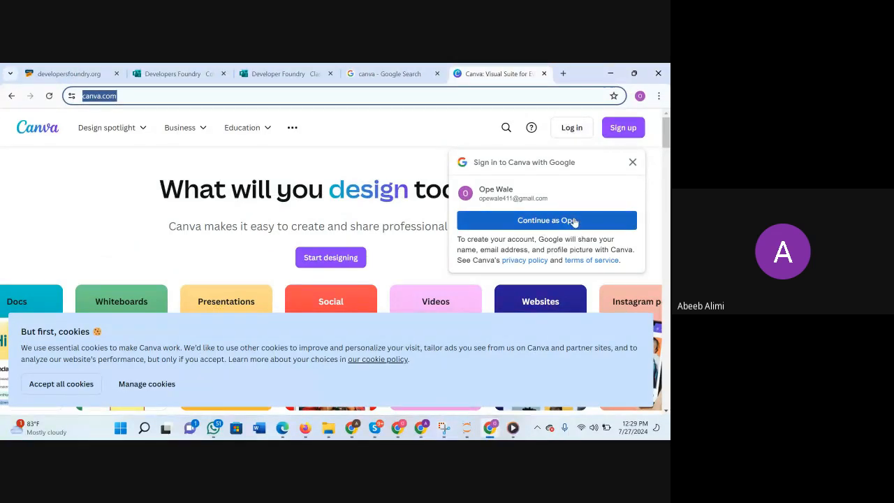
left_click(552, 221)
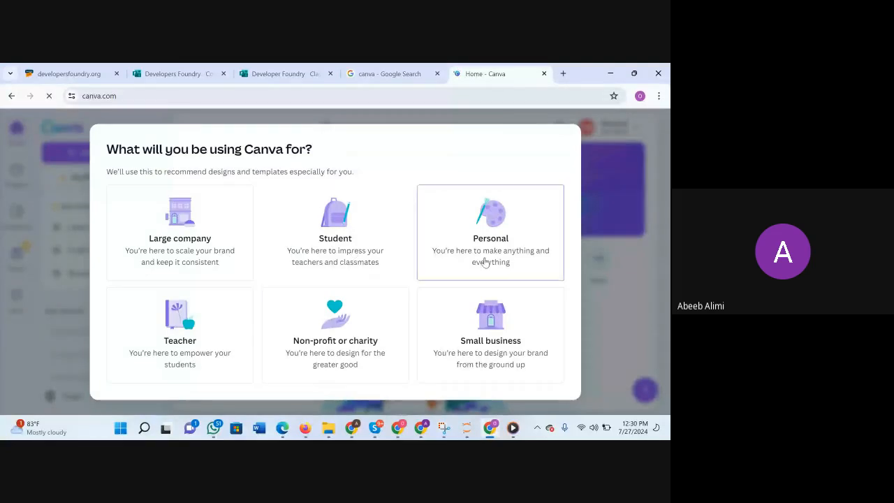
left_click(485, 262)
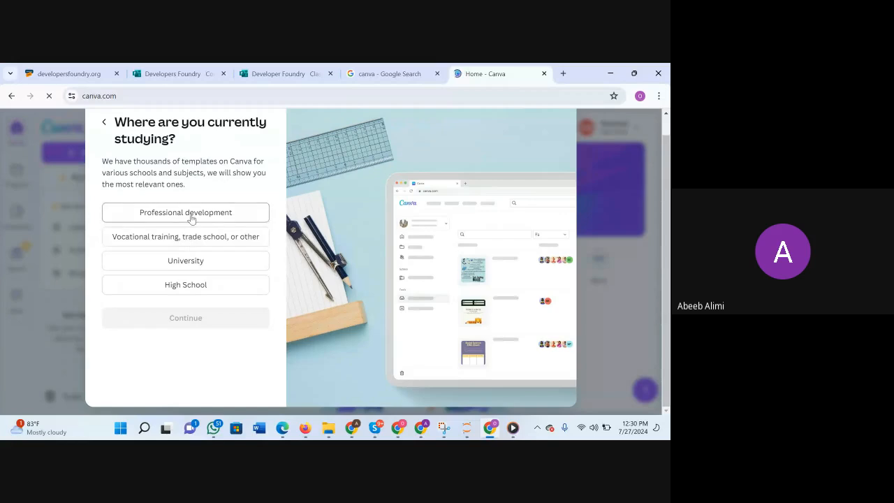
left_click(193, 217)
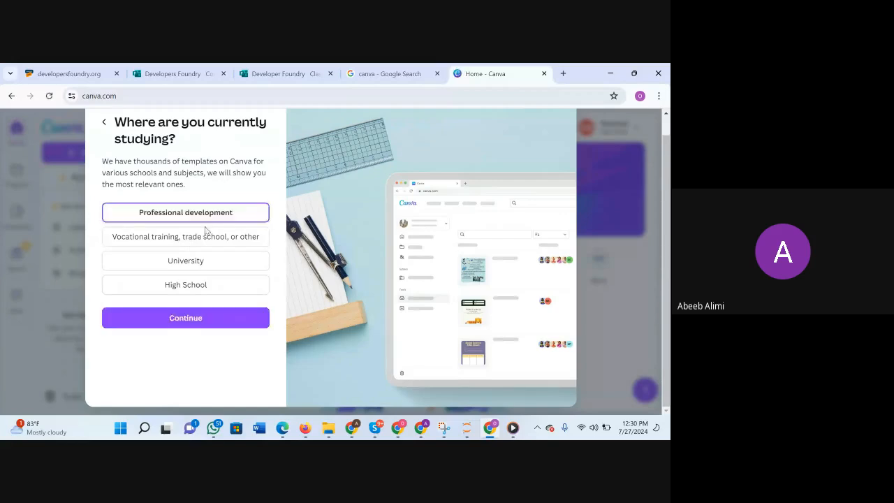
left_click(194, 318)
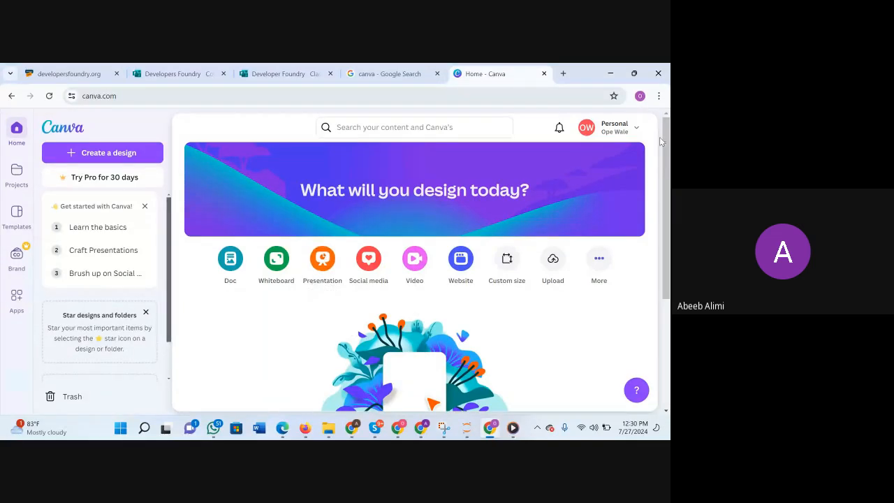
Look over the account details and the design types offered on the Canva home page.
left_click(587, 129)
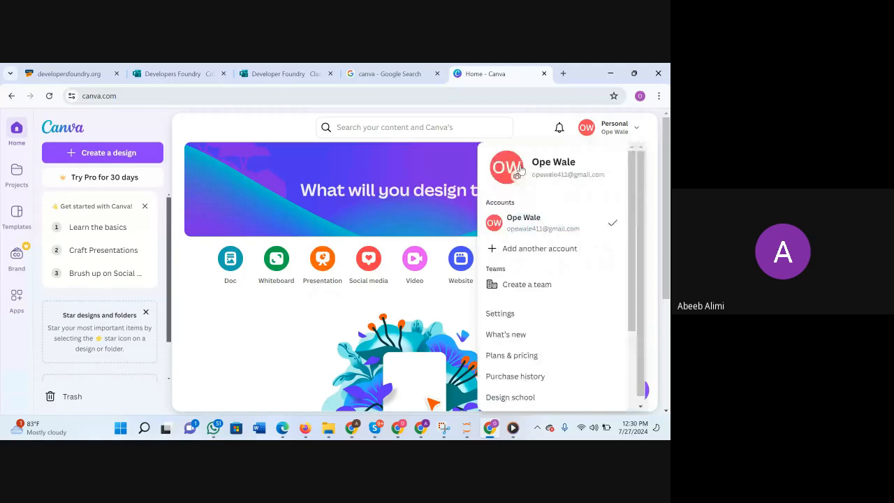
left_click(545, 131)
scroll(527, 181, "down", 3)
scroll(514, 224, "up", 3)
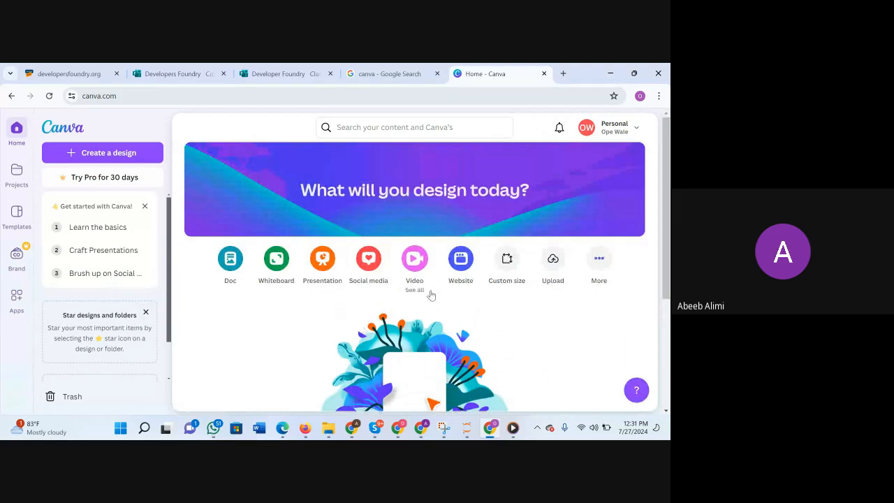
scroll(431, 295, "down", 1)
scroll(431, 295, "up", 1)
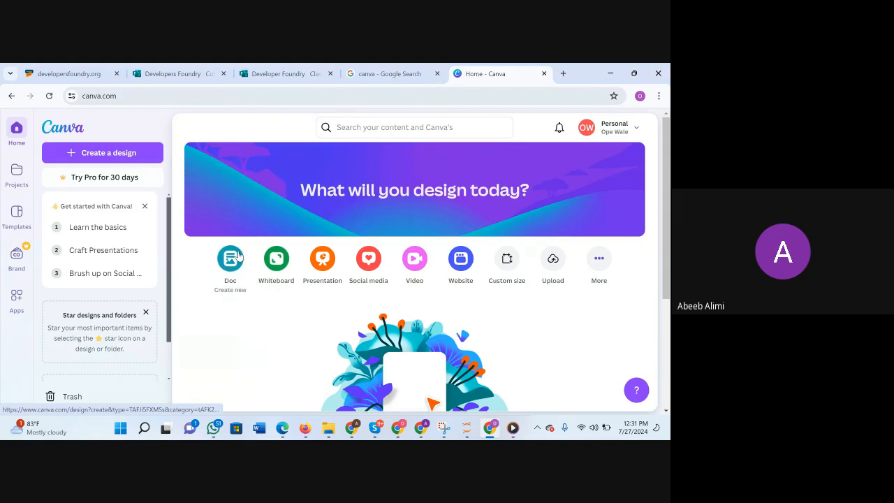
Start a blank website design, look at its file options, and return to the Canva home page.
left_click(463, 267)
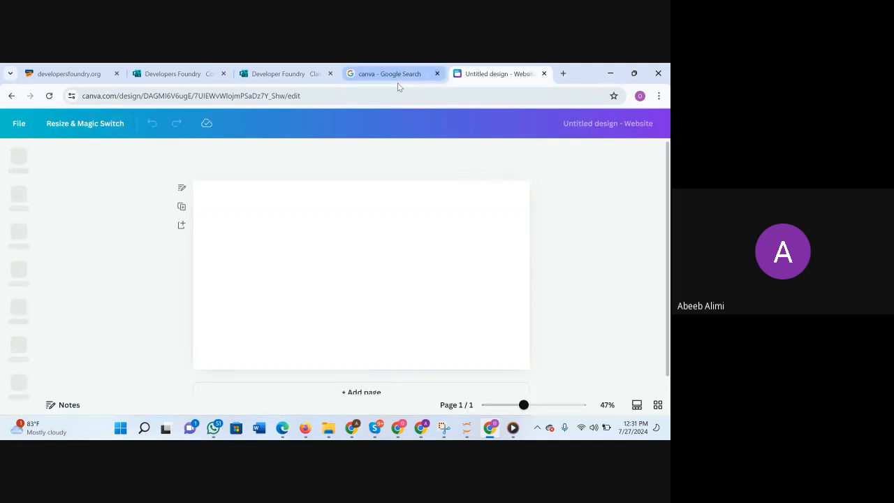
left_click(20, 123)
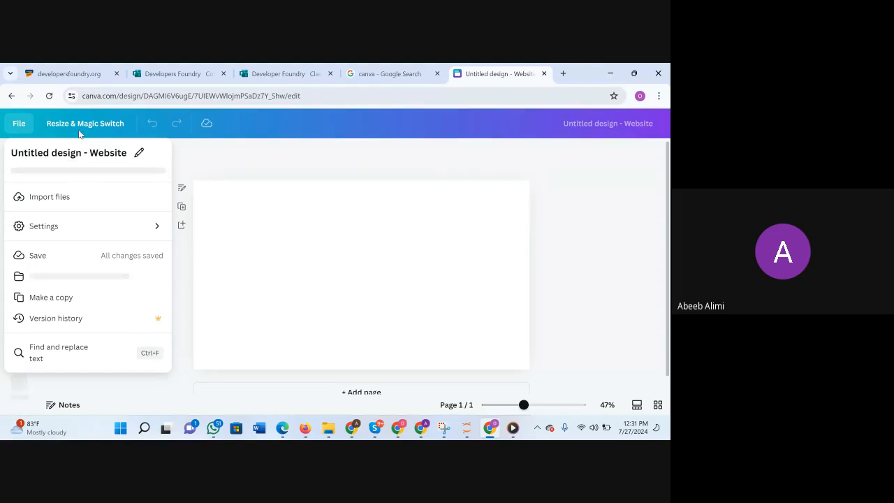
left_click(11, 93)
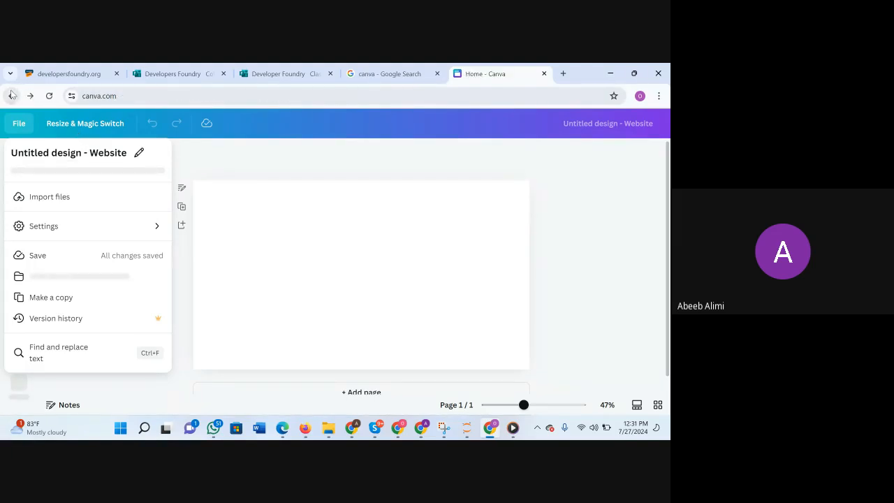
scroll(353, 282, "down", 3)
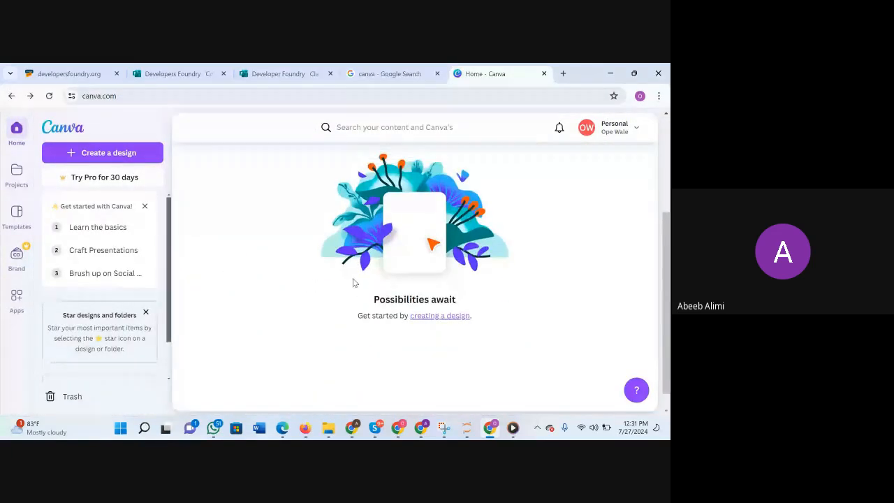
Dismiss the Get started with Canva checklist and search the Canva templates for "website".
scroll(353, 282, "up", 3)
scroll(353, 282, "down", 1)
scroll(353, 282, "down", 2)
scroll(351, 281, "up", 3)
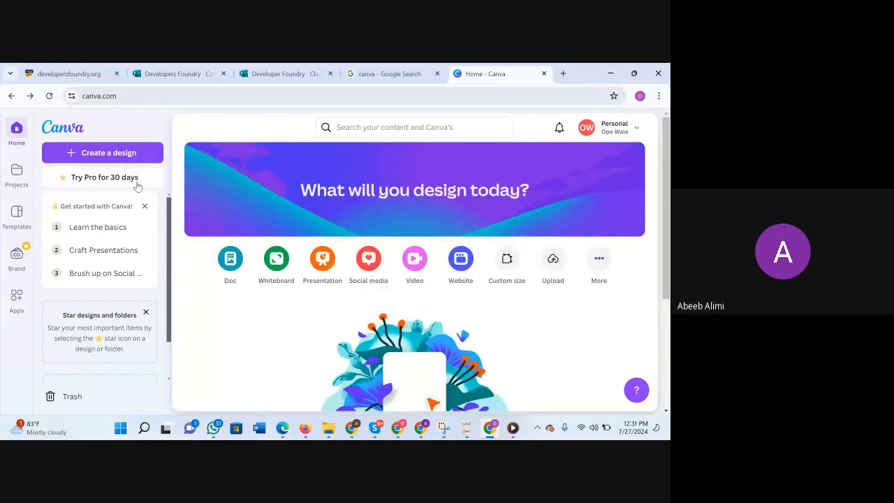
left_click(145, 206)
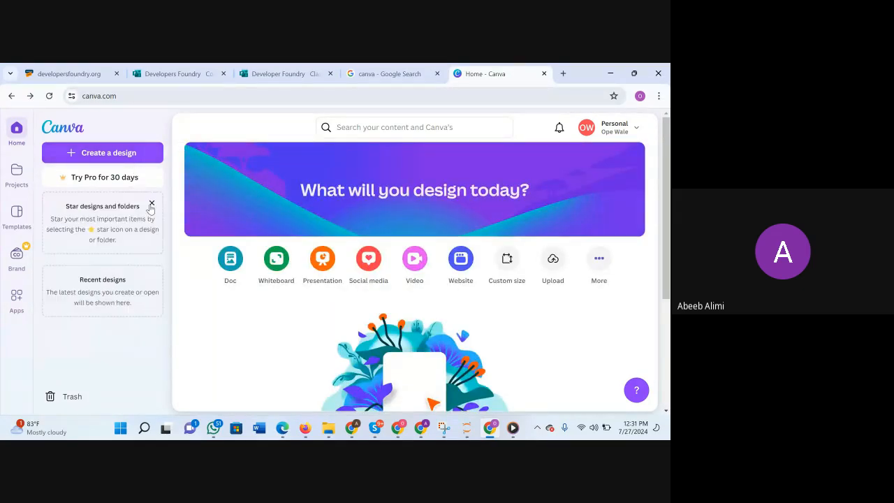
left_click(409, 132)
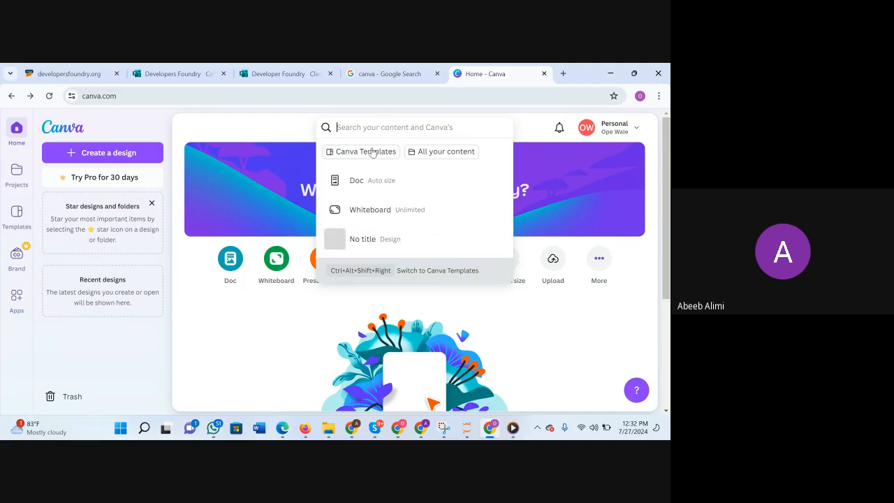
left_click(376, 152)
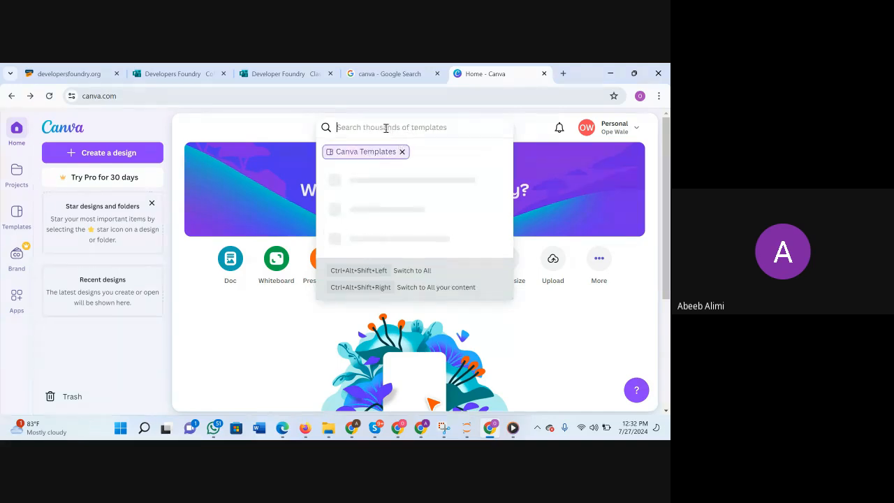
type("website")
key("Return")
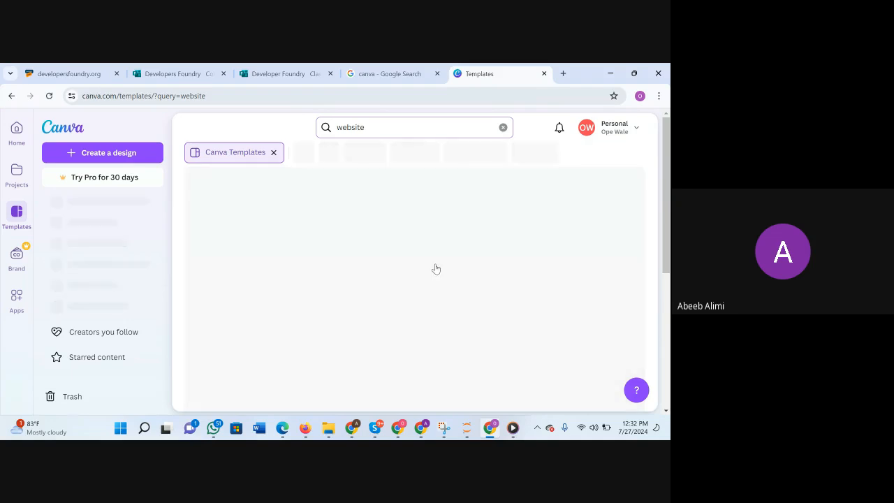
Browse the website template results to compare the available designs.
scroll(417, 302, "down", 1)
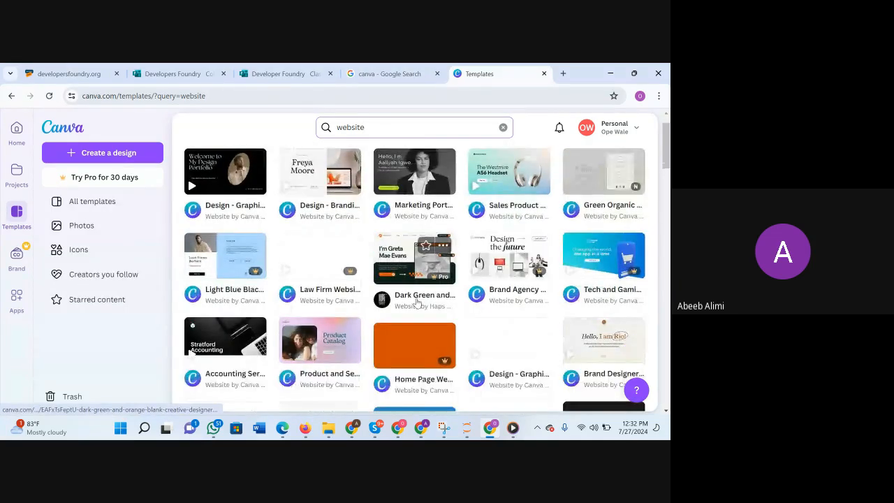
scroll(417, 302, "up", 1)
scroll(417, 302, "down", 1)
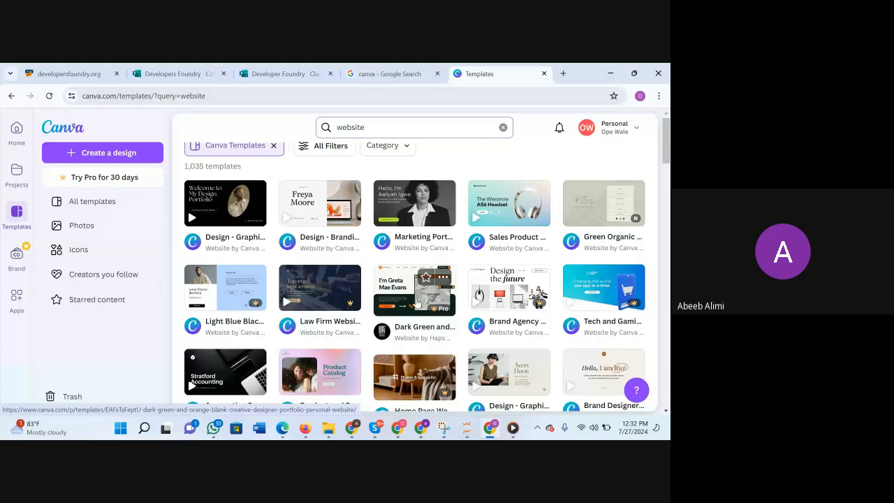
scroll(417, 303, "down", 4)
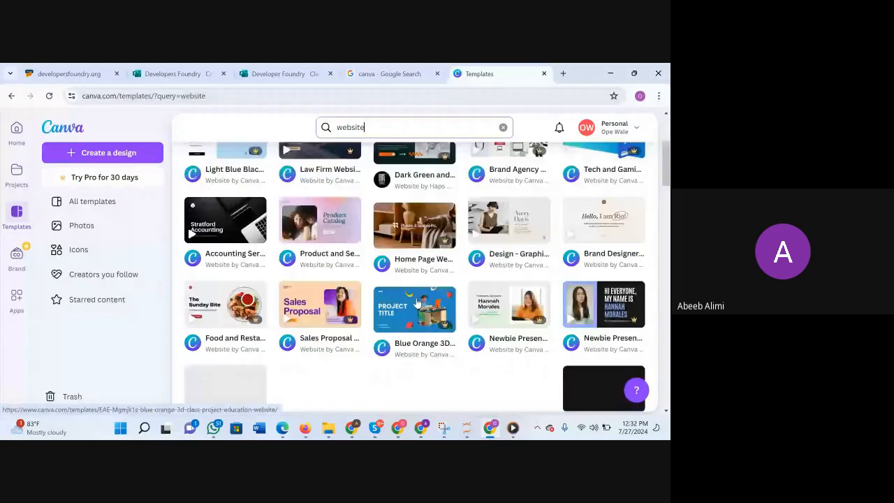
scroll(417, 302, "down", 2)
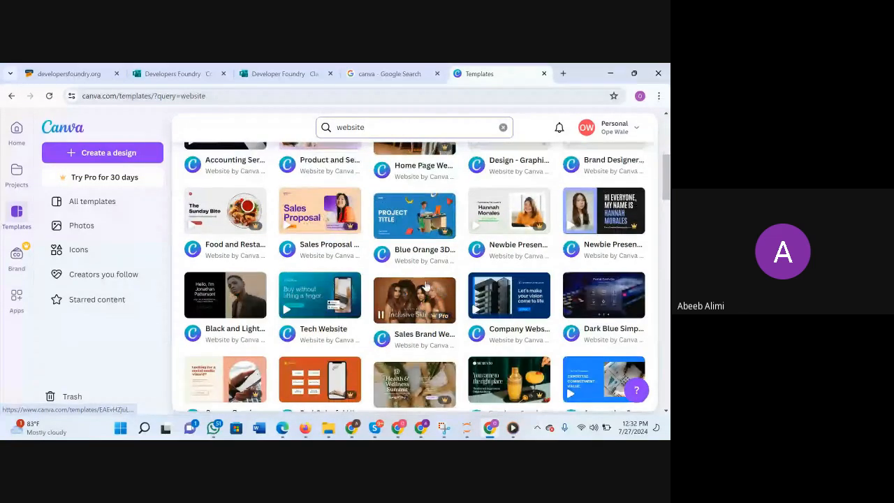
scroll(420, 293, "down", 1)
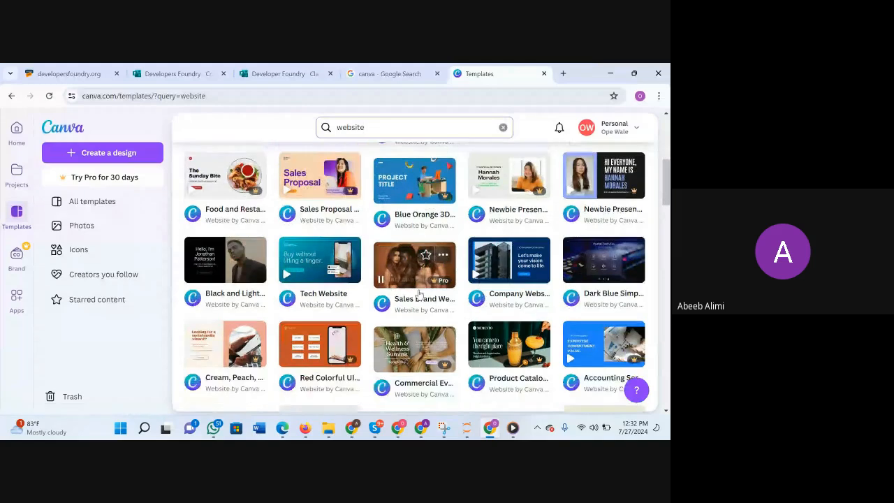
scroll(419, 294, "down", 3)
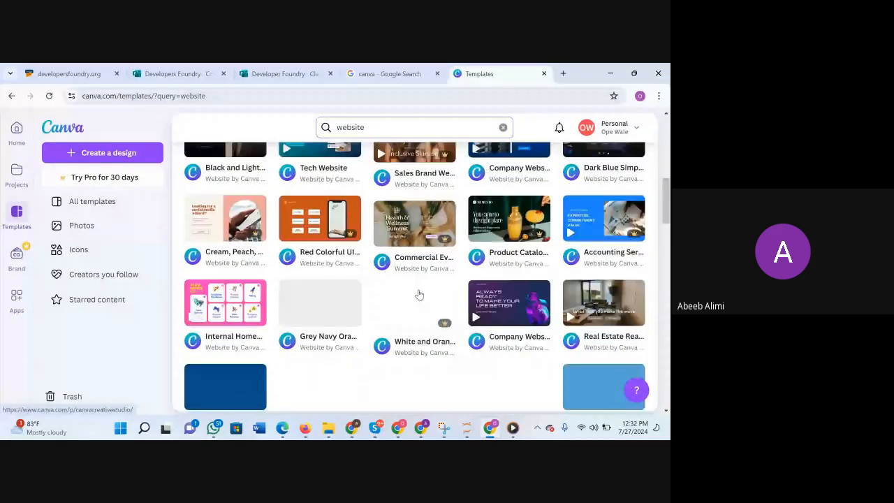
scroll(419, 293, "down", 5)
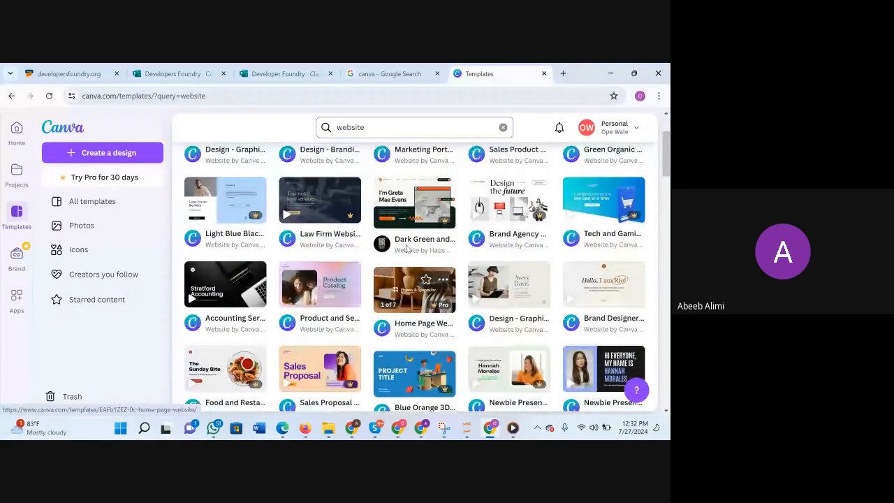
scroll(407, 248, "up", 3)
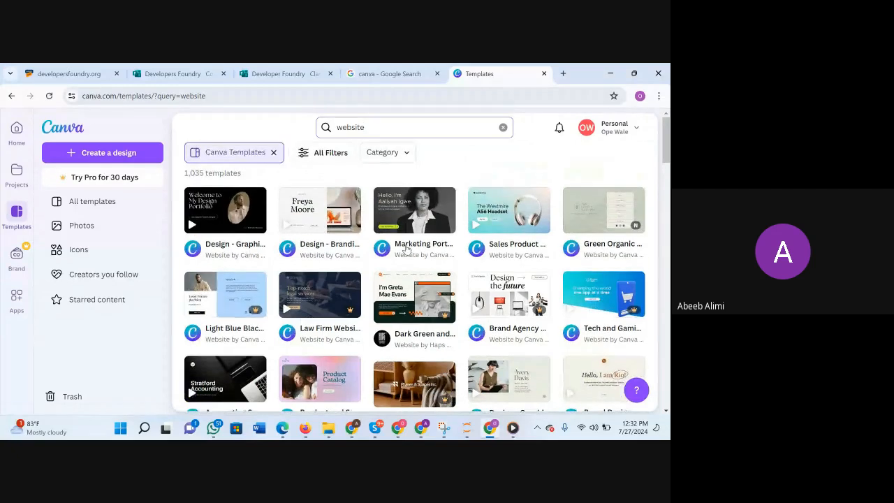
scroll(407, 248, "down", 1)
scroll(407, 248, "down", 4)
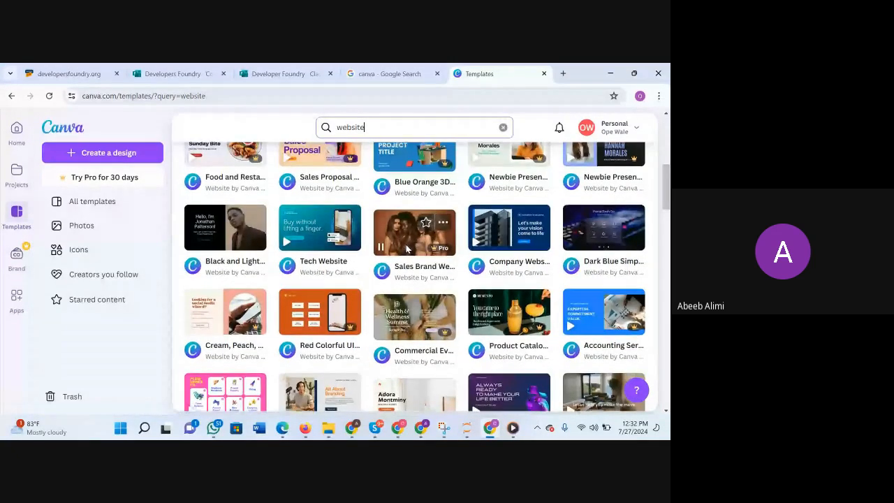
scroll(407, 248, "down", 2)
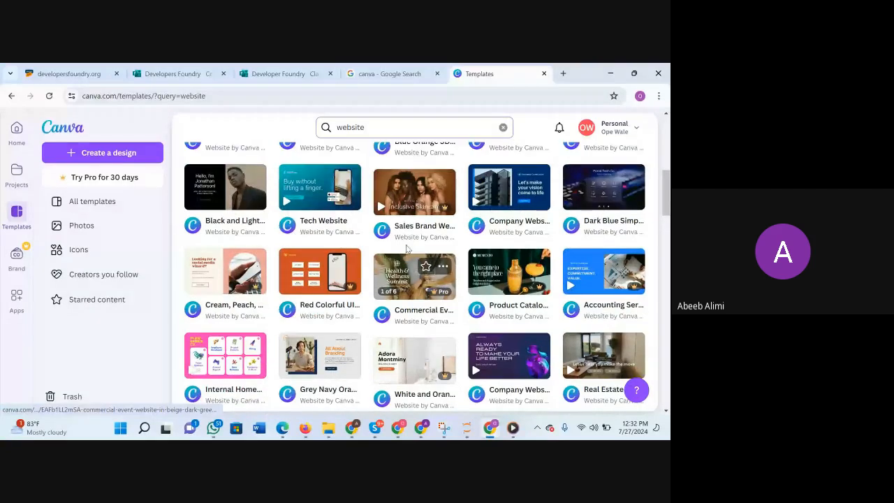
scroll(475, 310, "down", 1)
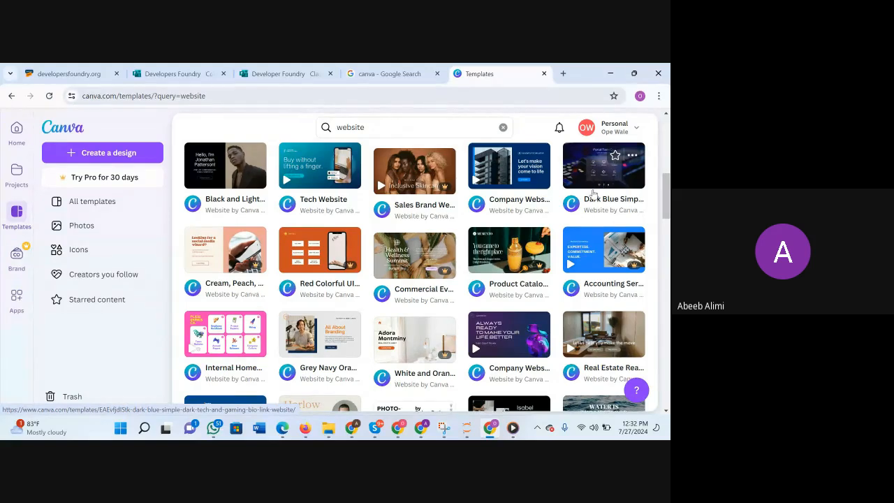
scroll(521, 267, "up", 3)
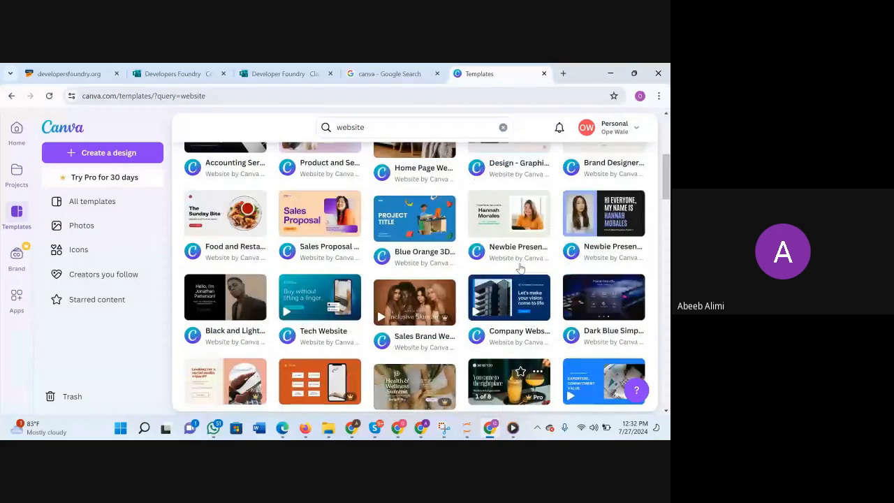
scroll(520, 267, "up", 1)
Refine the template search to "Dark blue and green bold website".
left_click(408, 129)
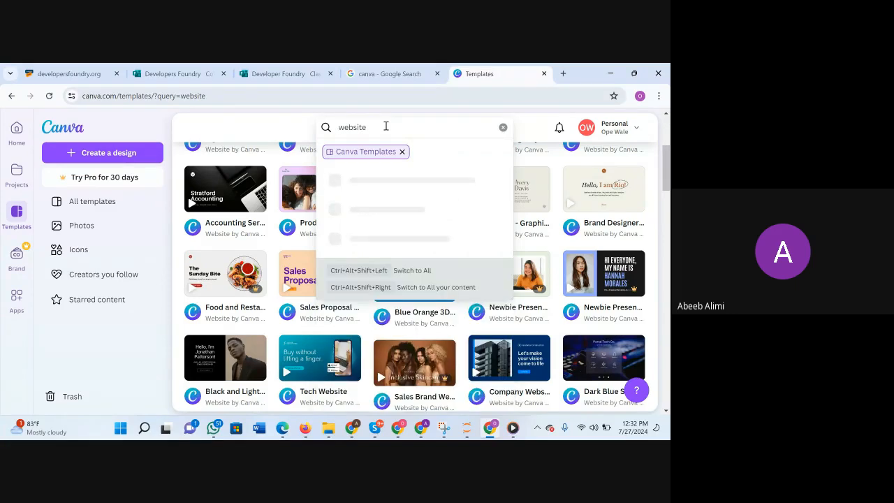
type("Dark")
type(" bu")
type("lue")
type(" and gree")
type("n bold w")
key("BackSpace")
key("Return")
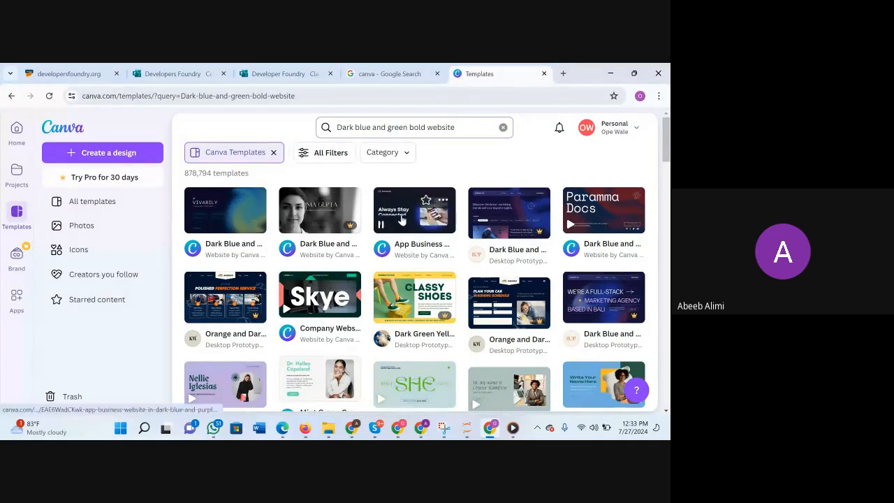
Look through the dark blue and green bold website templates, then return to the first results.
scroll(460, 241, "down", 1)
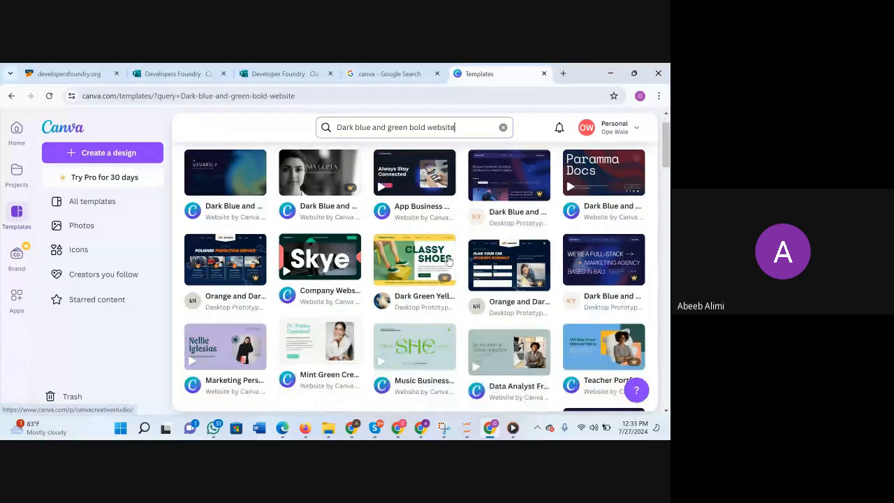
scroll(449, 261, "down", 1)
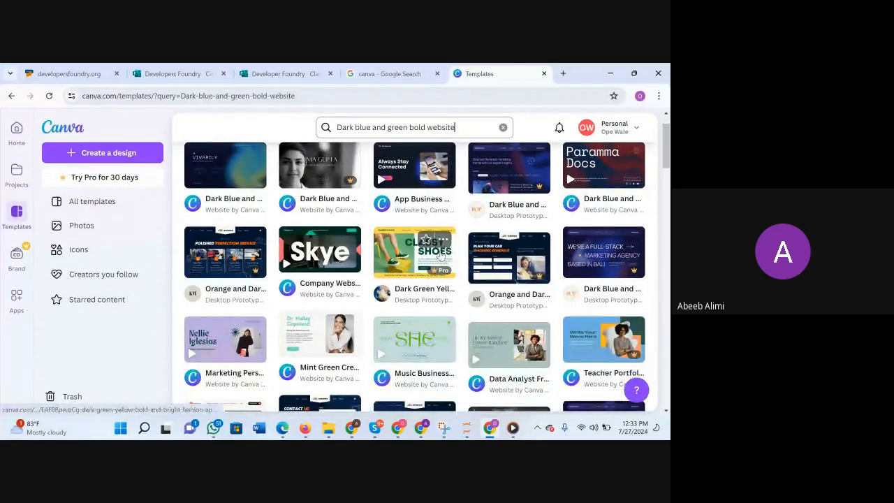
scroll(349, 320, "down", 4)
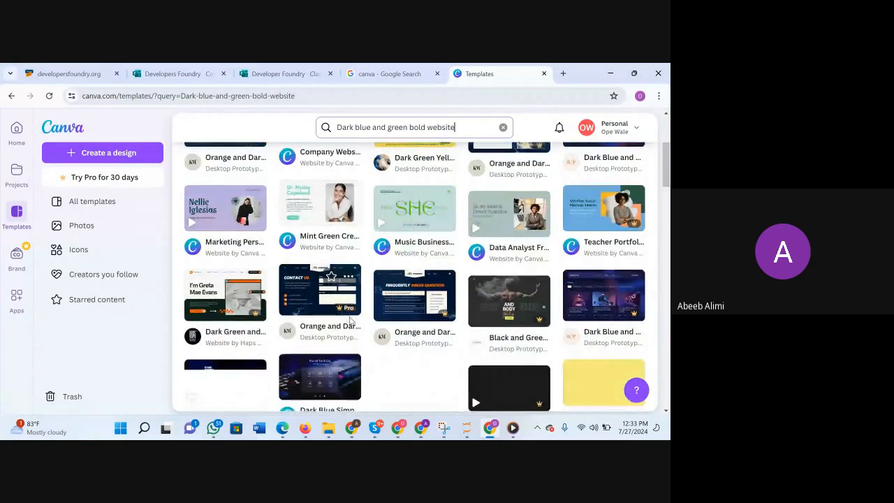
scroll(350, 320, "down", 1)
scroll(345, 315, "up", 1)
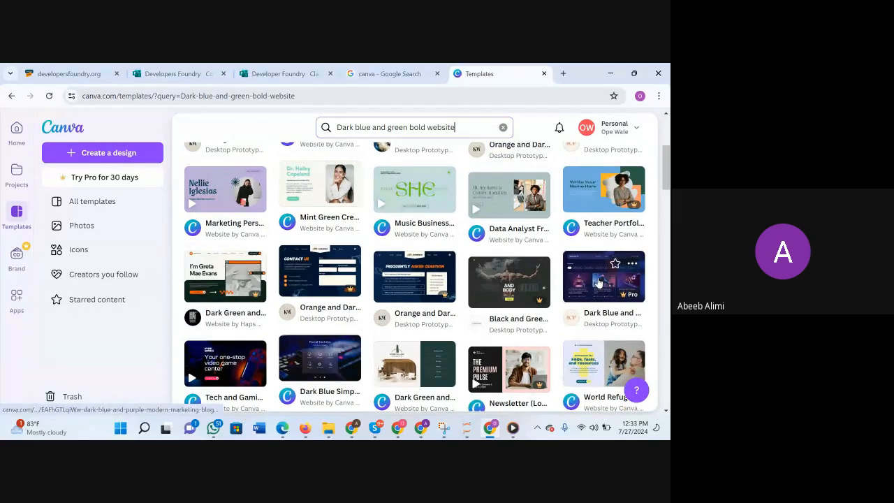
scroll(569, 292, "up", 3)
scroll(568, 292, "up", 1)
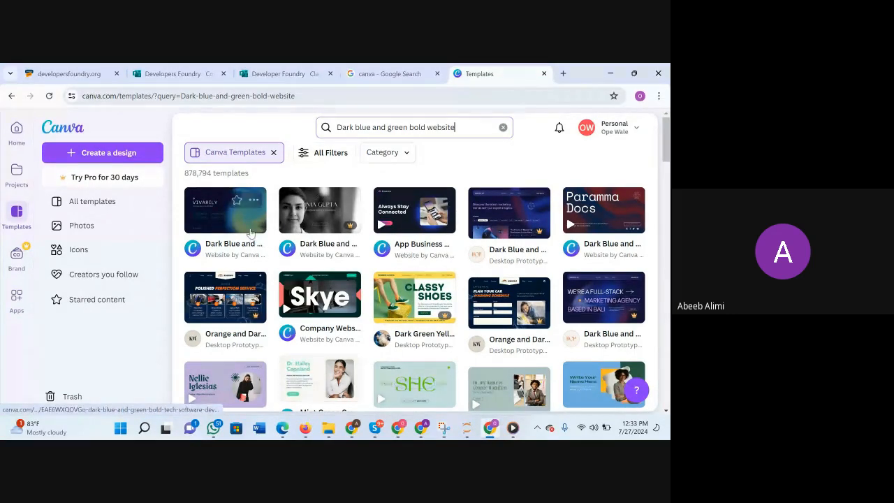
scroll(421, 280, "down", 3)
scroll(421, 278, "down", 1)
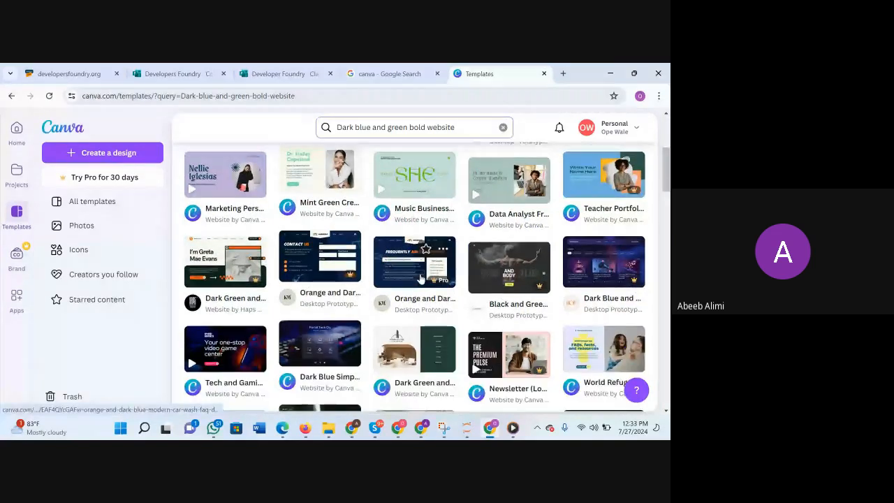
scroll(422, 280, "down", 2)
scroll(421, 278, "down", 1)
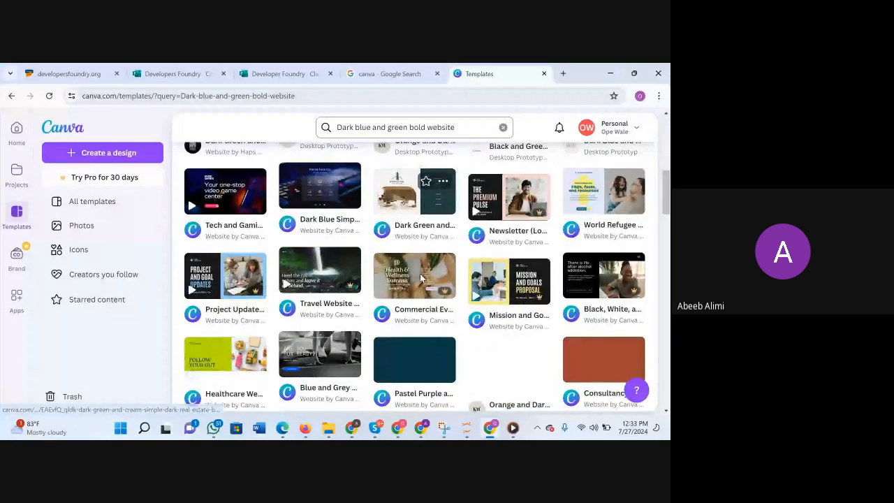
scroll(421, 280, "up", 1)
scroll(421, 279, "down", 1)
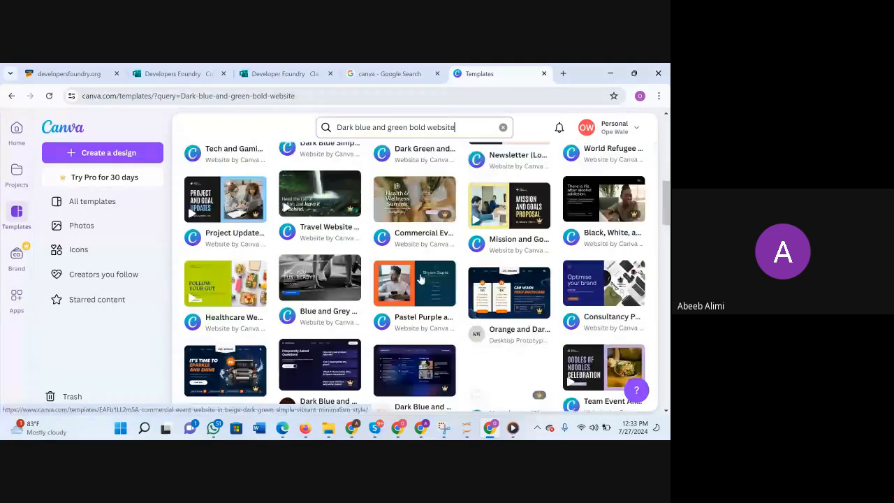
scroll(420, 279, "down", 1)
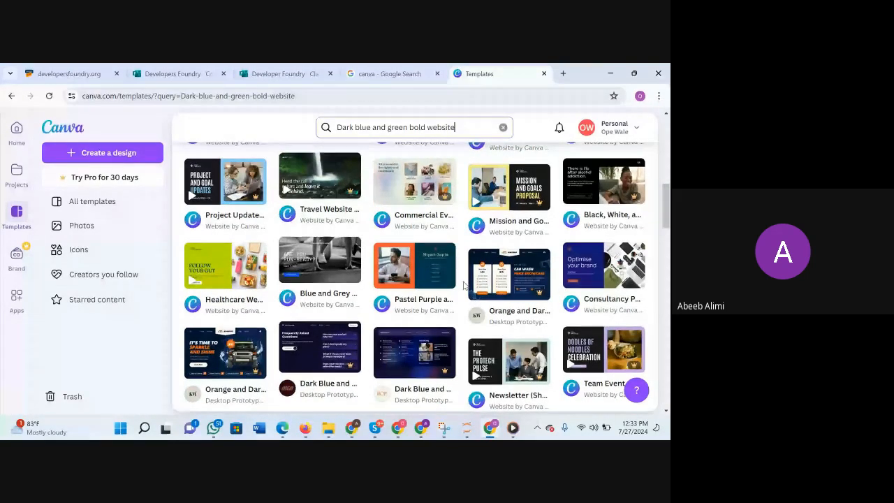
scroll(419, 280, "up", 5)
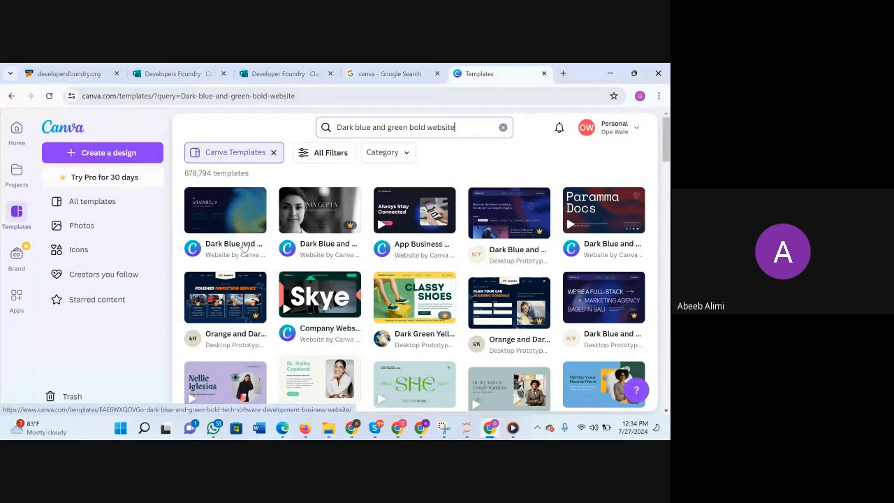
Copy the template search phrase and send "Dark blue and green bold website" in the Meet call chat, closing the chat when done.
left_click(454, 127)
key("ctrl+c")
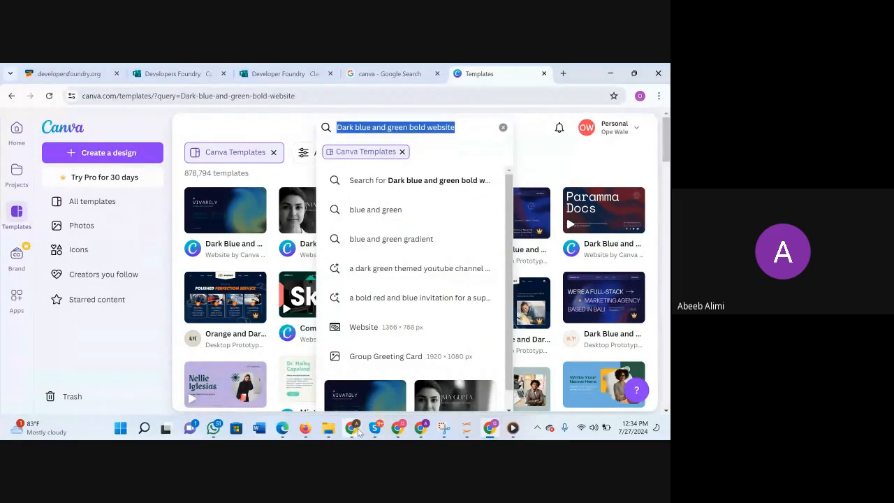
mouse_move(354, 430)
mouse_move(405, 430)
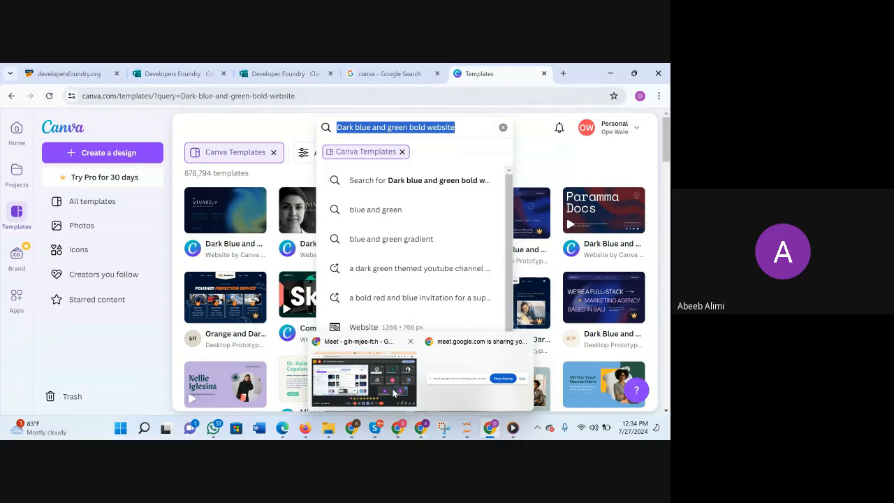
left_click(395, 393)
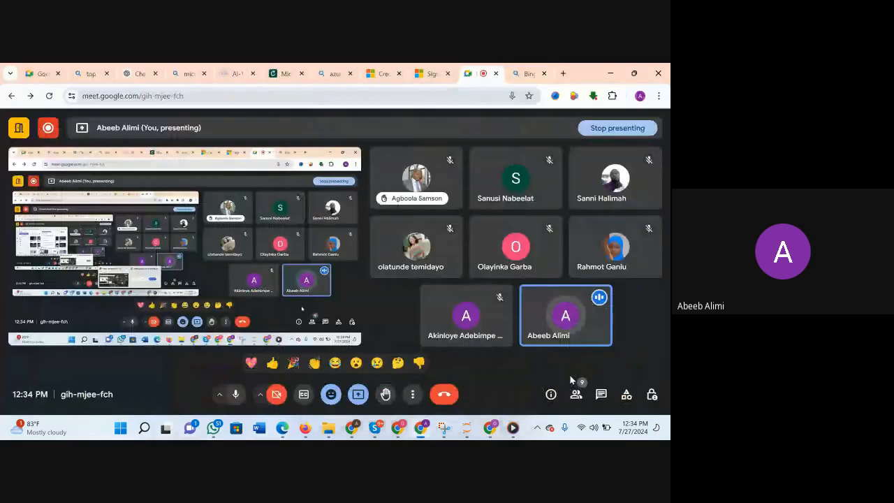
left_click(627, 395)
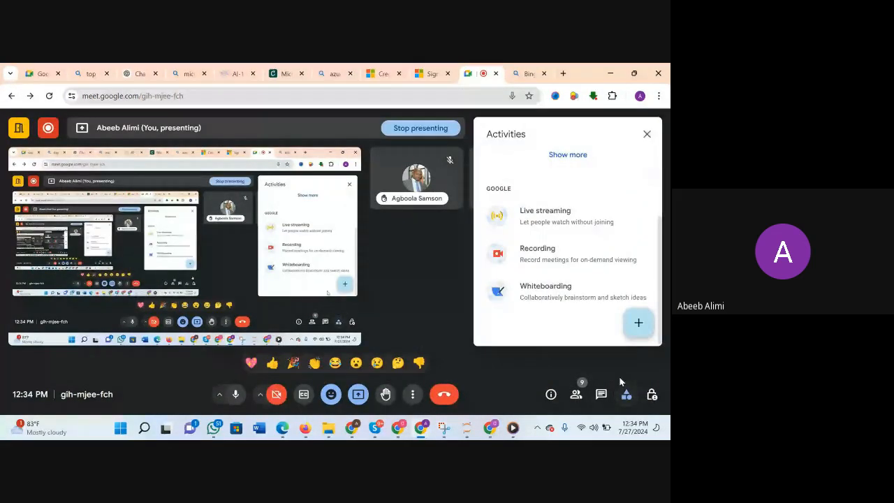
left_click(601, 395)
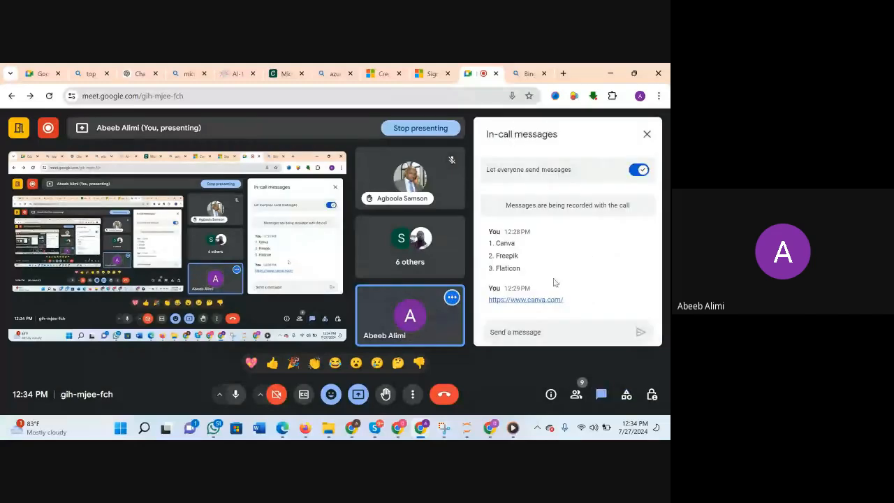
key("ctrl+v")
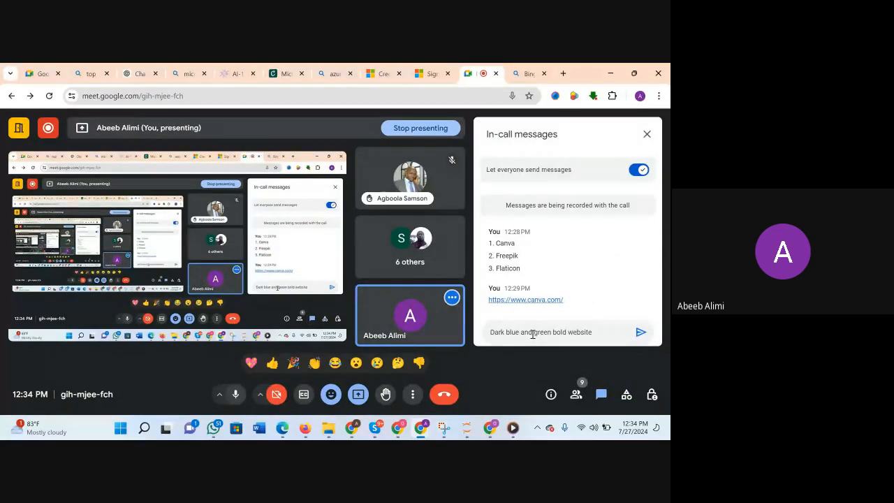
key("Return")
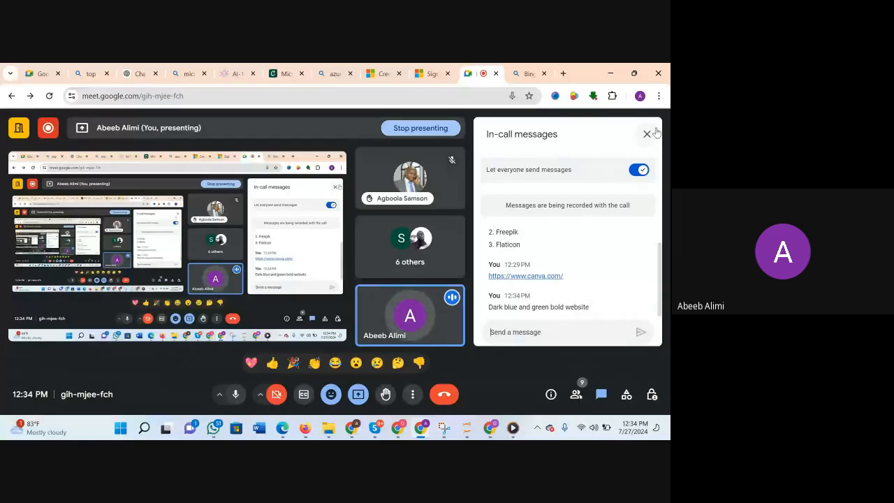
left_click(654, 132)
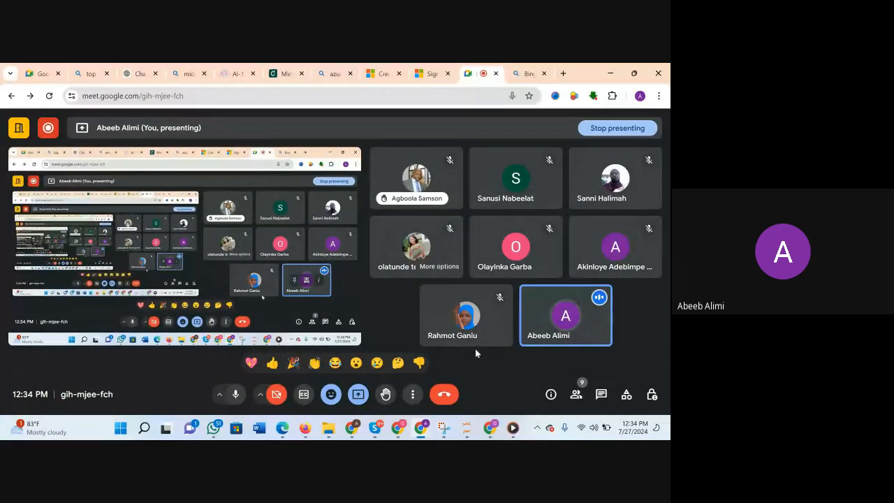
Return to Canva, open the Dark Blue and Green Bold Tech Software Development Business Website template for customizing, and skip the editor tour.
mouse_move(483, 419)
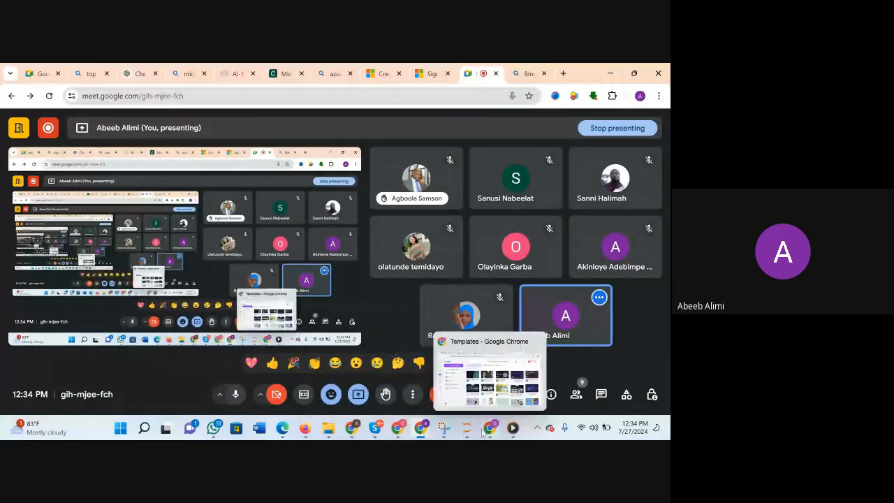
left_click(496, 375)
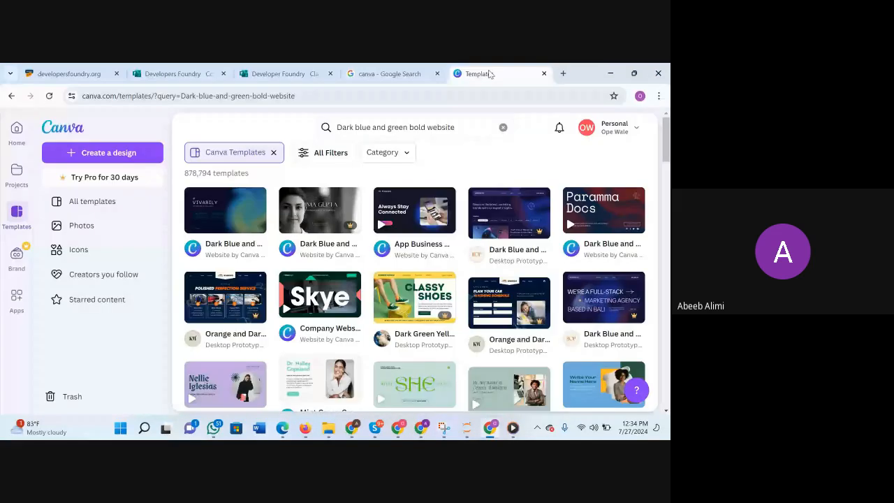
left_click(225, 214)
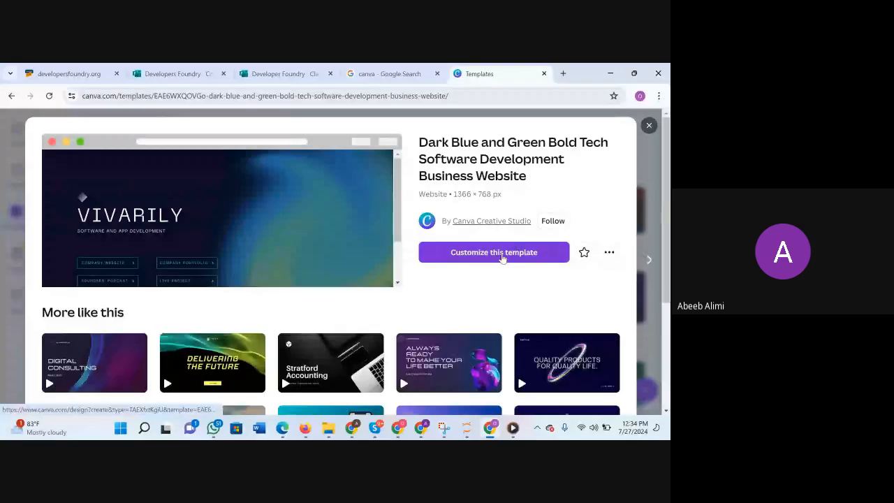
left_click(502, 253)
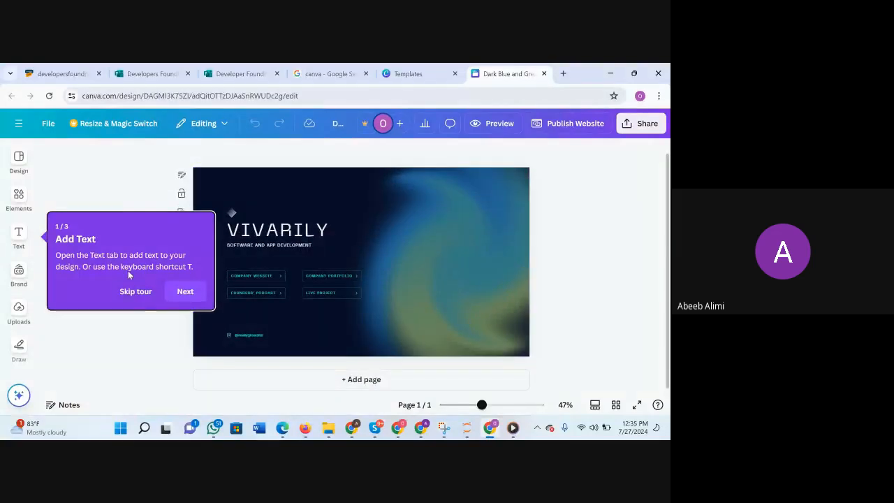
key("t")
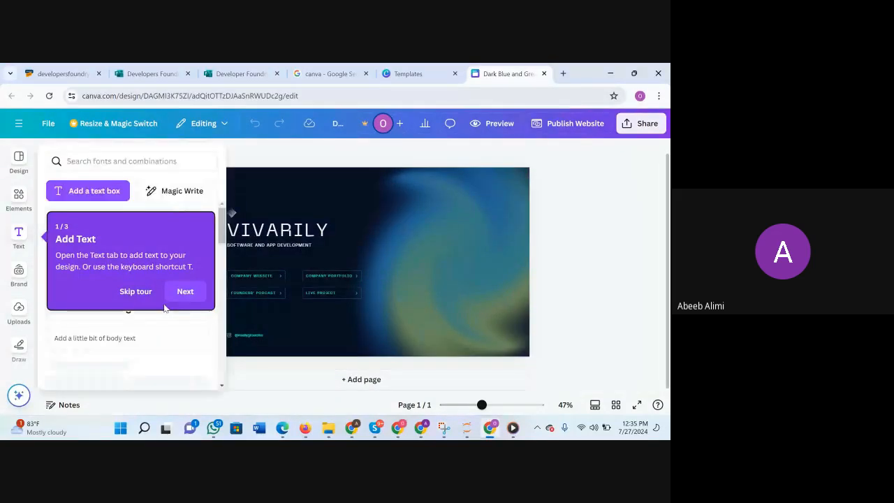
left_click(137, 292)
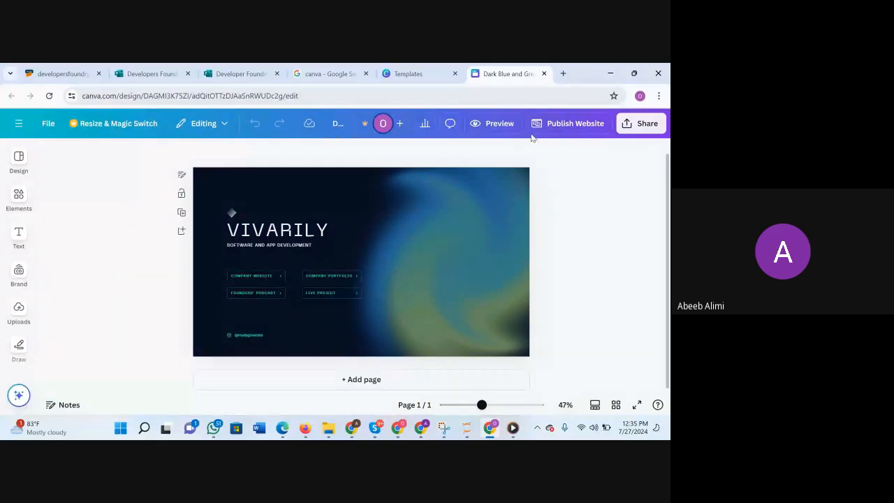
scroll(417, 288, "up", 1)
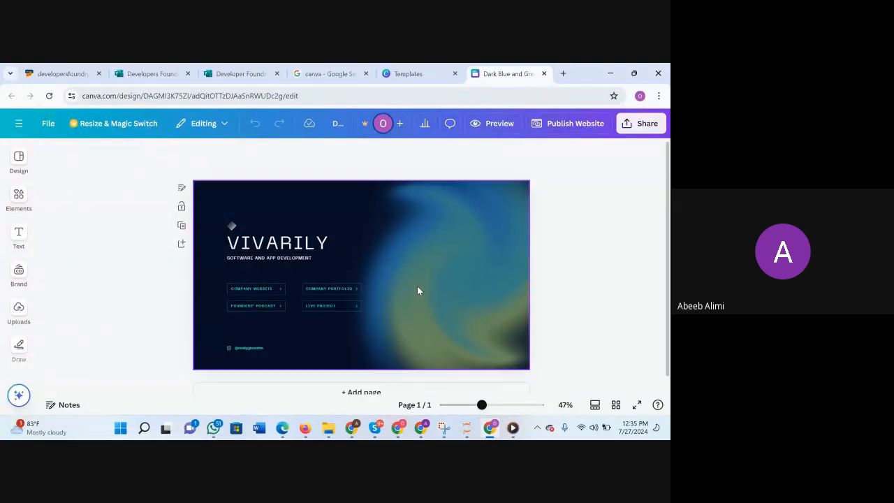
left_click(415, 68)
left_click(514, 73)
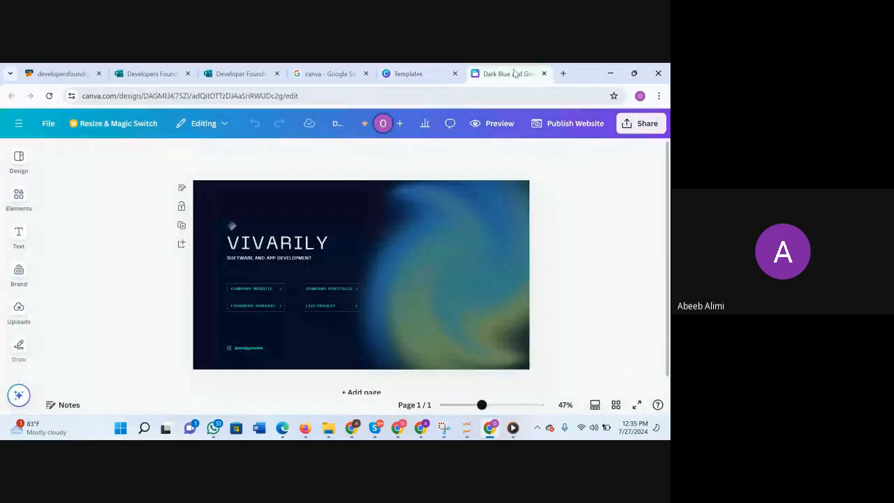
left_click(423, 76)
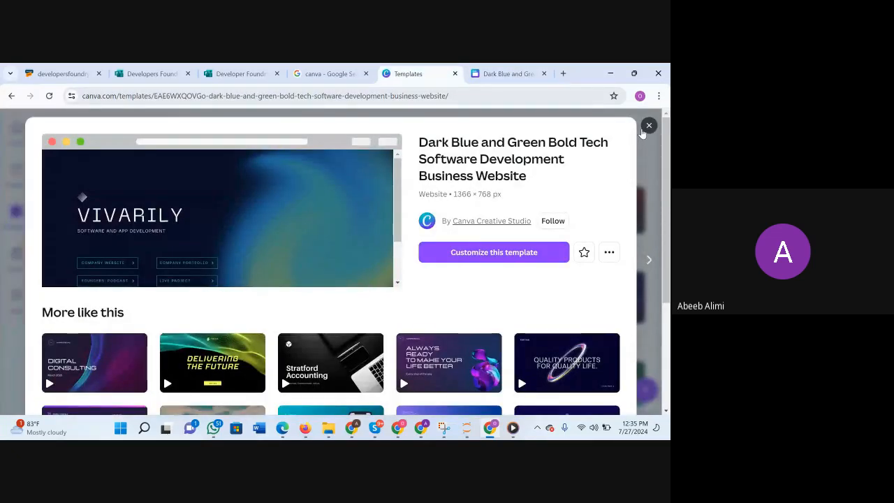
left_click(509, 74)
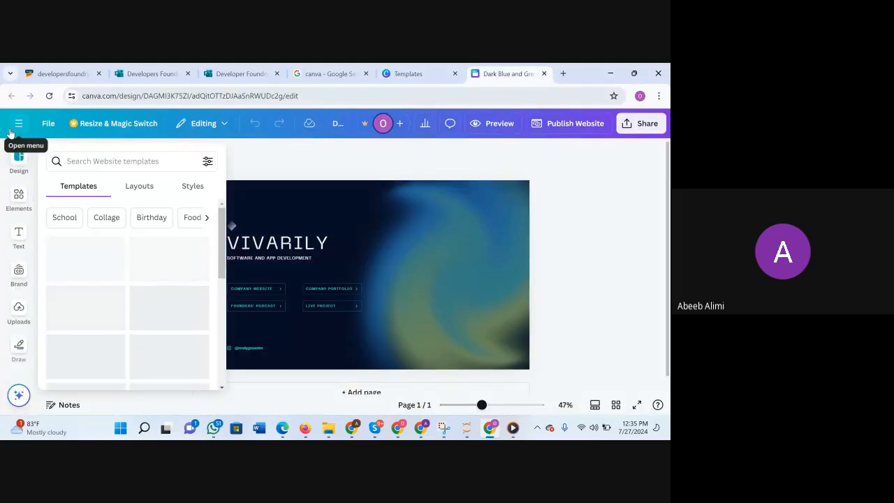
left_click(340, 238)
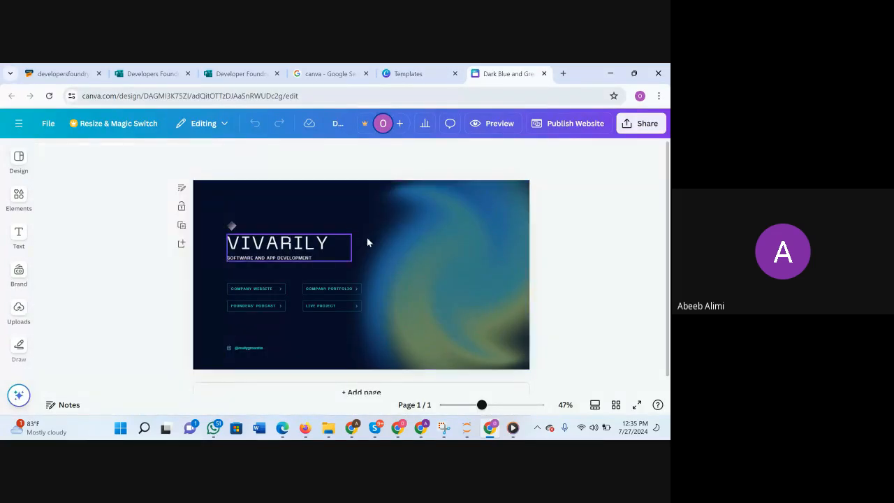
left_click(26, 124)
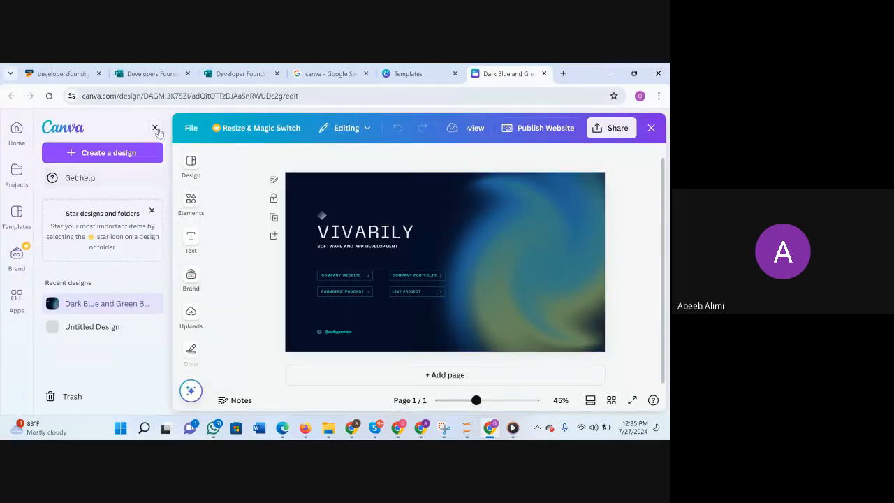
left_click(155, 127)
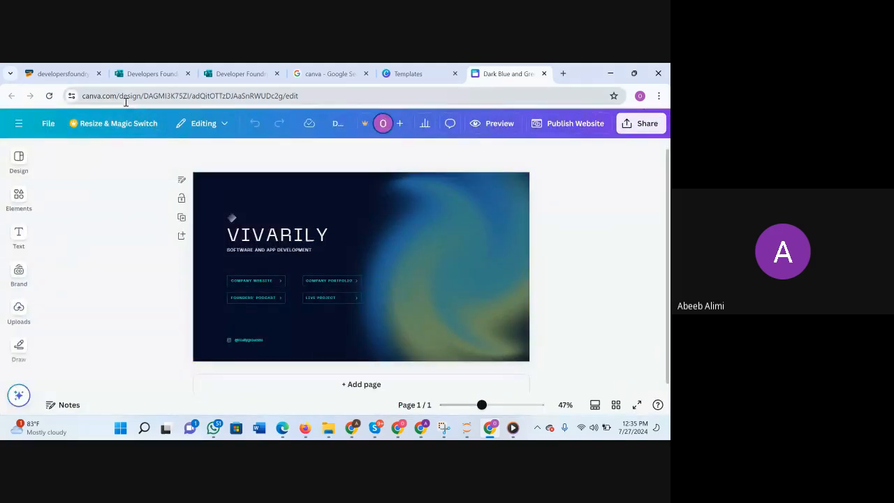
Add a blank second page below the VIVARILY page of the website design.
left_click(345, 383)
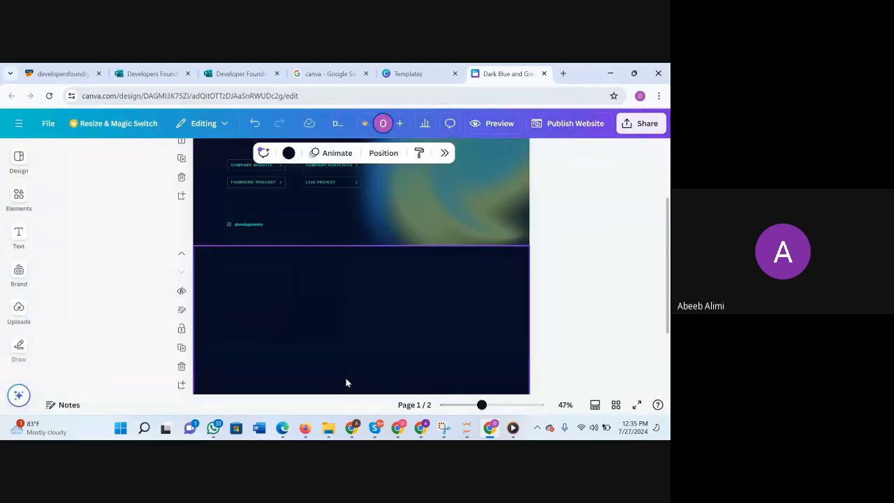
scroll(367, 285, "up", 3)
scroll(368, 284, "down", 1)
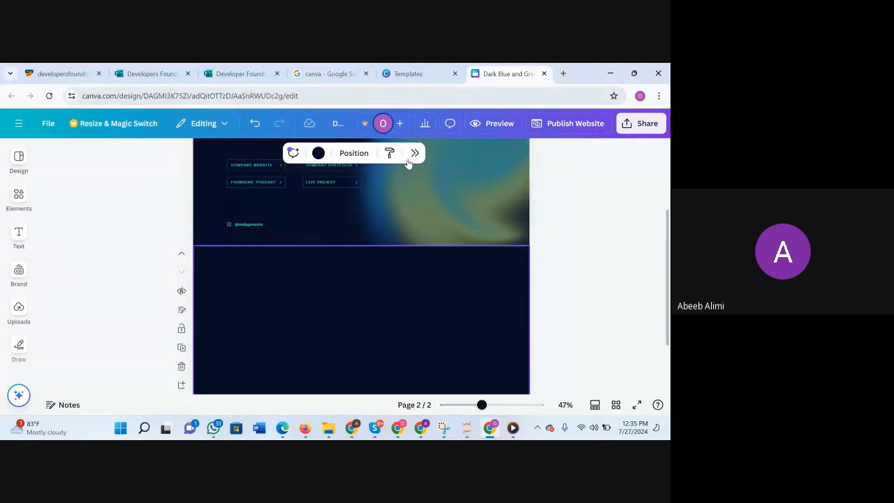
scroll(86, 284, "down", 2)
scroll(86, 284, "up", 4)
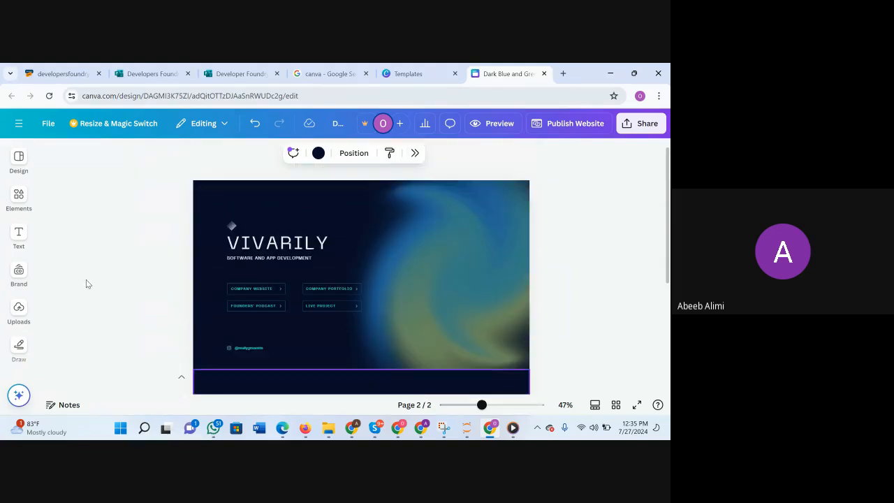
Return to the template results and open the Dark Blue Simple tech and gaming bio link website template in a new tab.
left_click(420, 72)
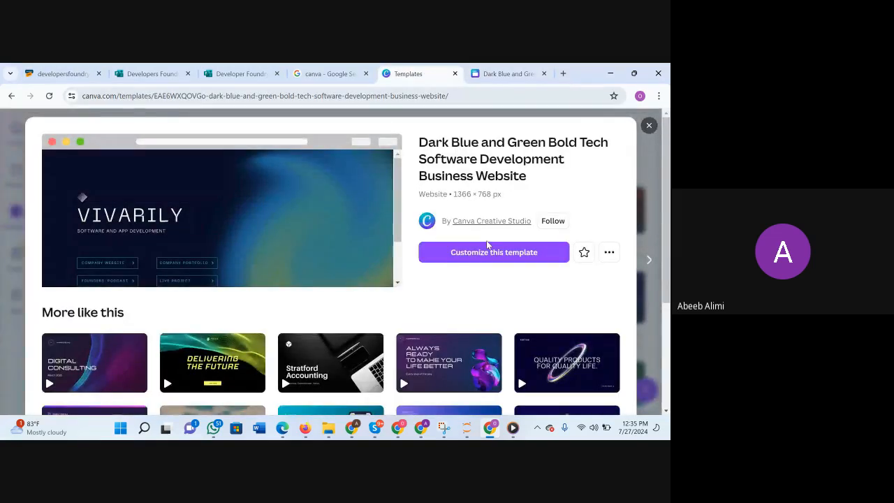
scroll(597, 147, "down", 3)
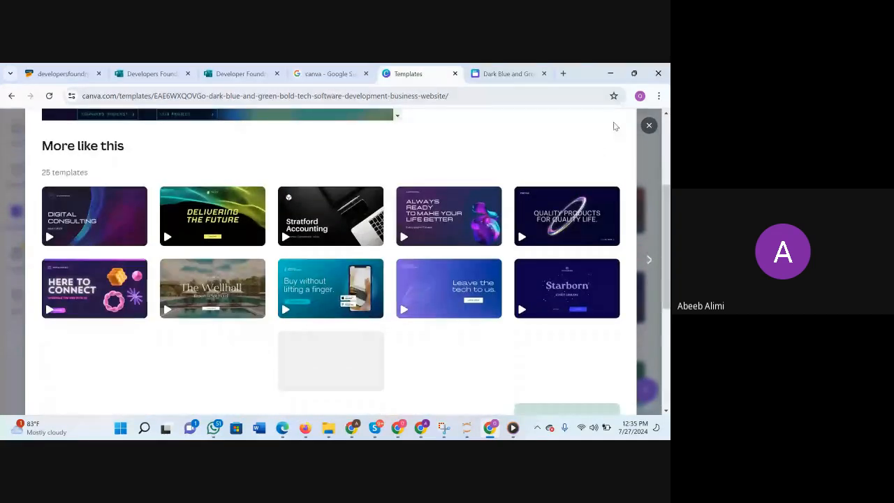
left_click(649, 125)
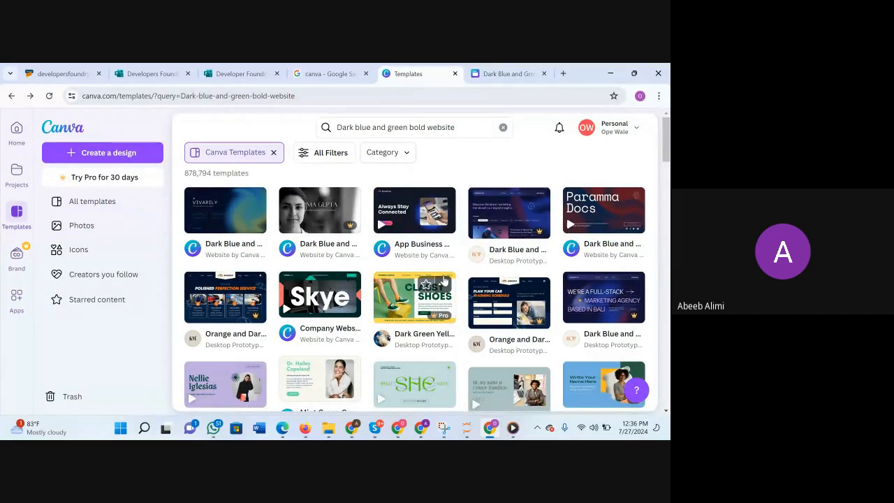
scroll(444, 279, "down", 3)
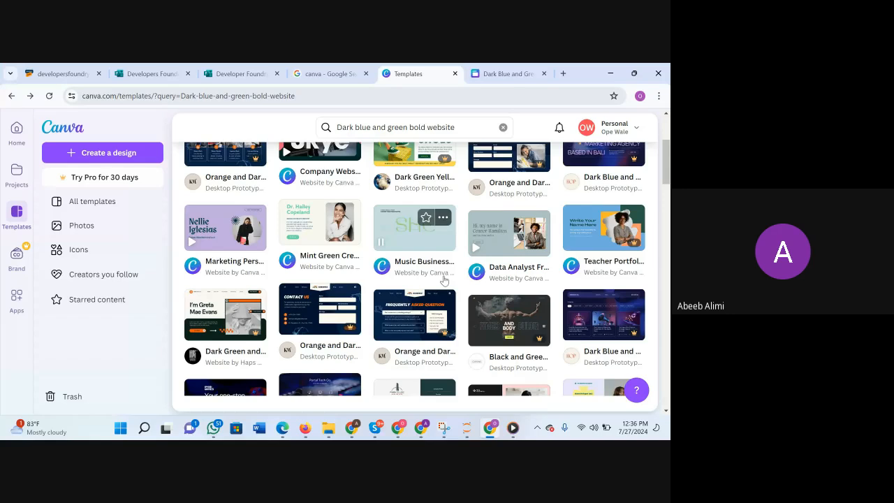
scroll(301, 286, "down", 2)
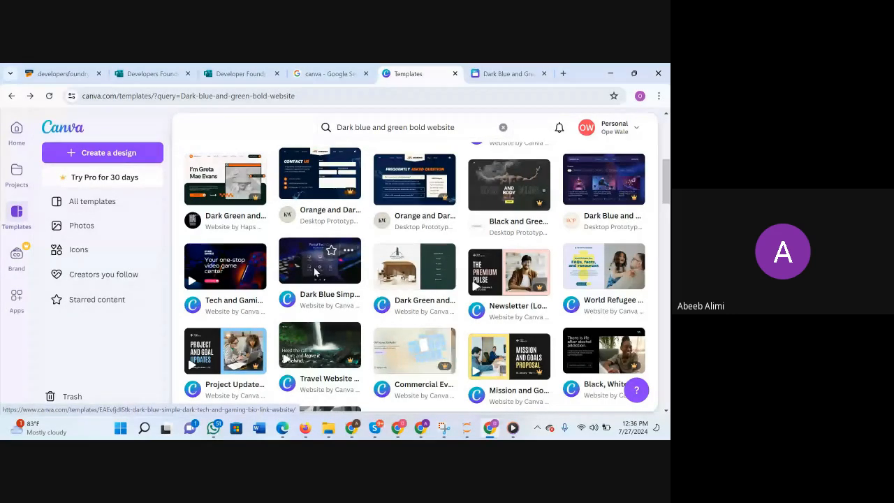
right_click(314, 267)
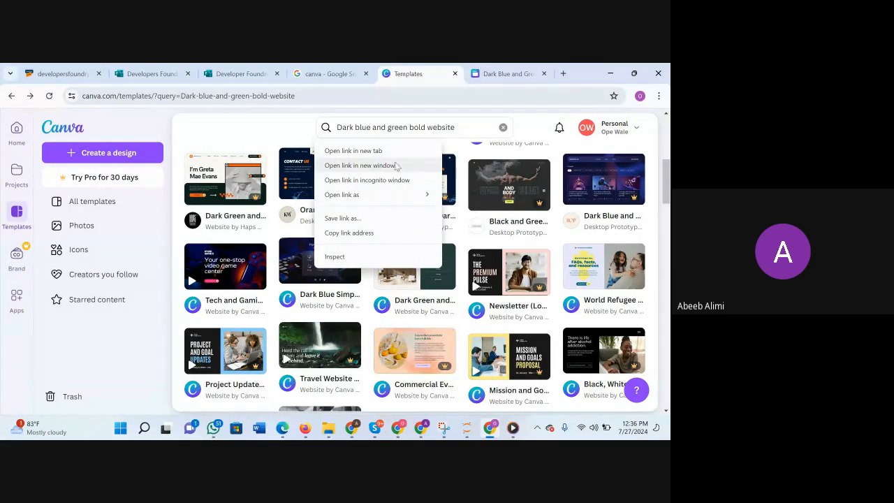
left_click(369, 151)
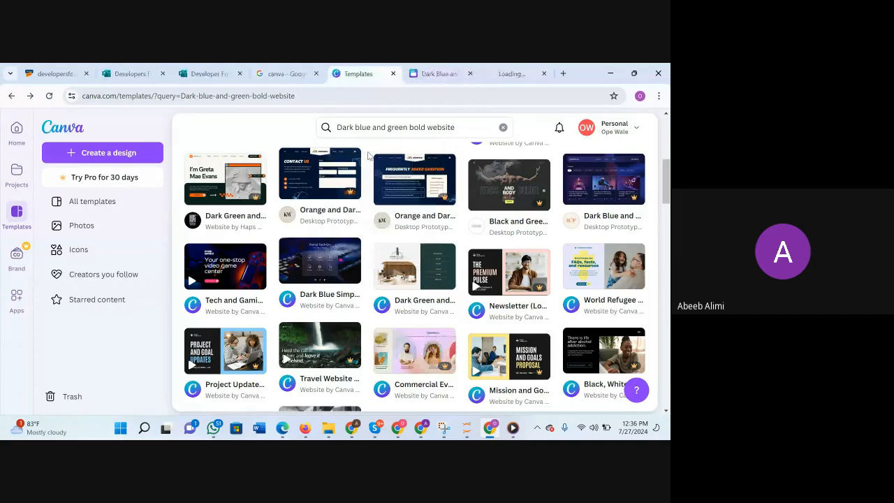
Return to the VIVARILY website design and select its blank second page.
key("ctrl+Tab")
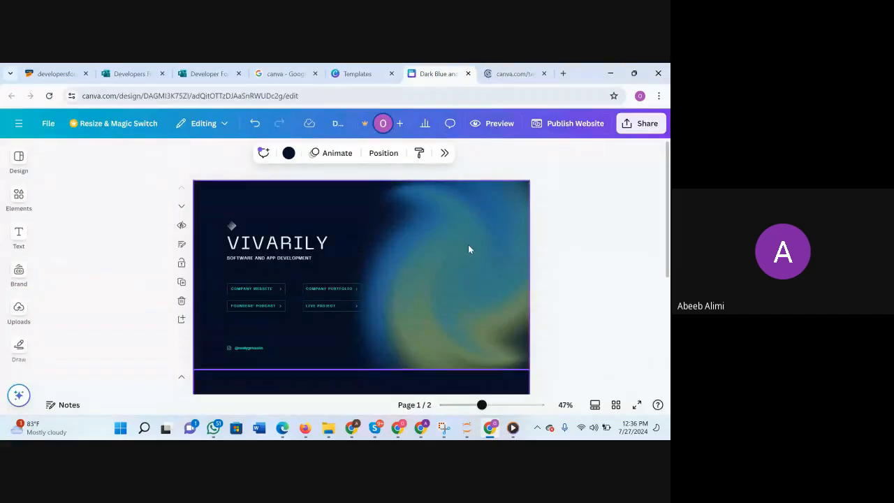
left_click(469, 249)
double_click(468, 246)
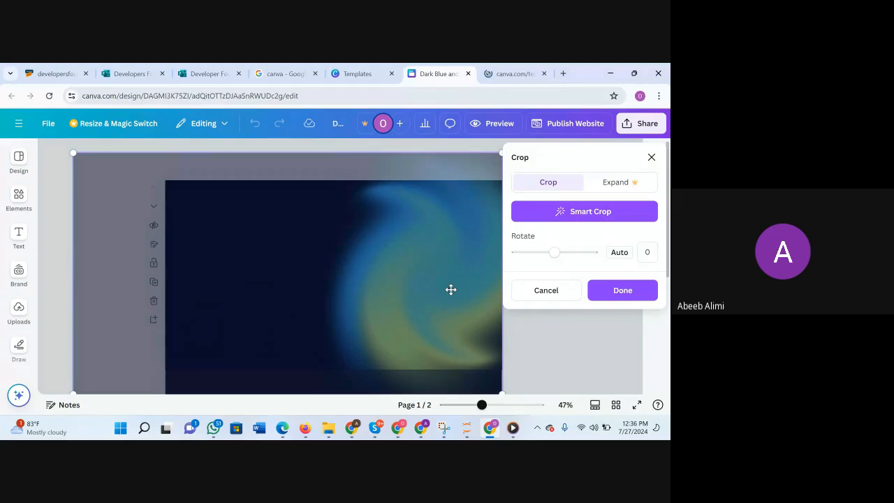
left_click(116, 142)
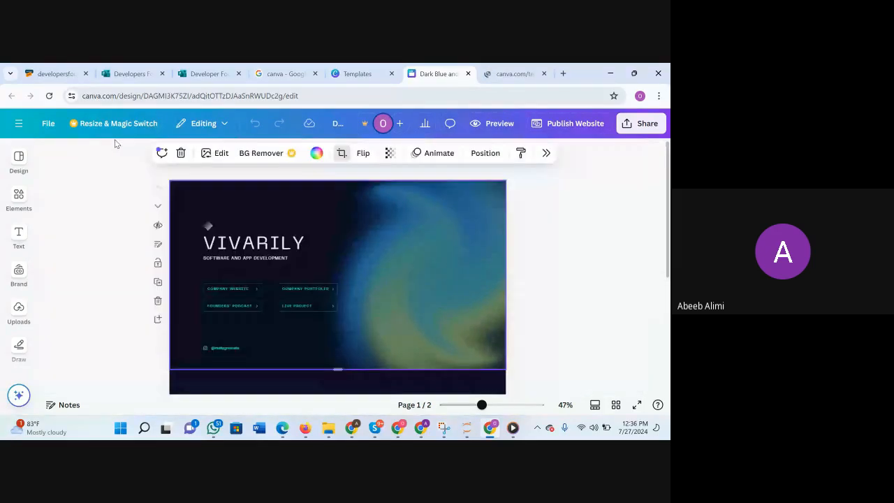
scroll(285, 251, "down", 3)
left_click(328, 261)
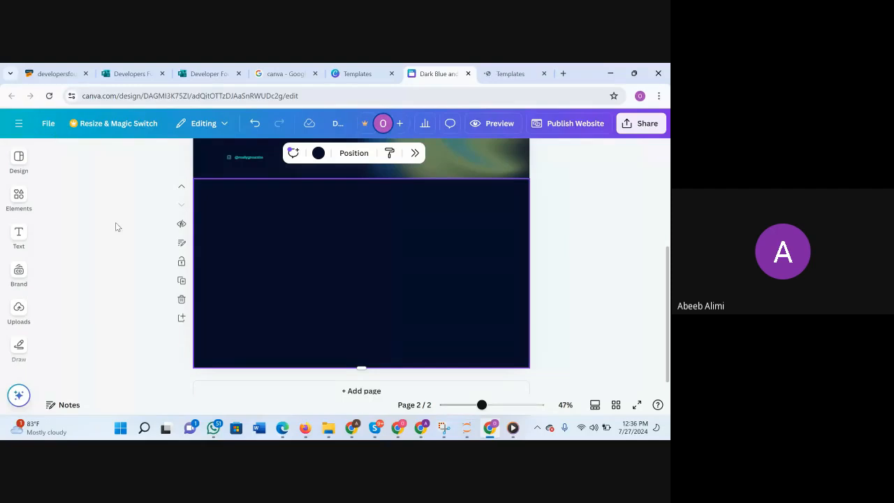
Open the website template suggestions in the design editor and browse through them.
left_click(19, 161)
left_click(22, 191)
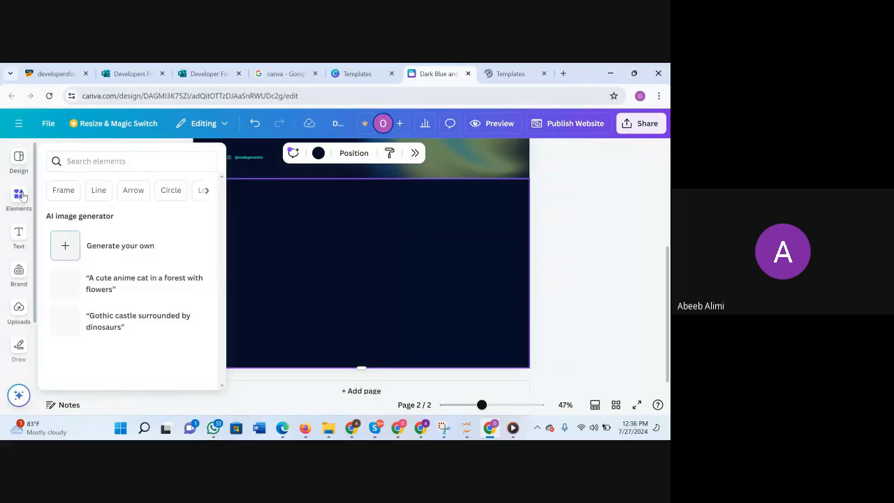
left_click(20, 168)
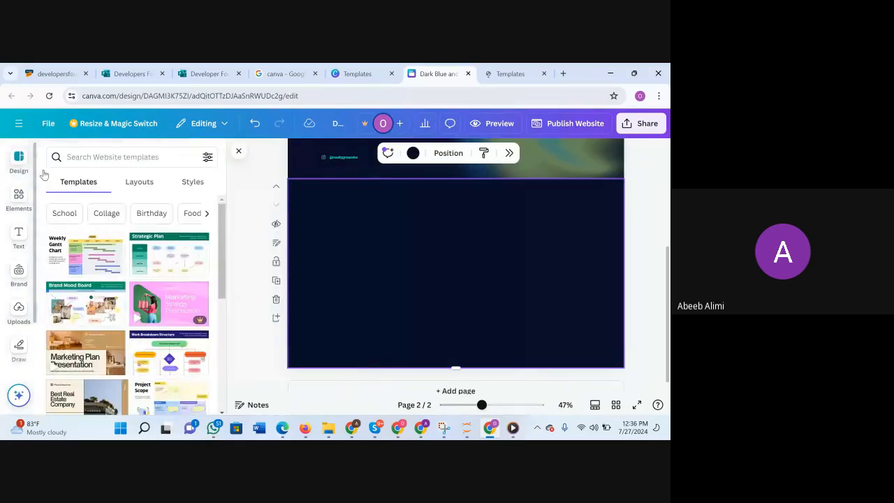
scroll(125, 279, "down", 2)
scroll(124, 280, "up", 1)
scroll(124, 280, "down", 2)
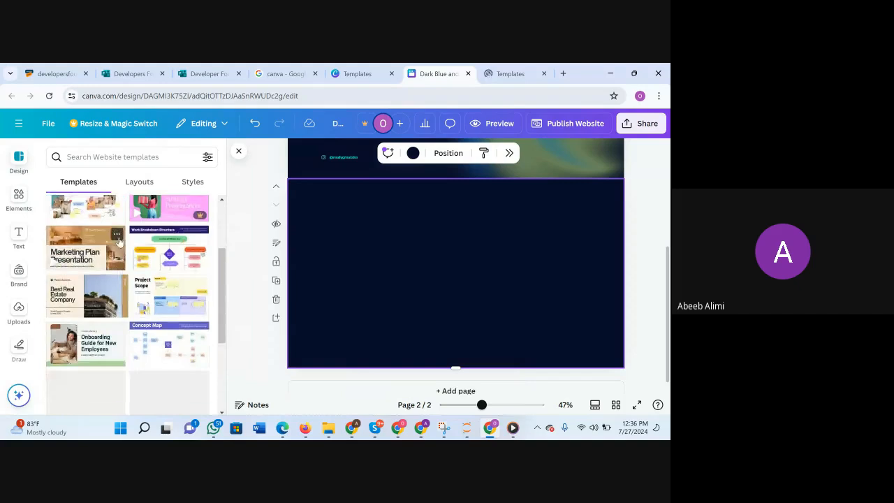
scroll(124, 280, "up", 1)
Check the bio-link template's name on its page and search the editor's website templates for "dark blue simple".
left_click(512, 73)
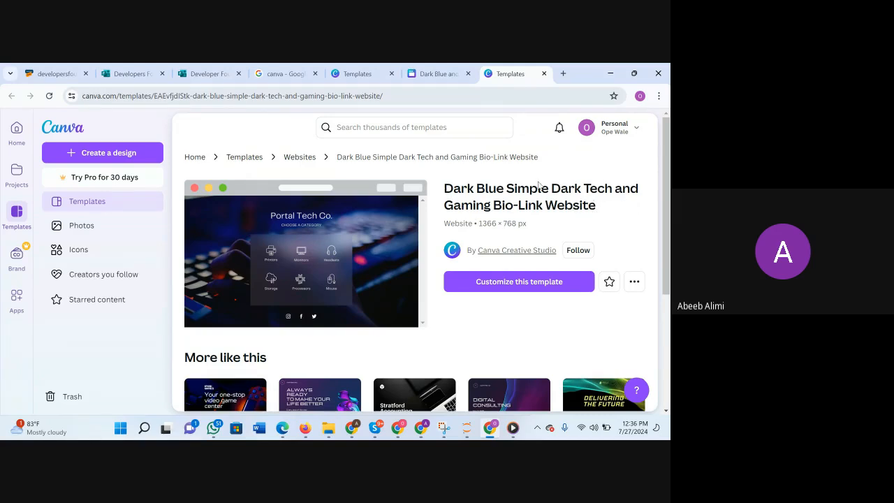
left_click(438, 73)
left_click(169, 154)
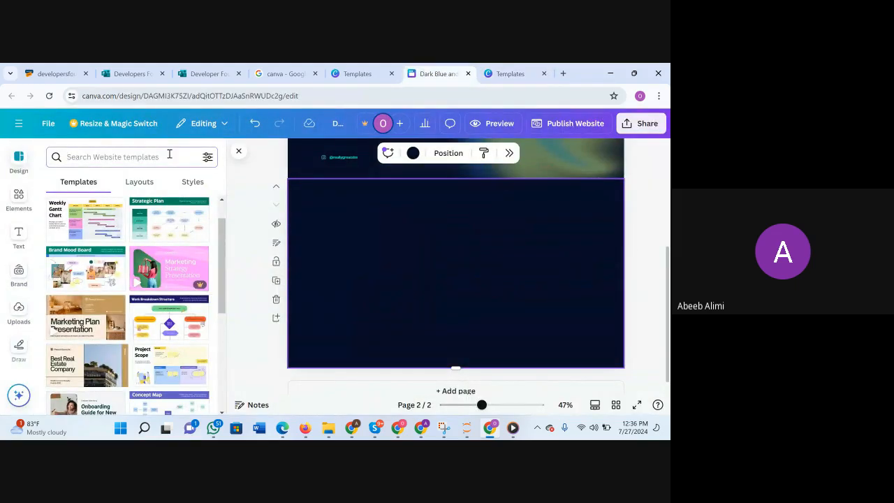
type("dark blu")
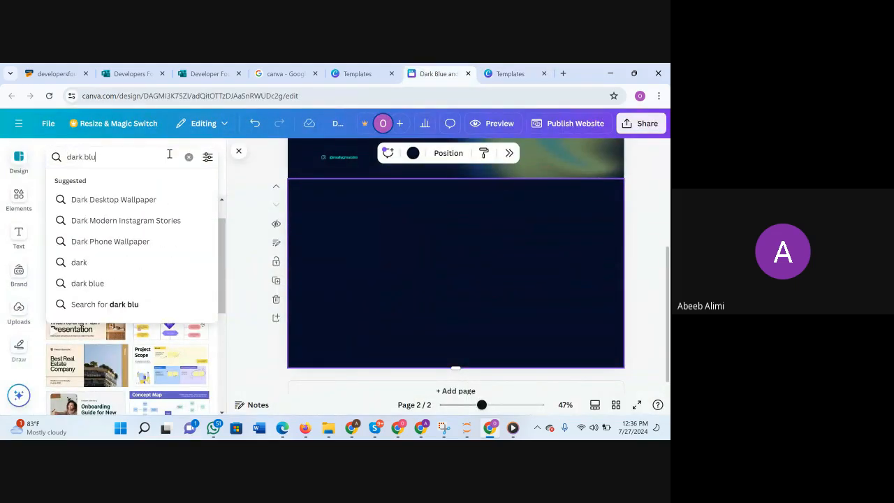
type("e si")
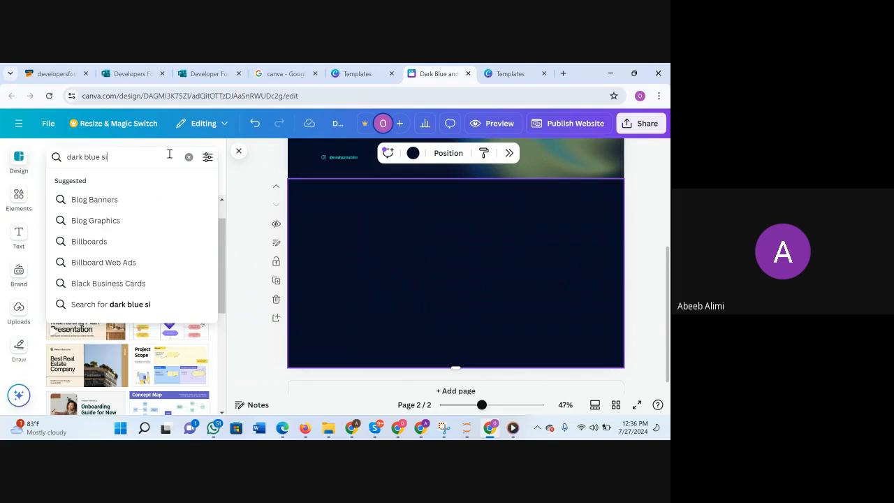
type("mple")
key("Return")
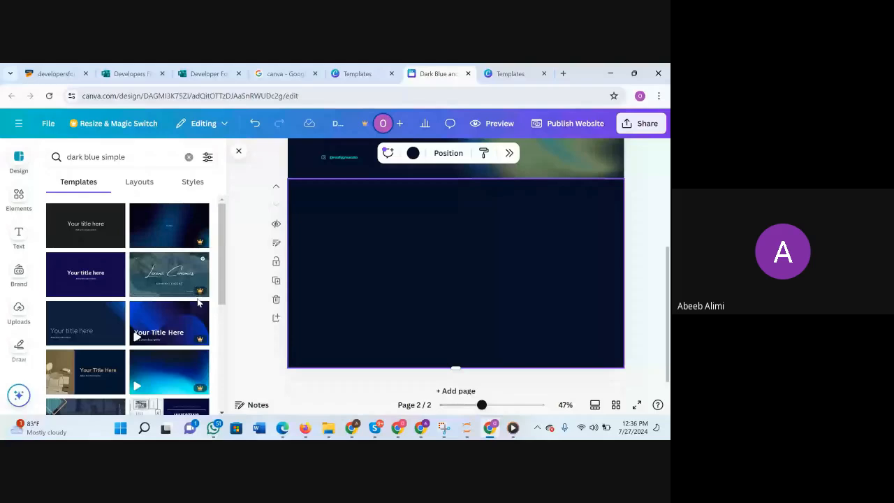
Examine the "dark blue simple" template results for the tech and gaming bio-link design.
scroll(198, 303, "down", 3)
scroll(198, 303, "down", 2)
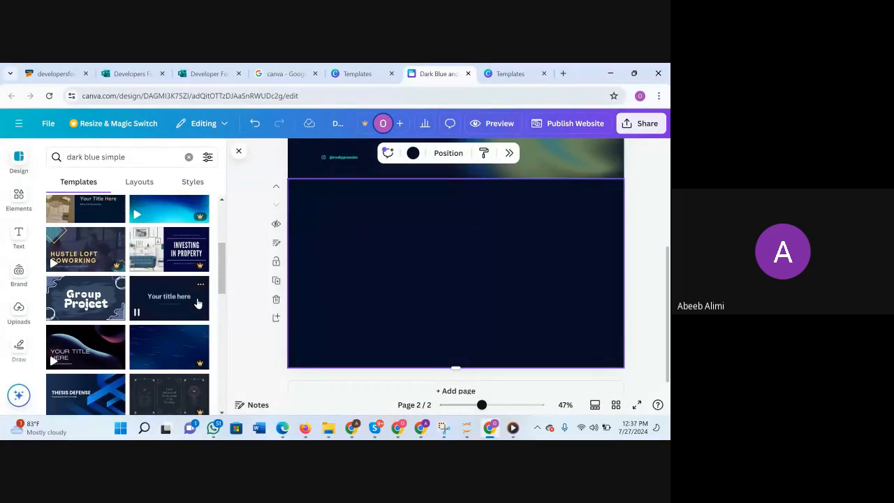
scroll(198, 303, "down", 1)
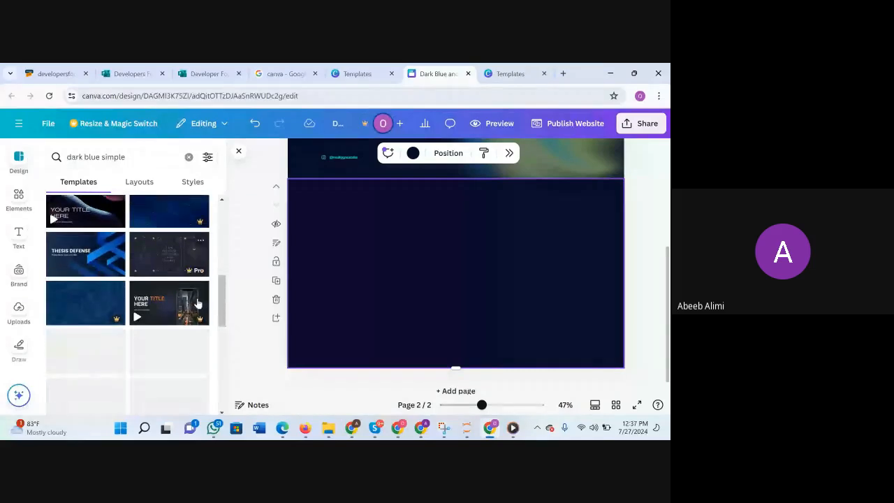
scroll(198, 302, "up", 1)
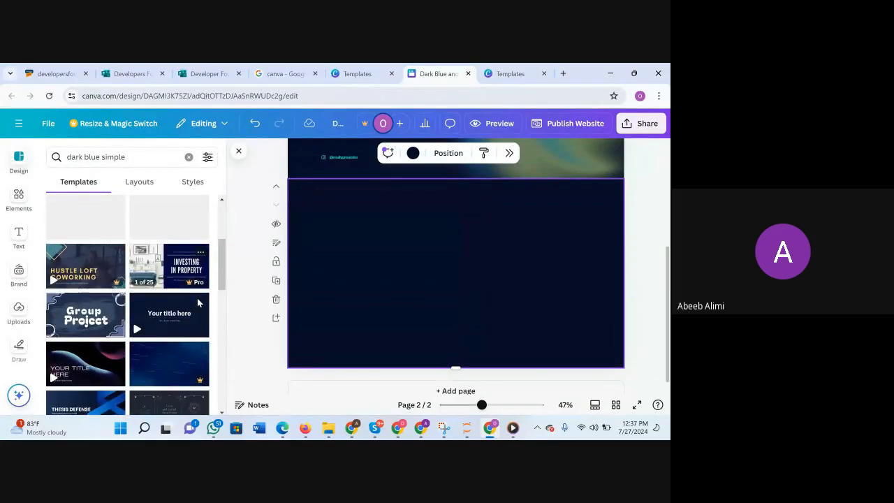
scroll(198, 303, "down", 3)
scroll(198, 303, "down", 2)
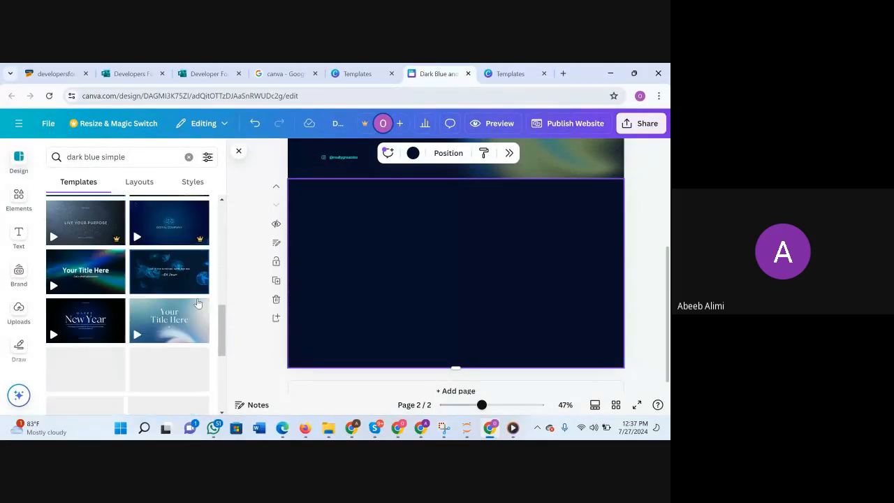
scroll(198, 303, "down", 2)
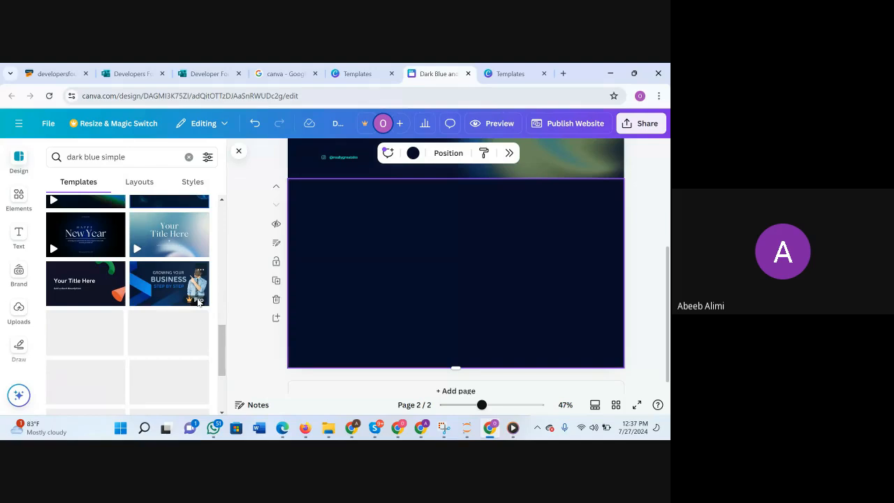
scroll(198, 302, "down", 3)
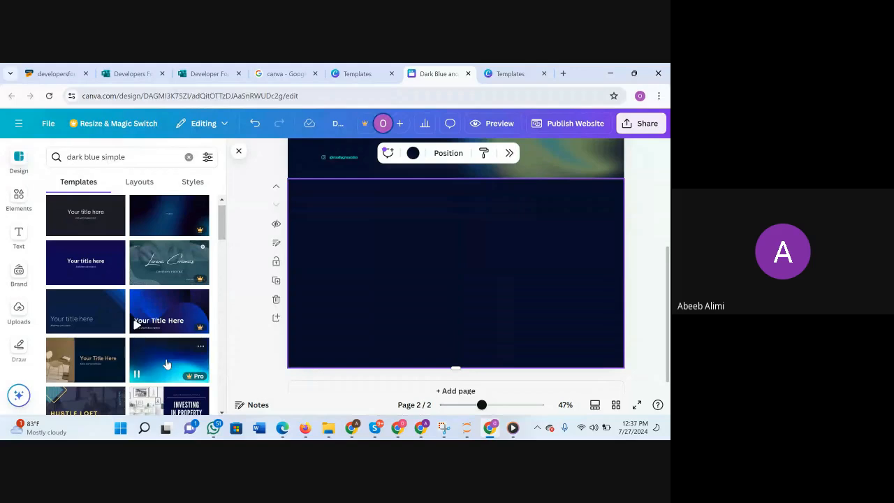
Recheck the bio-link template's full name and extend the editor's template search to "dark blue simple dark tech and gaming".
left_click(506, 68)
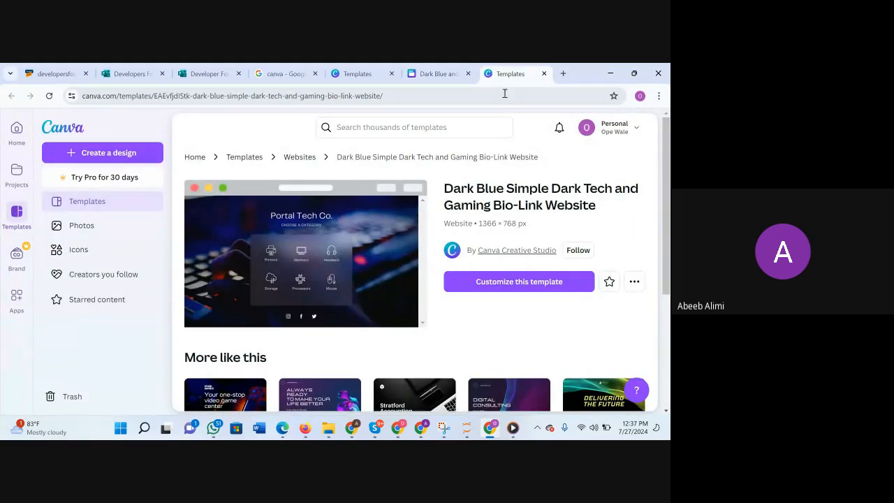
left_click(447, 74)
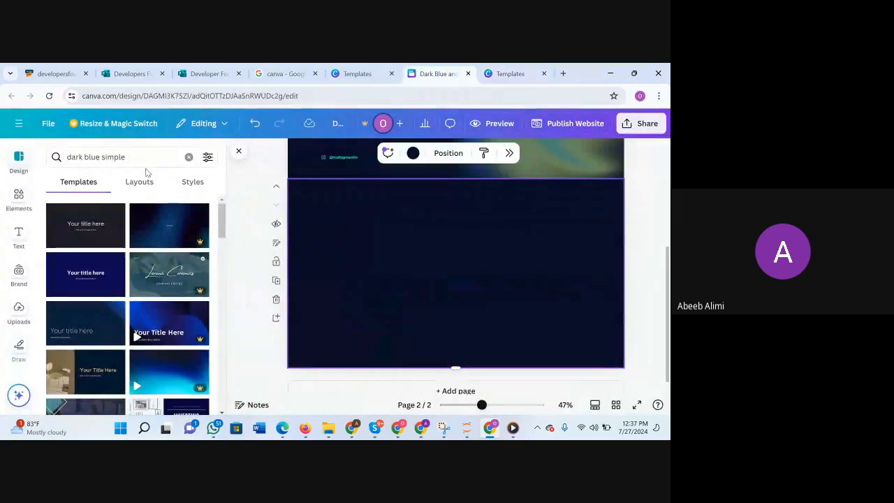
left_click(140, 157)
type("dark")
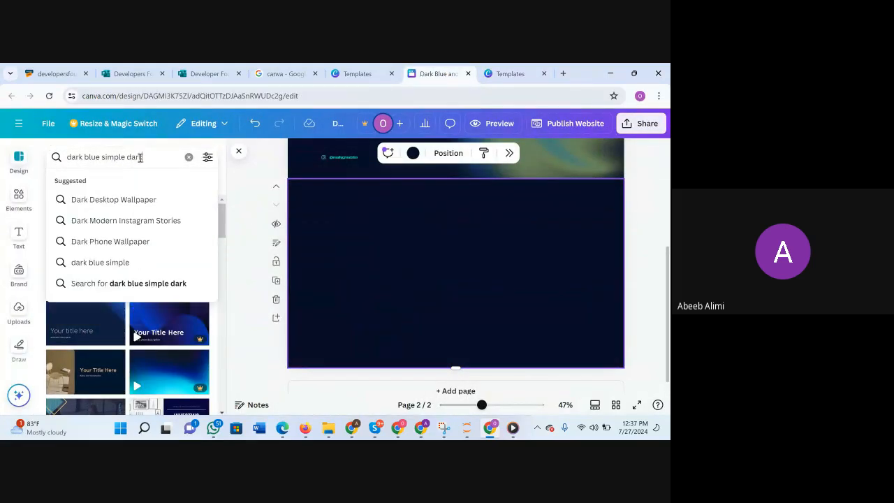
type(" tech and gaming")
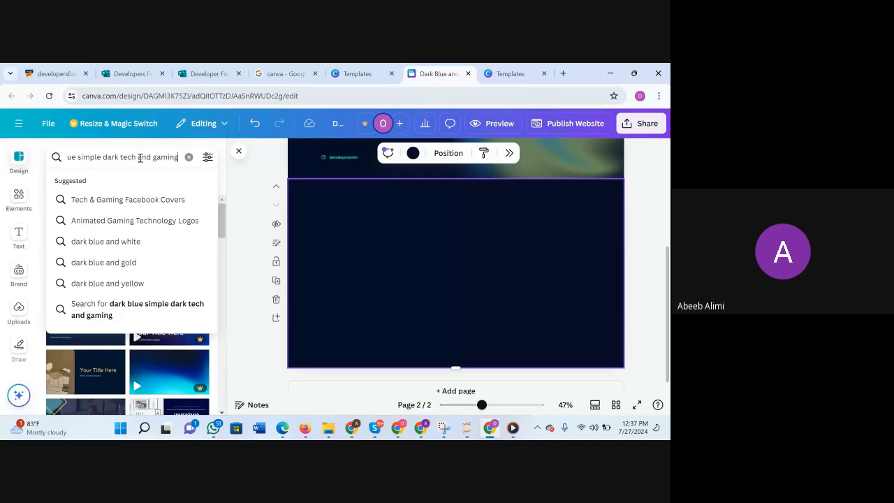
key("Return")
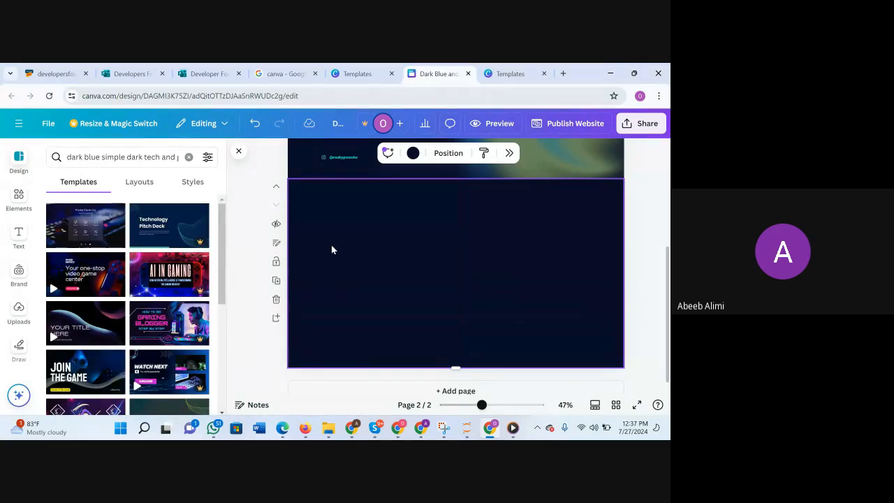
Look over the design's two pages, remove the template search text and close the template results.
scroll(331, 245, "up", 3)
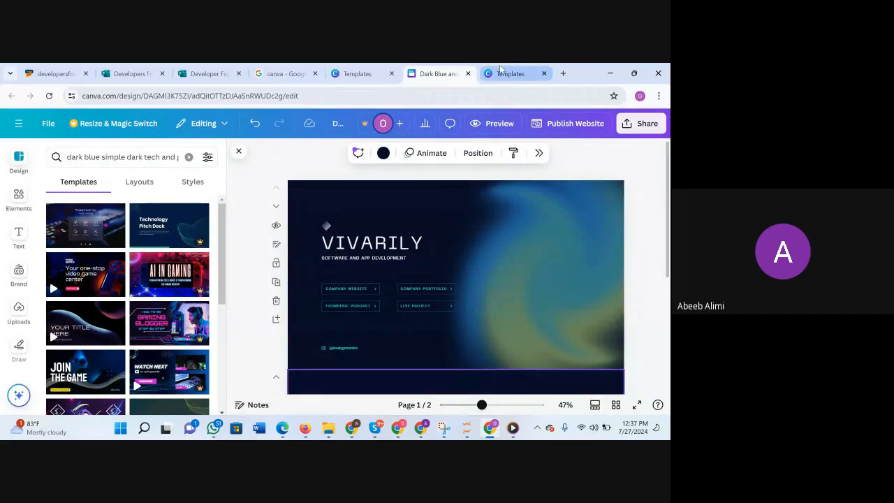
scroll(410, 283, "down", 1)
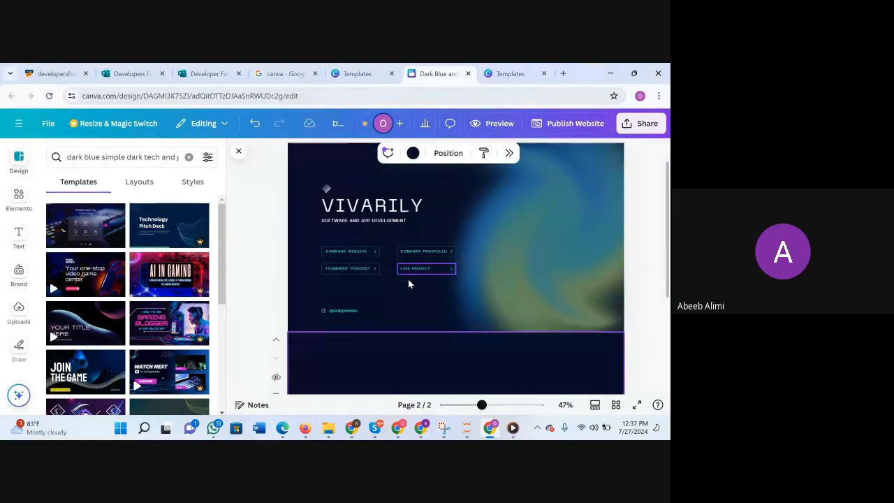
scroll(410, 283, "up", 1)
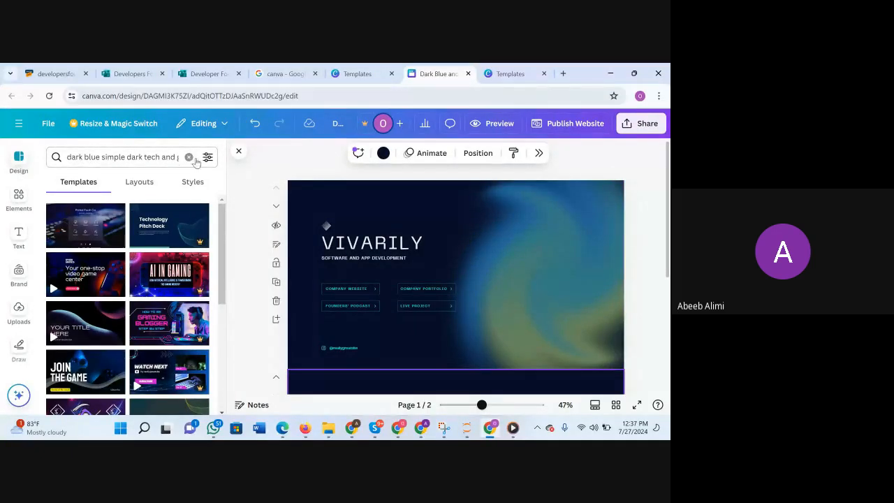
left_click(173, 158)
key("ctrl+c")
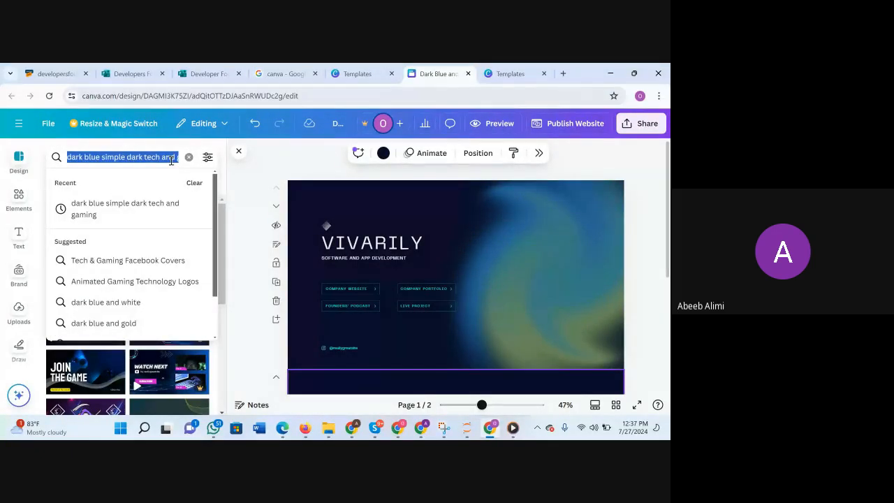
key("BackSpace")
left_click(238, 151)
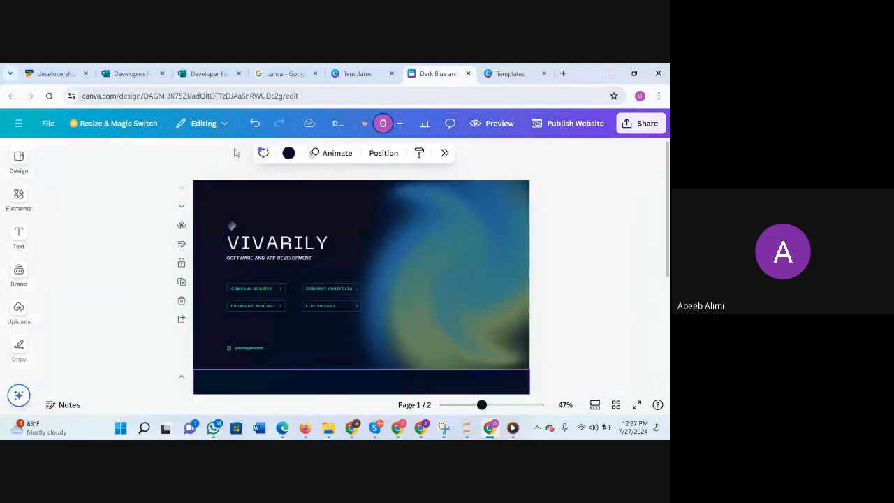
scroll(350, 253, "down", 1)
scroll(349, 253, "up", 1)
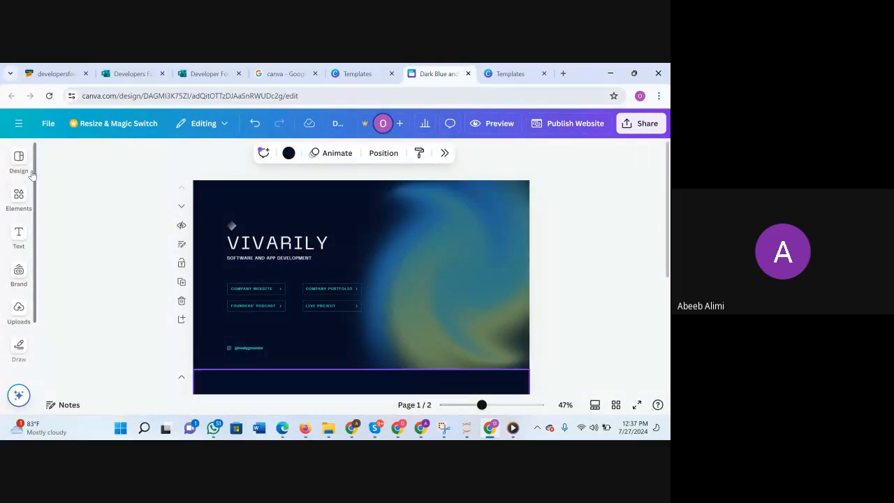
Reopen the website templates, clear the search and search again for "dark blue simple dark tech and gaming".
left_click(20, 165)
left_click(15, 231)
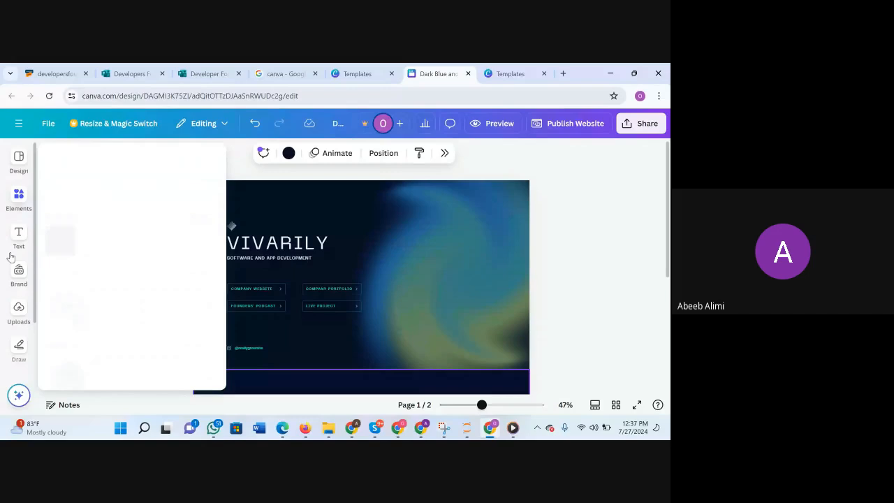
left_click(19, 160)
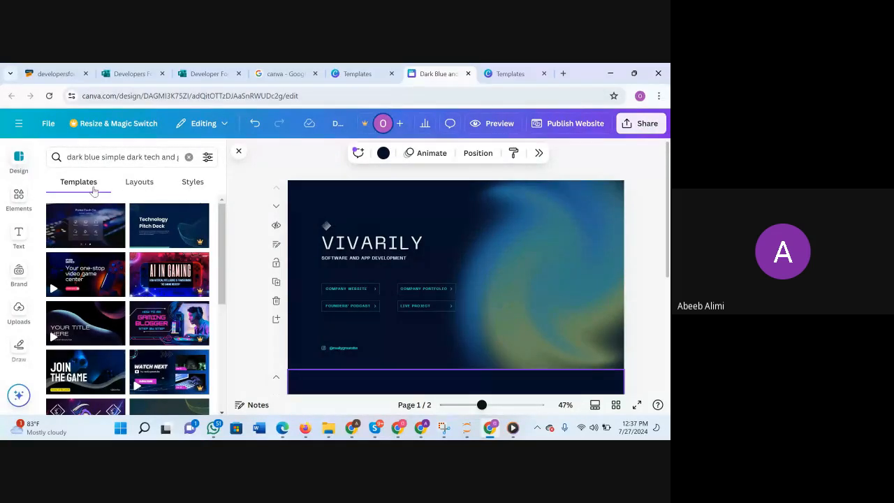
left_click(188, 158)
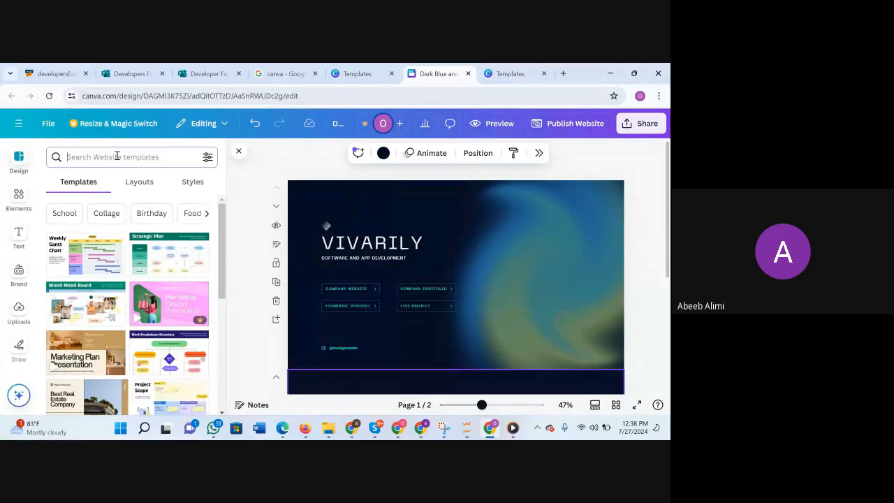
key("ctrl+v")
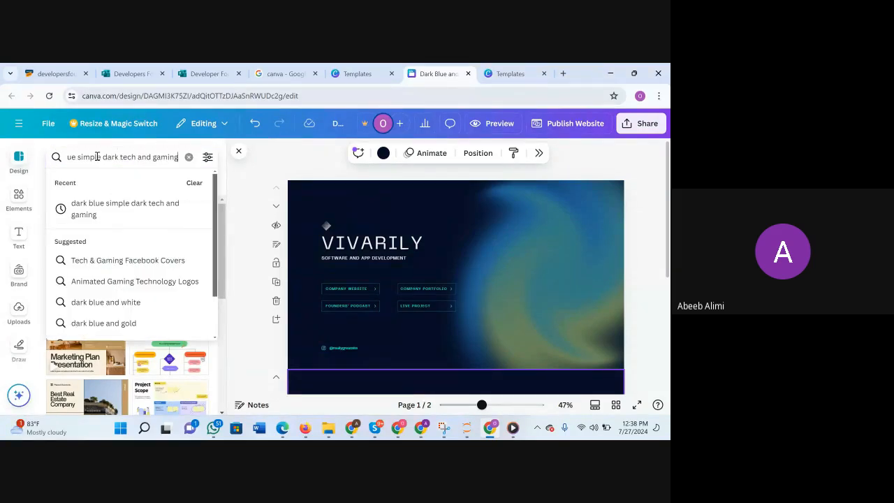
key("Return")
key("End")
key("Return")
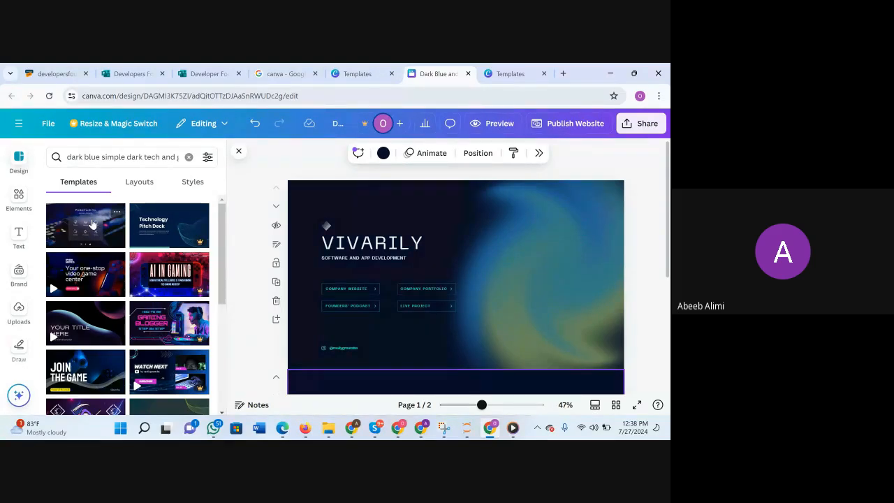
Delete the blank second page below the VIVARILY page.
scroll(498, 275, "down", 1)
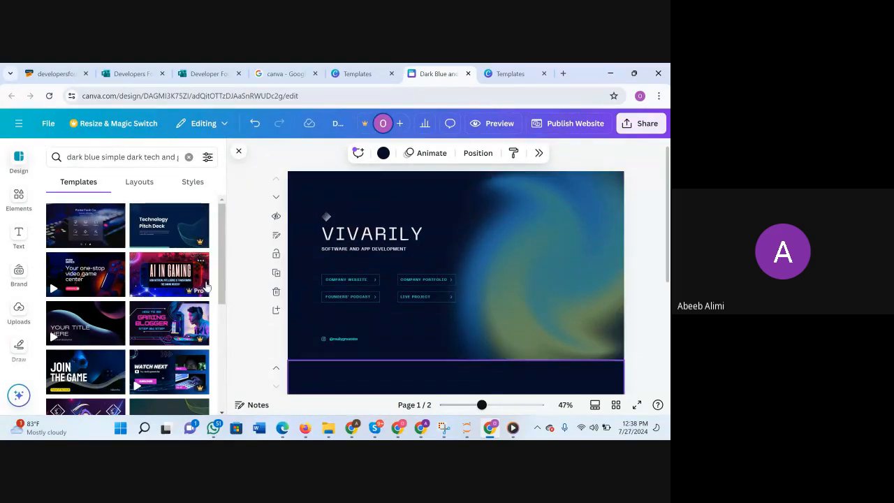
scroll(442, 256, "down", 3)
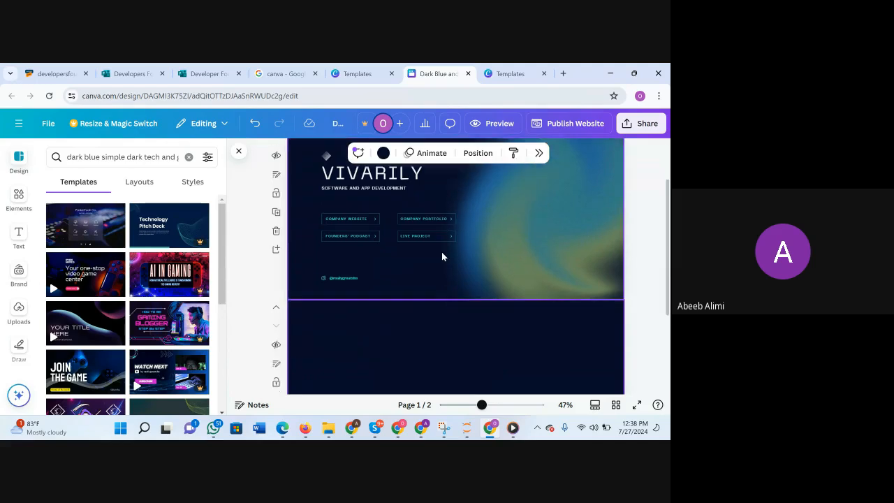
scroll(442, 256, "down", 5)
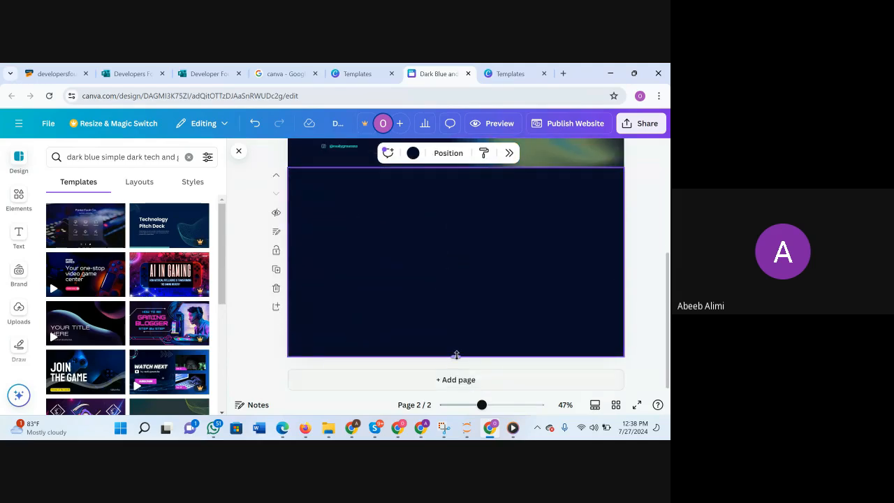
left_click(276, 288)
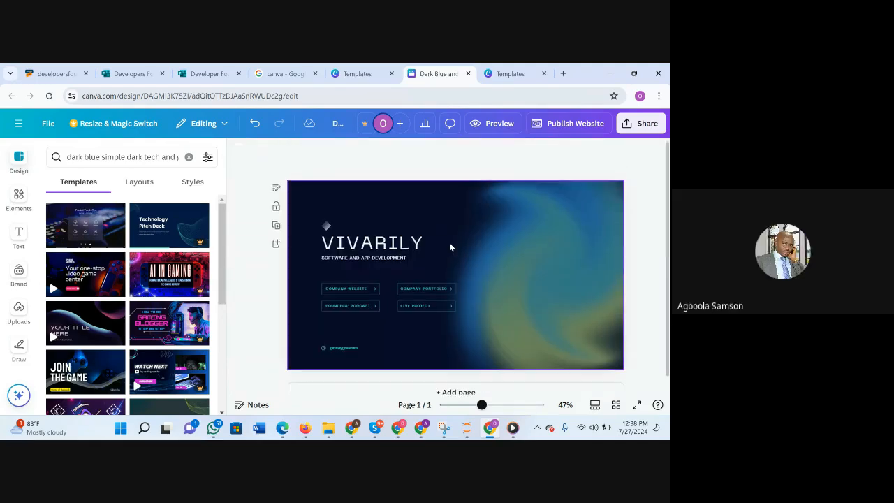
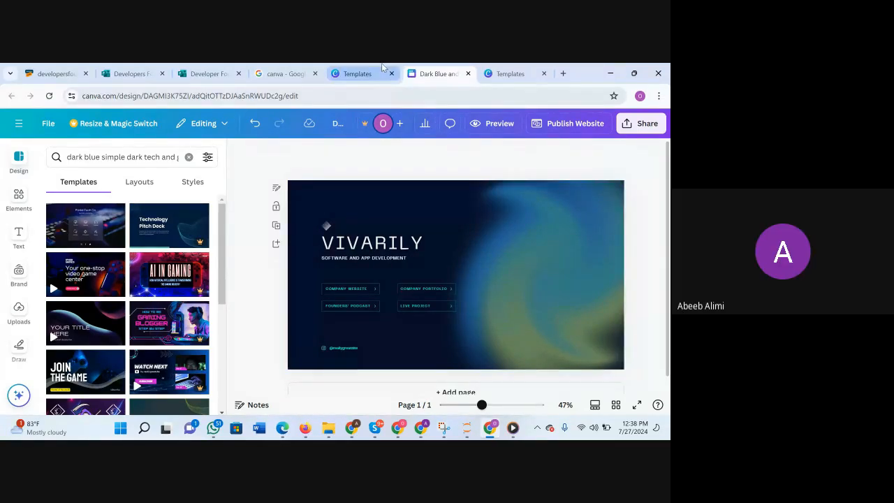
Look at the "Dark blue and green bold website" template results, return to the VIVARILY design and close its template results.
left_click(357, 74)
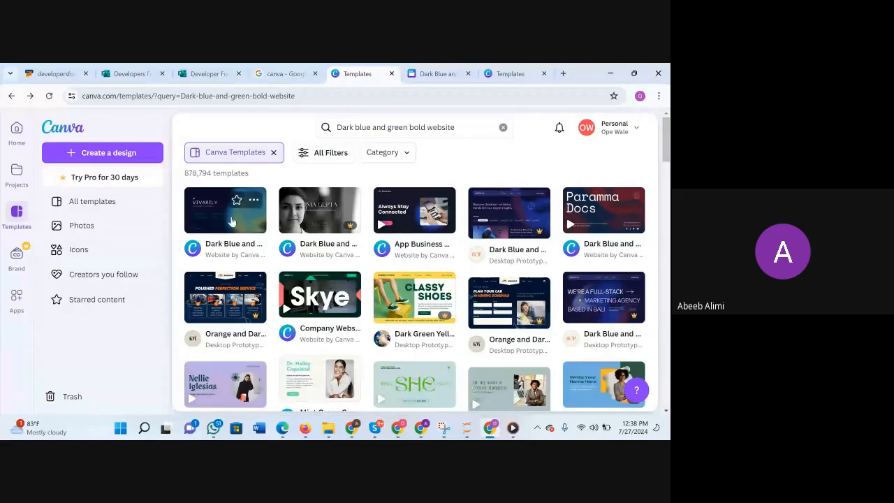
left_click(440, 73)
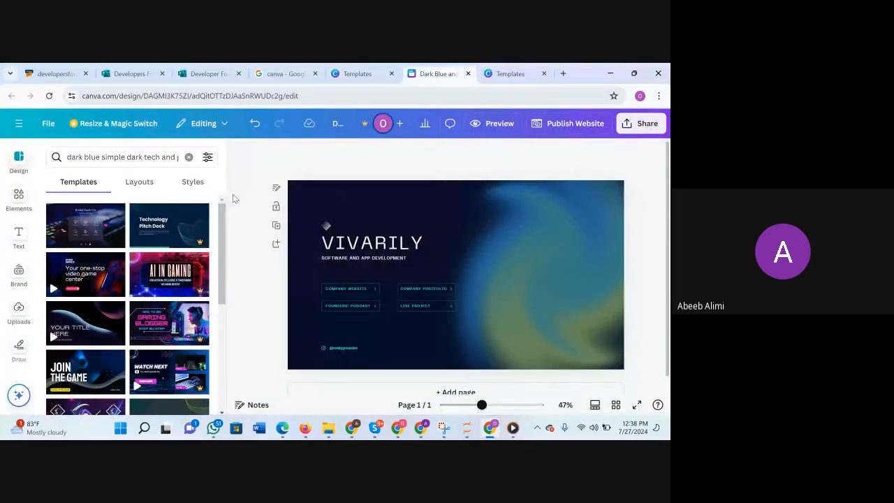
left_click(19, 160)
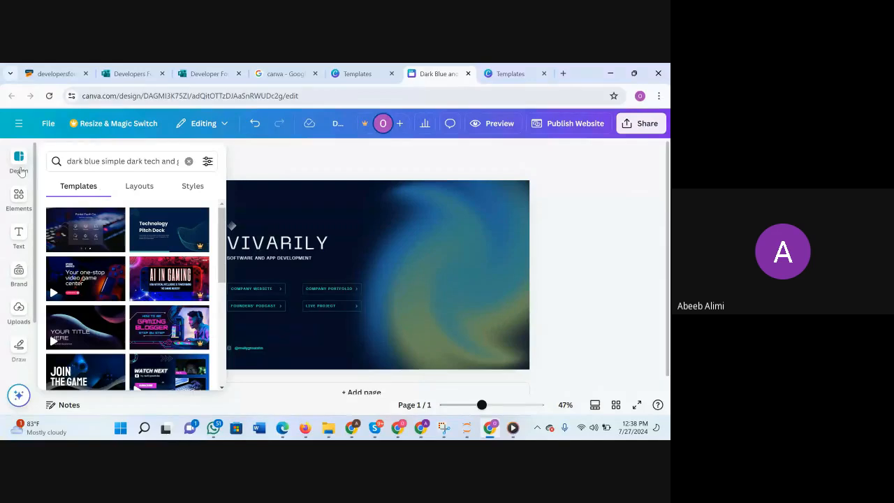
left_click(21, 171)
left_click(240, 151)
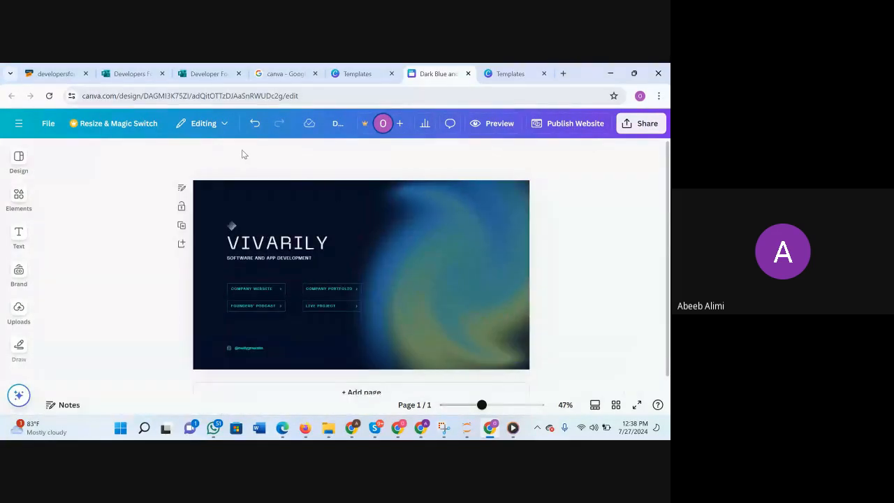
Add a blank second page below the VIVARILY page and reopen the template results for it.
scroll(383, 345, "down", 1)
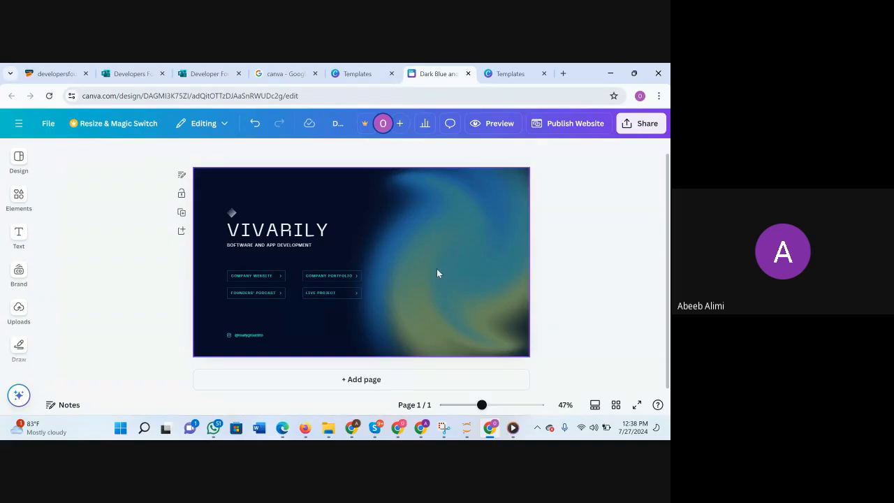
left_click(347, 381)
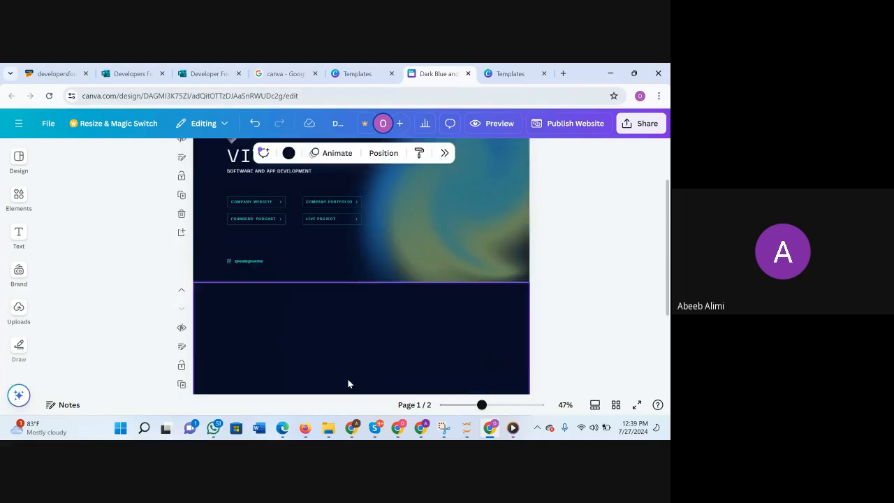
left_click(19, 194)
left_click(10, 163)
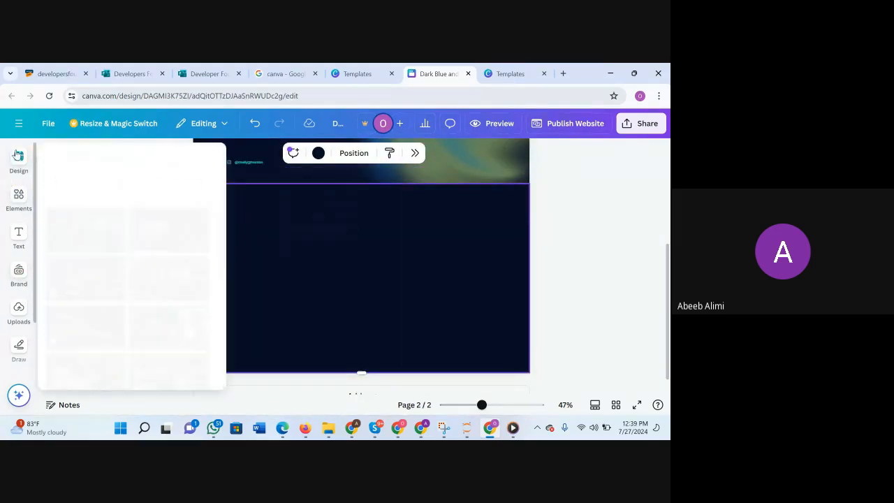
left_click(25, 204)
left_click(19, 234)
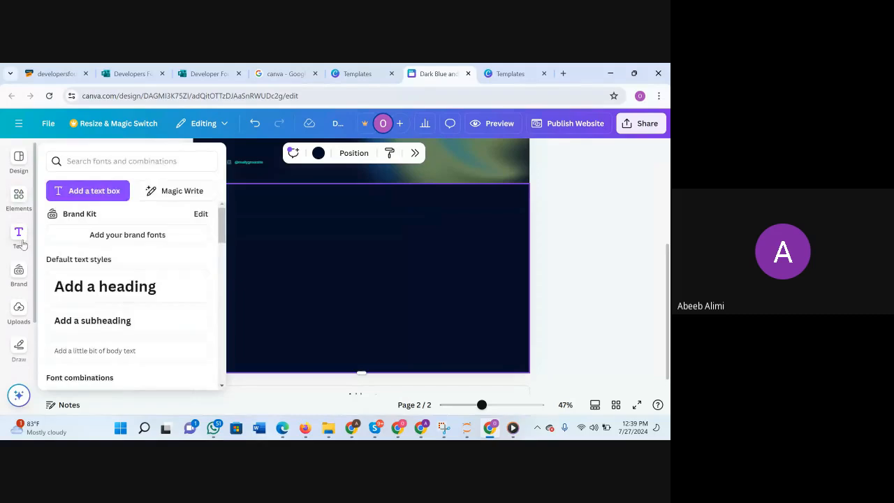
left_click(19, 192)
left_click(19, 162)
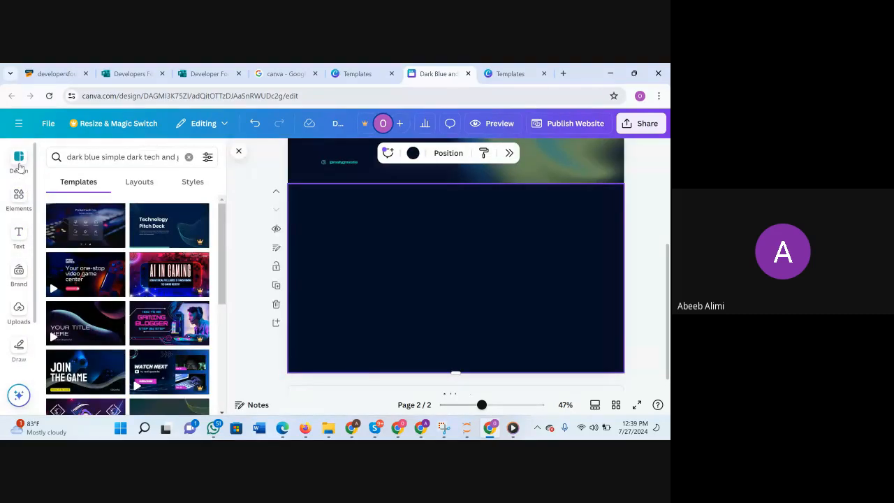
Clear the website template search and search again for "dark blue simple dark tech and gaming".
left_click(189, 157)
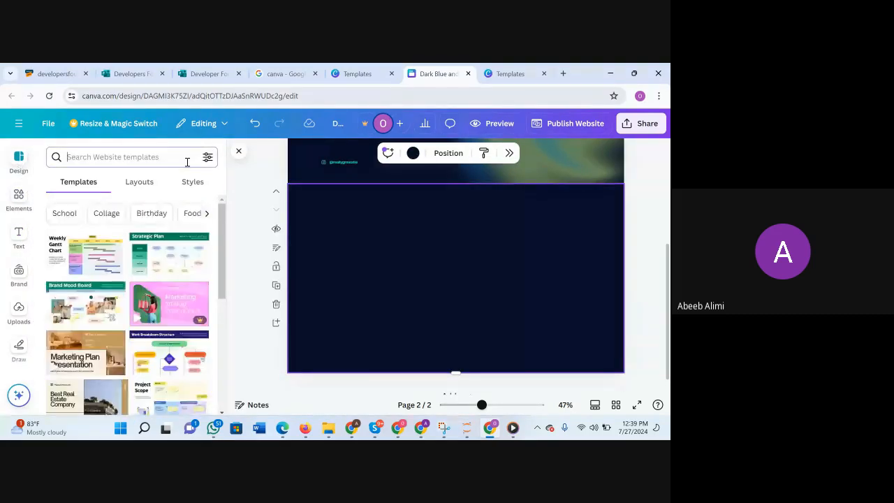
left_click(80, 184)
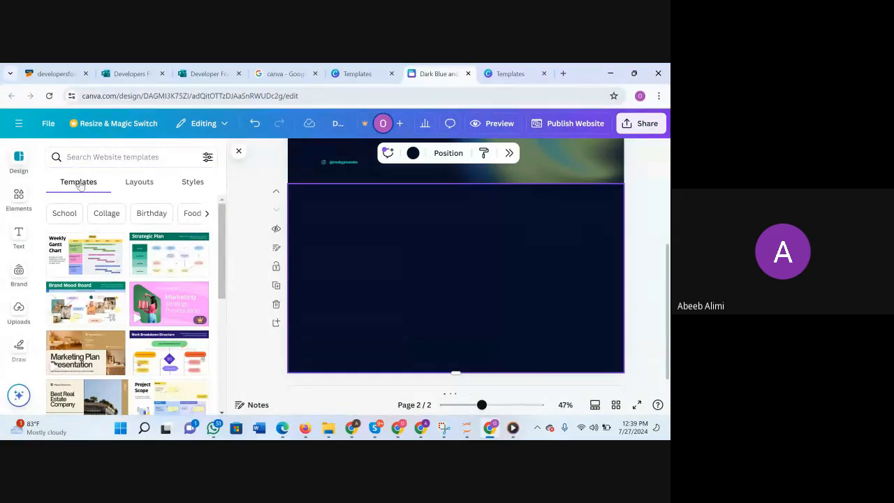
left_click(119, 158)
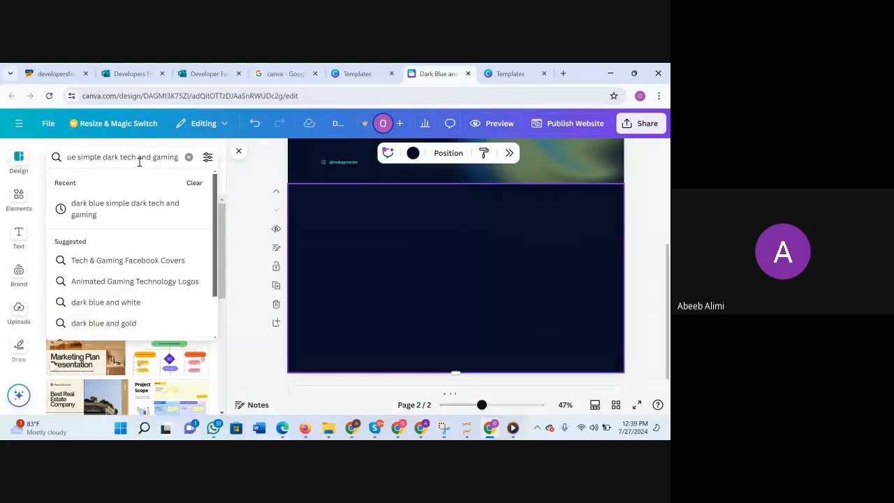
key("Return")
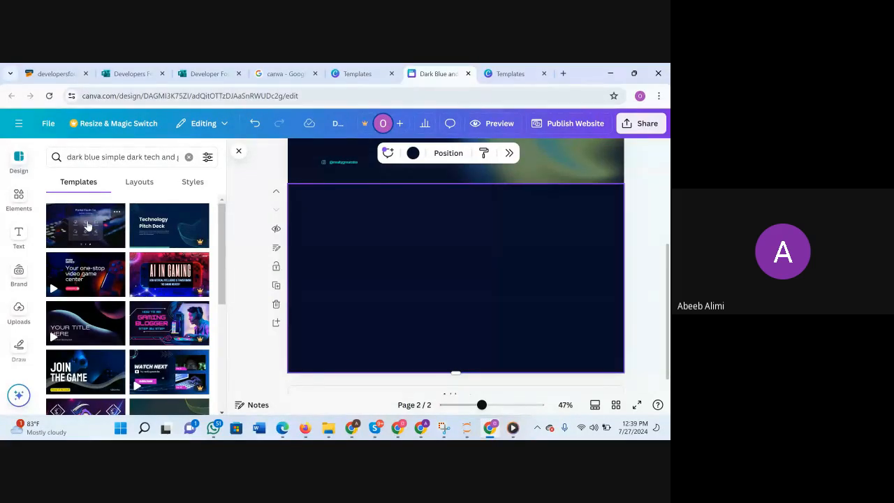
Compare the VIVARILY page's background and layout with the blank second page.
scroll(289, 256, "up", 5)
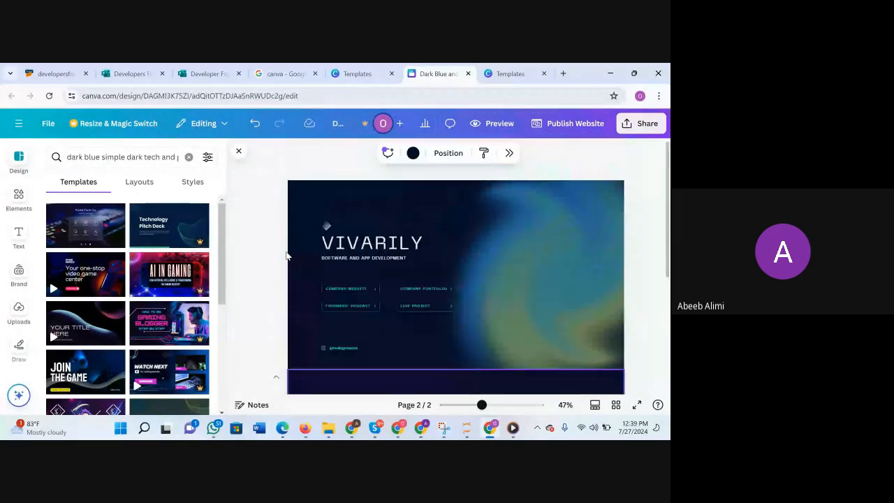
left_click(574, 241)
scroll(519, 238, "down", 3)
scroll(519, 243, "up", 4)
scroll(538, 223, "down", 1)
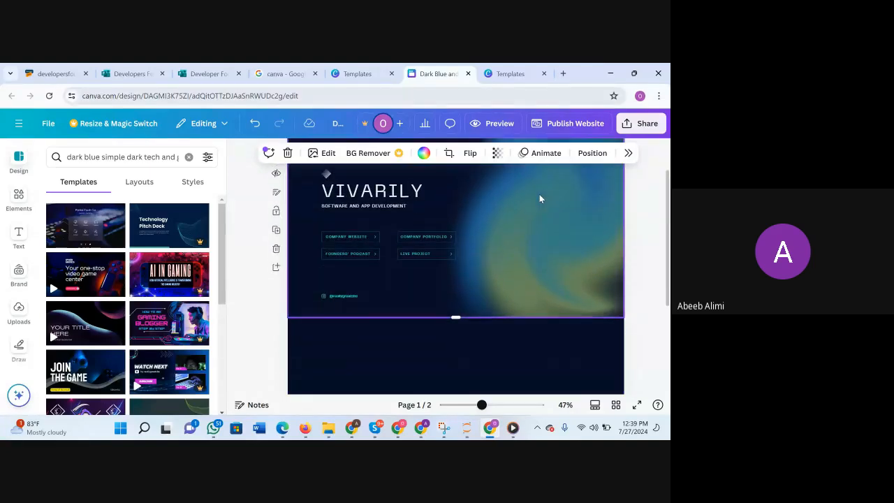
left_click(567, 362)
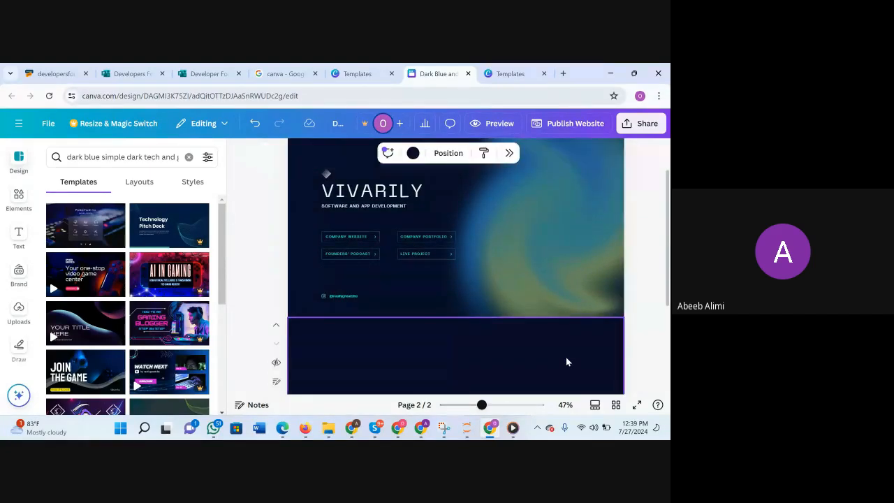
left_click(552, 232)
scroll(553, 230, "down", 2)
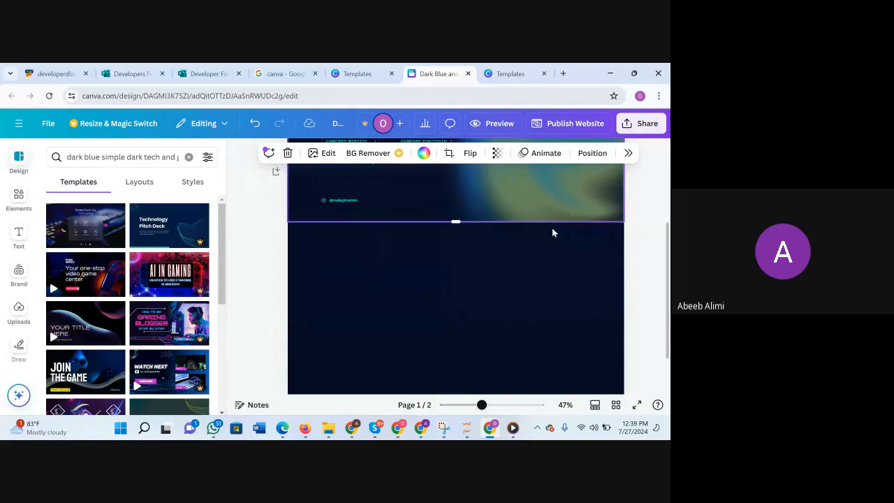
Apply the Dark Blue Simple Dark Tech and Gaming Bio-Link Website template to the blank second page and look it over.
left_click(497, 311)
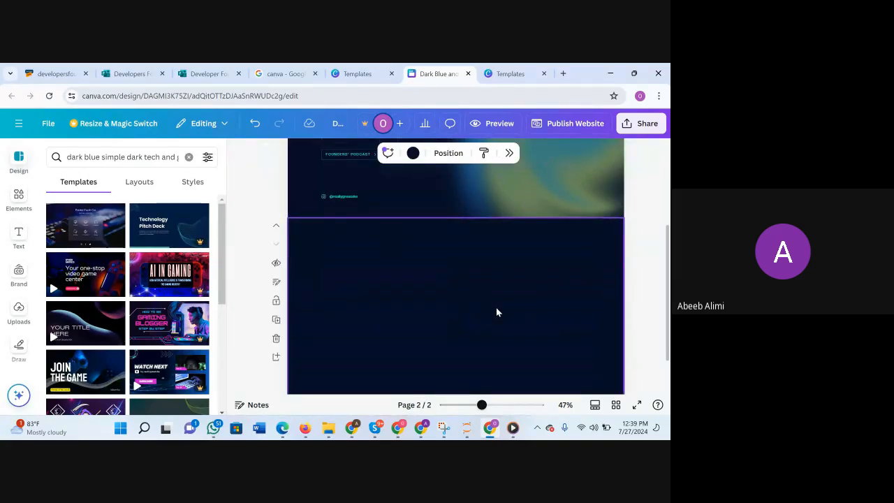
left_click(95, 229)
scroll(479, 330, "down", 1)
scroll(478, 330, "up", 1)
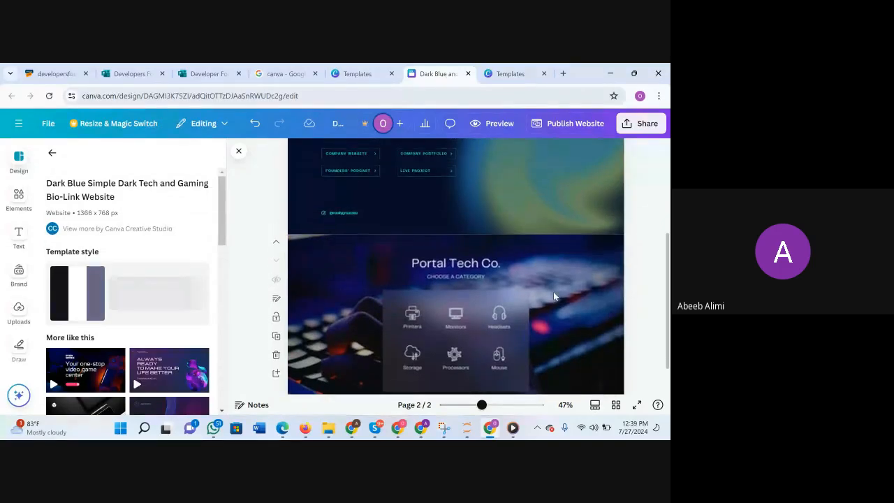
left_click(553, 295)
scroll(554, 294, "down", 1)
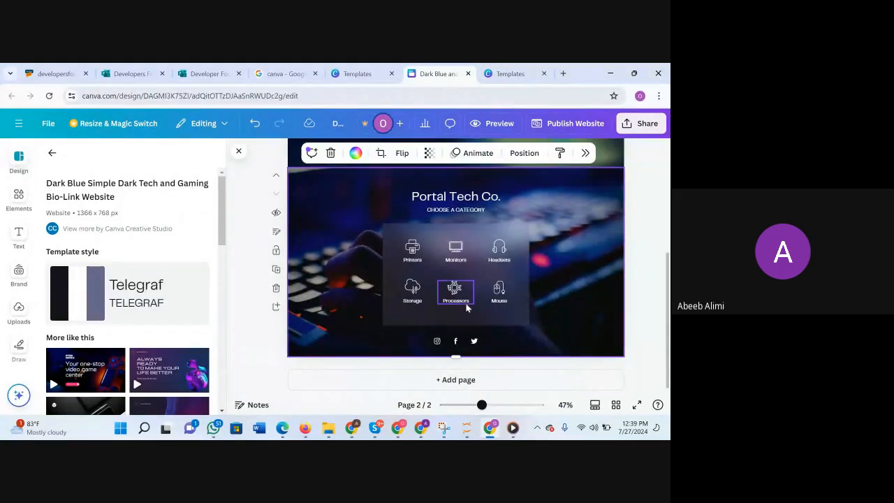
scroll(543, 301, "up", 1)
scroll(542, 296, "up", 1)
scroll(541, 296, "down", 2)
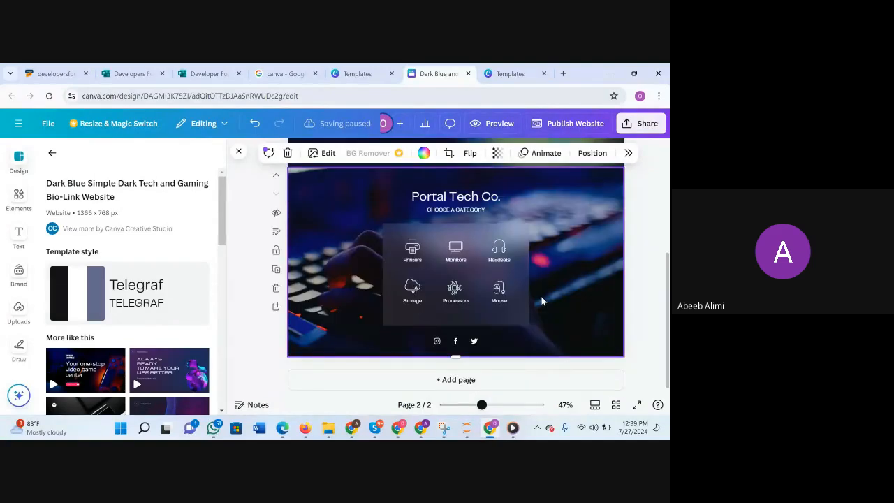
Add a blank third page below the Portal Tech Co. page and browse the template results for a matching design.
left_click(455, 379)
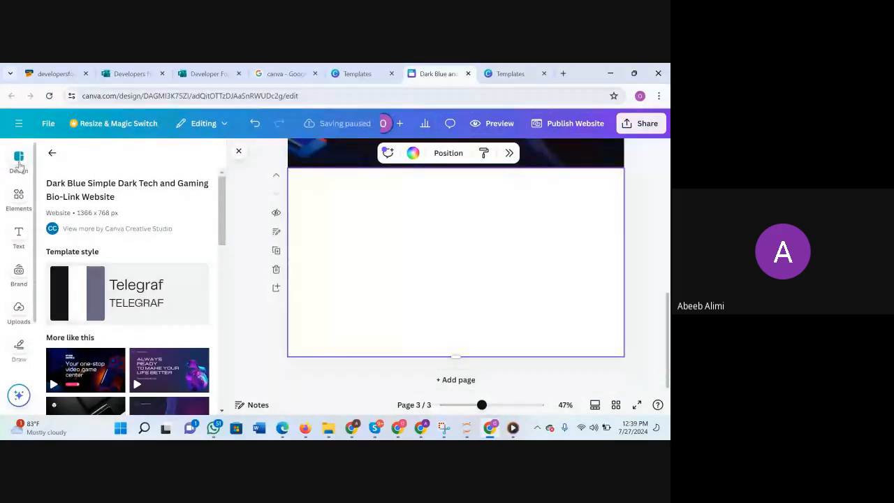
left_click(52, 153)
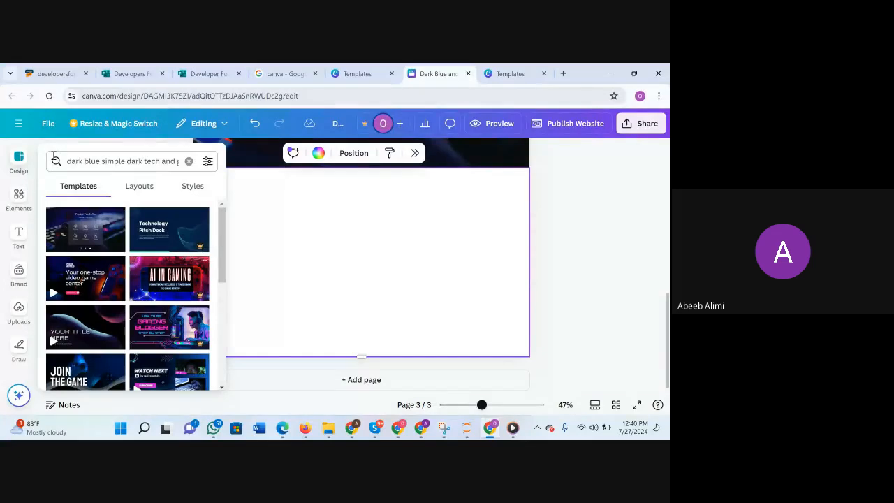
scroll(143, 325, "down", 3)
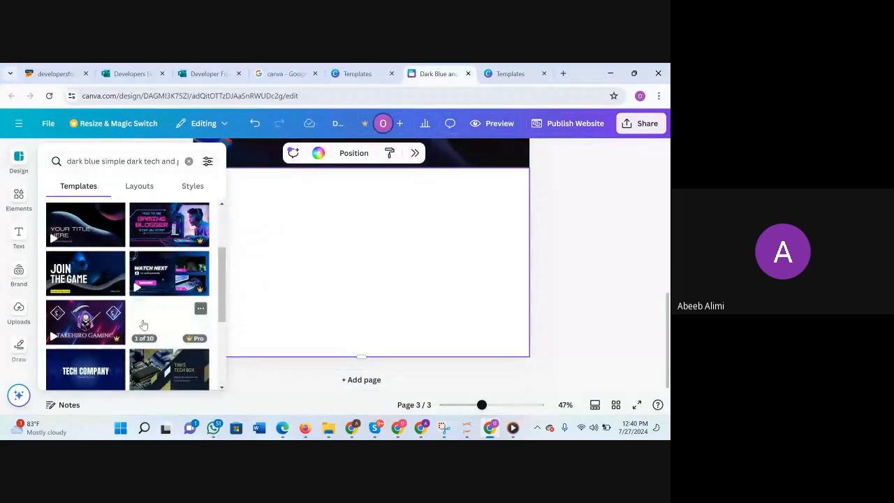
scroll(143, 325, "down", 3)
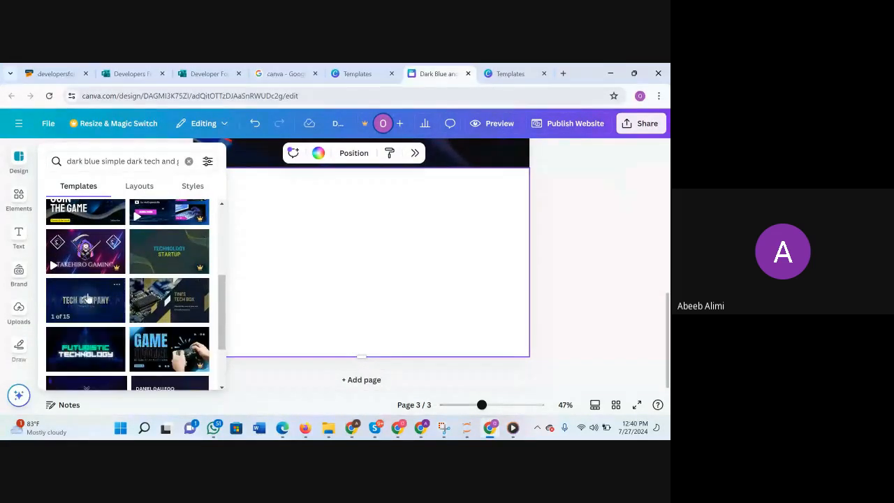
scroll(173, 310, "down", 2)
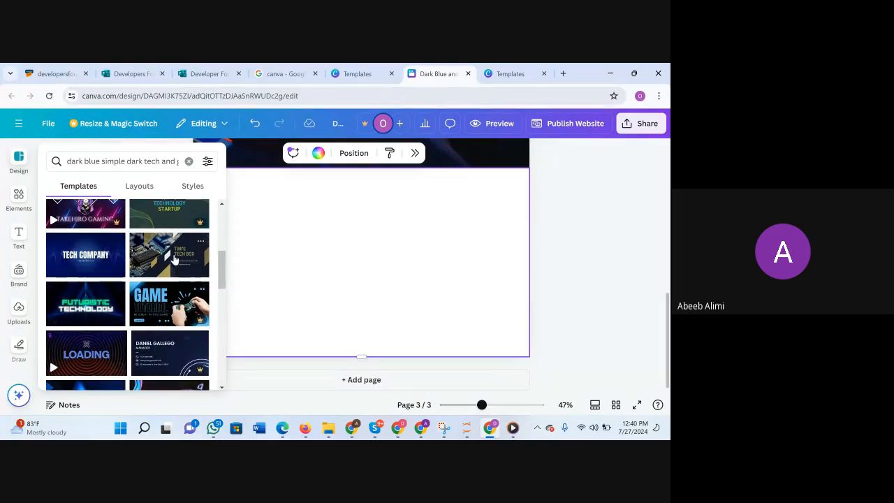
left_click(436, 256)
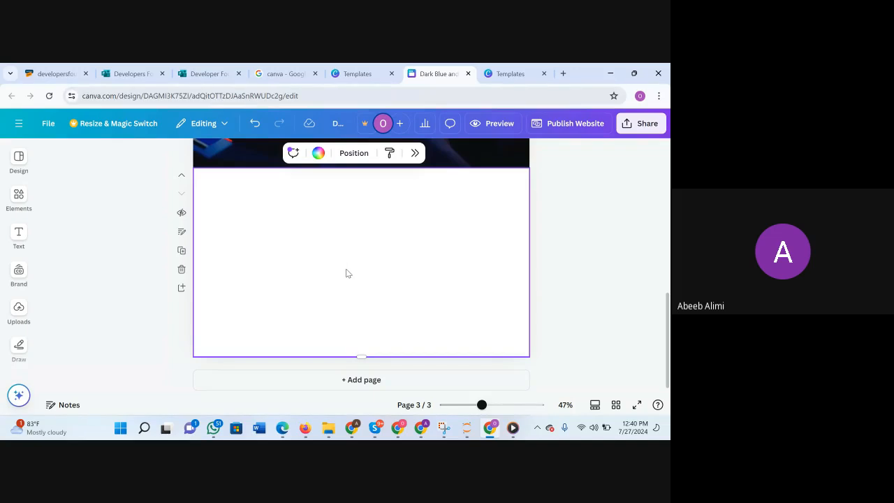
Apply the "Write an original statement or inspiring quote" page from the Blue Green Black Sleek and Professional Basic Simple Presentation to page 3.
left_click(19, 161)
scroll(182, 327, "down", 5)
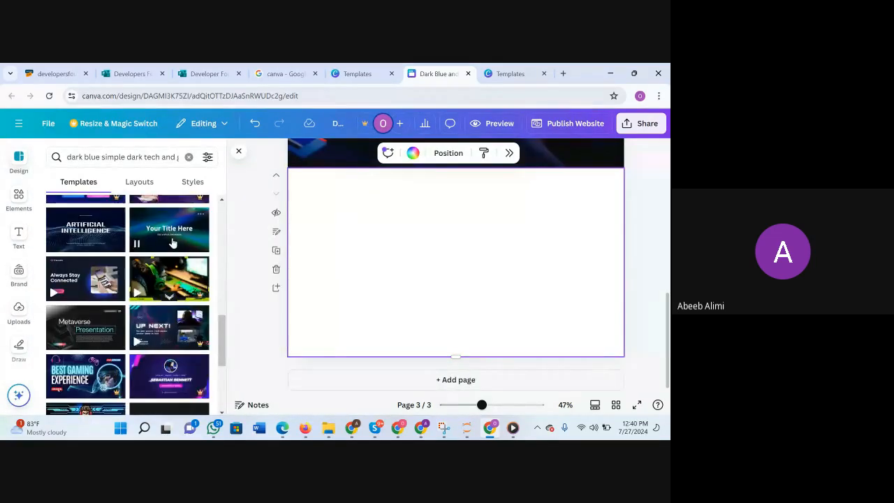
left_click(167, 234)
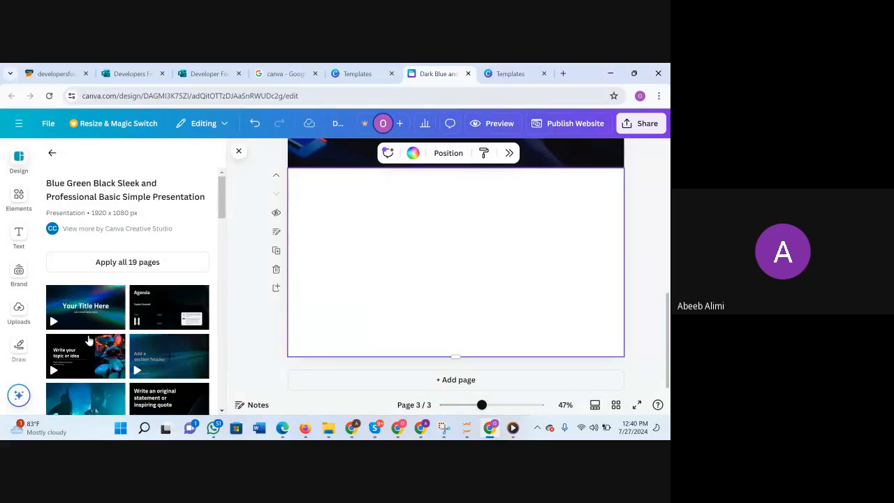
scroll(112, 353, "down", 1)
scroll(112, 353, "down", 1)
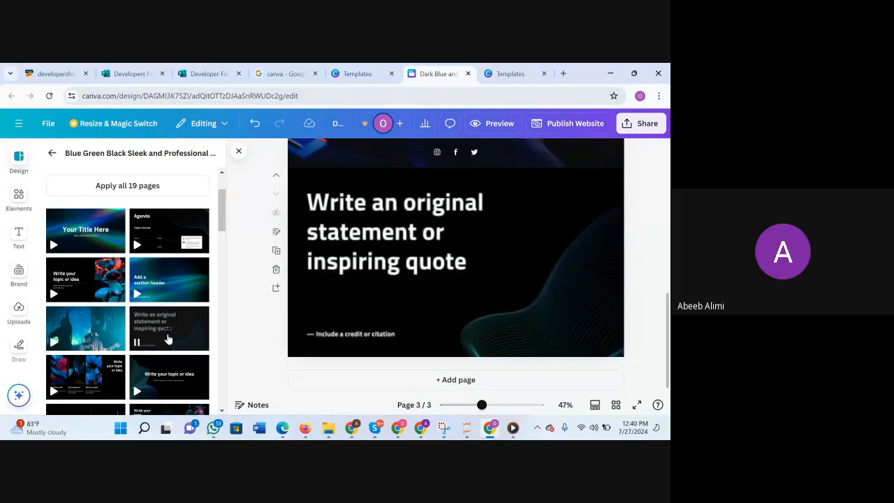
Compare the quote page on page 3 with the VIVARILY page at the start of the design.
scroll(461, 346, "up", 1)
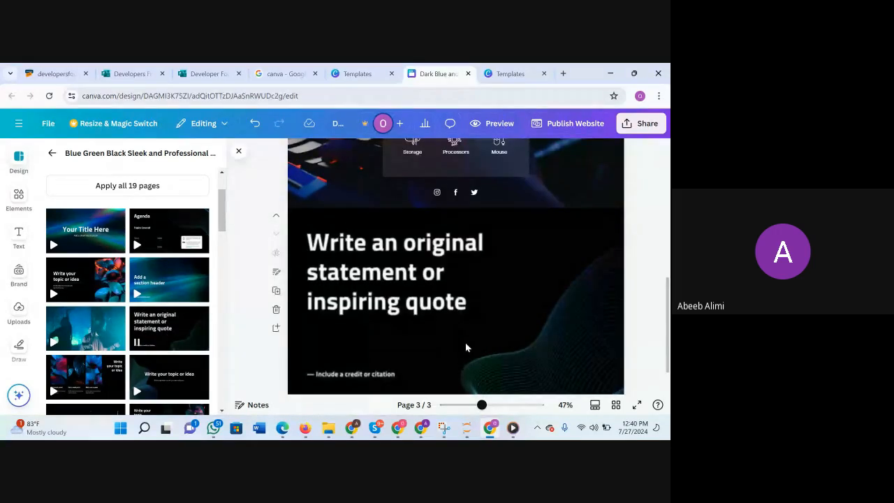
scroll(465, 342, "up", 7)
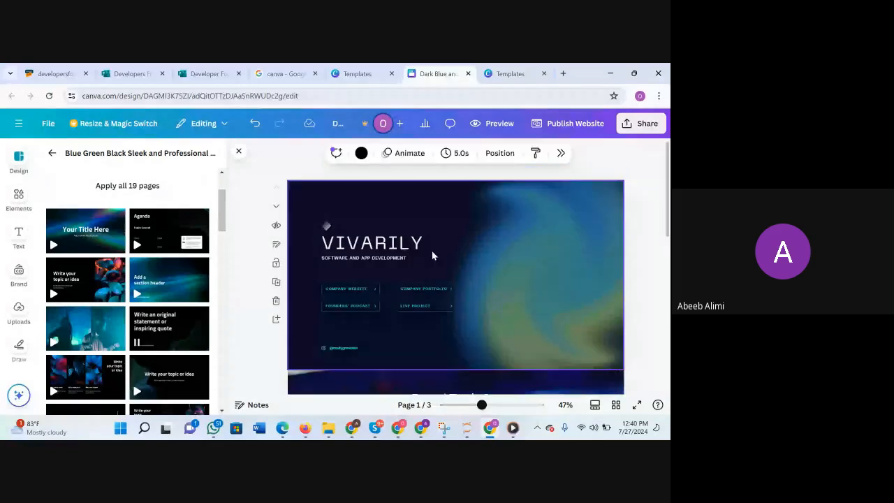
scroll(432, 251, "down", 7)
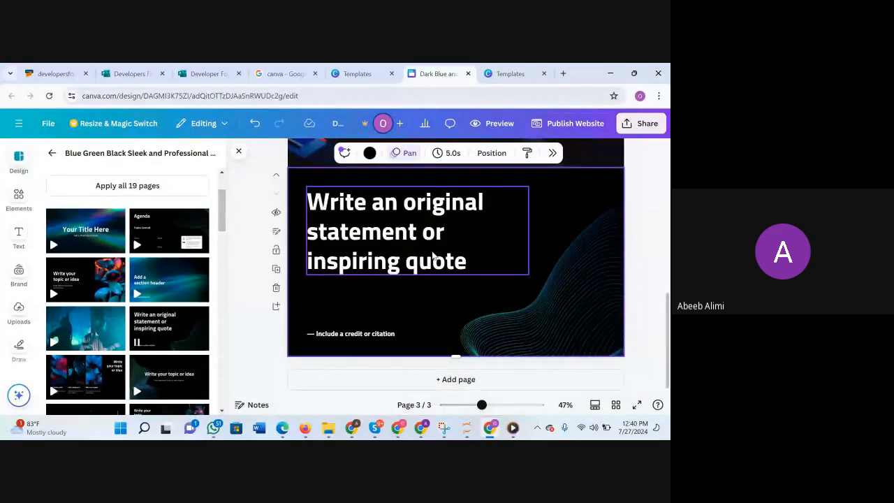
scroll(434, 253, "up", 8)
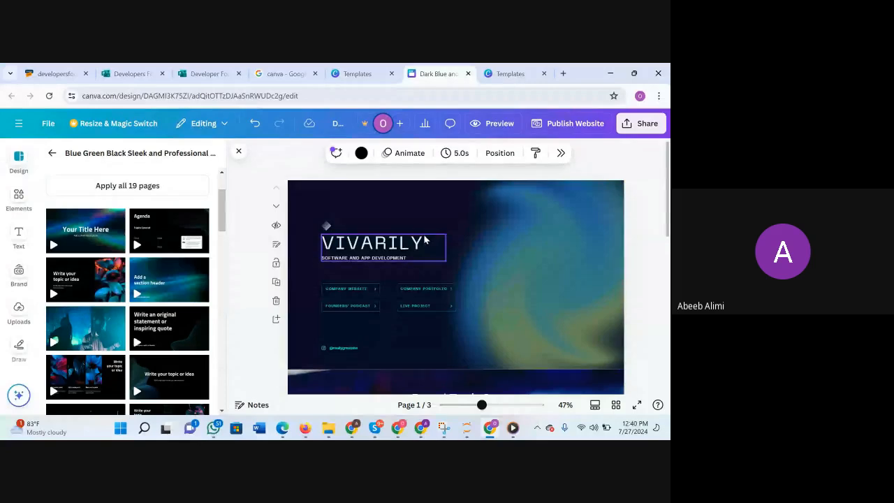
scroll(453, 274, "down", 8)
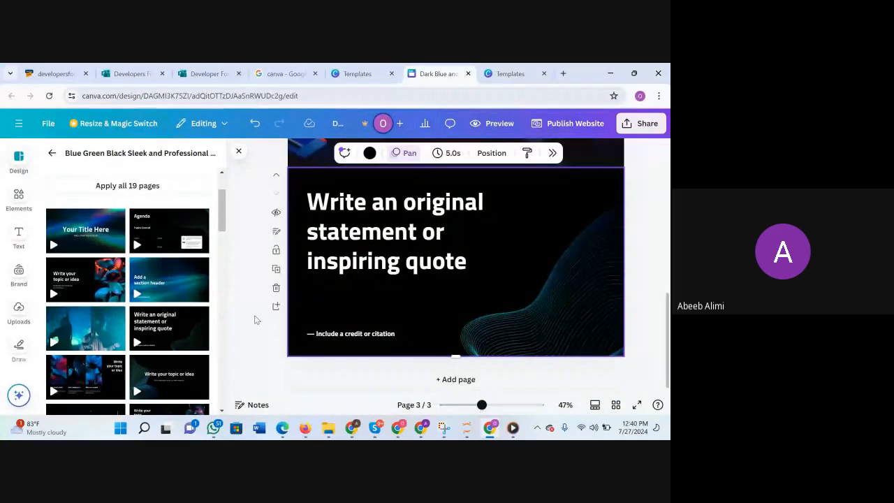
Return to the template search results, collapse the template list and check page 3 against the Portal Tech Co. page above it.
left_click(53, 153)
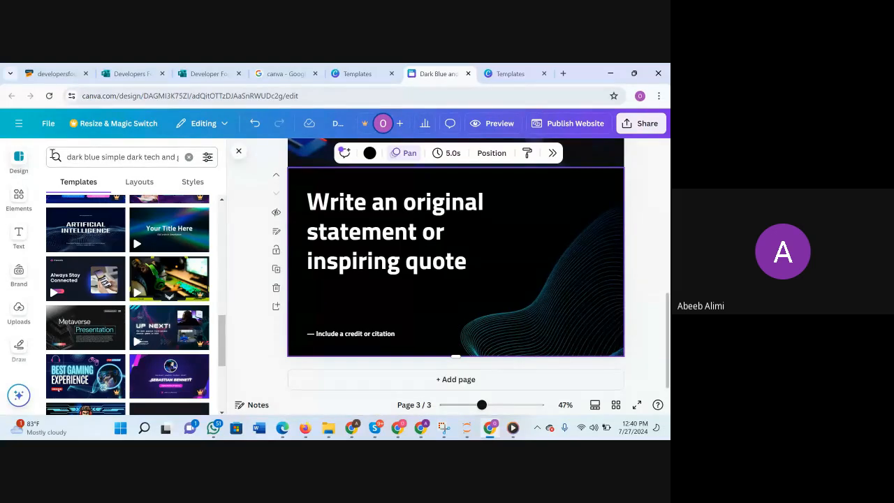
left_click(21, 165)
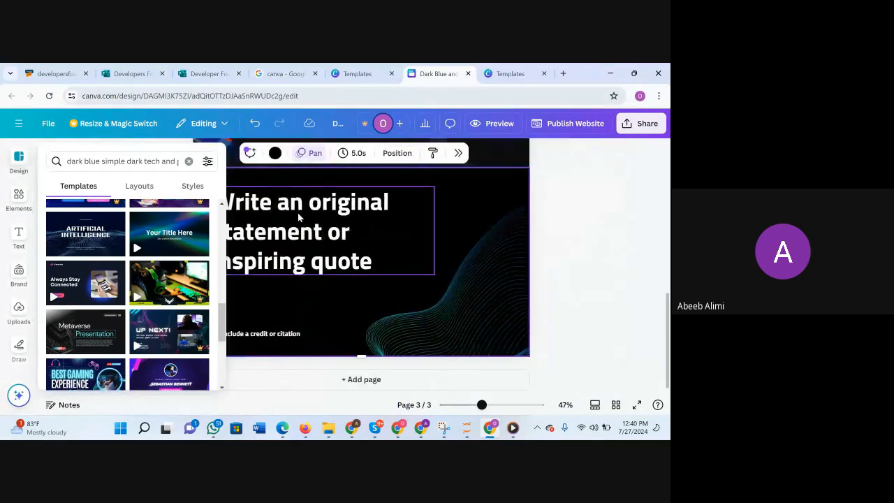
scroll(383, 247, "up", 2)
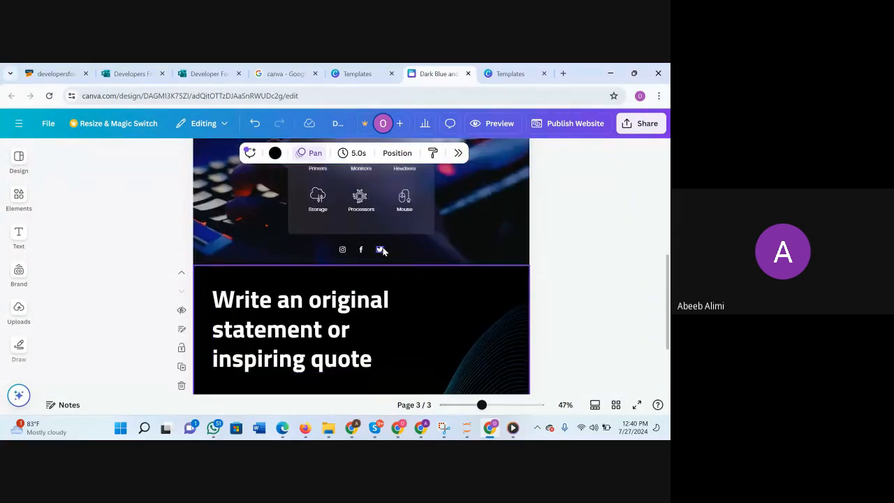
scroll(383, 248, "down", 1)
Switch to the browser window with the finished four-page portfolio design and apply the open image crop on page 2.
mouse_move(356, 428)
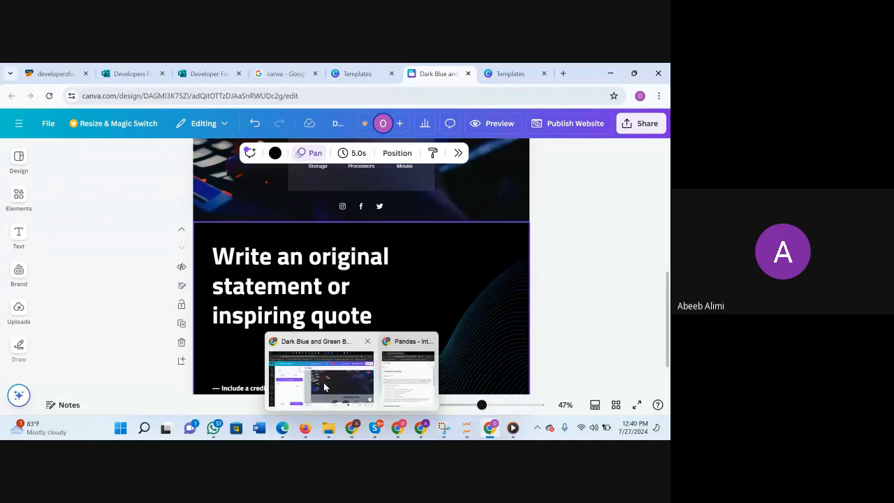
left_click(311, 374)
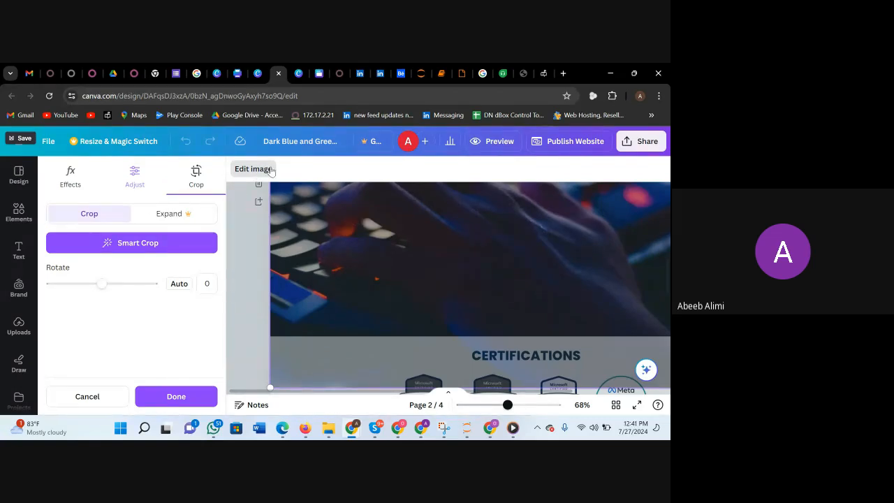
left_click(160, 398)
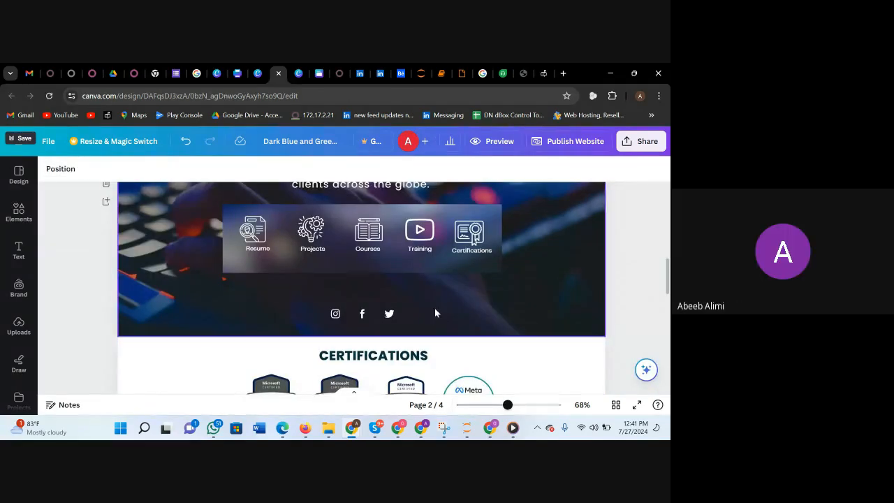
Examine the finished portfolio's intro page with its photo and link boxes, and the Summary page with its icon row.
scroll(434, 313, "up", 10)
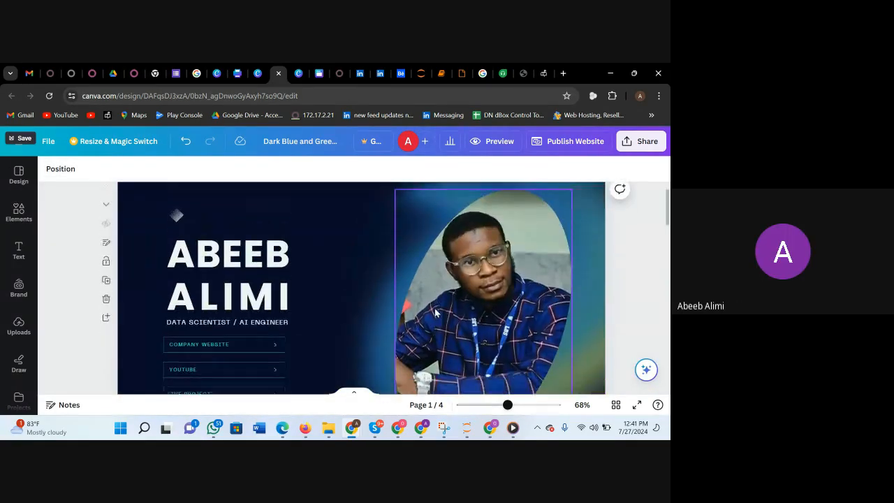
scroll(434, 313, "down", 1)
scroll(284, 251, "up", 1)
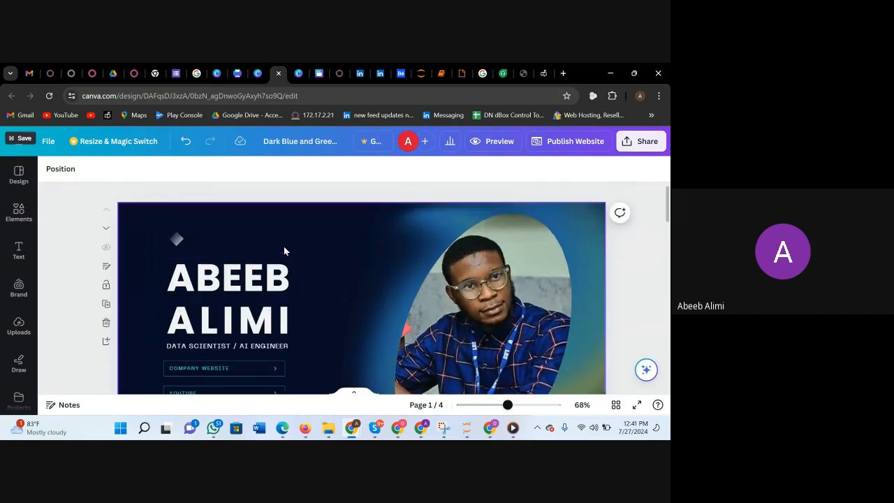
scroll(285, 250, "down", 3)
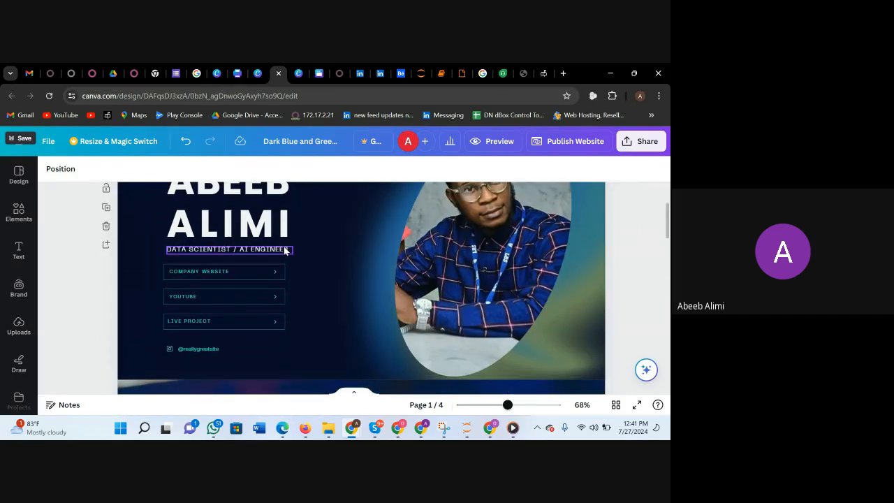
scroll(285, 250, "up", 3)
scroll(507, 314, "down", 2)
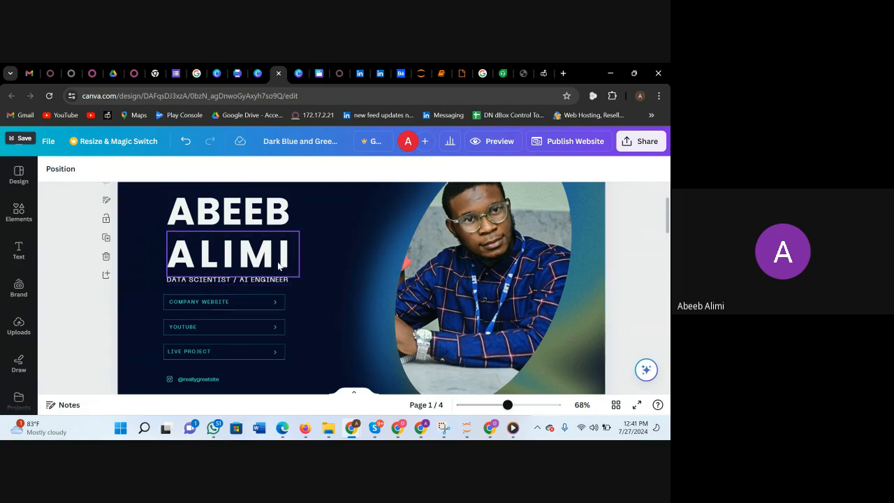
scroll(265, 282, "down", 1)
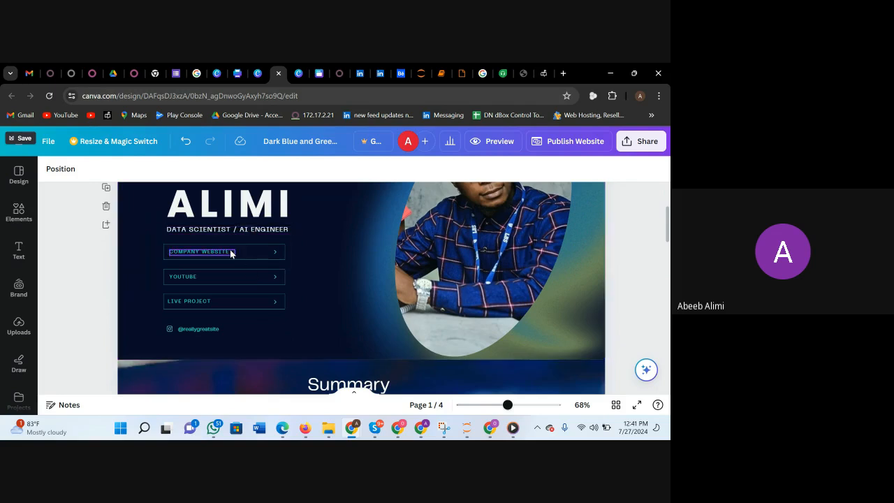
scroll(271, 315, "up", 1)
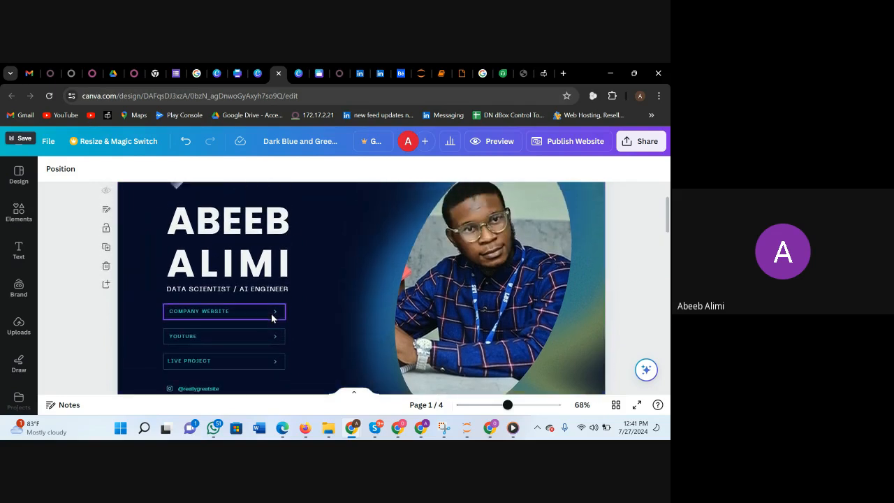
scroll(272, 317, "up", 1)
scroll(271, 318, "down", 6)
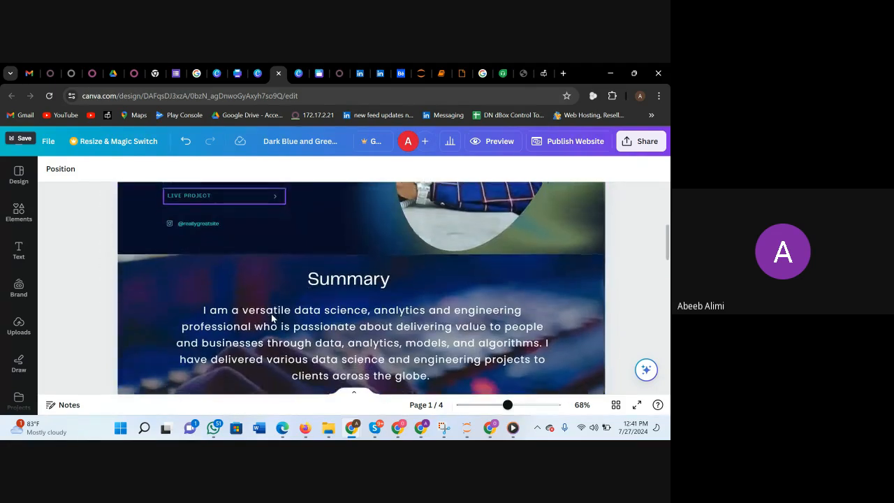
scroll(272, 317, "up", 6)
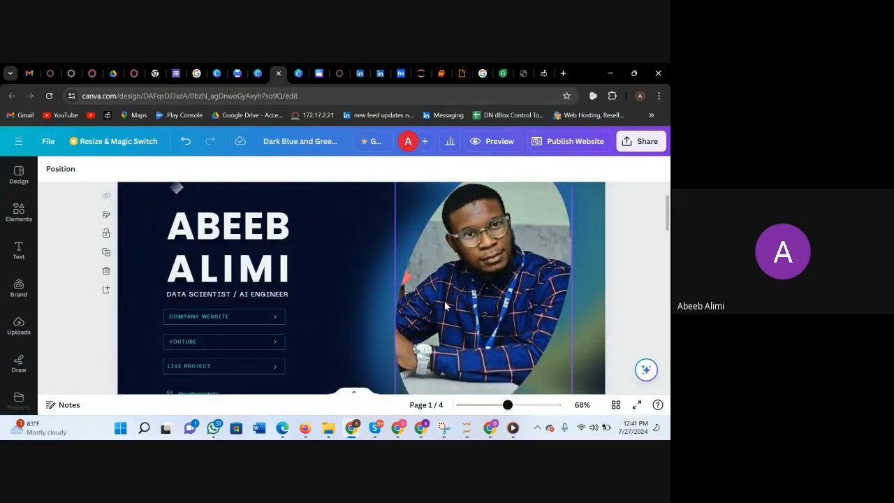
scroll(499, 255, "up", 2)
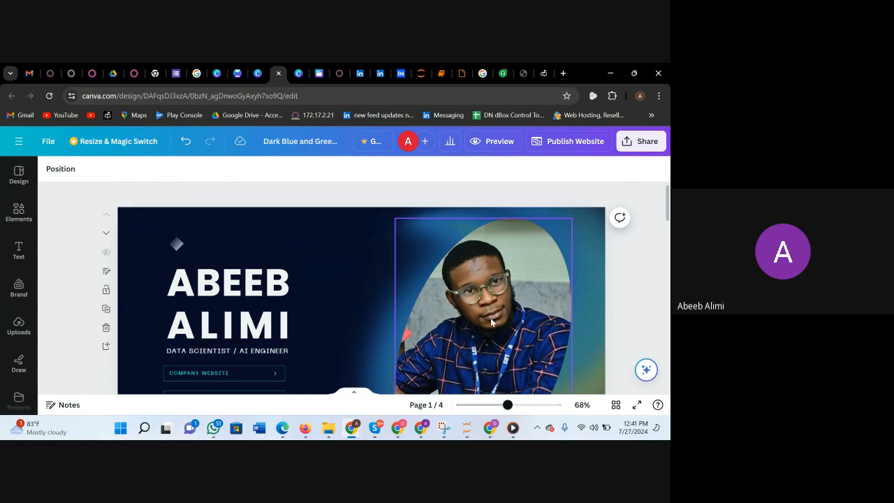
scroll(491, 318, "down", 7)
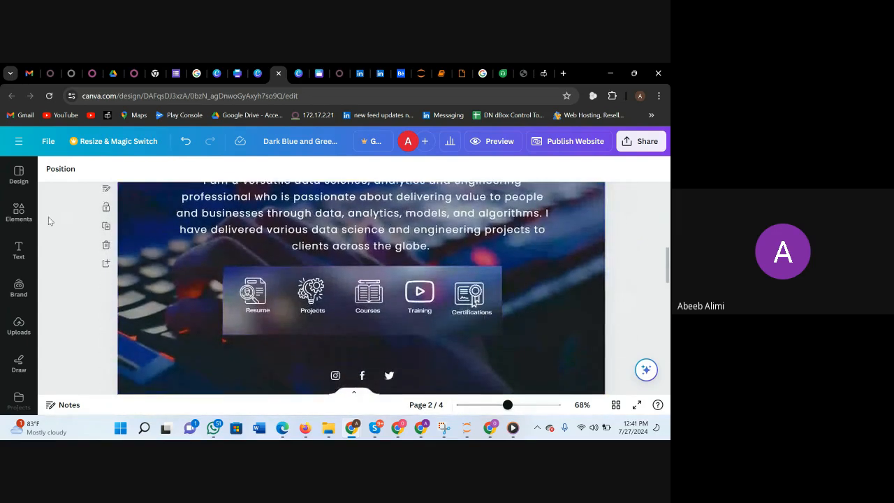
Compare the Graphic Design Portfolio Website template in Black White Dark Classic Minimal Style with the portfolio's intro page at 38% zoom.
left_click(19, 213)
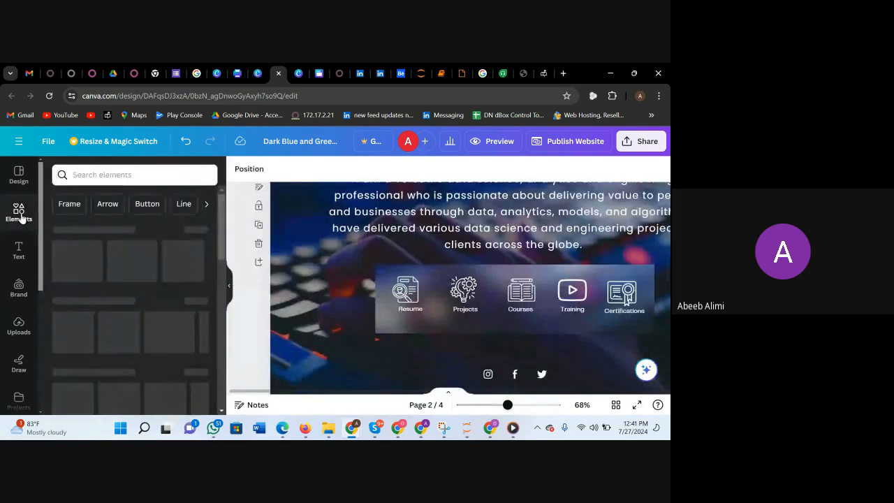
left_click(20, 175)
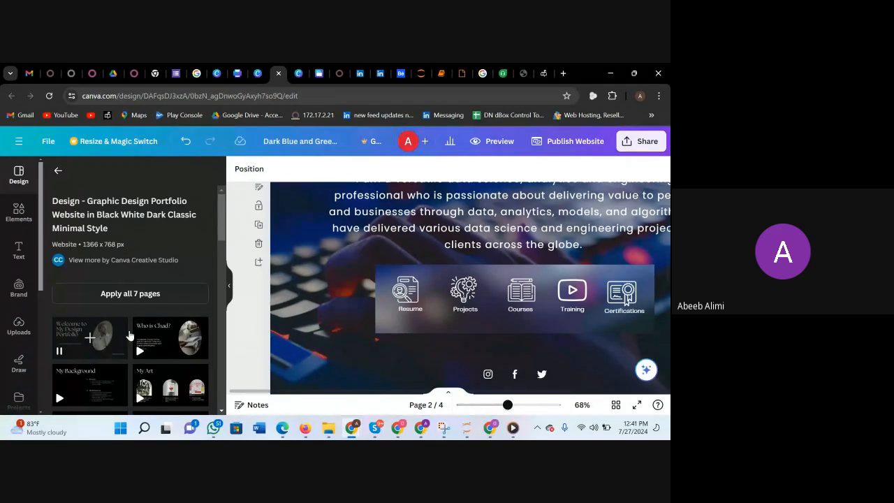
scroll(129, 336, "down", 1)
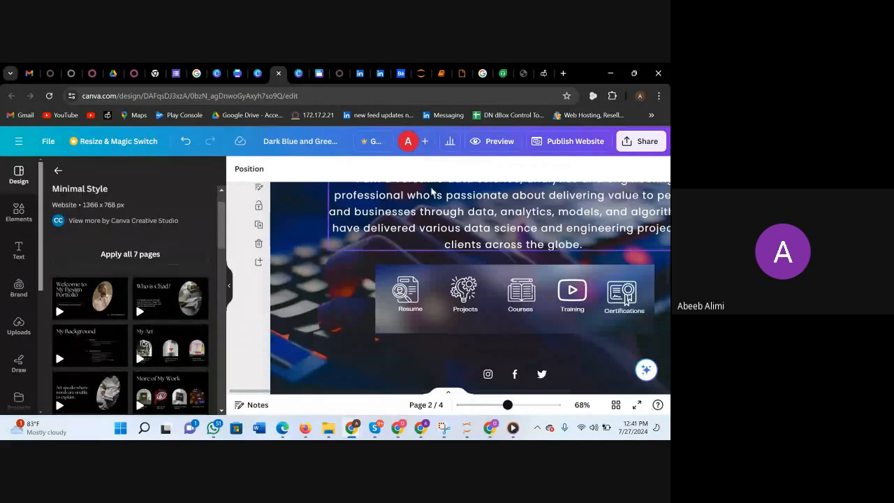
scroll(431, 191, "up", 6)
scroll(452, 278, "right", 3)
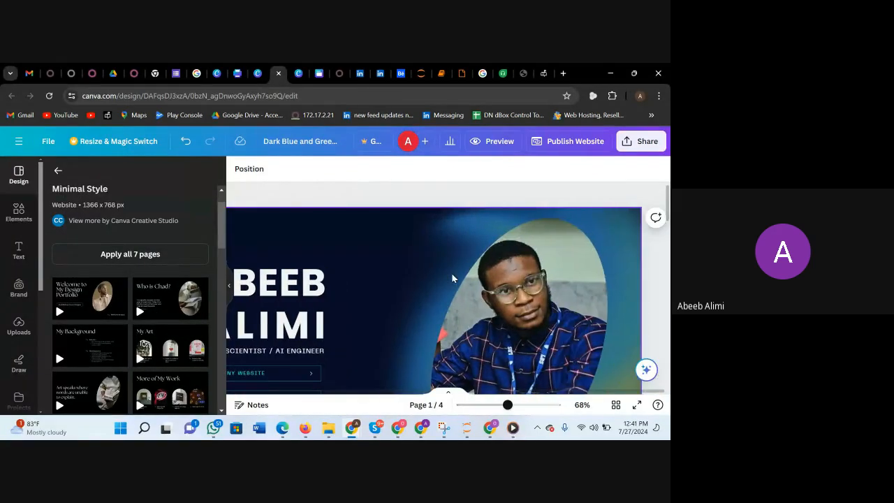
scroll(452, 275, "down", 1)
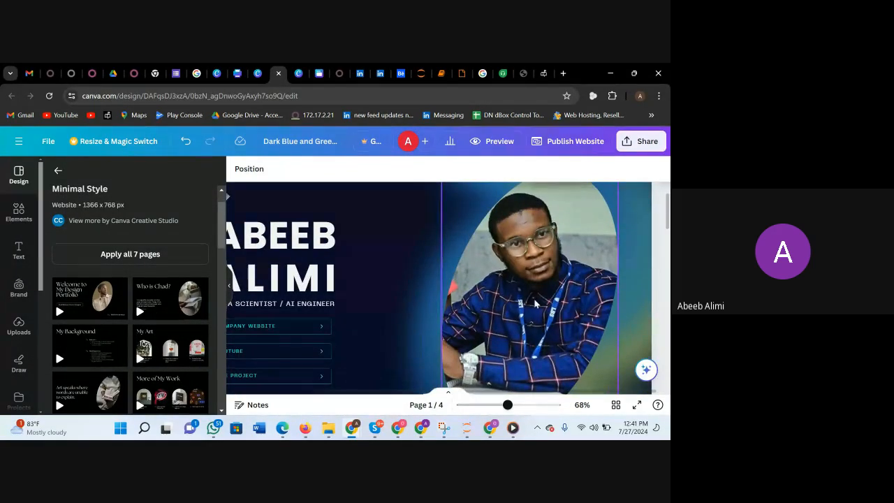
scroll(499, 342, "down", 2)
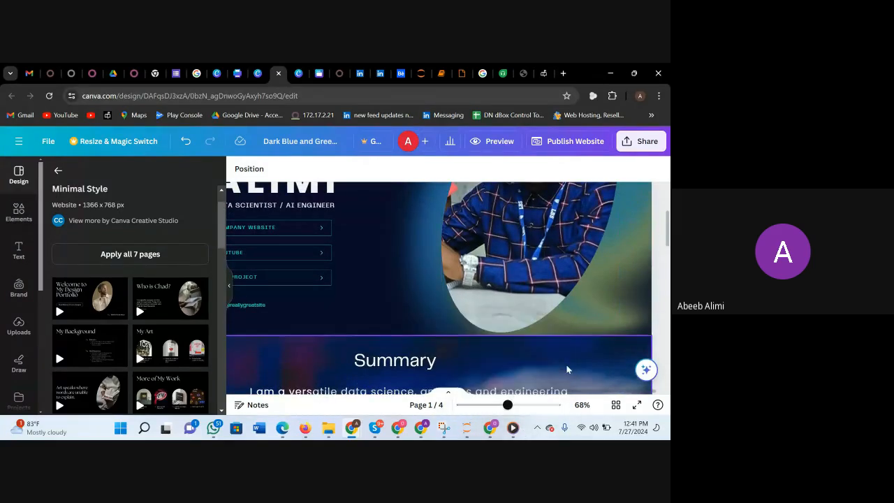
left_click_drag(508, 410, 493, 409)
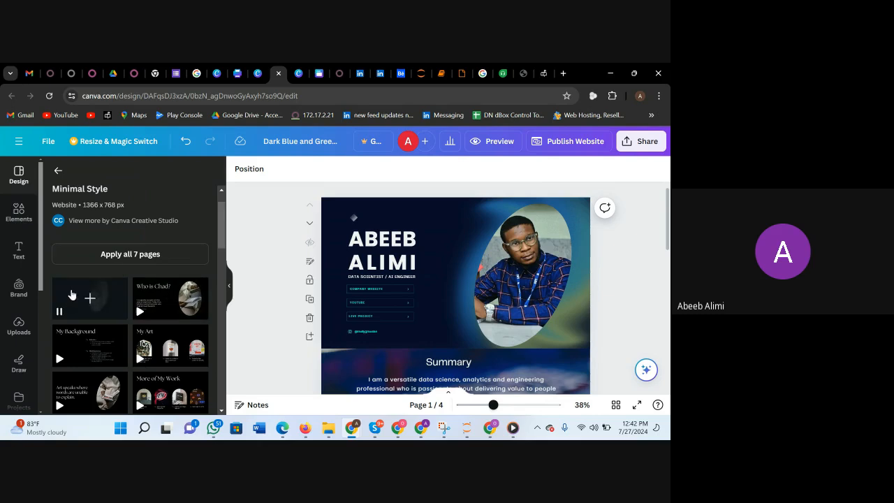
scroll(111, 235, "up", 1)
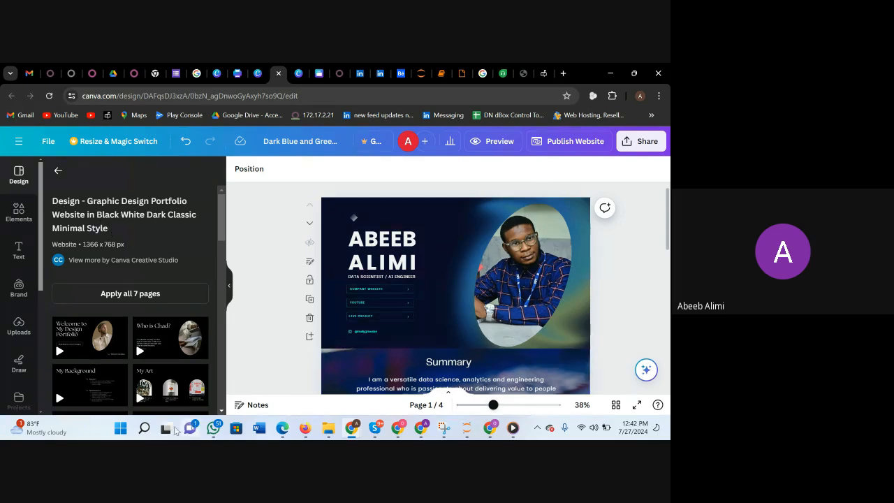
Find Notepad through the Windows search and launch it.
left_click(144, 429)
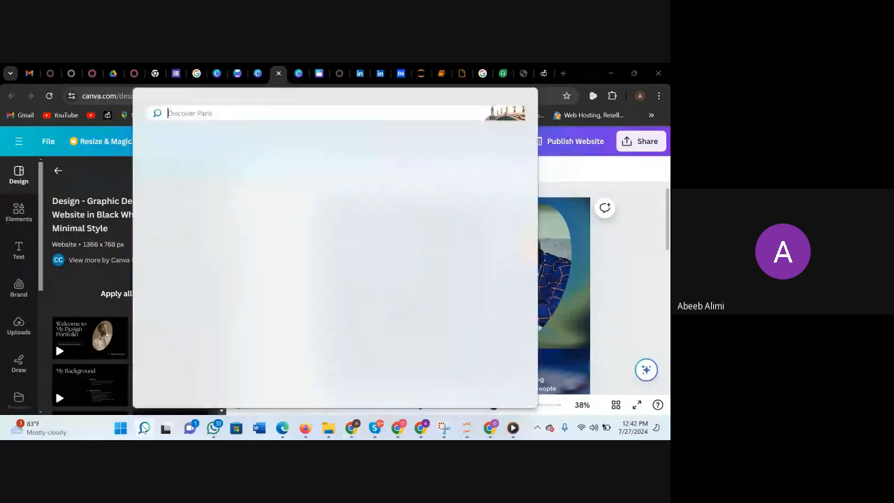
type("n")
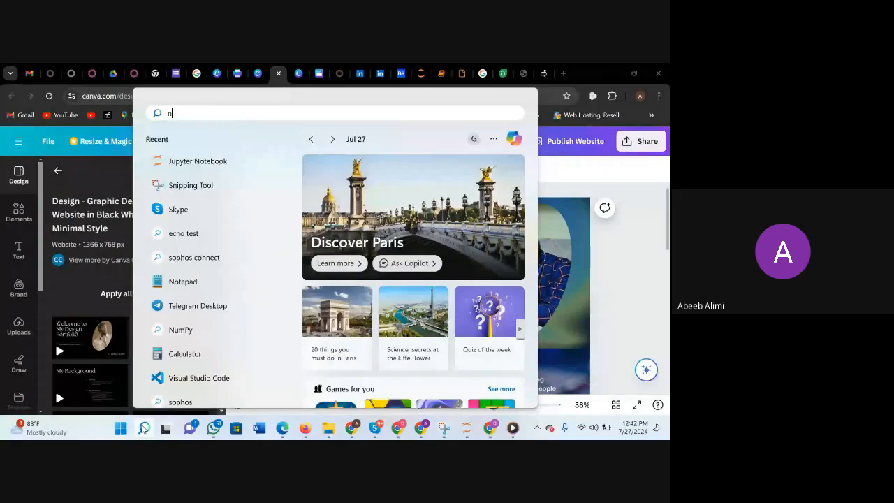
type("otepade")
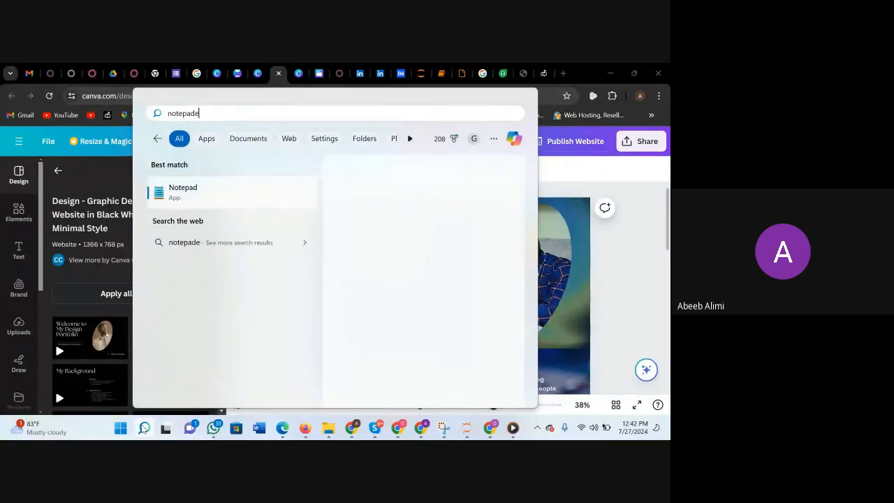
left_click(174, 200)
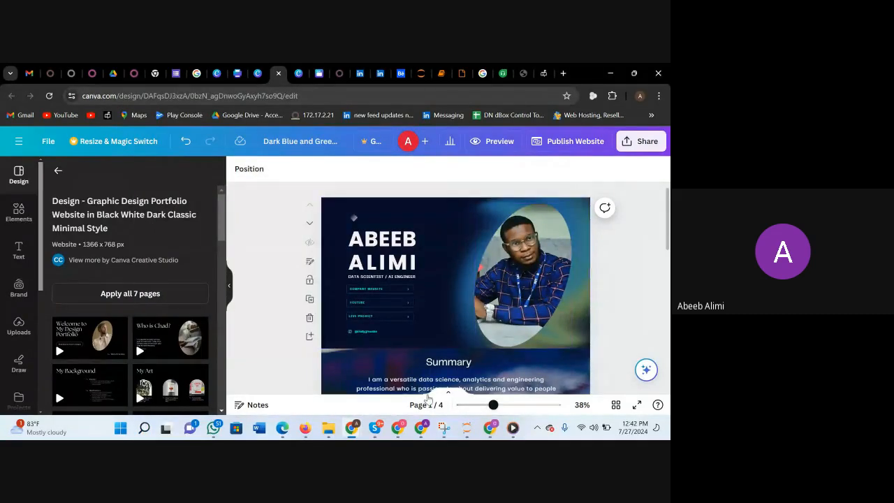
Switch to the Google Meet call and open its in-call messages.
mouse_move(421, 433)
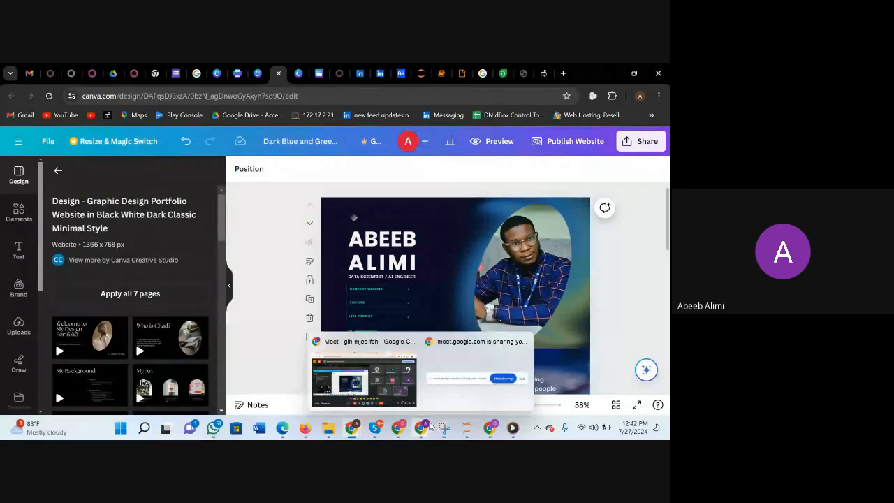
left_click(364, 381)
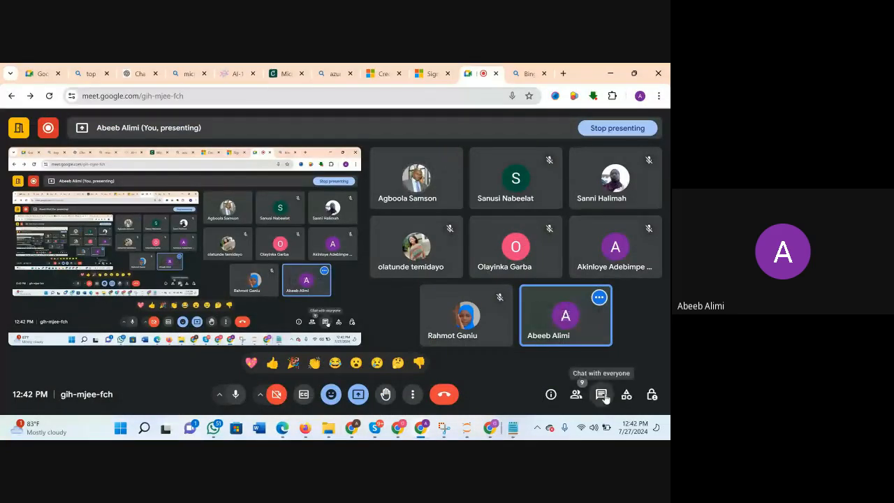
left_click(602, 395)
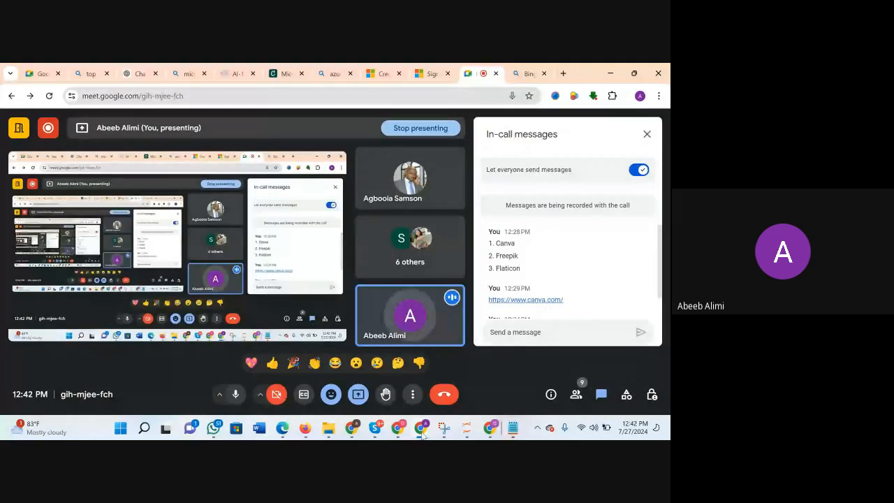
Switch to the Canva website design and copy the template search phrase "dark blue simple dark tech and gaming".
mouse_move(422, 433)
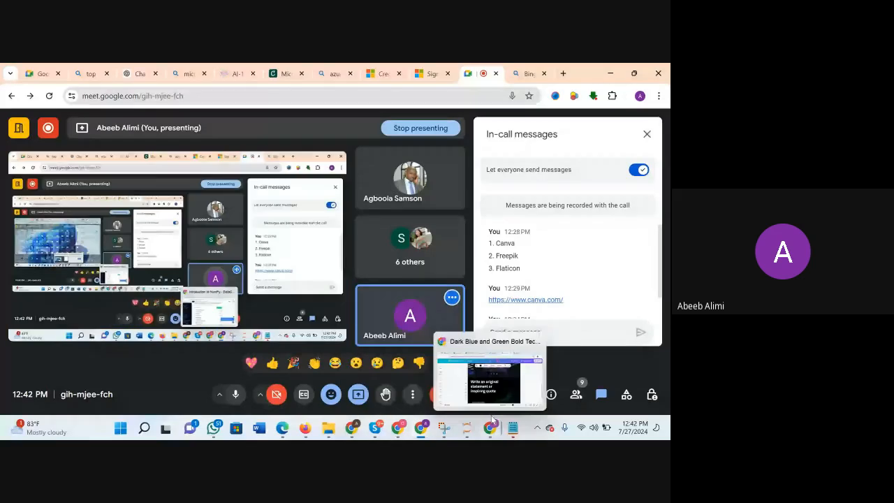
left_click(492, 419)
scroll(266, 320, "up", 3)
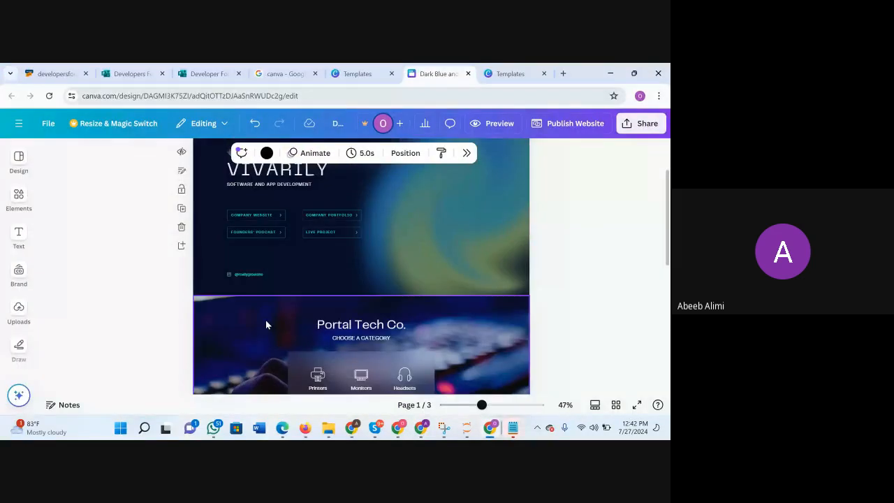
left_click(265, 320)
left_click(19, 158)
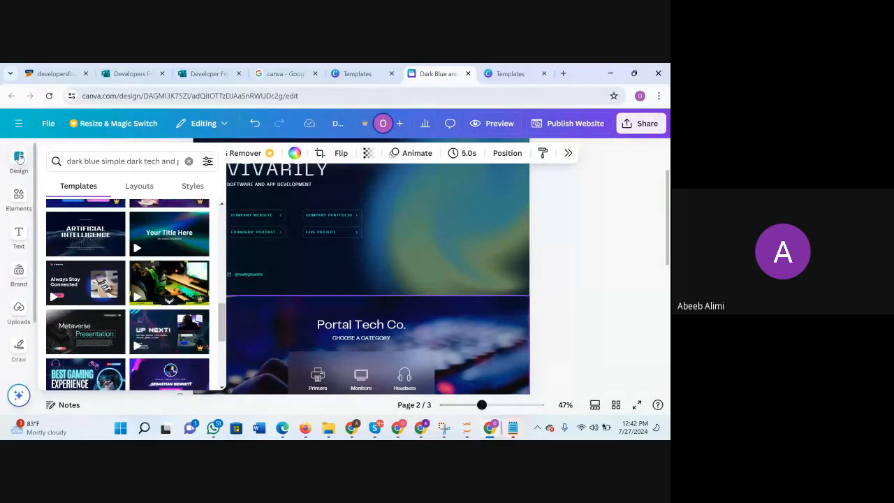
left_click(137, 158)
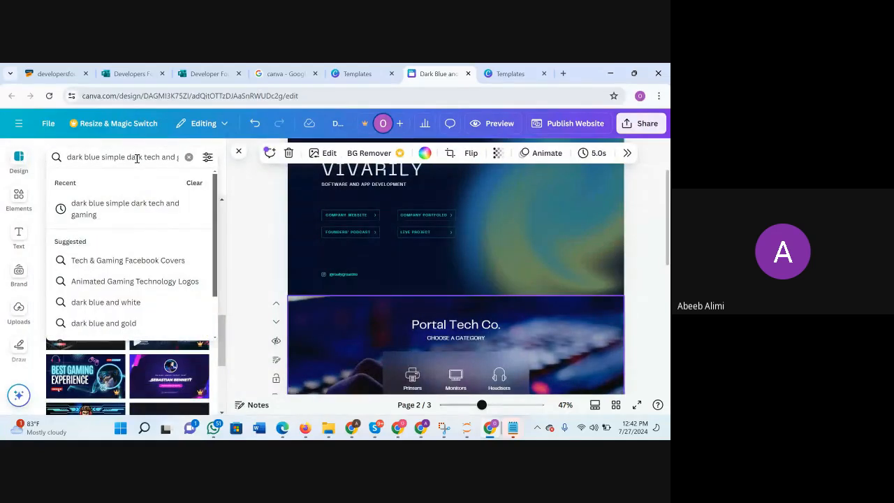
triple_click(137, 158)
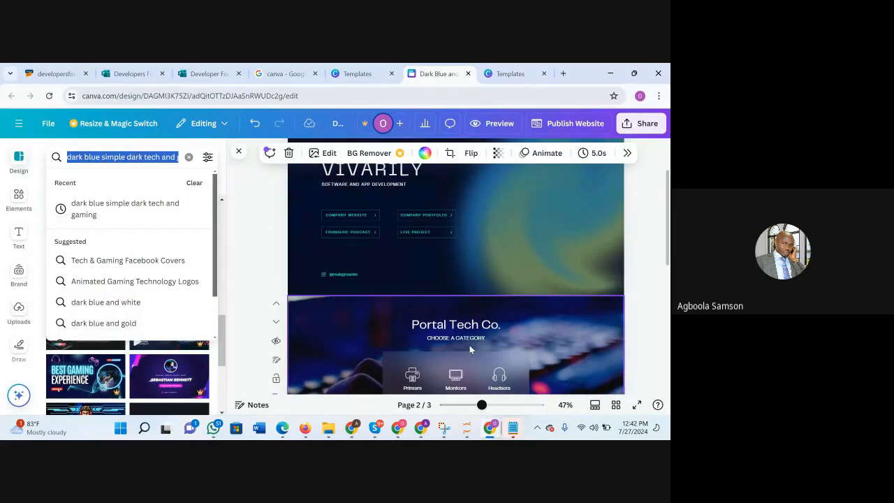
Send "second website: dark blue simple dark tech and gaming" to the Google Meet in-call messages and close the chat.
mouse_move(420, 428)
left_click(400, 404)
scroll(615, 296, "down", 2)
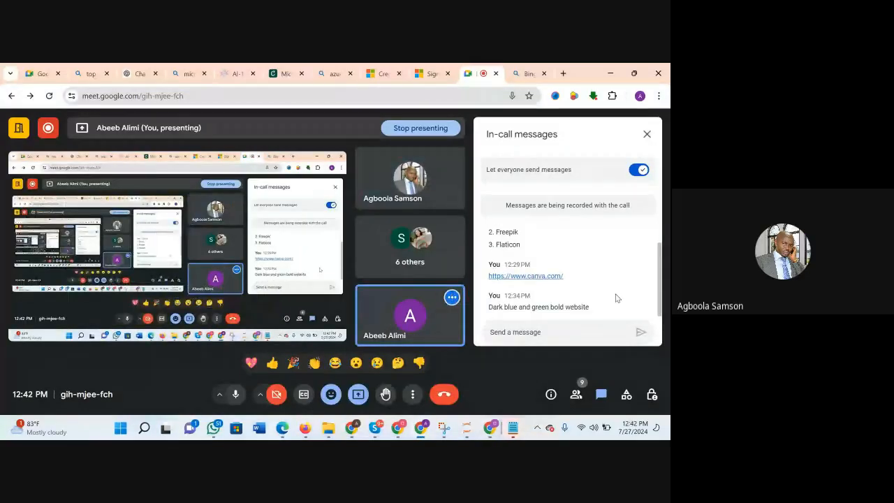
left_click(523, 331)
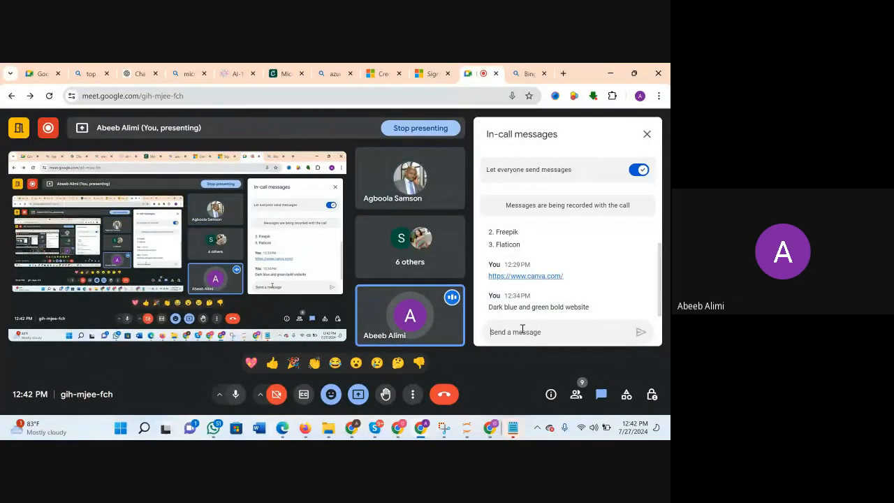
type("second")
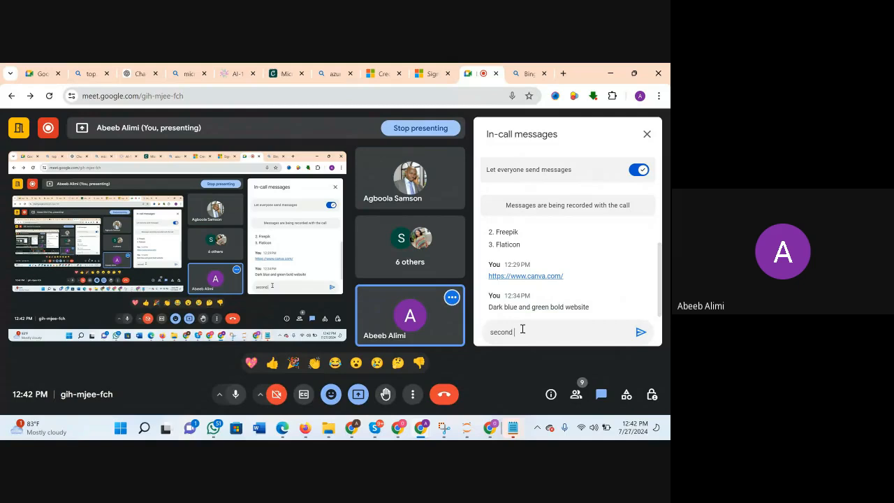
type(" websit")
type("e.")
type(" dark blue simple dark tech and gaming")
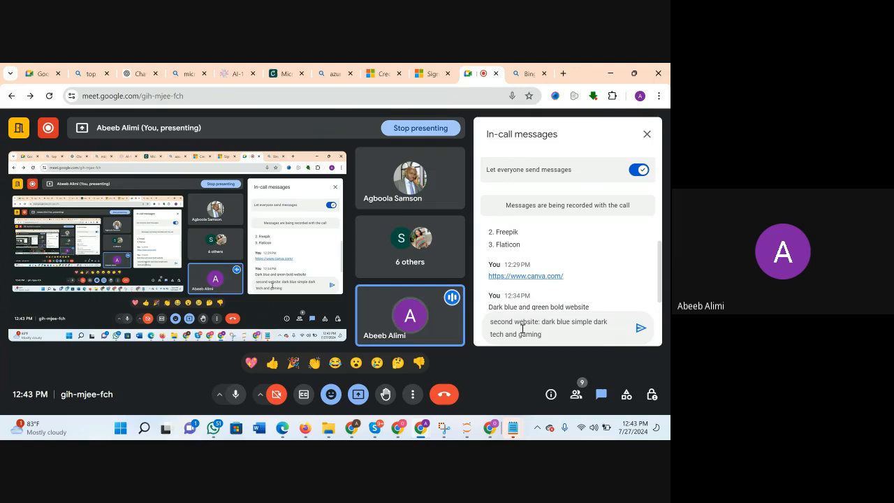
key("Return")
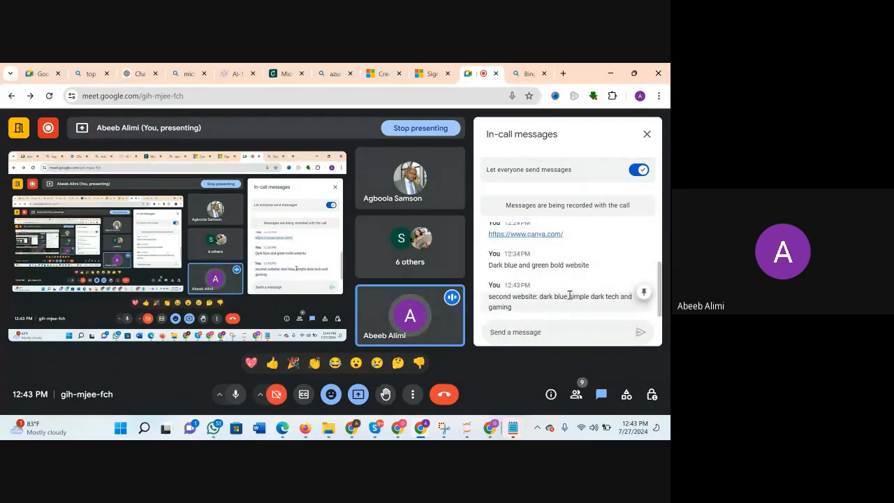
left_click(647, 134)
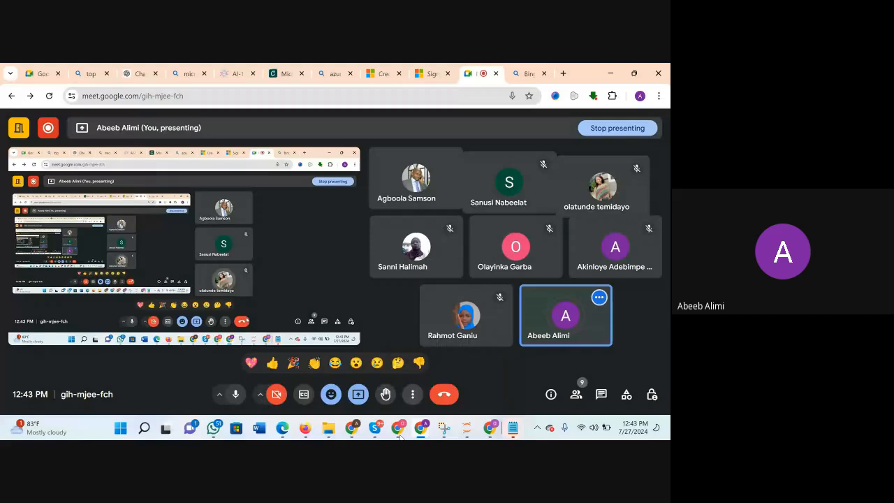
Switch to the finished portfolio design in Canva and review its intro and Summary pages.
mouse_move(351, 428)
left_click(317, 384)
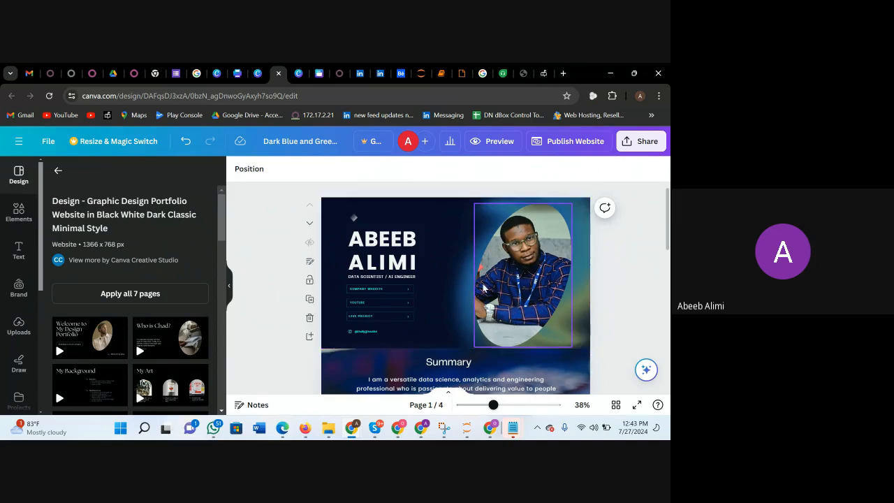
scroll(425, 285, "down", 1)
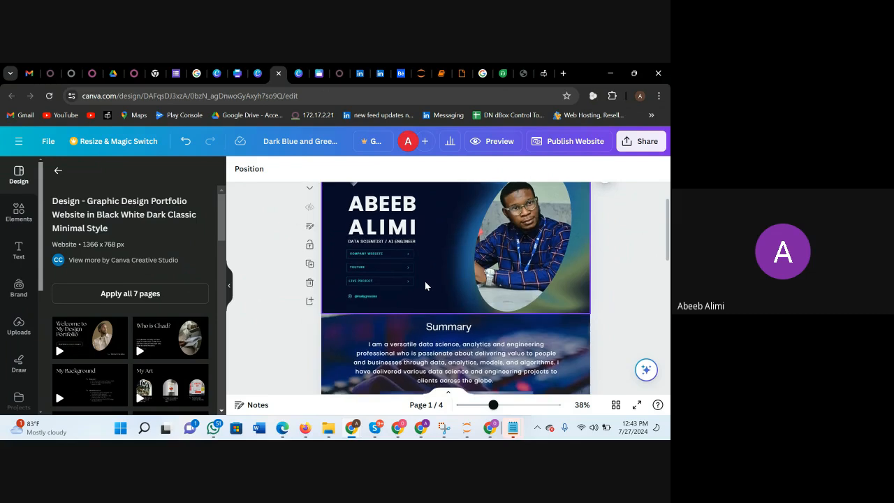
scroll(425, 285, "down", 1)
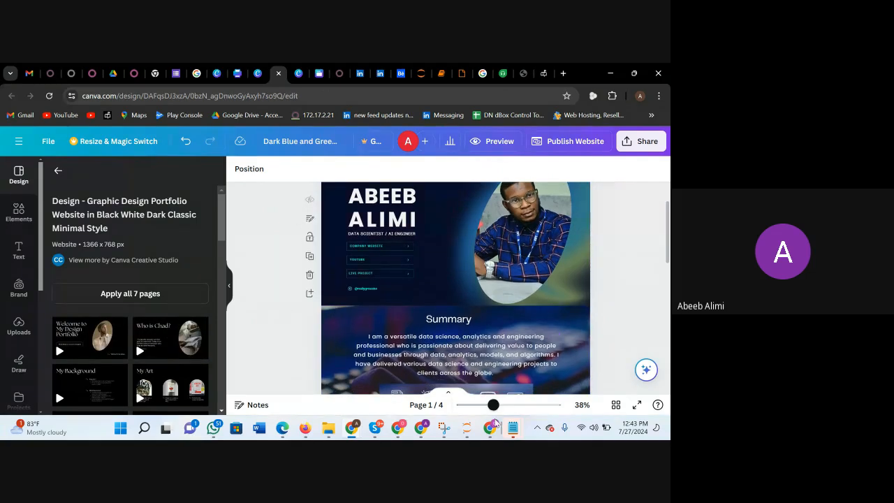
Switch to Notepad, clear the old meeting note and move the window clear of the template name.
mouse_move(513, 428)
left_click(358, 377)
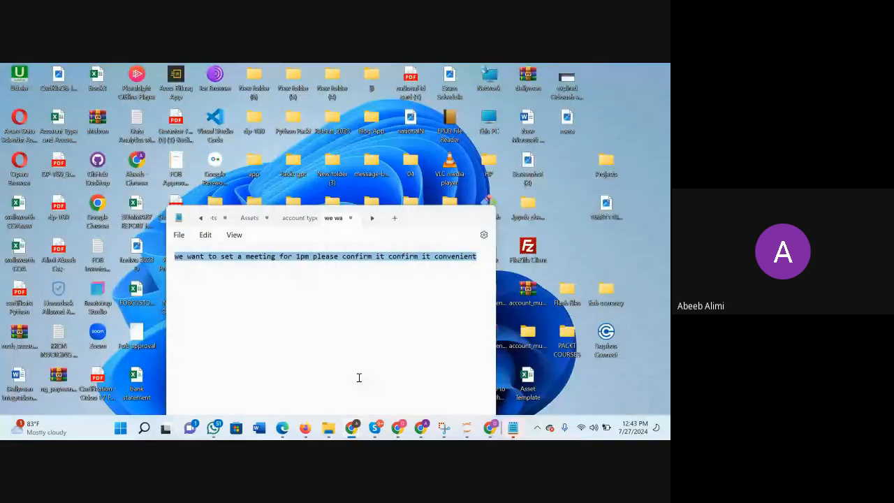
key("BackSpace")
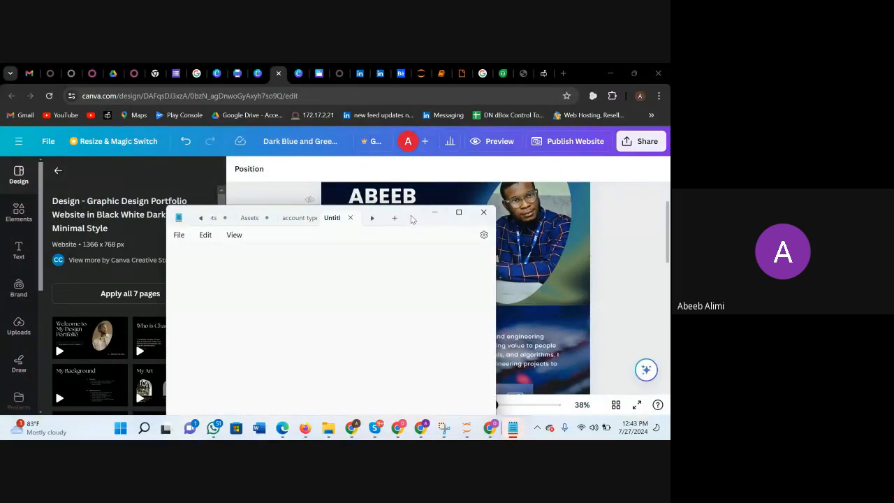
left_click_drag(410, 218, 490, 205)
Write "Design - Graphic Design Portfolio Website in Black White Dark Classic Minimal Style" in the note, select it all and minimise the window.
type("Design")
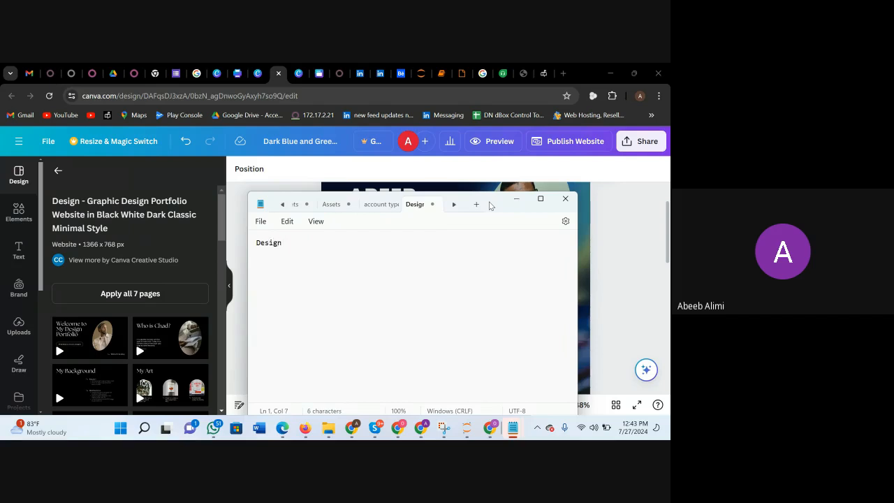
type(" - Gra")
key("BackSpace")
key("BackSpace")
type("c Design Portfolio We")
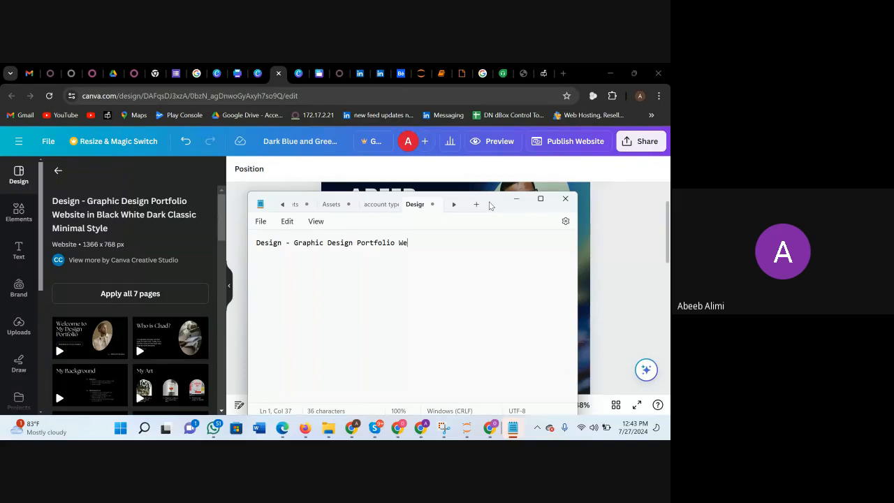
type("bsite in Blask White Dark ")
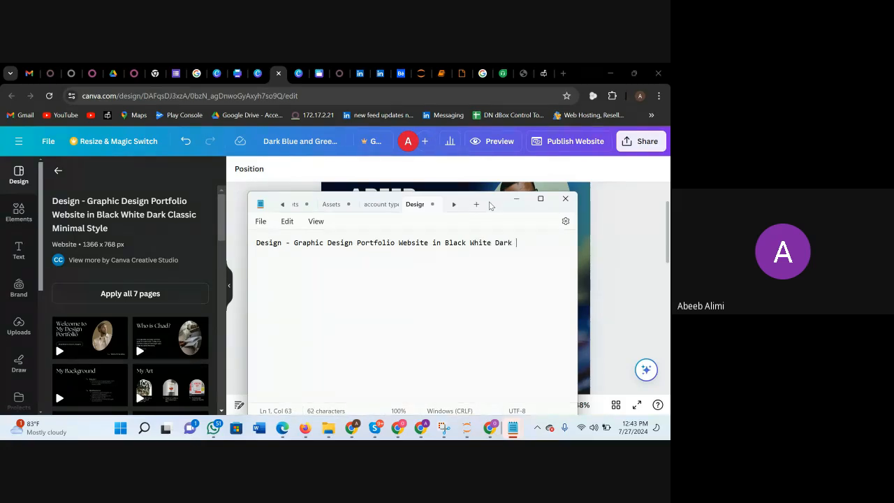
type("Classic Minimal Stype")
key("BackSpace")
key("BackSpace")
type("le")
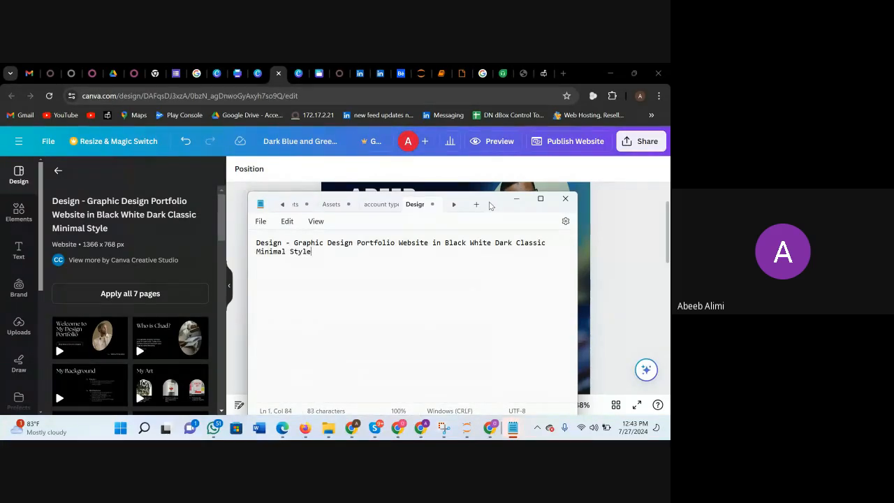
key("ctrl+a")
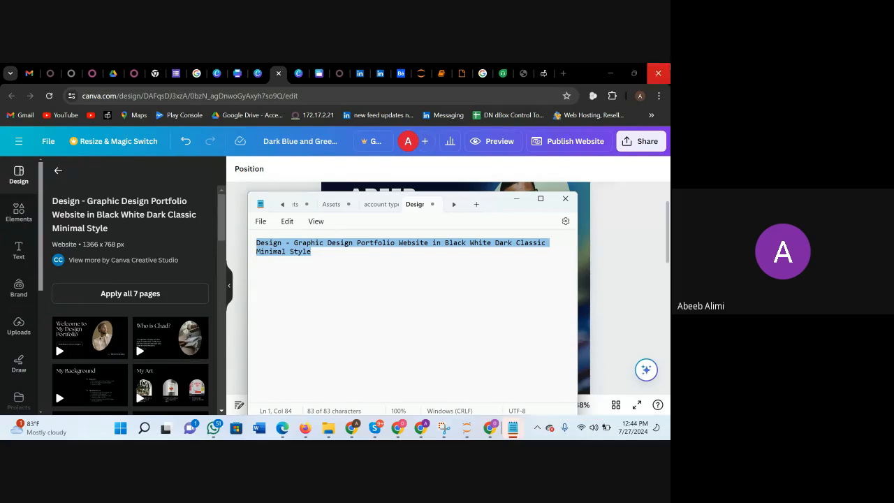
left_click(517, 204)
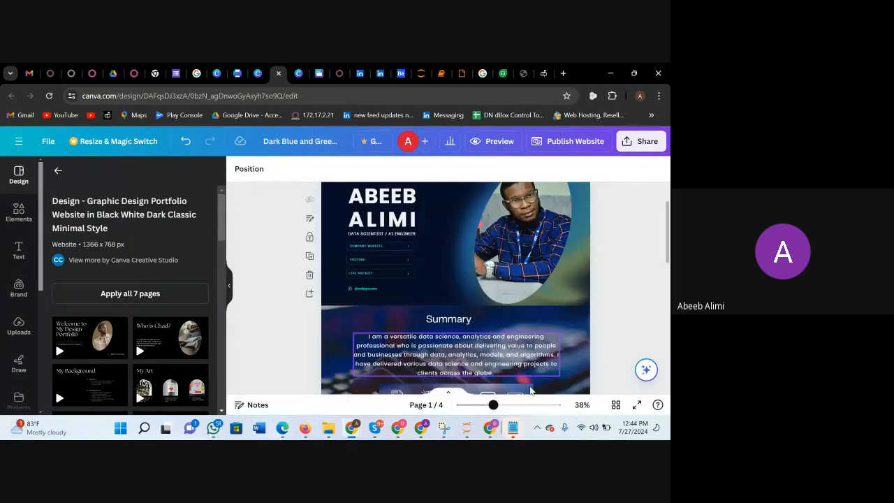
Return to the three-page website design, hide the template results and review the pages down to the quote page.
mouse_move(489, 425)
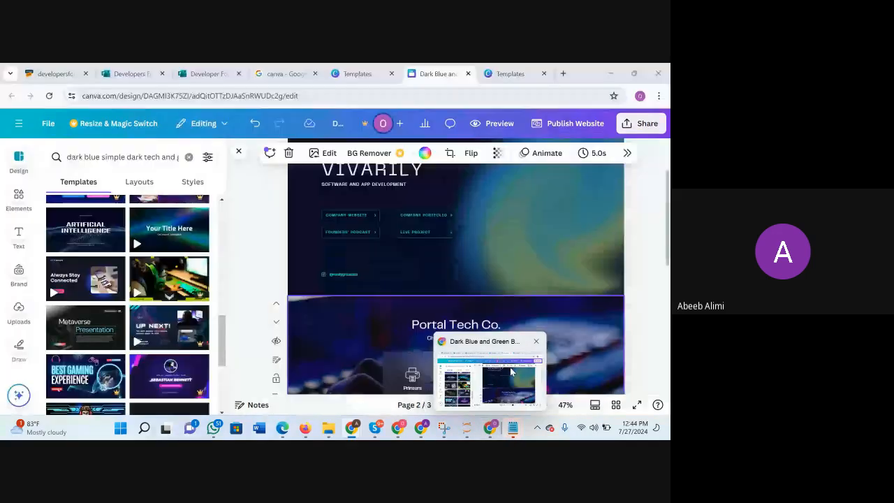
double_click(511, 369)
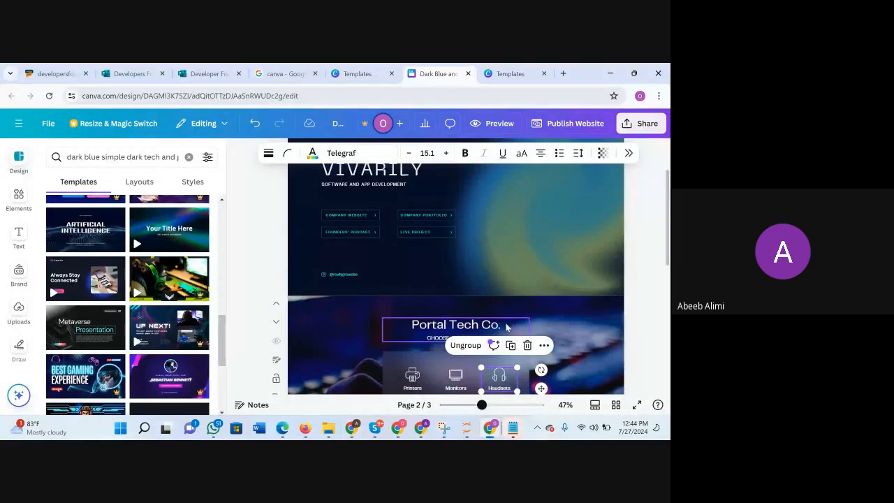
left_click(551, 285)
scroll(551, 286, "down", 3)
scroll(550, 285, "down", 3)
scroll(550, 285, "up", 3)
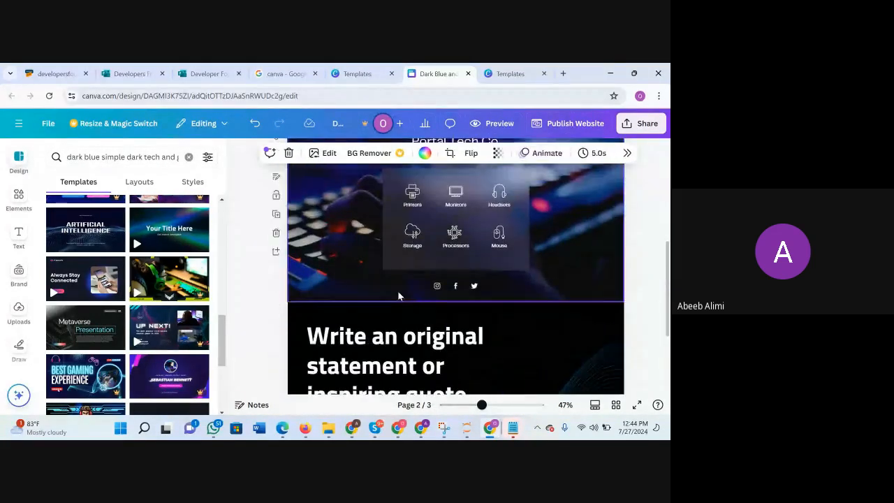
scroll(400, 279, "down", 1)
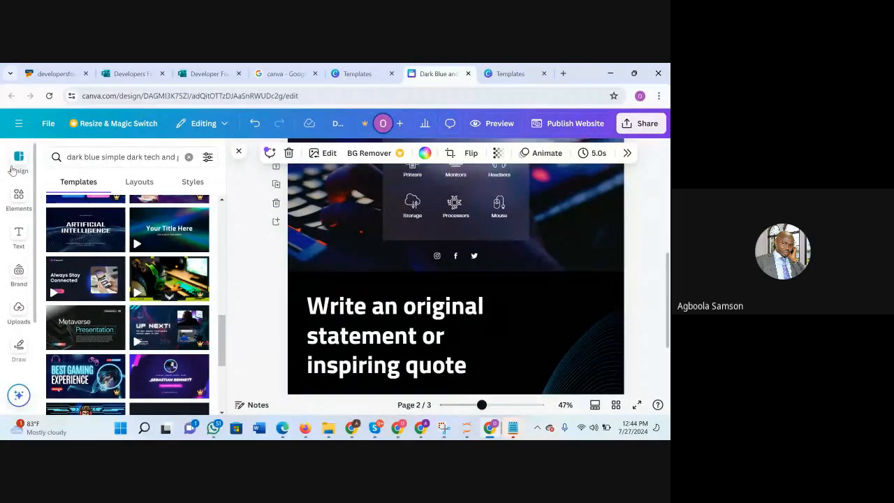
left_click(239, 152)
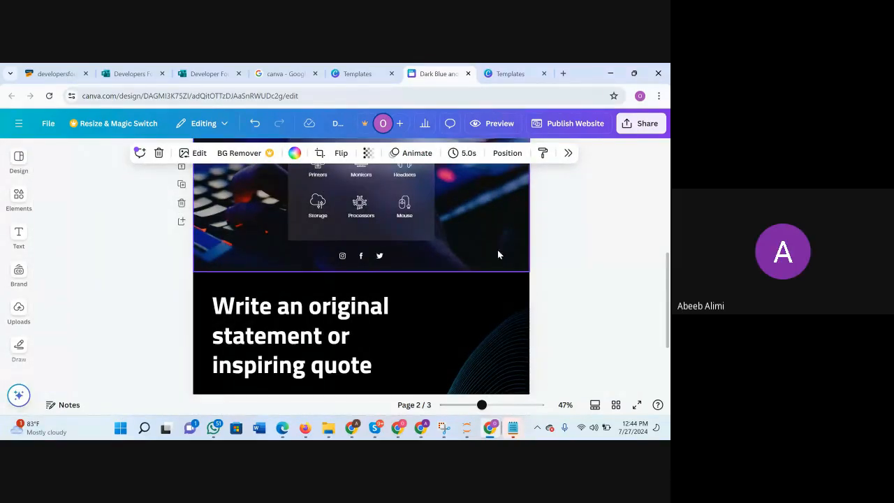
scroll(463, 303, "down", 2)
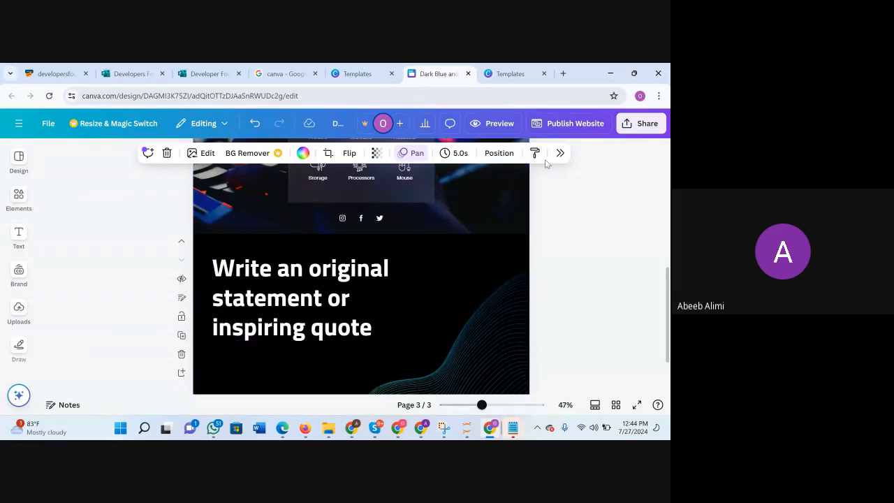
Try deleting the wave background image from the quote page, and undo the deletion.
left_click(166, 153)
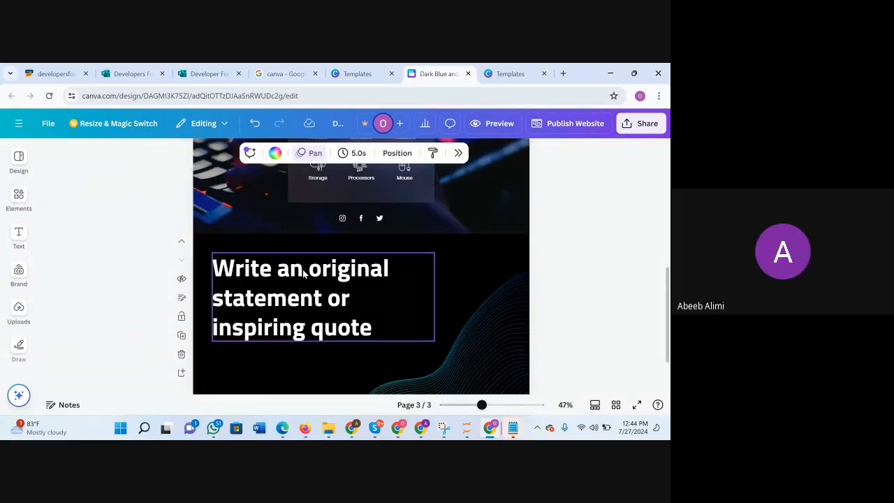
scroll(343, 274, "up", 10)
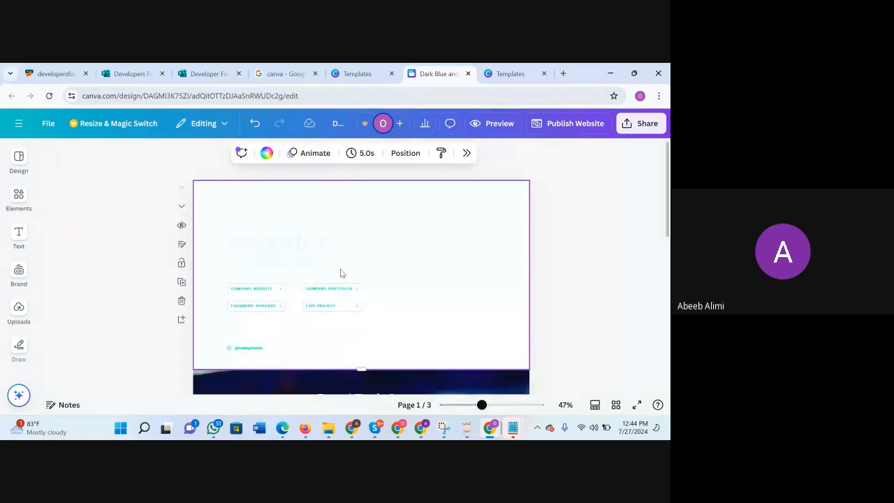
left_click(256, 124)
scroll(371, 244, "down", 10)
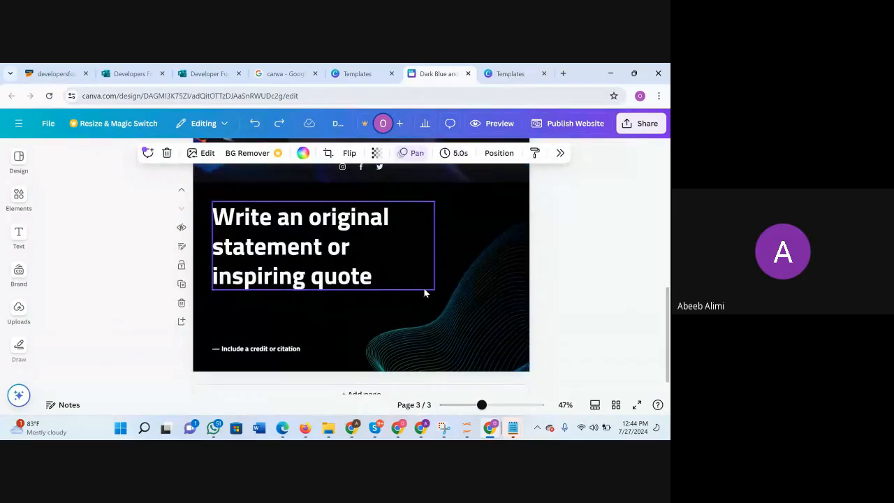
Delete the "Write an original statement or inspiring quote" page and add a blank page after the Portal Tech Co. page.
left_click(424, 289)
left_click(475, 228)
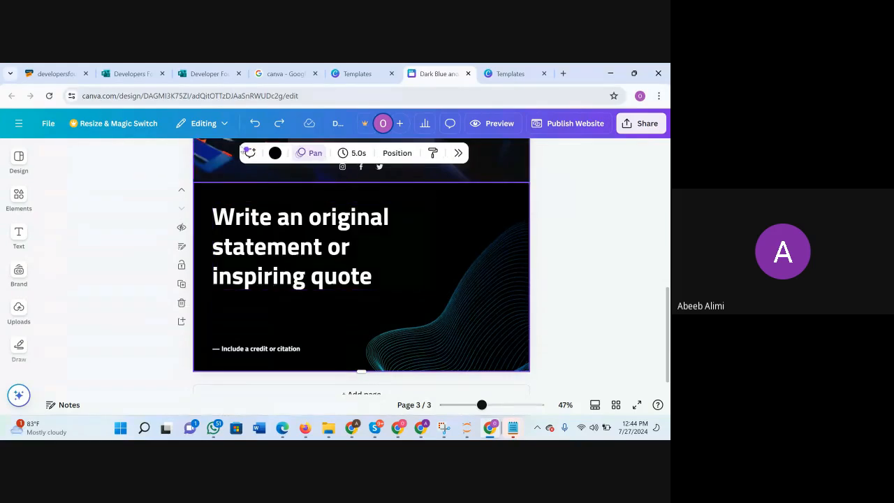
left_click(182, 303)
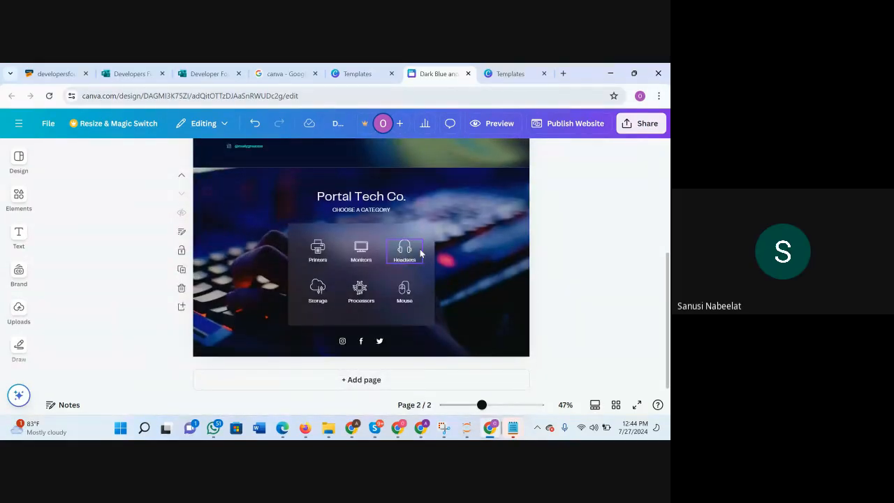
left_click(356, 382)
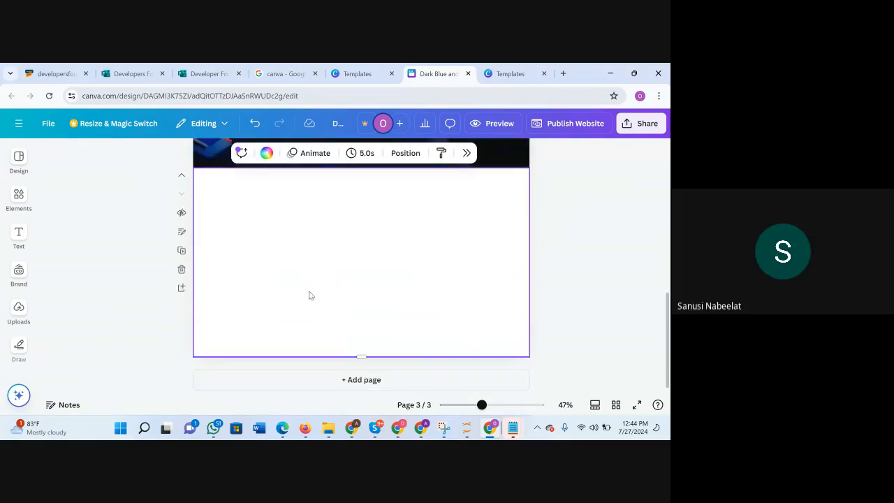
scroll(401, 256, "up", 1)
scroll(401, 255, "down", 1)
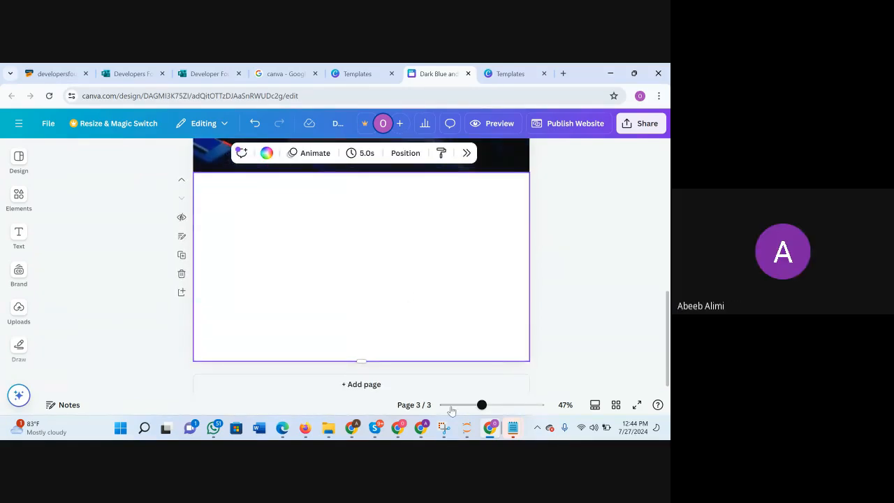
Raise the computer's speaker volume and return to the website design.
scroll(414, 310, "up", 1)
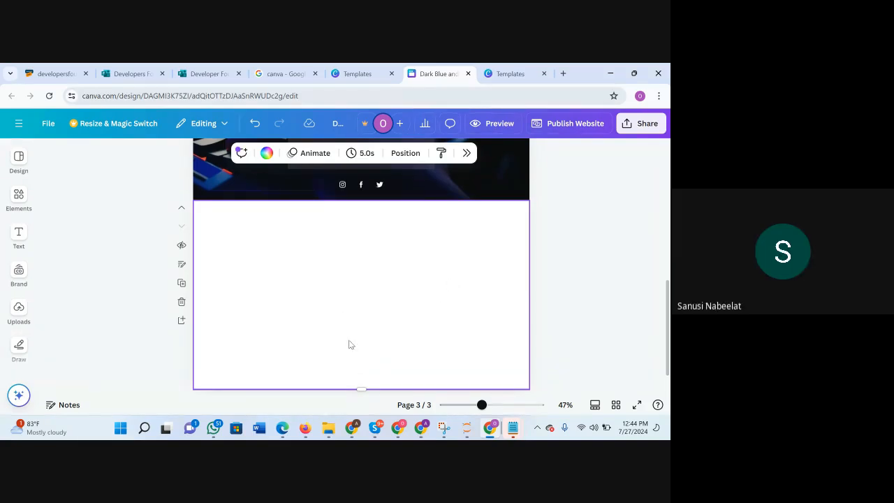
left_click(592, 426)
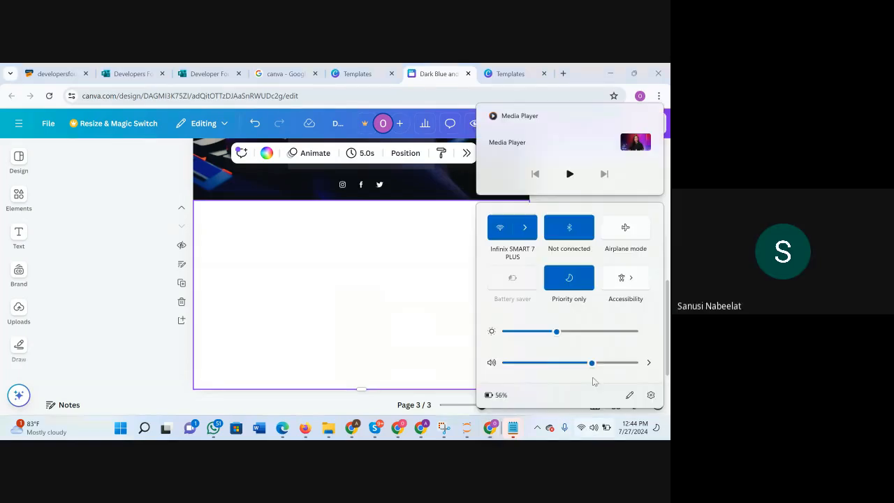
left_click_drag(593, 363, 635, 362)
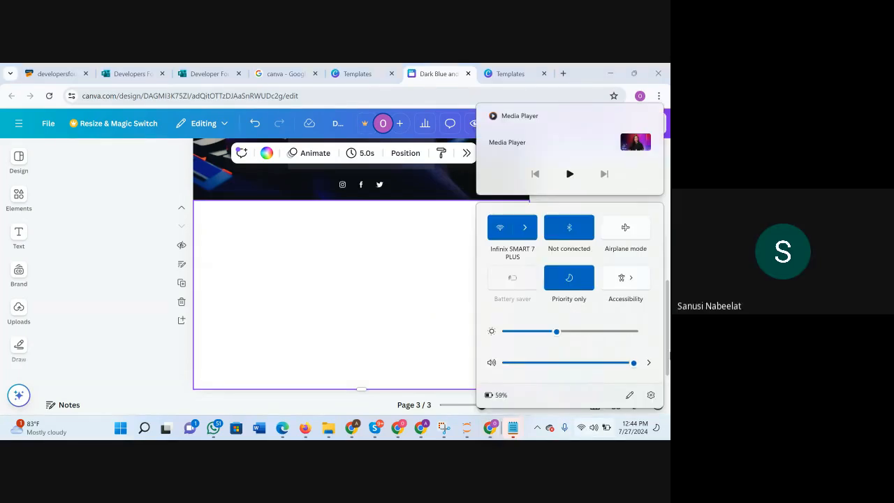
left_click(139, 339)
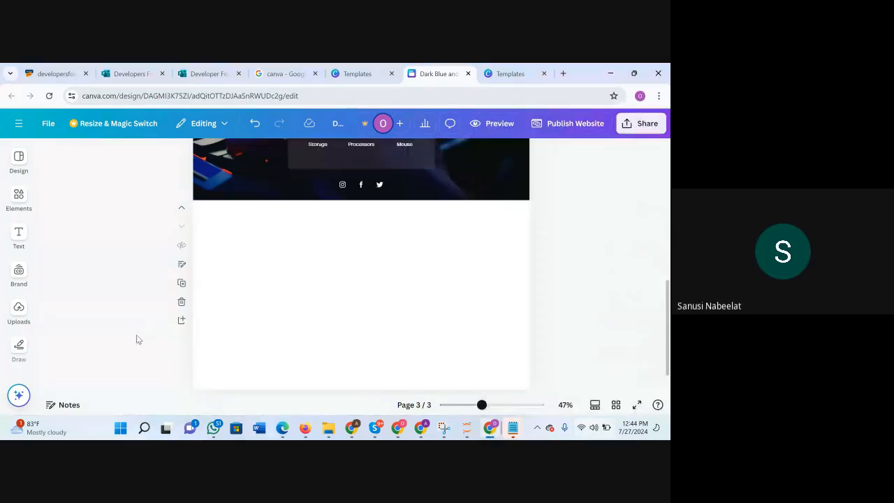
left_click(343, 326)
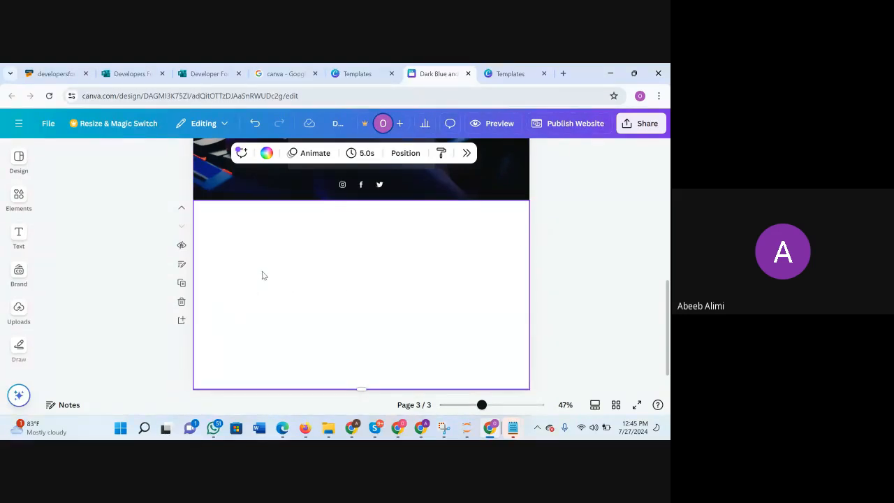
scroll(302, 342, "up", 2)
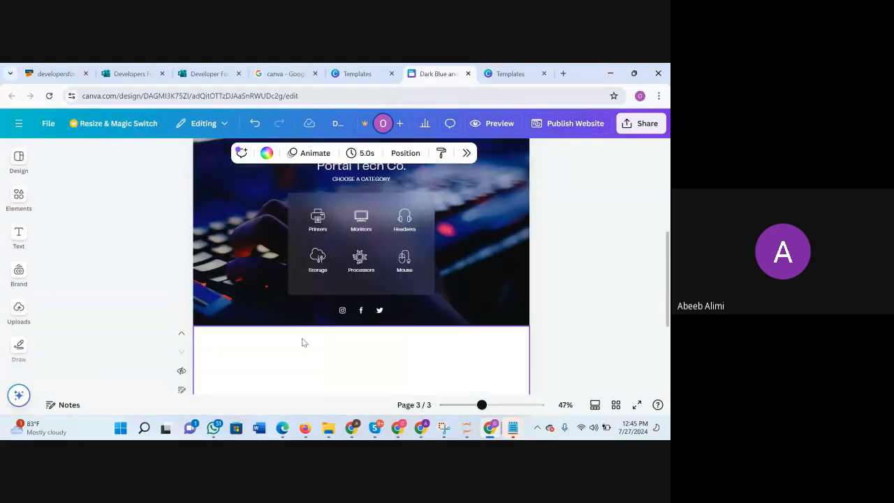
left_click(205, 247)
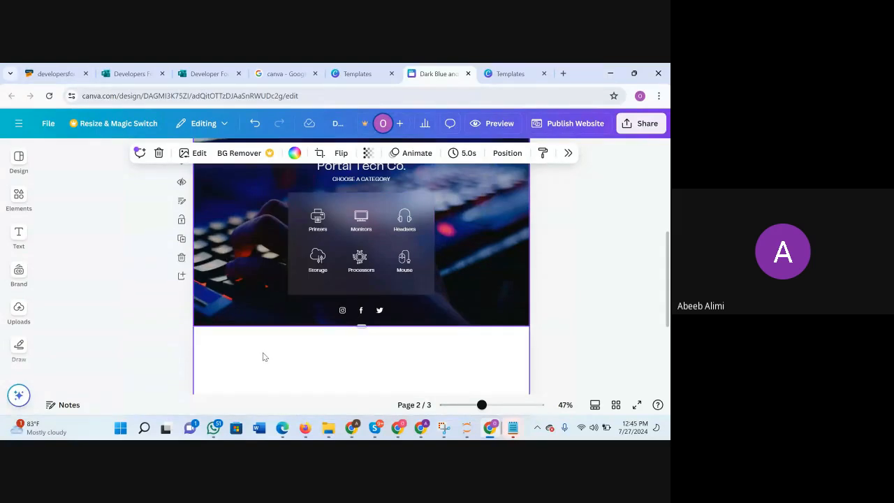
scroll(265, 351, "down", 1)
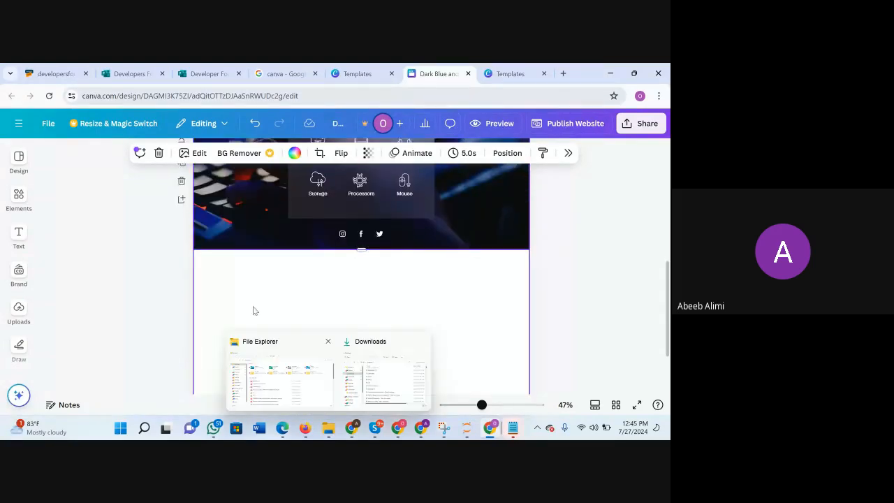
left_click(225, 296)
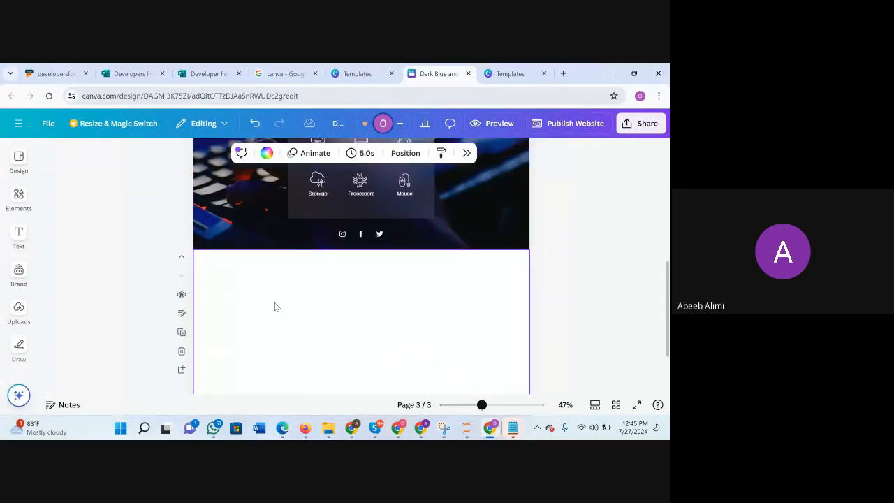
scroll(307, 333, "down", 1)
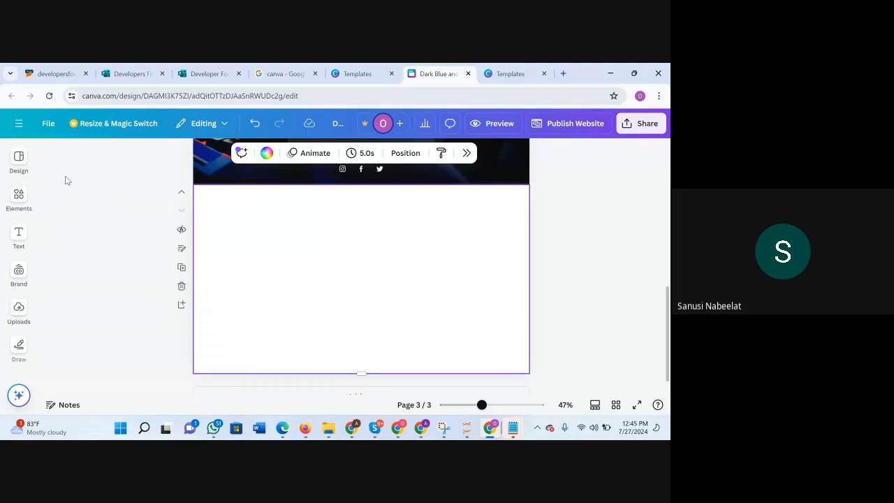
mouse_move(9, 199)
left_click(101, 182)
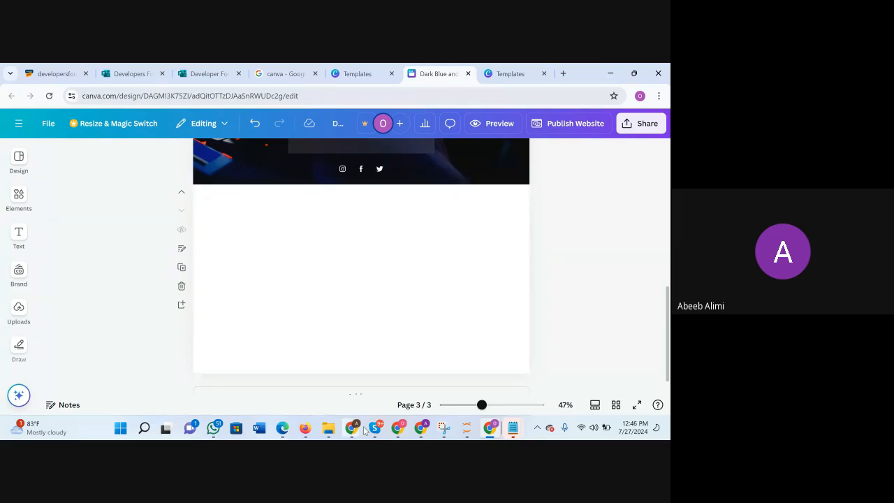
mouse_move(364, 433)
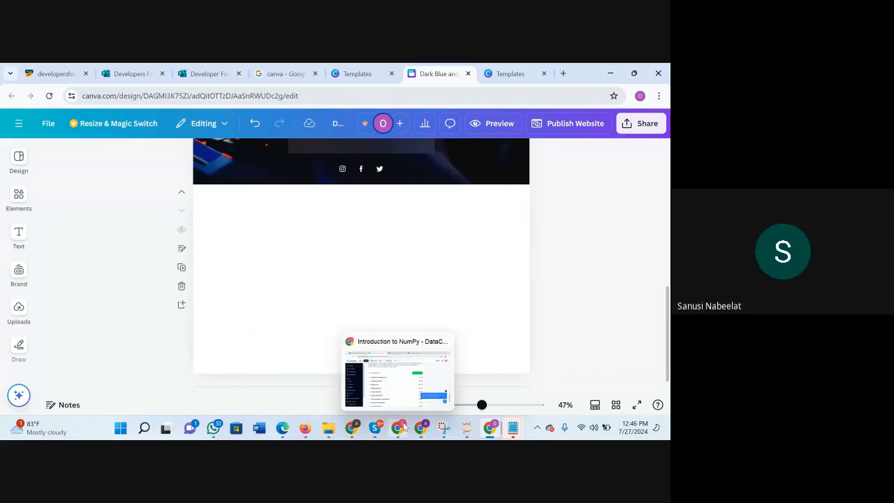
mouse_move(418, 429)
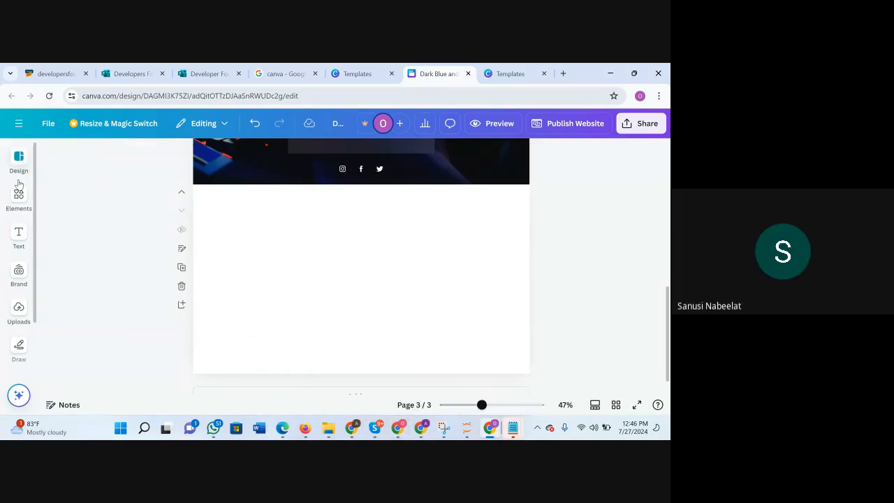
Replace the previous template search with "Design - Graphic Design Portfolio Website in Black White Dark Classic Minimal Style".
left_click(19, 159)
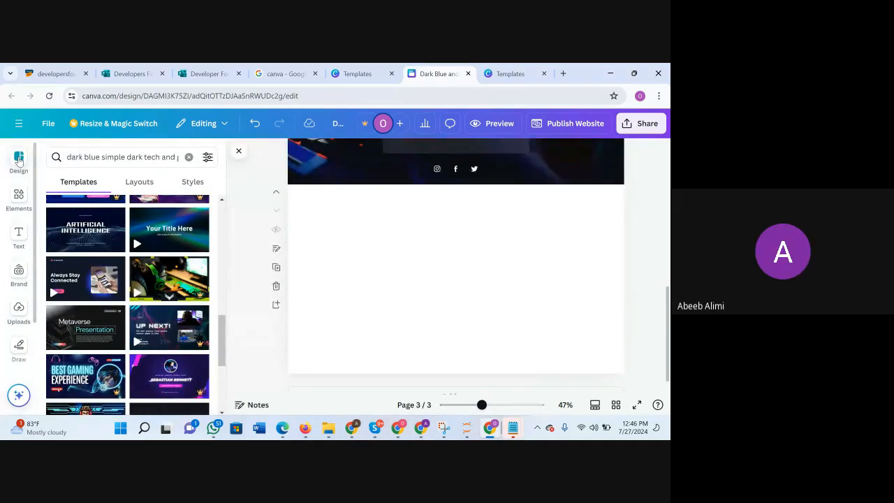
left_click(189, 156)
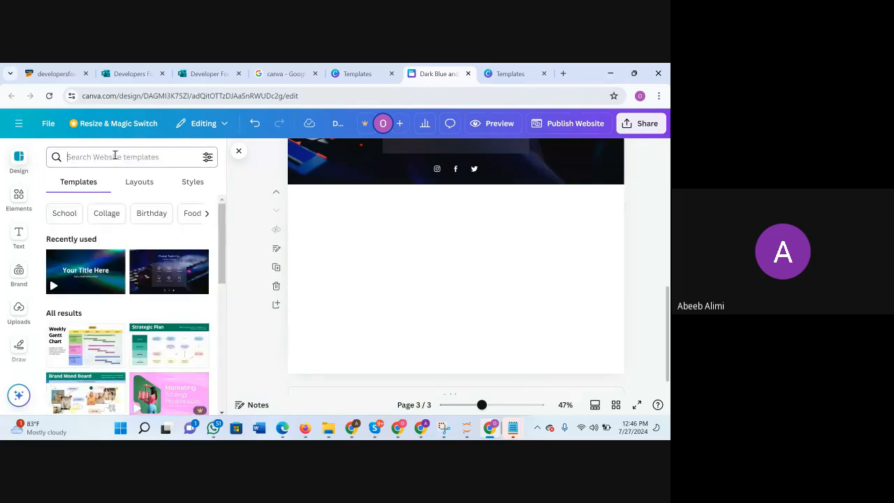
type("Design - Graphic Design Portfolio Website in Black White Dark Classic Minimal Style")
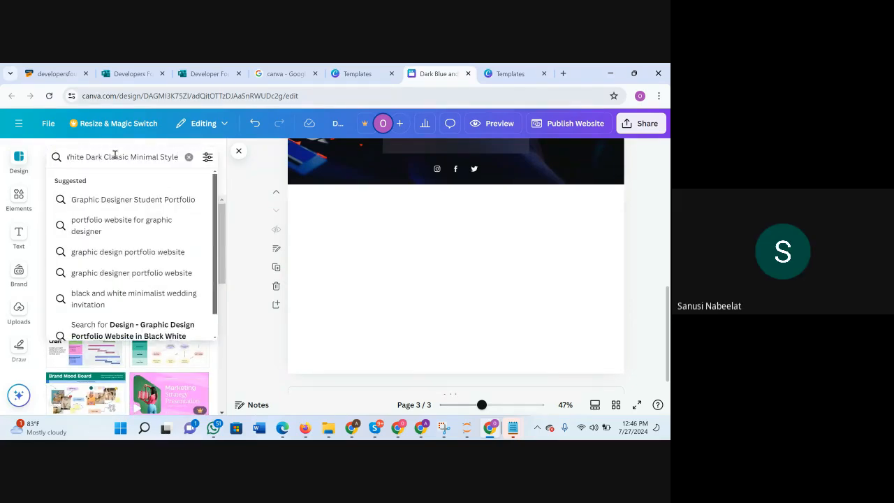
key("Return")
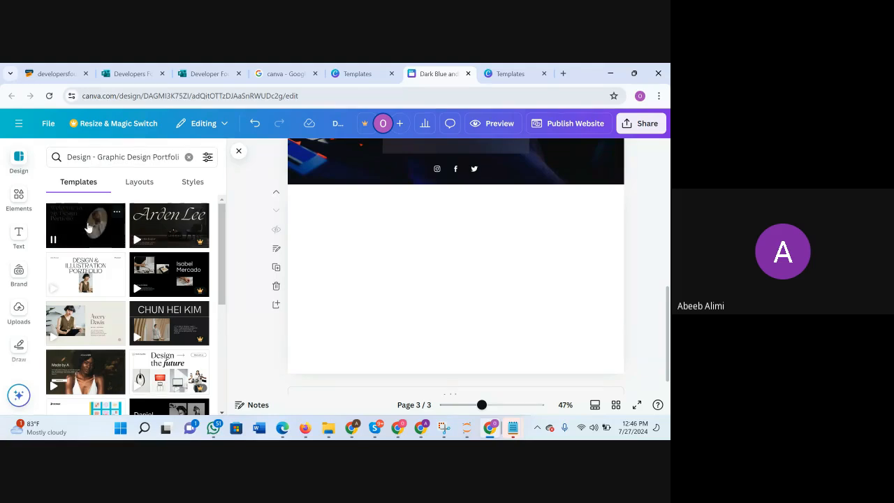
Apply the "Welcome to My Design Portfolio" page of the black Graphic Design Portfolio Website template to the blank third page.
left_click(481, 249)
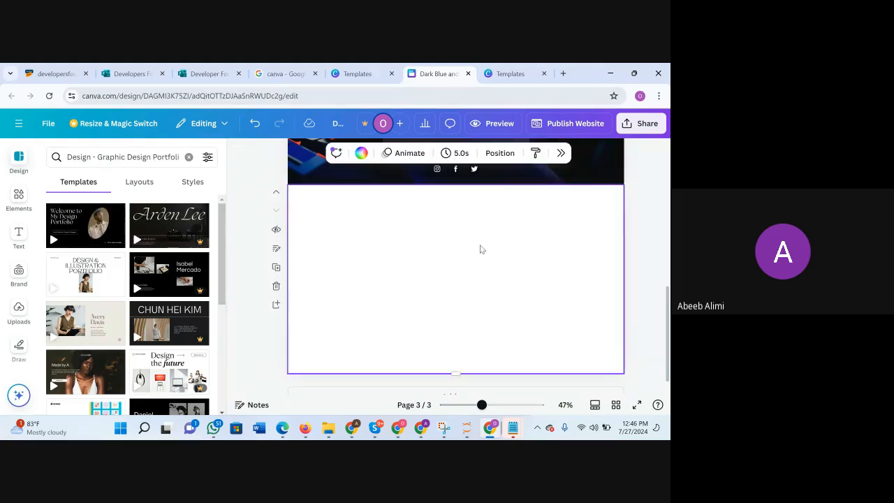
left_click(75, 228)
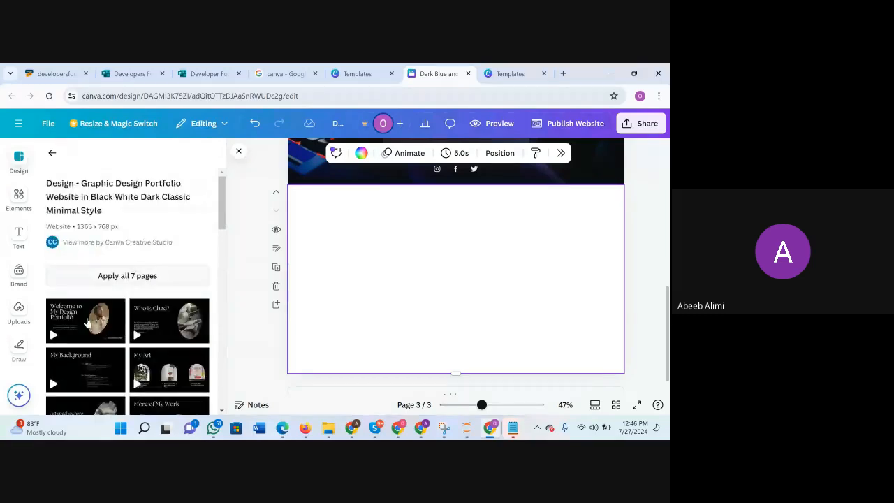
scroll(87, 321, "down", 1)
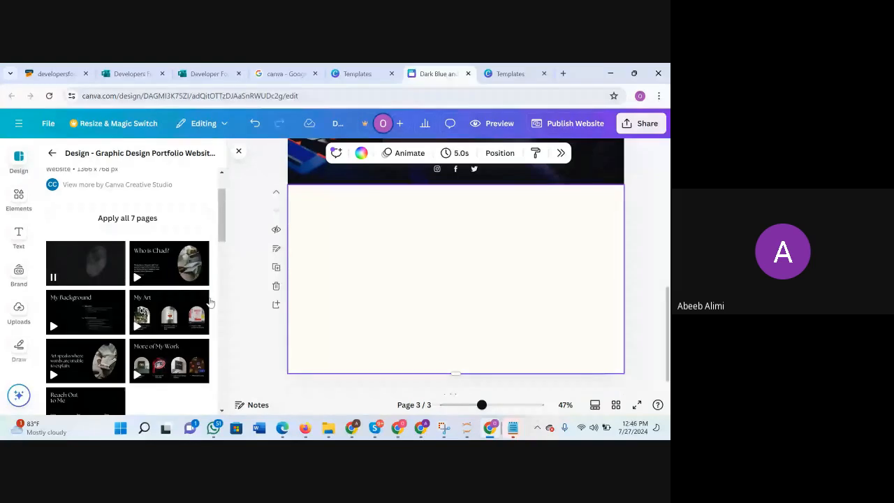
left_click(81, 264)
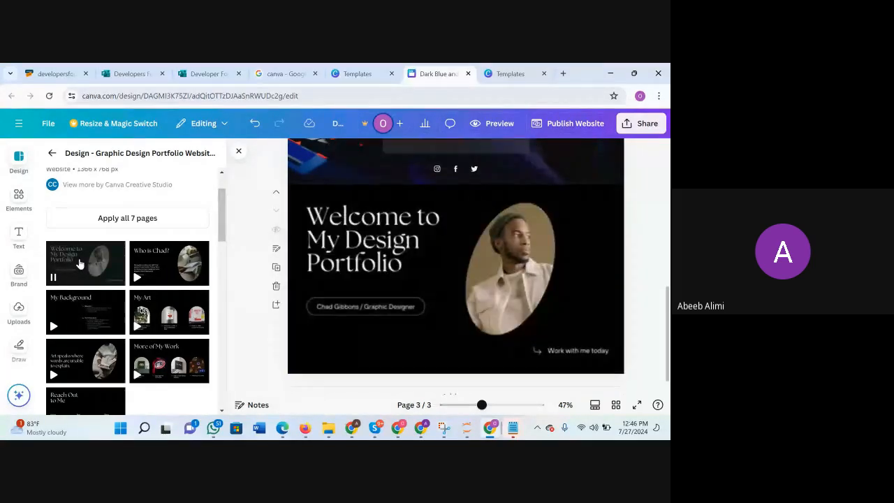
scroll(493, 218, "up", 2)
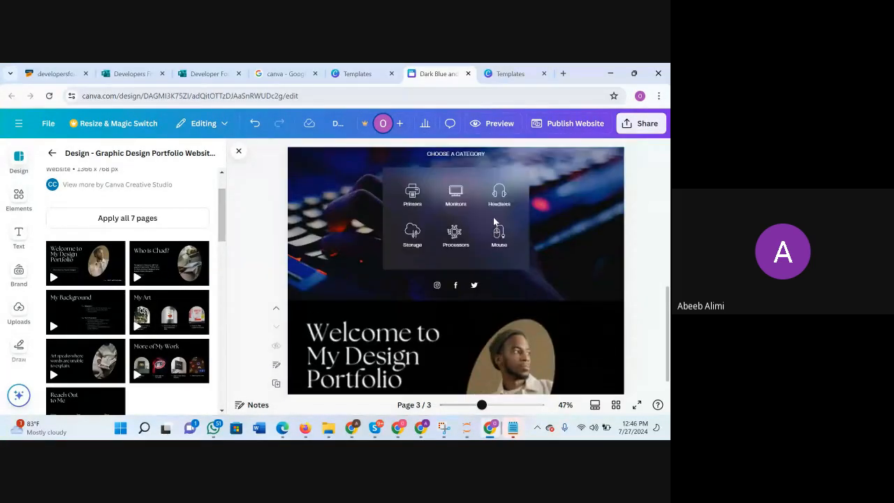
scroll(493, 217, "down", 2)
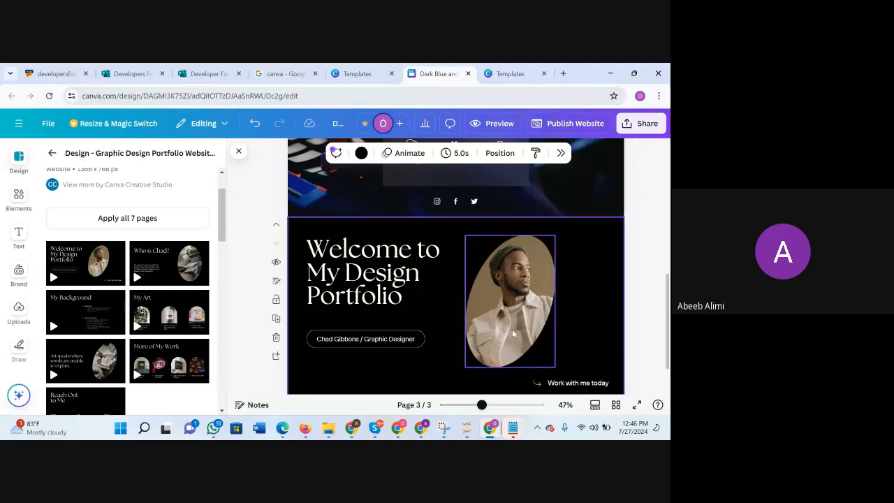
Move the oval portrait from the "Welcome to My Design Portfolio" page up to the VIVARILY page.
left_click(538, 303)
left_click_drag(539, 302, 539, 218)
scroll(529, 316, "down", 1)
scroll(528, 319, "up", 1)
scroll(537, 219, "up", 3)
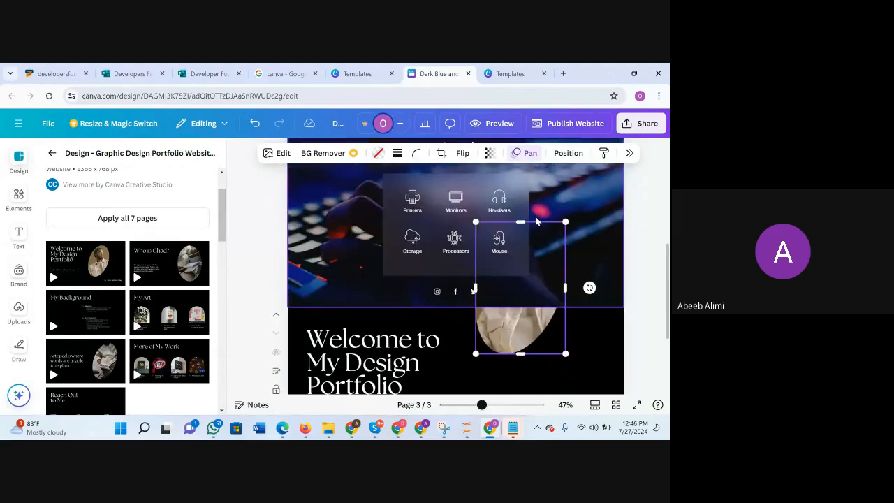
left_click_drag(535, 381, 506, 239)
scroll(505, 240, "up", 3)
left_click_drag(502, 350, 573, 233)
Enlarge the oval portrait to nearly the full height of the VIVARILY page and place it near the page's right edge.
left_click_drag(512, 299, 492, 329)
scroll(524, 272, "up", 1)
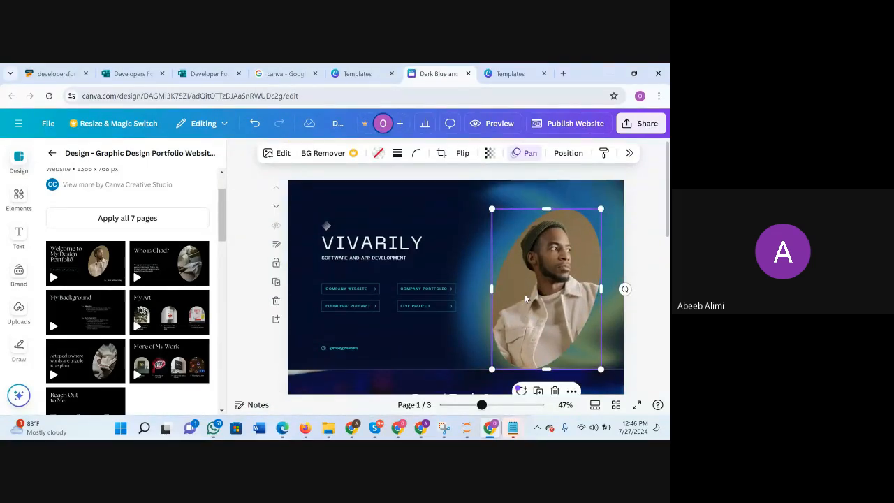
left_click_drag(526, 299, 535, 278)
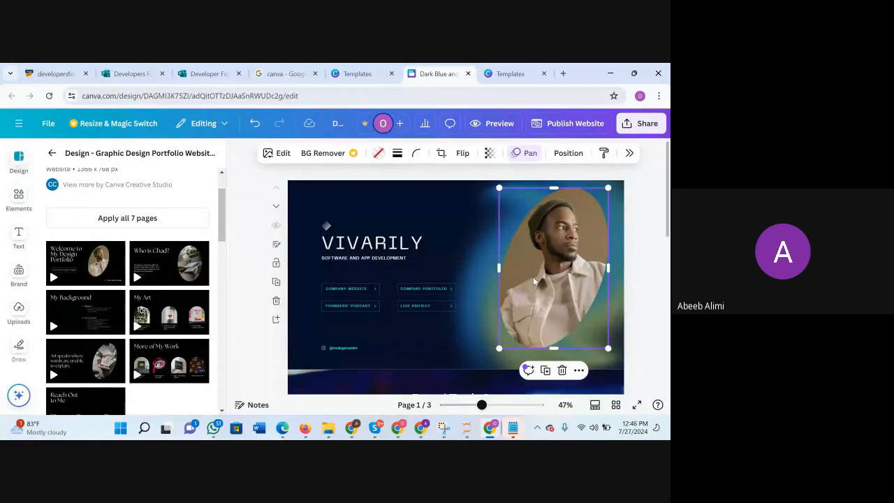
left_click_drag(498, 350, 488, 363)
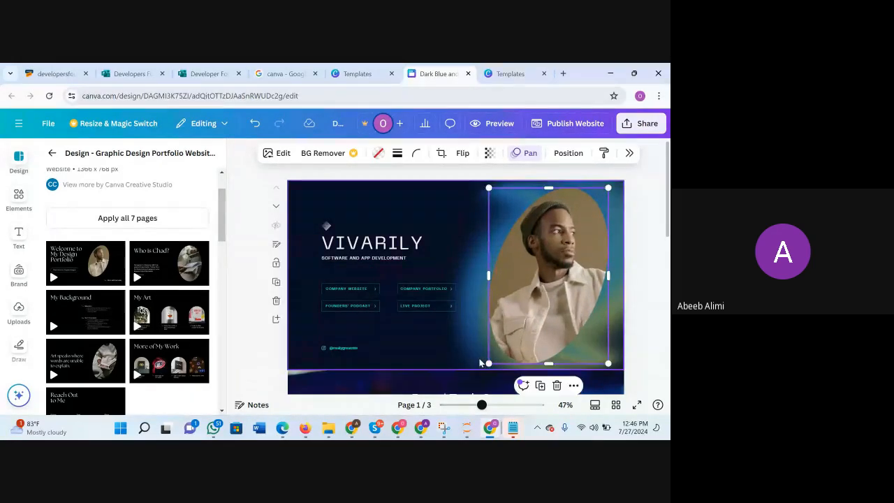
left_click(631, 265)
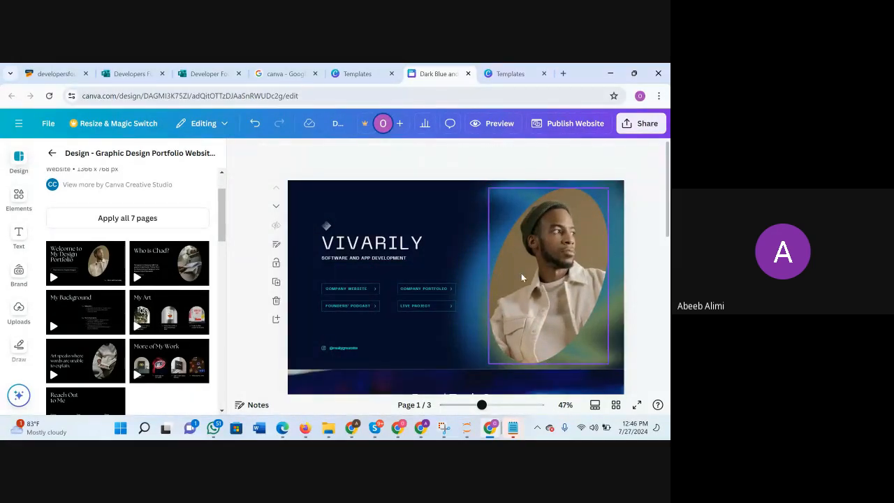
scroll(485, 275, "down", 3)
scroll(555, 236, "up", 1)
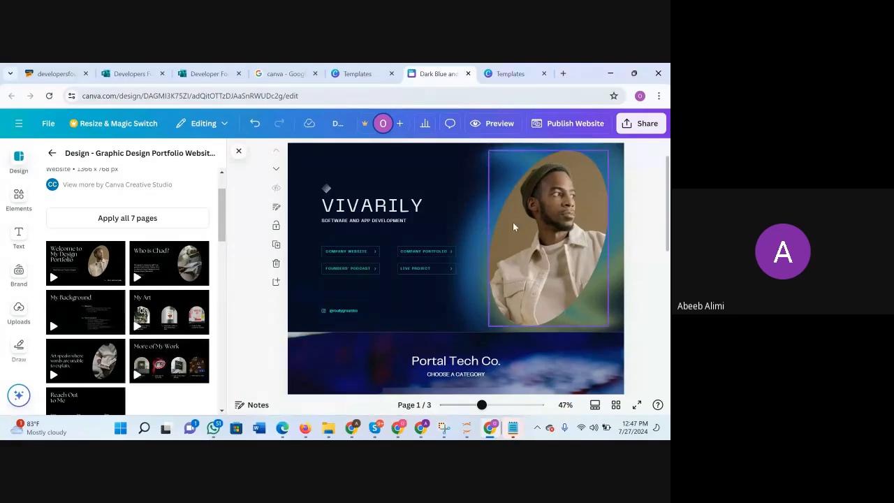
scroll(511, 246, "up", 1)
scroll(511, 246, "down", 1)
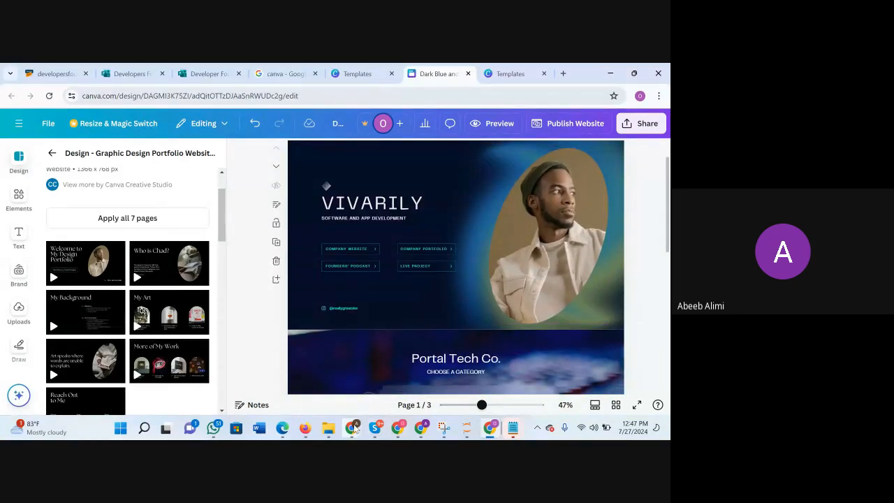
Switch to the Downloads folder in File Explorer and move its window clear of the portrait on the VIVARILY page.
mouse_move(328, 427)
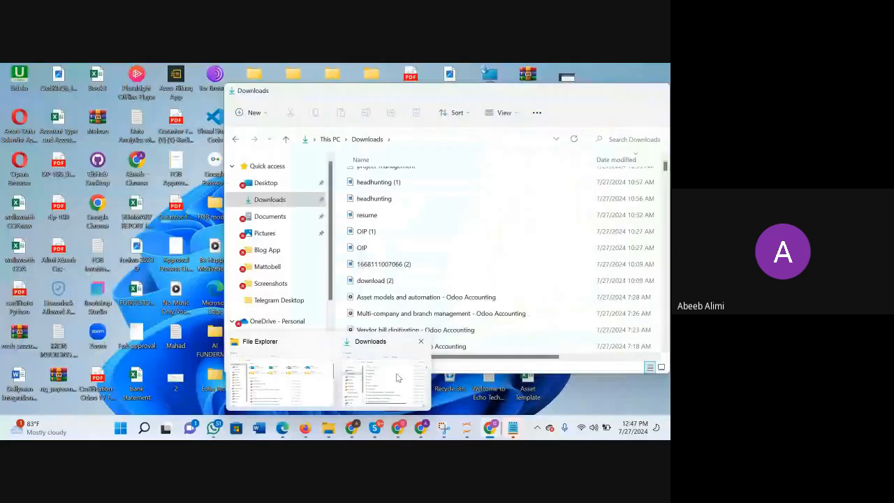
left_click(380, 374)
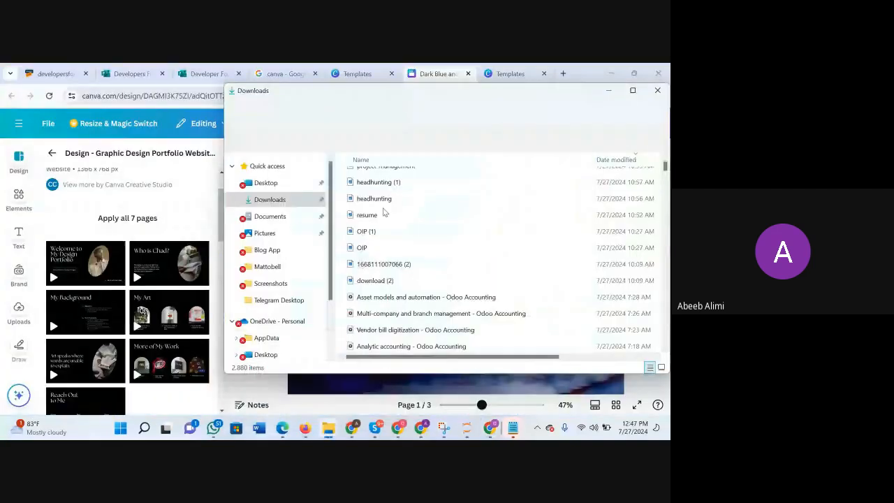
scroll(450, 187, "up", 2)
scroll(450, 187, "down", 3)
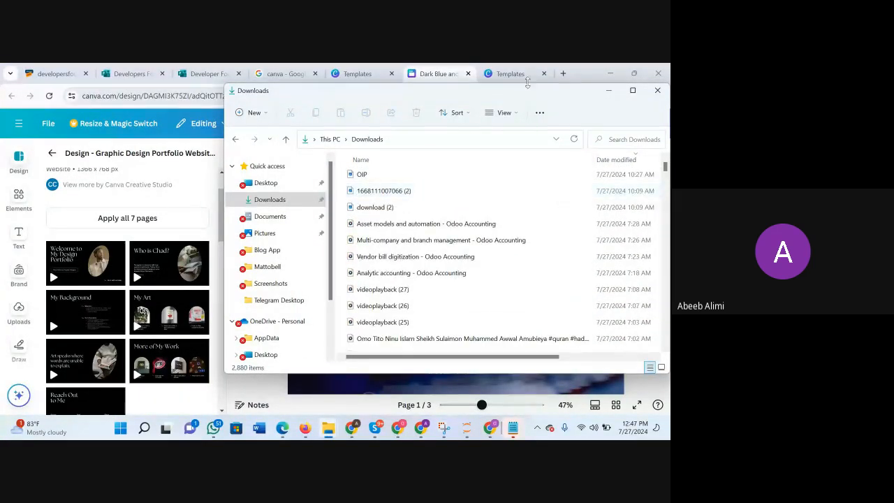
left_click_drag(544, 93, 331, 98)
scroll(195, 277, "up", 3)
scroll(195, 277, "down", 1)
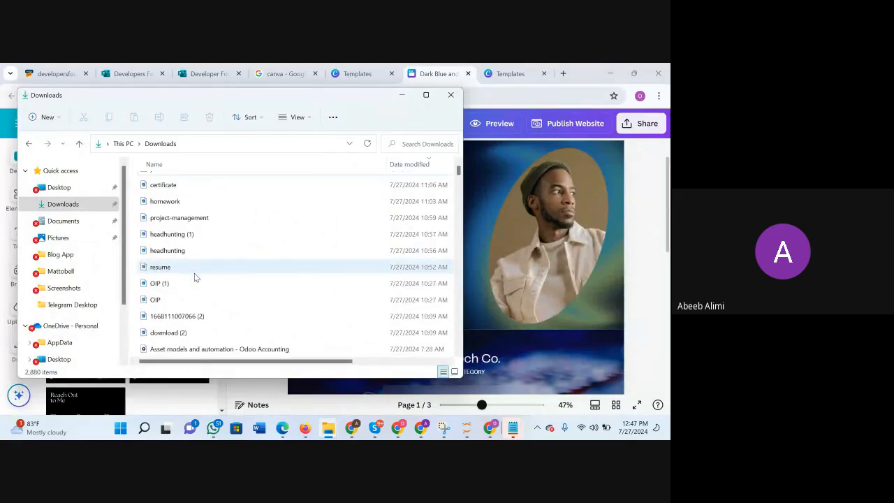
scroll(194, 278, "down", 1)
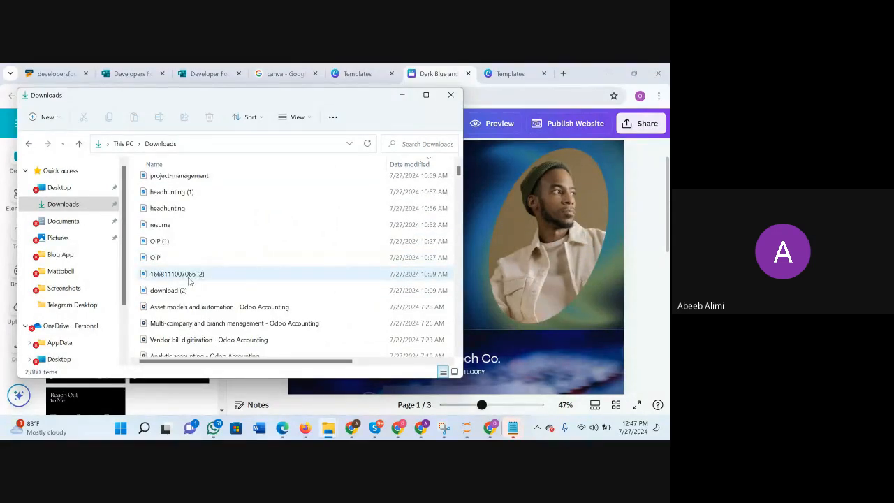
left_click(189, 276)
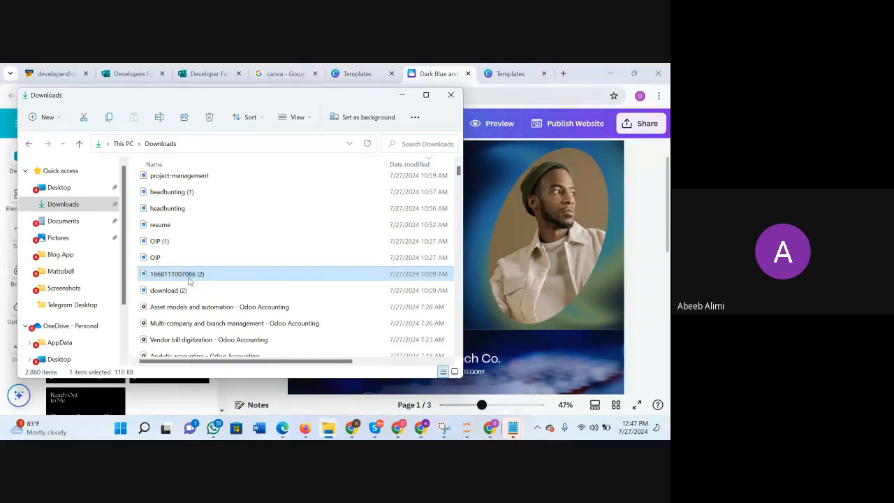
double_click(187, 275)
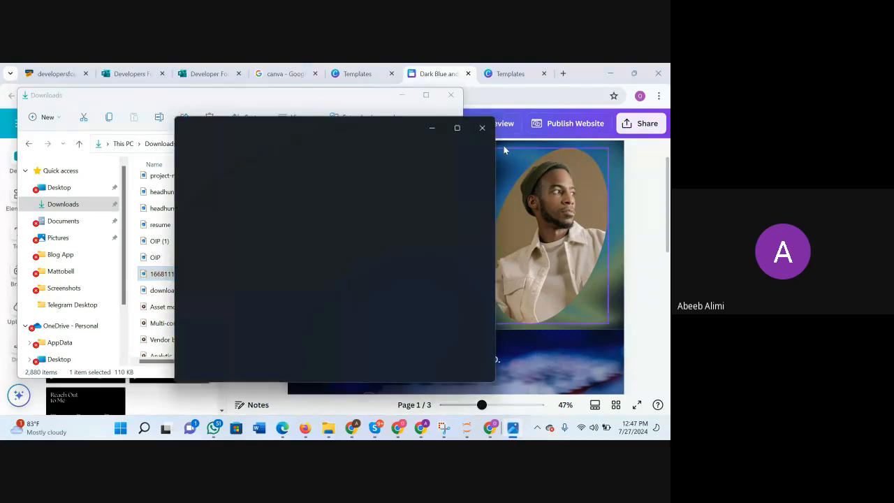
left_click(484, 128)
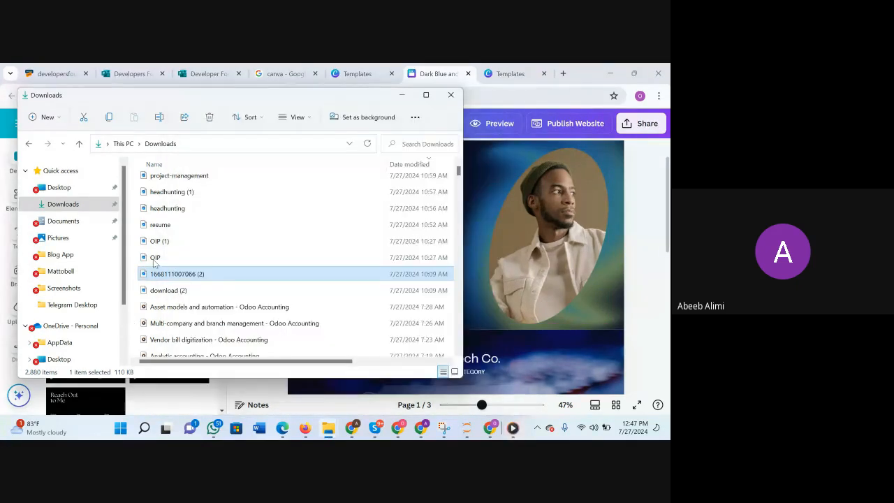
left_click_drag(183, 278, 205, 288)
left_click(336, 104)
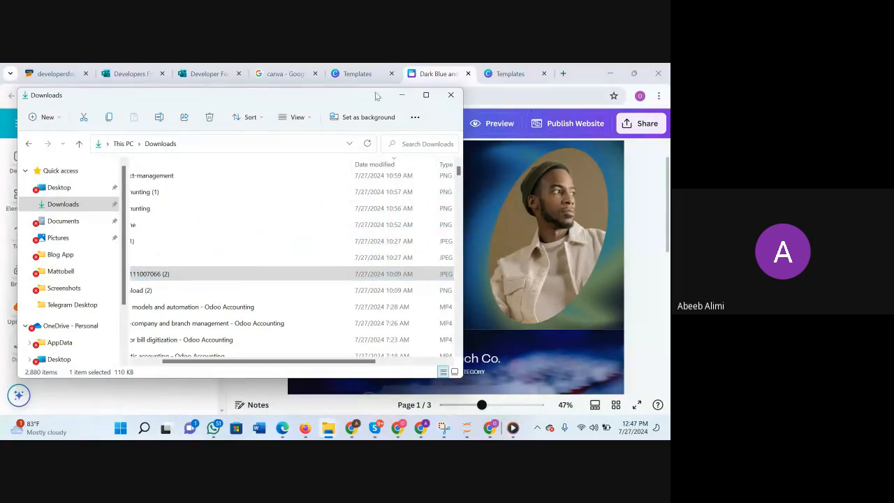
left_click_drag(332, 104, 551, 98)
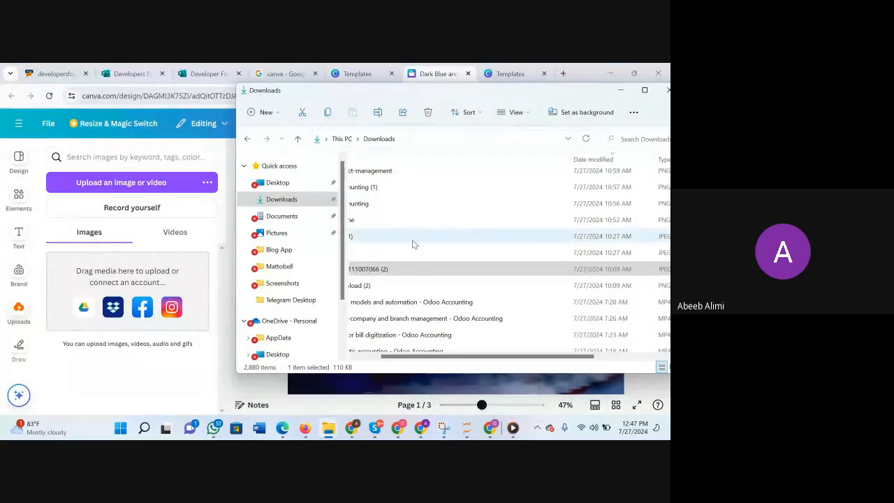
scroll(414, 244, "left", 1)
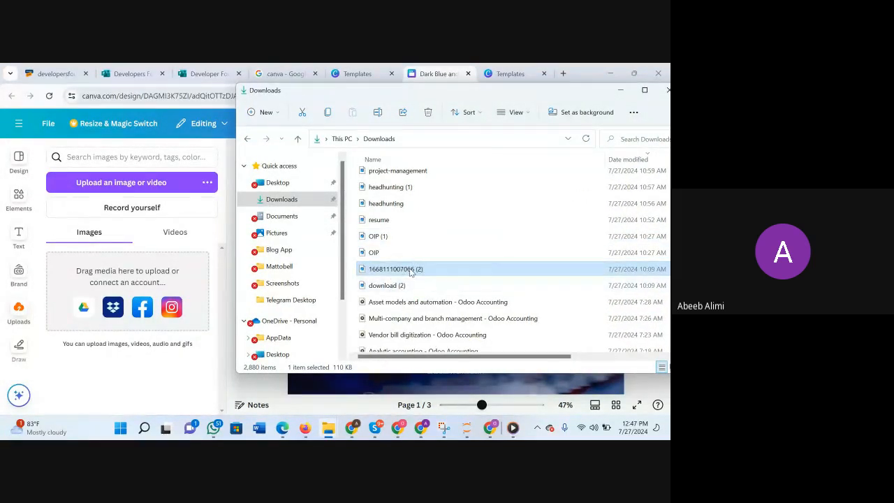
left_click_drag(413, 272, 90, 235)
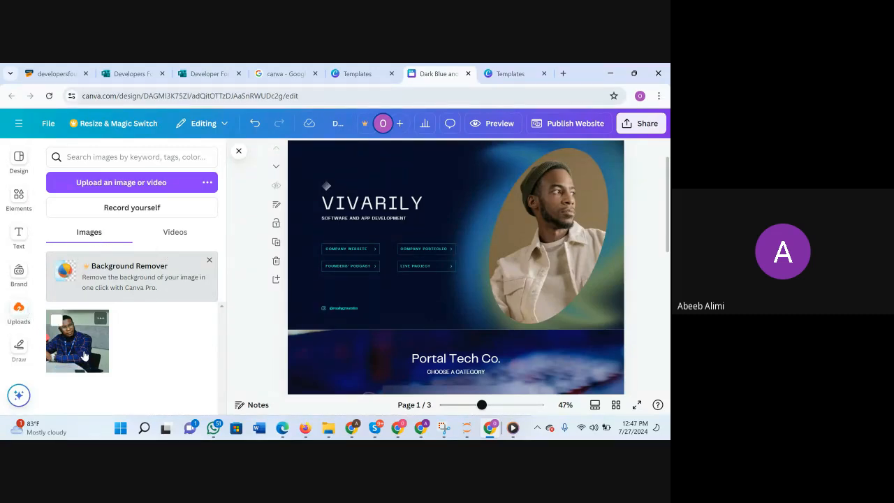
Add the uploaded photo to the VIVARILY page and replace the picture in the oval frame with it.
scroll(532, 206, "down", 2)
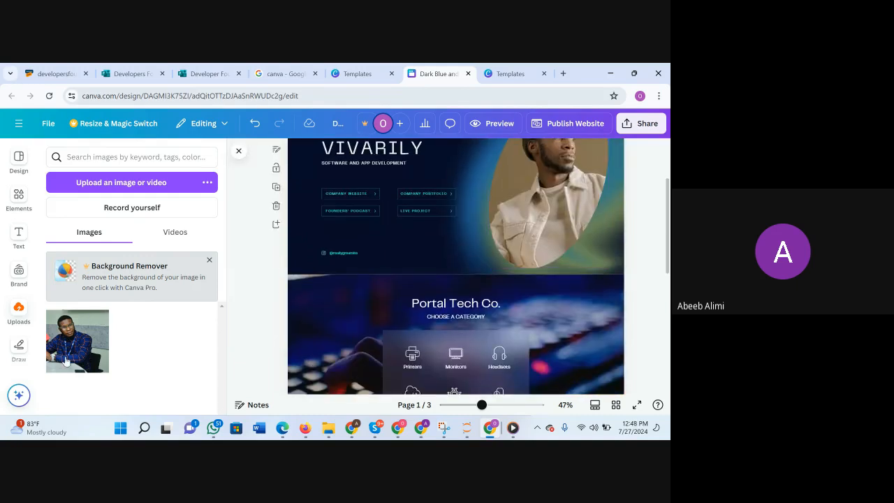
left_click_drag(86, 344, 432, 192)
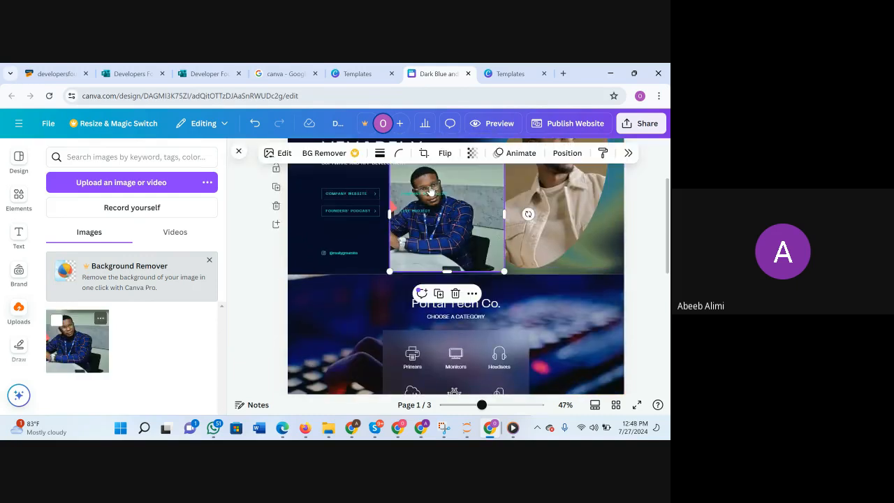
scroll(503, 187, "up", 3)
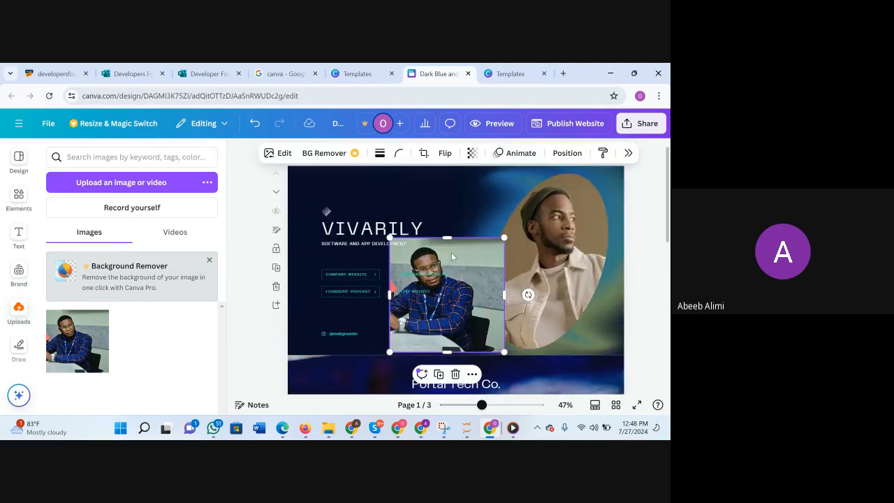
left_click_drag(460, 250, 565, 223)
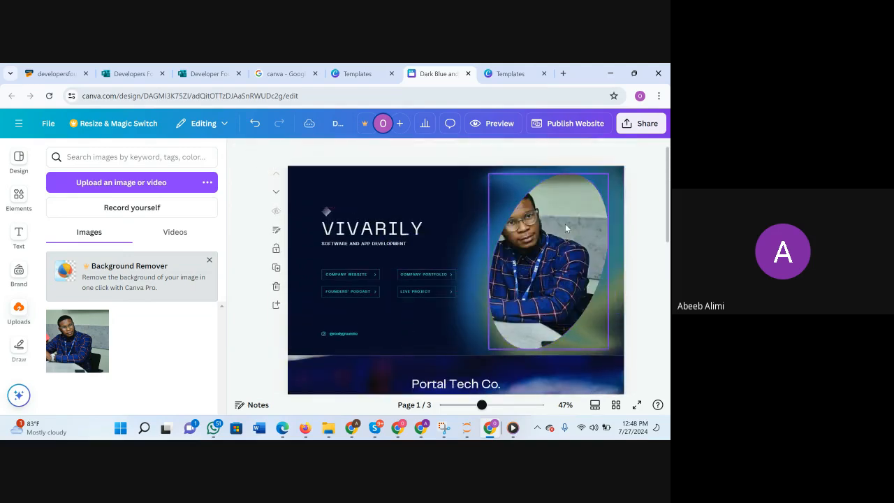
Shift the photo to the right within the oval frame's crop so the man's face sits near the middle.
left_click(538, 260)
double_click(536, 255)
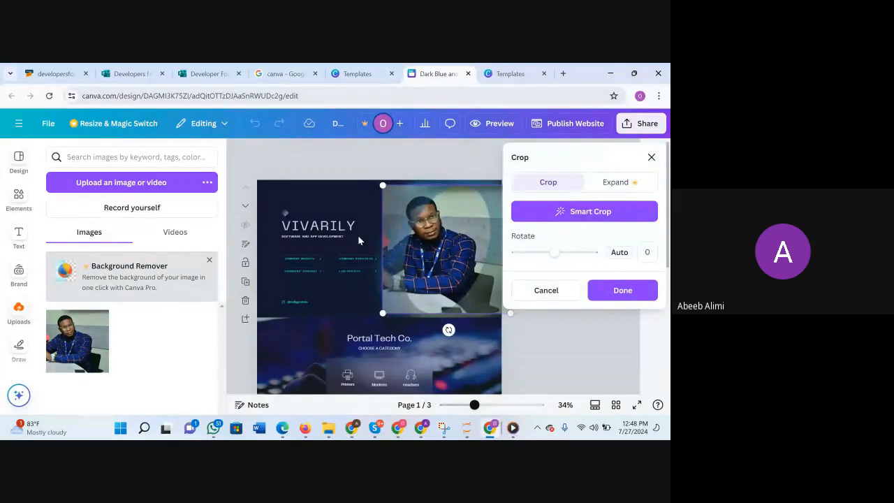
left_click(651, 157)
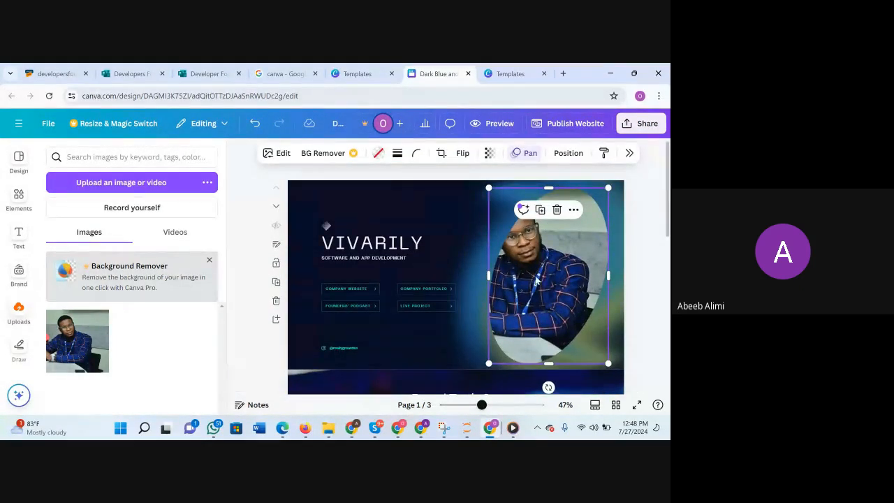
double_click(531, 273)
left_click_drag(446, 253, 478, 263)
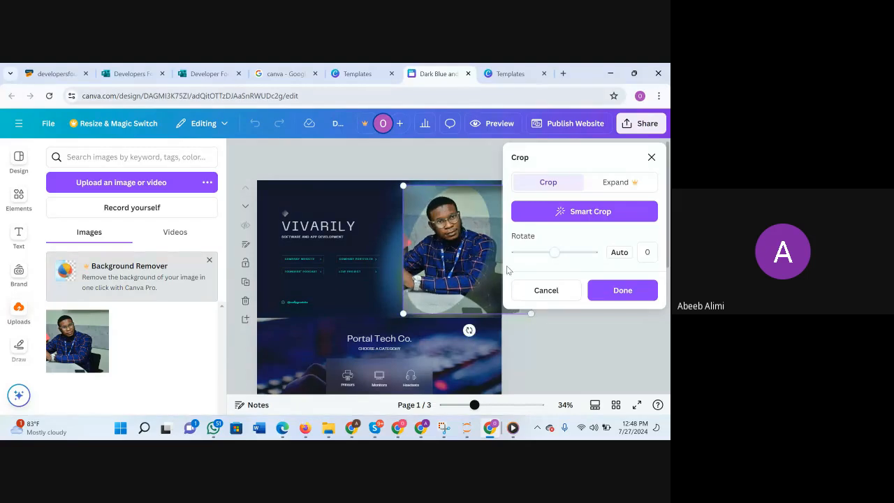
left_click(652, 158)
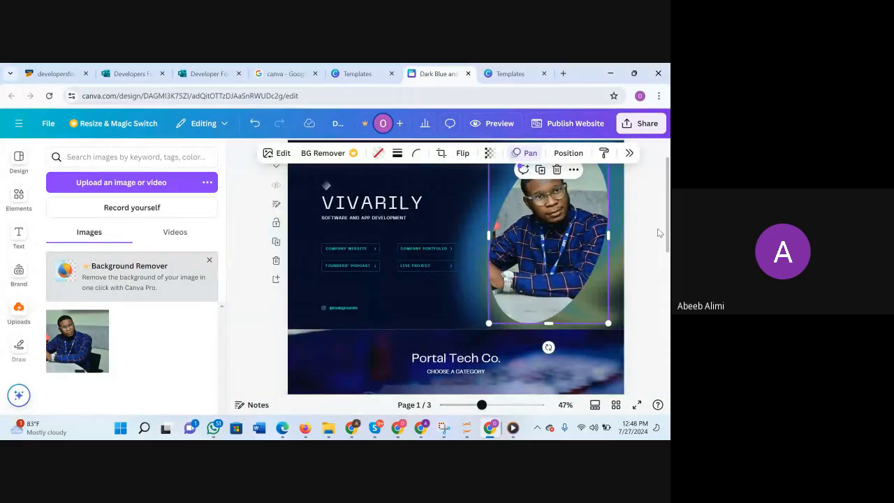
left_click(649, 234)
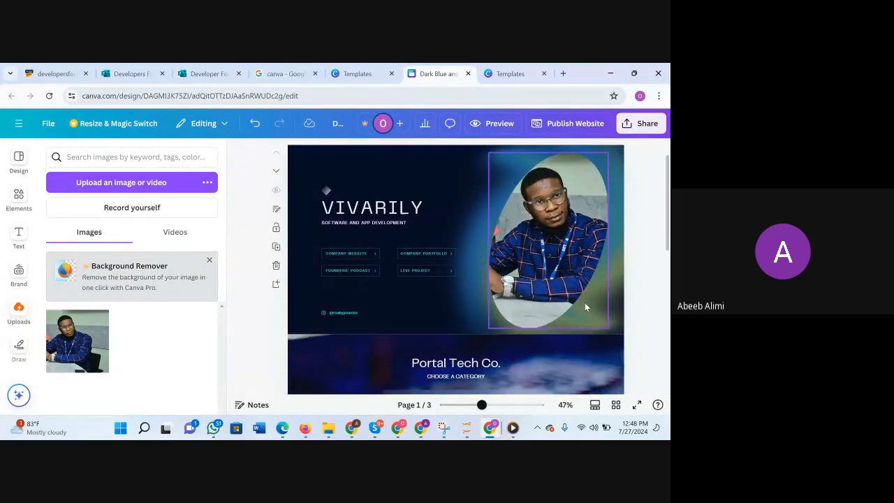
Replace the VIVARILY heading with the portfolio owner's full name in capitals.
double_click(368, 210)
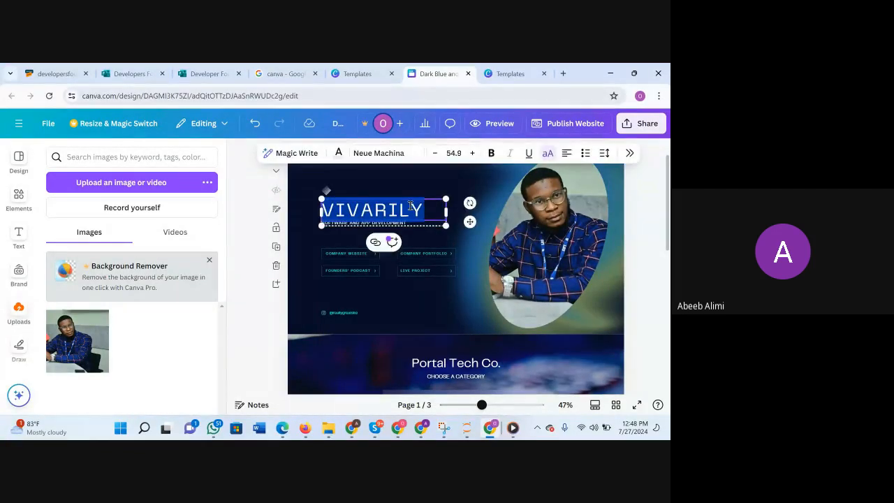
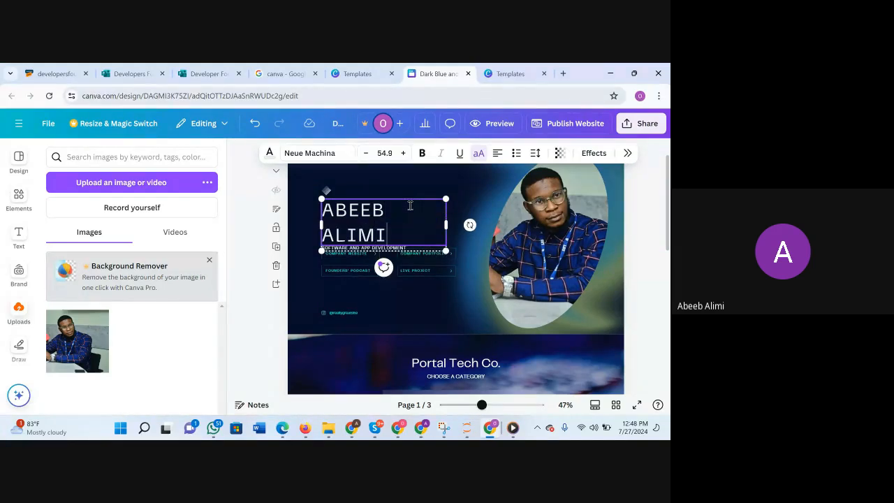
left_click(468, 286)
Ungroup the name heading from the "Software and App Development" subtitle and move the heading slightly up and to the right.
left_click(371, 228)
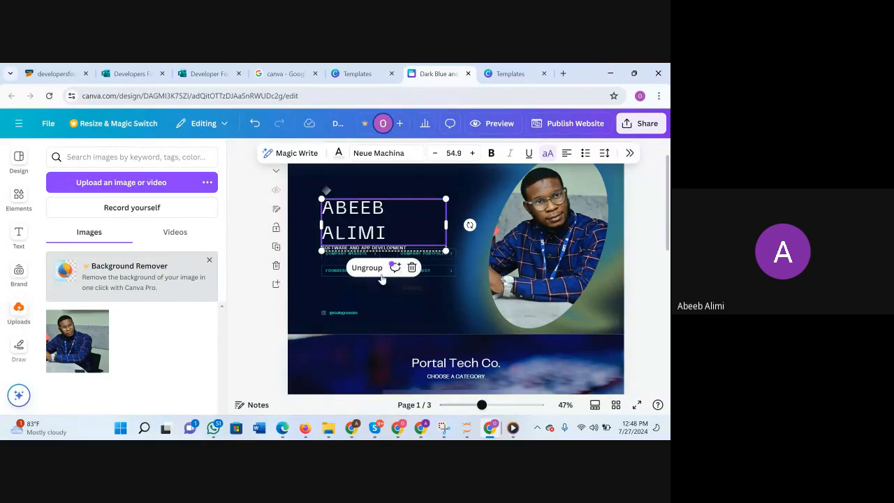
left_click(304, 268)
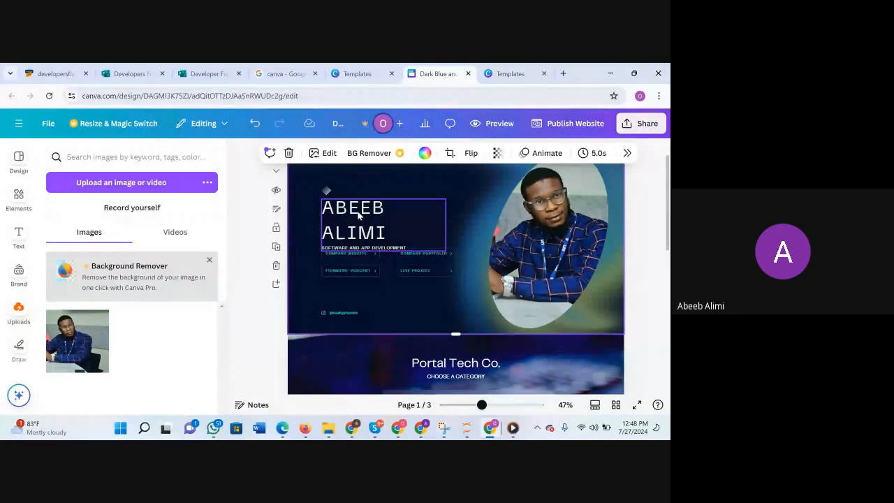
left_click(359, 216)
left_click(367, 272)
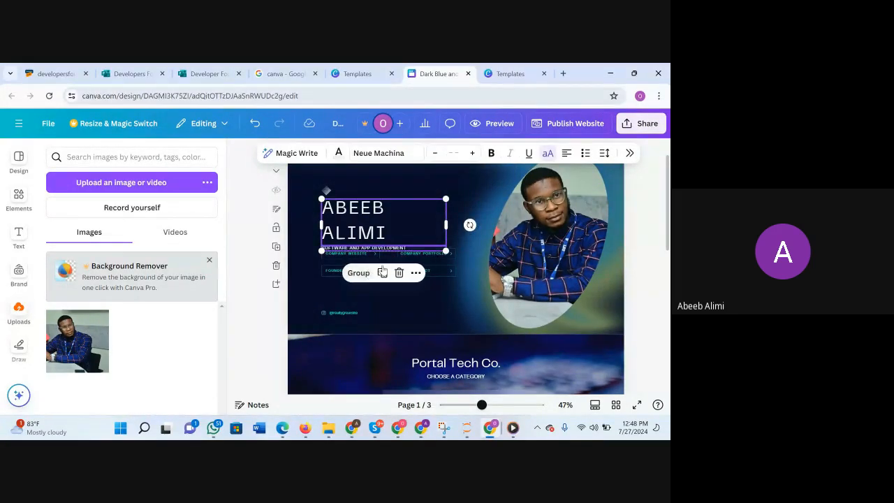
left_click(404, 302)
left_click_drag(375, 223, 386, 221)
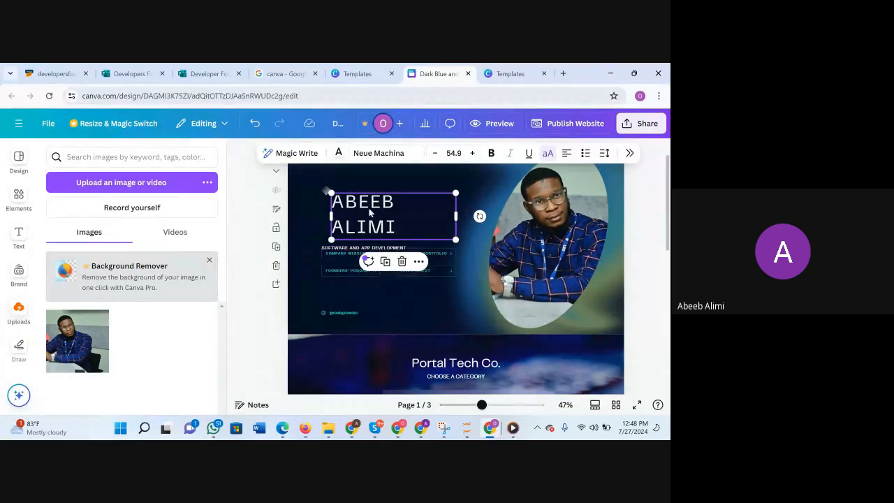
Search the fonts for "pop" for the name heading and expand the Poppins family to show its weights.
left_click(394, 155)
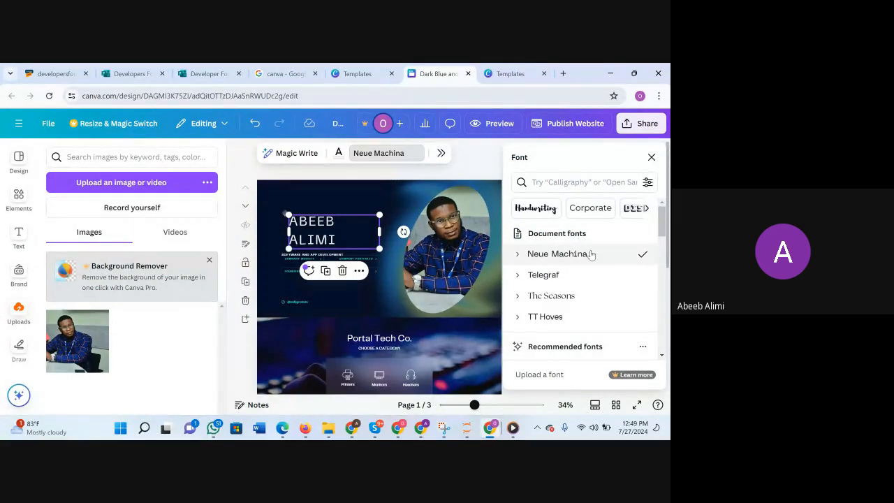
left_click(577, 188)
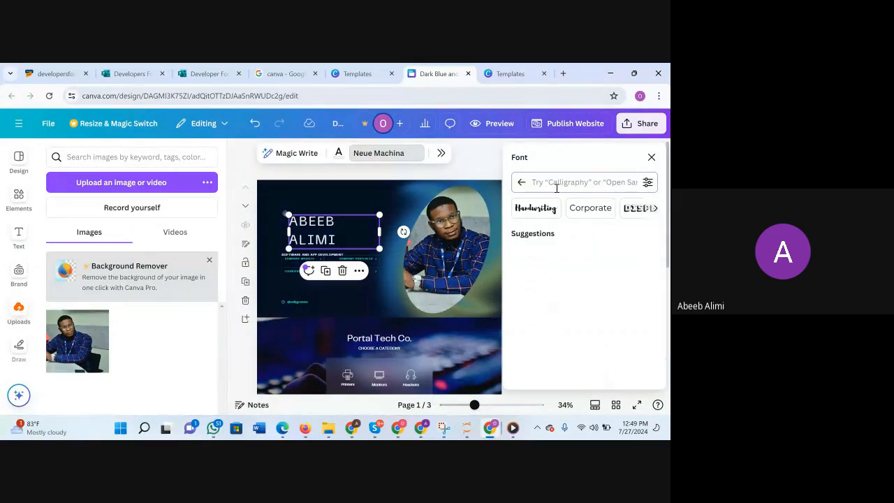
type("po")
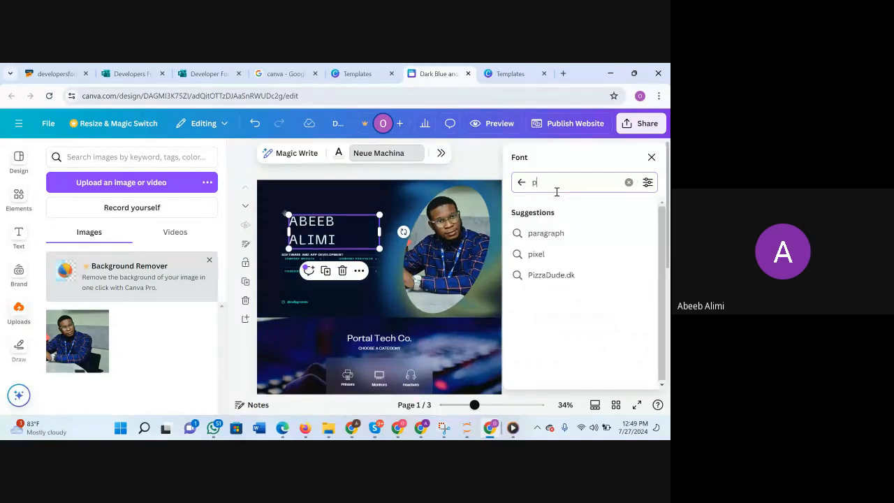
key("BackSpace")
key("BackSpace")
type("pop")
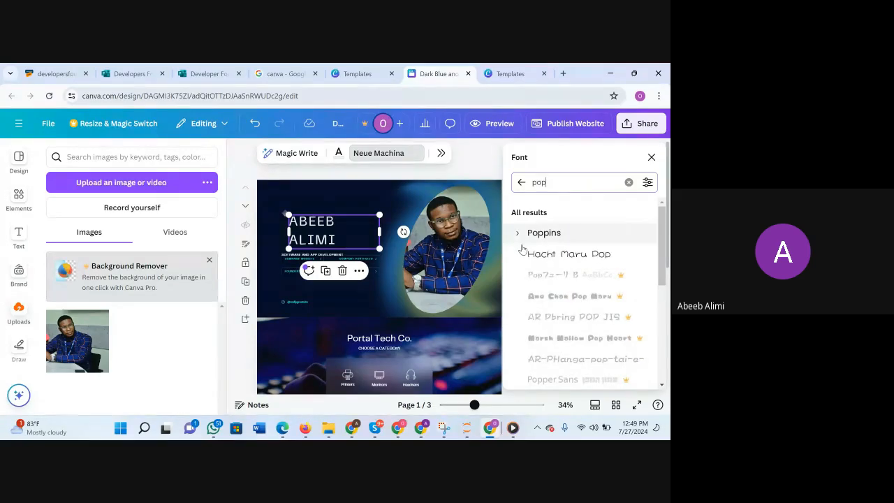
left_click(517, 239)
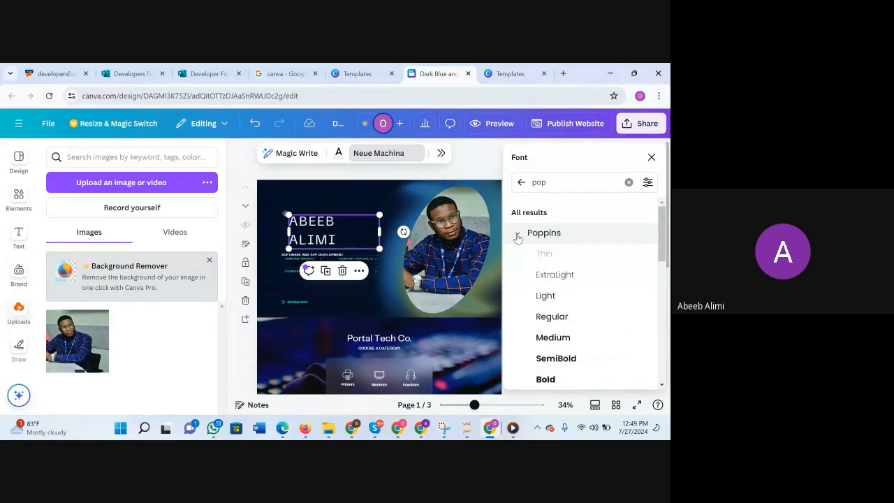
Apply the Bold weight of Poppins to the name heading and deselect it.
scroll(591, 337, "down", 2)
scroll(591, 337, "up", 1)
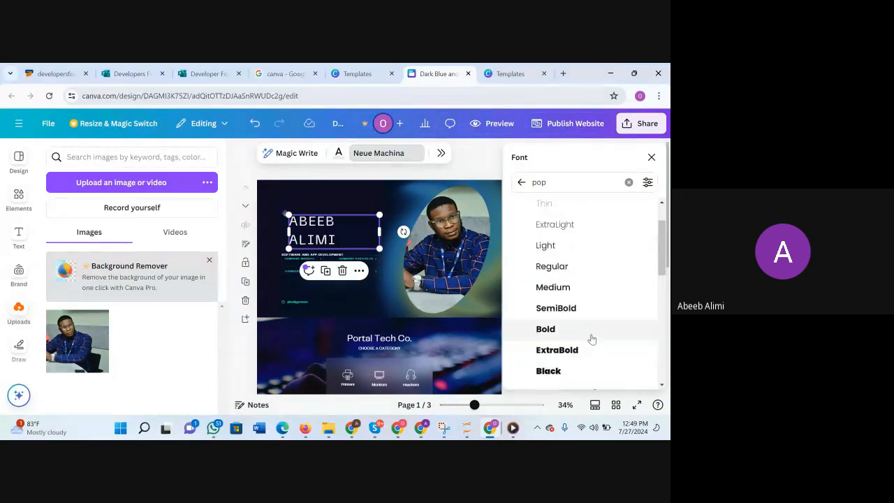
scroll(591, 339, "down", 1)
scroll(591, 339, "up", 1)
scroll(591, 339, "down", 2)
scroll(591, 339, "up", 1)
scroll(591, 340, "up", 2)
scroll(566, 336, "down", 2)
scroll(581, 266, "up", 2)
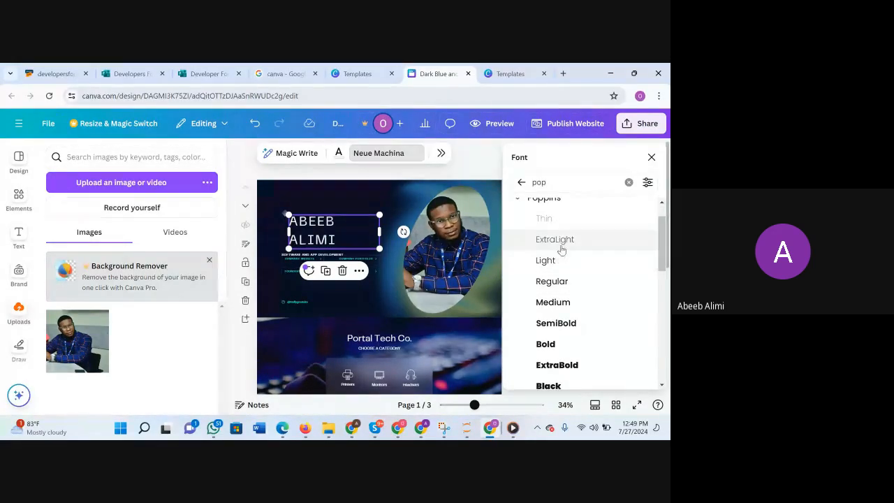
scroll(559, 278, "down", 1)
left_click(552, 281)
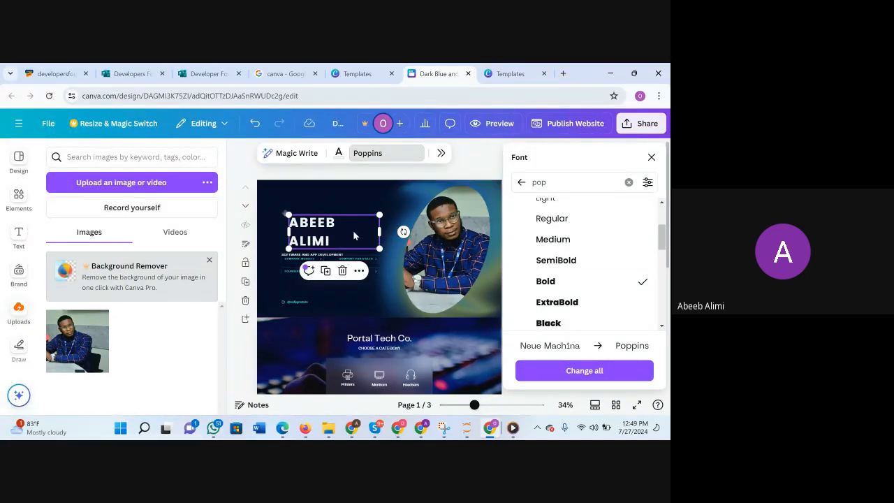
left_click(392, 247)
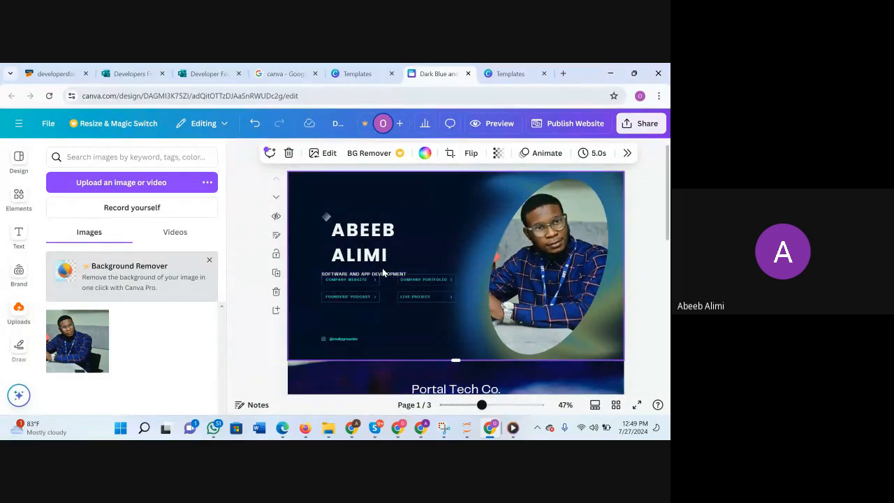
Enlarge the name heading to font size 68.2, shift it slightly up and right, and place the small diamond icon above it.
left_click(377, 246)
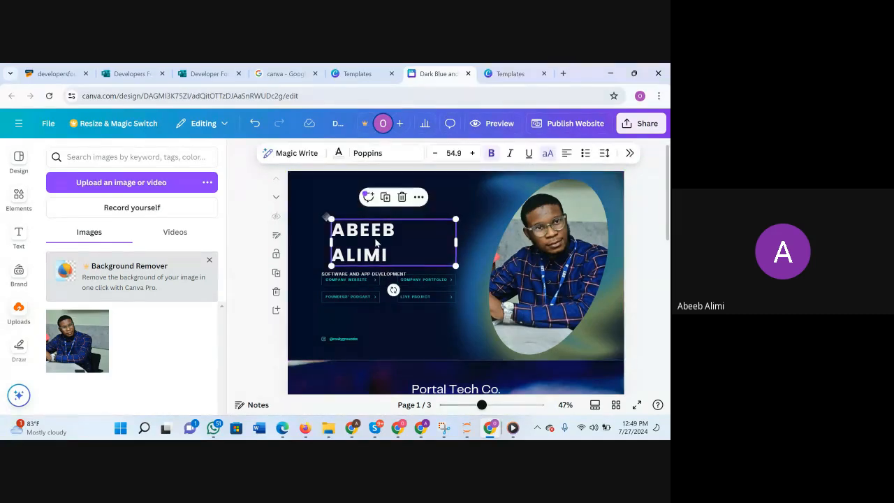
left_click_drag(455, 265, 482, 280)
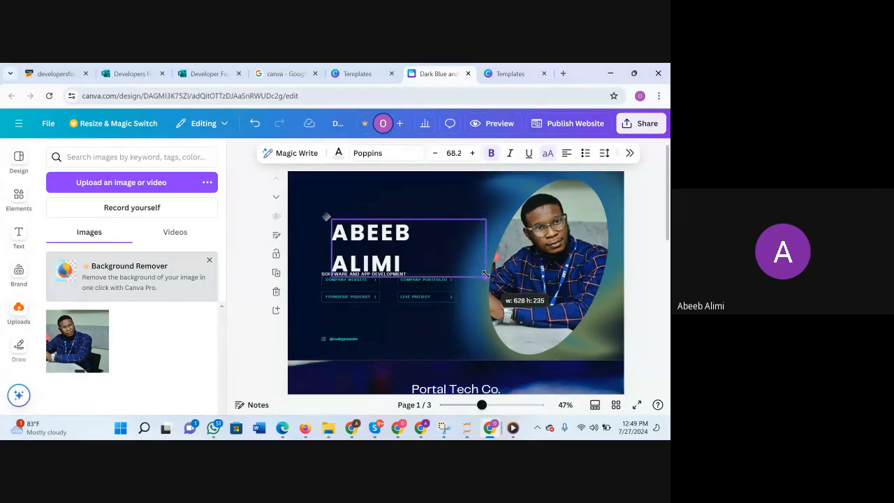
left_click_drag(358, 231, 346, 191)
left_click(326, 218)
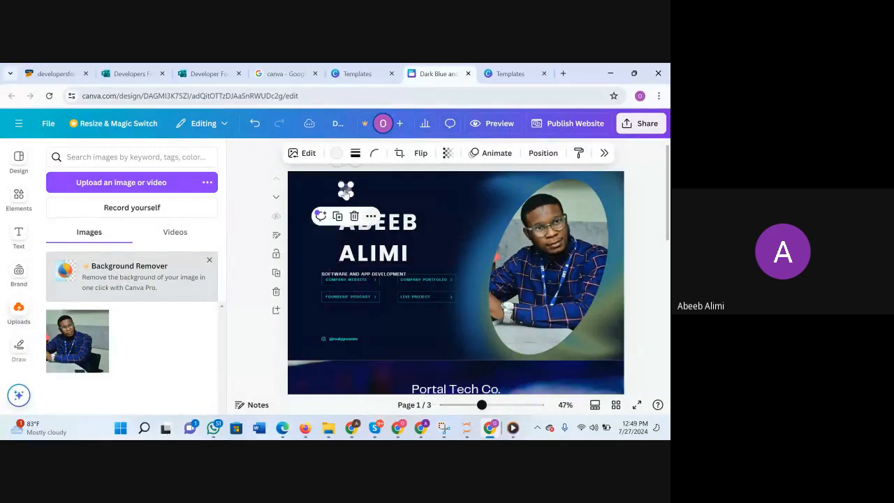
left_click(402, 236)
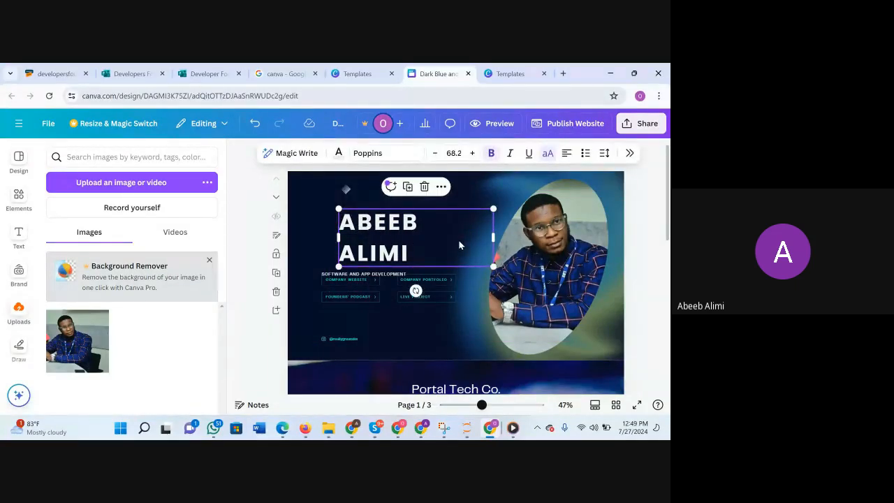
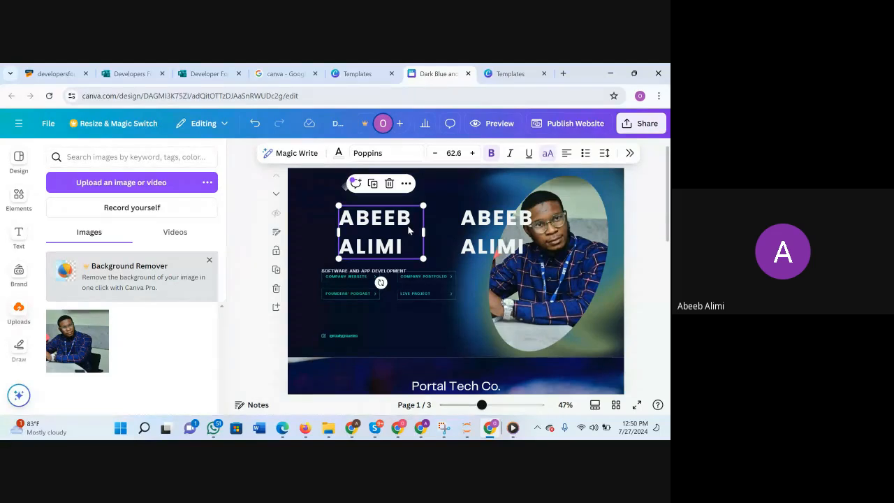
Cut the left copy of the name heading down to the surname, narrow its text box and move it just above the subtitle.
left_click(409, 225)
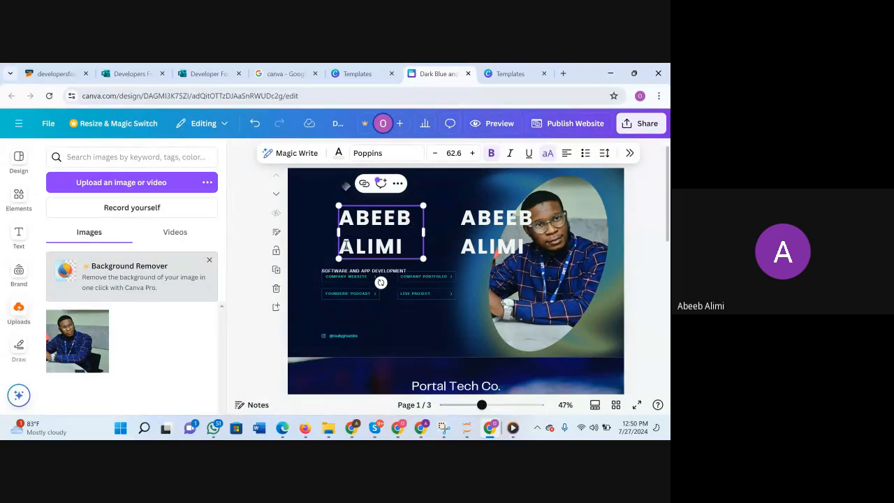
key("BackSpace")
key("BackSpace")
key("BackSpace")
key("BackSpace")
key("BackSpace")
key("BackSpace")
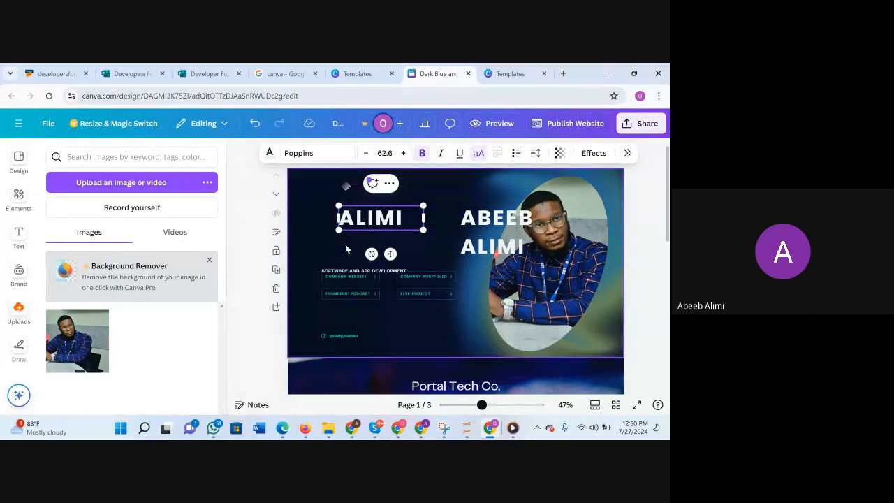
left_click_drag(424, 218, 365, 238)
left_click(422, 252)
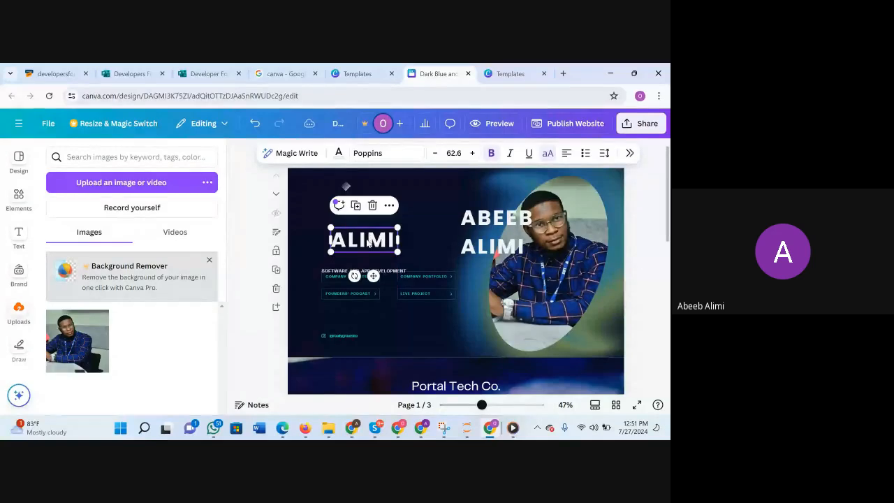
Cut the right copy of the name heading down to the first name, narrow its text box and place it directly above the surname.
left_click(489, 225)
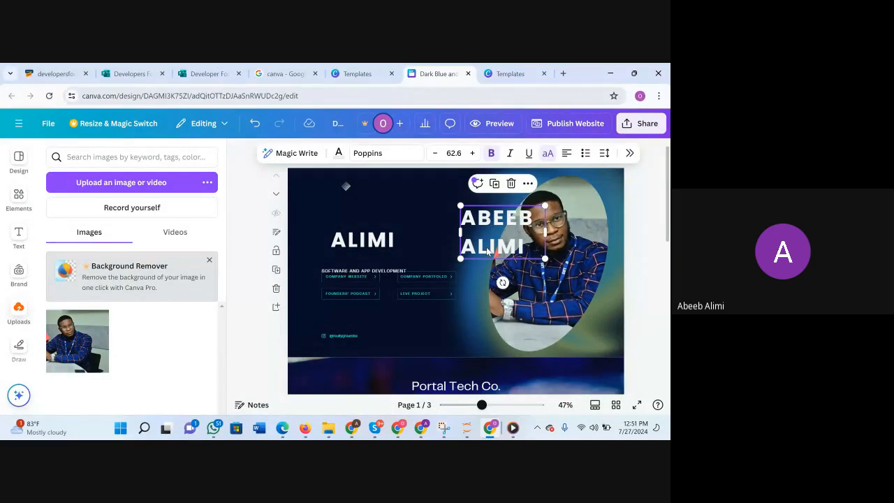
double_click(488, 248)
left_click(526, 253)
key("BackSpace")
key("BackSpace")
key("BackSpace")
key("BackSpace")
key("BackSpace")
key("BackSpace")
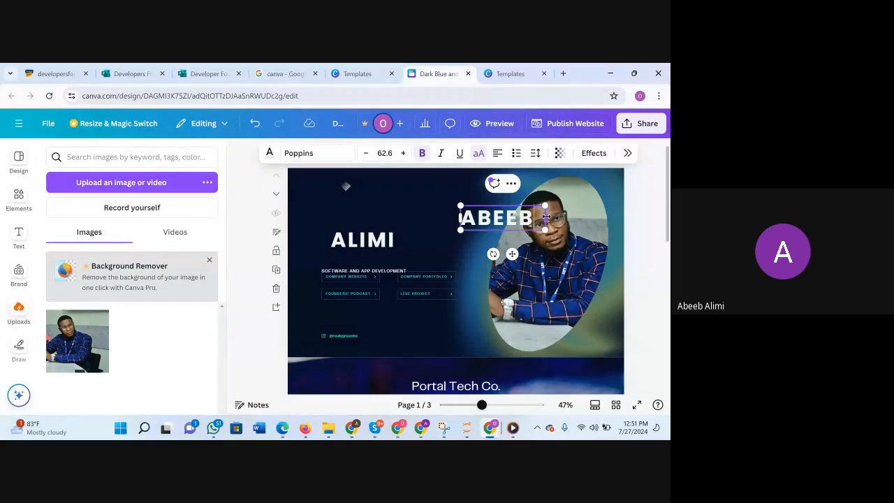
left_click_drag(547, 218, 376, 215)
left_click(479, 252)
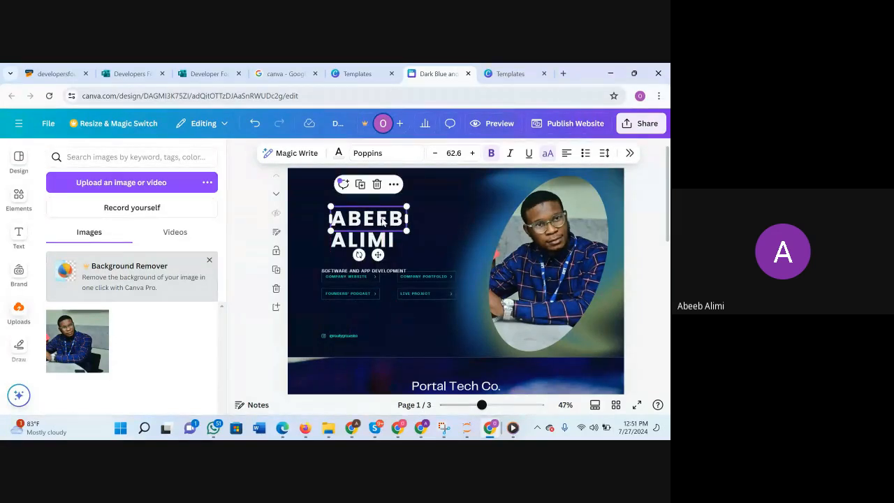
left_click(422, 237)
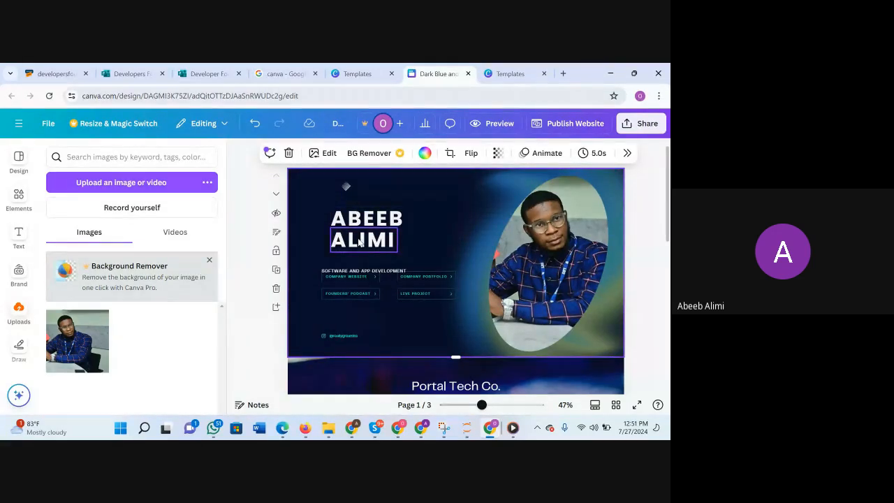
Slightly reduce the letter spacing of the first-name line and deselect it.
left_click(360, 245)
left_click(390, 222)
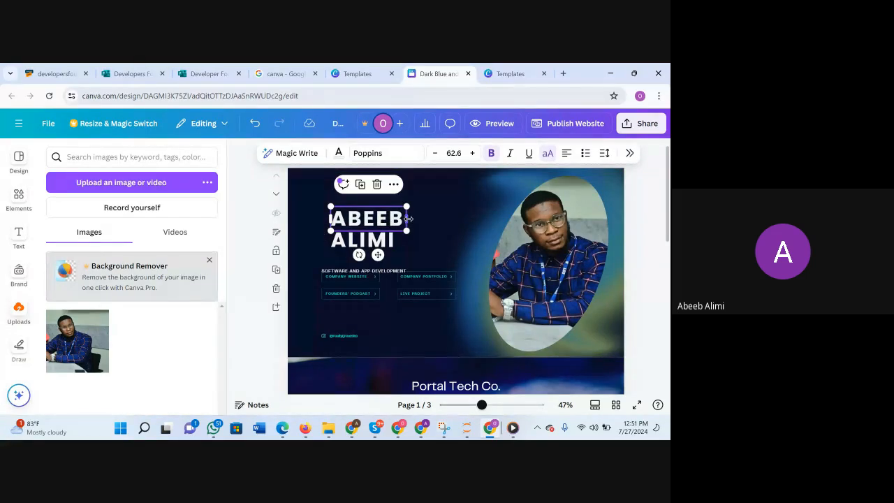
left_click(606, 154)
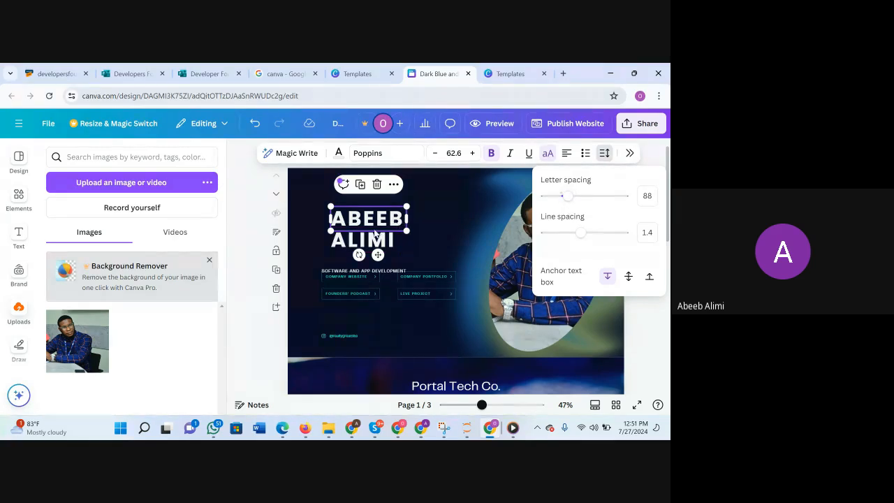
left_click_drag(564, 202, 564, 202)
left_click(464, 221)
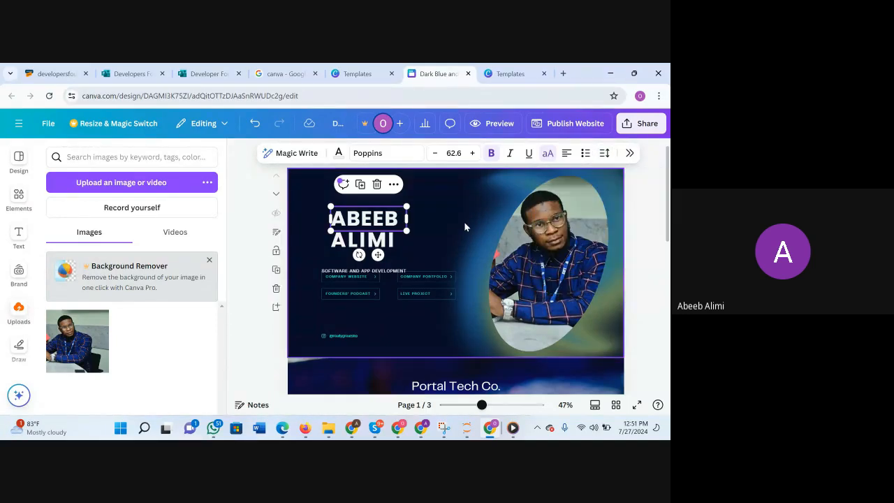
left_click(464, 222)
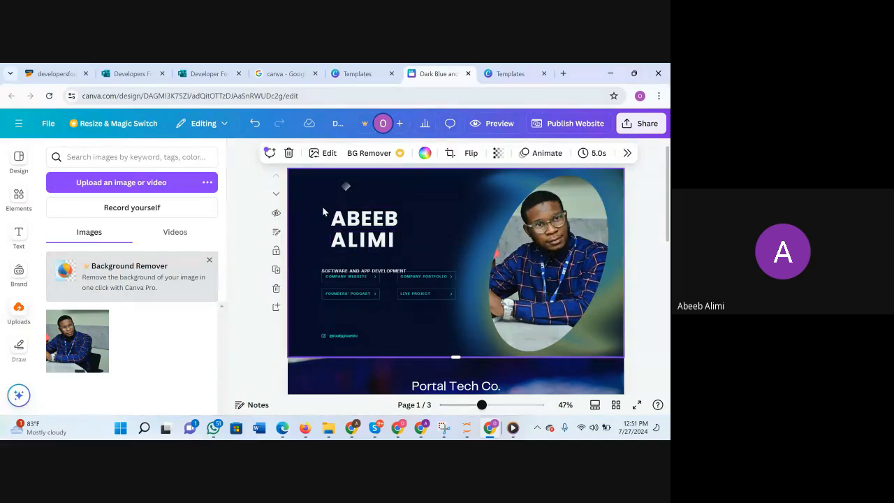
Select both name lines together, shift them slightly left and enlarge them to font size 71.7.
left_click(383, 248)
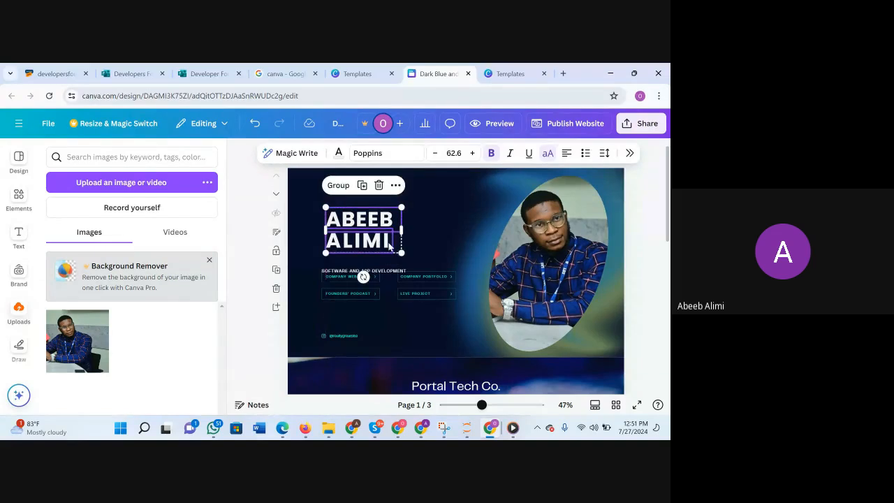
left_click_drag(401, 251, 417, 257)
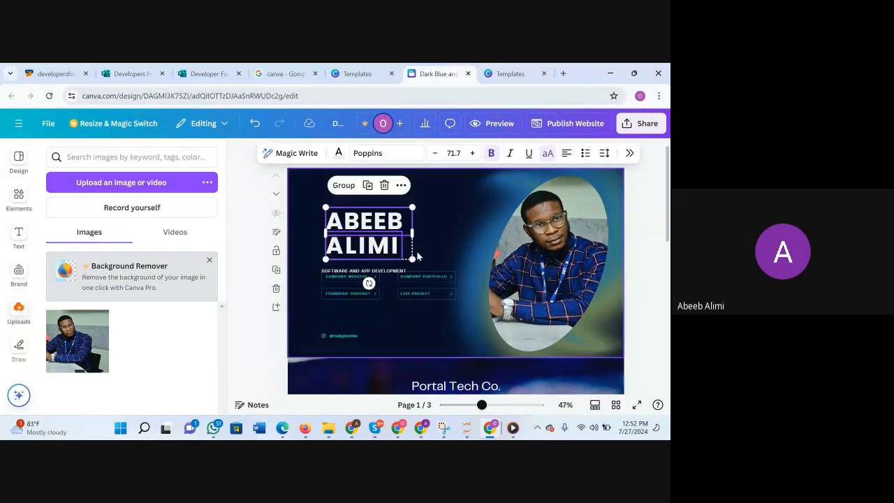
left_click(432, 235)
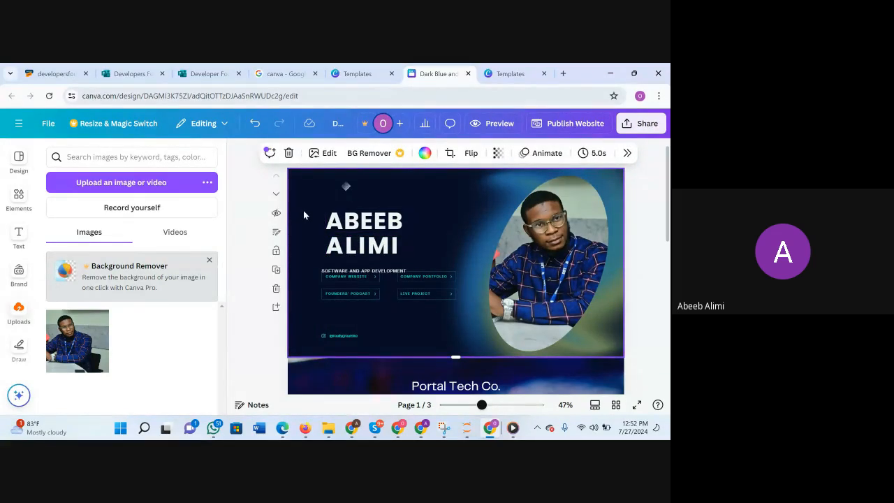
Nudge the first-name line down a little so it sits closer to the surname.
left_click(375, 222)
key("Down")
key("Down")
key("Down")
key("Down")
key("Down")
key("Down")
key("Down")
key("Down")
key("Down")
key("Down")
key("Down")
key("Down")
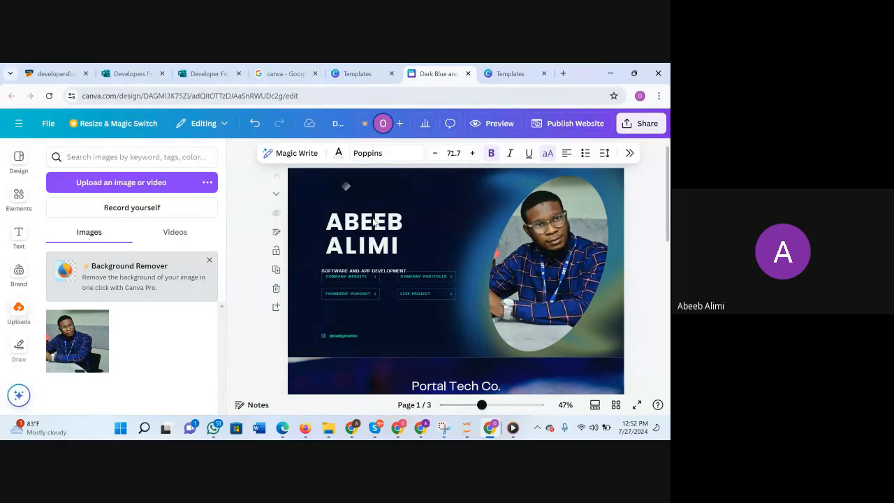
key("Up")
key("Up")
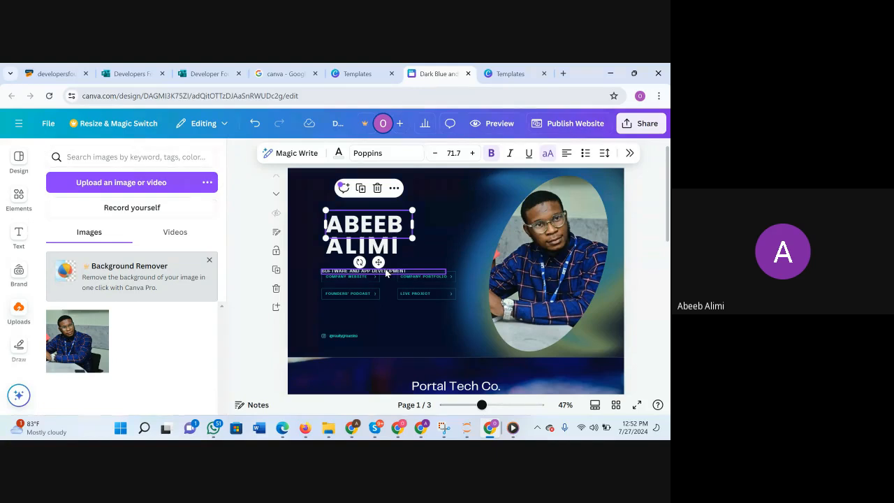
Move the subtitle up under the name, replace its text with "Data Scientist / AI Engineer" and narrow its box to fit.
left_click_drag(390, 272, 385, 261)
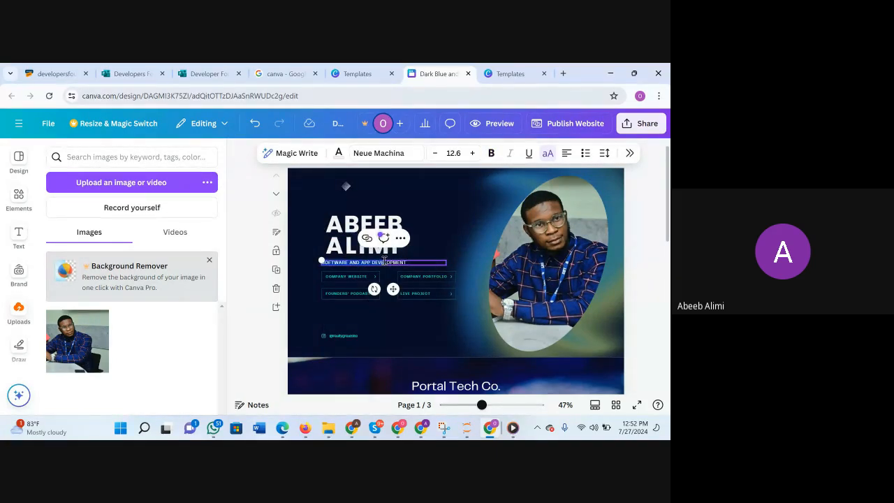
key("BackSpace")
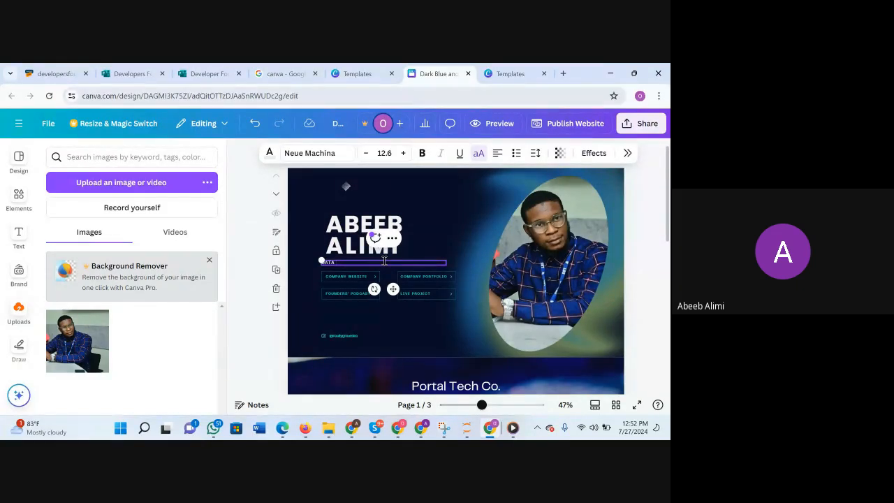
type("DATA SCIENT")
mouse_move(445, 261)
left_mouse_down()
mouse_move(453, 261)
mouse_move(437, 262)
left_mouse_up()
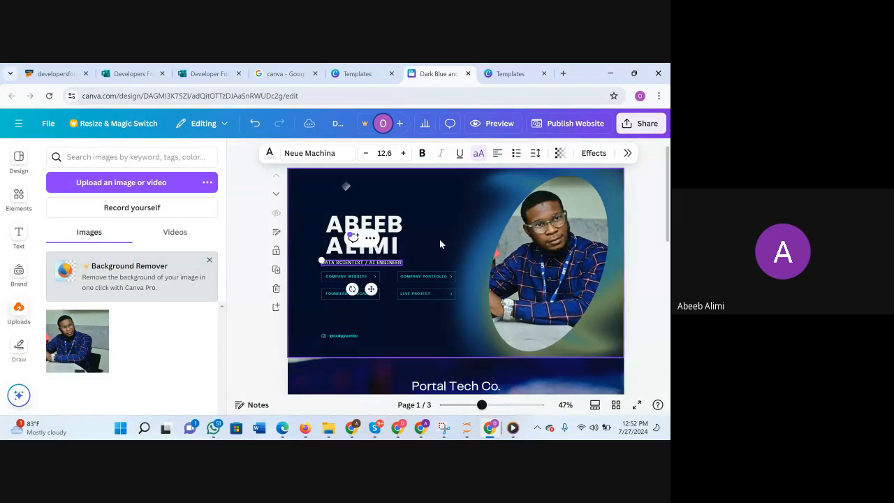
left_click(440, 239)
Shift the "Data Scientist / AI Engineer" subtitle slightly to the right to line up with the name heading.
scroll(452, 241, "down", 1)
scroll(452, 241, "up", 1)
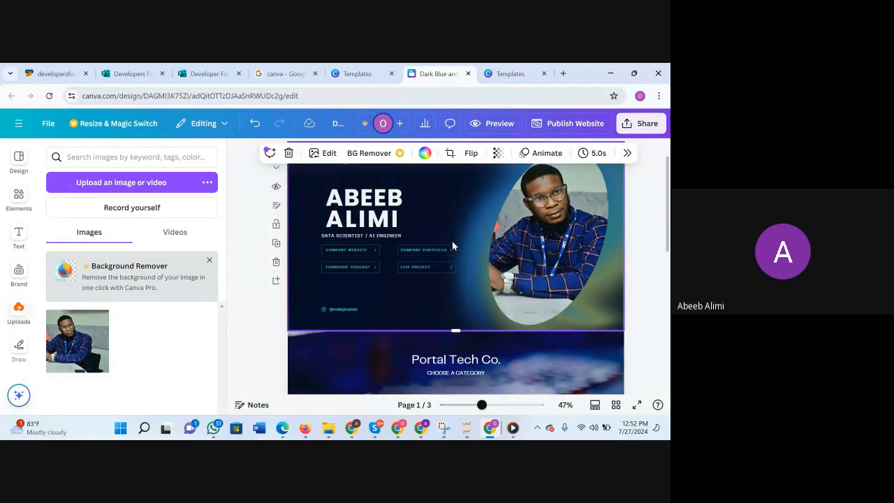
left_click_drag(368, 270, 369, 267)
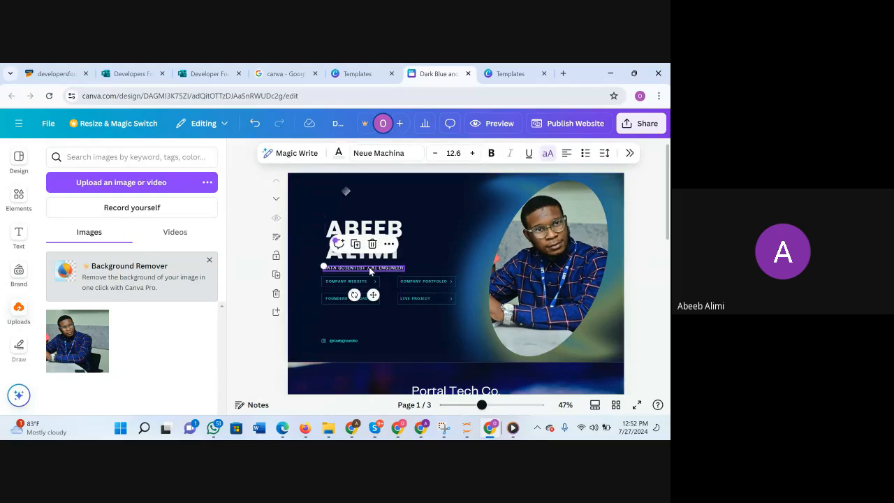
left_click(414, 249)
scroll(423, 314, "down", 1)
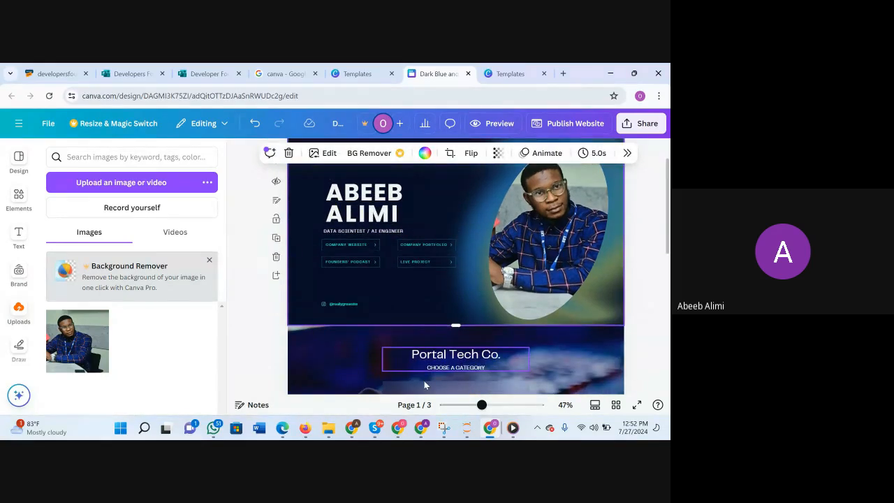
Switch to the Google Meet call to check on the participants and return to the Canva design.
left_click(380, 387)
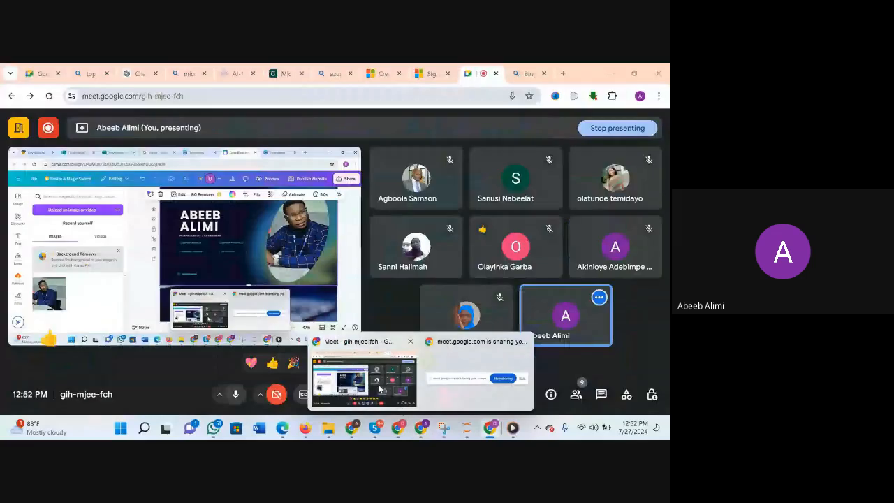
mouse_move(535, 320)
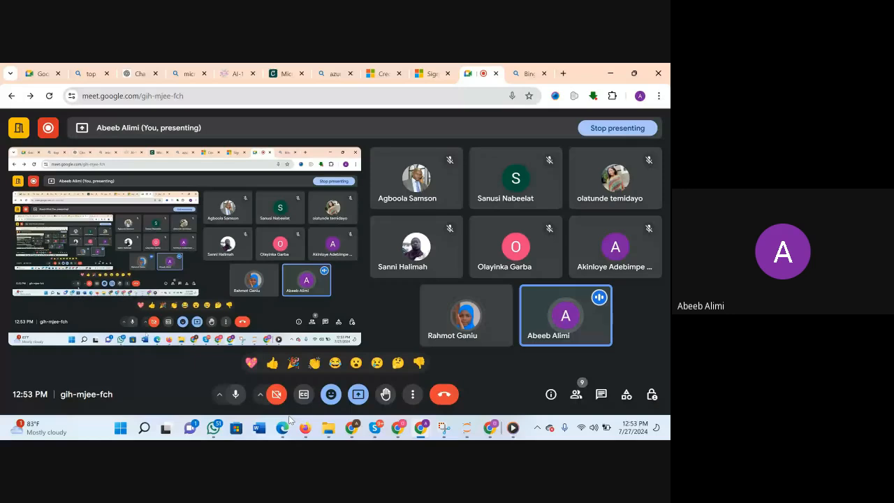
mouse_move(378, 429)
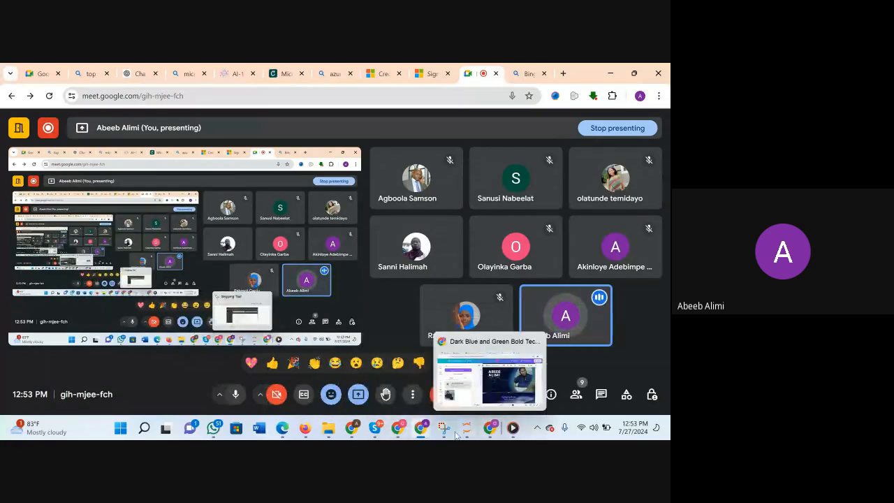
left_click(493, 427)
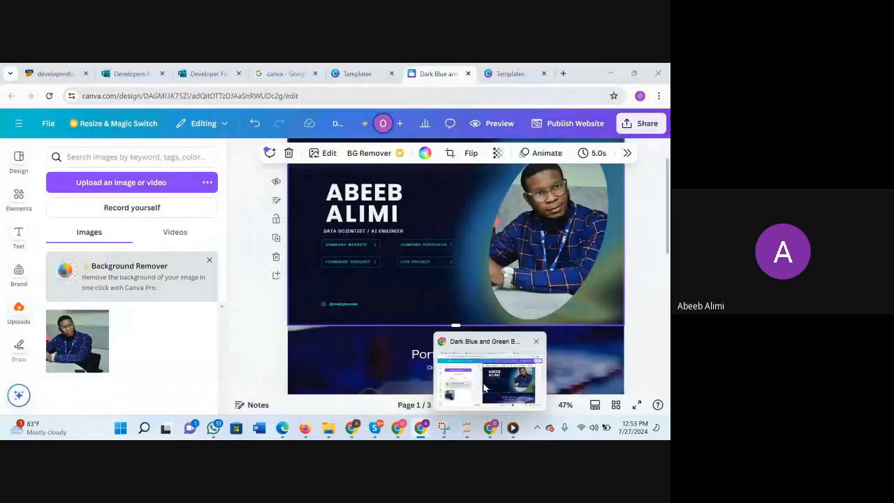
Show the Graphic Design Portfolio Website template's title, close Media Player and bring up the Notepad note containing that title.
left_click(18, 162)
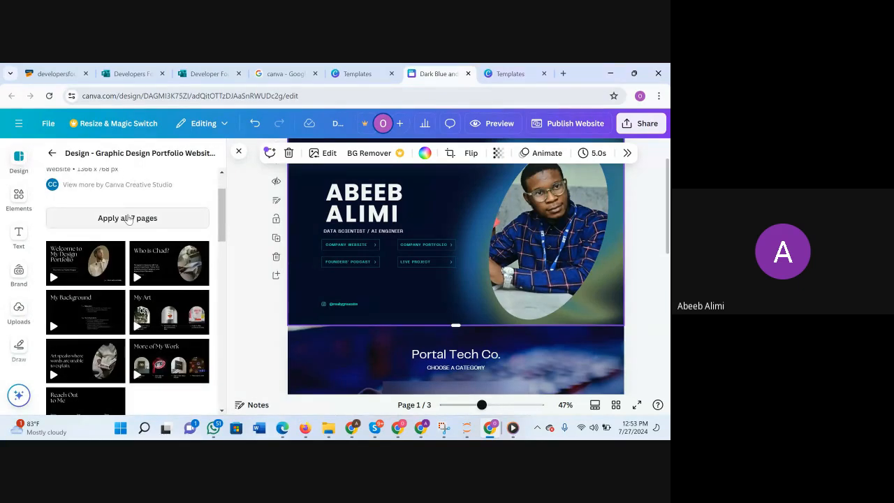
scroll(118, 252, "up", 2)
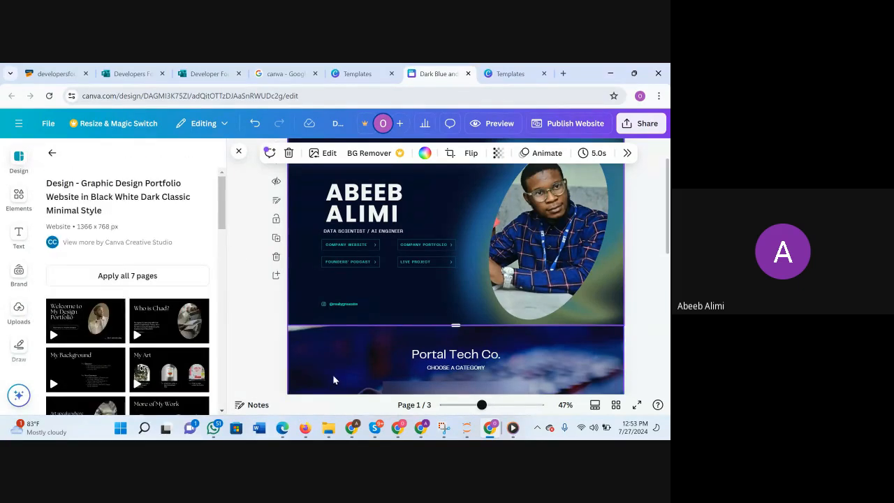
mouse_move(489, 428)
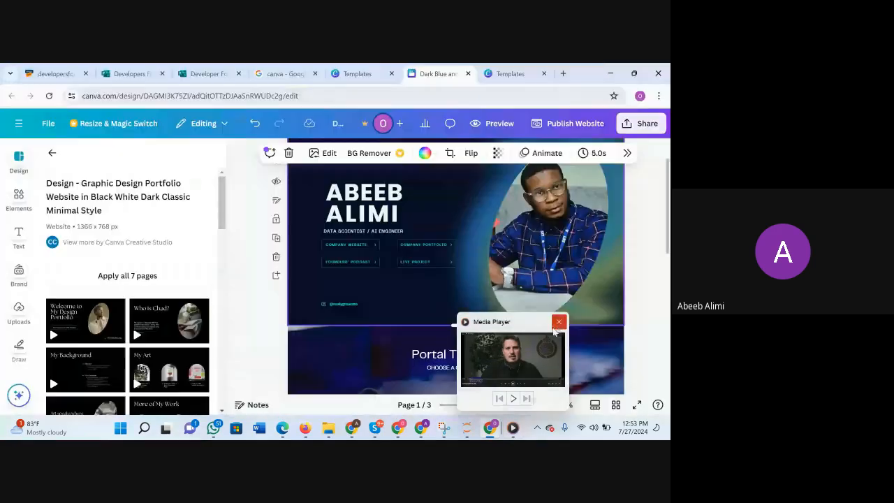
left_click(559, 323)
mouse_move(515, 422)
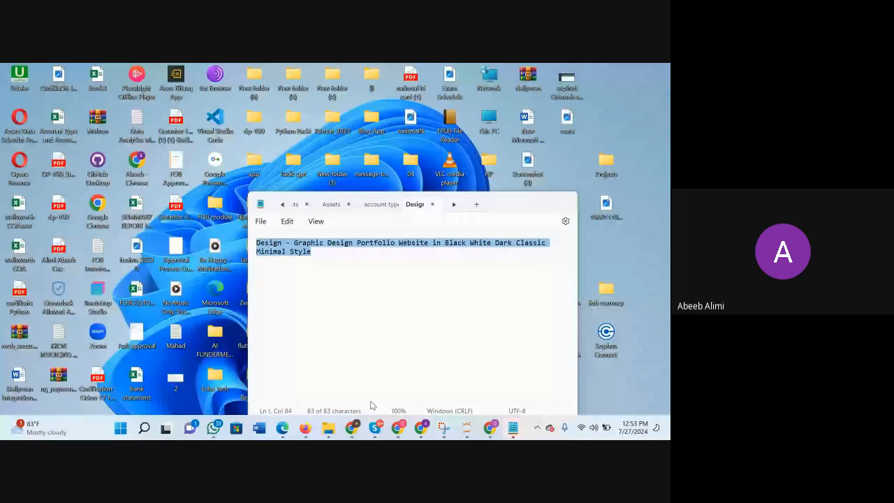
left_click(369, 404)
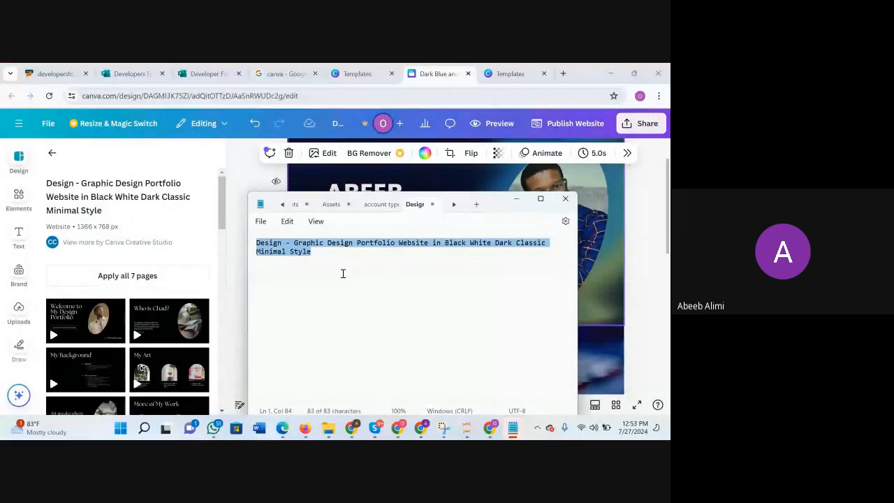
Send "third website: Design - Graphic Design Portfolio Website in Black White Dark Classic Minimal Style" in the Google Meet call chat.
mouse_move(421, 427)
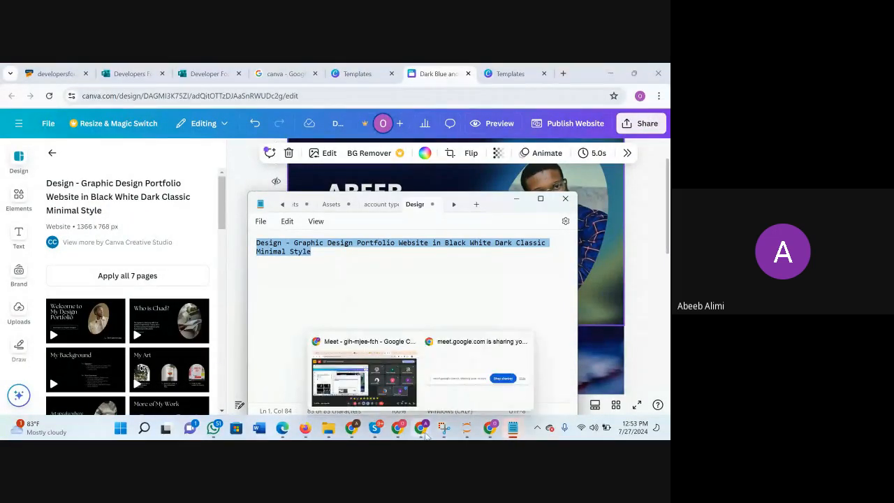
left_click(418, 387)
left_click(601, 394)
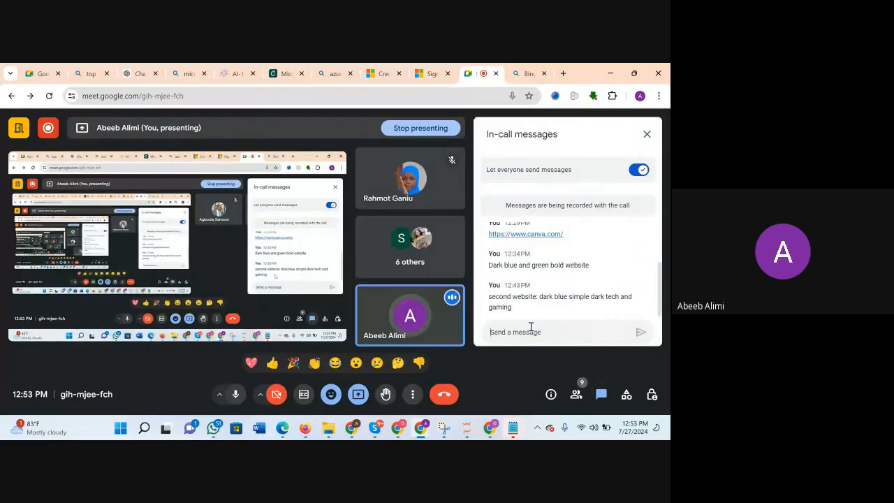
type("third ")
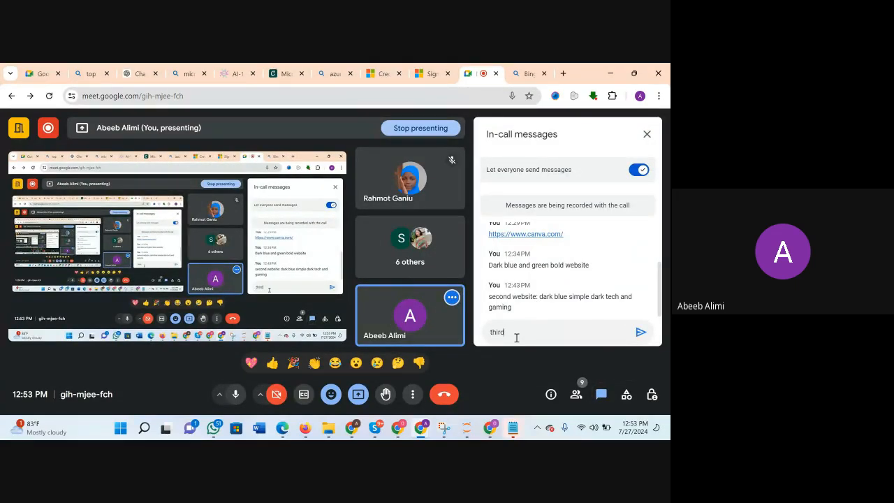
type("website:")
type("Design - Graphic Design Portfolio Website in Black White Dark Classic Minimal Style")
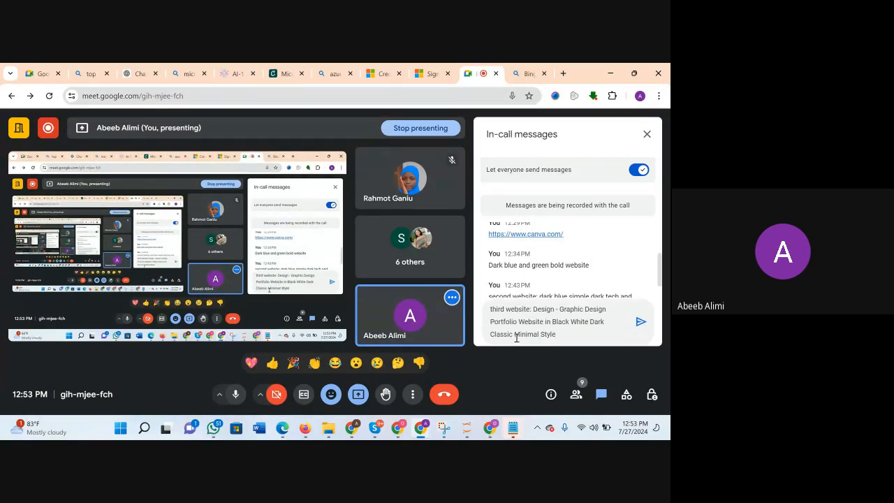
left_click(643, 325)
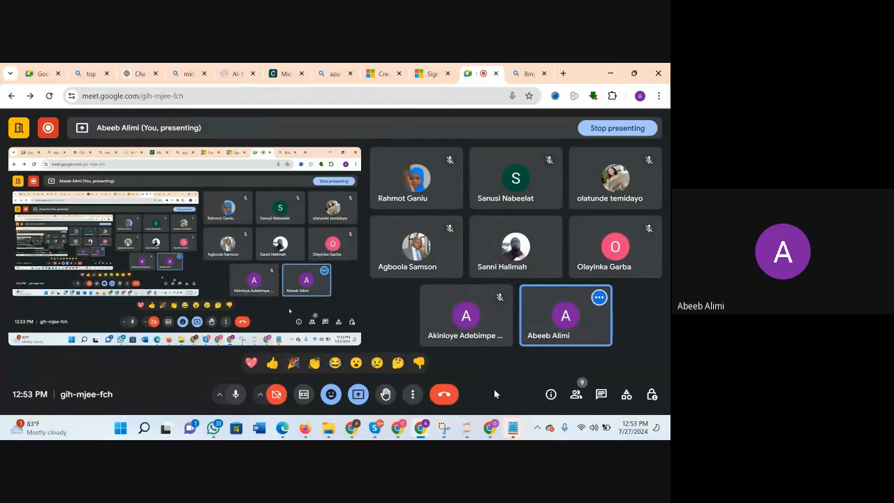
Return to the Canva design, increase the surname heading's letter spacing to 146 and widen its text box to keep it on one line.
mouse_move(490, 428)
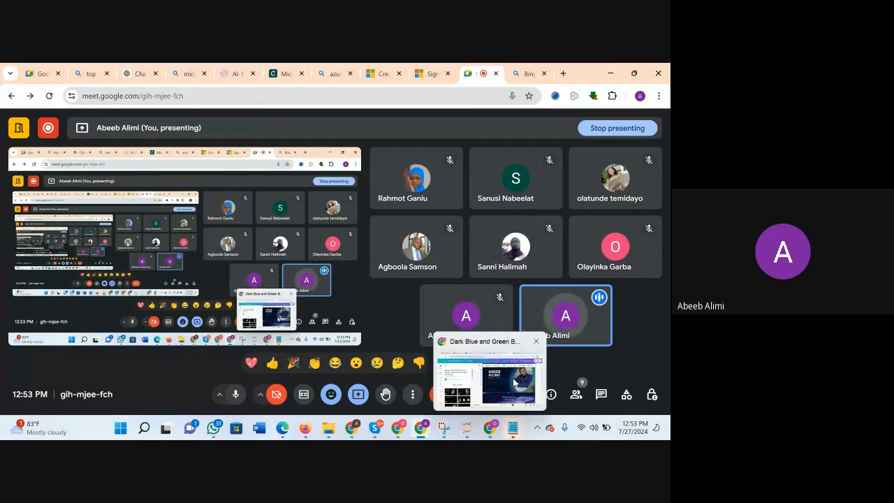
left_click(515, 383)
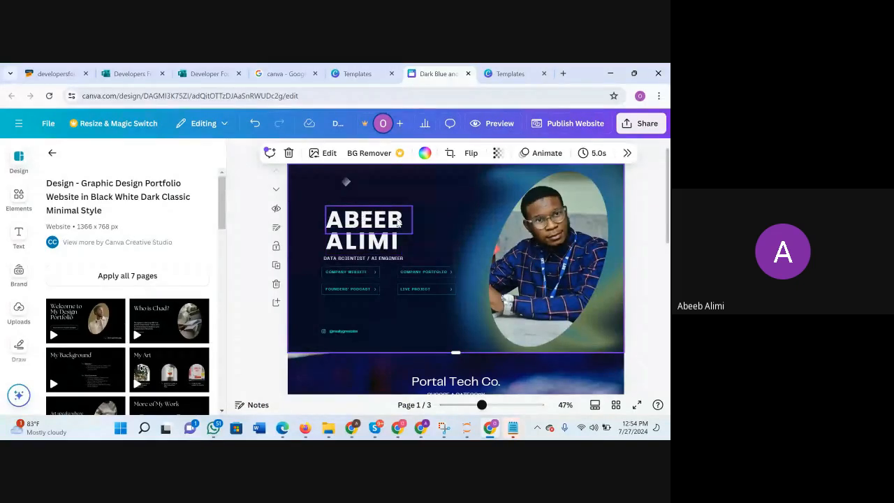
left_click(389, 245)
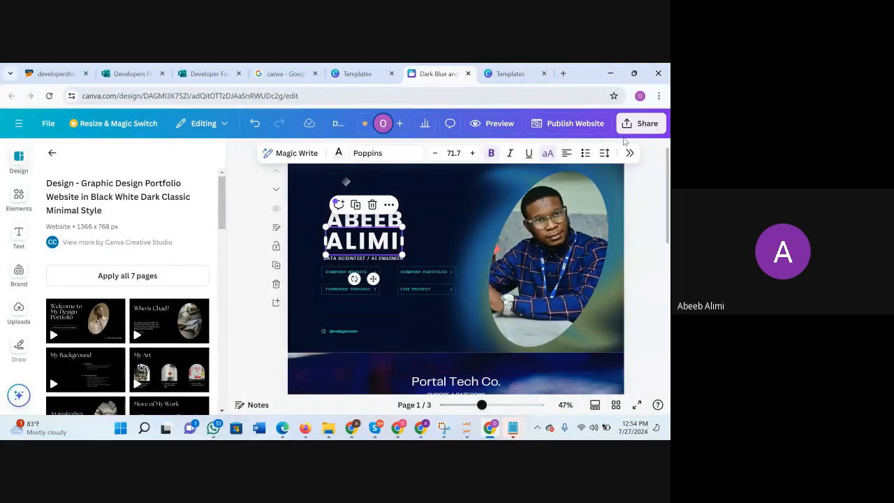
left_click(605, 153)
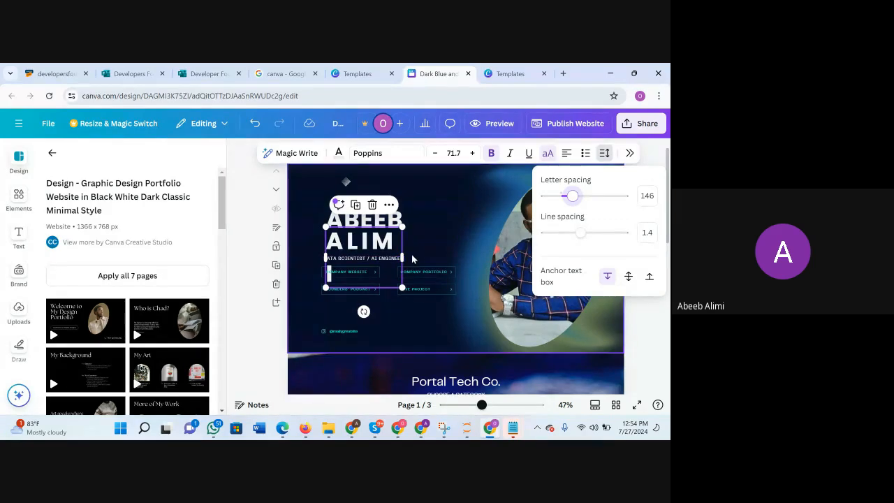
left_click_drag(403, 255, 433, 253)
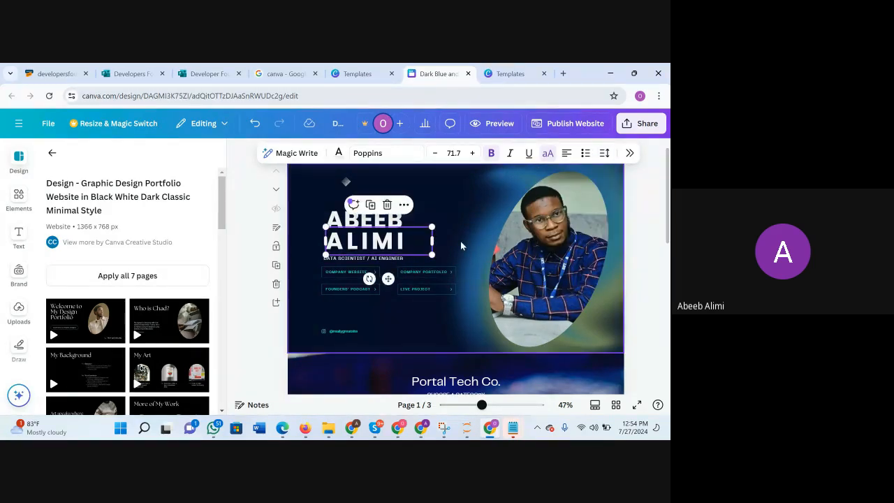
left_click(461, 241)
left_click(368, 250)
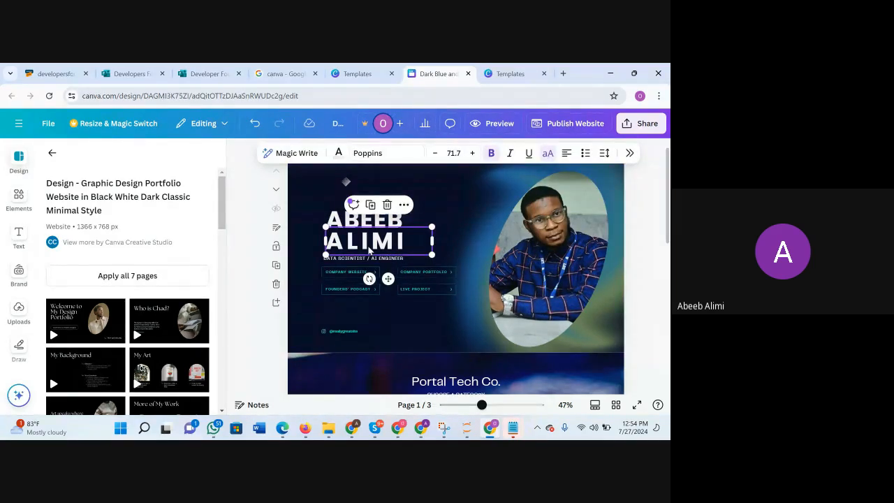
left_click(368, 247)
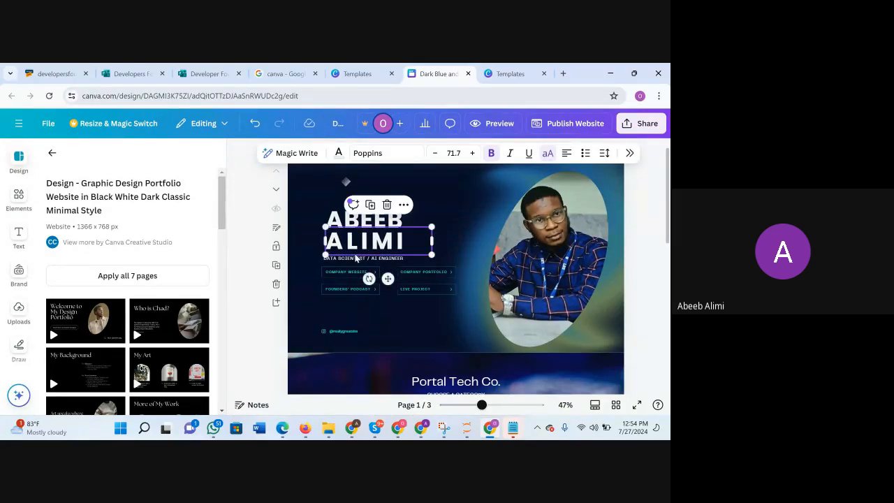
Move the "Data Scientist / AI Engineer" subtitle slightly up and right to align with the name heading's edge.
left_click(384, 259)
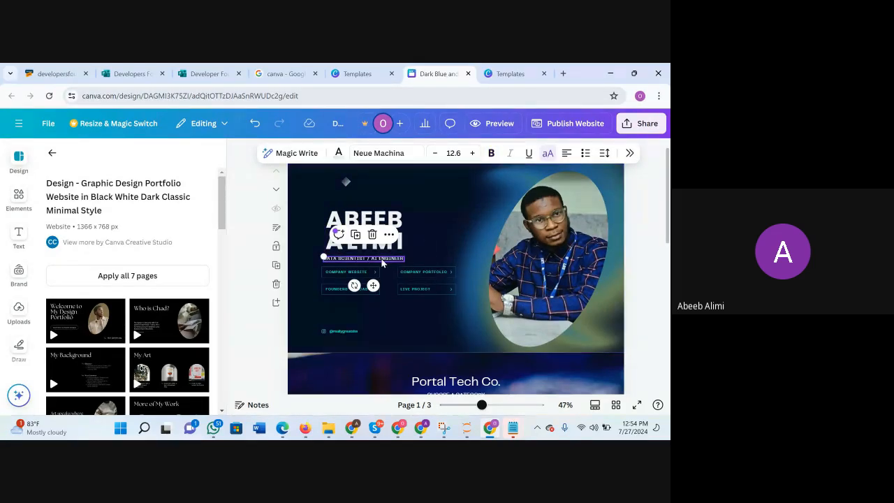
left_click_drag(384, 260, 384, 258)
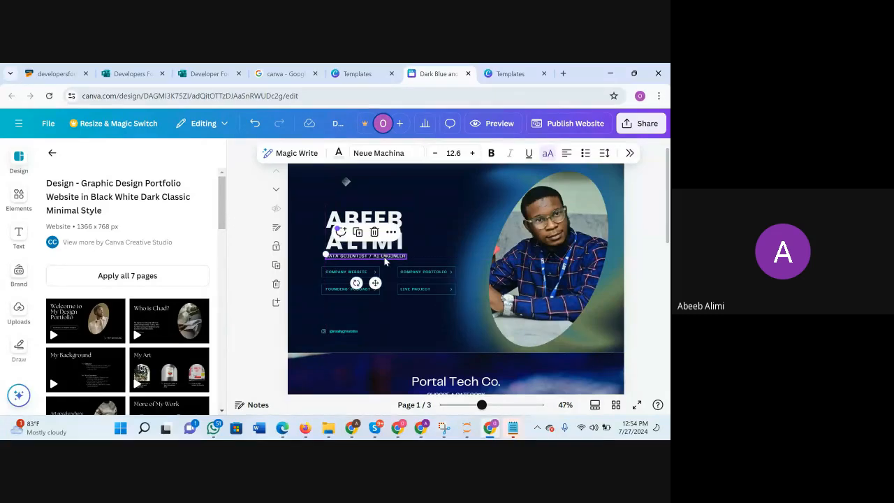
left_click(438, 241)
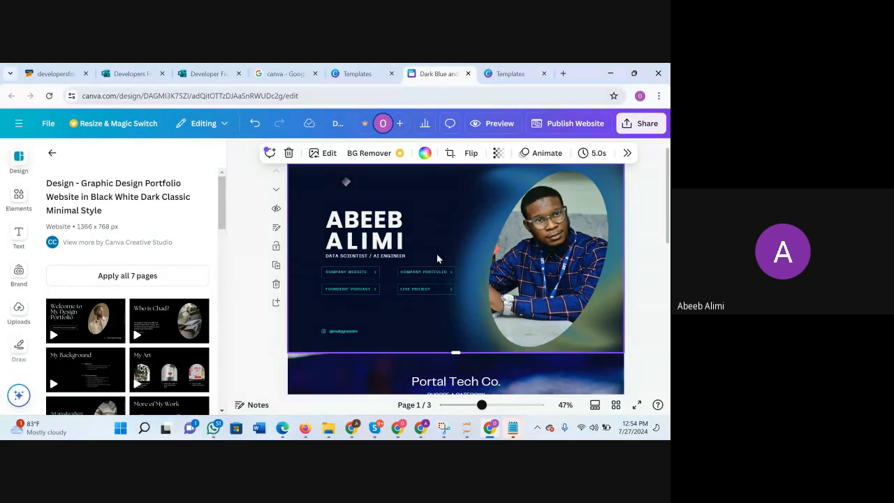
Delete the "Company Portfolio" button and relabel the "Founders' Podcast" button as "YOUTUBE".
left_click(461, 276)
key("Delete")
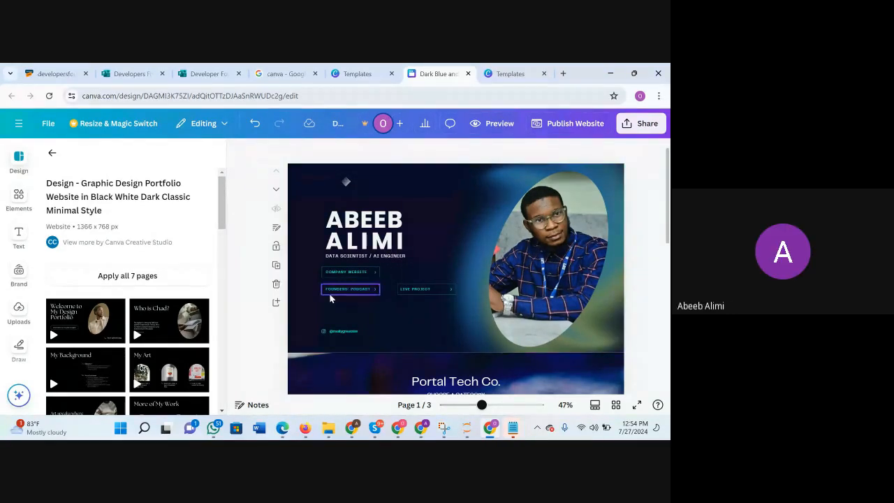
left_click(354, 292)
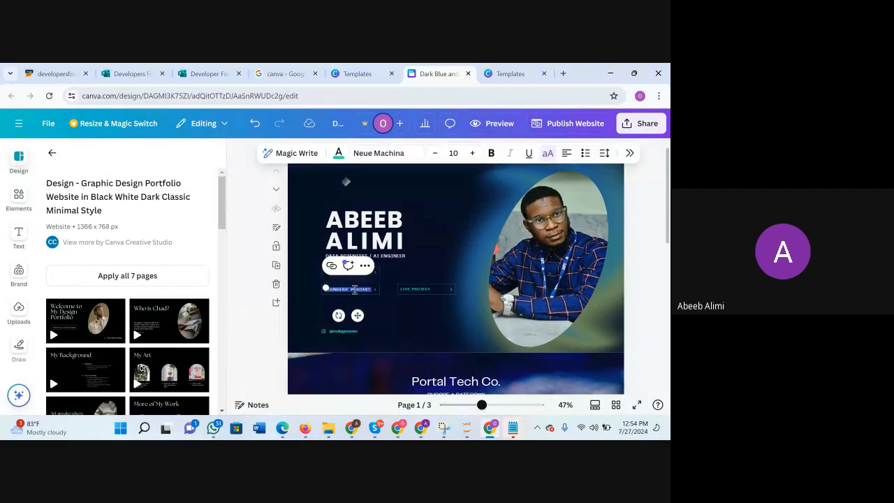
key("BackSpace")
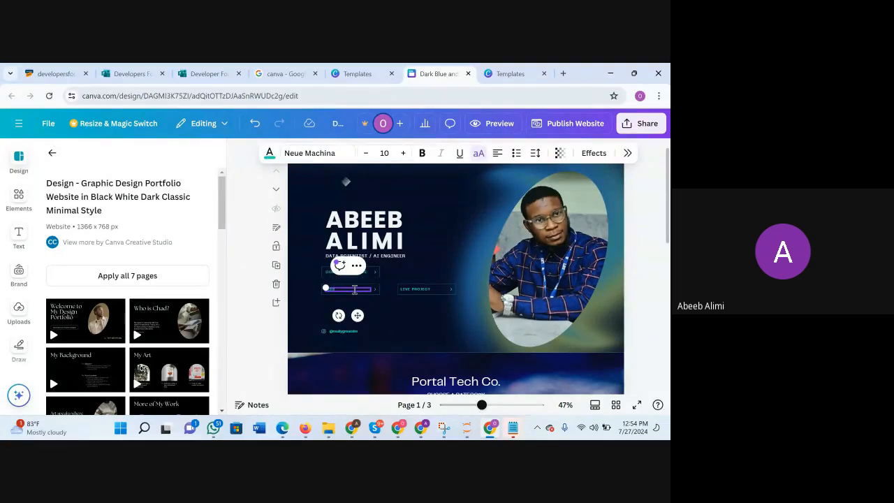
type("YOUTUB")
left_click(491, 232)
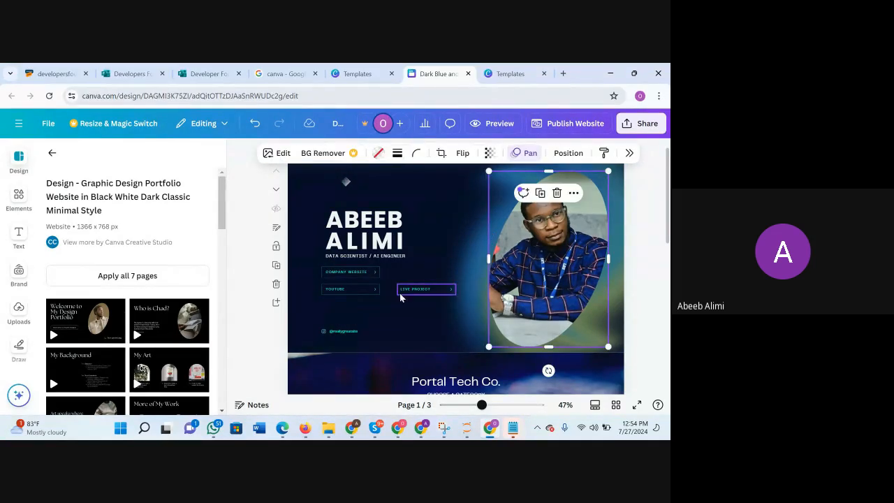
left_click(394, 276)
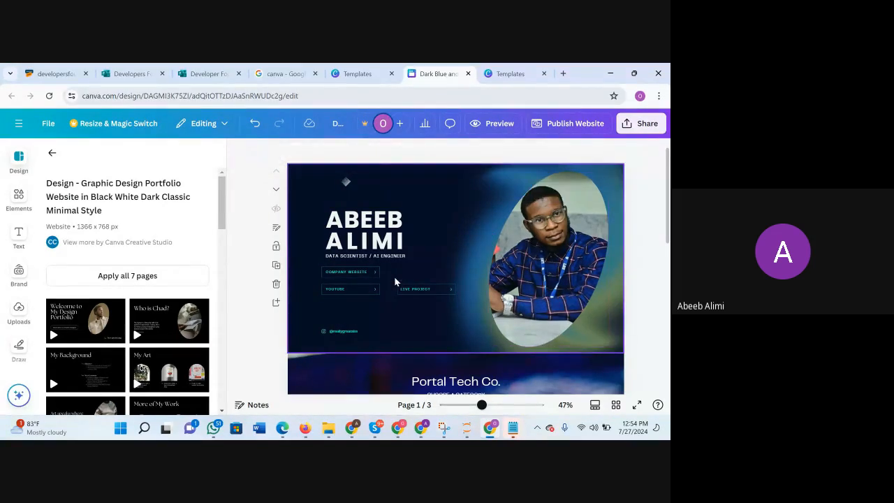
left_click(395, 281)
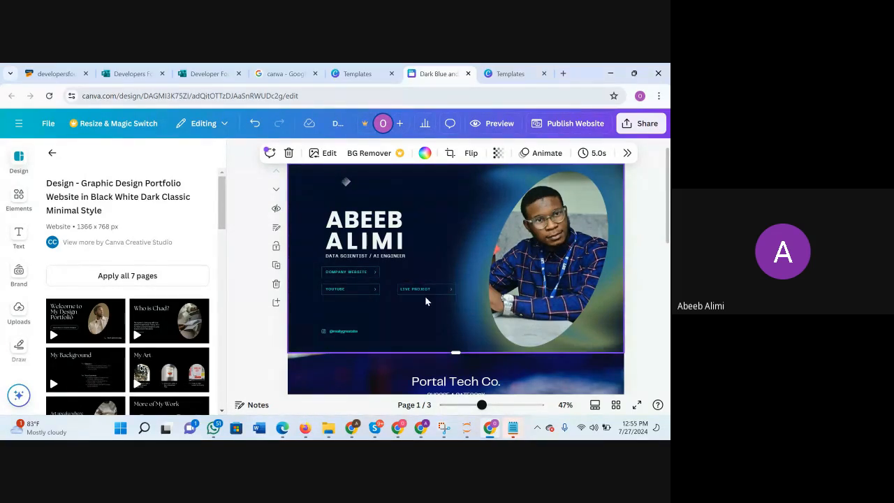
left_click_drag(437, 291, 414, 322)
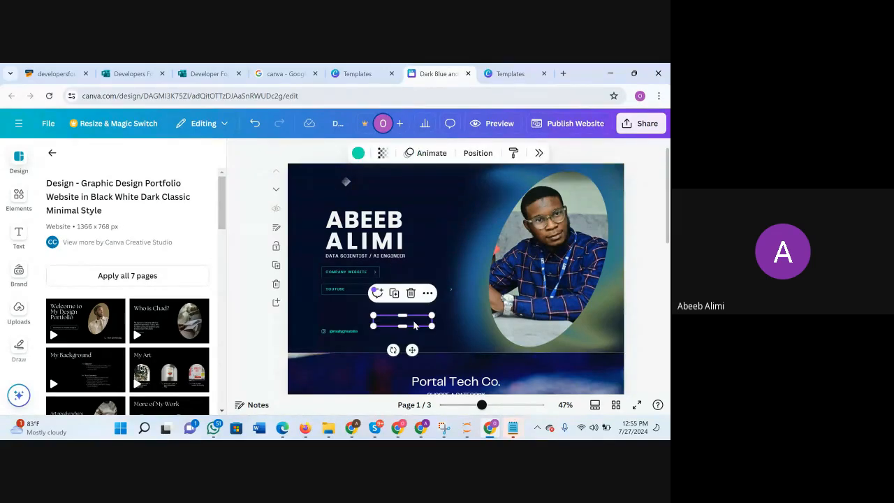
left_click(454, 316)
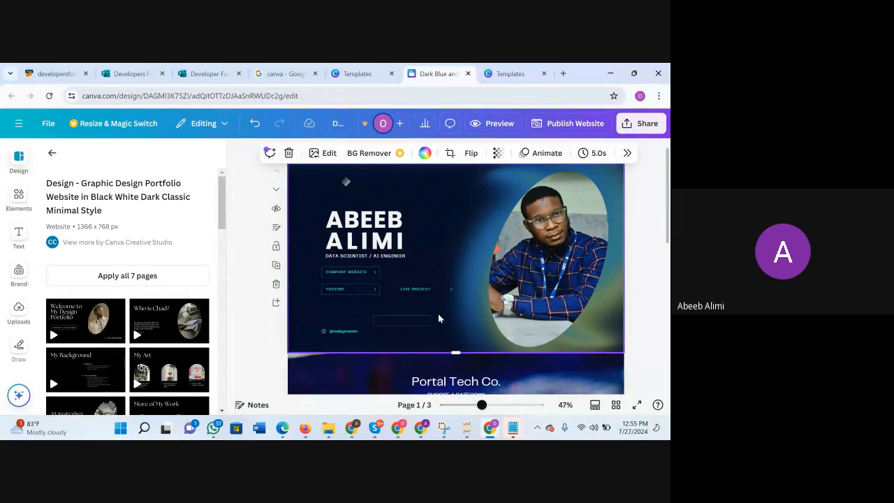
key("ctrl+z")
key("Escape")
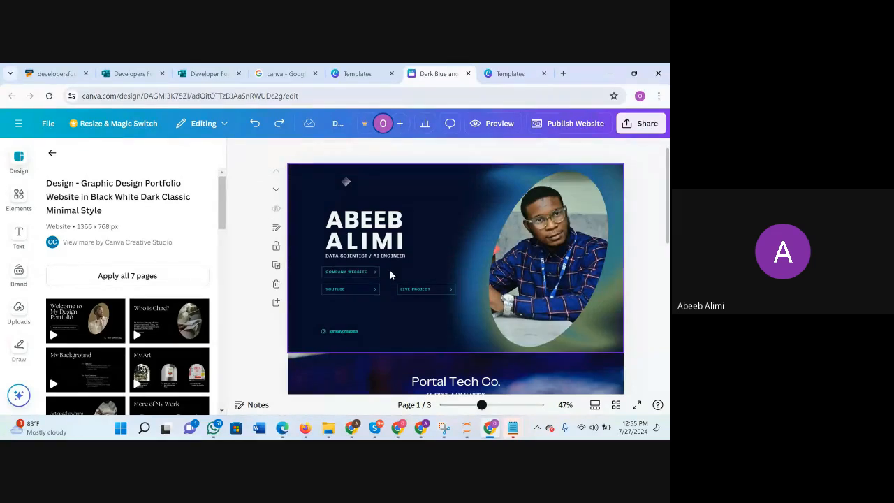
Select all parts of the "Live Project" button together and move them directly below the "YouTube" button.
left_click(390, 270)
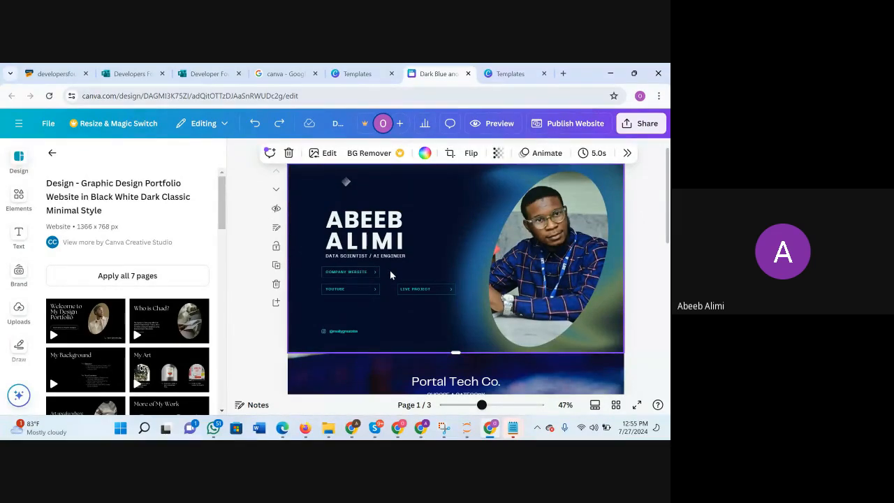
left_click_drag(390, 270, 472, 306)
left_click_drag(421, 295, 345, 308)
left_click(412, 302)
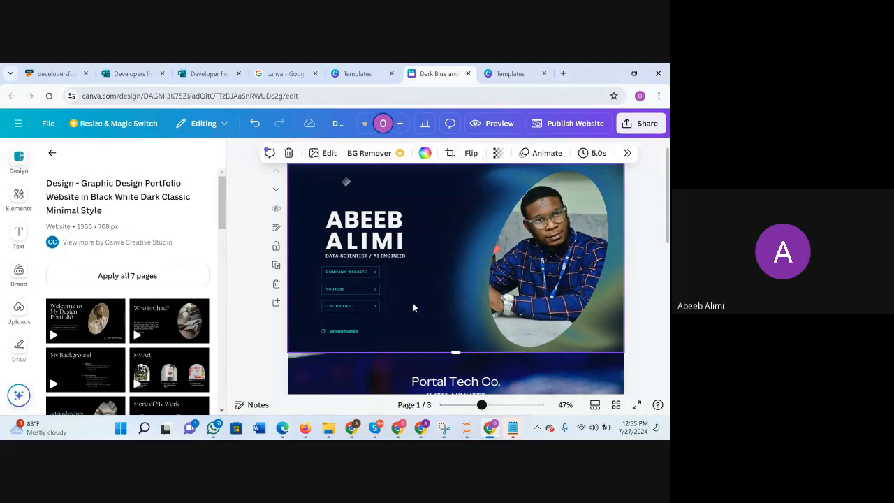
Widen the "Company Website" button frame to about the name heading's width and set the subtitle's letter spacing to 63.
left_click(372, 276)
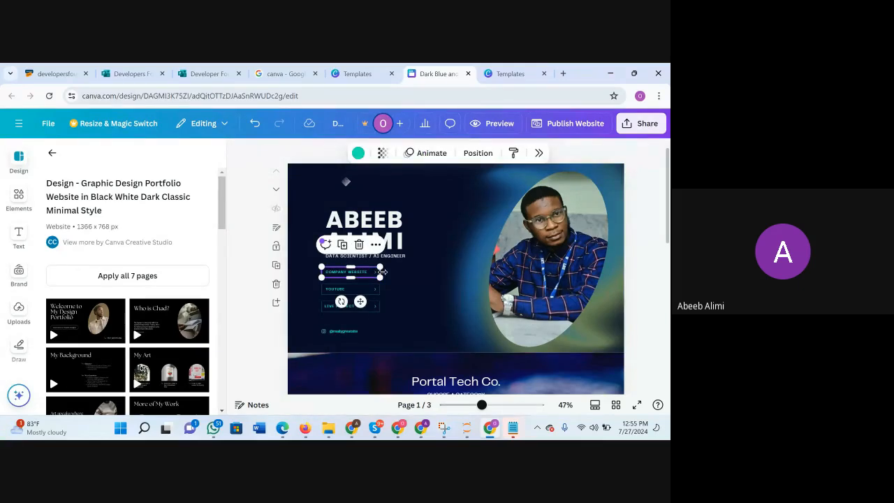
left_click_drag(383, 272, 403, 273)
left_click(383, 256)
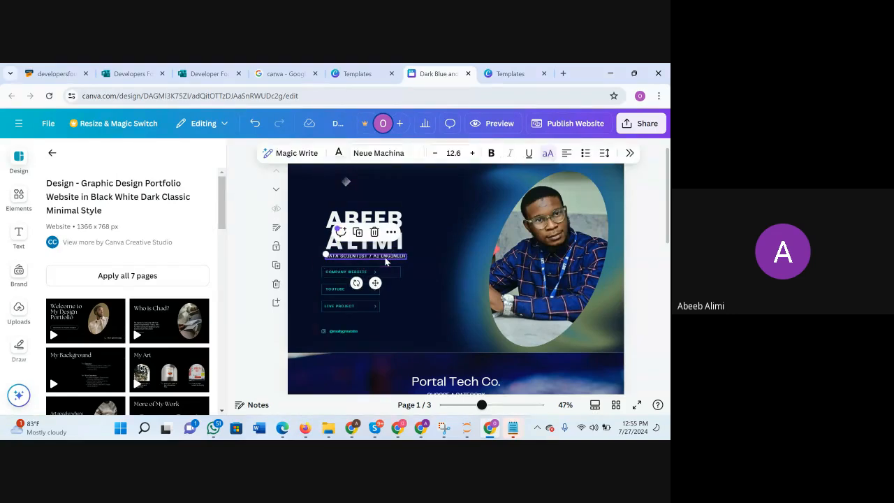
left_click(604, 154)
left_click_drag(562, 195, 565, 196)
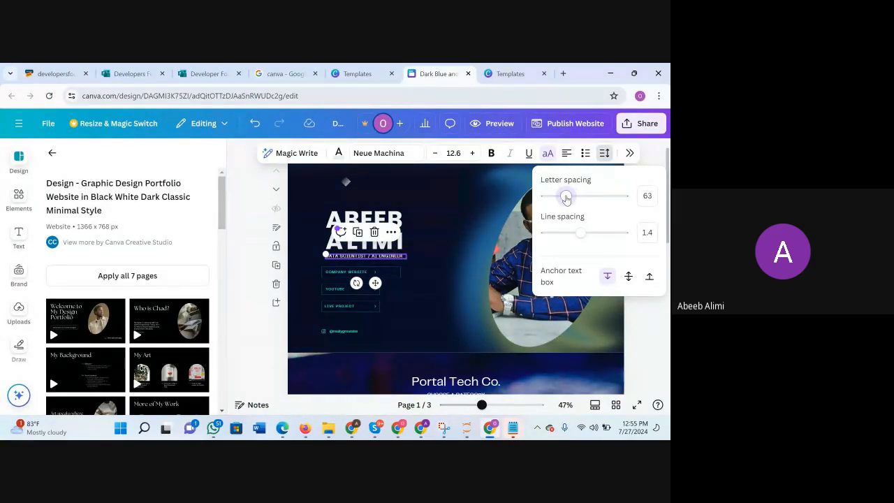
left_click(445, 292)
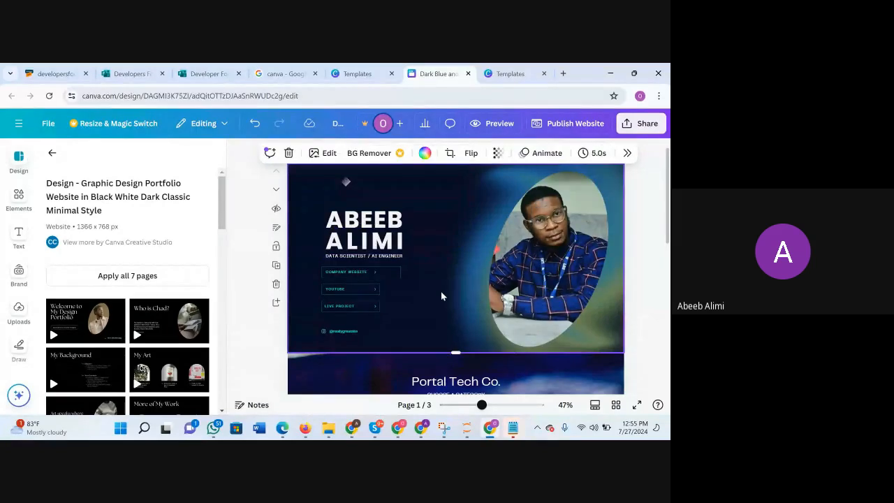
Widen the "YouTube" and "Live Project" button frames to match the "Company Website" frame.
left_click(370, 294)
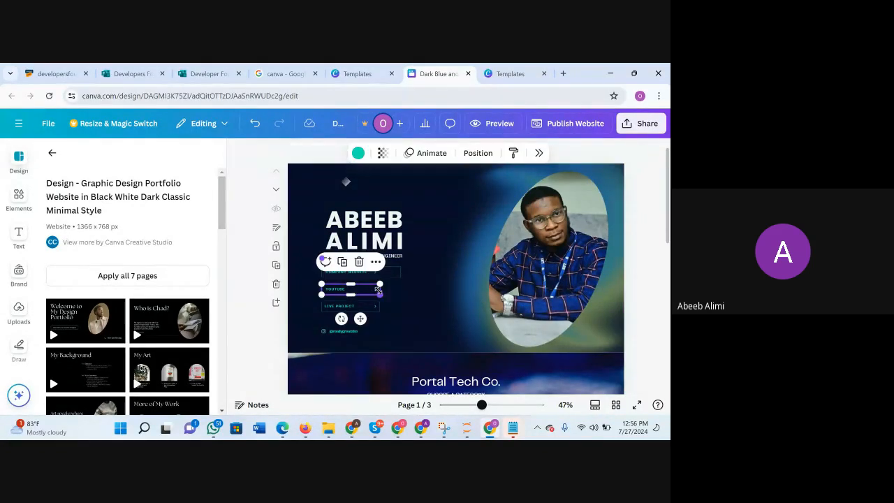
left_click_drag(380, 288, 401, 289)
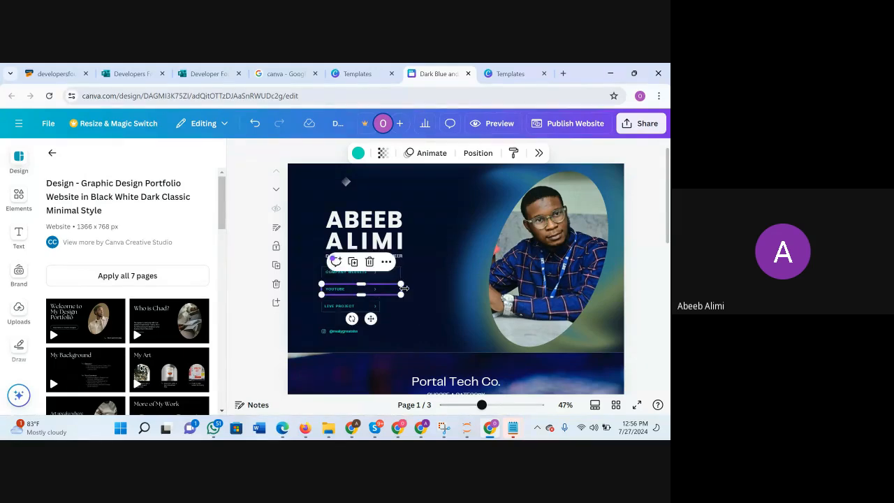
left_click(361, 307)
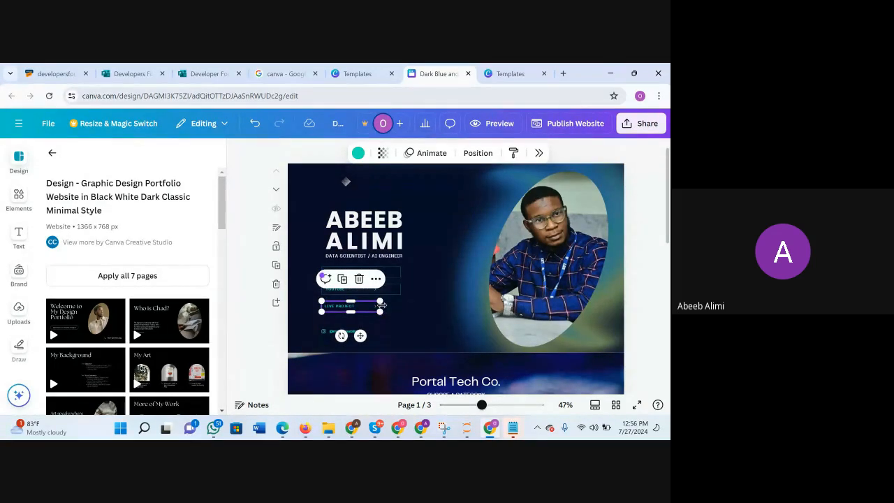
left_click_drag(380, 305, 400, 305)
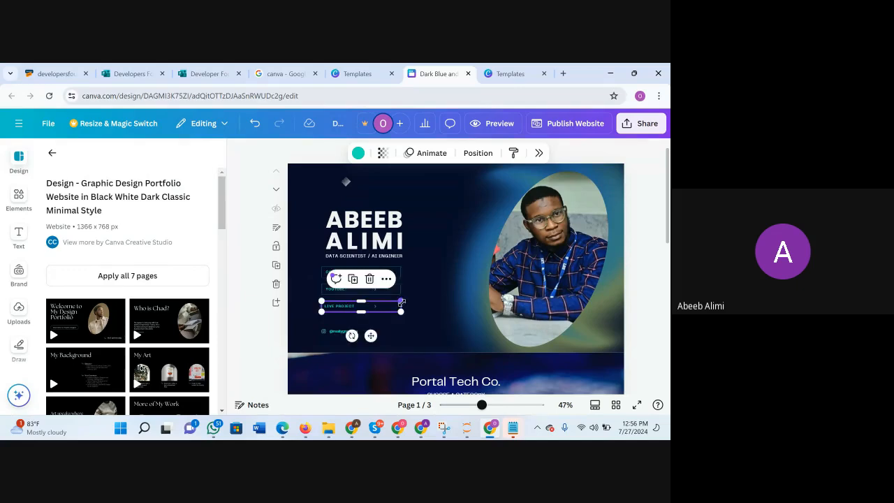
left_click(450, 278)
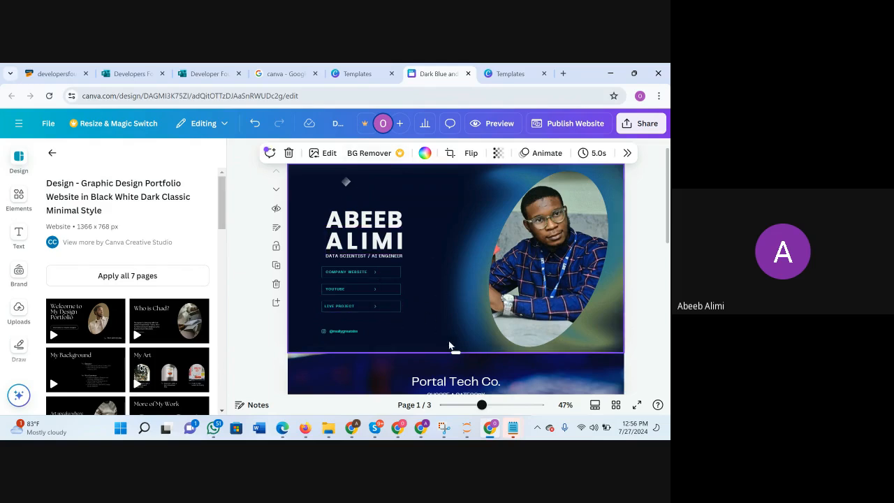
Select the arrows of the three link buttons together and move them sideways to just inside the right edges of the button frames.
scroll(452, 301, "down", 1)
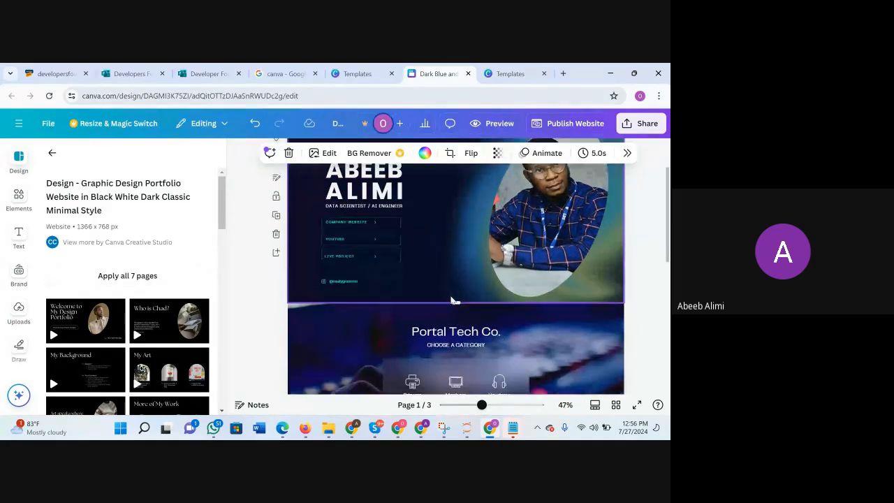
left_click_drag(482, 405, 523, 406)
scroll(407, 296, "up", 5)
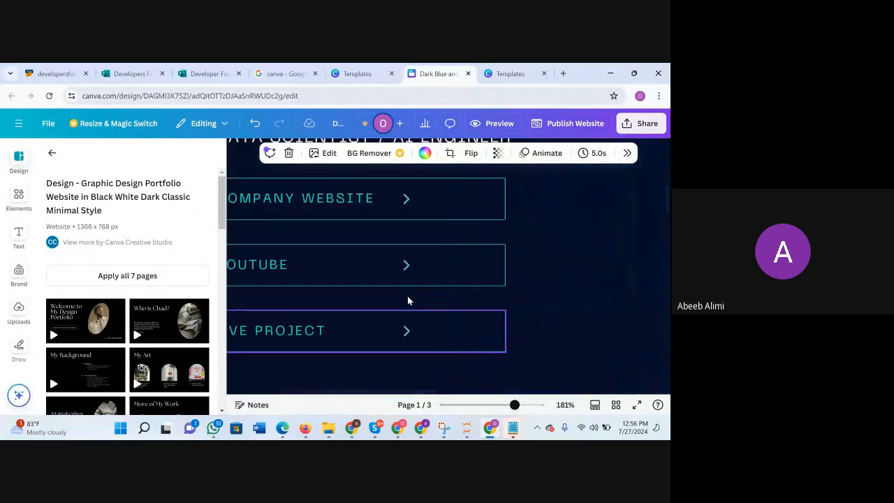
left_click(427, 256)
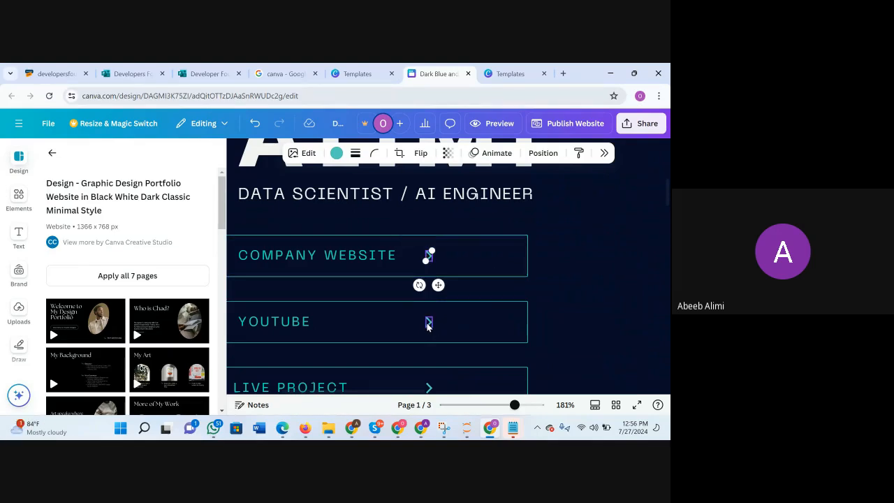
left_click(428, 324, "shift")
scroll(440, 327, "down", 2)
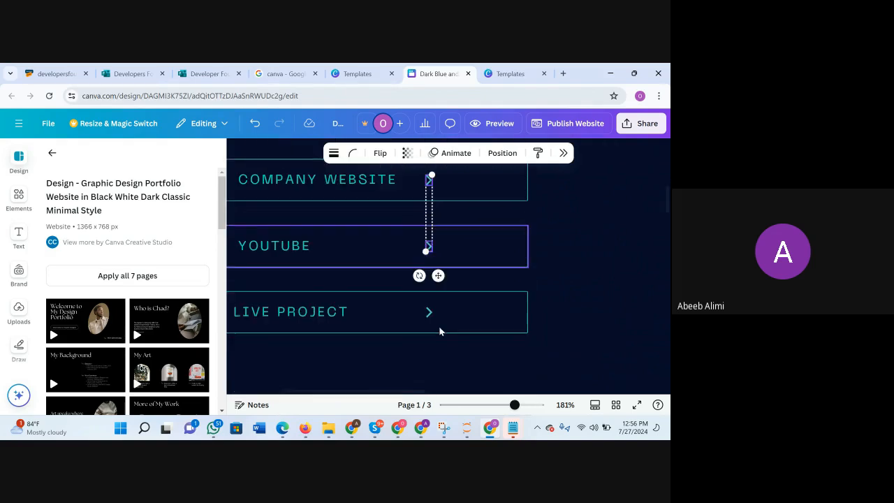
left_click(430, 296, "shift")
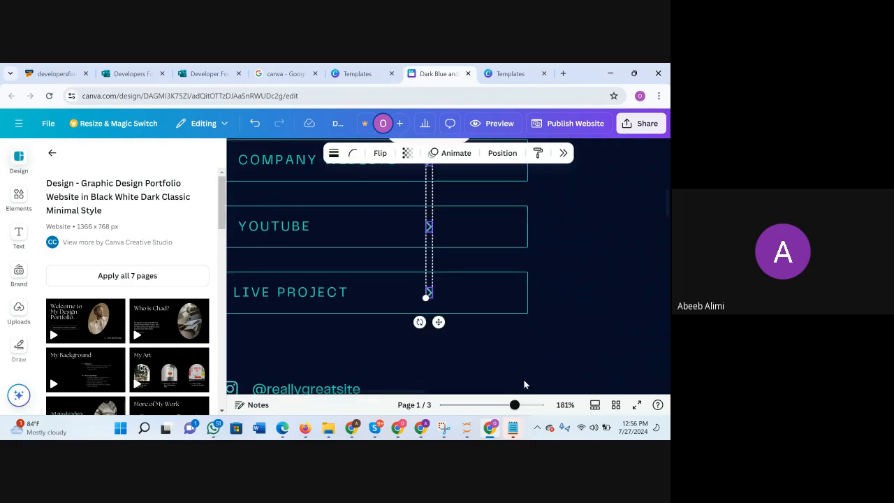
left_click_drag(514, 405, 490, 415)
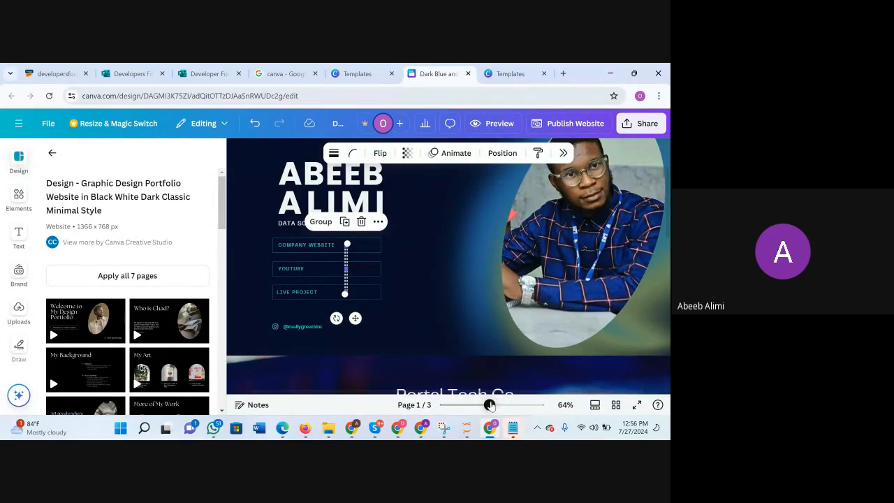
mouse_move(490, 406)
left_mouse_down()
mouse_move(505, 406)
mouse_move(475, 407)
mouse_move(487, 413)
left_mouse_up()
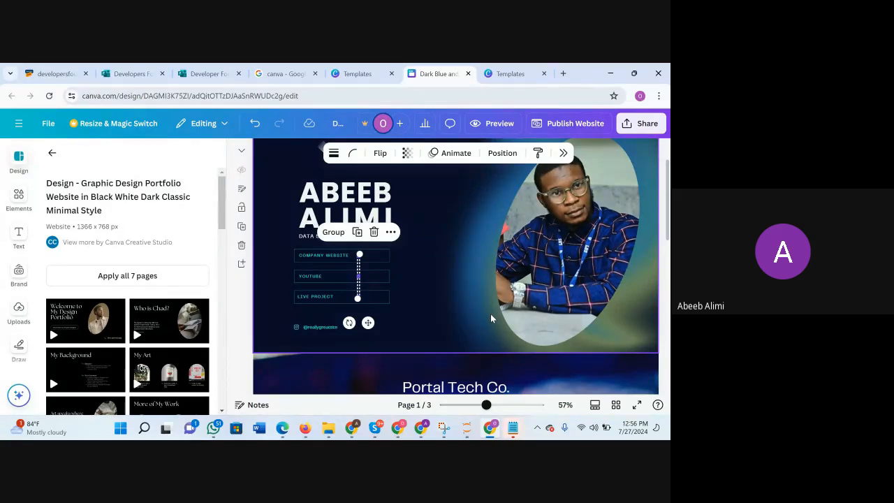
left_click_drag(368, 323, 383, 324)
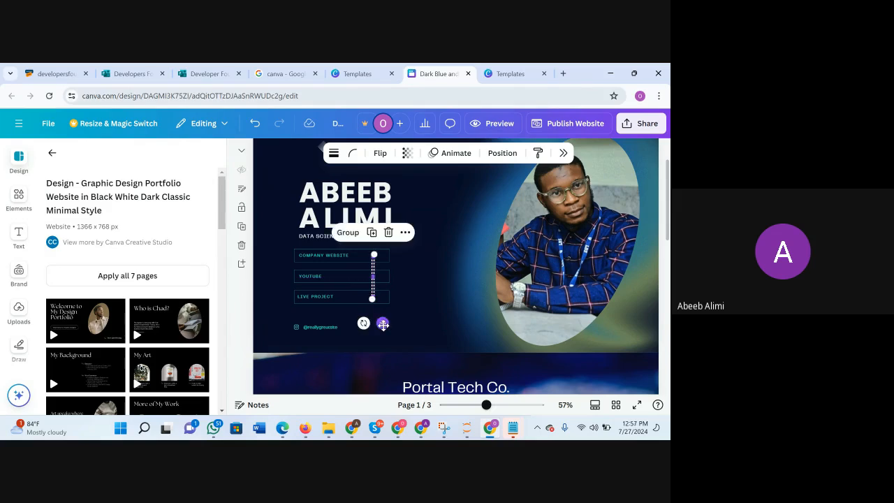
left_click_drag(383, 327, 392, 328)
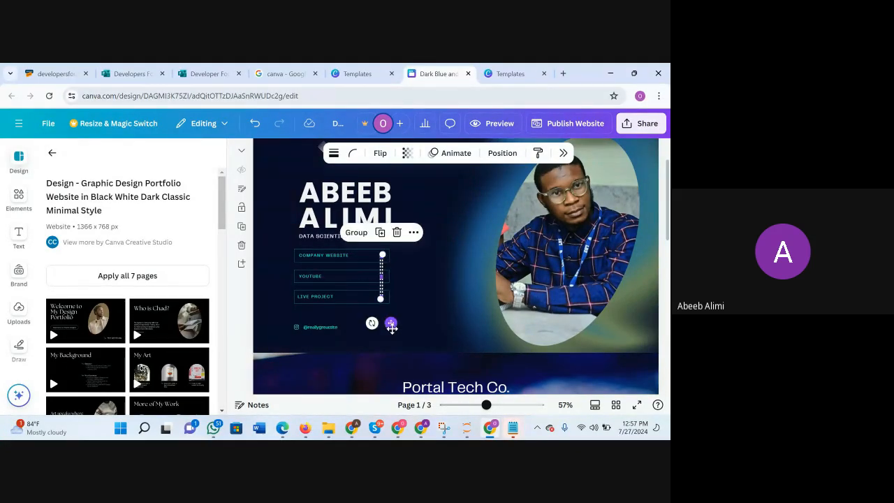
left_click(437, 313)
Delete the Instagram icon and handle below the "Live Project" button on the first page.
scroll(480, 291, "down", 2)
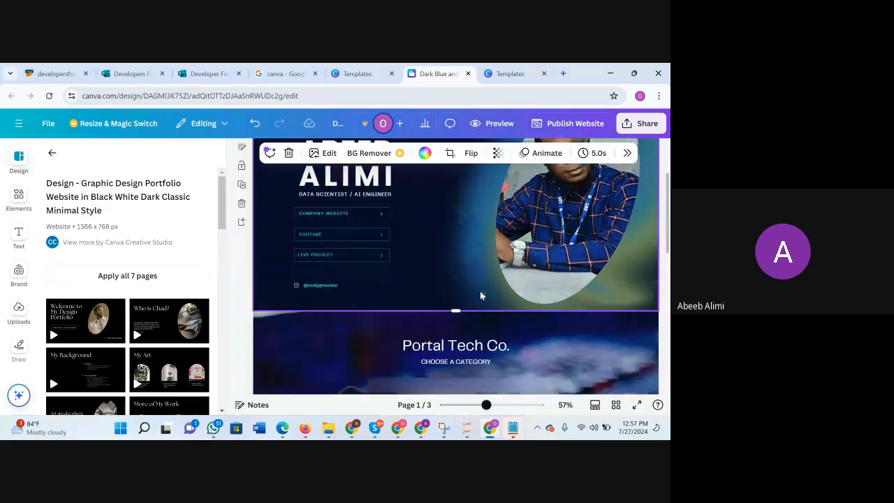
scroll(350, 268, "down", 1)
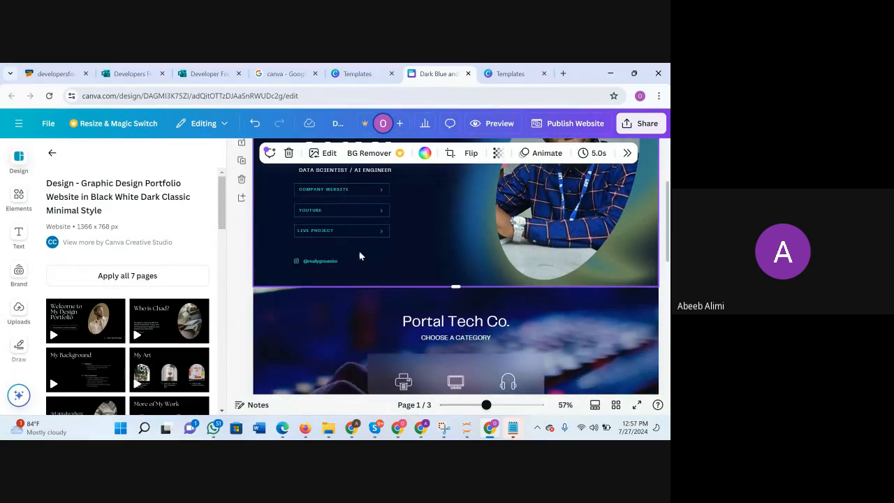
left_click(364, 259)
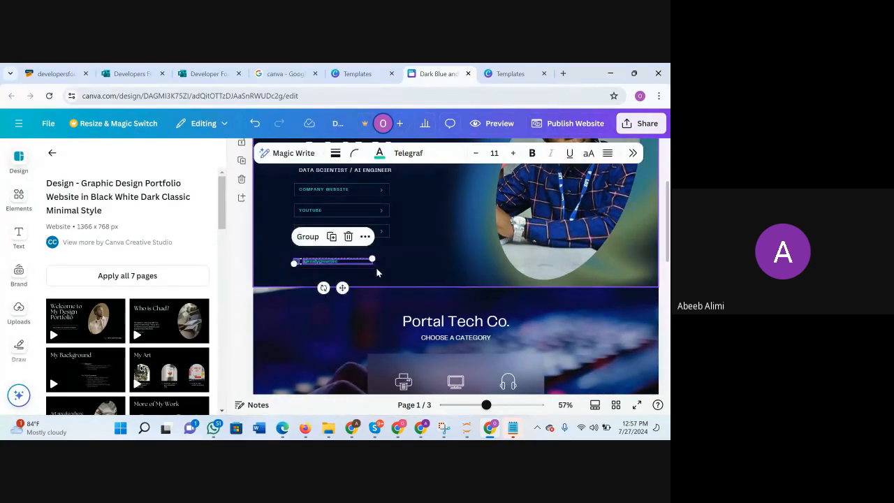
key("Delete")
Review the first page's layout and the "Portal Tech Co." category section on the second page.
scroll(413, 278, "down", 3)
scroll(413, 278, "up", 4)
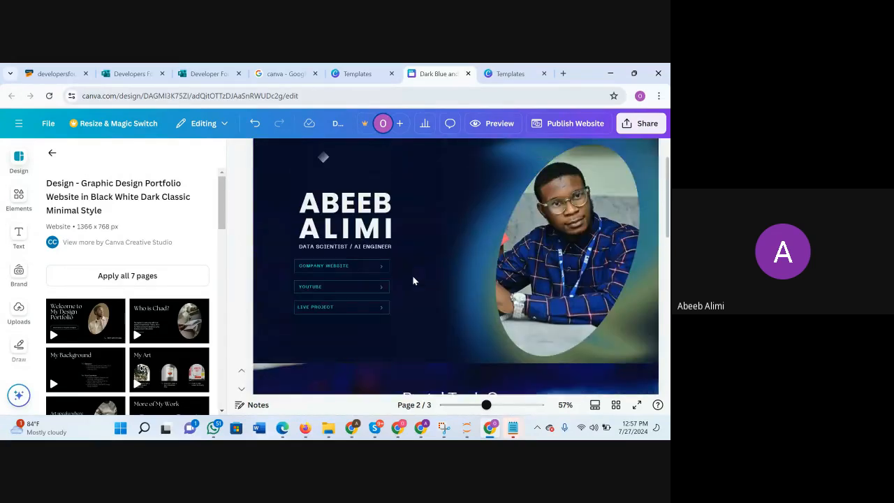
scroll(413, 278, "down", 4)
scroll(413, 279, "down", 1)
scroll(413, 280, "up", 6)
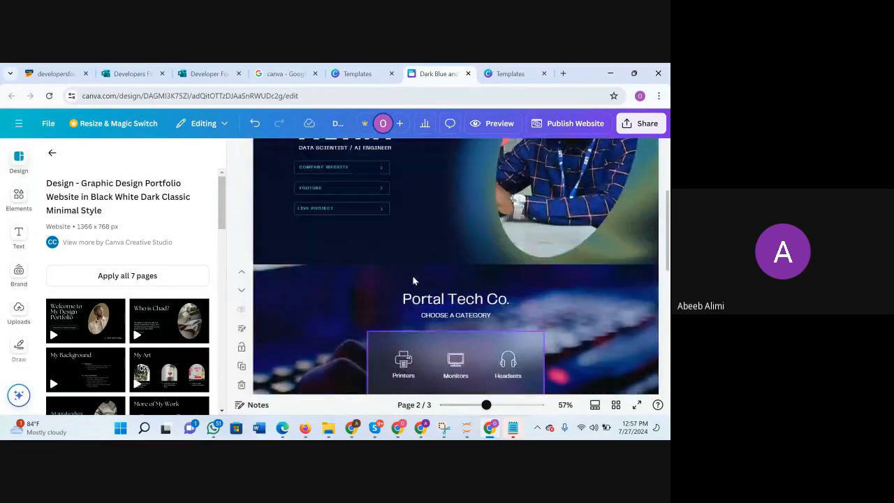
scroll(413, 280, "down", 1)
scroll(412, 275, "up", 2)
scroll(424, 362, "down", 5)
scroll(423, 361, "up", 3)
scroll(423, 362, "down", 5)
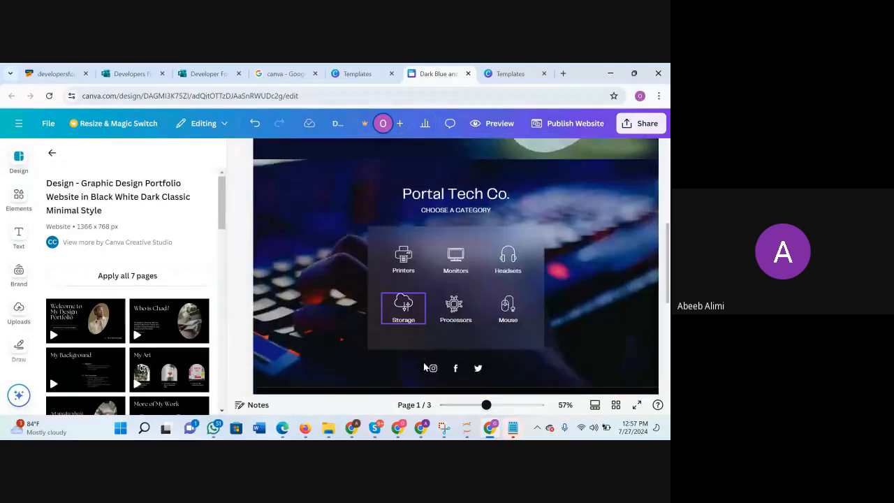
scroll(428, 350, "up", 6)
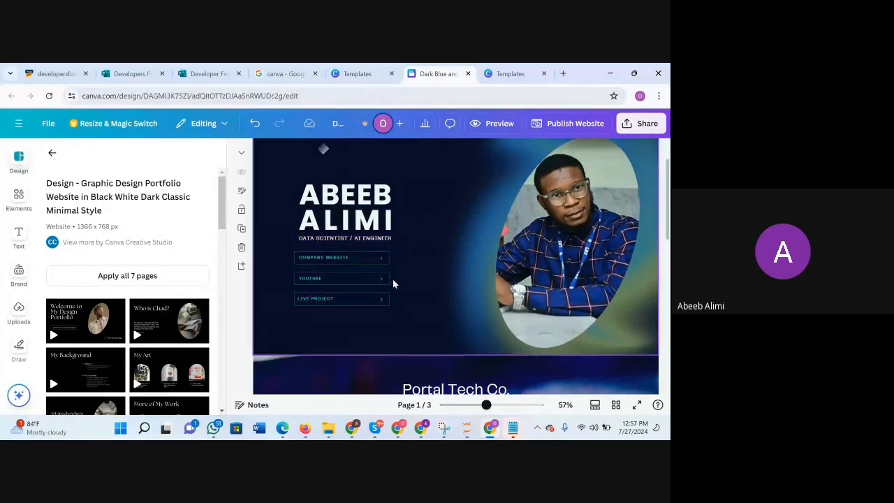
scroll(413, 276, "down", 5)
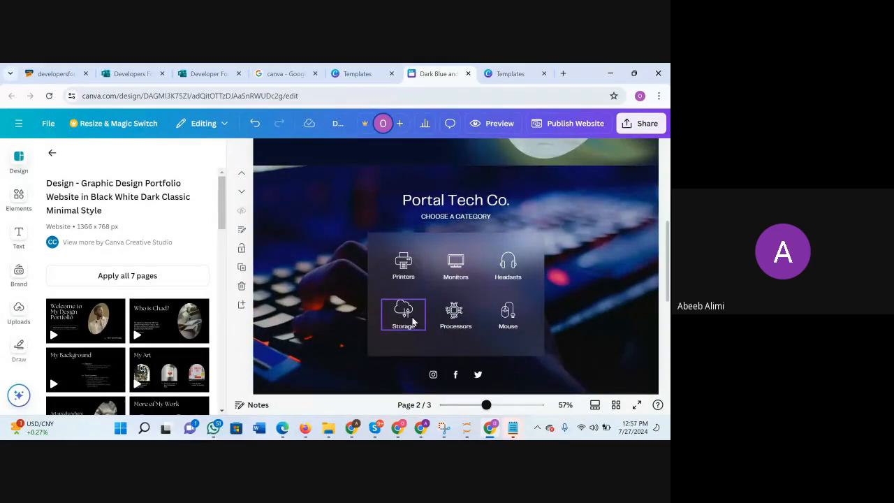
scroll(413, 322, "up", 1)
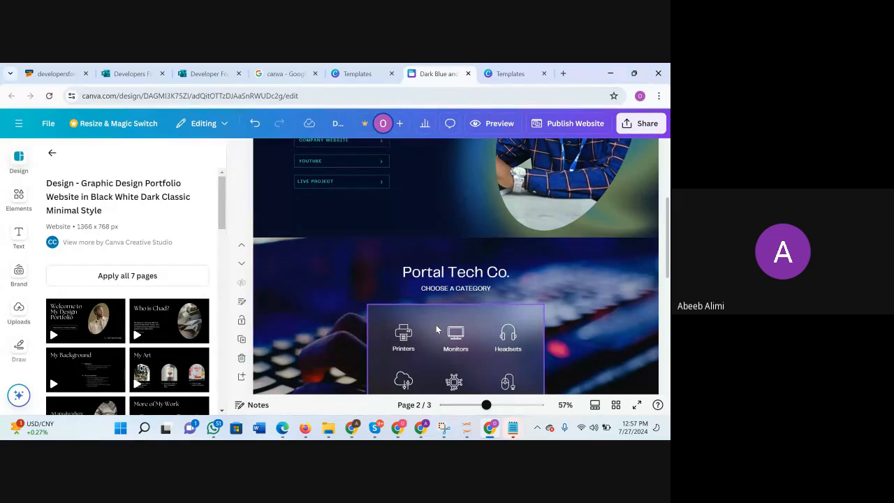
Switch to the other Chrome window and open the A4 CV design, with its first page enlarged to a readable size.
mouse_move(352, 433)
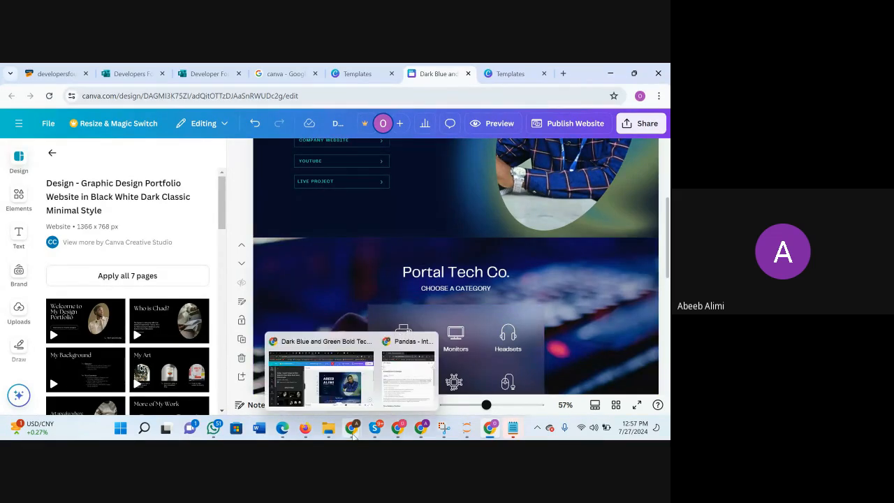
left_click(333, 383)
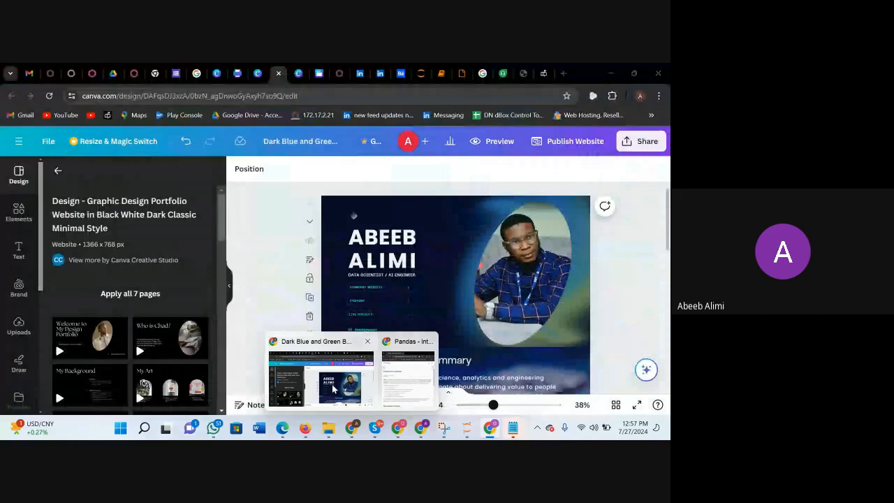
left_click(235, 73)
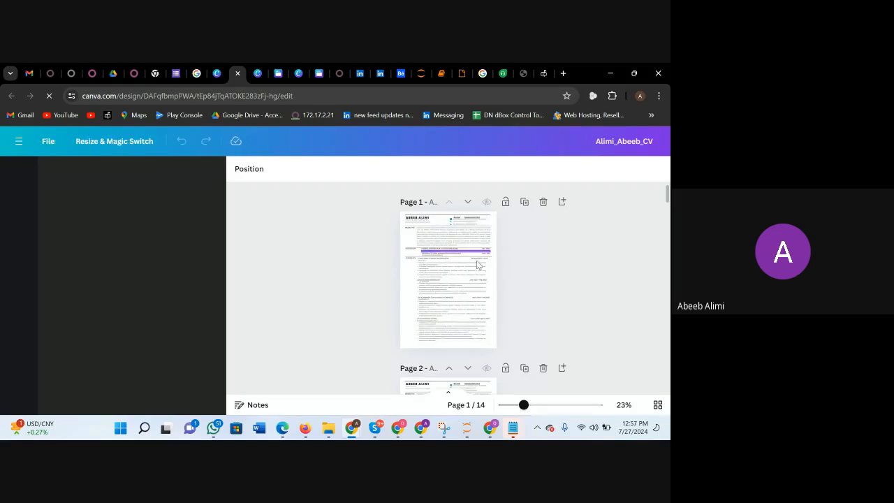
scroll(414, 323, "down", 2)
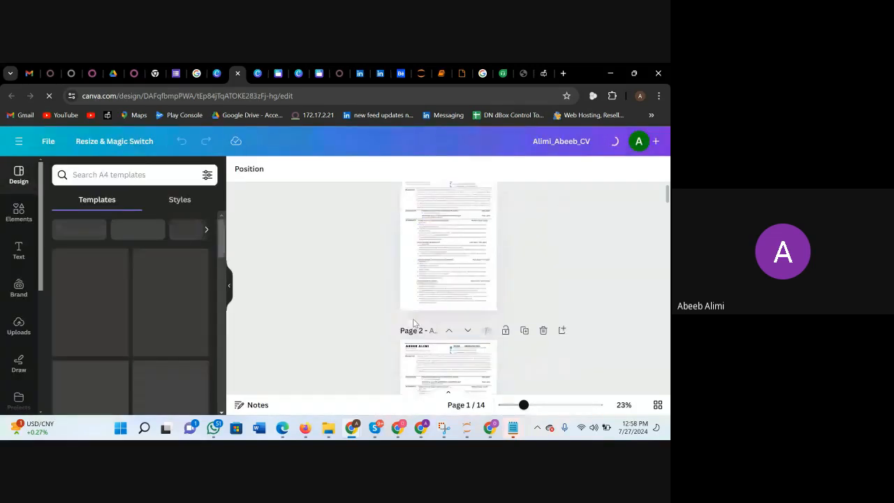
scroll(414, 322, "up", 2)
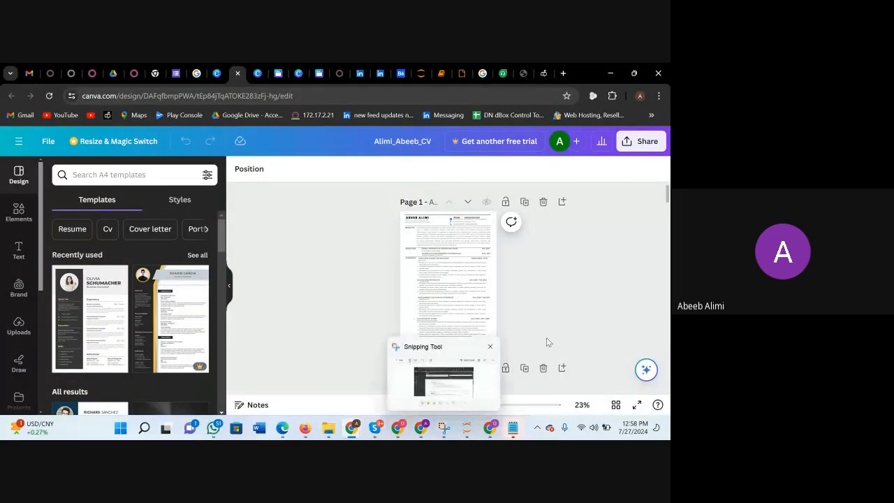
left_click_drag(481, 406, 494, 412)
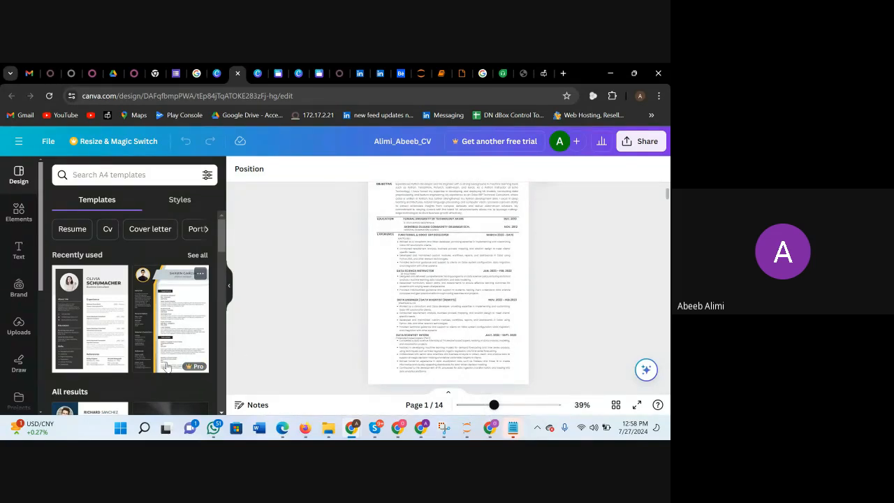
scroll(448, 278, "up", 2)
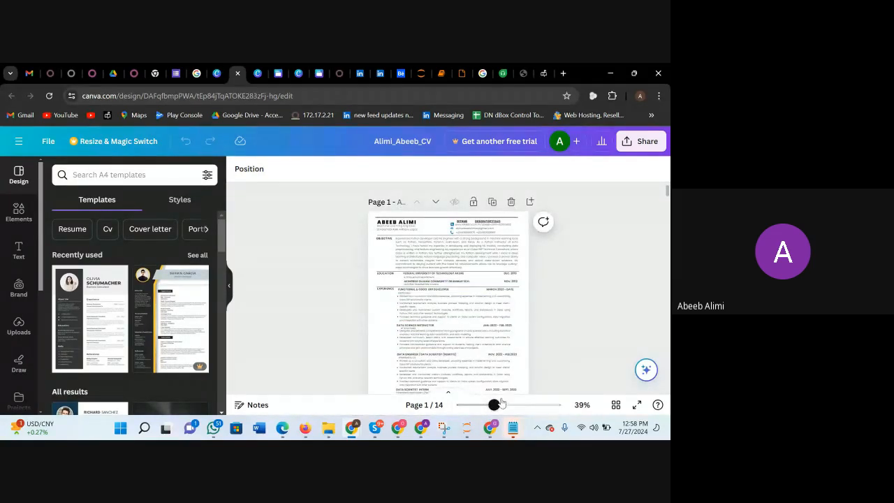
left_click_drag(494, 407, 509, 407)
scroll(399, 240, "up", 3)
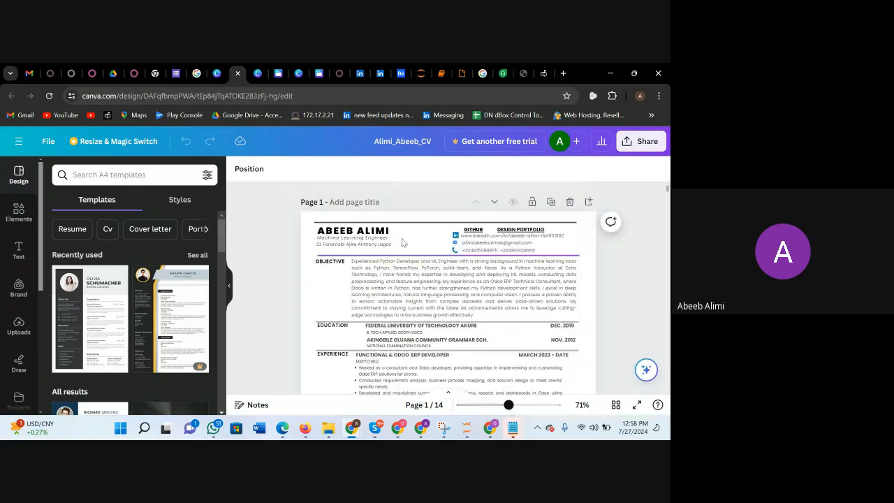
Examine the job titles, objectives, experience and skills in the CV versions across pages 1 to 7.
scroll(480, 232, "down", 6)
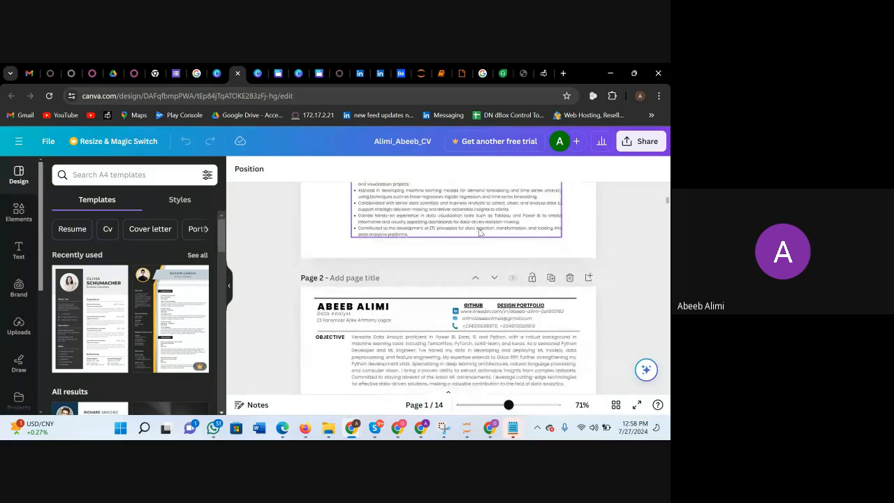
scroll(479, 232, "down", 1)
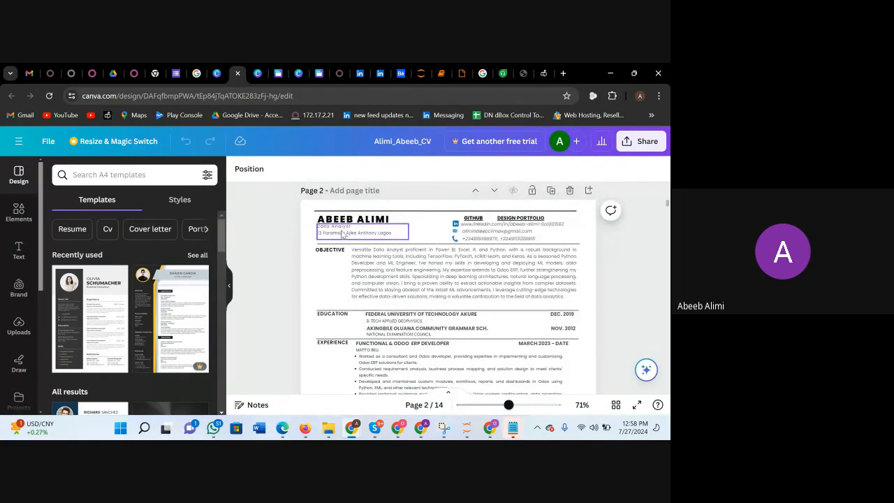
scroll(371, 248, "down", 6)
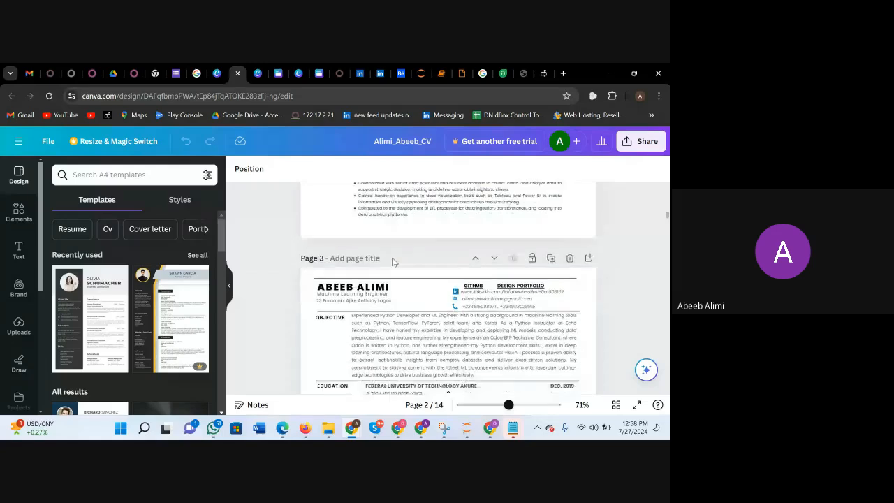
scroll(412, 263, "down", 5)
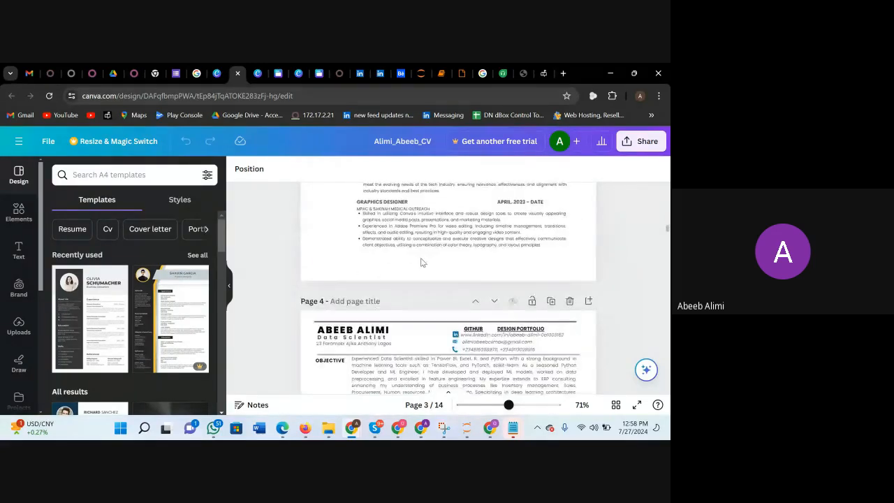
scroll(422, 262, "down", 3)
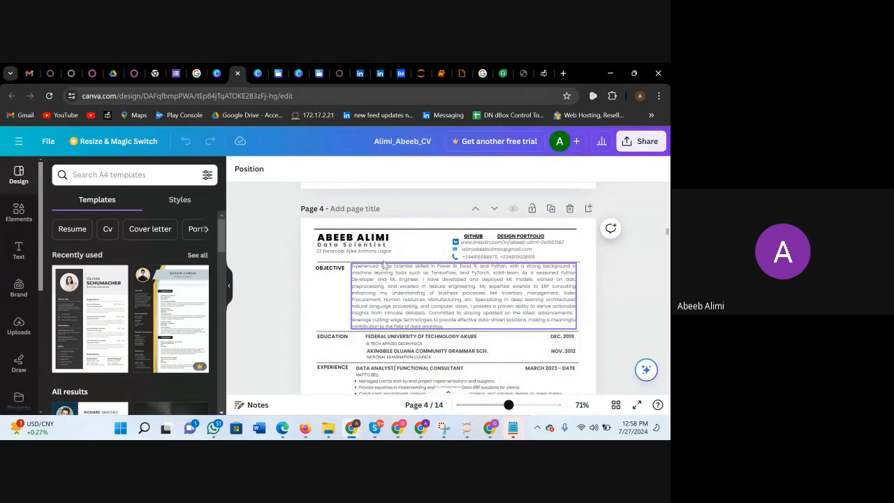
scroll(377, 285, "down", 10)
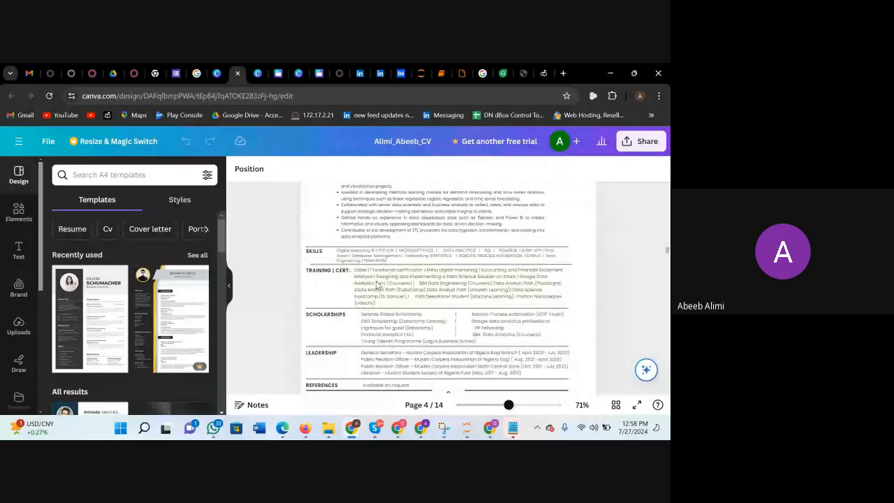
scroll(377, 285, "down", 15)
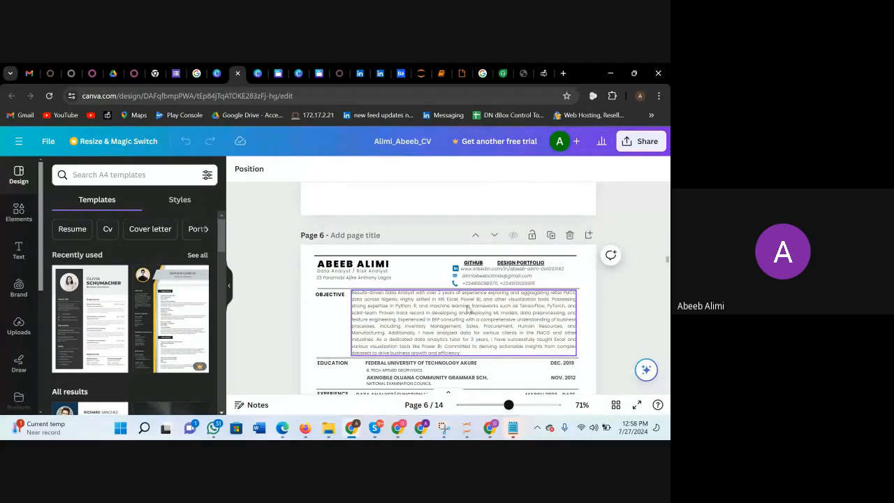
scroll(436, 358, "down", 2)
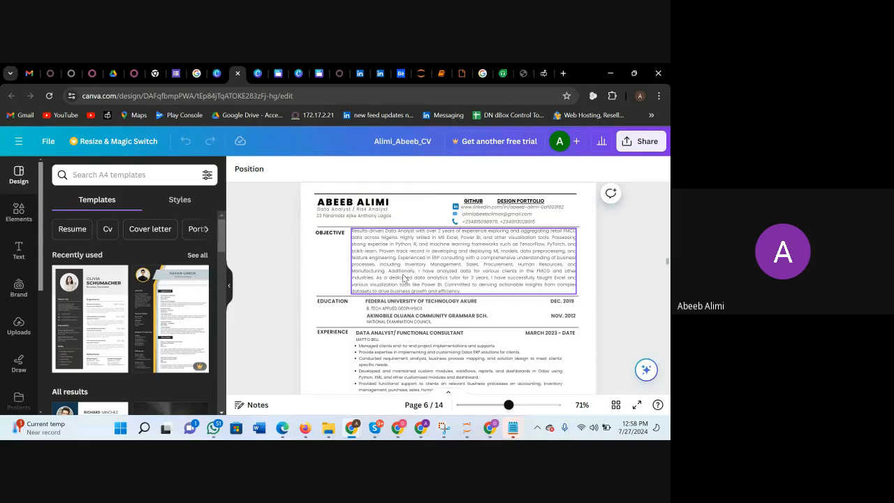
scroll(358, 302, "down", 7)
scroll(357, 301, "down", 5)
scroll(357, 302, "up", 12)
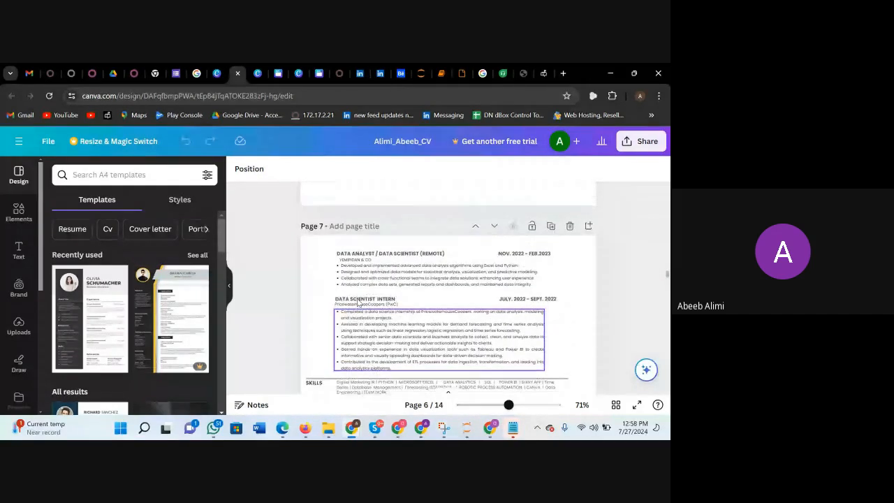
Examine the Data Analyst / Risk Analyst objective paragraph on page 6 of the CV, highlighting its full text.
scroll(357, 301, "up", 1)
scroll(357, 301, "down", 3)
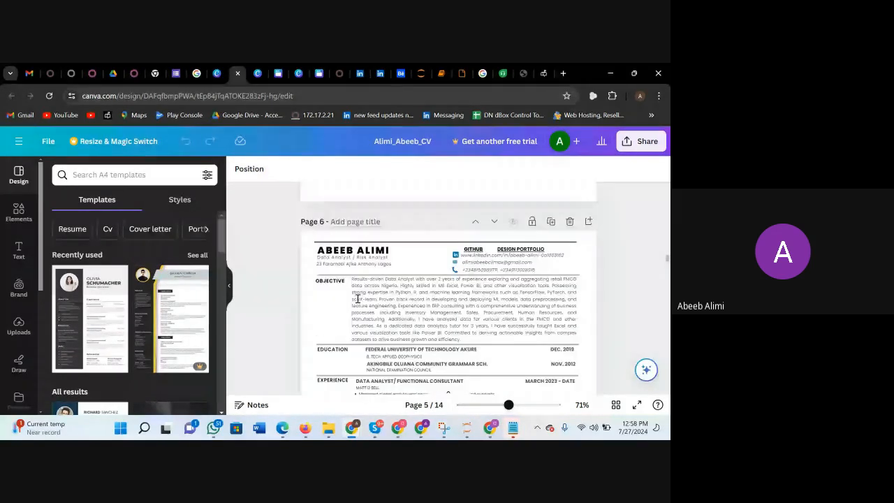
scroll(357, 302, "up", 1)
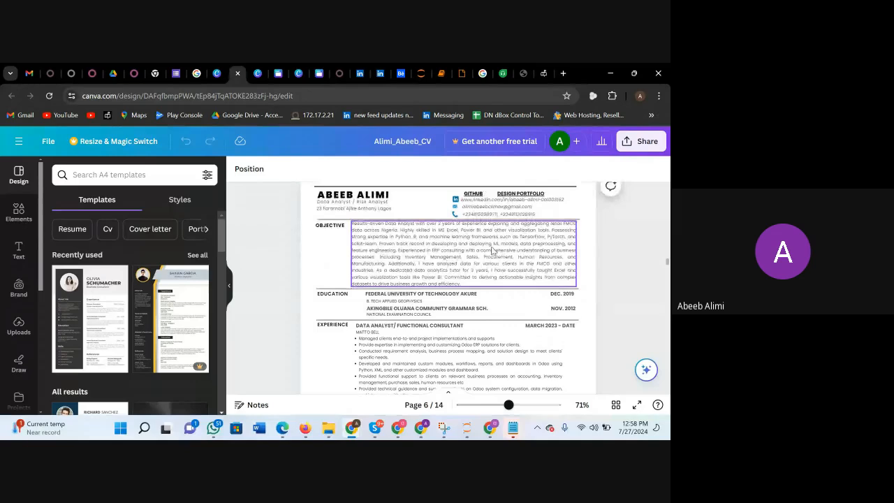
left_click(465, 249)
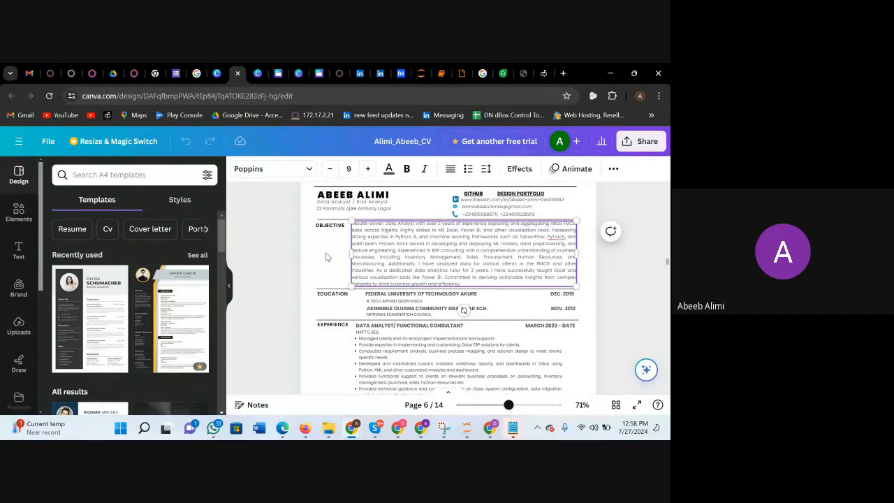
left_click(326, 257)
left_click(438, 244)
left_click(440, 242)
key("ctrl+a")
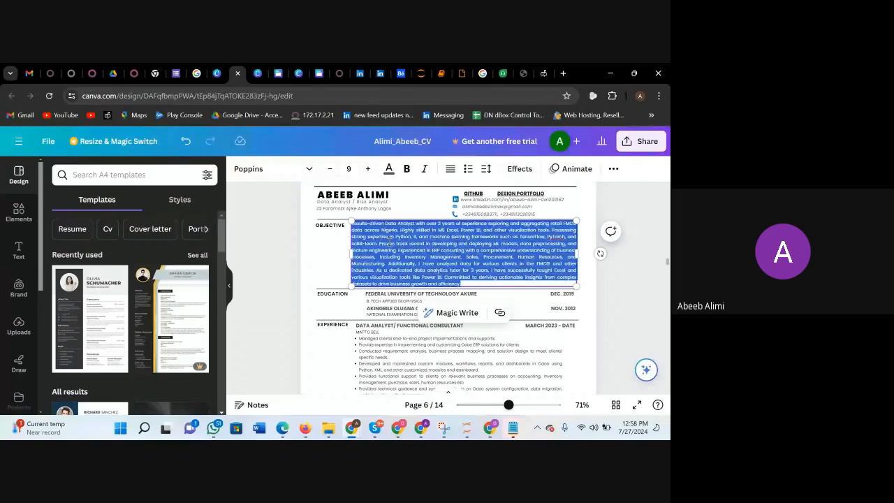
left_click(328, 254)
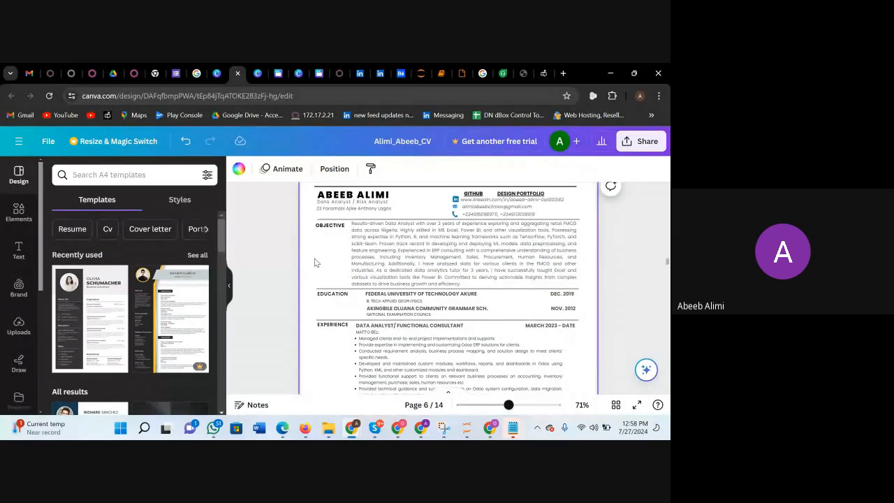
left_click(488, 249)
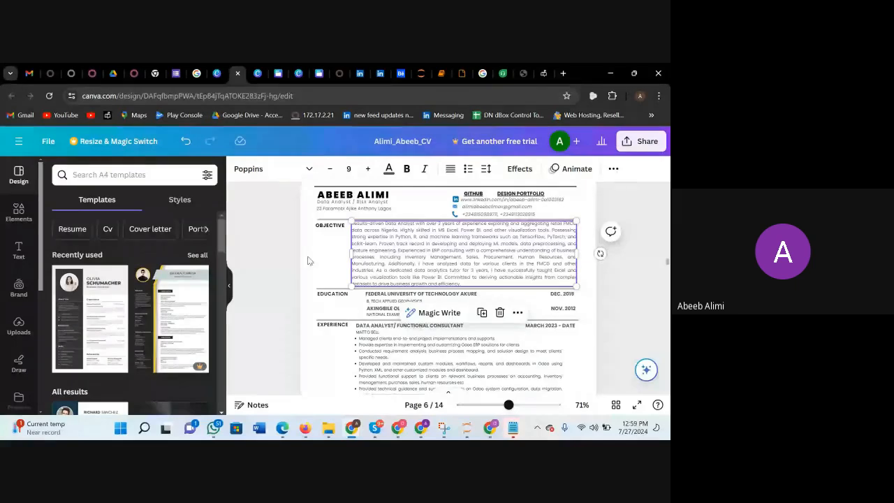
left_click(329, 260)
left_click(422, 273)
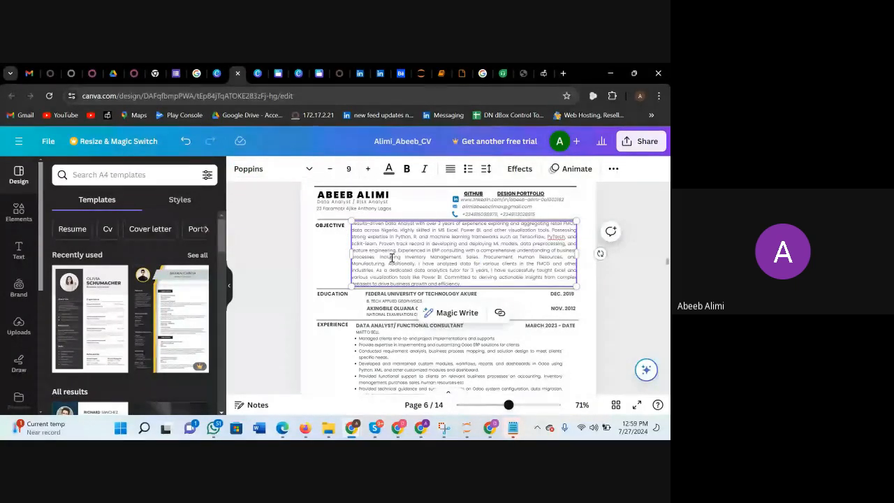
left_click(495, 261)
right_click(462, 265)
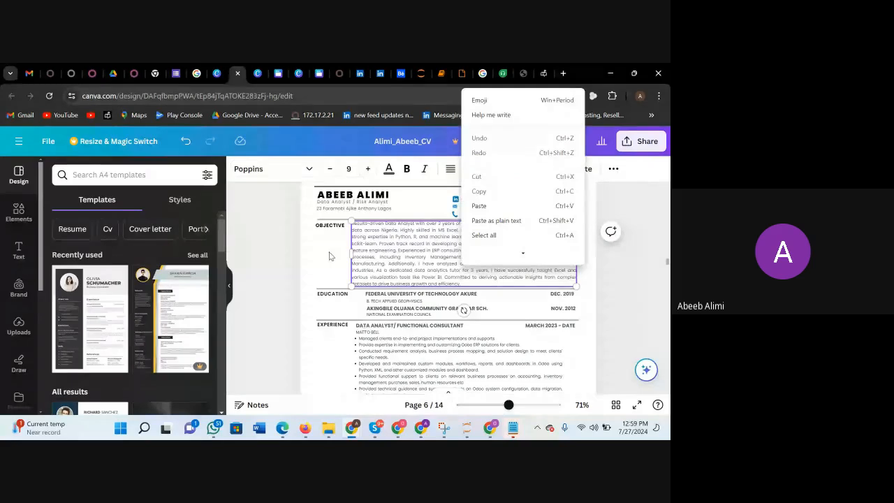
left_click(331, 256)
Review the Python Developer / ML Engineer objective on page 8 and the skills, training and scholarships on page 9 of the CV.
scroll(426, 262, "down", 4)
scroll(426, 260, "down", 15)
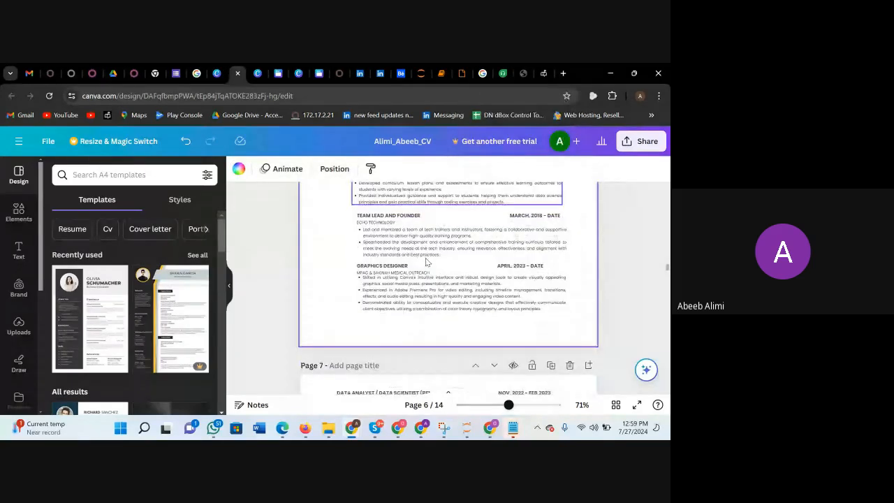
scroll(426, 261, "up", 2)
left_click(426, 240)
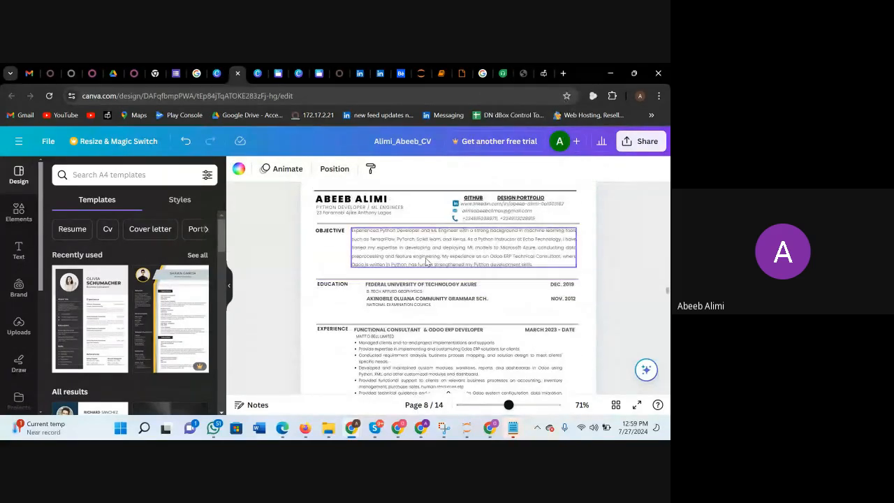
left_click(426, 238)
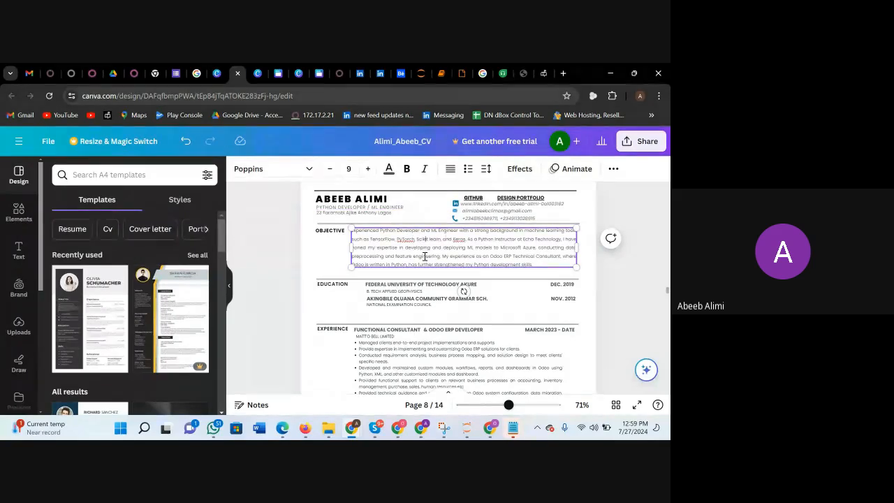
scroll(488, 261, "down", 10)
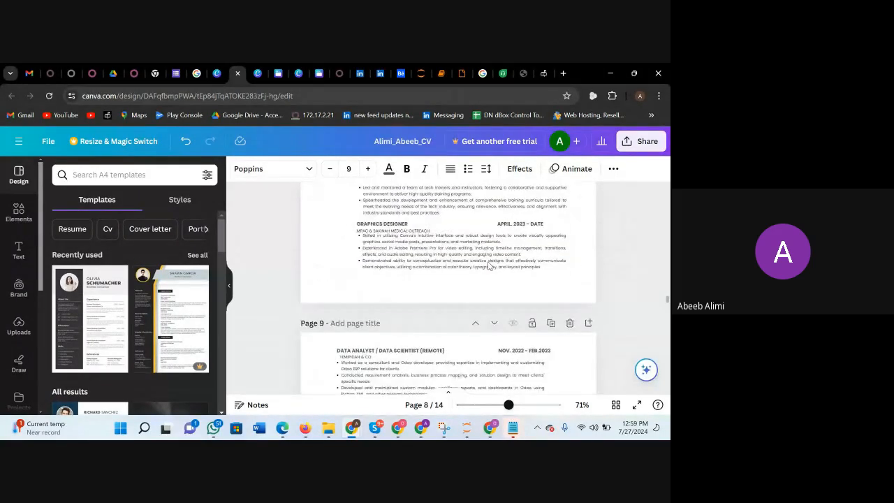
scroll(508, 224, "down", 1)
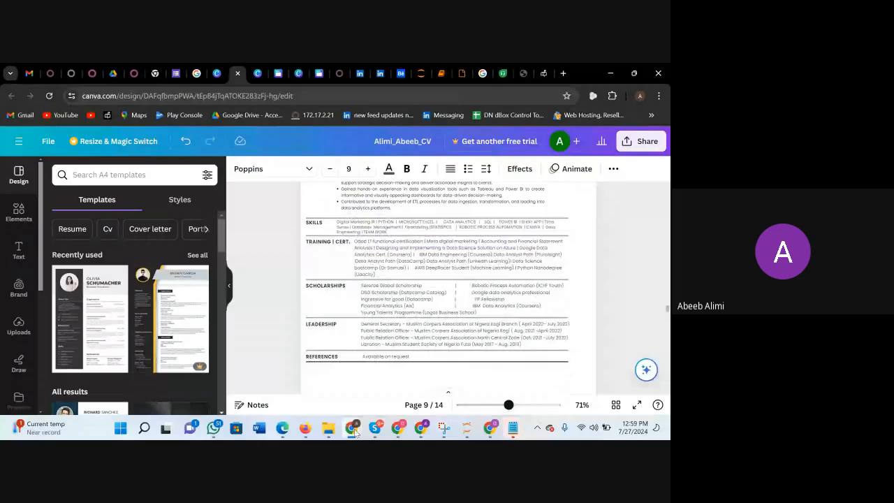
Open the finished Dark Blue and Green portfolio website design and copy its Summary paragraph from the second page.
mouse_move(355, 428)
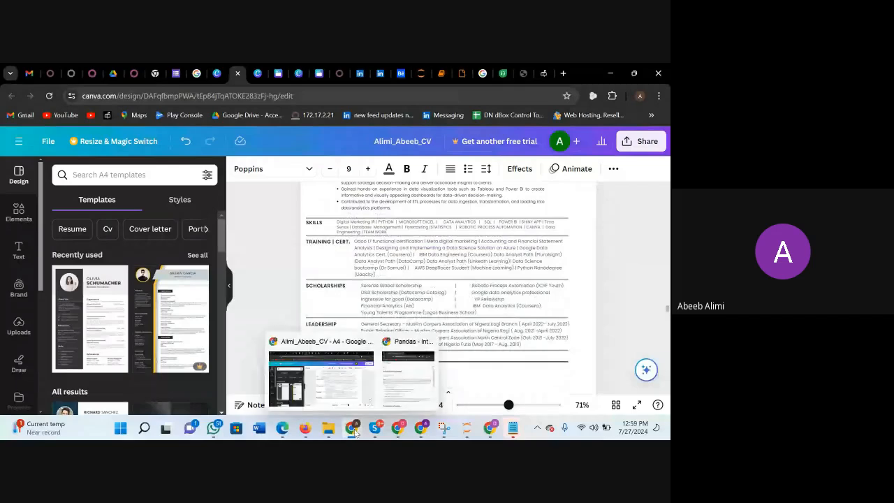
left_click(341, 371)
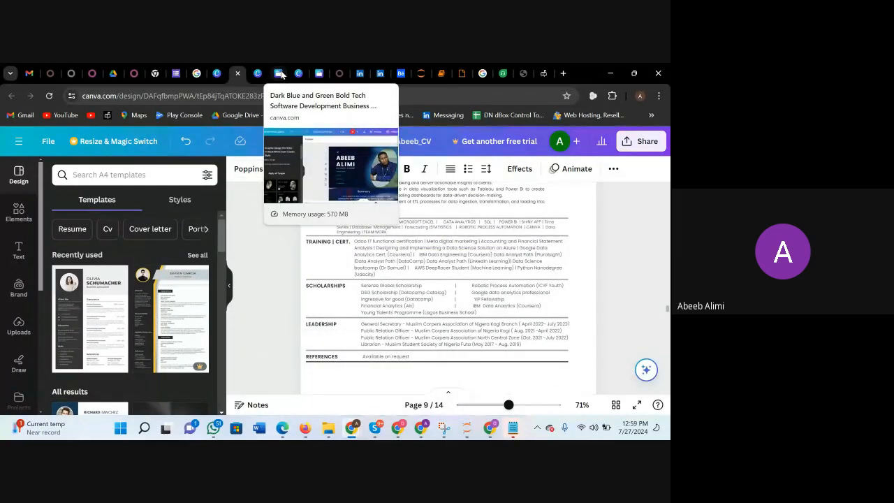
left_click(278, 74)
scroll(448, 307, "down", 2)
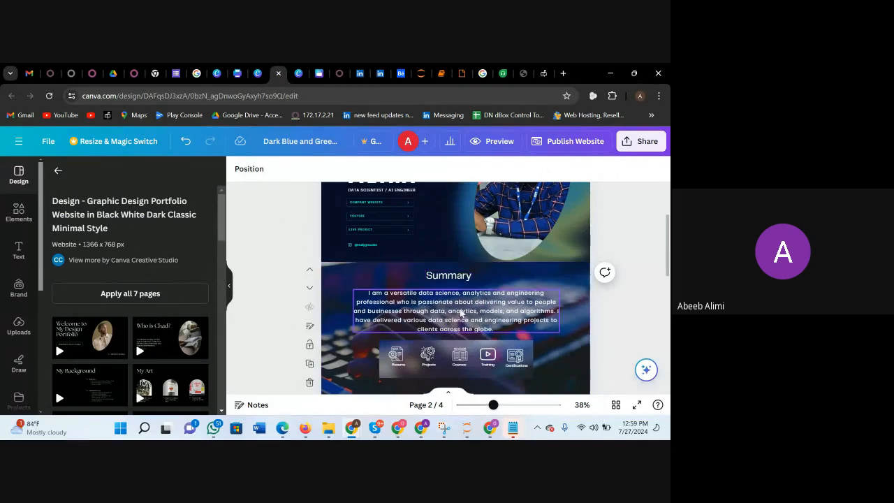
scroll(436, 305, "down", 2)
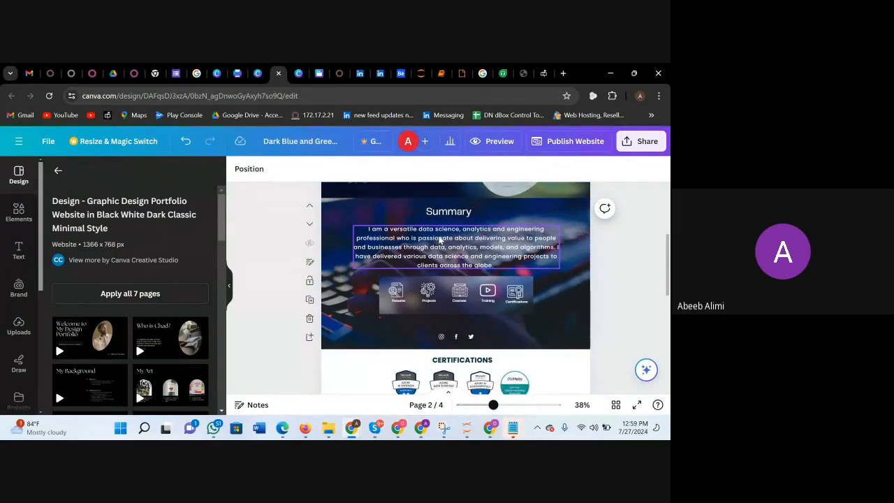
left_click(439, 240)
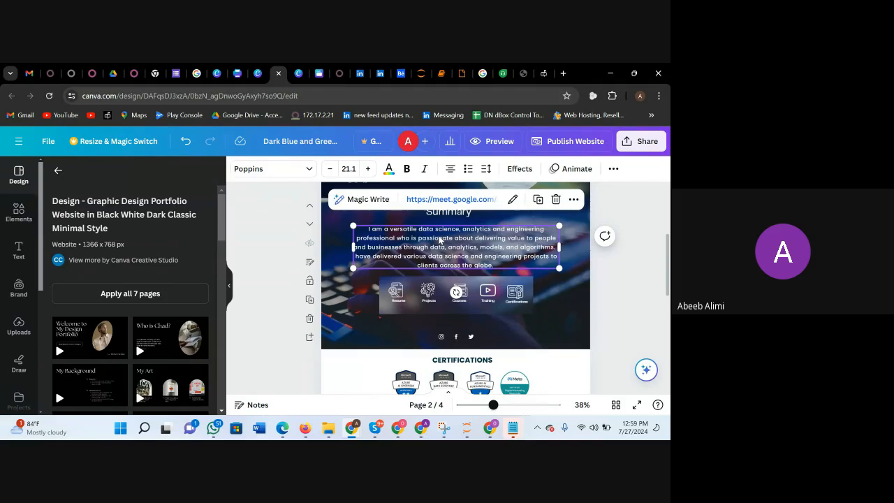
Switch to the website being built, paste the summary paragraph onto the second page and move it up over the "Portal Tech Co." heading.
mouse_move(491, 427)
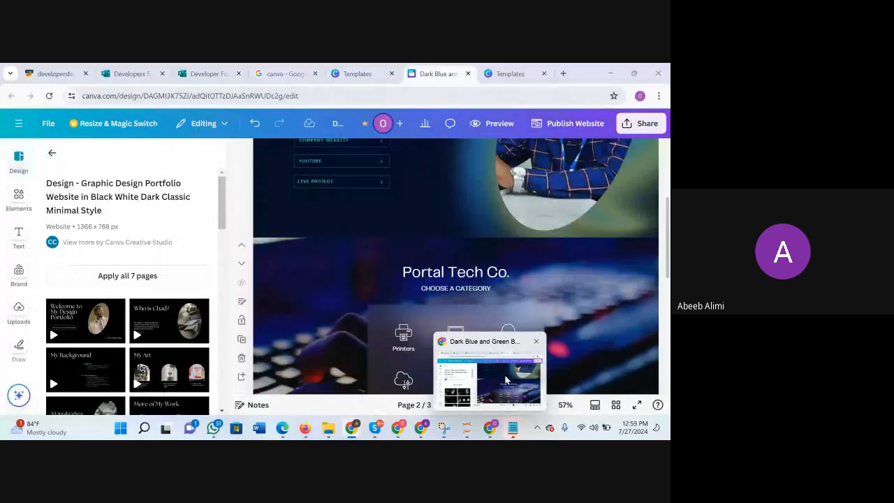
left_click(472, 287)
left_click(389, 266)
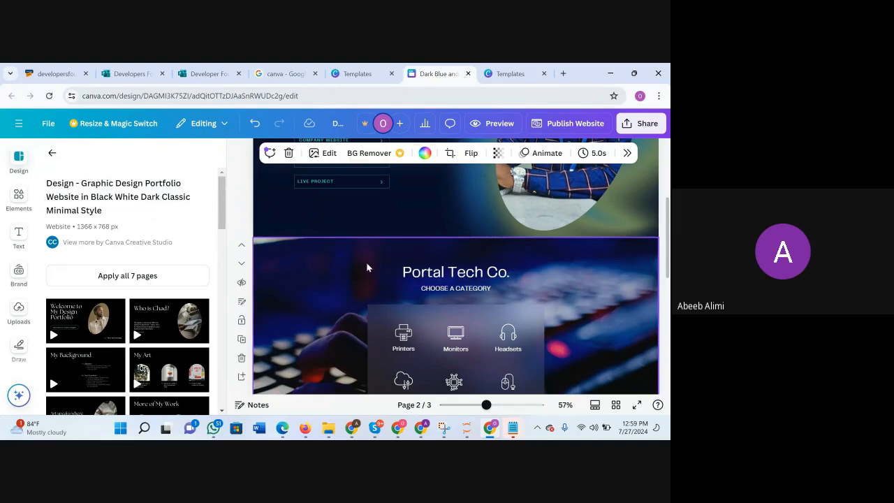
type("I am a versatile data science, analytics and engineering professional who is passionate about delivering value to people and businesses through data, analytics, models, and algorithms. I have delivered various data science and engineering projects to clients across the globe.")
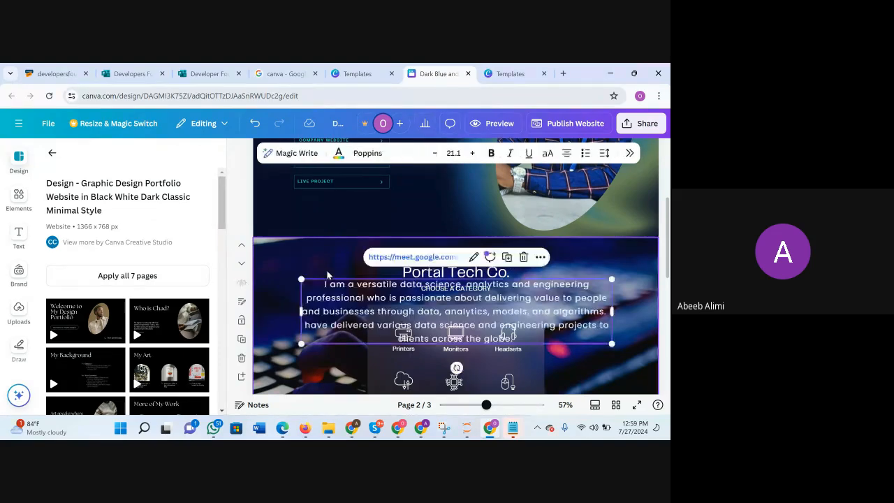
left_click(628, 286)
left_click(577, 301)
left_click_drag(577, 300, 546, 287)
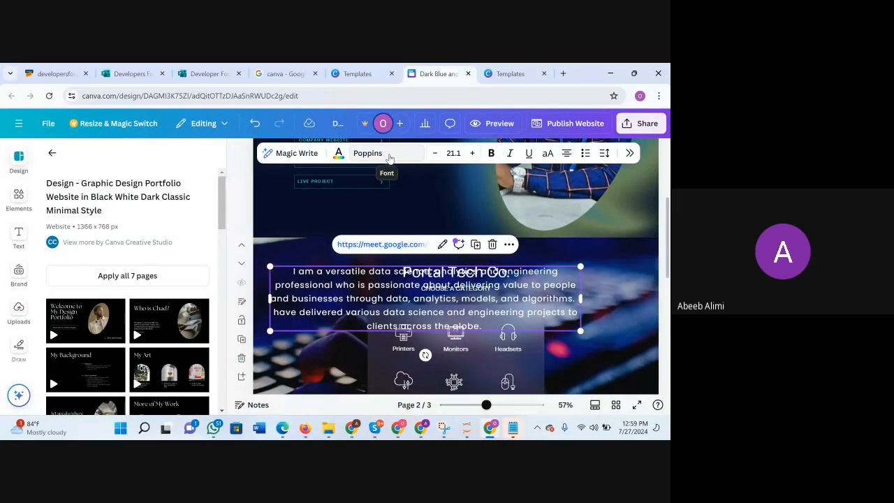
Switch to the Google Meet call and send the font name "Poppins" in the in-call messages.
mouse_move(395, 430)
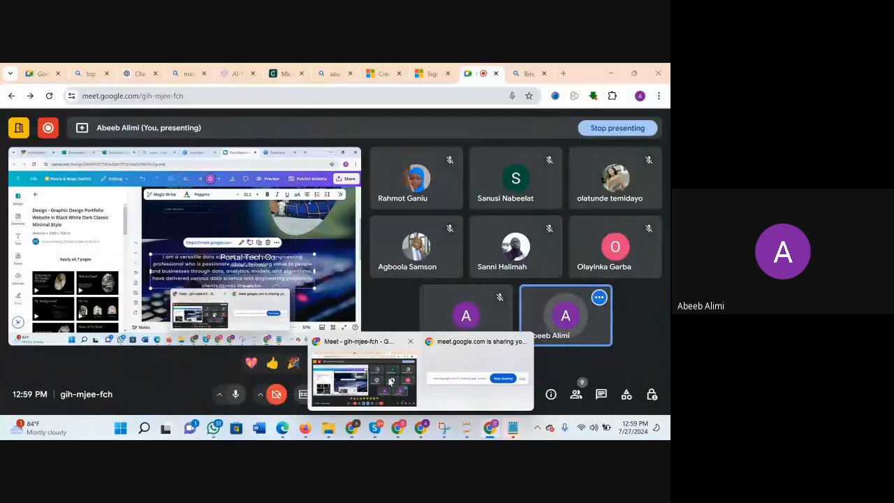
left_click(385, 381)
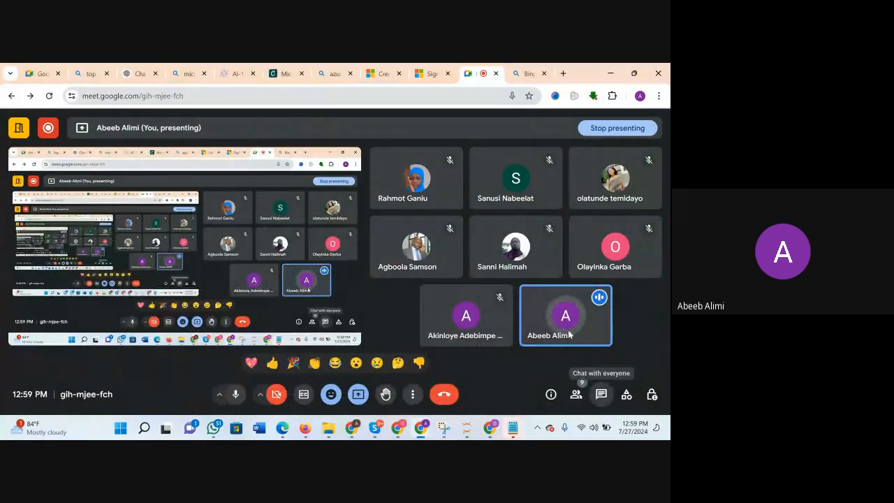
left_click(513, 334)
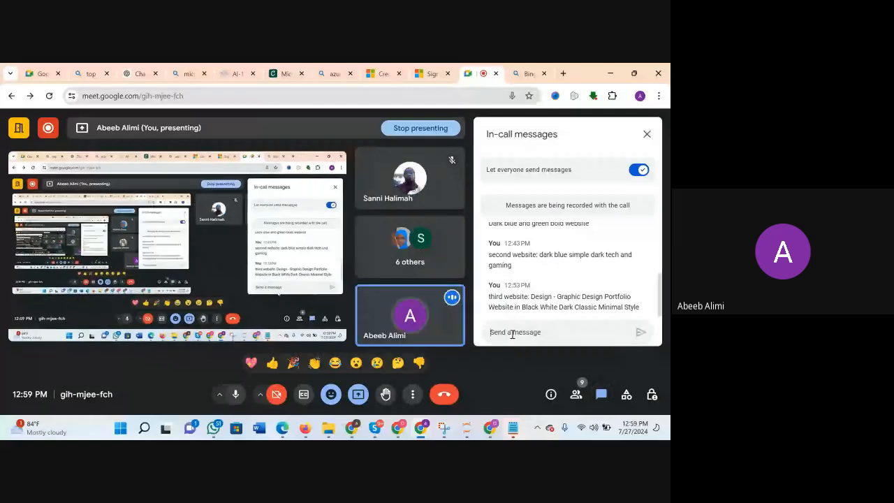
type("Poppins")
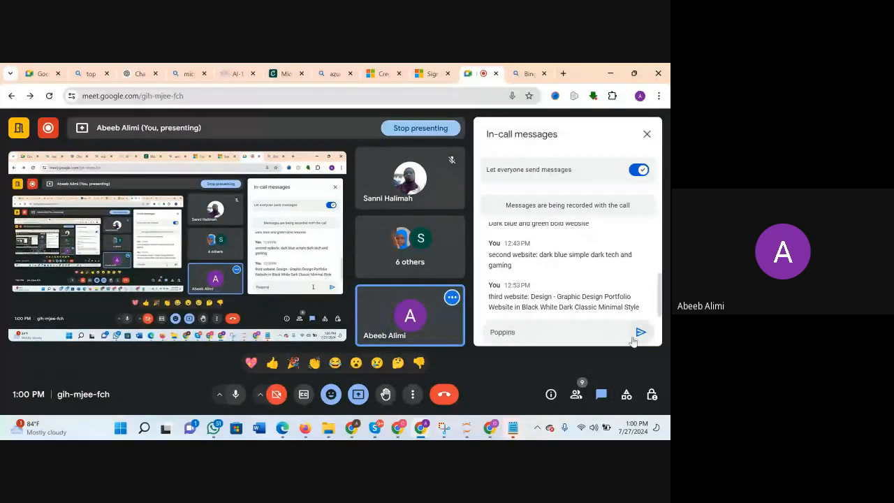
left_click(641, 333)
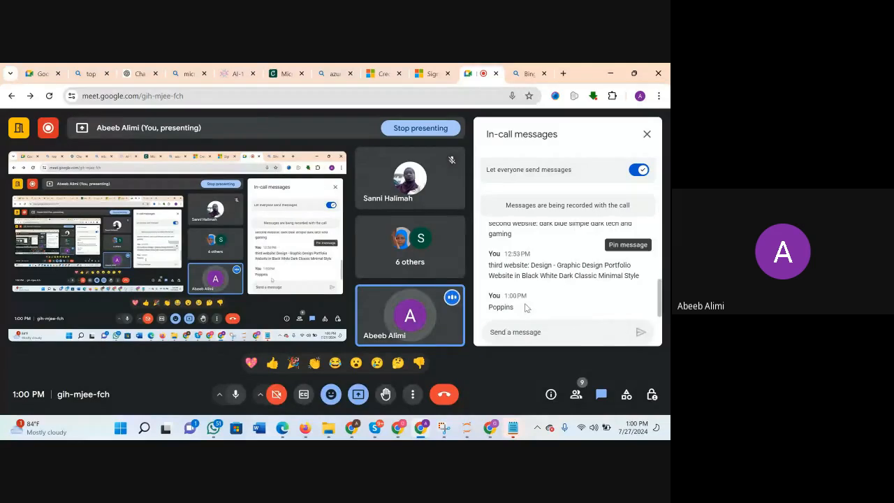
Return to the website design in Canva and delete the pasted summary paragraph from the second page.
mouse_move(421, 423)
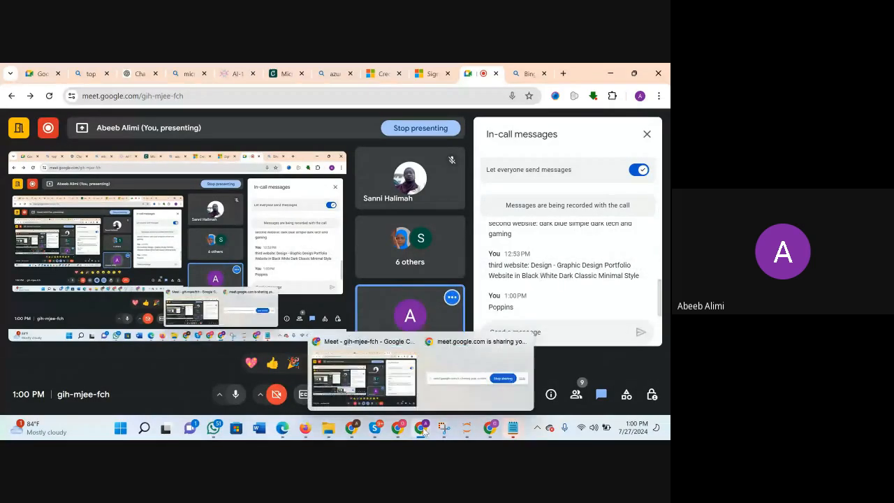
mouse_move(490, 427)
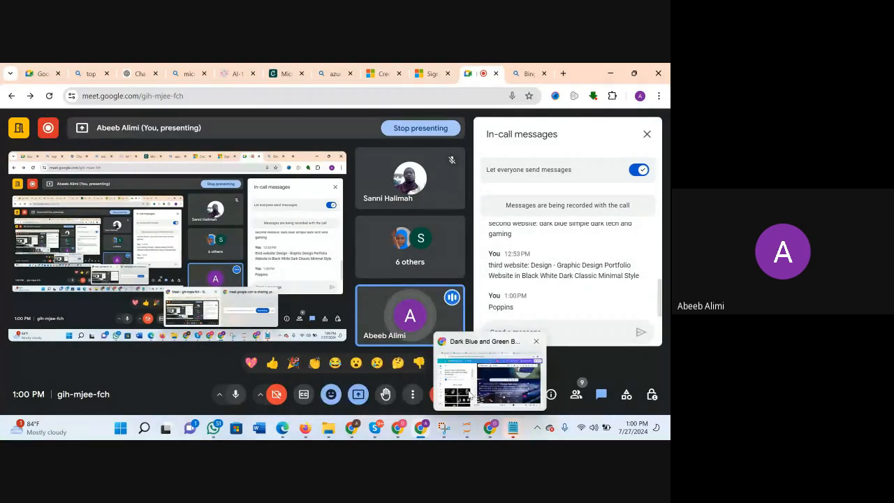
left_click(472, 397)
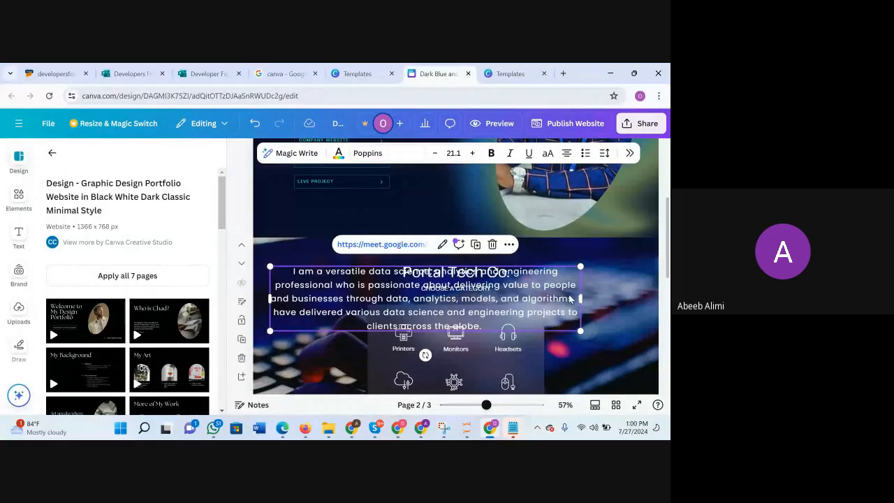
left_click(570, 296)
left_click(626, 255)
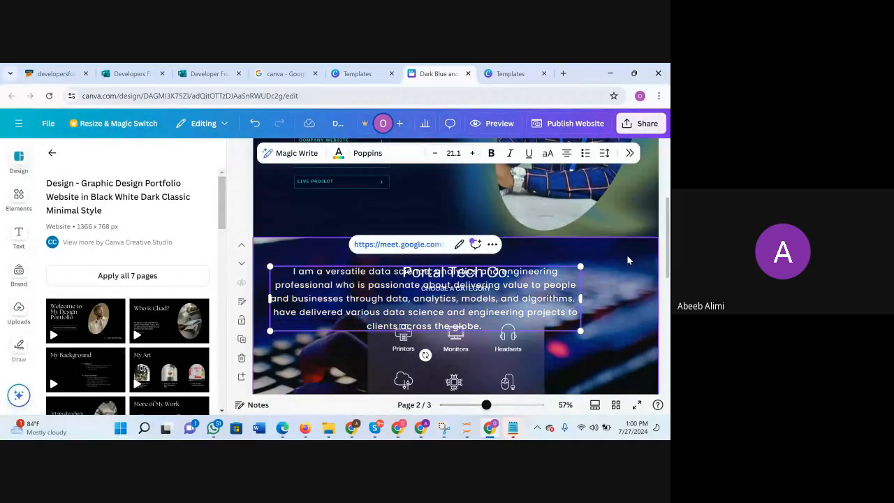
left_click(568, 297)
key("Delete")
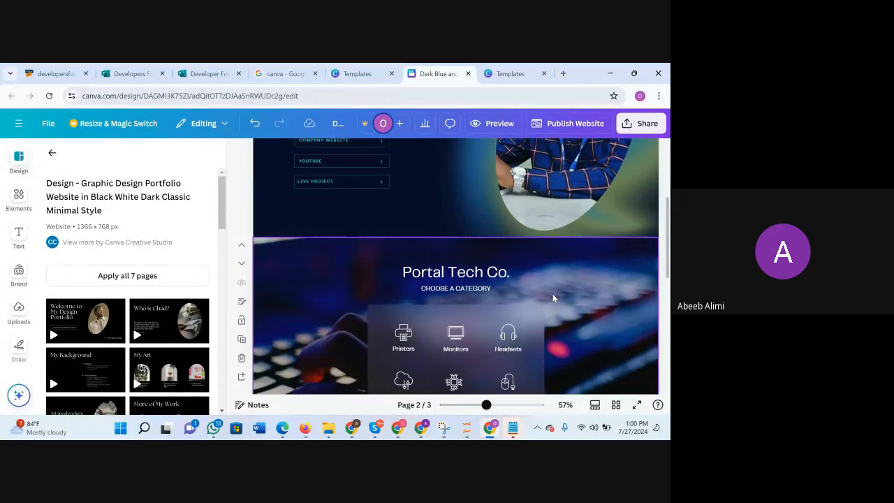
scroll(552, 299, "down", 1)
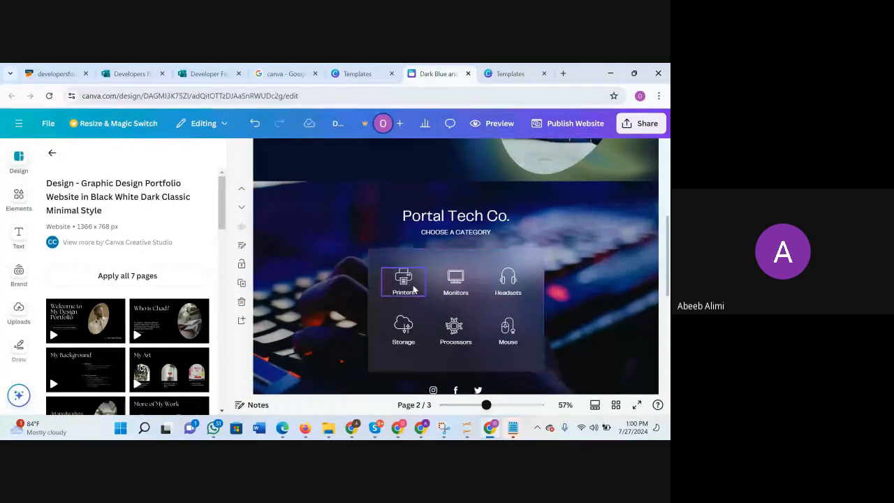
scroll(413, 290, "up", 1)
scroll(484, 368, "down", 1)
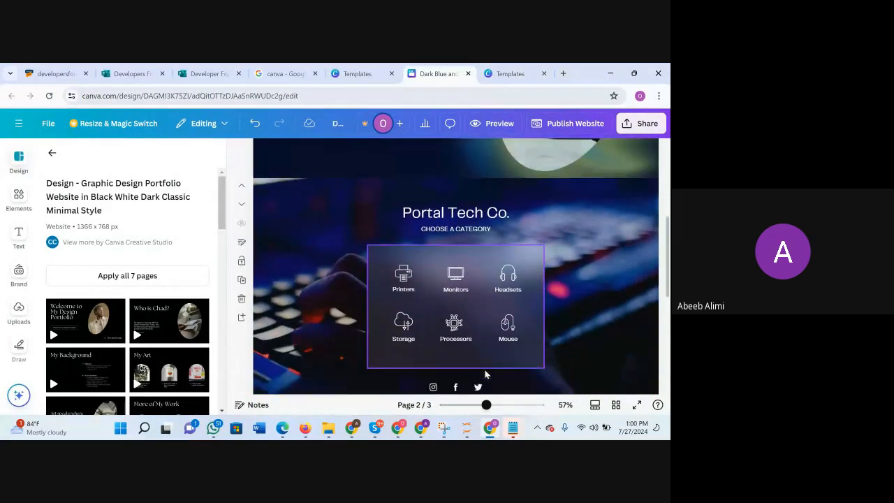
scroll(485, 370, "down", 1)
scroll(406, 304, "up", 2)
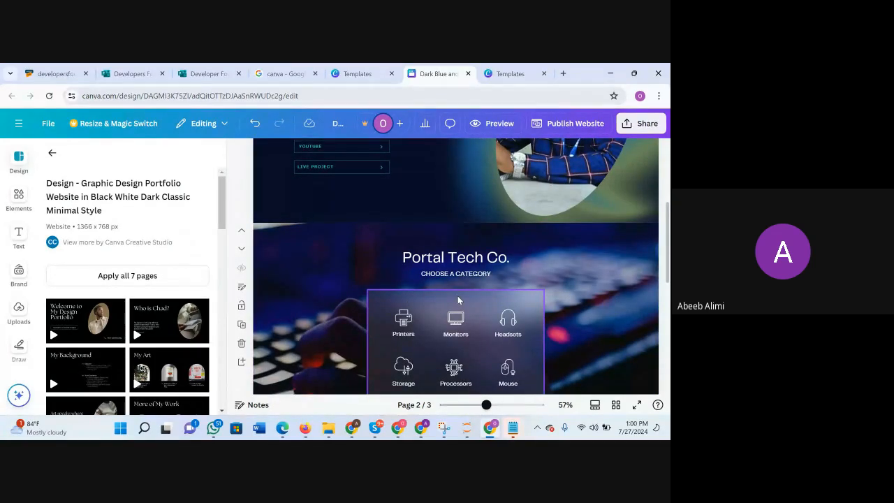
Ungroup the "Portal Tech Co." heading from its "CHOOSE A CATEGORY" subtitle on the second page.
scroll(482, 364, "up", 3)
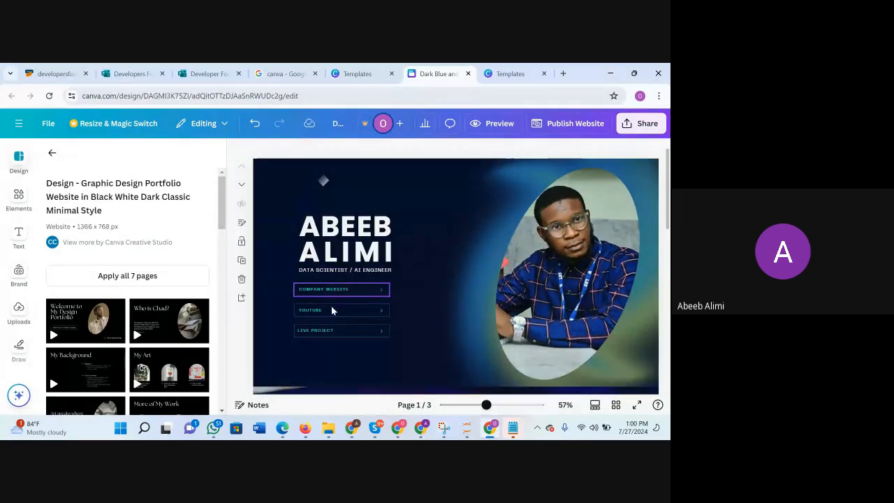
scroll(410, 348, "down", 5)
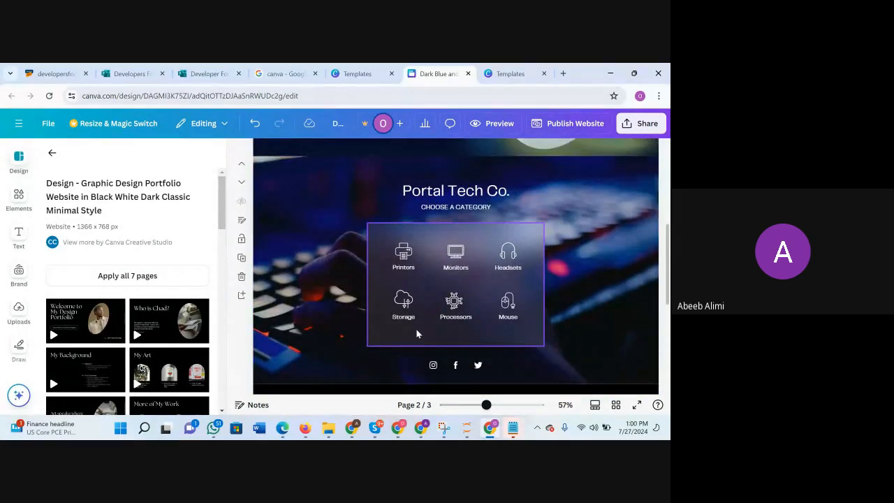
scroll(436, 227, "up", 1)
left_click(498, 220)
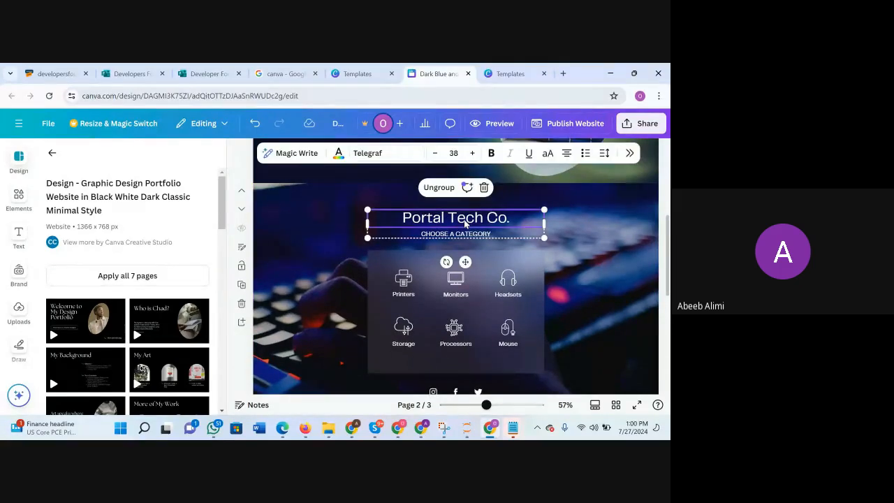
left_click(499, 220)
left_click(516, 219)
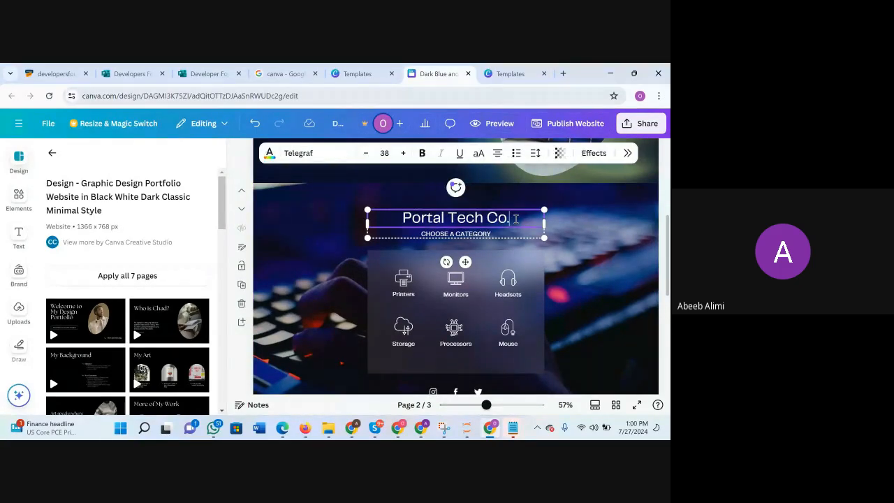
left_click(579, 246)
left_click(477, 222)
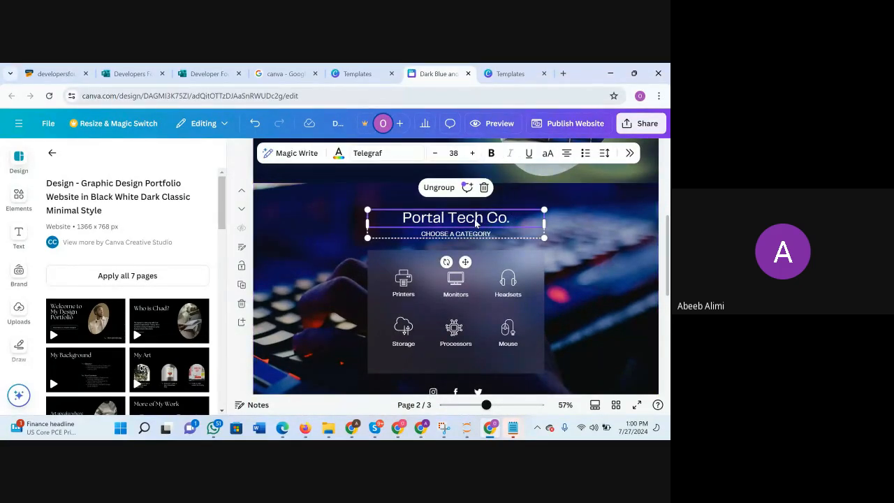
left_click(591, 257)
left_click(459, 221)
left_click(436, 188)
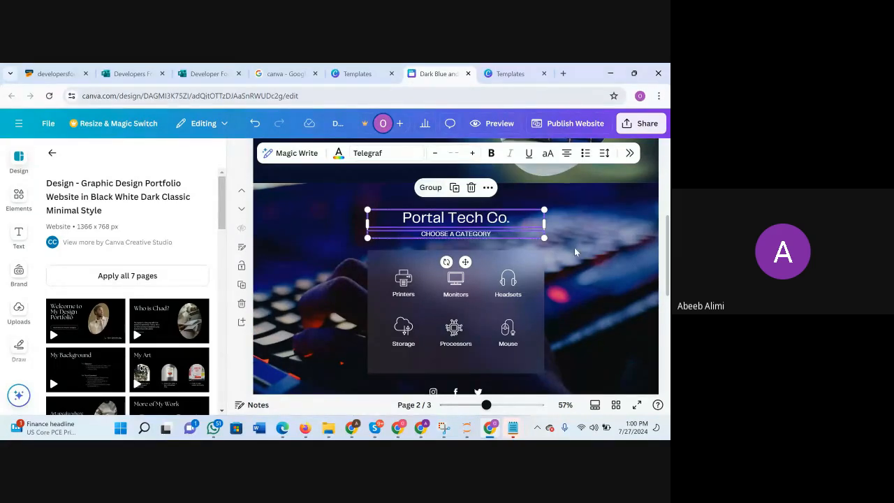
Delete the "CHOOSE A CATEGORY" subtitle under the "Portal Tech Co." heading.
left_click(574, 247)
left_click(470, 236)
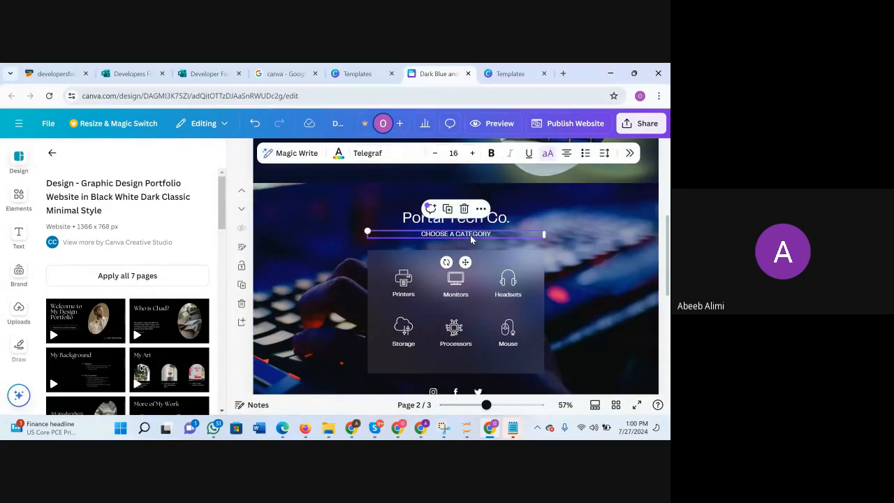
key("Delete")
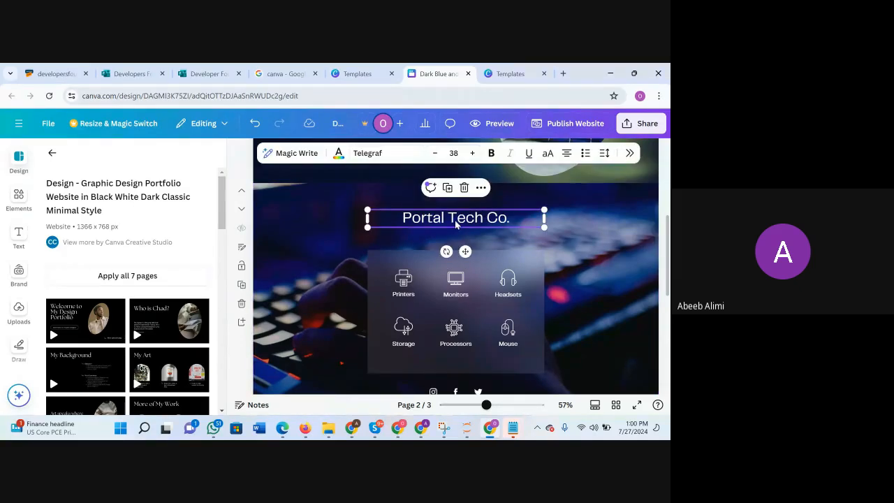
Change the "Portal Tech Co." heading to "Summary", narrow its text box around the word and shift it slightly.
double_click(514, 220)
type("SU")
key("BackSpace")
key("BackSpace")
type("Summary")
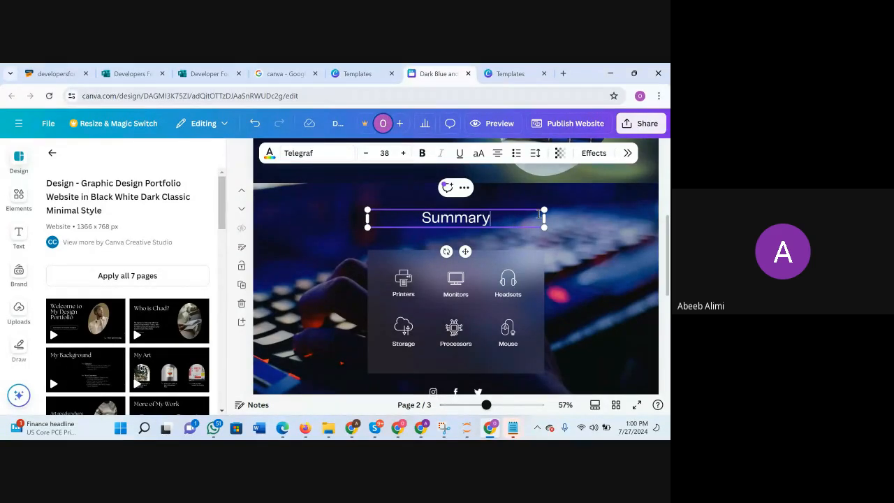
left_click_drag(543, 218, 440, 213)
left_click(520, 221)
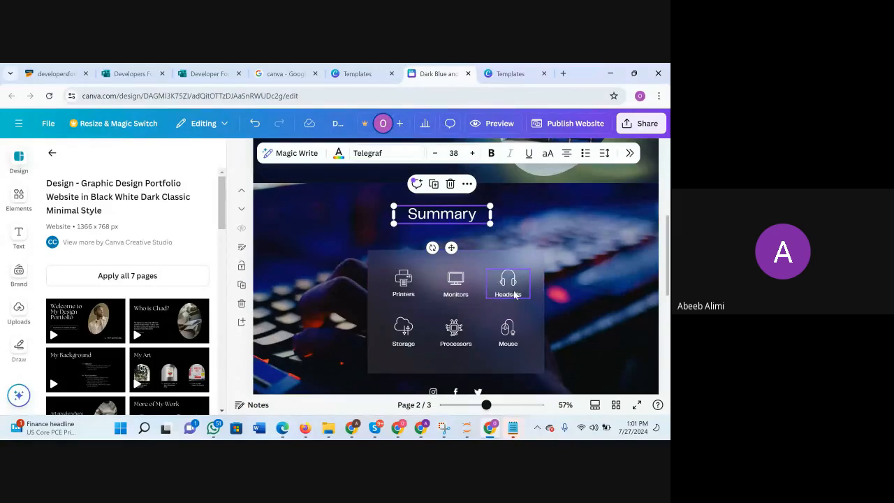
Switch to the finished portfolio design to examine its Summary page layout, and return to the website being built.
scroll(600, 312, "down", 1)
scroll(600, 312, "up", 1)
scroll(600, 313, "down", 1)
scroll(479, 299, "up", 1)
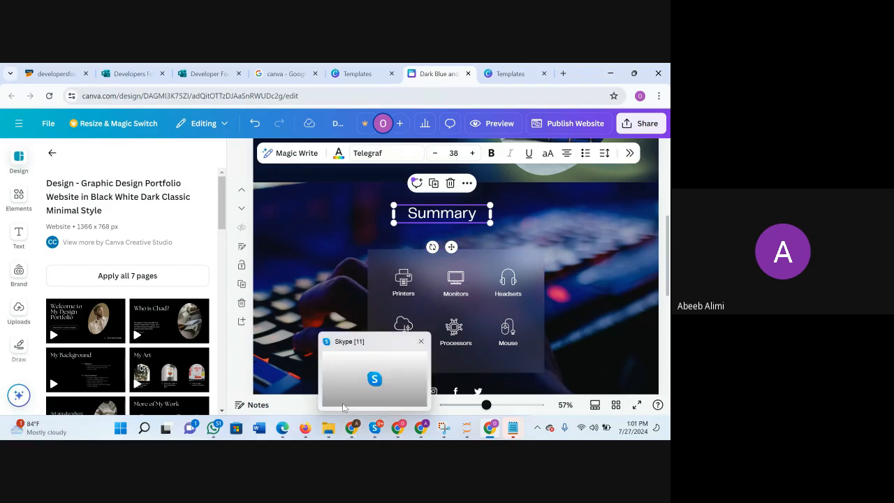
mouse_move(346, 427)
left_click(343, 374)
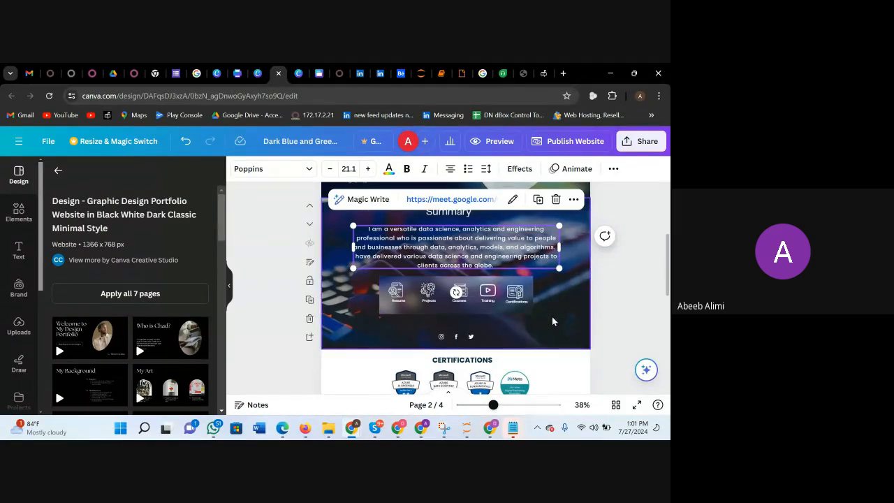
scroll(552, 319, "up", 1)
scroll(552, 320, "down", 1)
scroll(552, 316, "up", 3)
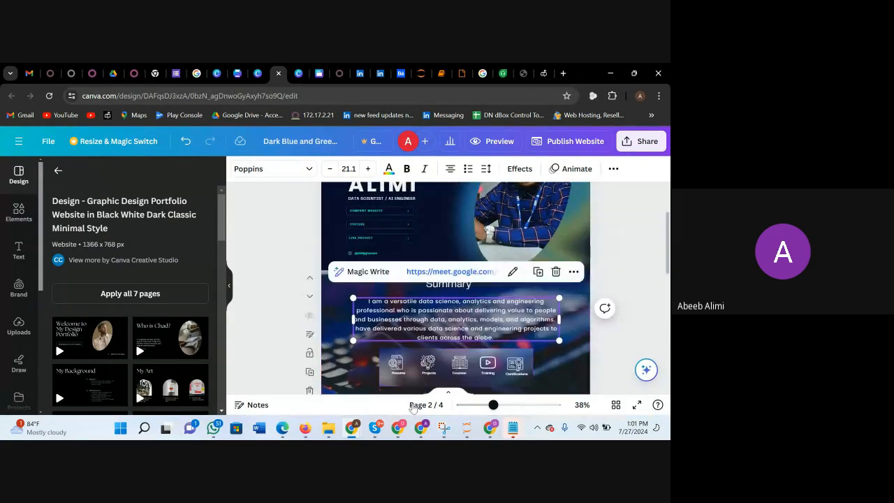
mouse_move(501, 428)
left_click(490, 381)
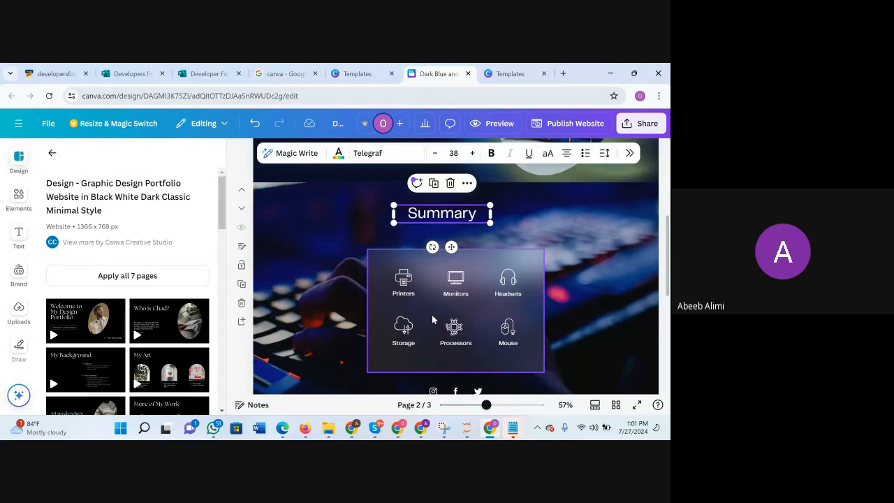
left_click_drag(432, 315, 501, 339)
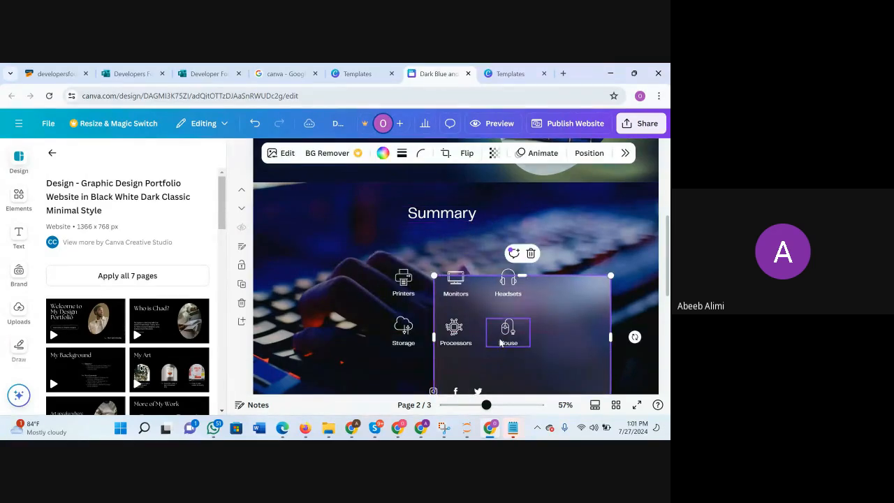
key("ctrl+z")
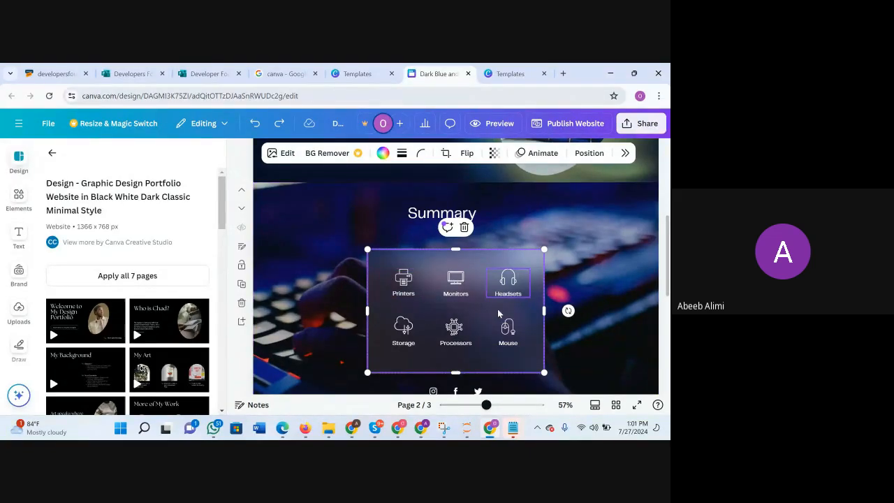
mouse_move(475, 259)
left_mouse_down()
mouse_move(509, 215)
mouse_move(469, 218)
mouse_move(464, 260)
left_mouse_up()
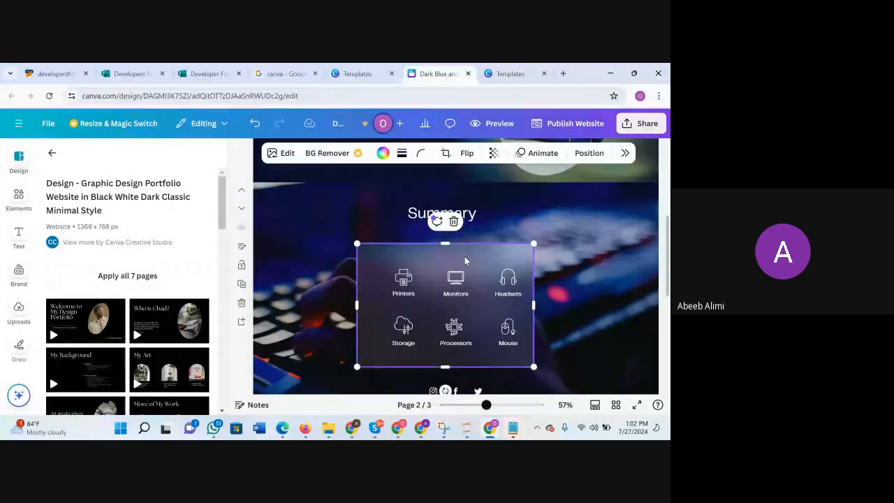
key("ctrl+z")
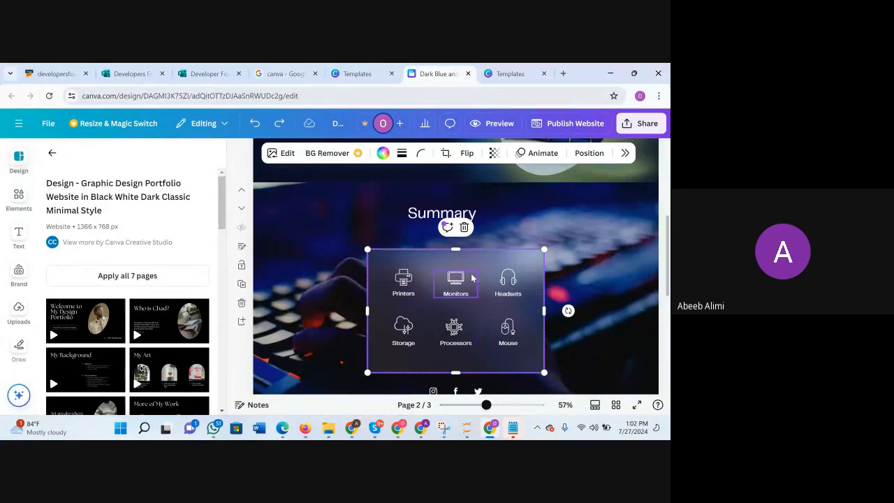
Lock the translucent panel behind the category icons on the second page.
left_click(577, 264)
left_click(489, 264)
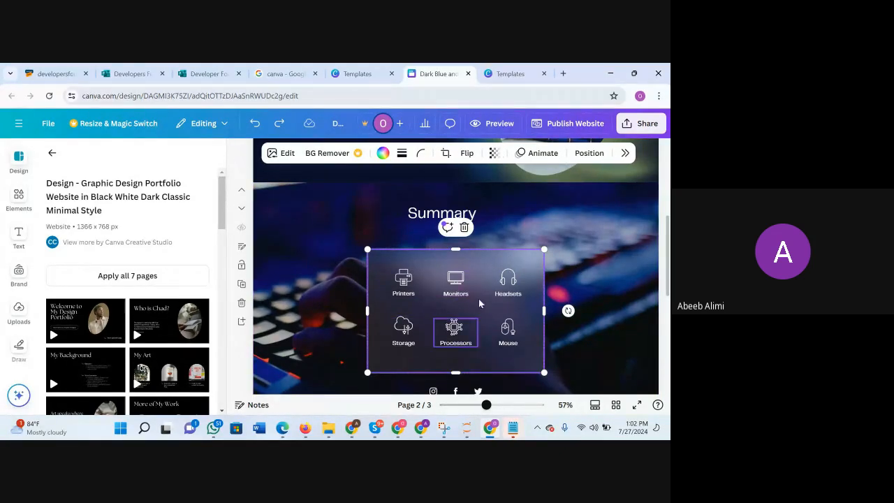
right_click(423, 261)
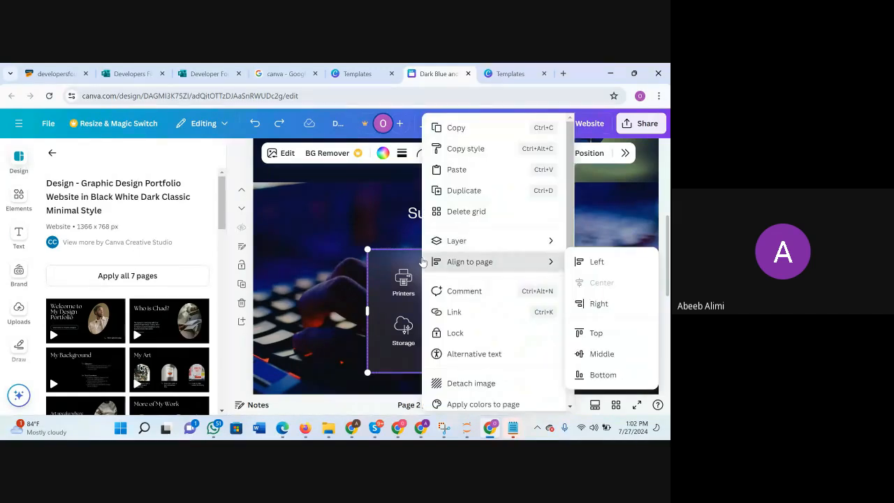
left_click(448, 337)
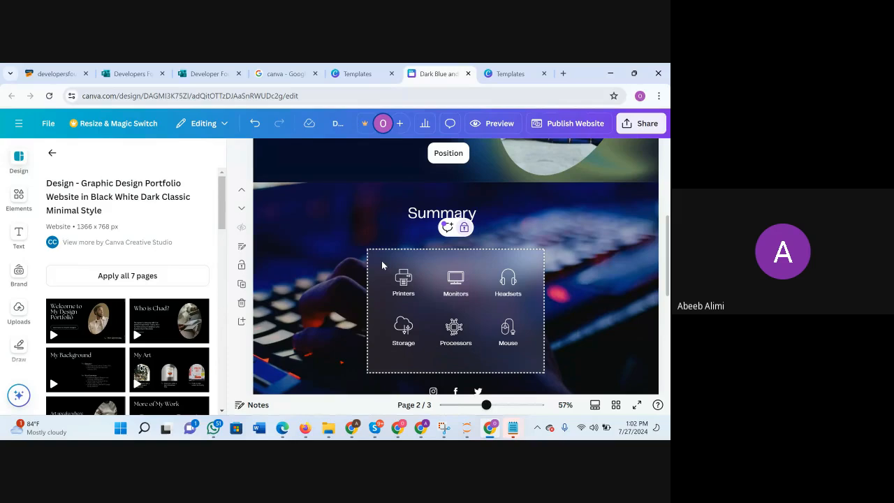
left_click_drag(409, 285, 540, 357)
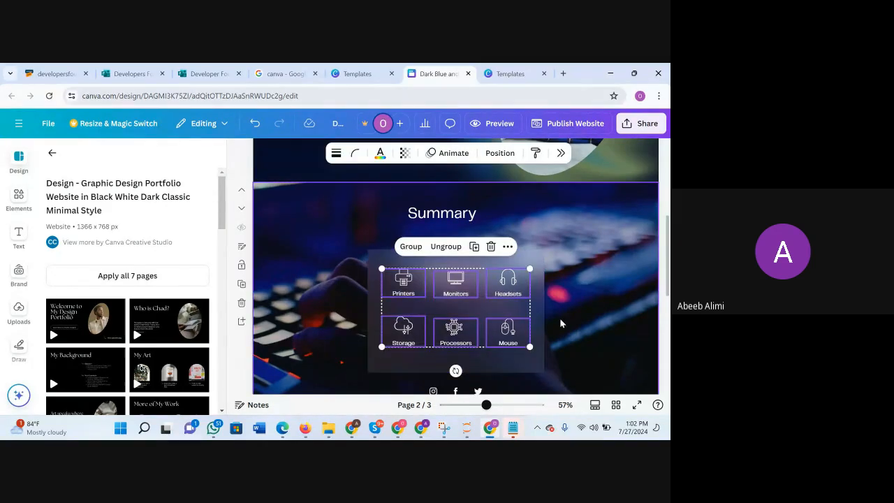
left_click_drag(505, 297, 501, 308)
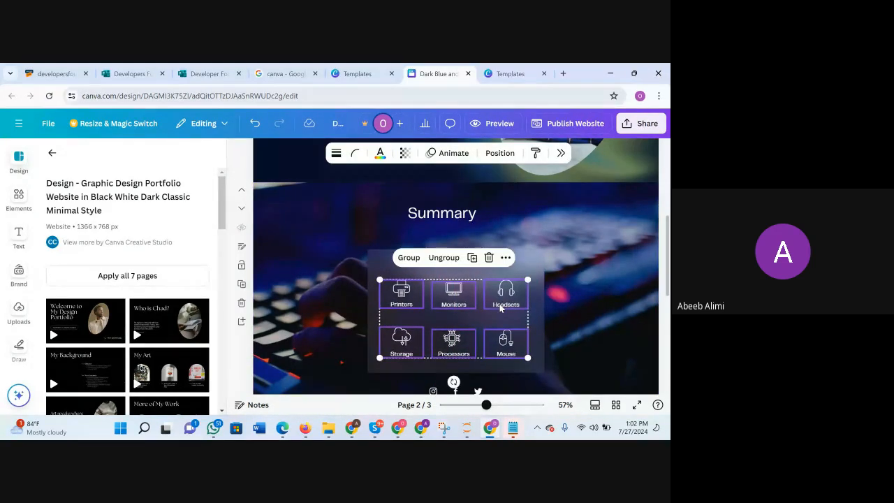
key("ctrl+z")
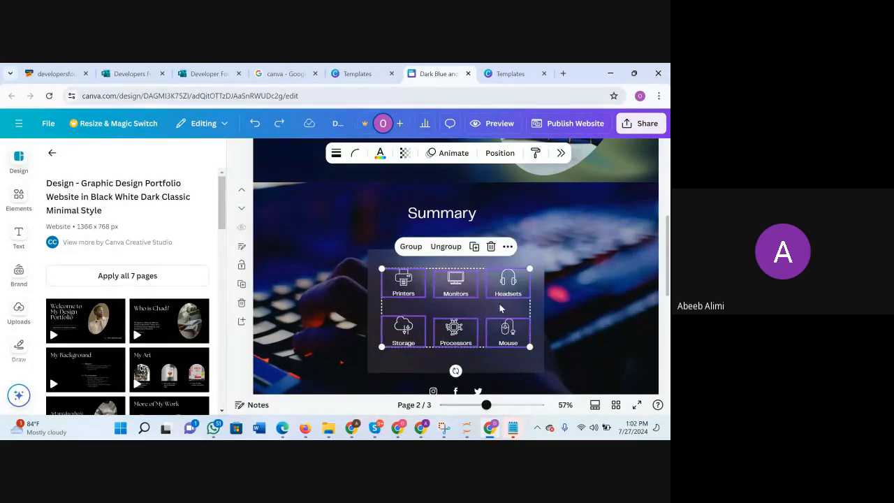
left_click(598, 319)
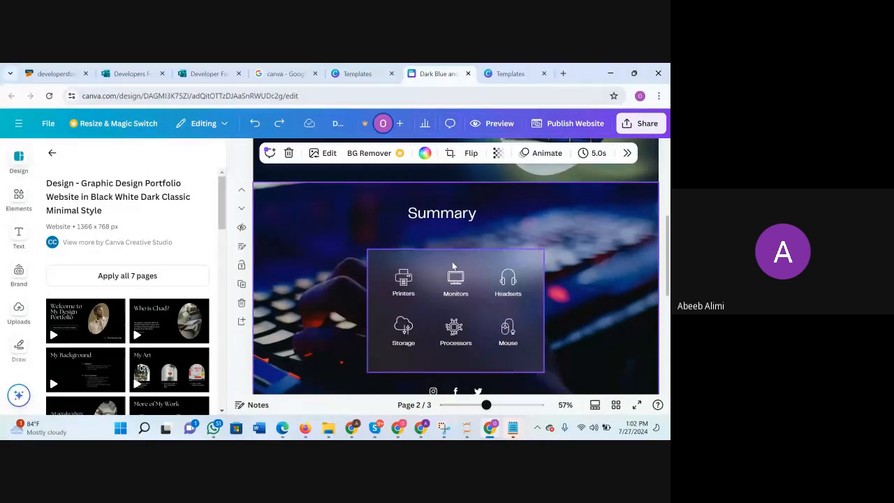
Delete the Processors and Mouse icons together from the category panel.
left_click_drag(441, 319, 529, 350)
key("Delete")
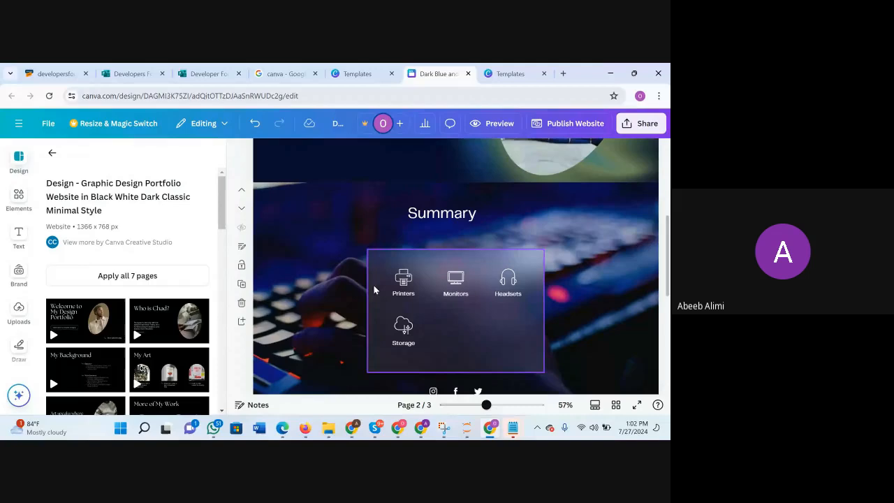
left_click(375, 306)
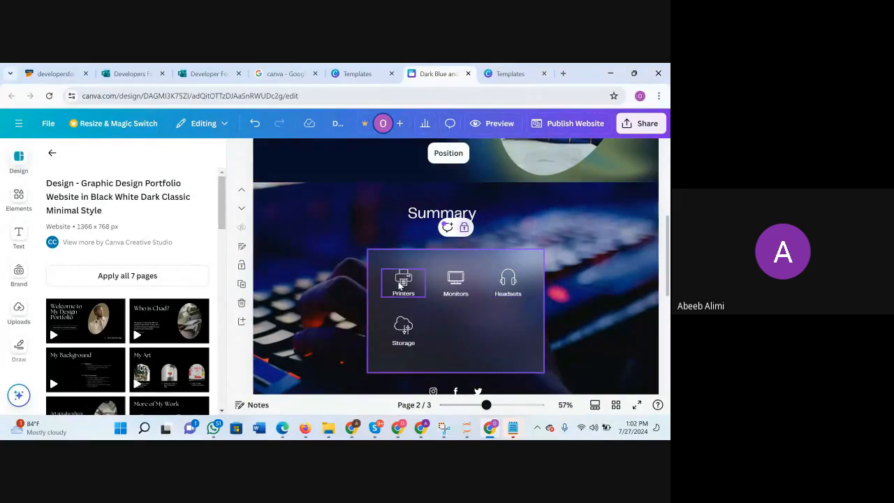
Unlock the translucent panel and widen it on its right side to make room for a fourth icon.
left_click(562, 308)
left_click(466, 318)
right_click(466, 318)
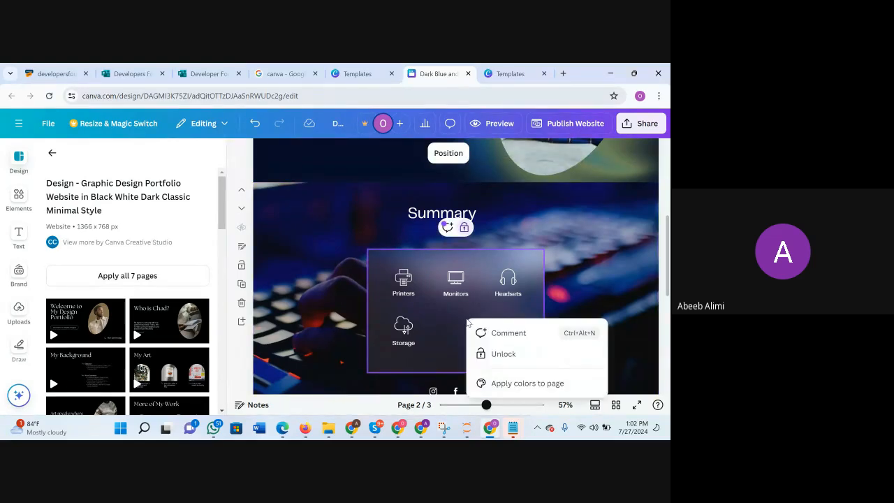
left_click(502, 355)
left_click(580, 280)
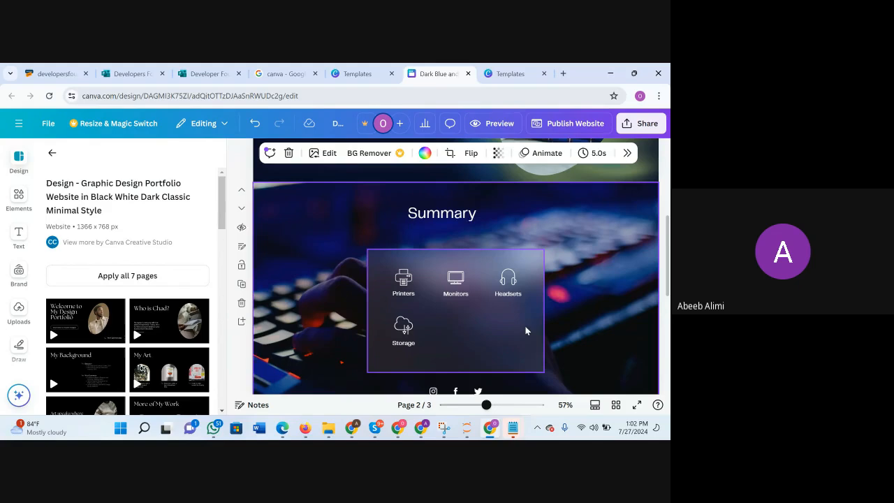
left_click_drag(546, 313, 582, 306)
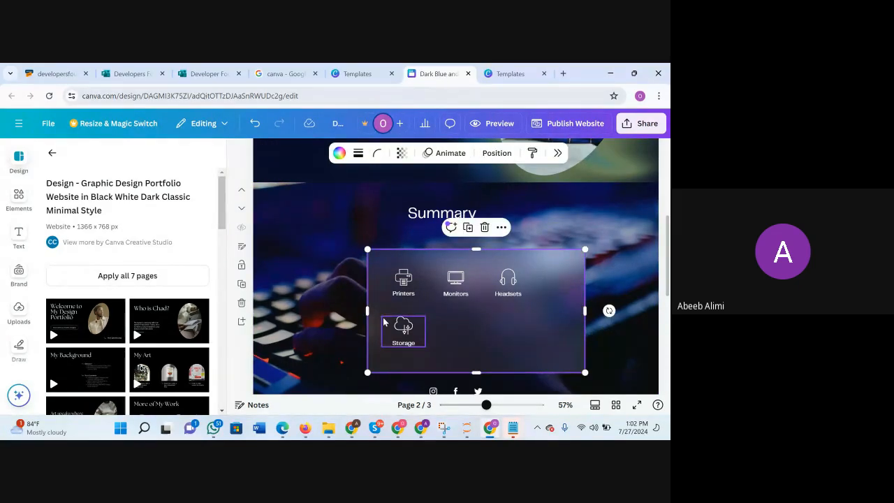
Move the Storage icon beside Headsets in the first row and shorten the panel to fit a single row.
left_click(404, 337)
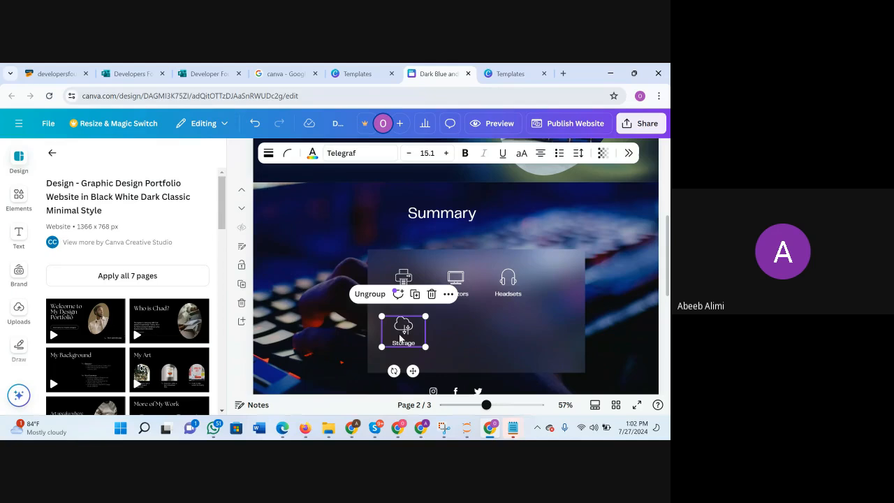
left_click_drag(402, 336, 549, 281)
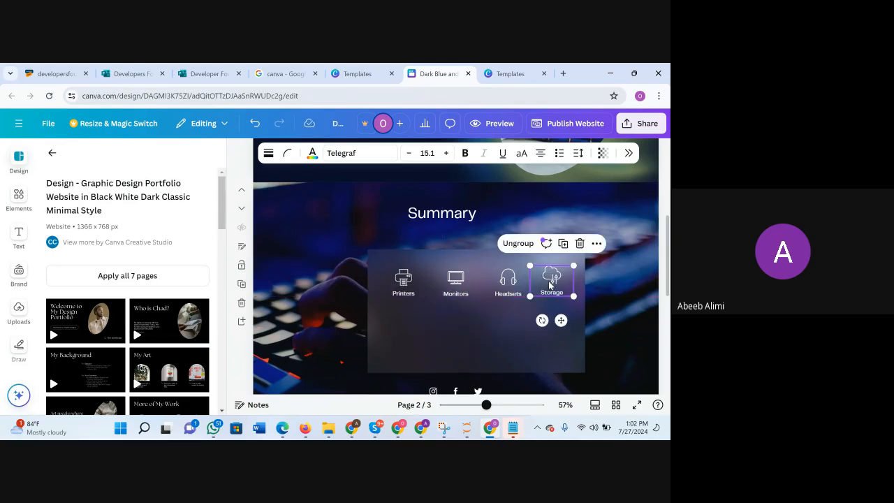
left_click(473, 371)
left_click_drag(476, 372, 492, 311)
Move the panel and its four icons together down and to the left, centring them beneath the Summary heading.
left_click_drag(330, 248, 579, 309)
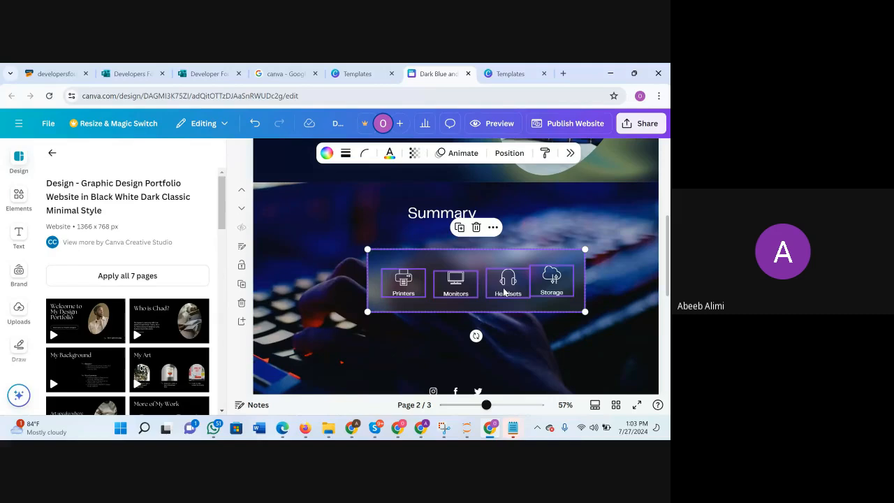
left_click_drag(503, 288, 470, 315)
left_click(594, 286)
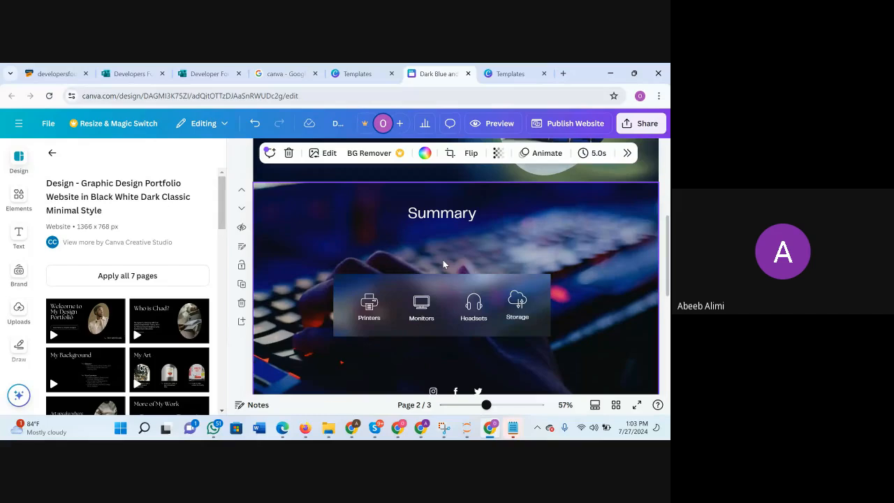
left_click(518, 301)
left_click(592, 288)
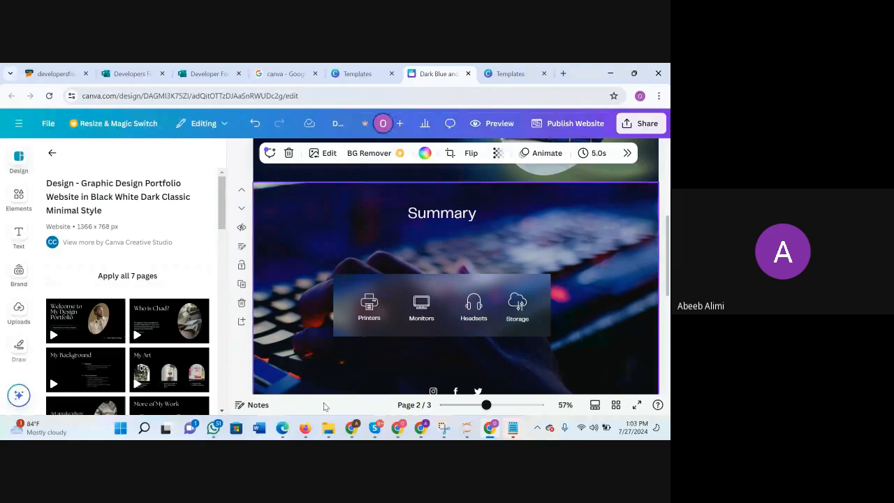
Switch to the finished portfolio design in the other browser window and copy its summary paragraph.
mouse_move(351, 427)
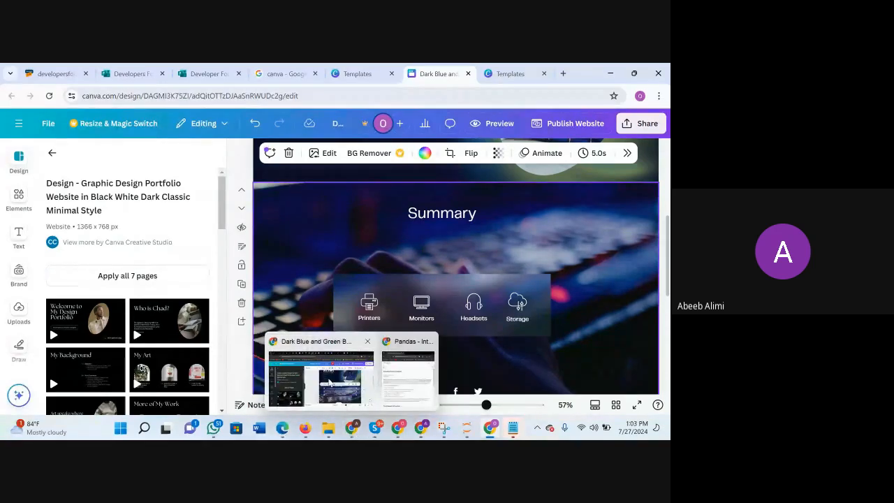
left_click(330, 384)
double_click(431, 317)
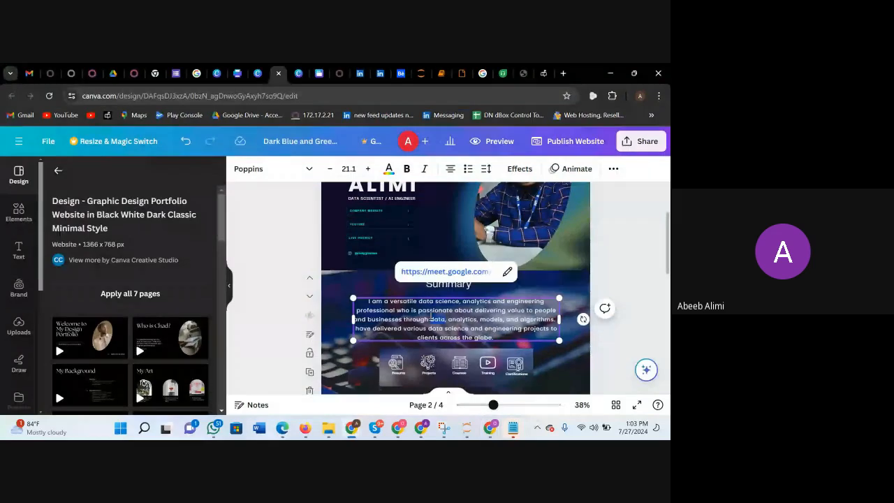
triple_click(450, 319)
key("ctrl+c")
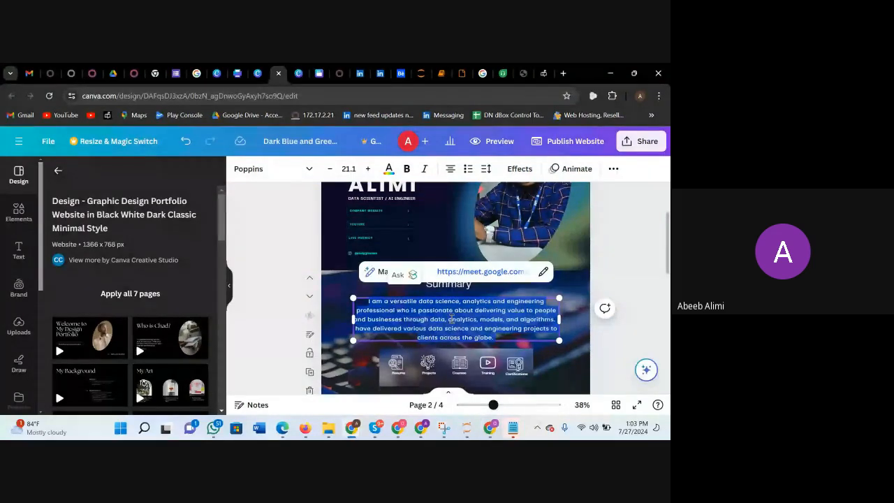
left_click(619, 269)
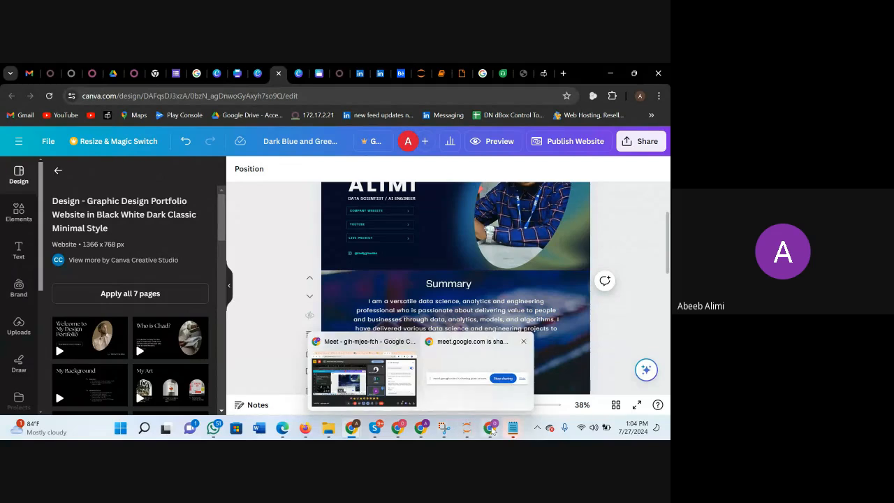
Return to the working design and paste the copied paragraph onto the Summary page.
mouse_move(491, 428)
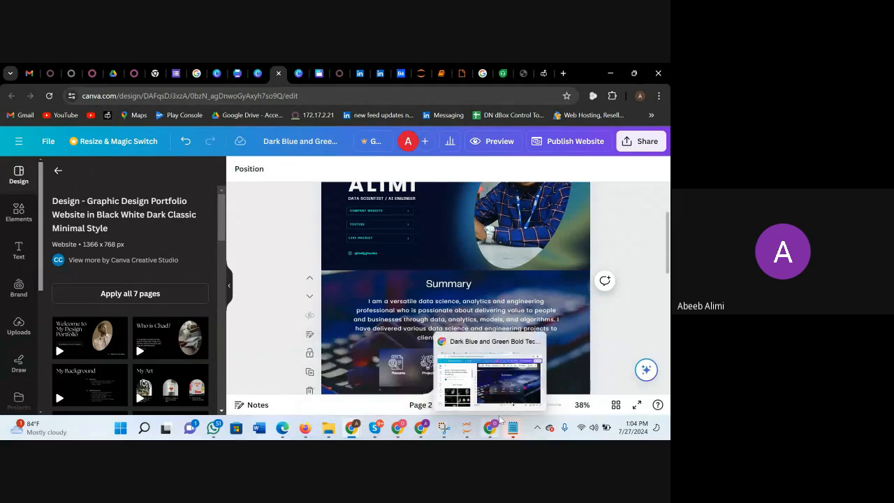
left_click(521, 383)
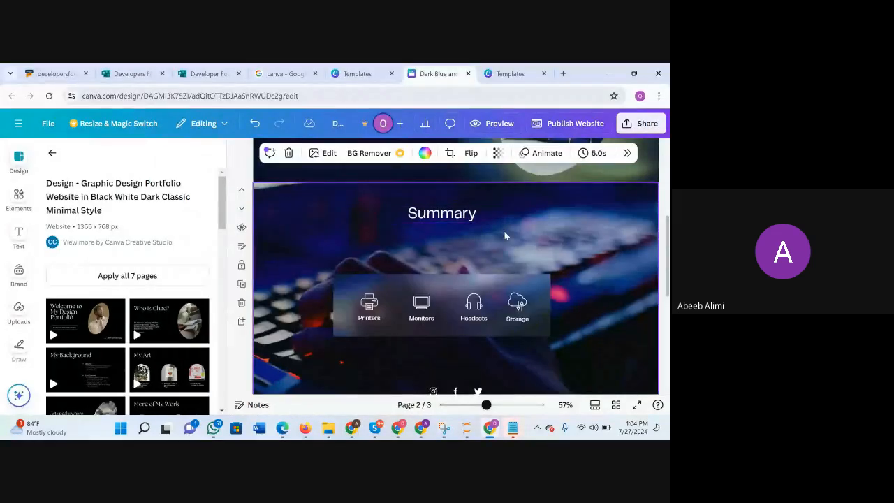
key("ctrl+v")
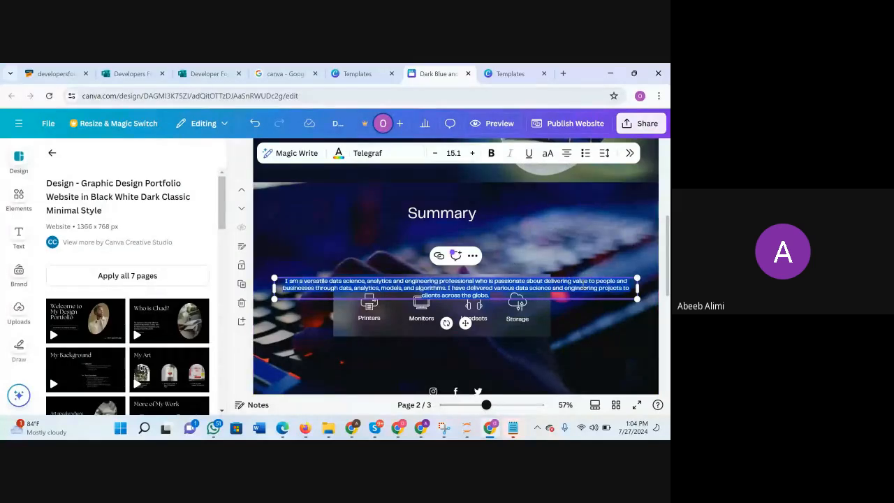
left_click(616, 315)
Move the pasted paragraph up beneath the Summary heading and narrow its text box, centring it above the icon panel.
left_click(603, 292)
left_click_drag(601, 268, 605, 246)
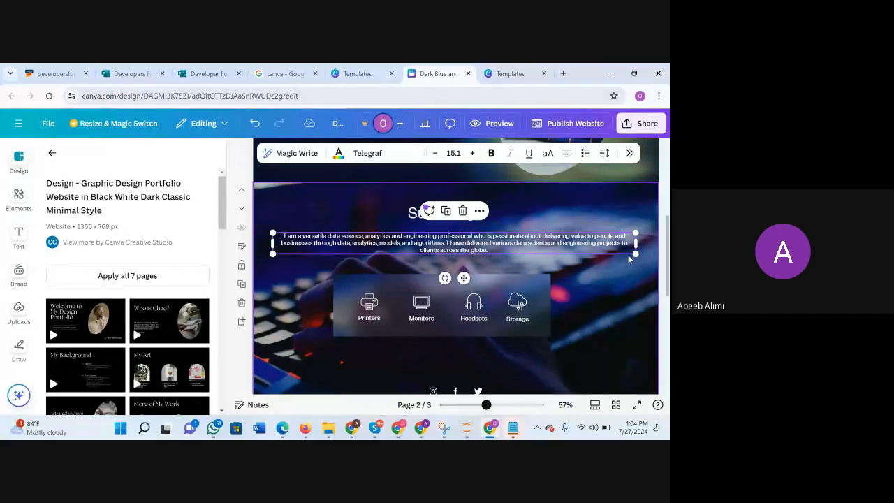
left_click_drag(602, 250, 538, 251)
left_click_drag(477, 253, 515, 251)
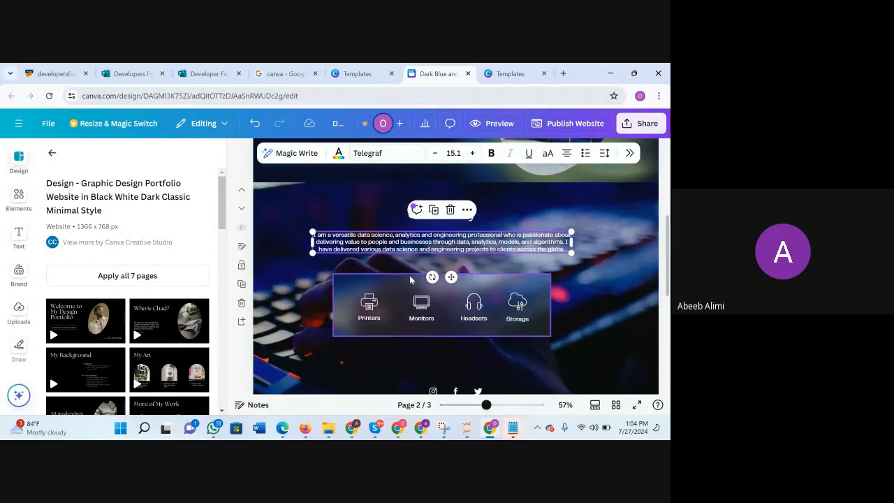
Change the summary paragraph's font to Poppins in the Medium weight.
left_click(404, 152)
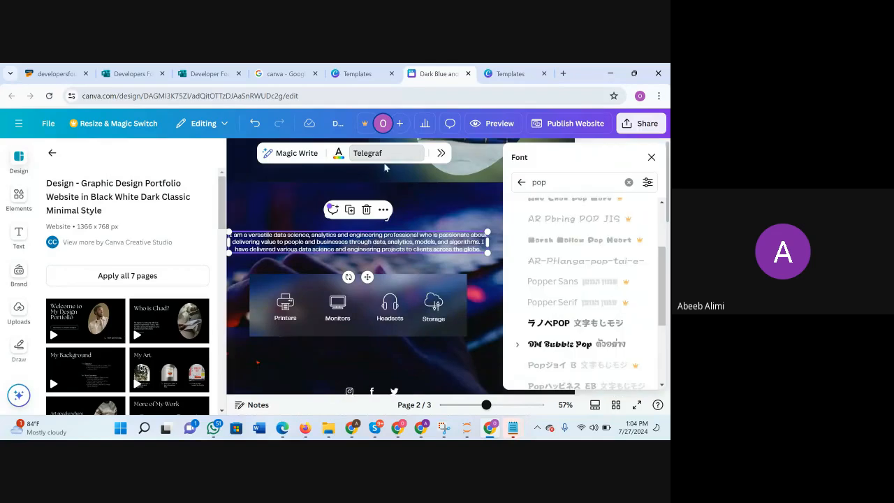
left_click(546, 183)
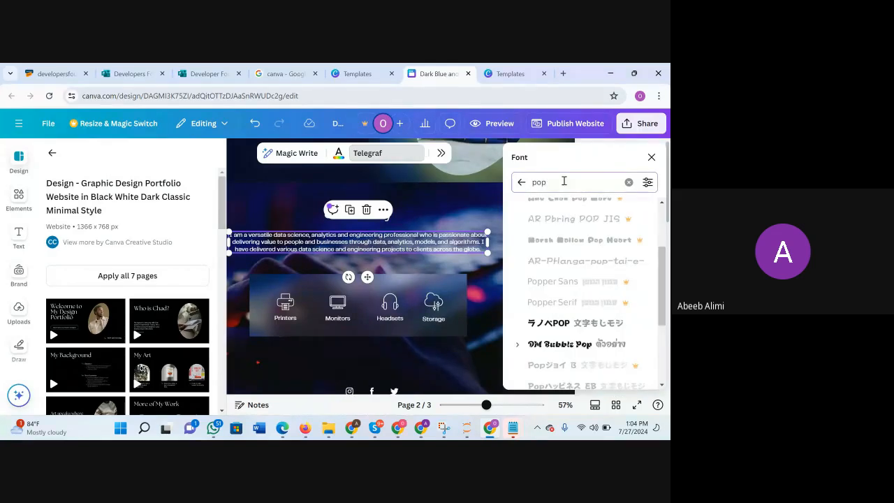
type("p")
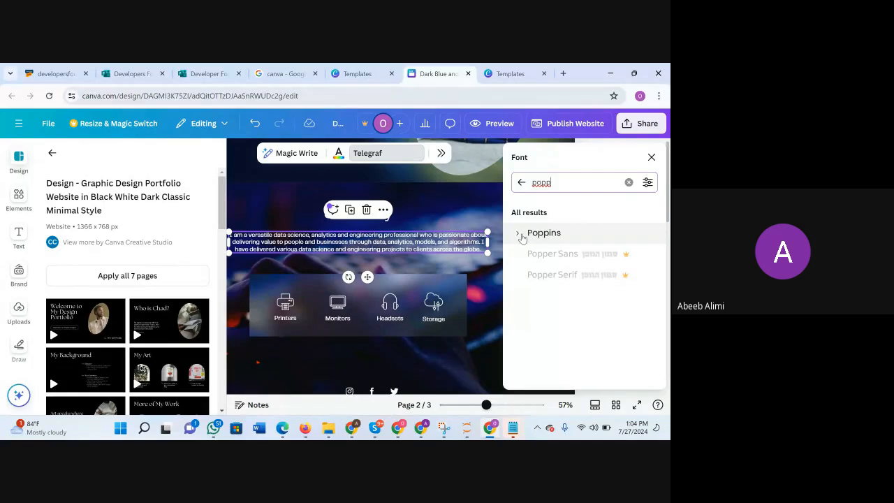
left_click(519, 238)
scroll(583, 302, "down", 2)
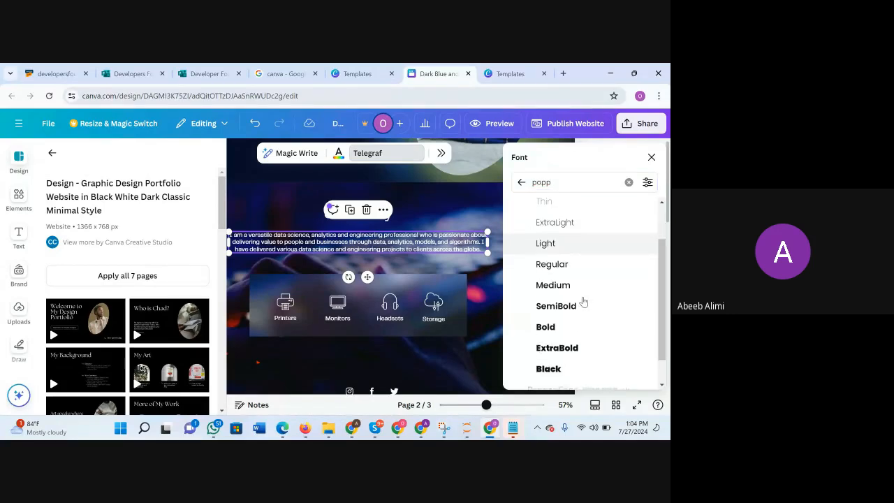
left_click(566, 280)
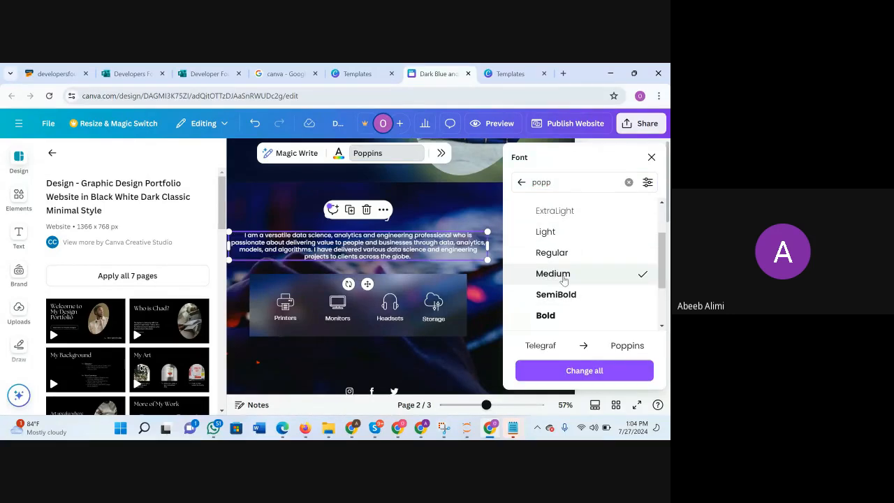
left_click(566, 295)
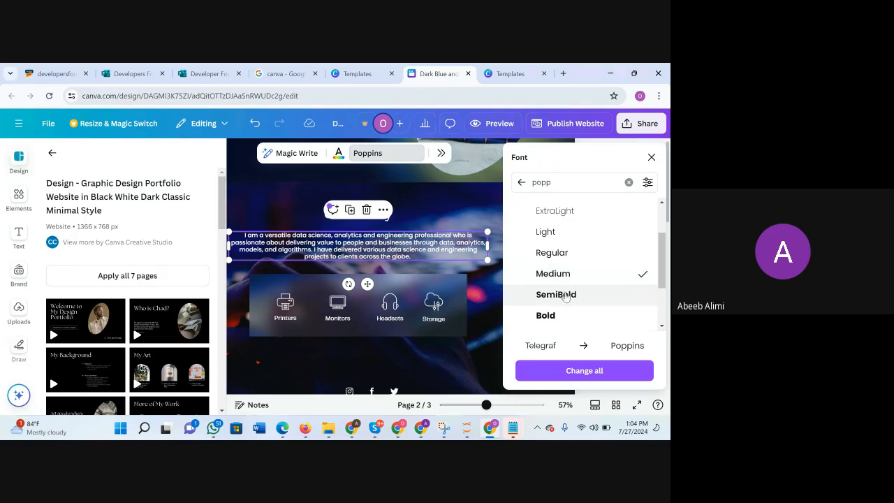
left_click(566, 274)
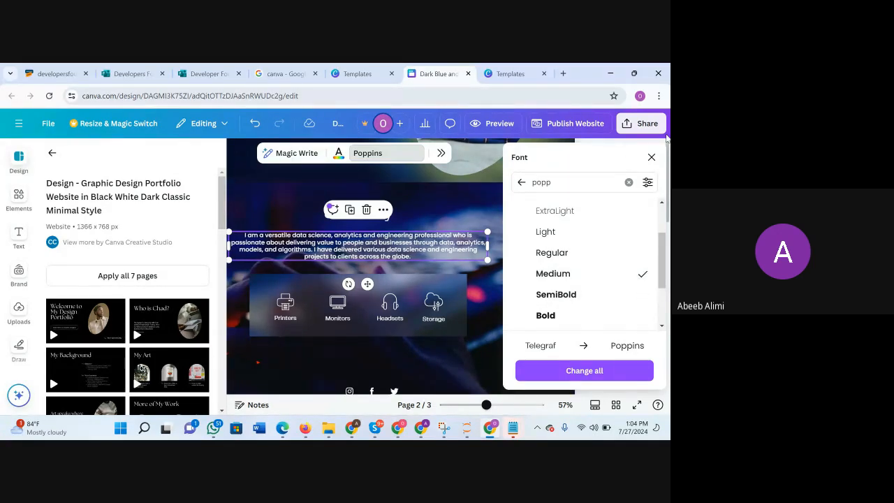
left_click(652, 157)
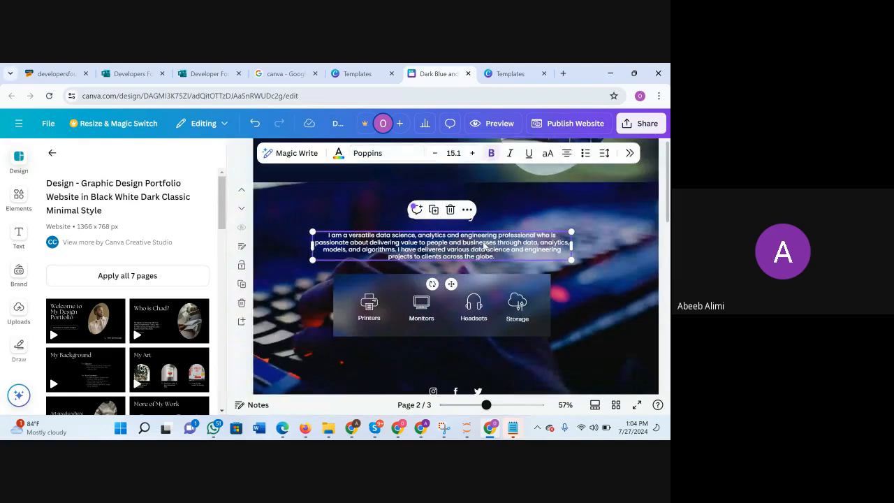
left_click(609, 277)
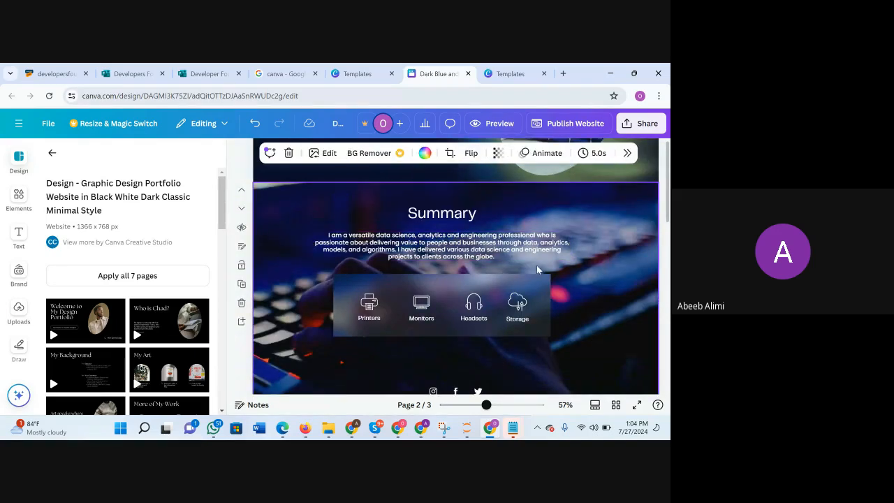
Enlarge the summary paragraph's font size to 24.1.
left_click(450, 257)
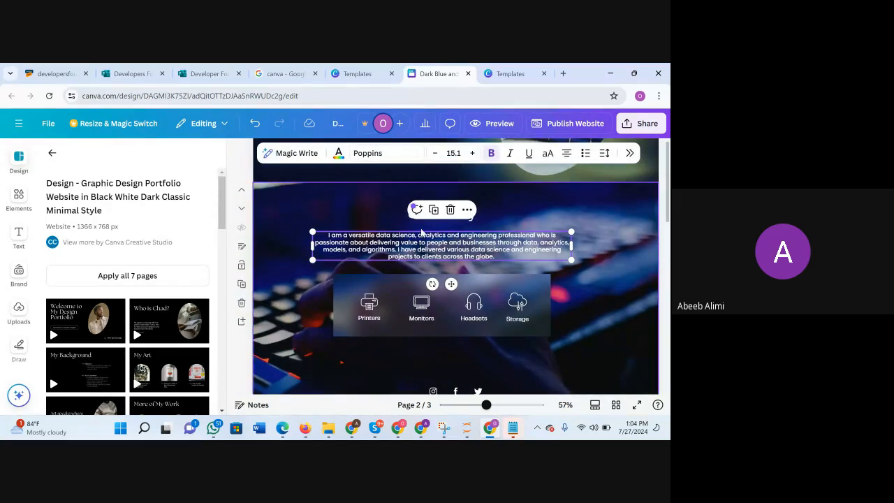
left_click(473, 154)
left_click(473, 154)
left_click(473, 154)
left_click(473, 154)
left_click(473, 154)
left_click(473, 154)
left_click(473, 154)
left_click(473, 153)
left_click(473, 154)
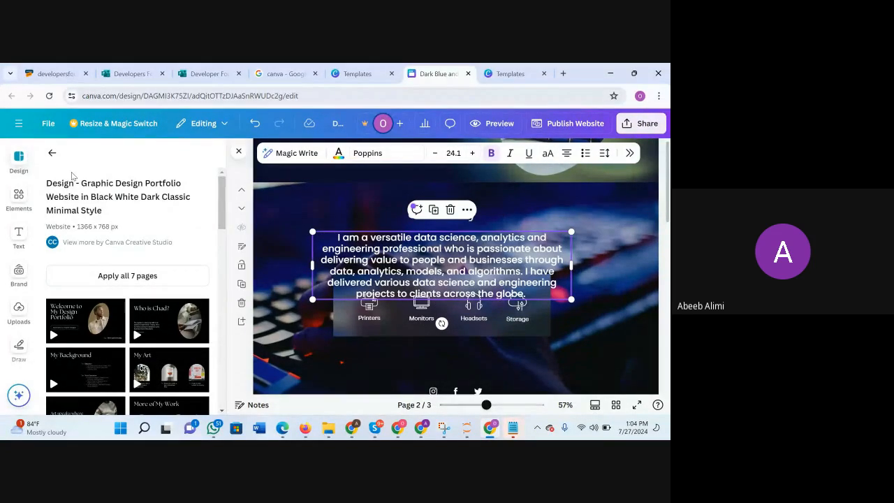
Hide the template side panel, widen the paragraph's text box to the right and shift it up and left beneath the heading.
left_click(52, 152)
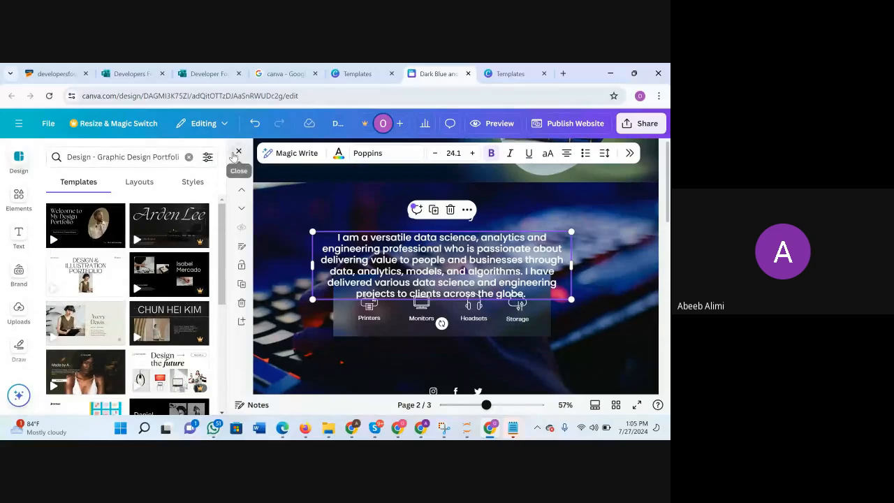
left_click(238, 151)
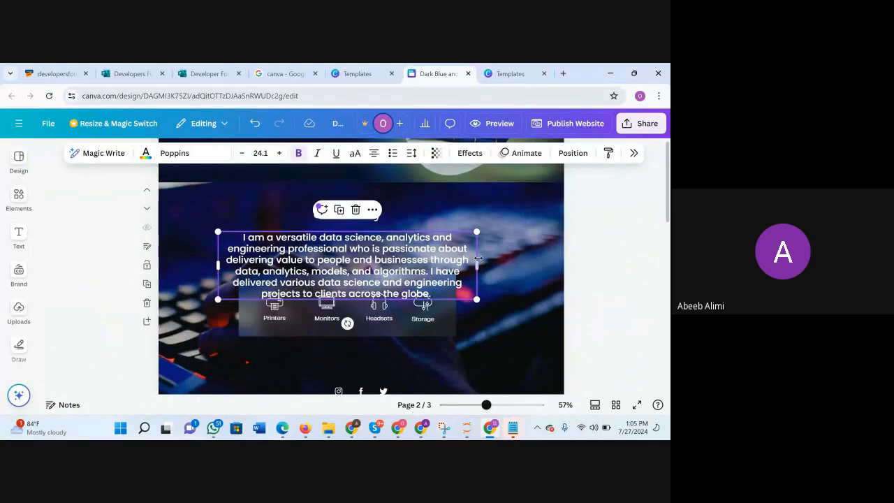
left_click_drag(479, 265, 547, 264)
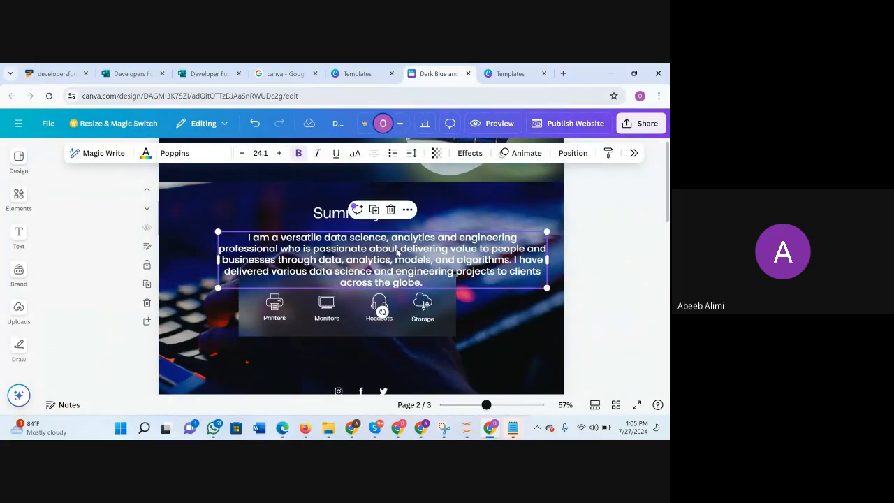
left_click_drag(394, 244, 374, 235)
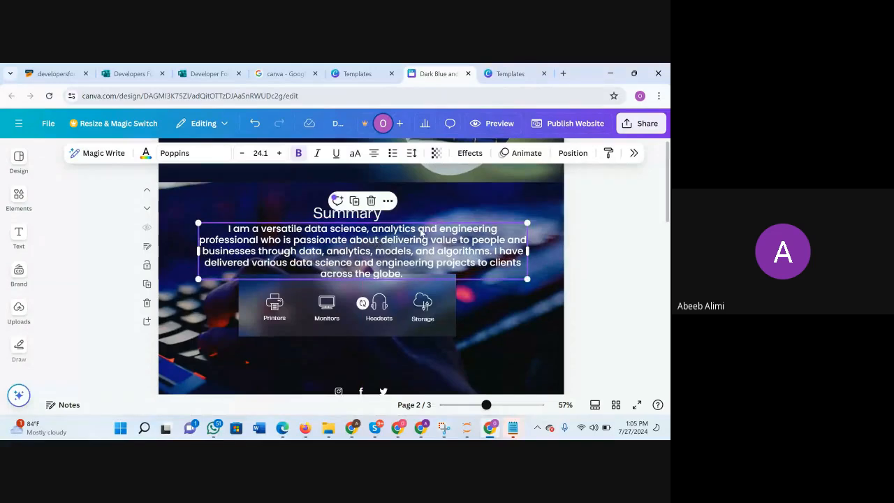
Move the Summary heading slightly up to leave a gap above the paragraph.
scroll(454, 316, "up", 2)
left_click_drag(486, 405, 473, 405)
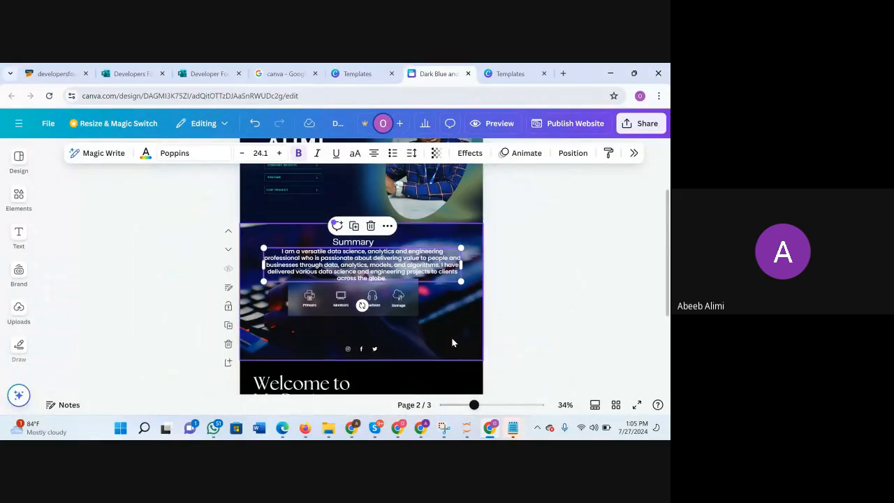
left_click(381, 289)
left_click_drag(362, 245, 363, 240)
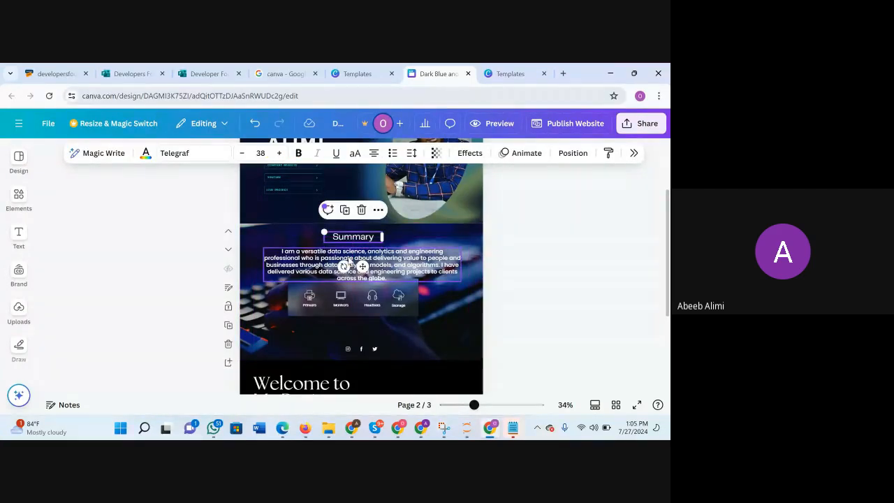
Set the summary paragraph's font size to 22.1.
left_click(362, 267)
left_click(244, 154)
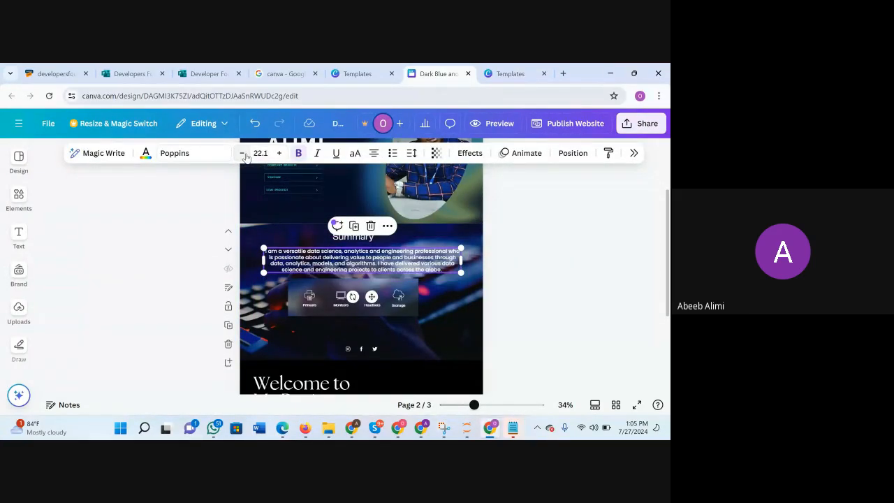
left_click(244, 154)
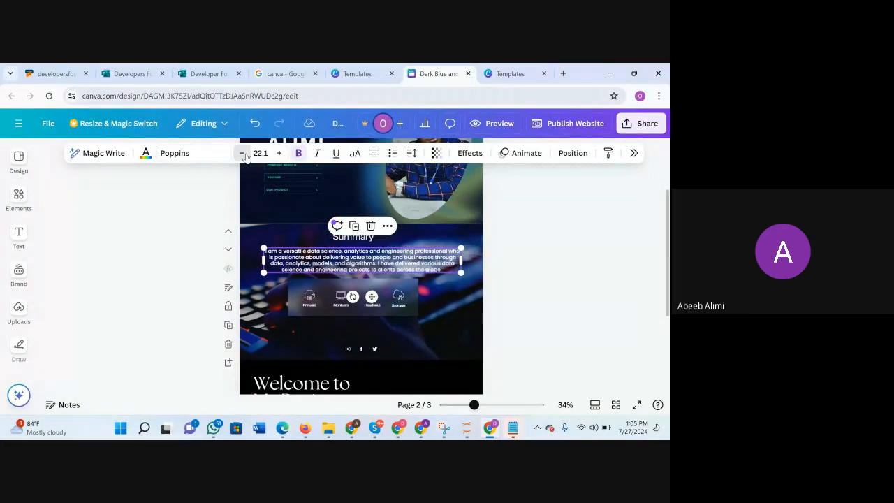
left_click(280, 154)
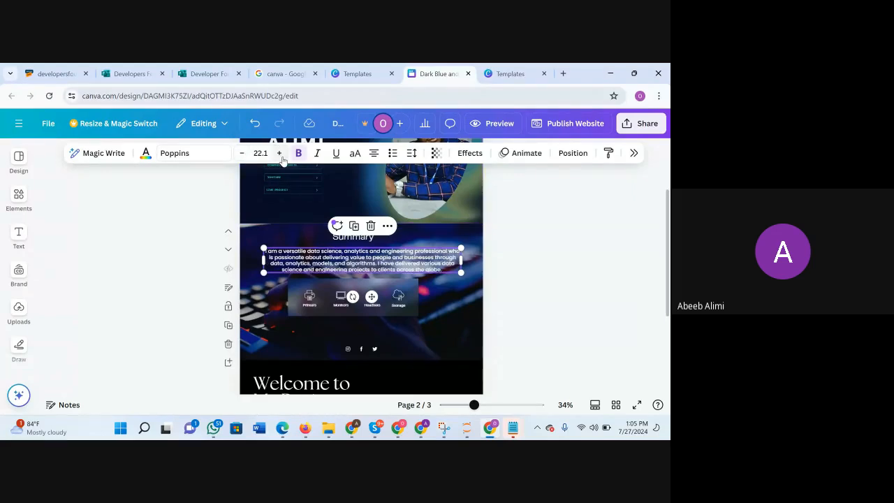
left_click(467, 332)
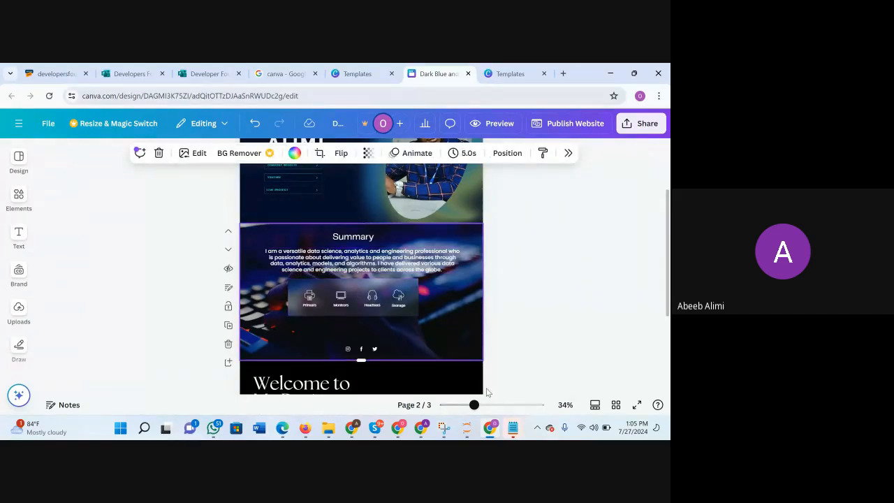
Lower the top edge of the translucent icon panel to separate it from the paragraph.
left_click(385, 265)
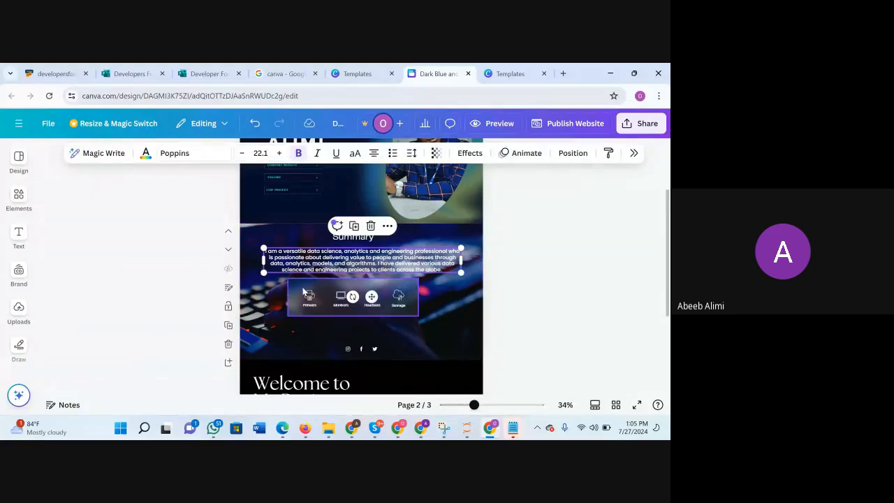
left_click(341, 287)
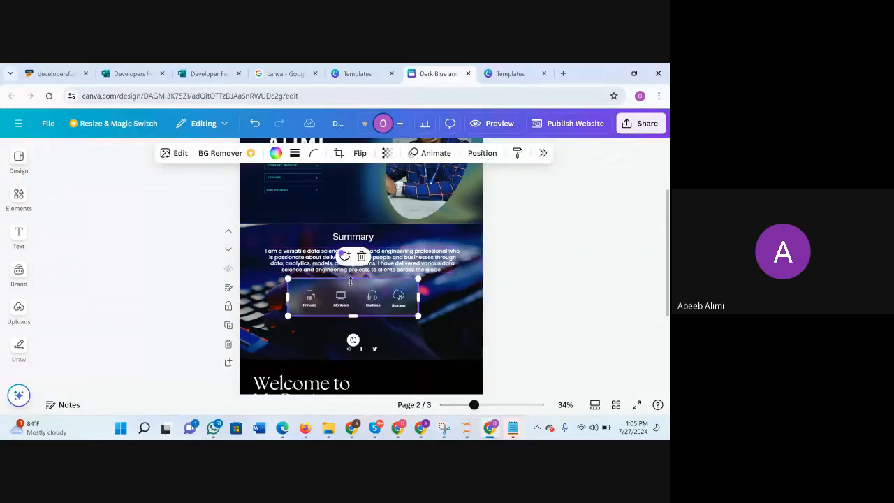
left_click_drag(350, 281, 353, 312)
double_click(265, 288)
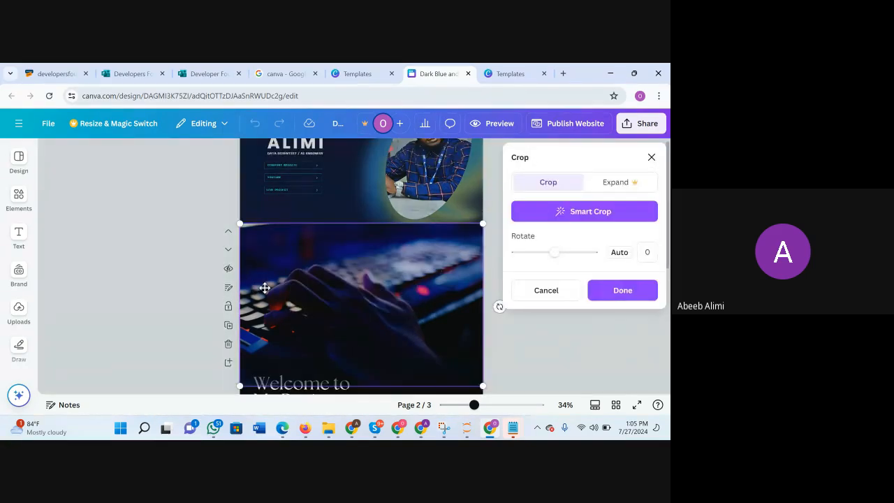
left_click(652, 157)
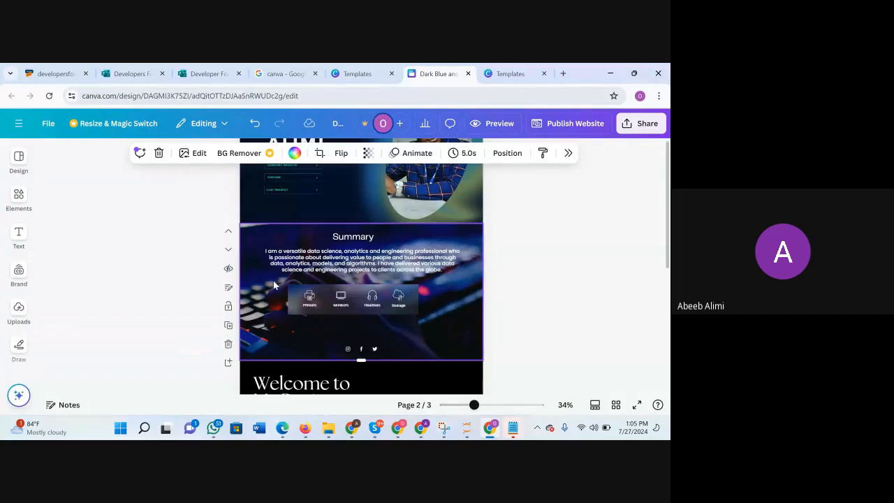
Move the panel and its four icons together slightly down, away from the summary paragraph.
left_click(422, 320)
left_click_drag(363, 307, 364, 316)
left_click(403, 258)
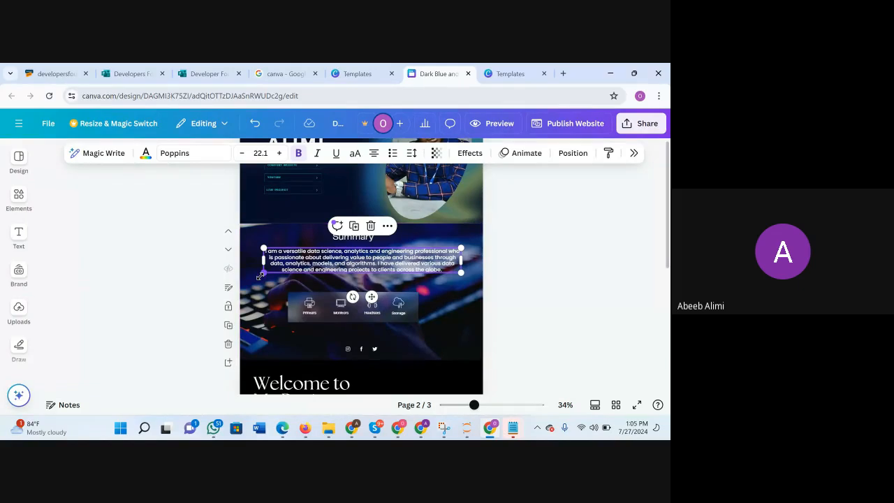
Enlarge the summary paragraph's text to 23.2 and narrow its text box from both sides.
mouse_move(261, 277)
left_mouse_down()
mouse_move(252, 282)
mouse_move(269, 268)
left_mouse_up()
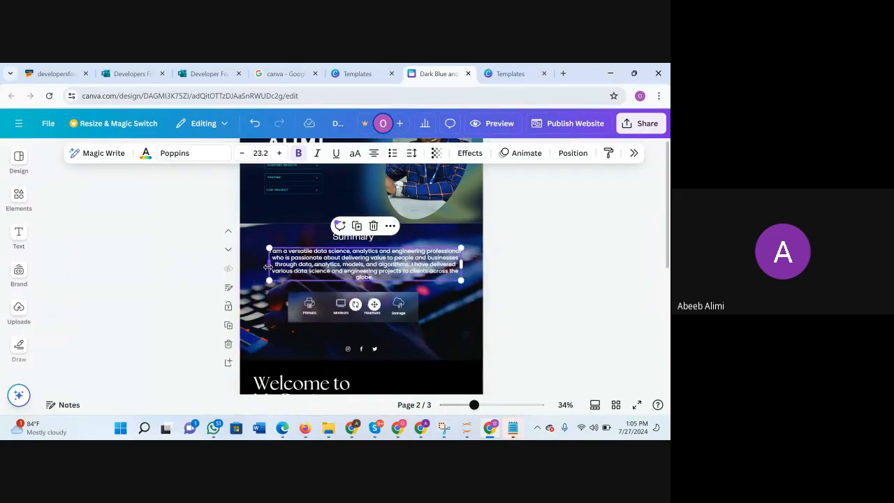
left_click_drag(463, 264, 451, 264)
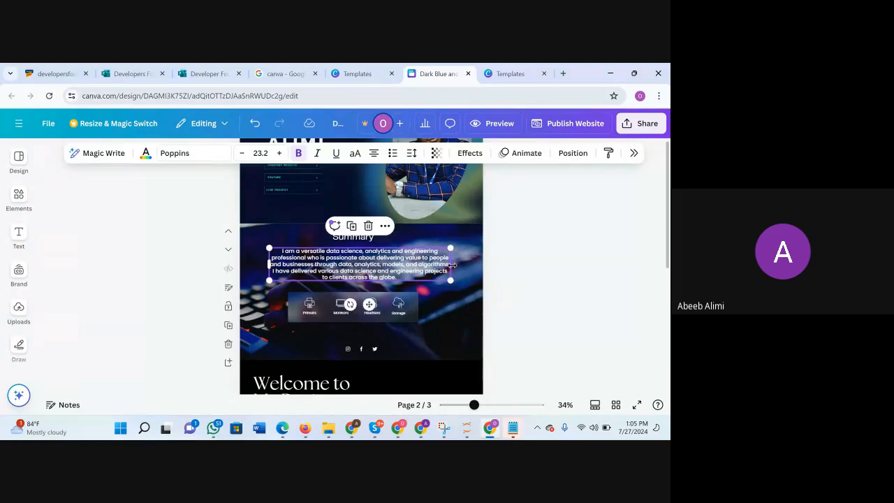
left_click(460, 316)
Move the summary paragraph slightly down to widen the gap below the Summary heading.
left_click(361, 252)
left_click_drag(361, 252, 362, 257)
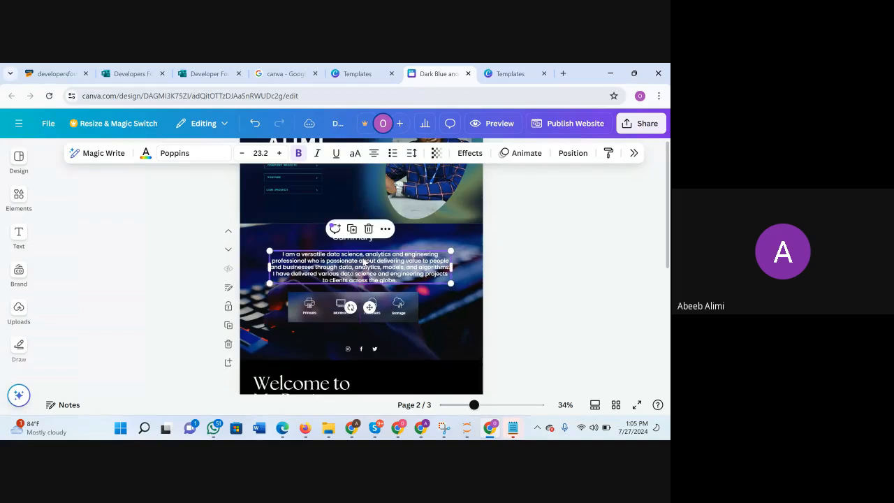
double_click(467, 313)
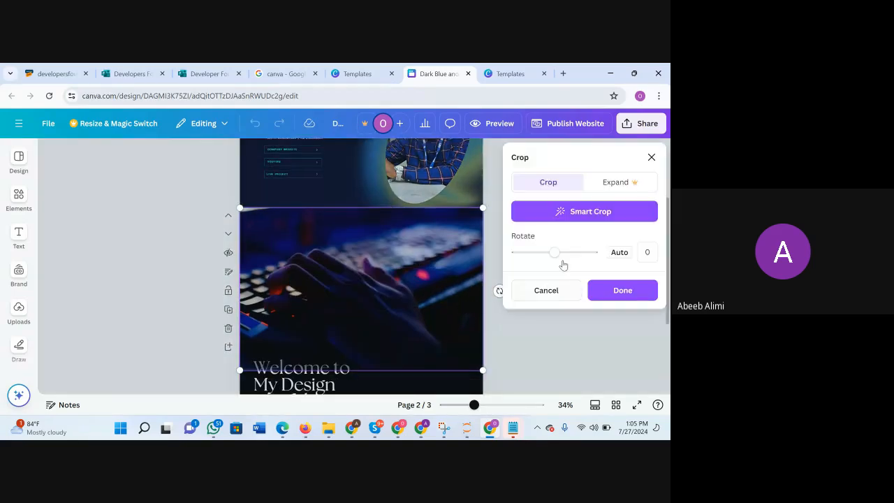
left_click(650, 158)
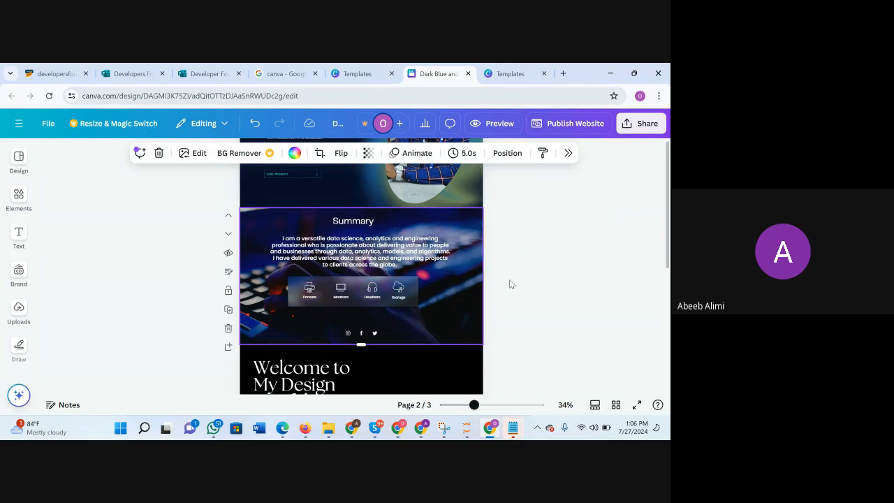
scroll(461, 282, "down", 2)
scroll(462, 283, "up", 2)
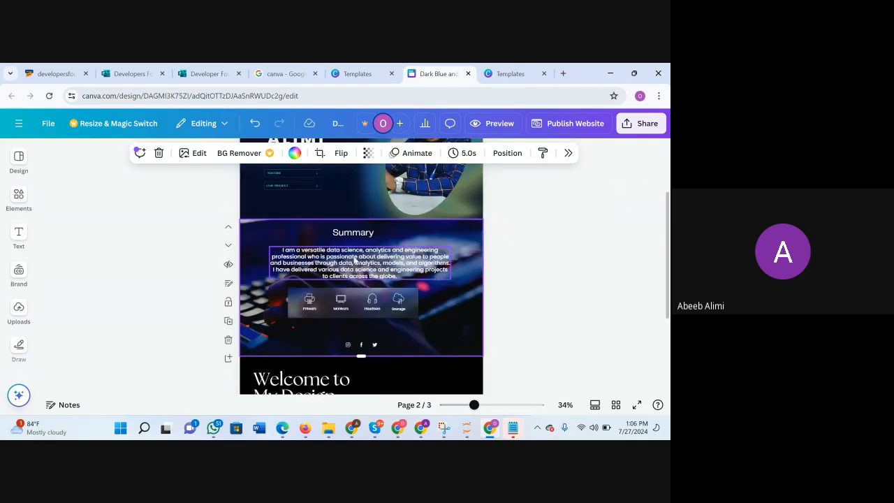
Move the Summary heading, paragraph and icon panel together slightly to the right to centre them on the page.
left_click(290, 303)
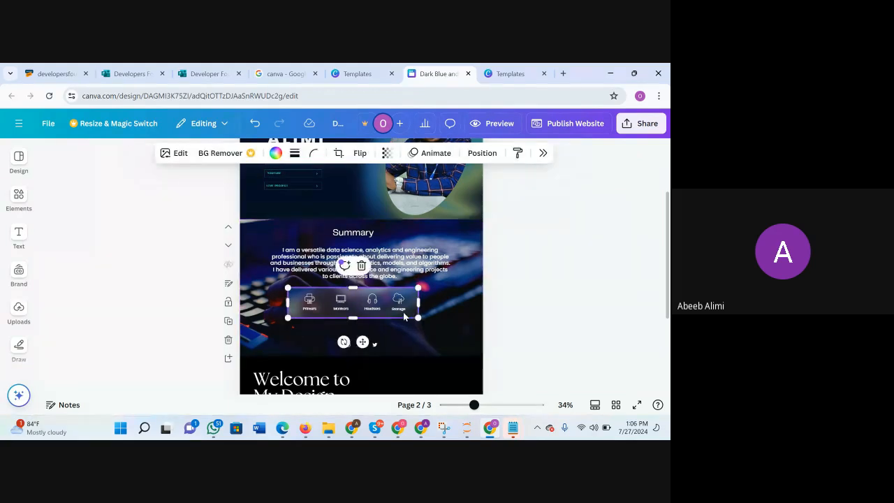
left_click(429, 339)
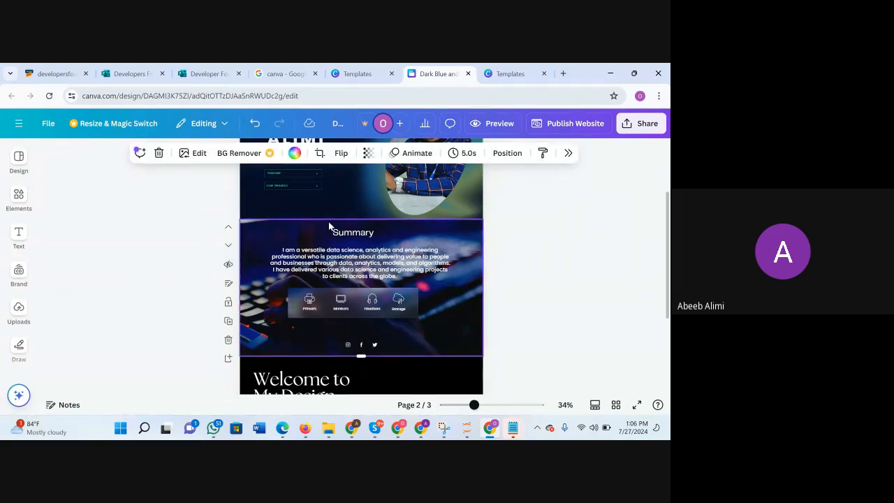
left_click_drag(301, 225, 441, 327)
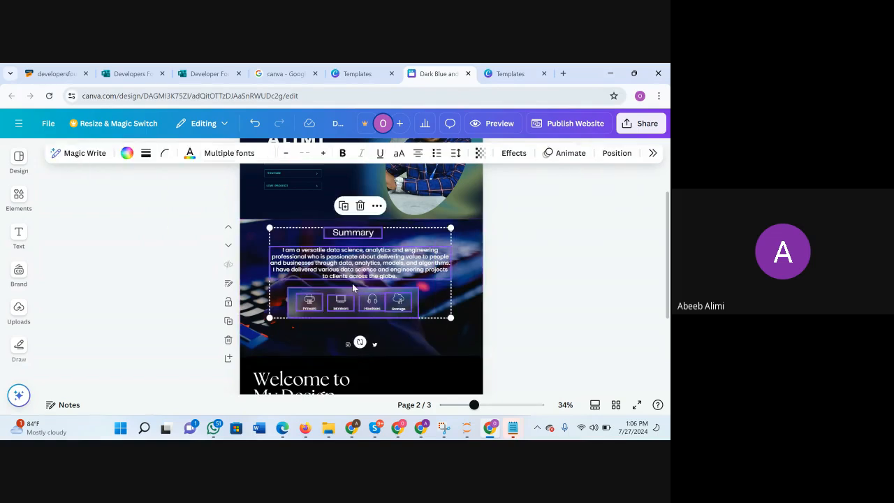
left_click_drag(350, 287, 362, 282)
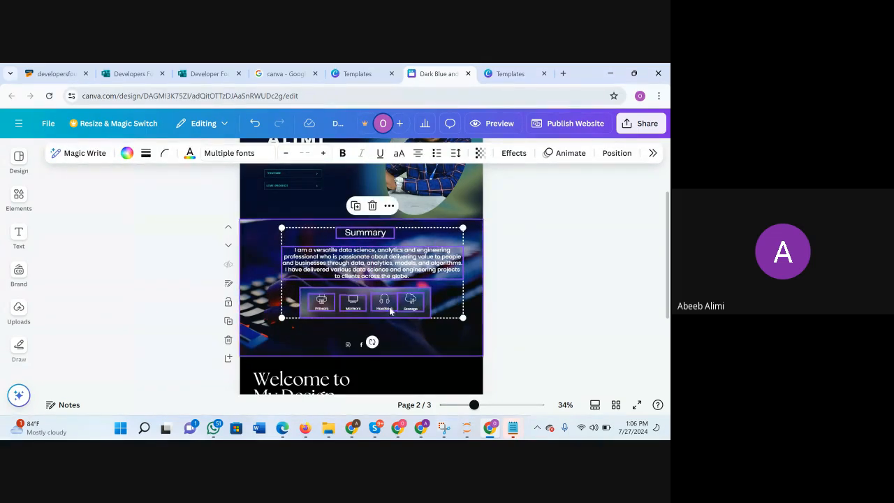
left_click(412, 331)
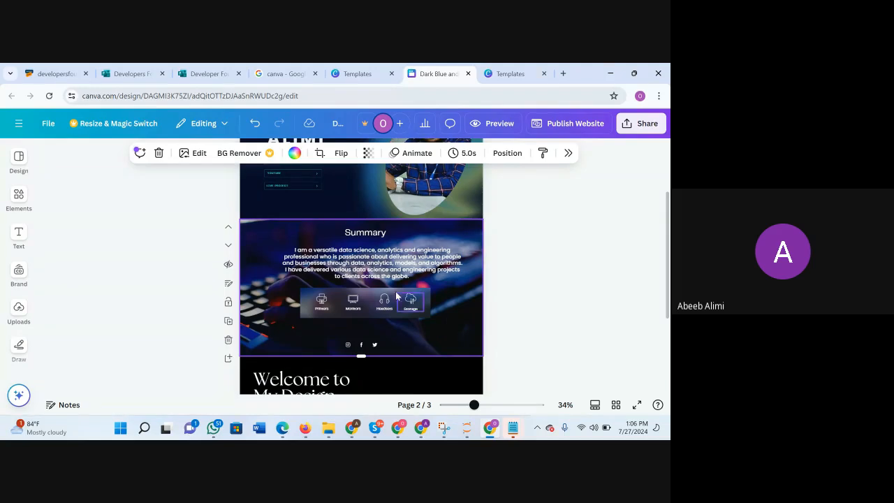
left_click_drag(320, 224, 452, 331)
left_click_drag(398, 292, 389, 287)
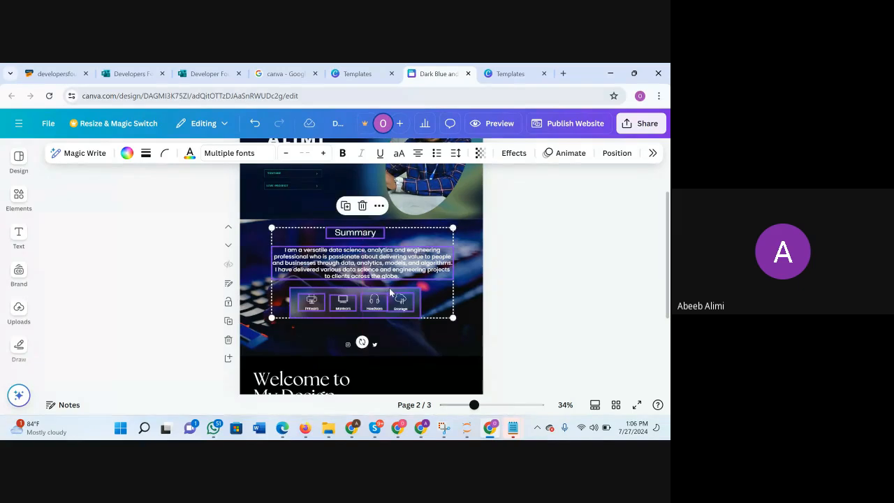
left_click(406, 336)
scroll(344, 314, "down", 1)
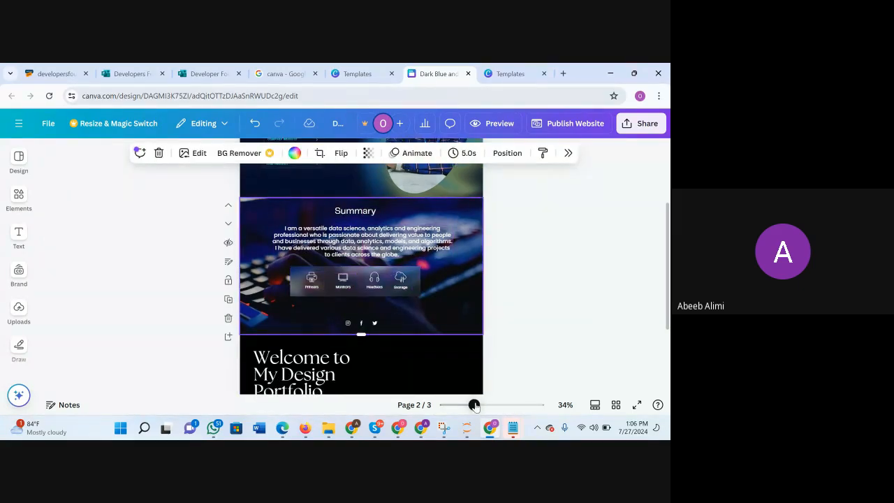
Set the summary paragraph's line spacing to 1.68.
left_click_drag(475, 406, 494, 406)
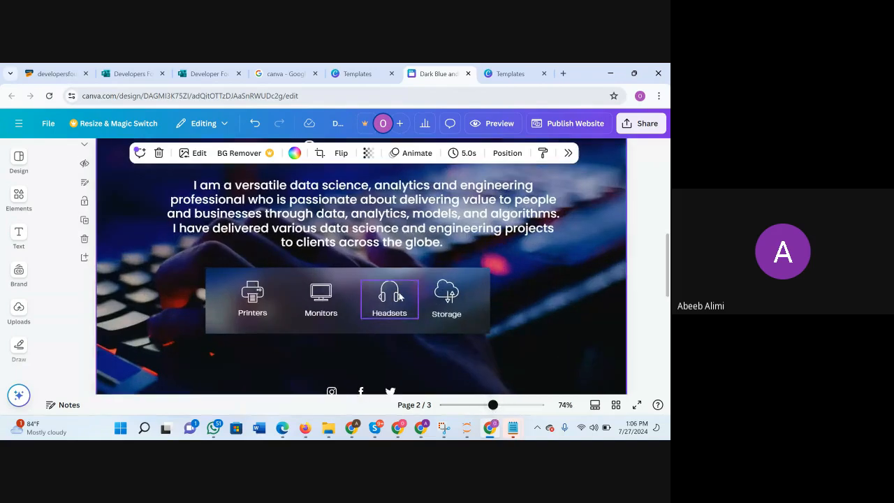
scroll(400, 297, "up", 1)
left_click(385, 228)
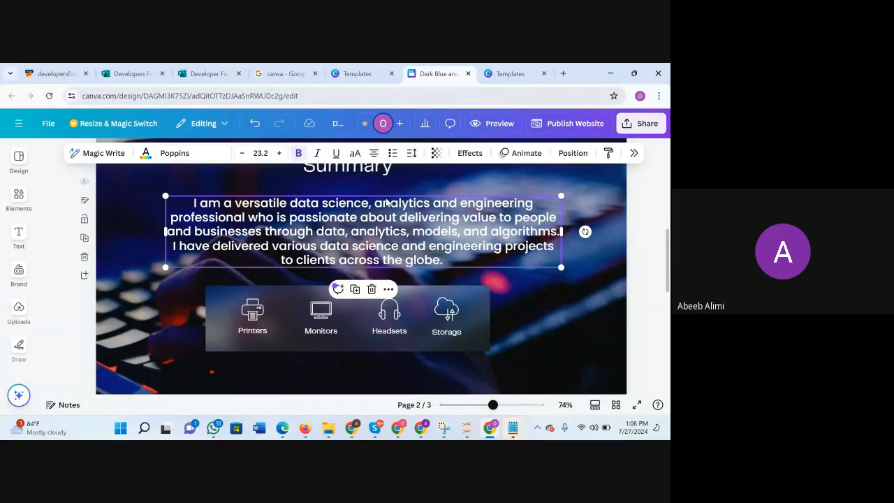
left_click(413, 154)
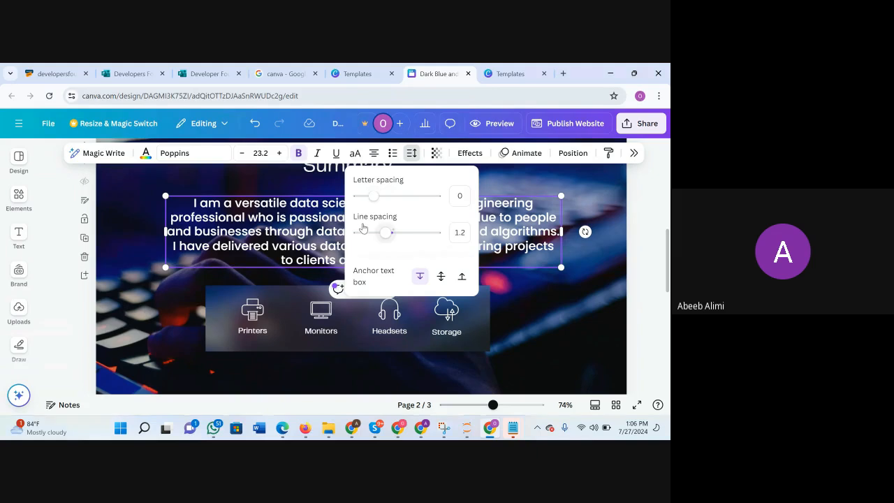
left_click_drag(389, 233, 407, 239)
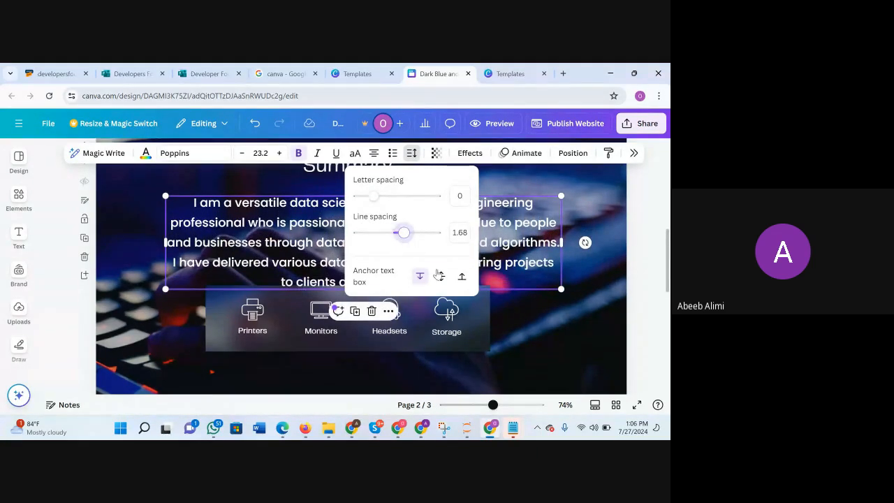
left_click(565, 330)
left_click(565, 330)
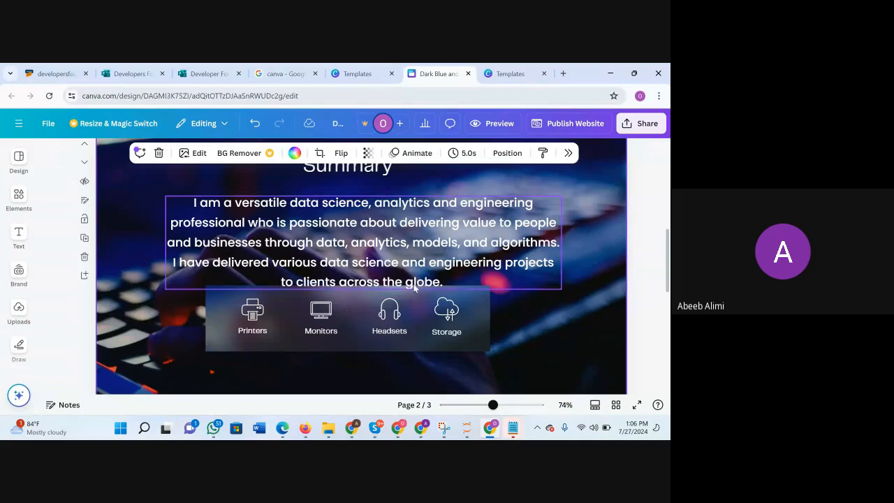
Move the summary paragraph slightly up so it clears the icon panel.
left_click(363, 233)
left_click_drag(362, 233, 362, 222)
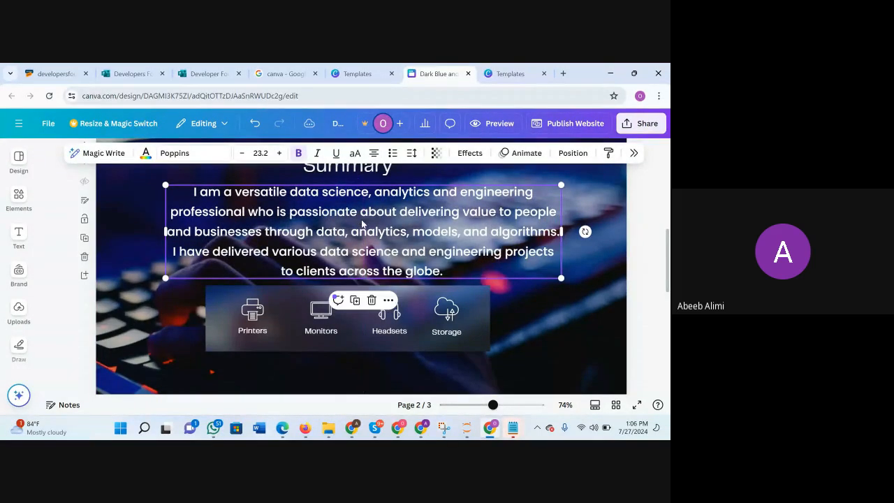
left_click(524, 315)
Examine the spacing between the Summary heading, the paragraph and the icon panel.
scroll(538, 321, "down", 1)
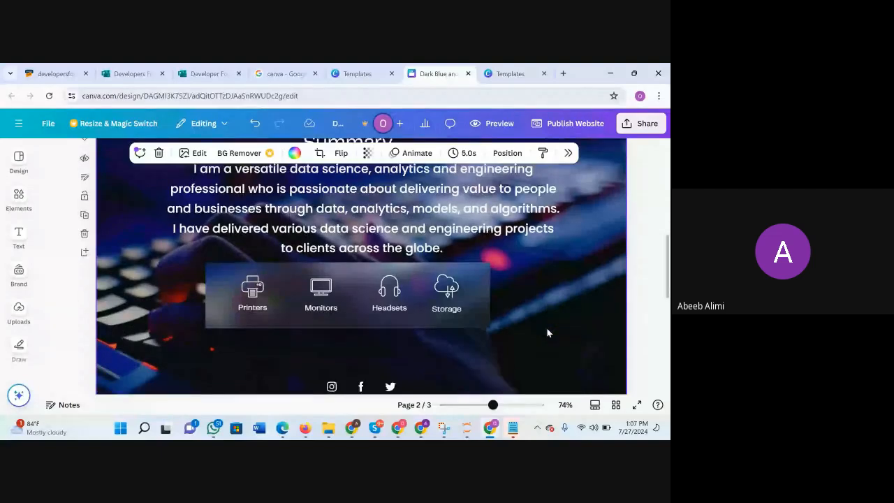
scroll(548, 333, "up", 2)
scroll(548, 334, "up", 2)
scroll(548, 333, "down", 1)
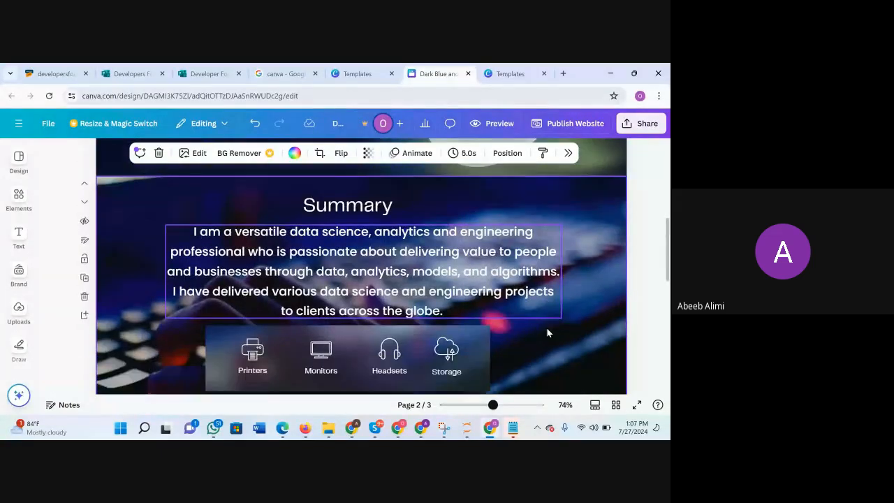
scroll(451, 343, "up", 1)
scroll(479, 286, "down", 1)
scroll(479, 286, "down", 1)
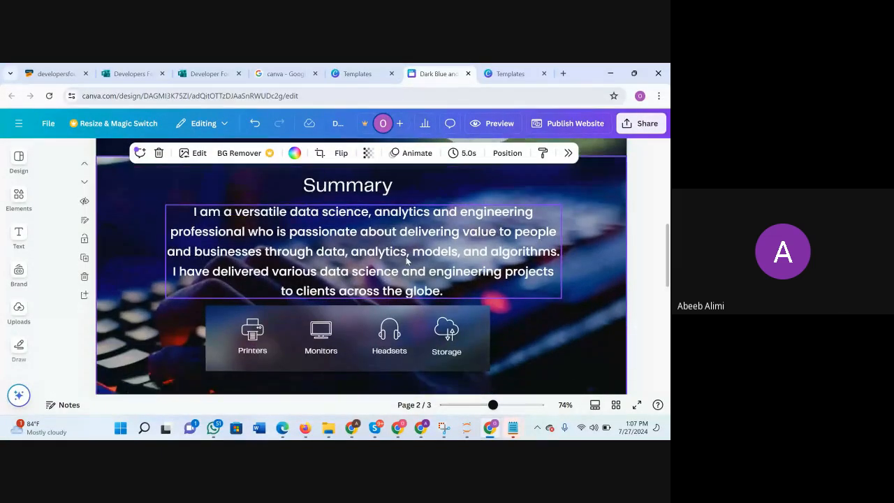
scroll(406, 256, "up", 5)
scroll(406, 256, "up", 1)
scroll(406, 256, "down", 5)
scroll(406, 256, "down", 1)
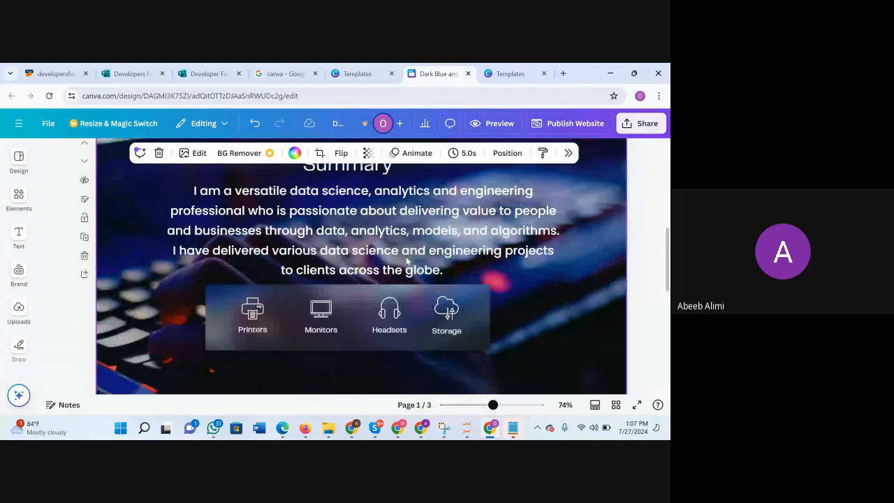
Move the translucent panel and its four icons together slightly down, away from the paragraph's last line.
left_click_drag(184, 297, 506, 351)
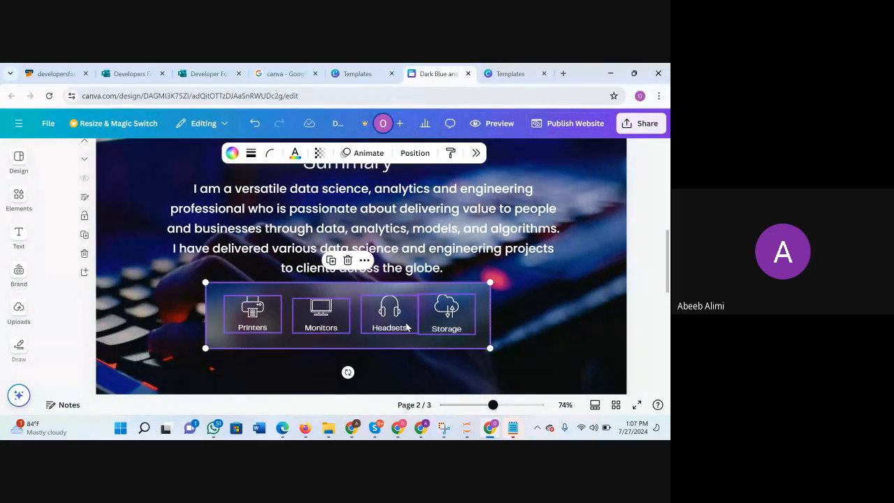
scroll(407, 327, "down", 1)
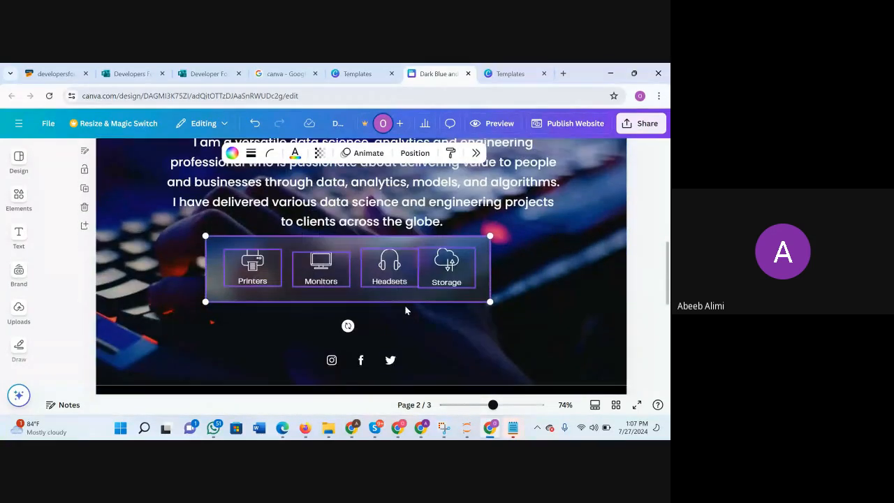
left_click(396, 270)
scroll(552, 241, "up", 2)
scroll(552, 243, "down", 2)
scroll(542, 249, "up", 3)
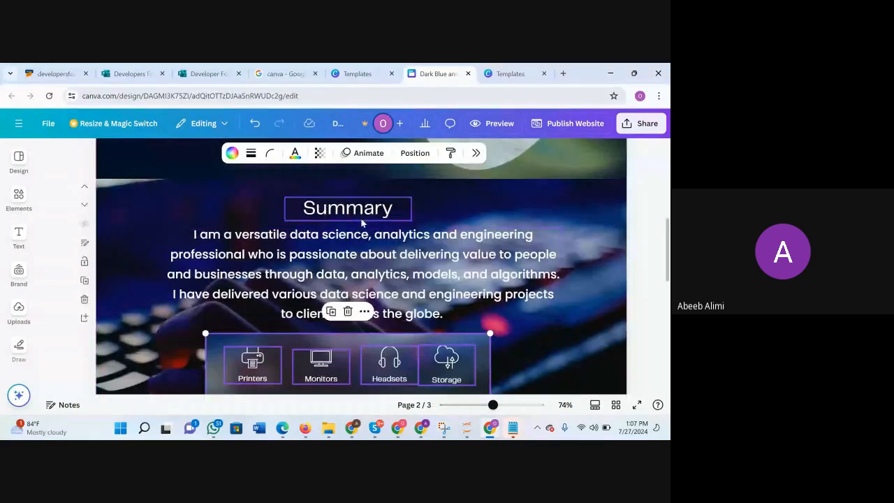
left_click(376, 218)
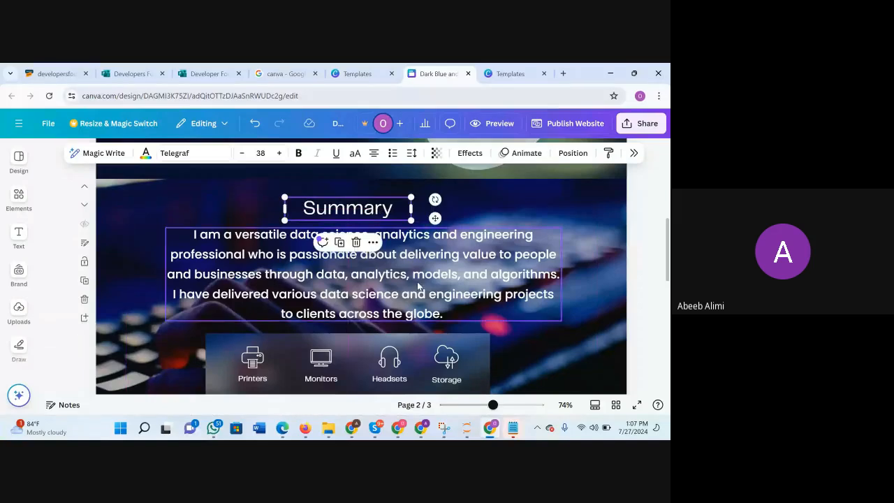
Replace the "Printers" label under the first icon with "Resume".
scroll(419, 286, "down", 2)
left_click(269, 297)
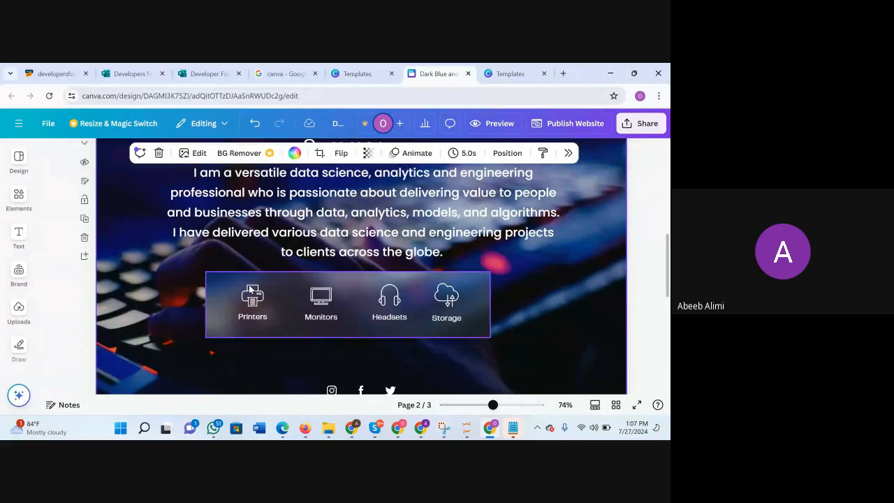
left_click(269, 297)
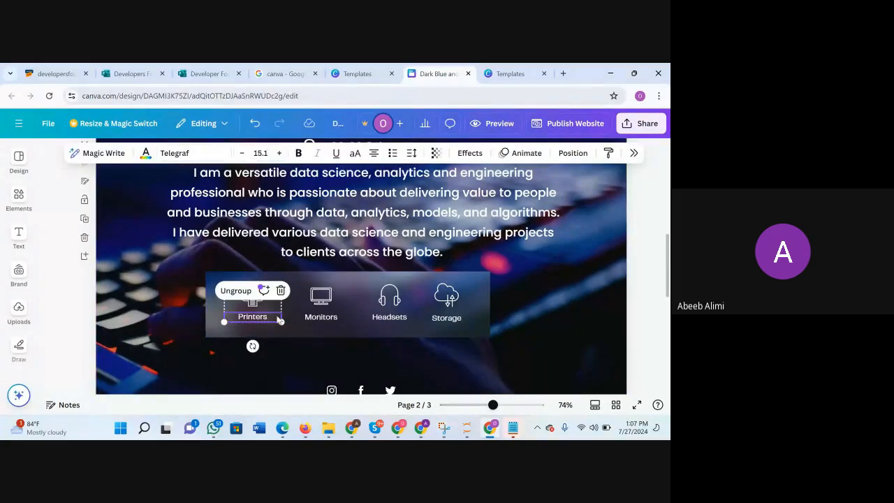
double_click(265, 320)
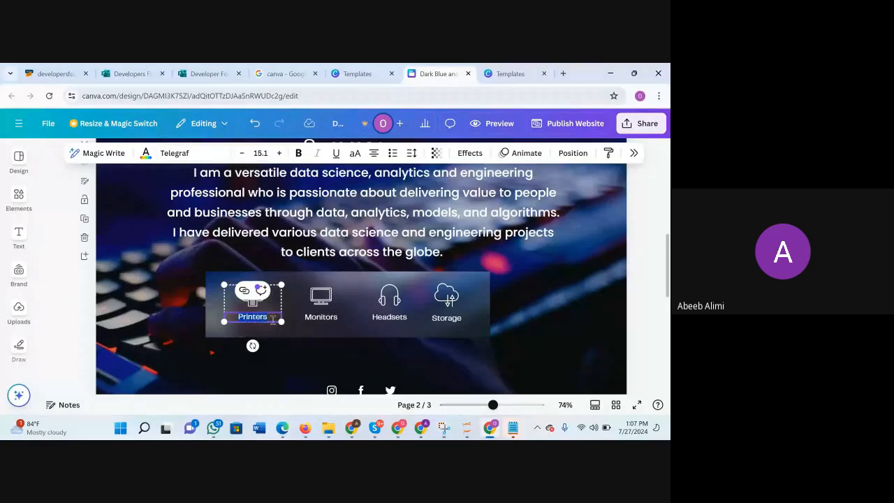
type("Resume")
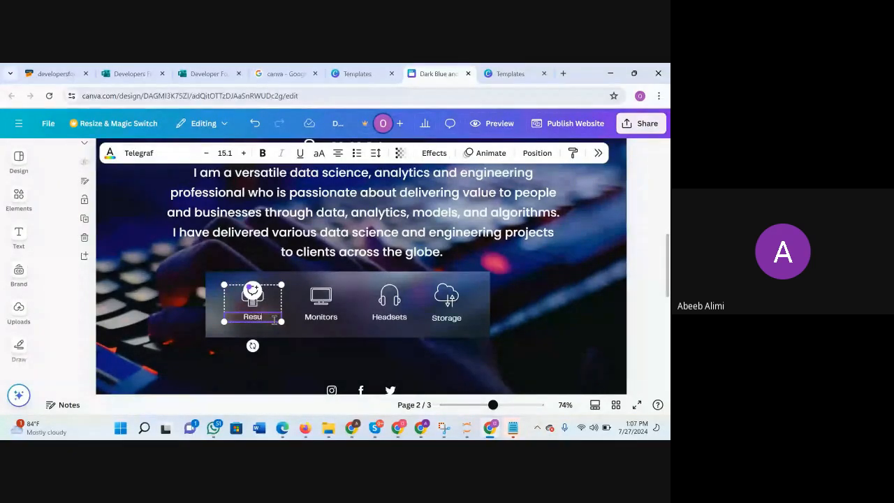
Rename the "Monitors" icon label as "Projects" and the "Headsets" icon label as "Courses".
double_click(320, 318)
type("Proje")
type("cts")
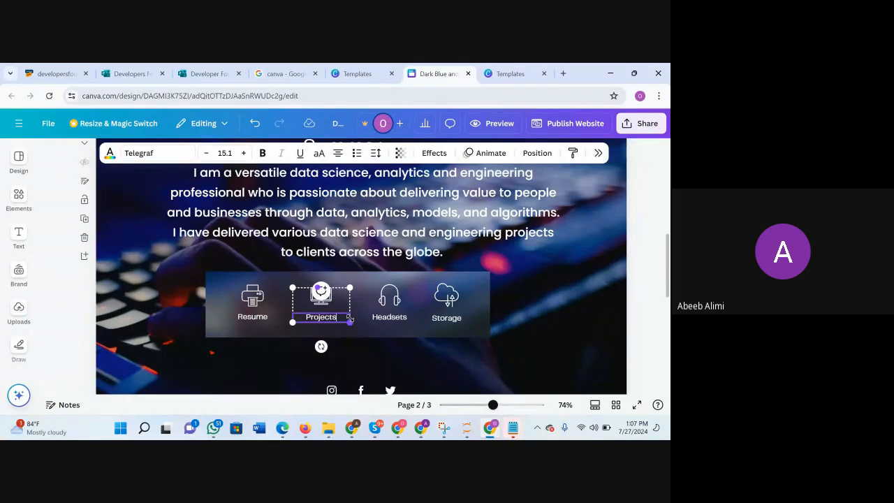
double_click(398, 319)
type("Courses")
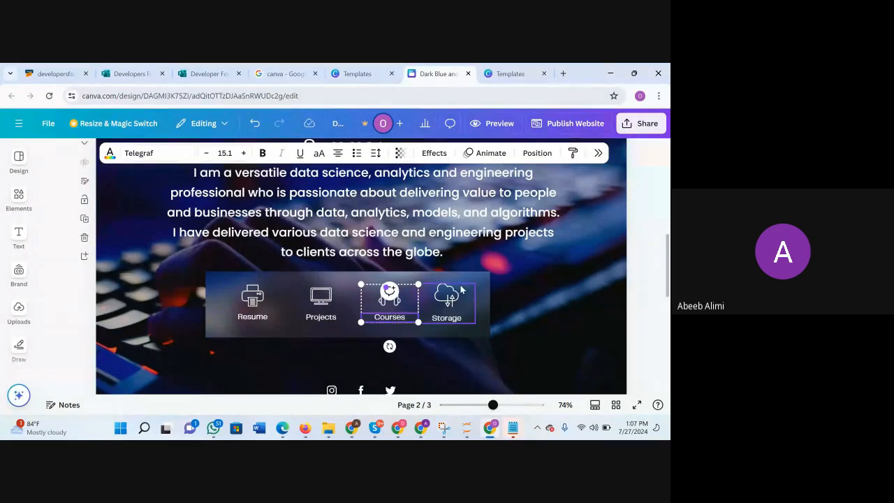
Replace the "Storage" label under the cloud icon with "Certifications".
left_click(445, 320)
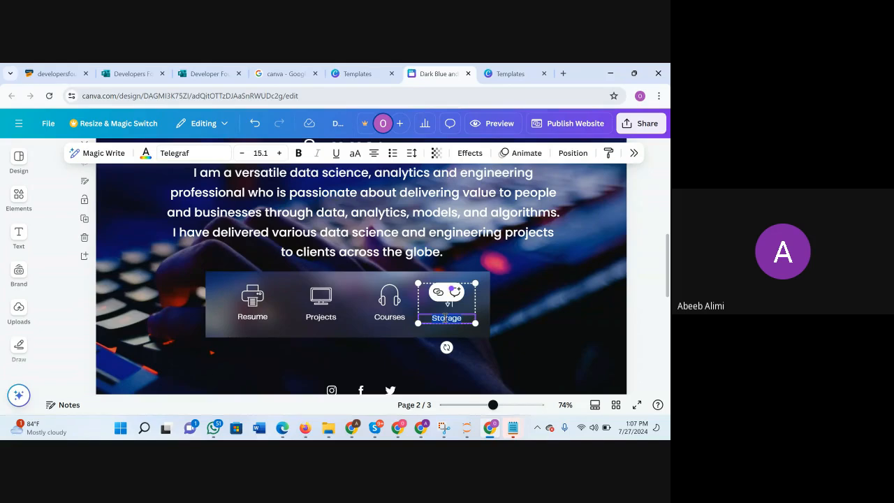
type("Certi")
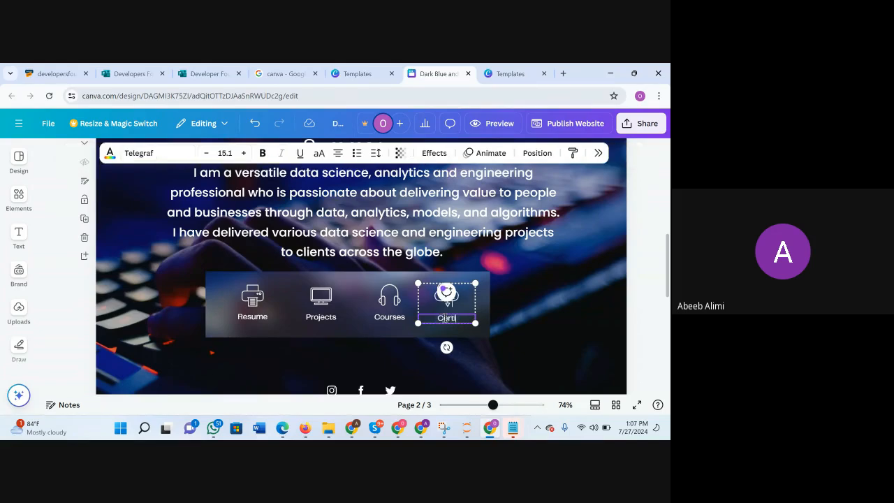
type("fications")
left_click(543, 325)
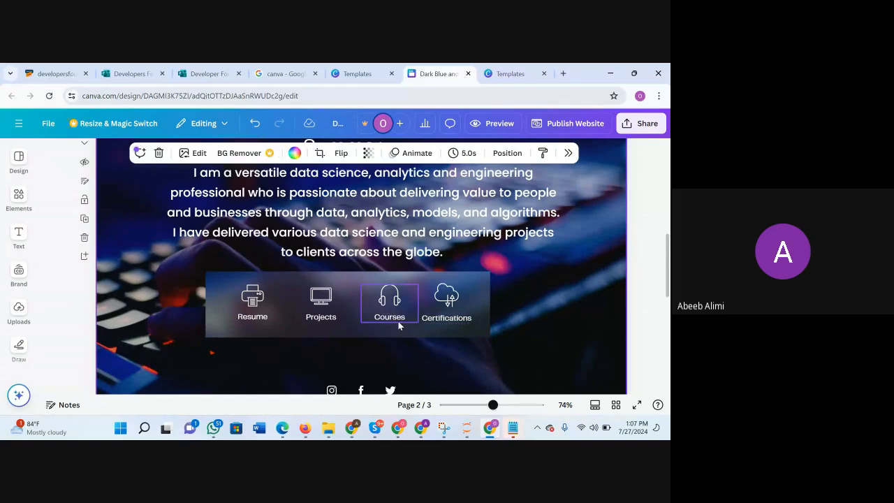
Shift the Courses and Certifications icon groups slightly left within the translucent panel to even out their spacing.
scroll(400, 325, "up", 1)
scroll(400, 324, "down", 1)
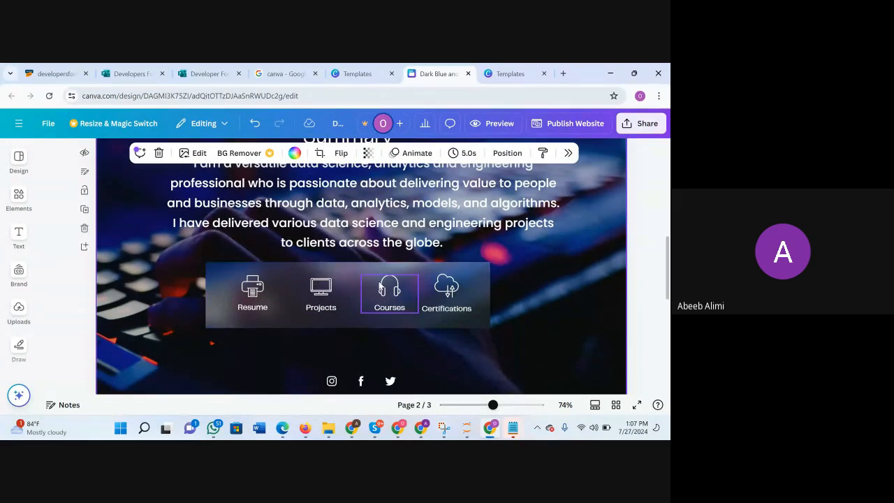
left_click(395, 288)
left_click_drag(395, 289, 388, 286)
left_click(450, 288)
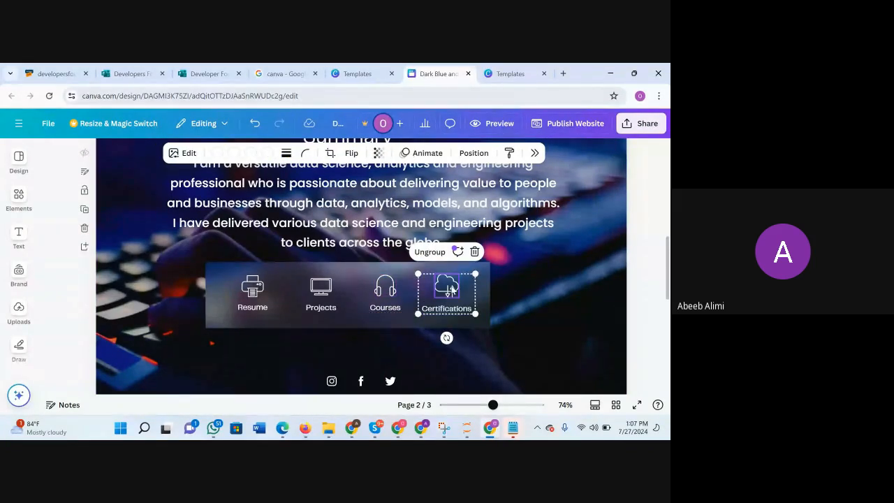
left_click_drag(450, 289, 448, 288)
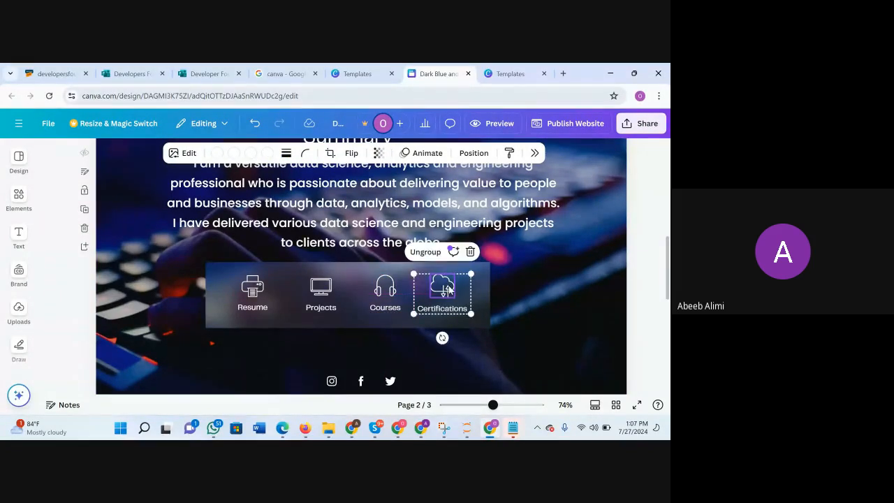
left_click(391, 302)
left_click_drag(390, 302, 387, 302)
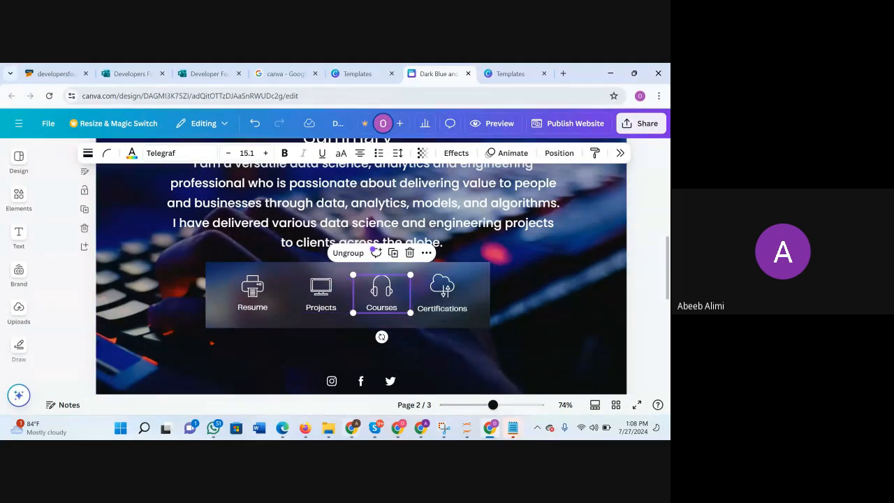
Nudge the Projects icon group slightly left and up within the panel, and deselect it.
left_click(323, 308)
left_click_drag(324, 306, 326, 300)
left_click(541, 327)
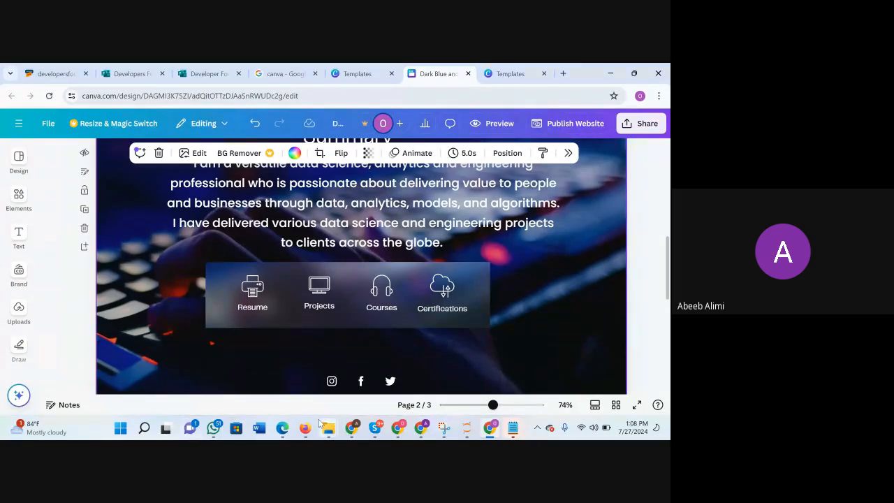
Switch to the Google Meet call window and close the in-call messages.
mouse_move(356, 429)
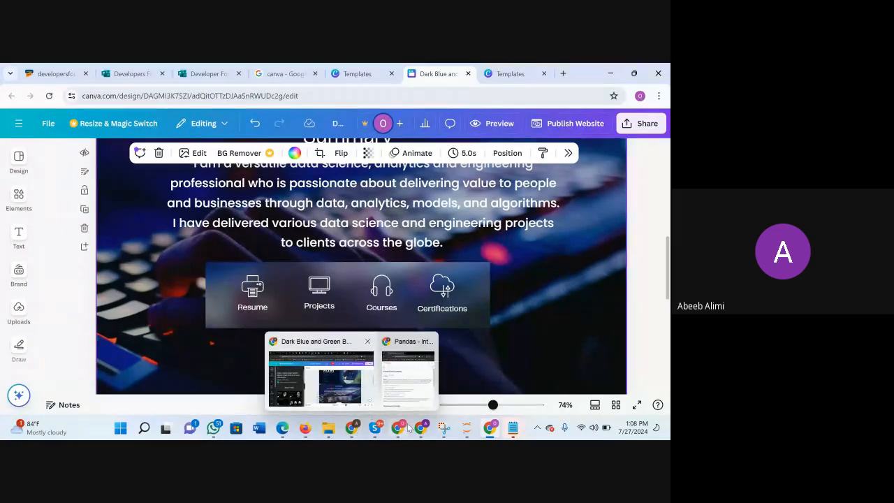
mouse_move(422, 429)
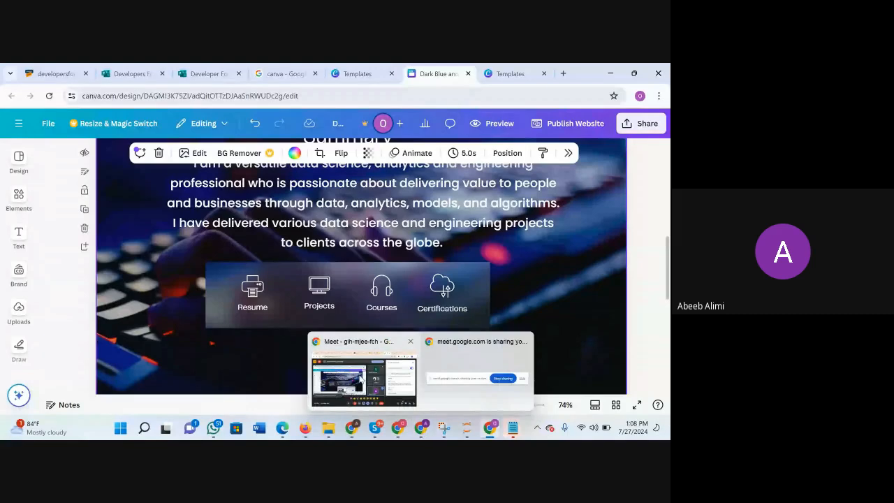
left_click(362, 378)
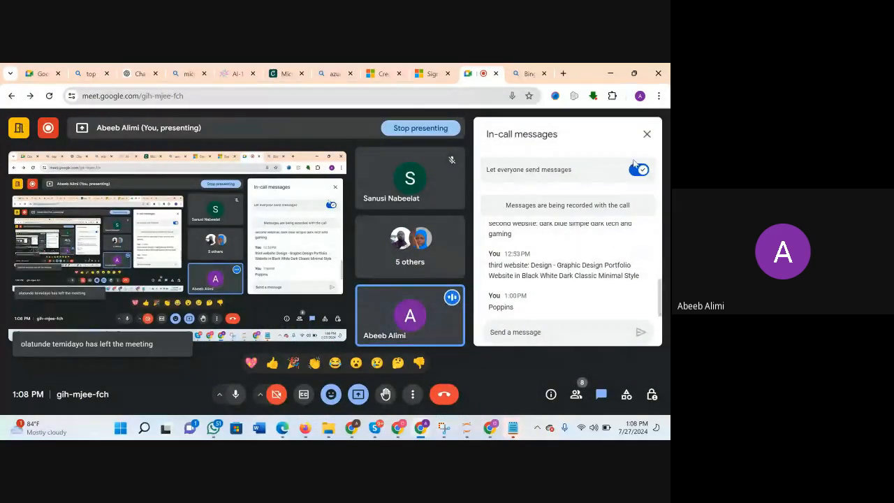
left_click(647, 134)
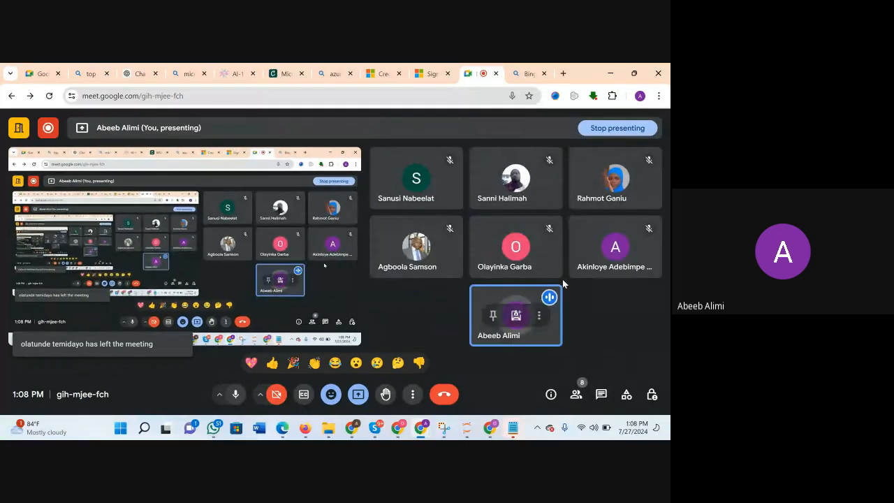
Switch back to the browser window with the Canva Summary page.
mouse_move(422, 425)
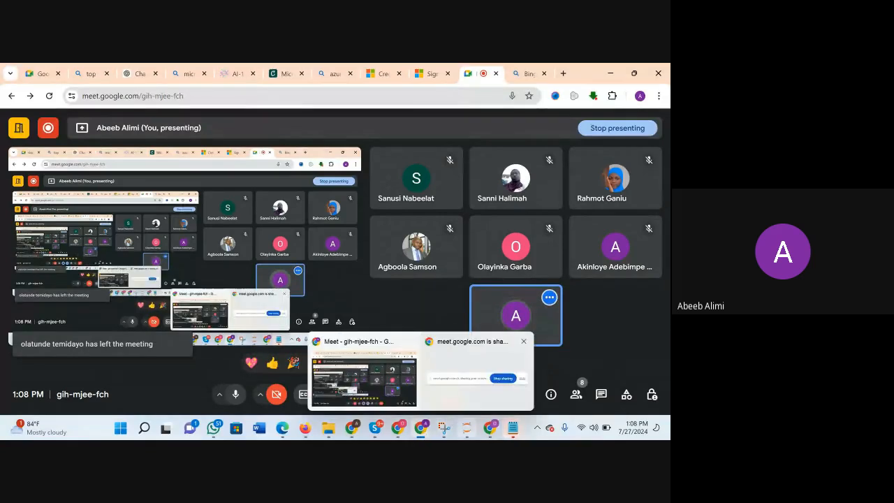
mouse_move(490, 428)
left_click(505, 379)
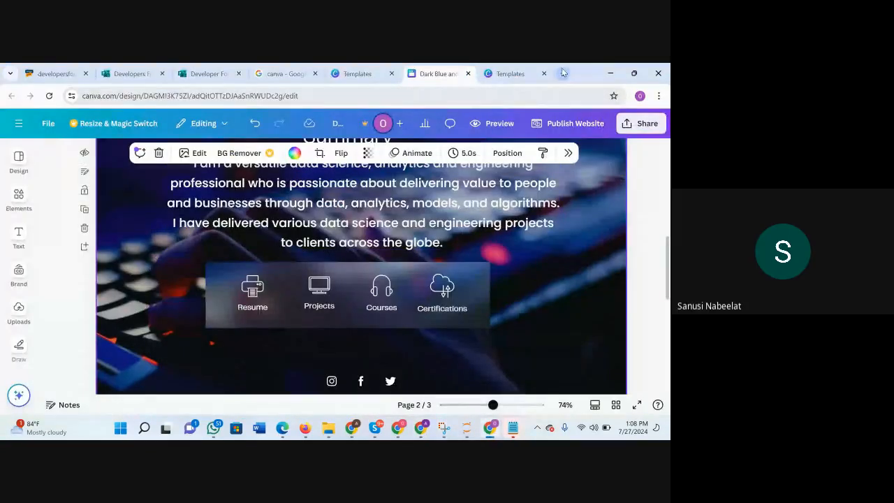
Open a blank browser tab and minimize that window to show the Google Meet call.
left_click(563, 73)
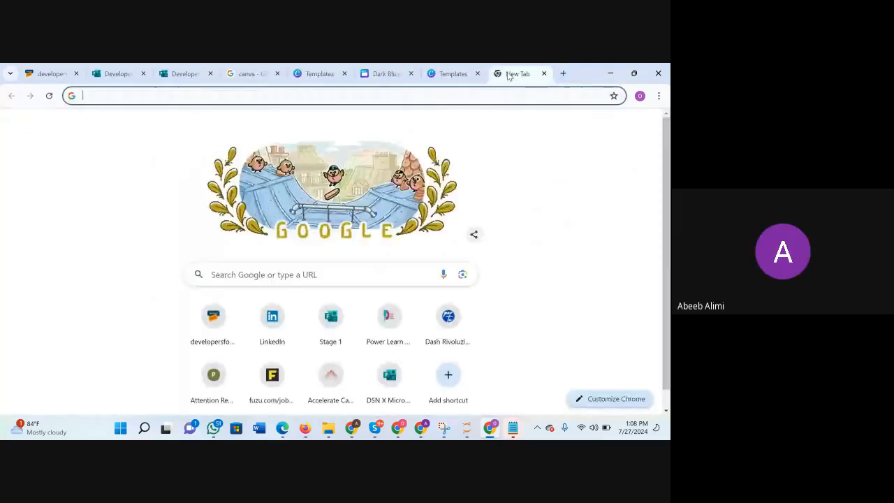
left_click(612, 72)
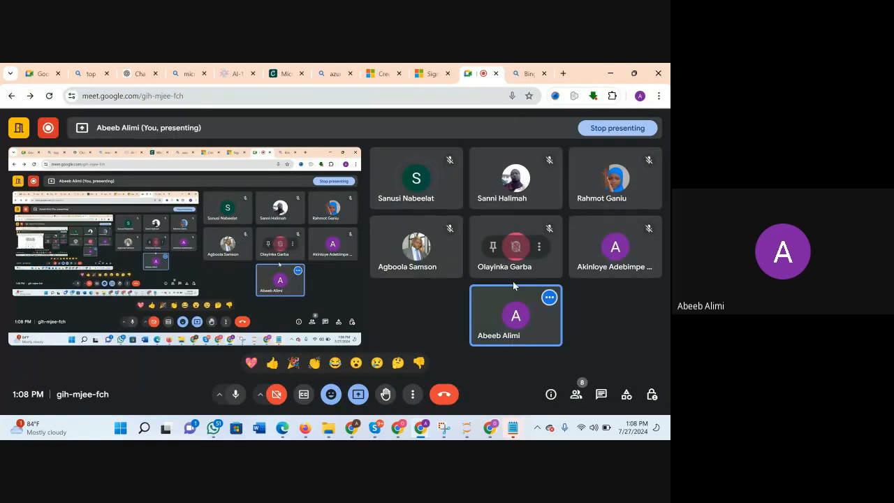
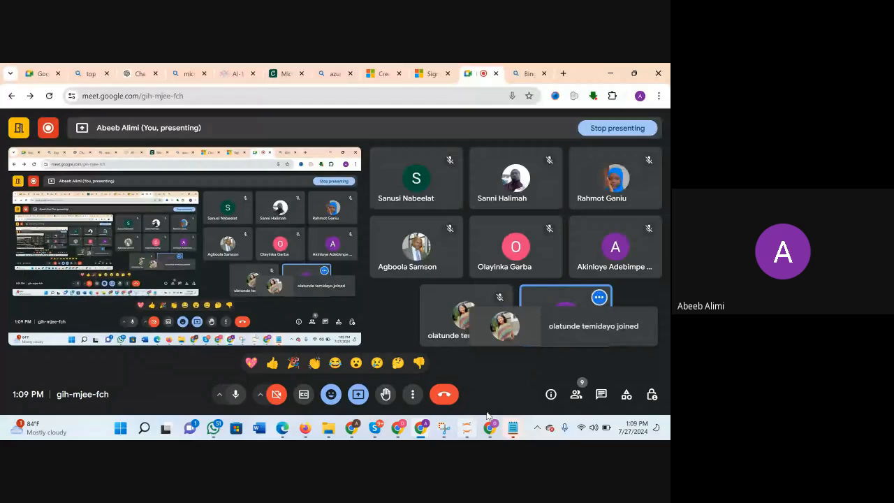
Switch to the Canva browser window, search the web for flaticon in the blank tab, and open the Flaticon website.
mouse_move(490, 428)
left_click(508, 380)
left_click(232, 96)
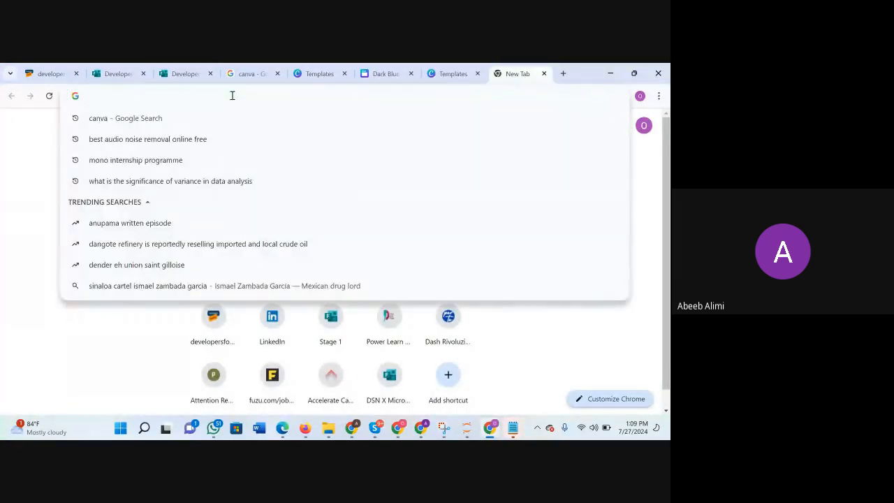
type("falt")
key("BackSpace")
key("BackSpace")
key("BackSpace")
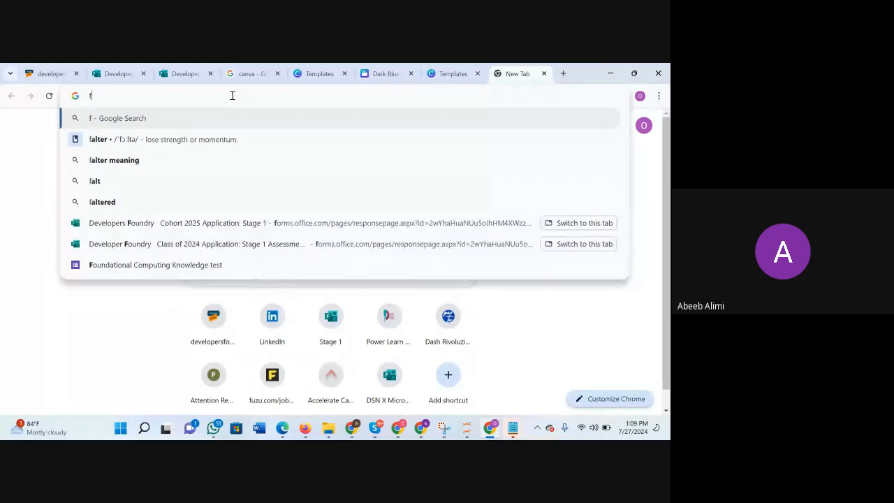
type("laticon")
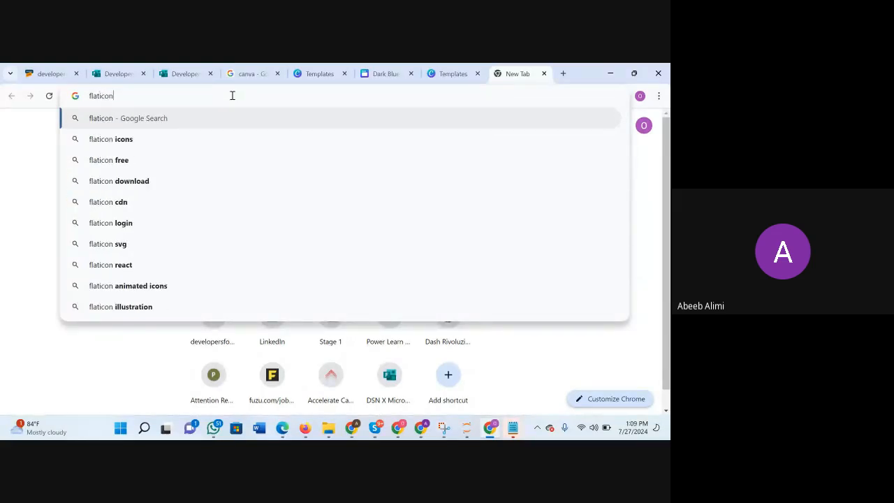
key("Return")
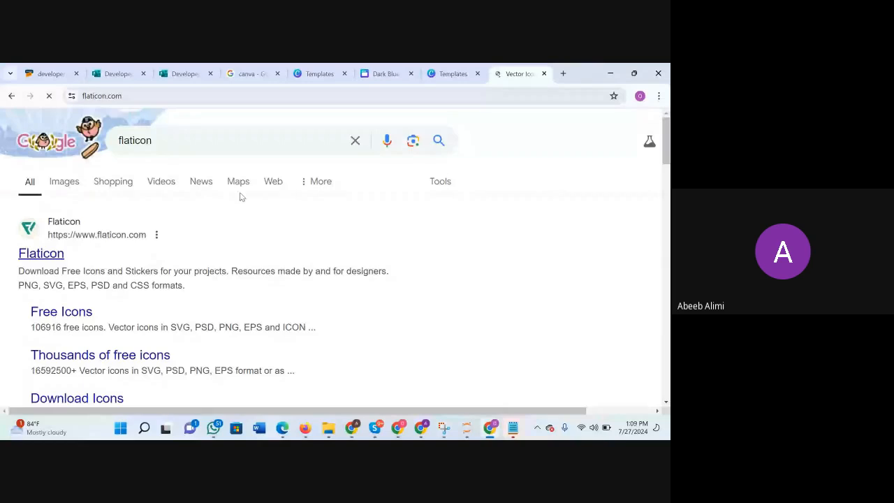
left_click(156, 97)
key("ctrl+c")
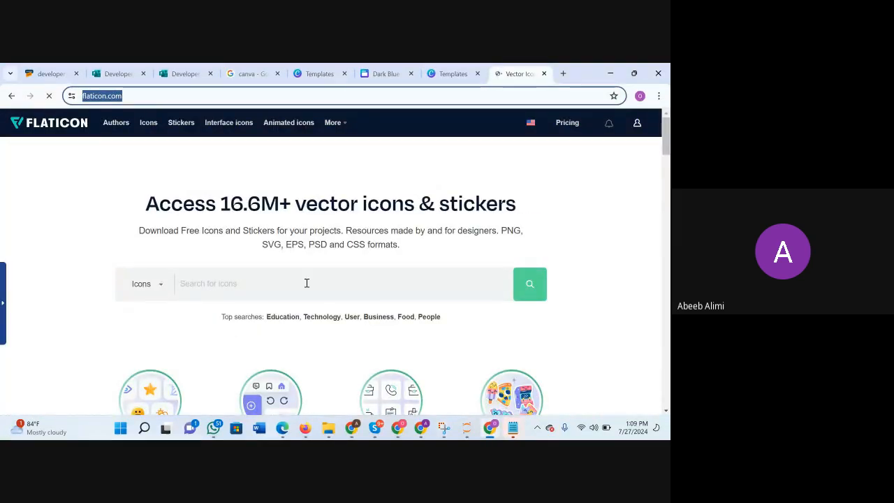
mouse_move(423, 431)
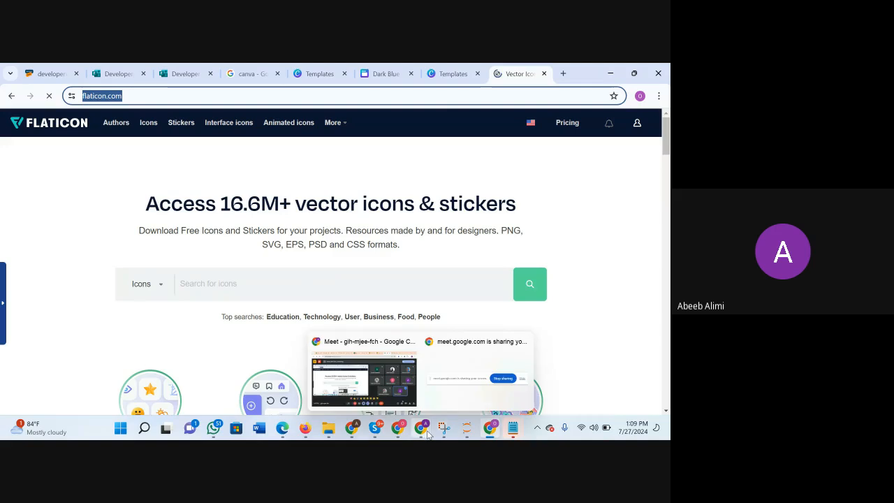
left_click(400, 401)
left_click(602, 395)
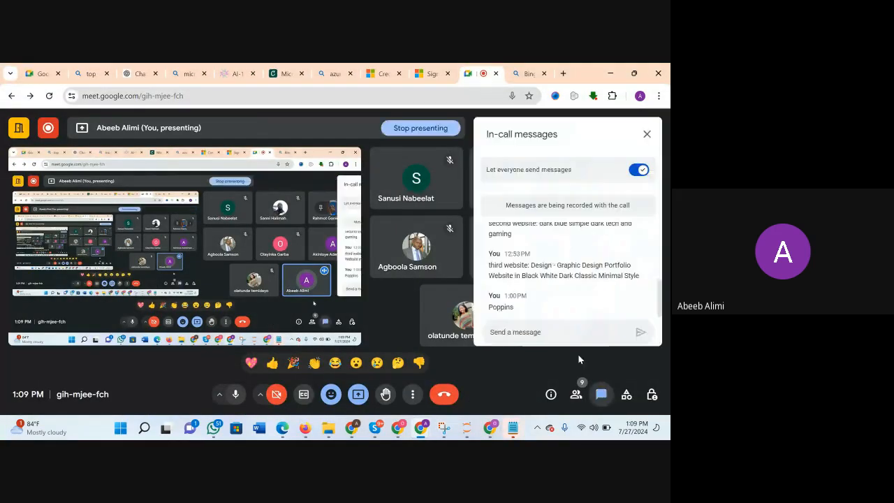
left_click(525, 331)
key("ctrl+v")
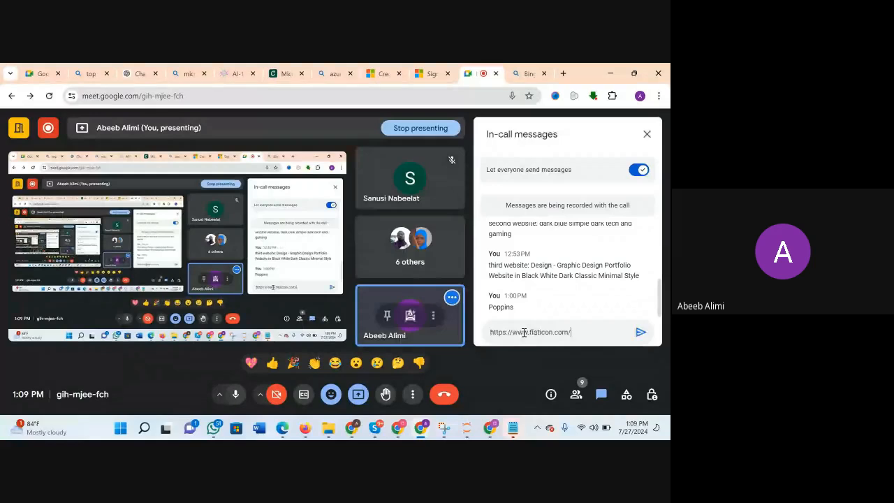
key("Return")
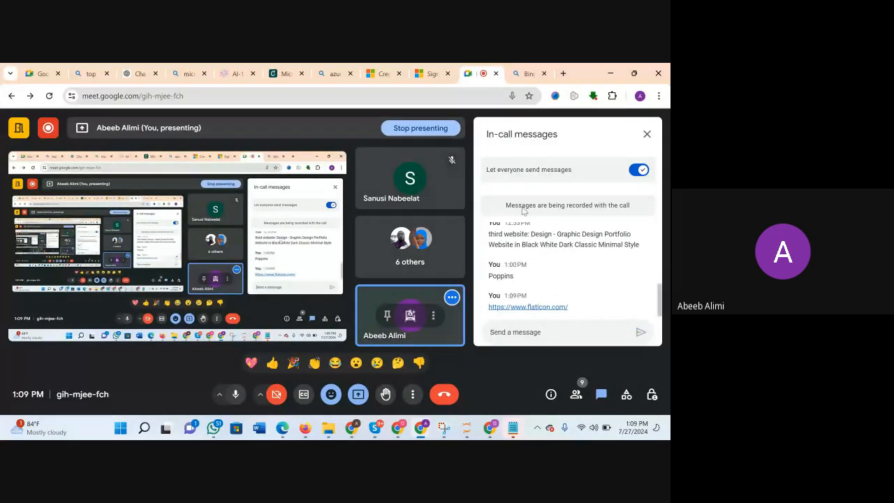
left_click(647, 134)
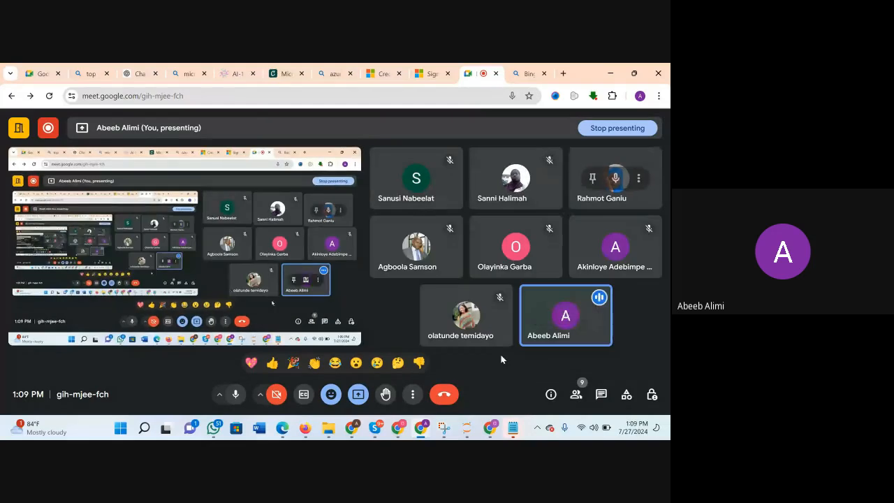
Return to the Flaticon browser window and look through the homepage's icon categories, top icons, stickers and tools.
mouse_move(422, 427)
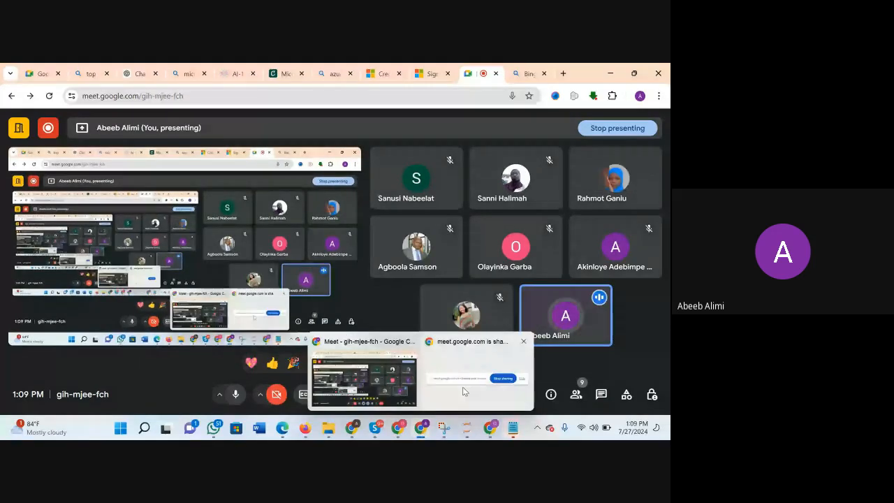
left_click(491, 428)
scroll(378, 378, "down", 4)
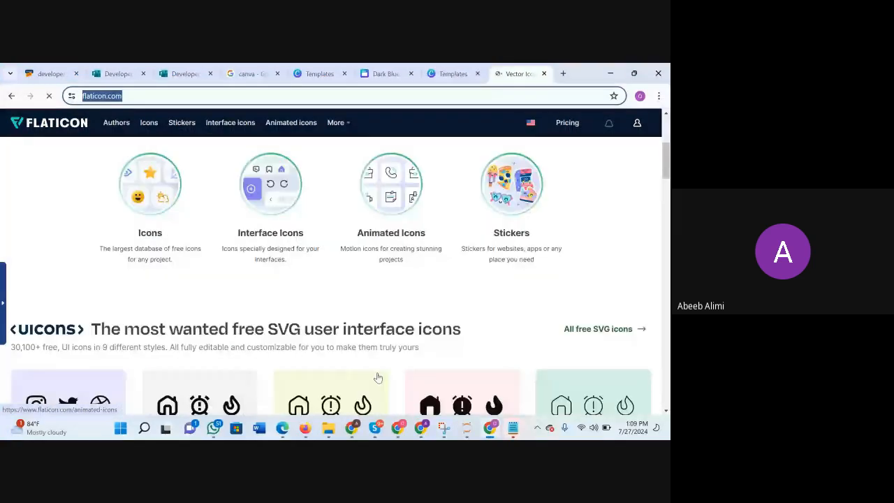
scroll(378, 378, "down", 5)
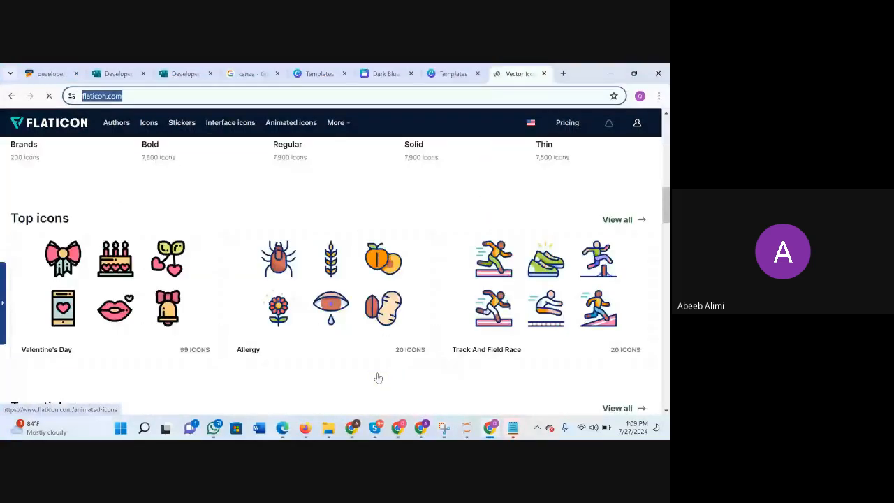
scroll(378, 378, "down", 5)
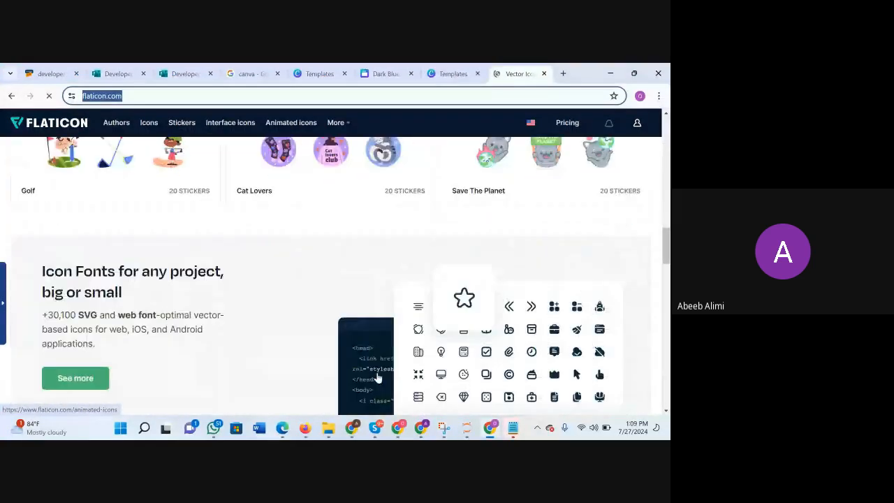
scroll(378, 378, "down", 1)
scroll(374, 377, "up", 1)
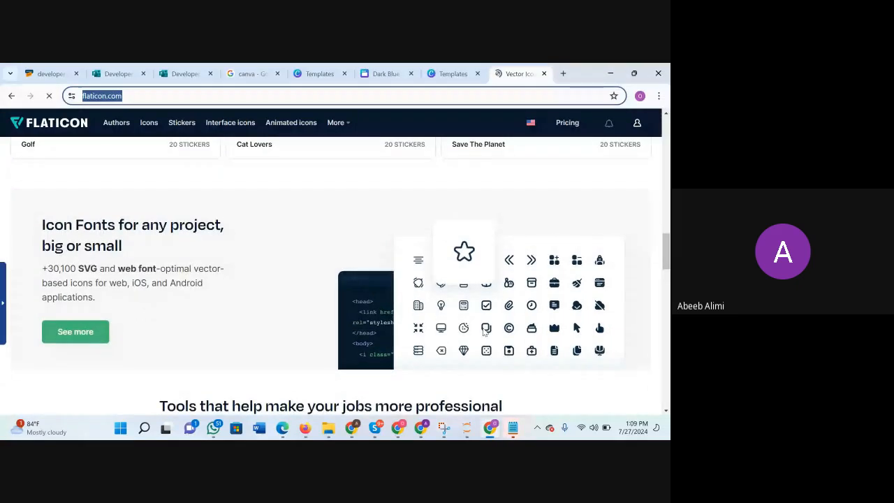
scroll(484, 332, "down", 5)
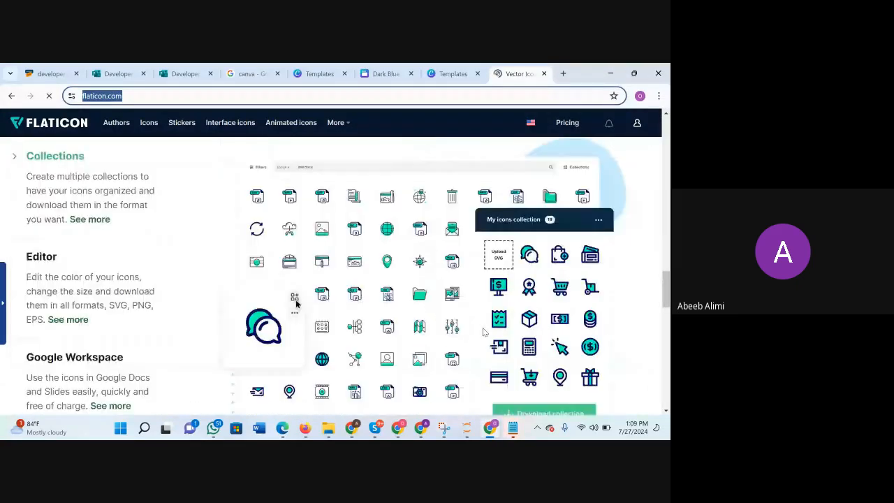
scroll(484, 332, "down", 5)
scroll(482, 332, "up", 10)
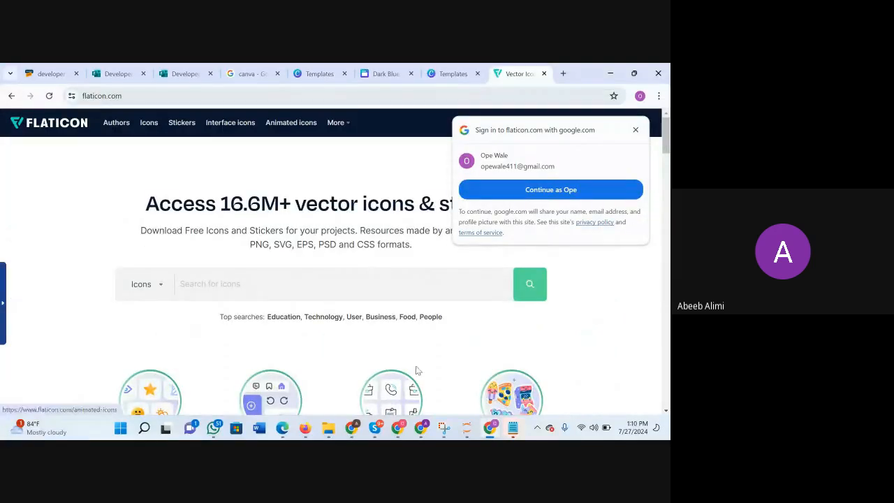
scroll(382, 351, "down", 3)
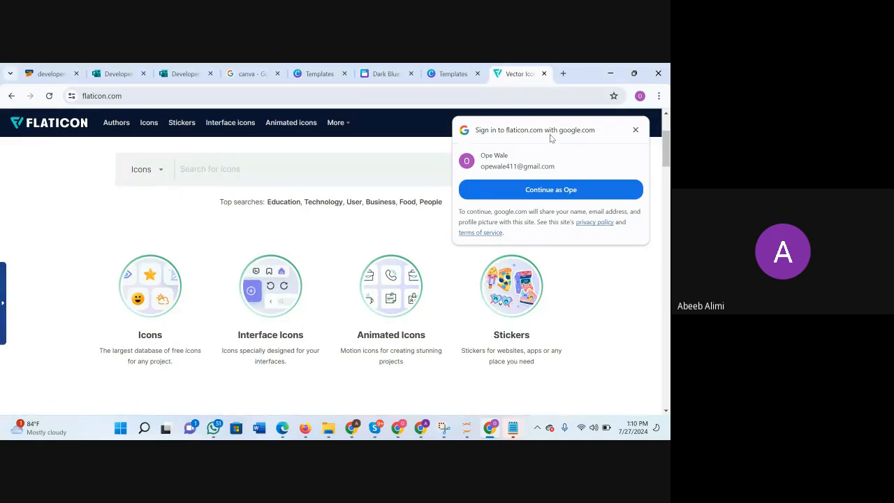
Sign in to Flaticon with the suggested Google account and check the account options.
left_click(552, 190)
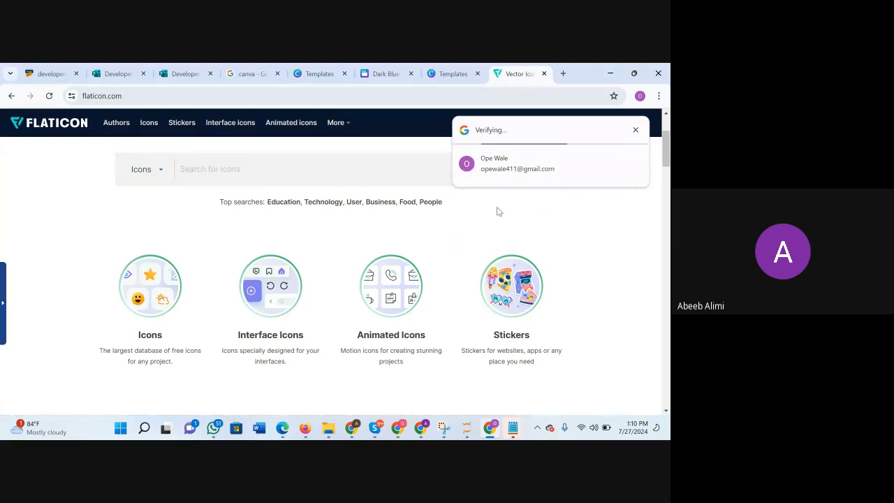
key("ctrl+l")
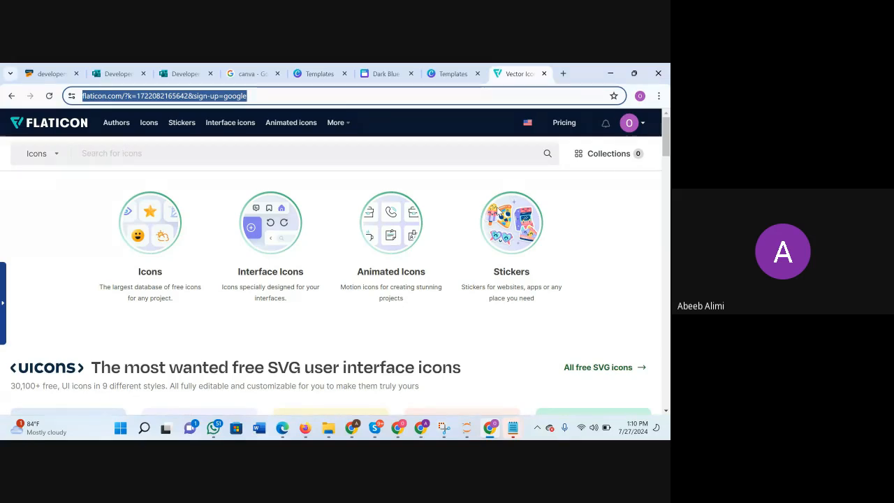
left_click(630, 132)
left_click(630, 127)
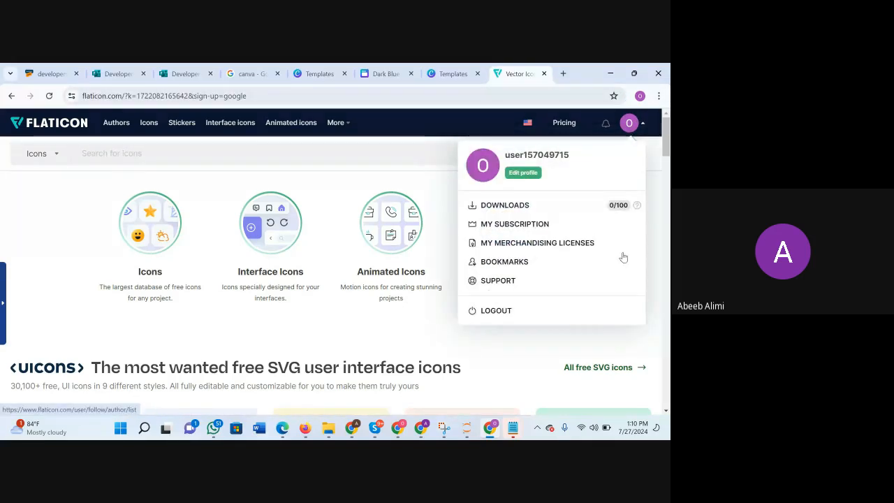
left_click(553, 347)
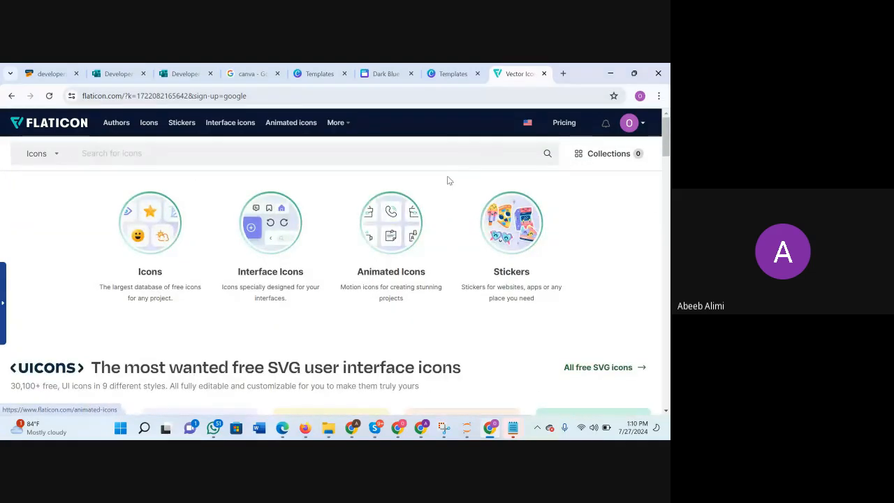
Review the icon row on the Canva Summary page and return to Flaticon.
left_click(451, 74)
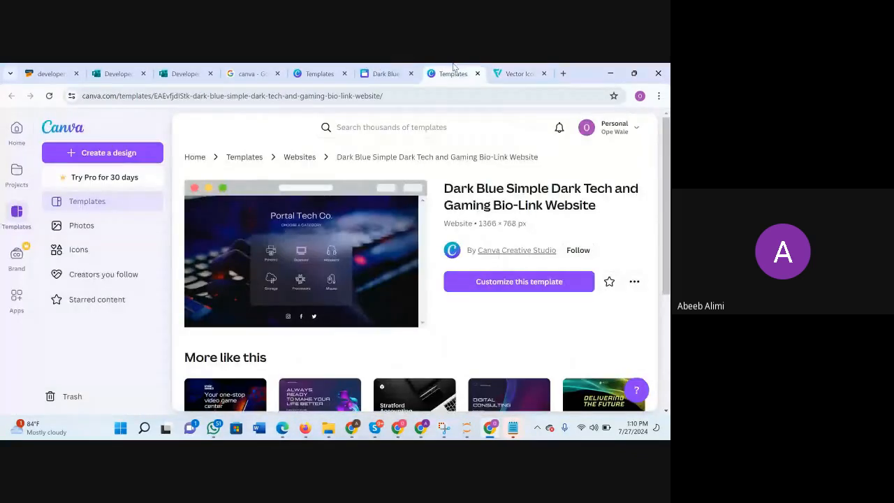
left_click(387, 74)
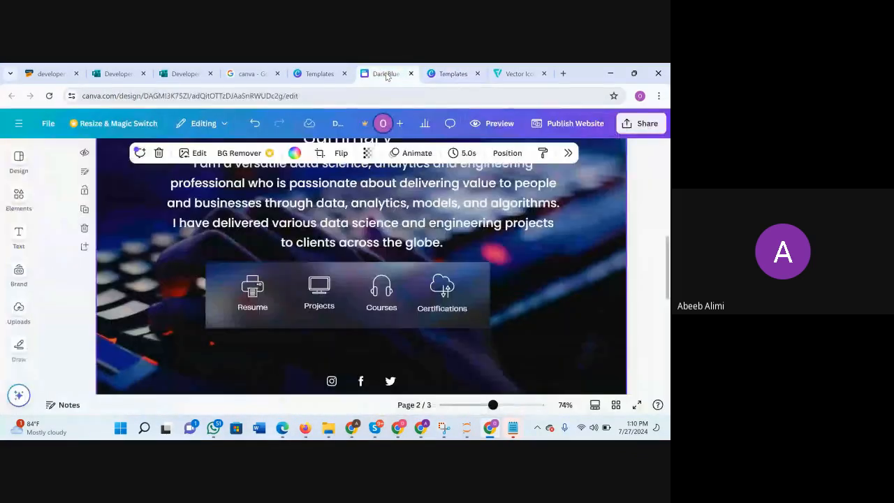
left_click(495, 75)
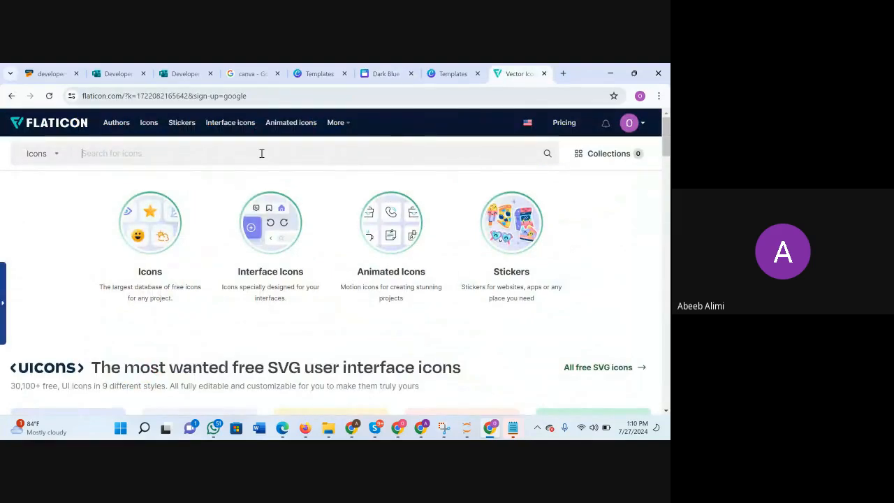
Search Flaticon for CV icons and browse the results for one suited to the Resume label.
type("CA")
key("BackSpace")
type("V")
key("Return")
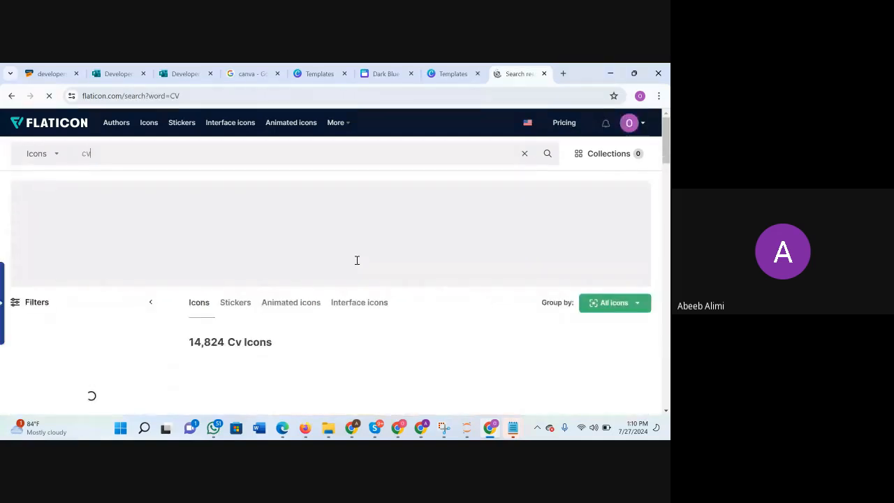
scroll(360, 306, "down", 2)
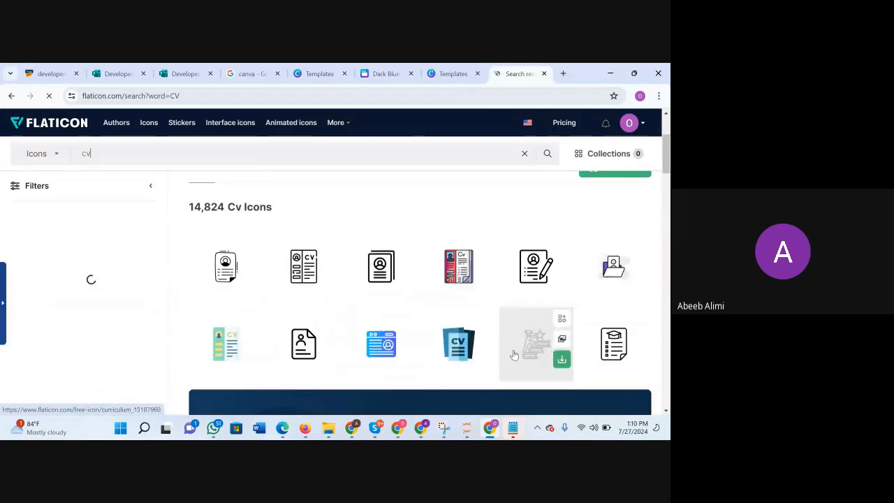
scroll(423, 339, "down", 1)
scroll(422, 339, "down", 1)
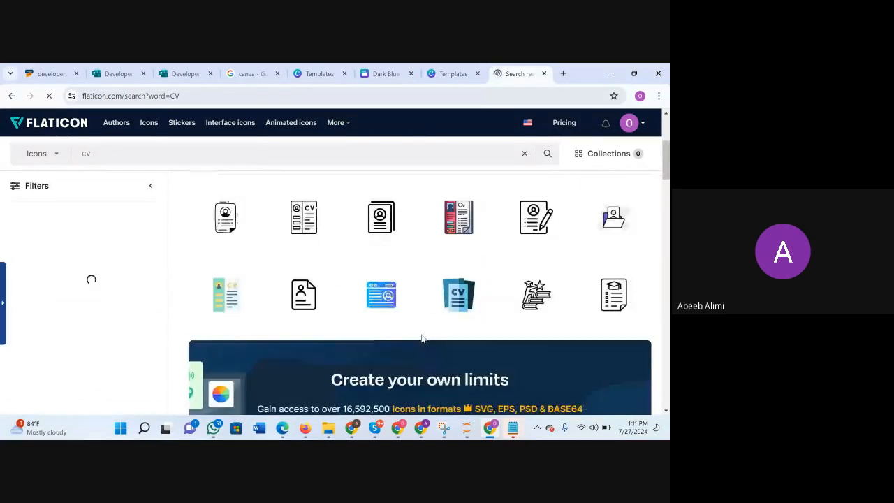
scroll(422, 339, "down", 3)
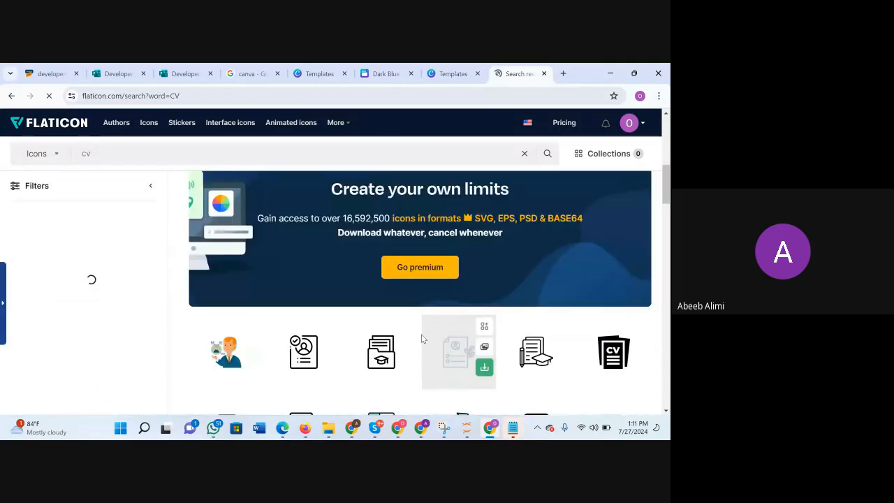
scroll(422, 338, "down", 1)
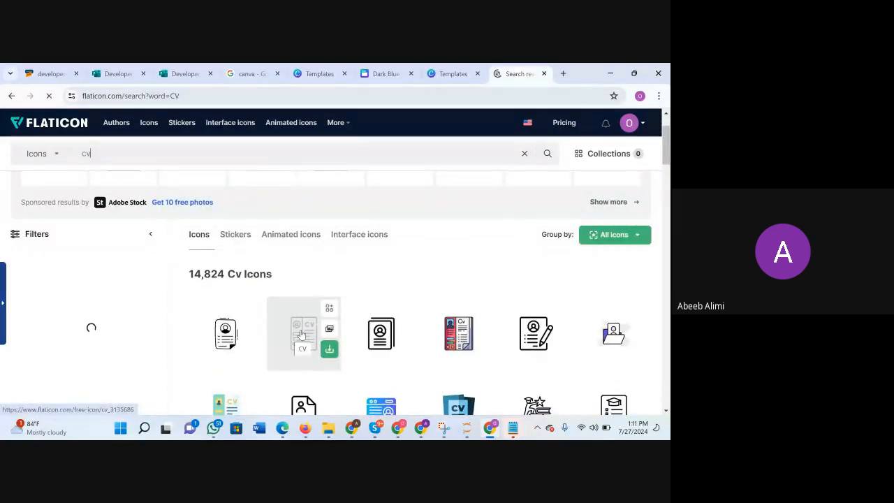
Compare the black outline CV icon with the preceding Portfolio icon, and return to the Canva Summary page.
left_click(301, 336)
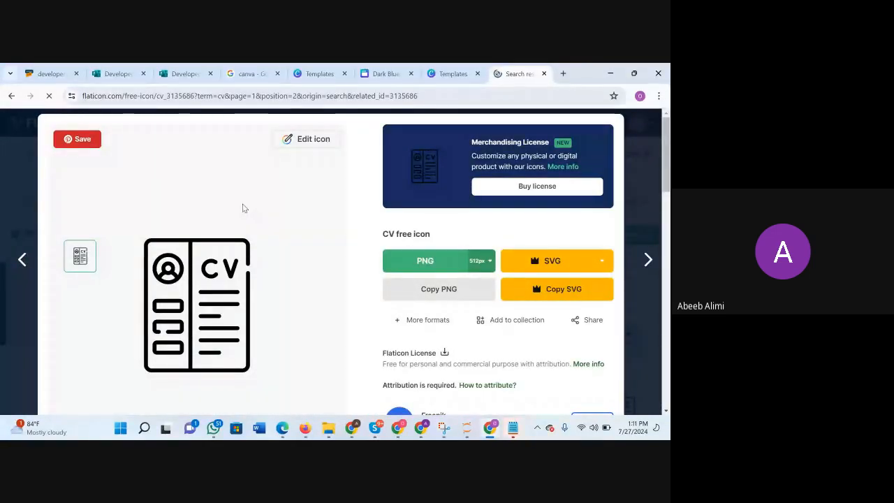
left_click(11, 96)
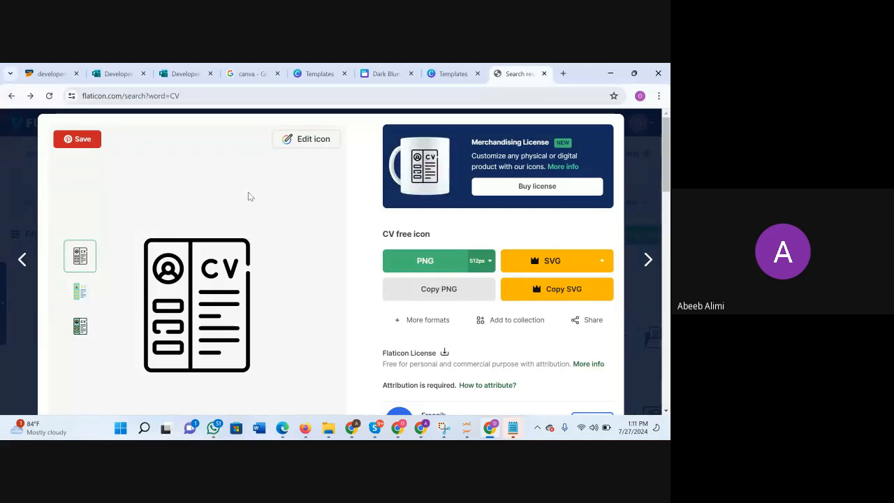
left_click(22, 259)
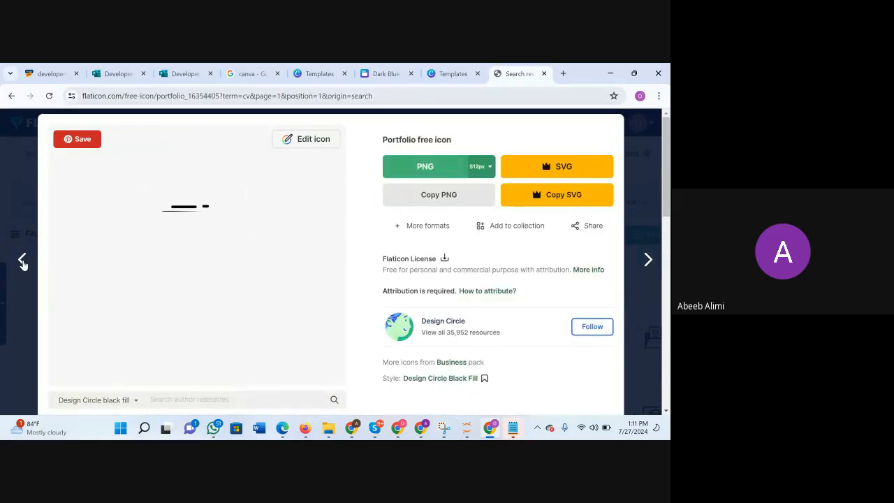
left_click(648, 261)
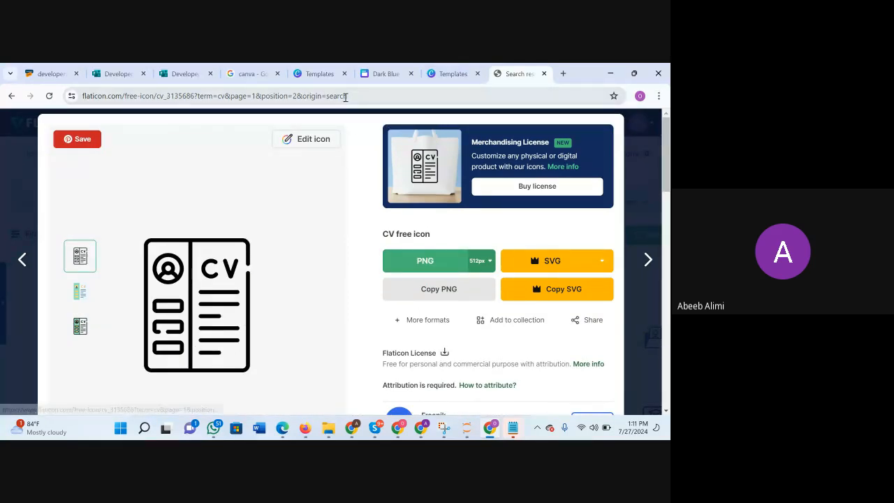
left_click(385, 74)
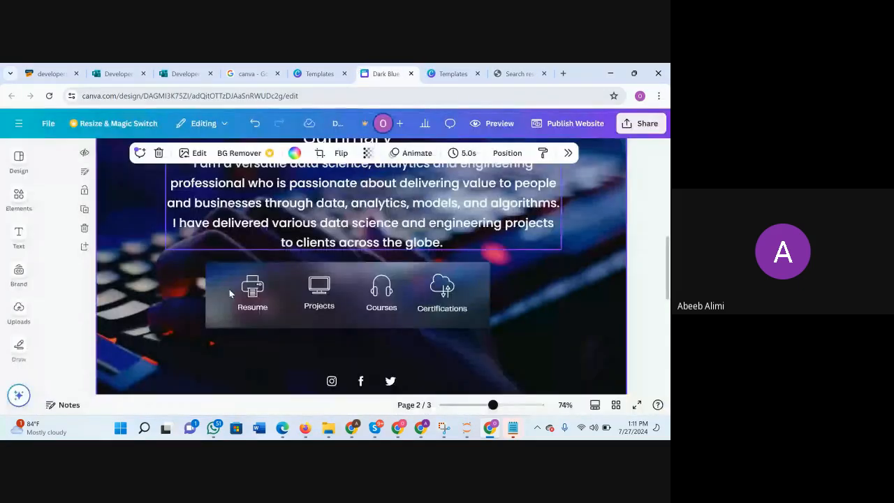
Return to Flaticon, open the black outline CV icon for editing, and recolour it white (#FFFFFF).
left_click(521, 73)
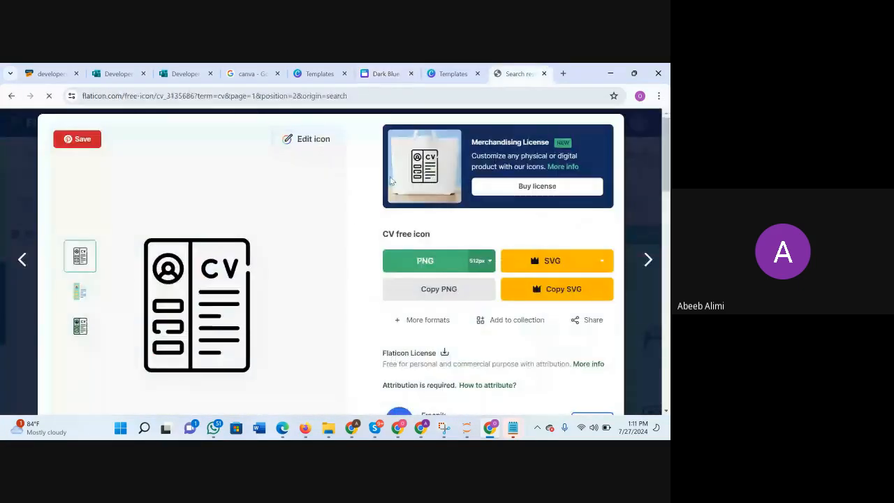
left_click(314, 139)
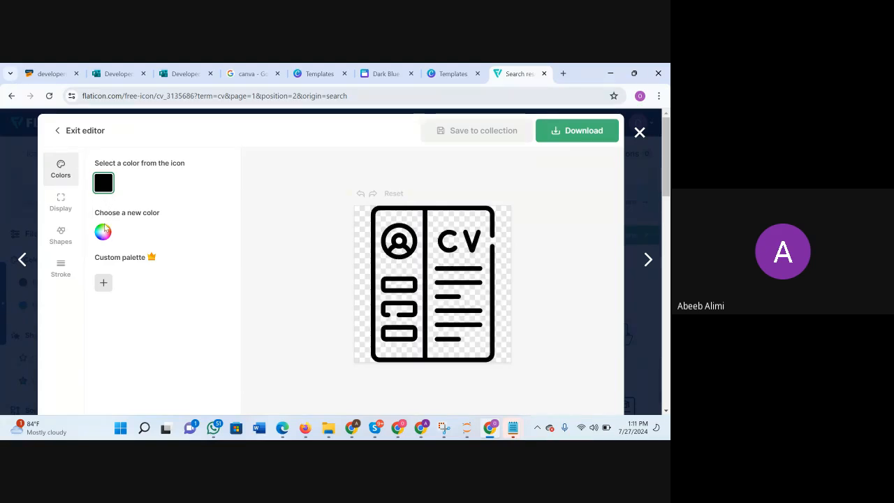
left_click(102, 231)
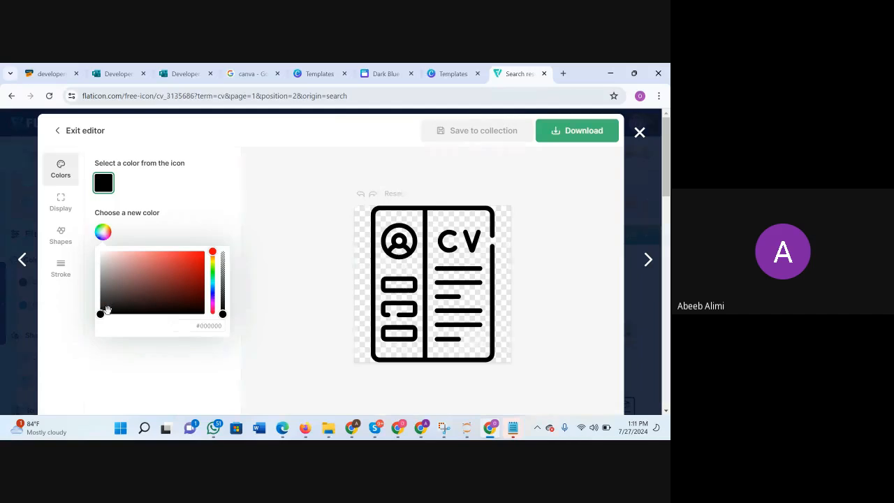
left_click_drag(100, 311, 87, 237)
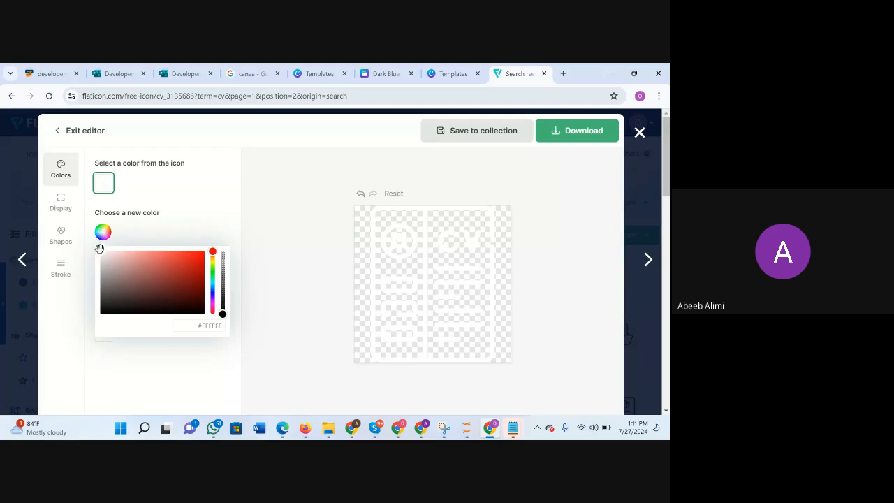
left_click_drag(101, 251, 50, 224)
left_click(212, 290)
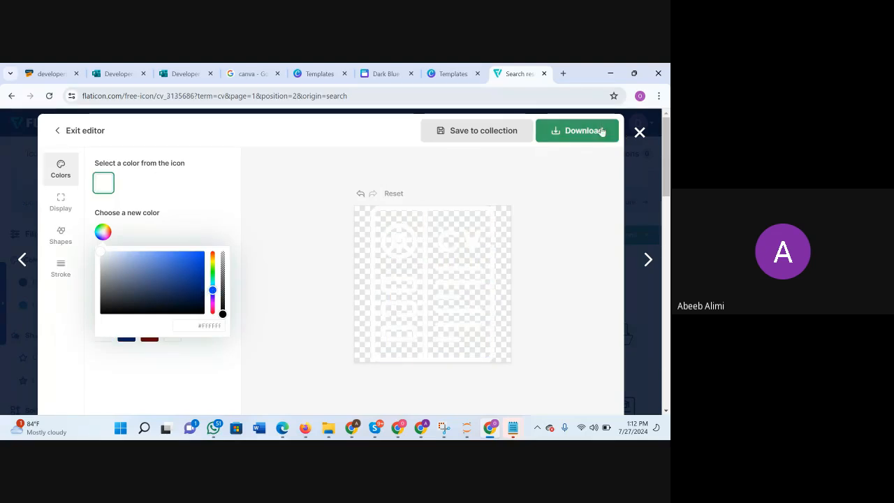
Download the white CV icon as a 512px PNG using the free download option.
left_click(559, 132)
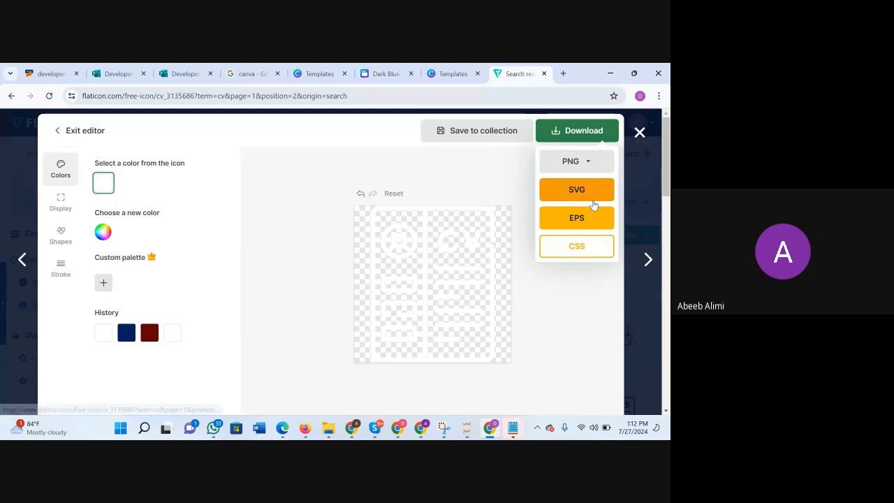
left_click(591, 161)
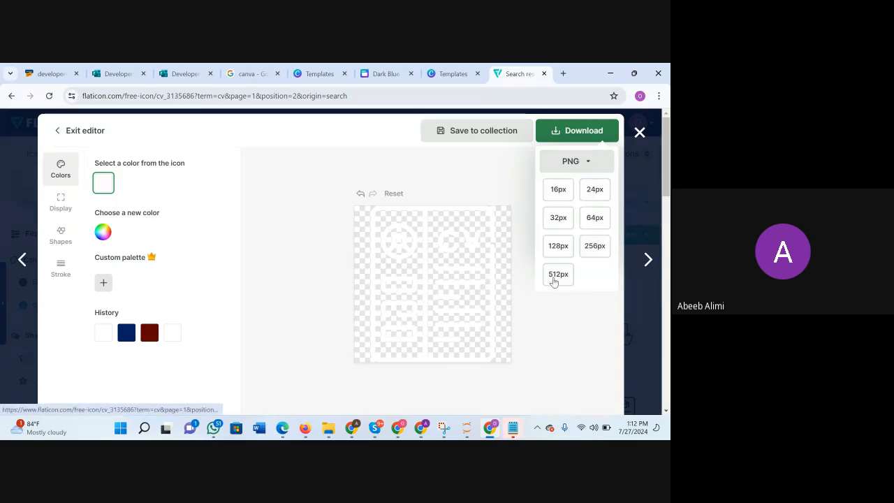
left_click(558, 274)
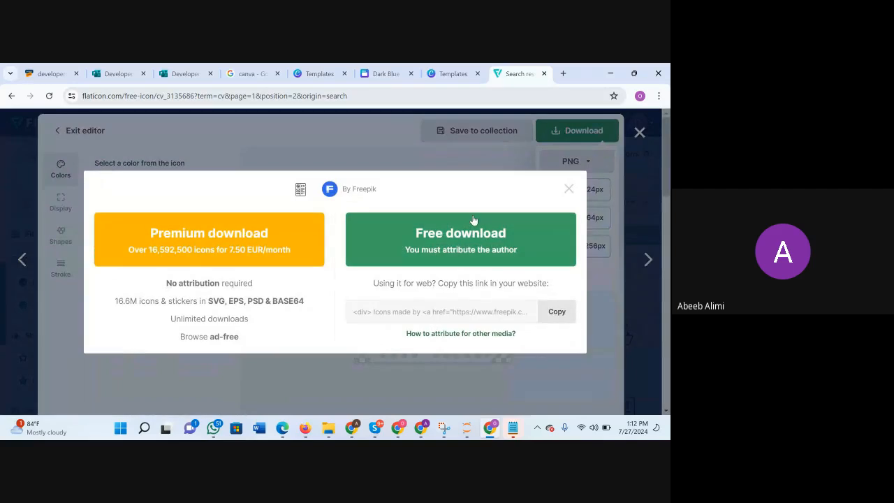
left_click(468, 243)
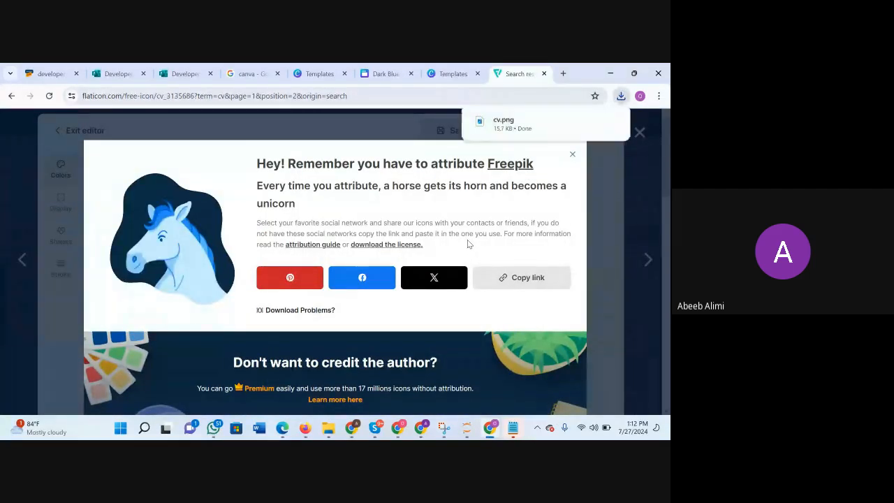
Check the icon labels on the Canva Summary page, then leave the CV icon on Flaticon and search for "project" icons.
left_click(384, 70)
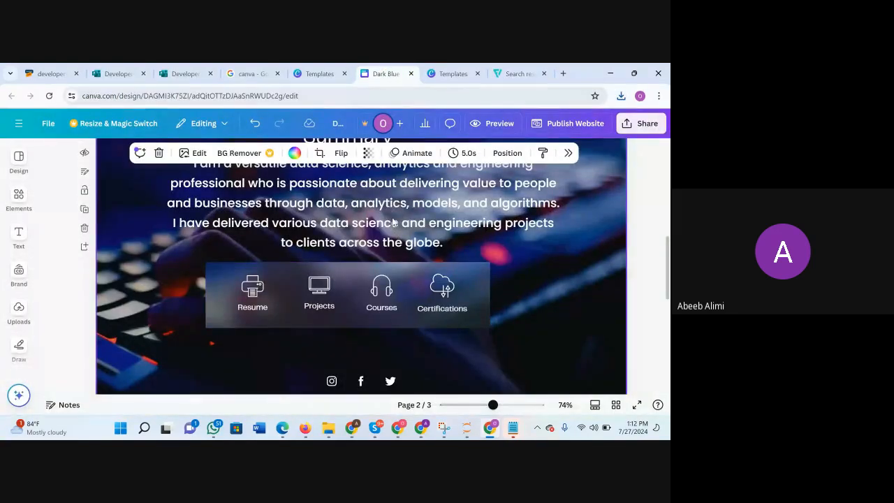
left_click(518, 73)
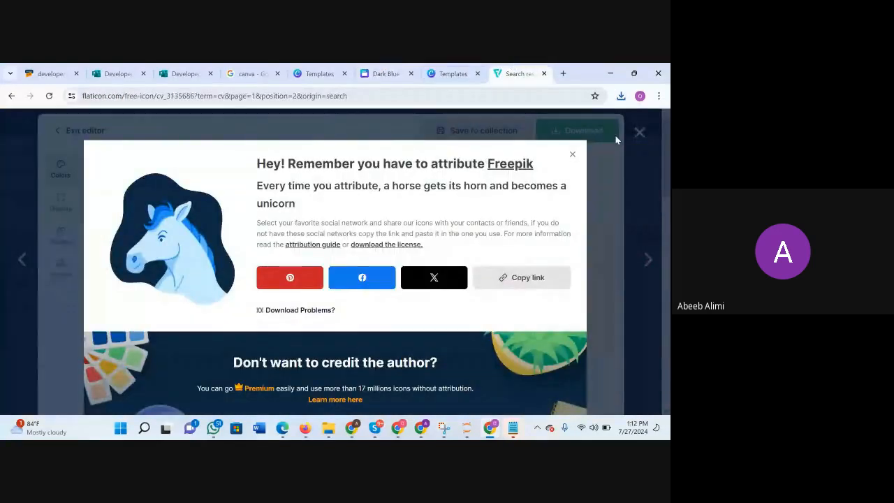
left_click(573, 152)
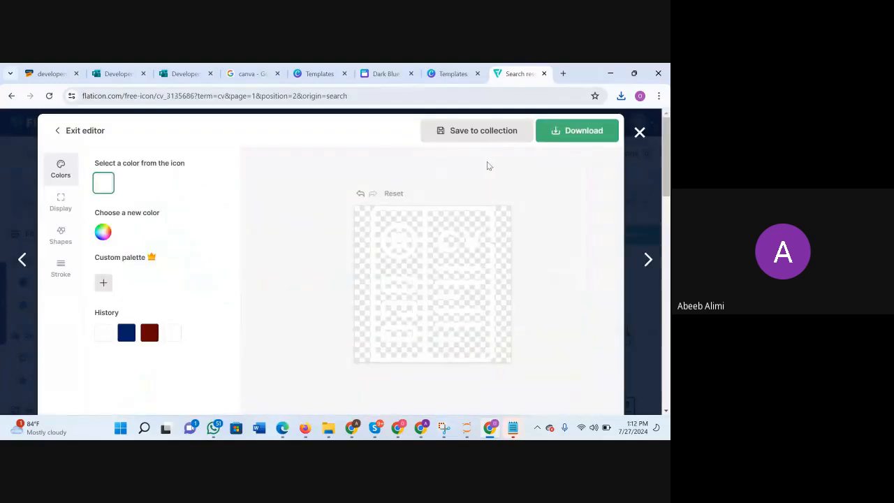
left_click(635, 135)
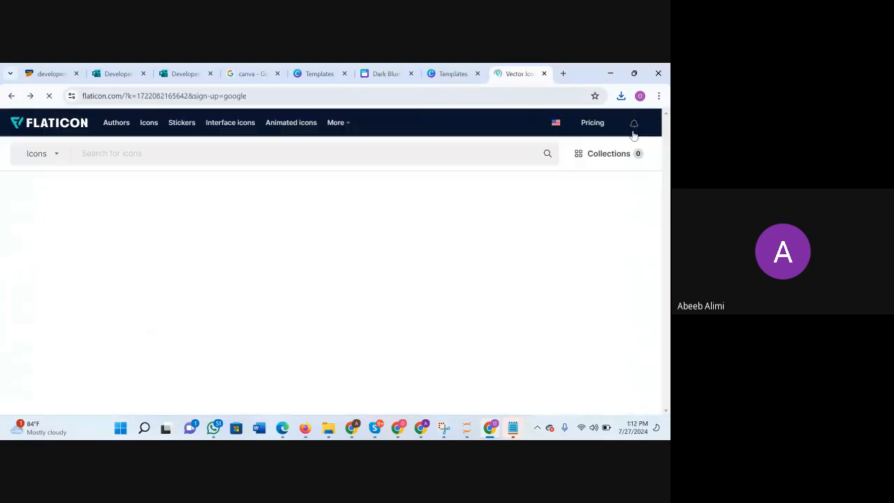
left_click(365, 160)
type("project")
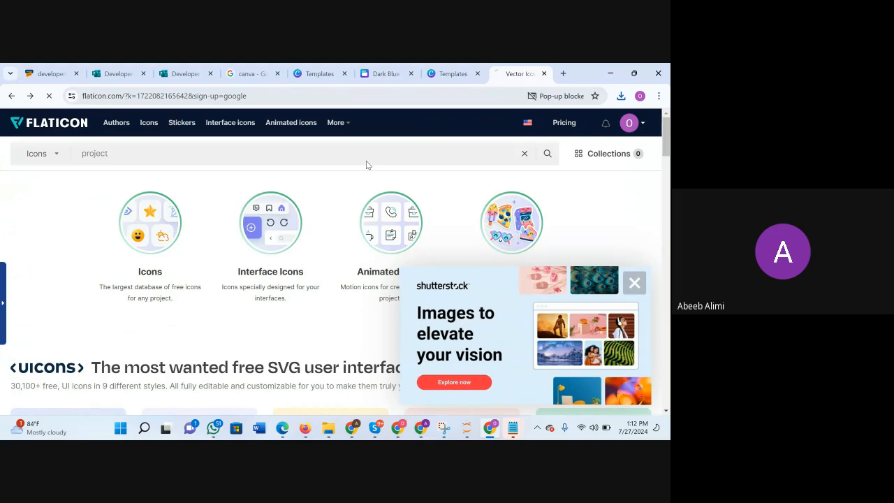
key("Return")
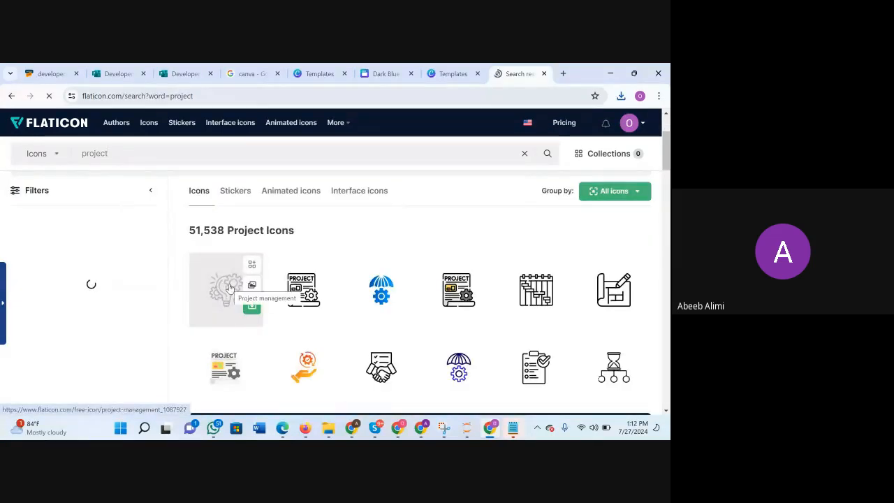
Open the outline light bulb and gears Project Management icon for editing and recolour it white (#FFFFFF).
left_click(230, 287)
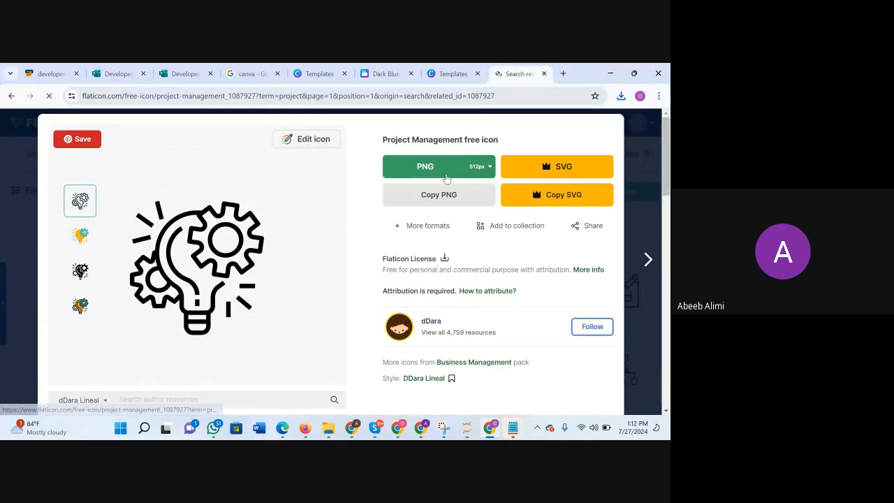
left_click(294, 141)
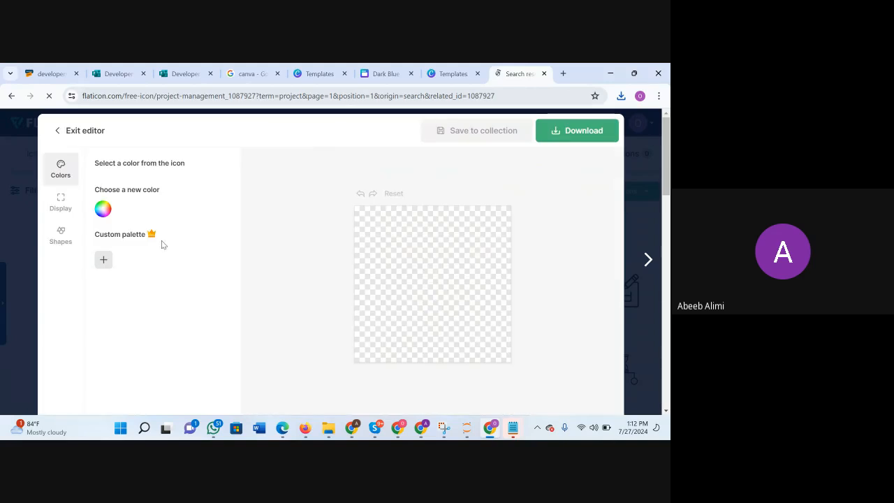
left_click(103, 233)
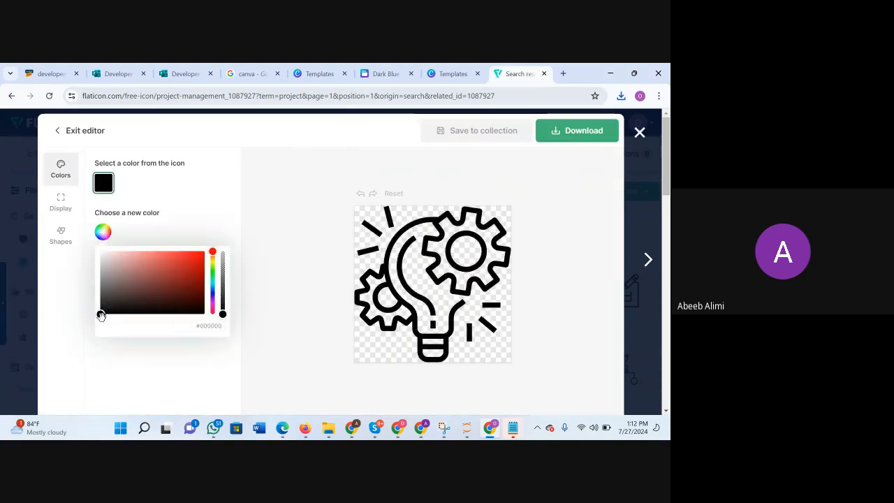
left_click_drag(100, 315, 88, 236)
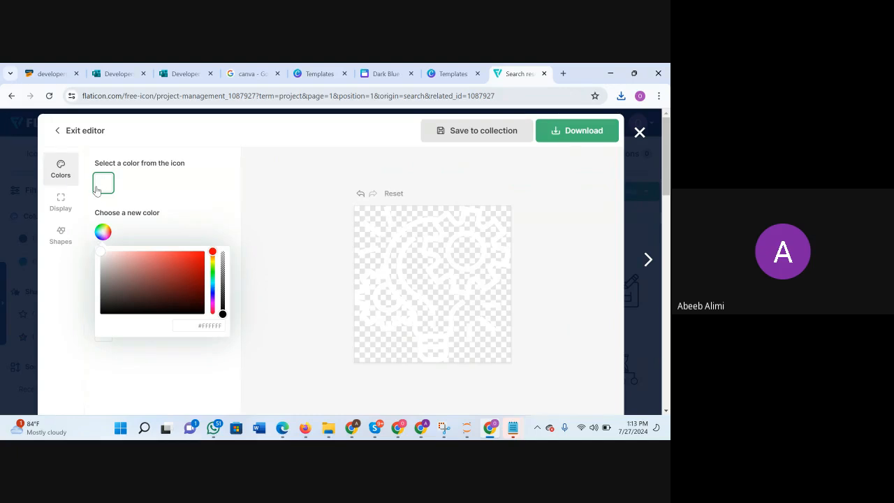
Download the white Project Management icon as a 512px PNG using the free download option.
left_click(568, 128)
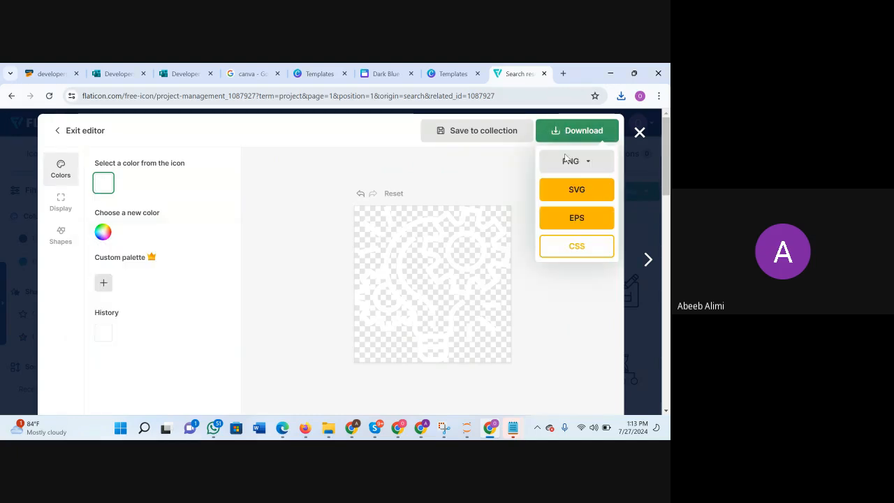
left_click(596, 168)
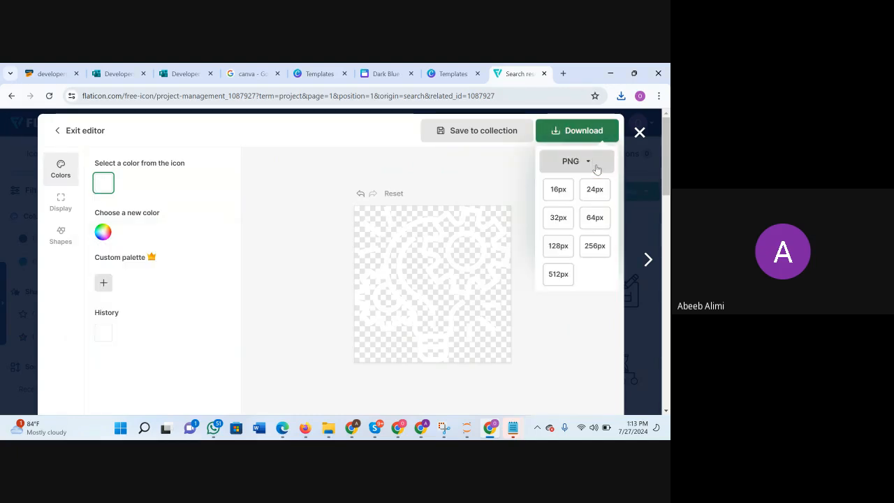
left_click(562, 278)
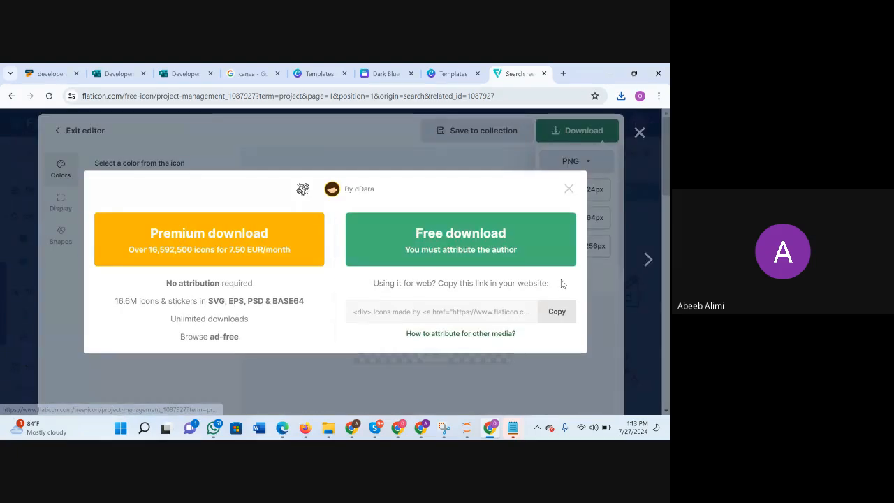
left_click(455, 238)
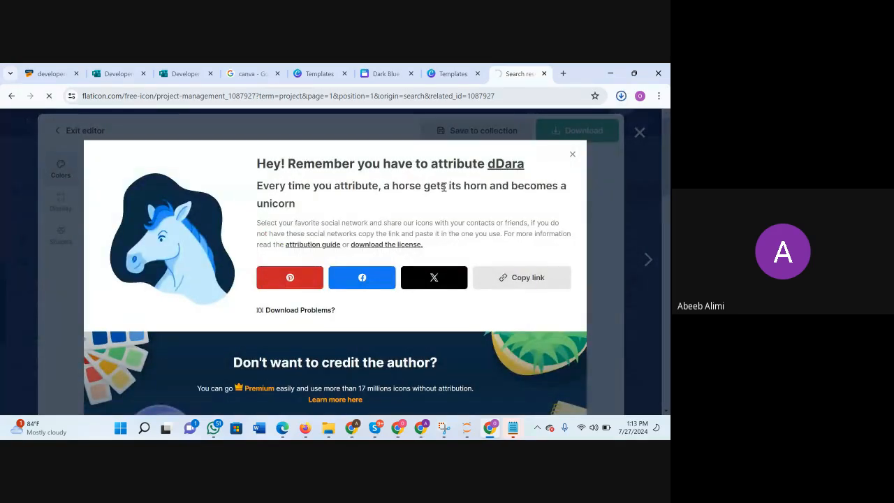
Recheck the Canva Summary page's icon labels, then close the Project Management icon on Flaticon and search for "courses" icons.
left_click(386, 74)
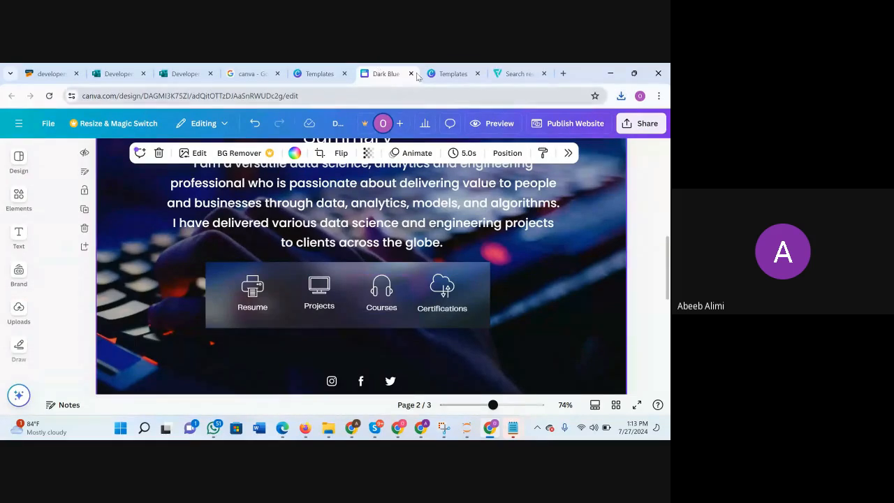
left_click(451, 74)
left_click(515, 75)
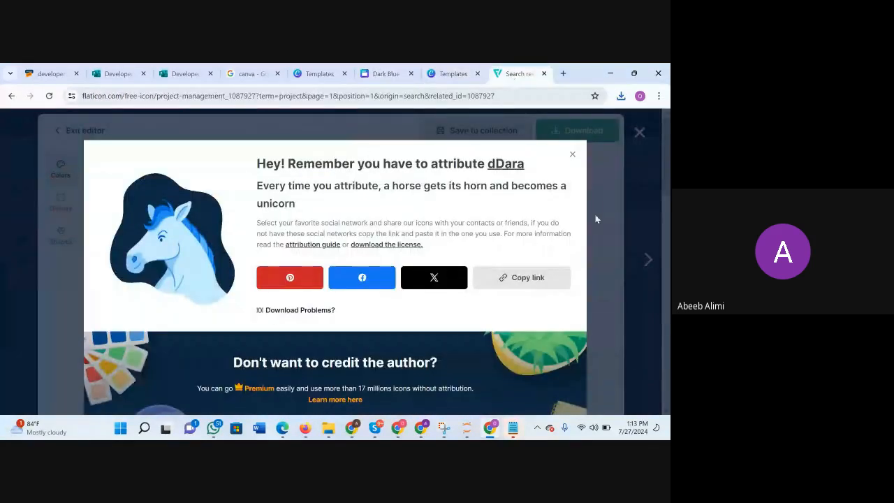
left_click(573, 155)
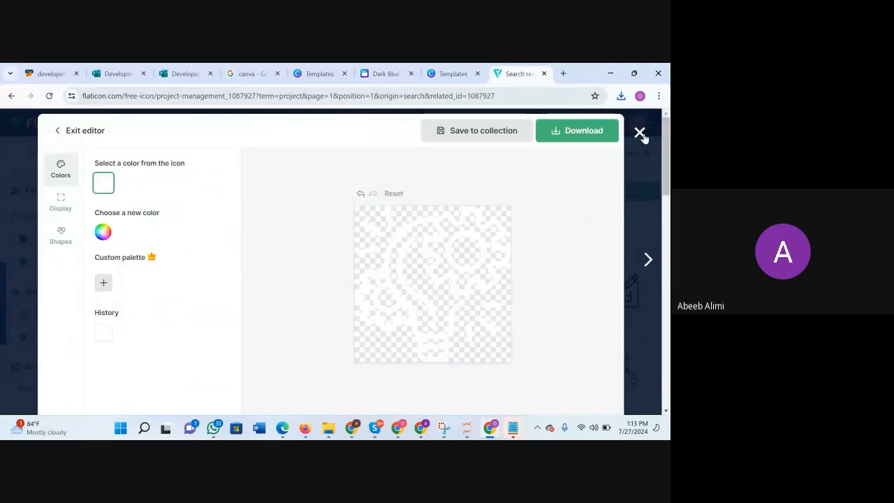
left_click(640, 132)
left_click(205, 156)
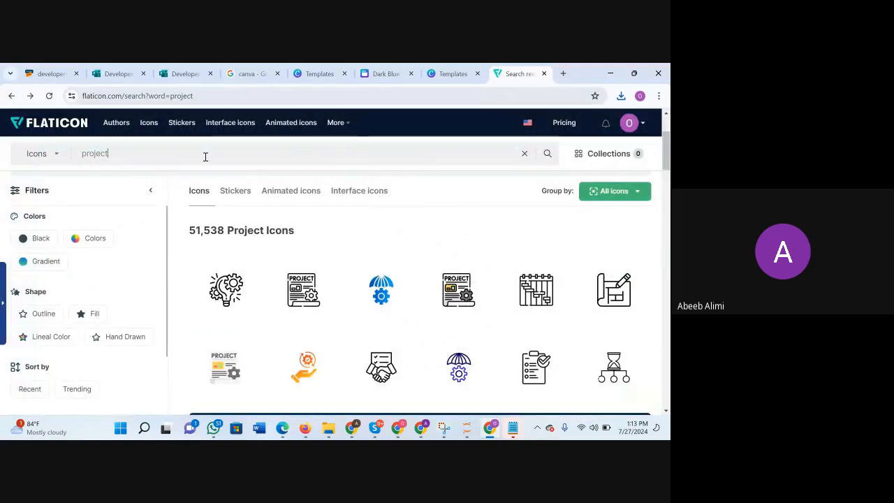
key("BackSpace")
key("BackSpace")
key("BackSpace")
key("BackSpace")
key("BackSpace")
key("BackSpace")
key("BackSpace")
type("courses")
key("Return")
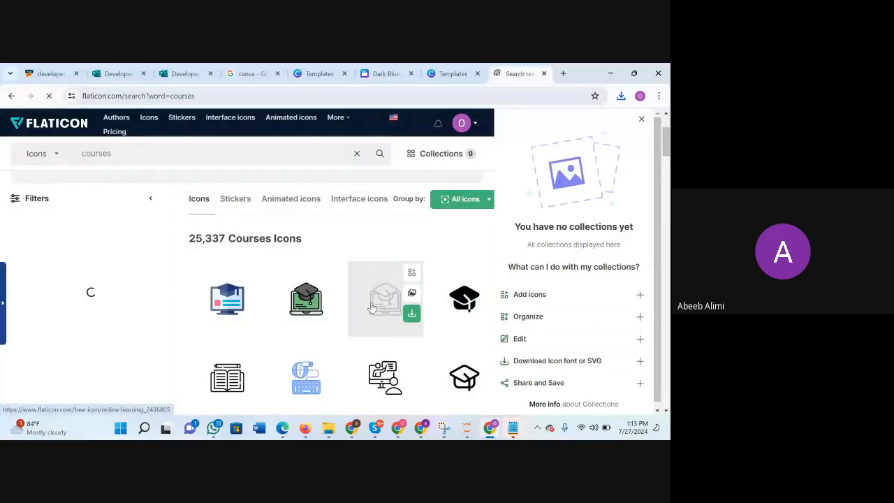
Open the outline Homework icon of a book with a pencil for editing and recolour it white (#FFFFFF).
left_click(220, 302)
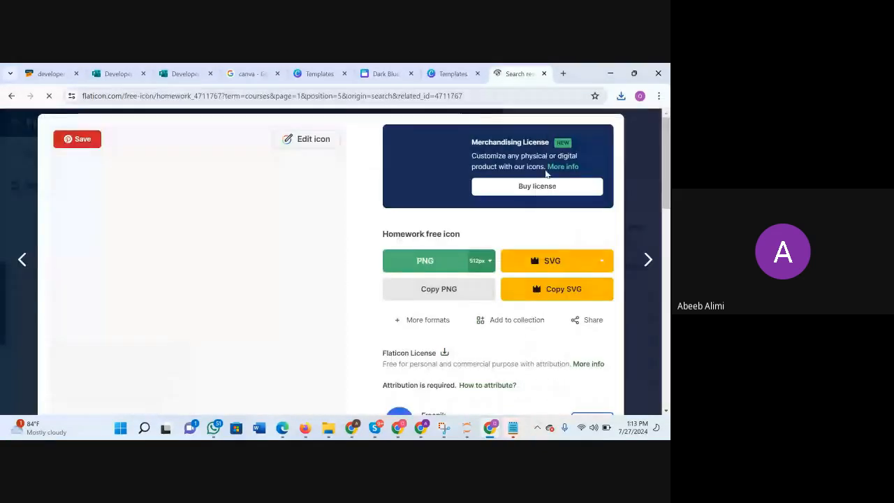
left_click(302, 140)
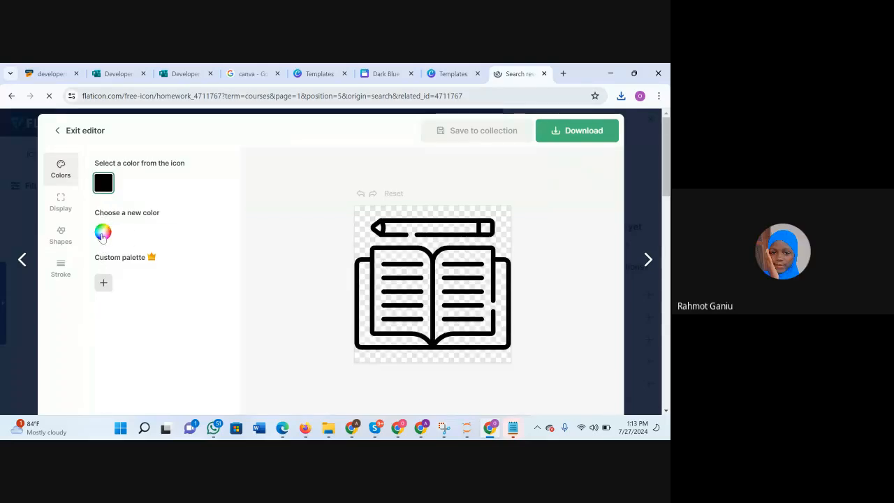
left_click(103, 237)
left_click_drag(102, 314, 104, 231)
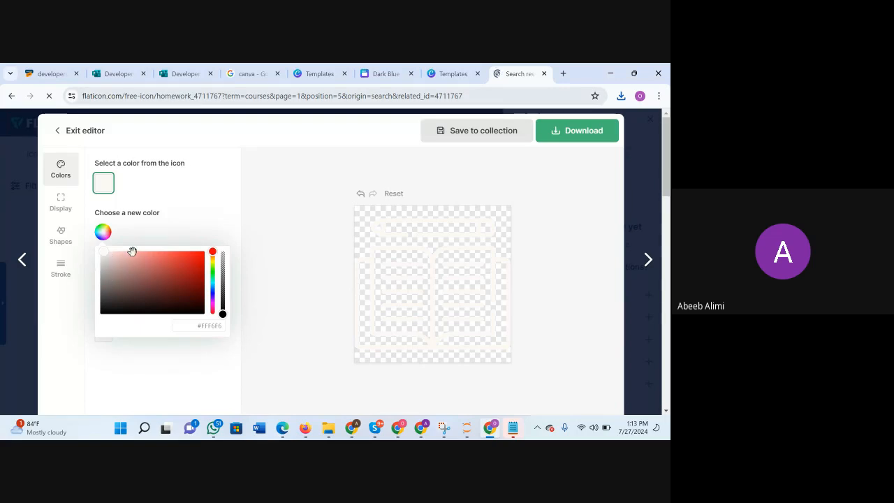
left_click_drag(103, 251, 62, 196)
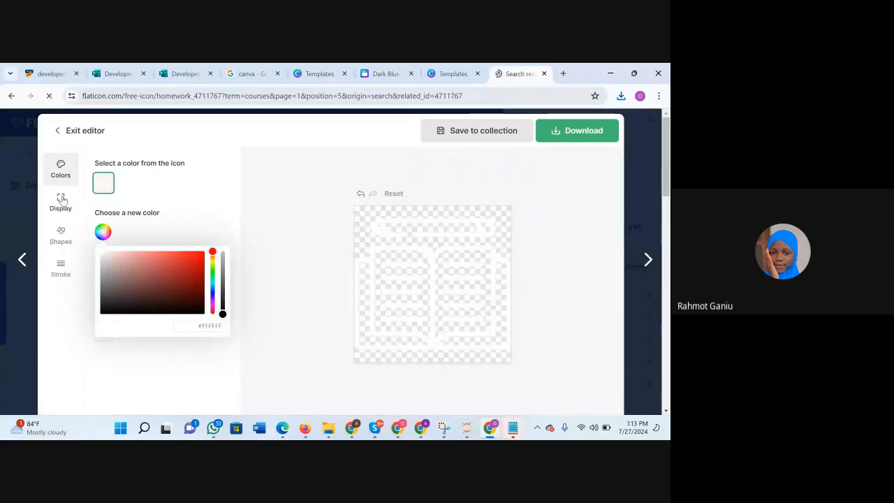
Download the white Homework book icon as a 512px PNG using the free download option.
left_click(559, 131)
left_click(586, 161)
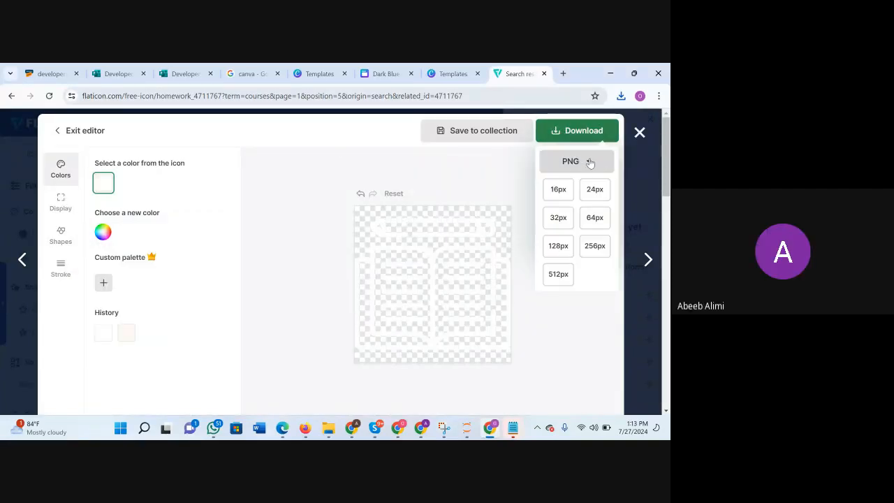
left_click(568, 279)
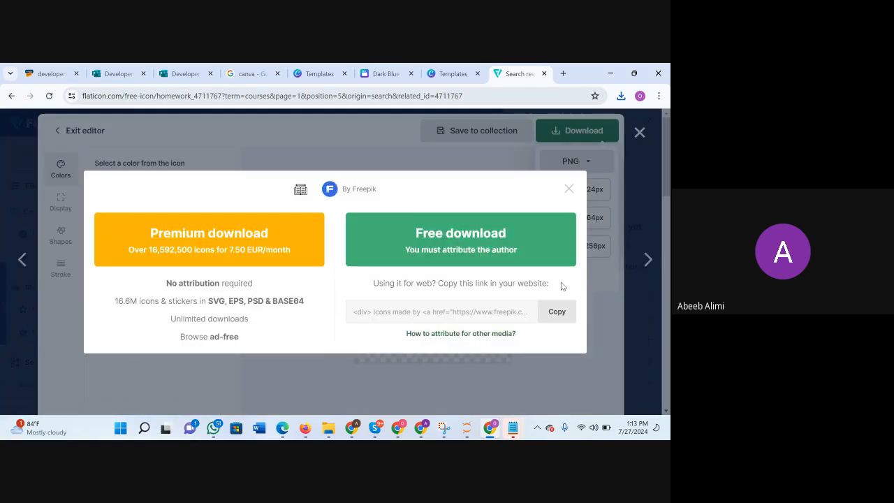
left_click(523, 250)
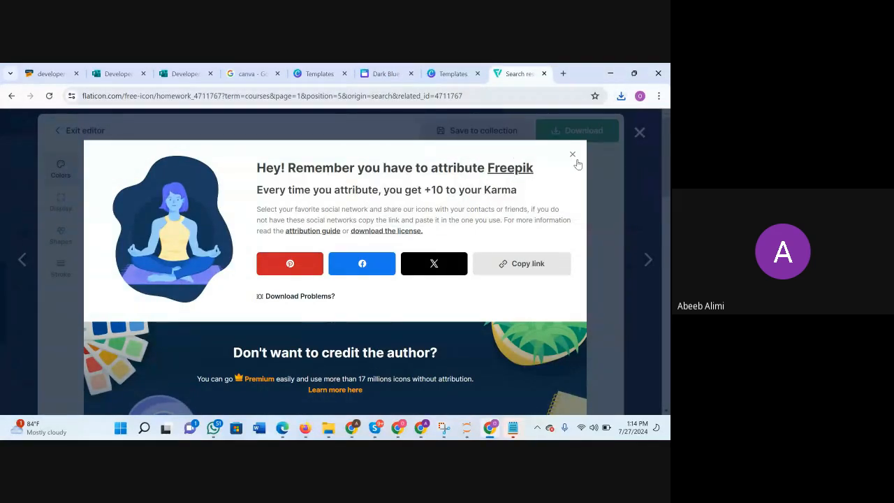
Dismiss the attribution notice, close the Homework icon, and search for "certifications" icons.
left_click(576, 160)
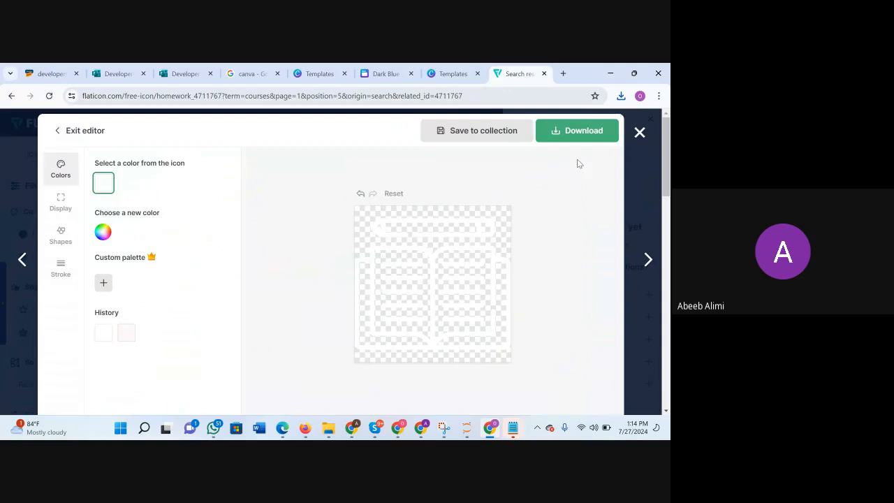
left_click(639, 133)
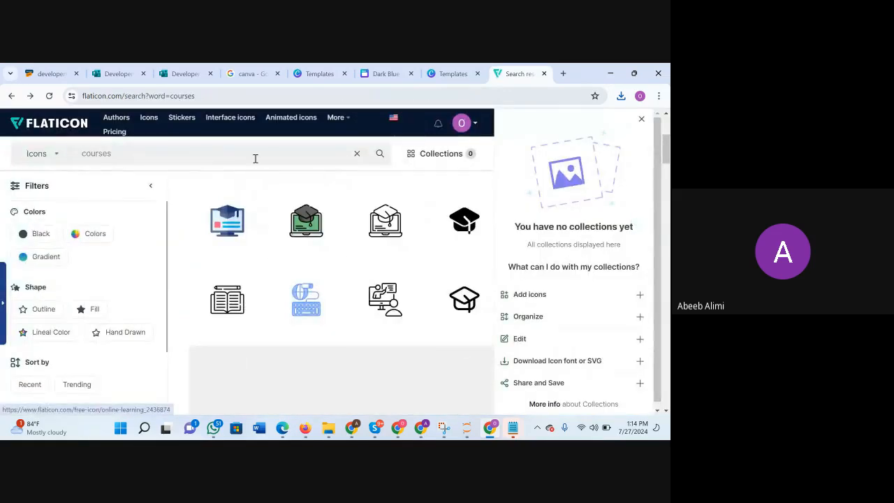
left_click_drag(244, 163, 101, 160)
key("BackSpace")
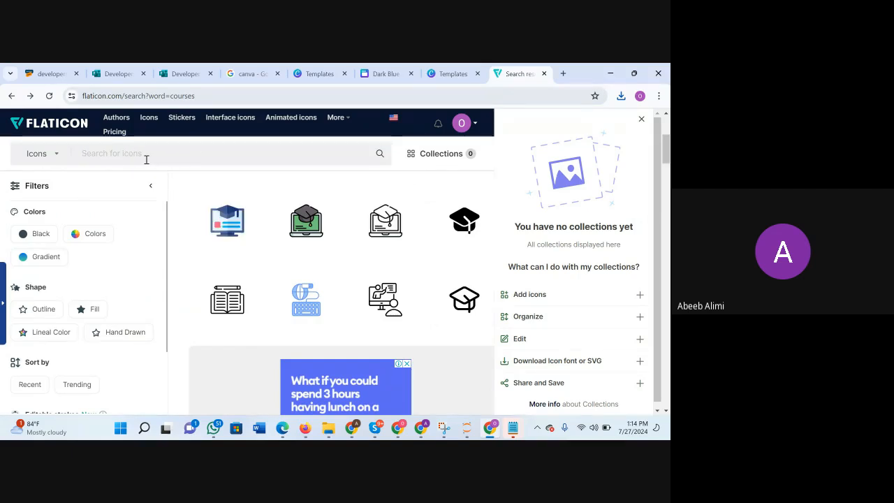
type("certifications")
left_click(146, 159)
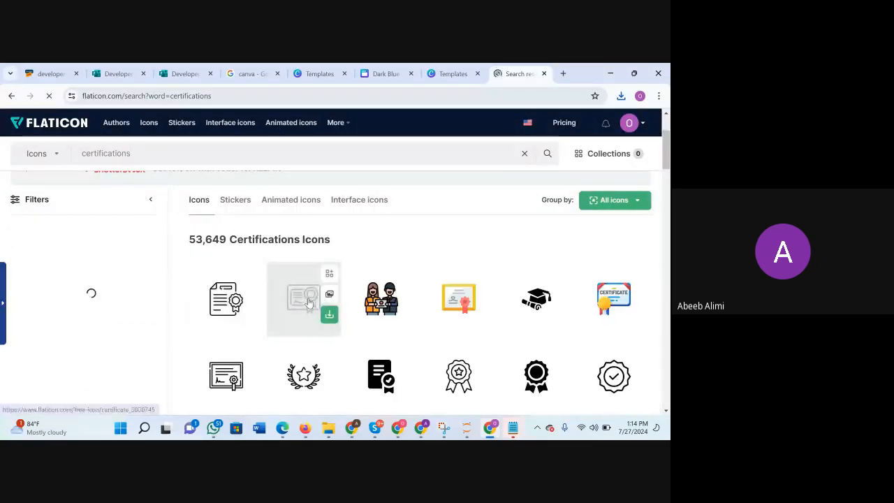
Open the outline Certificate icon with a ribbon seal for editing and recolour it white (#FFFFFF).
left_click(312, 304)
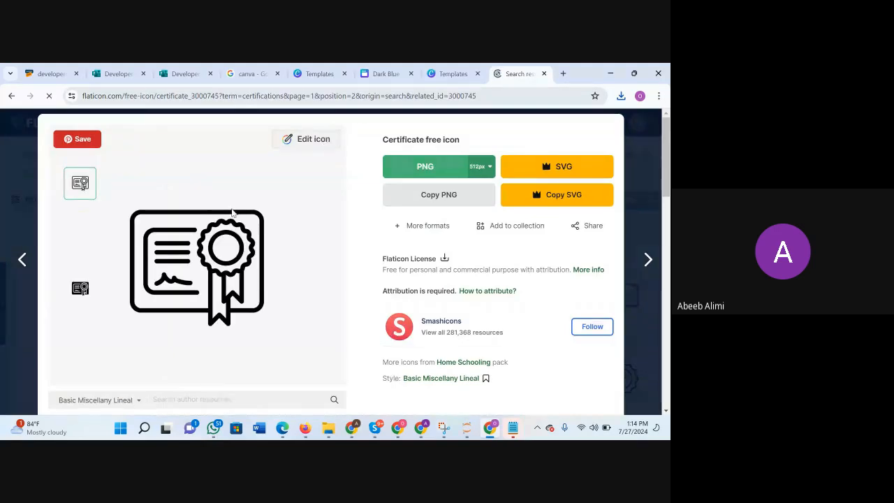
left_click(296, 139)
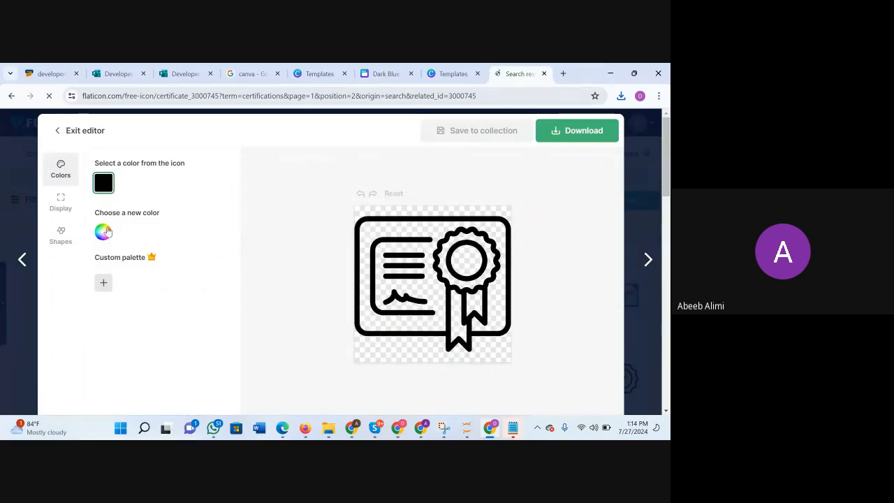
left_click(108, 231)
left_click_drag(104, 312, 98, 250)
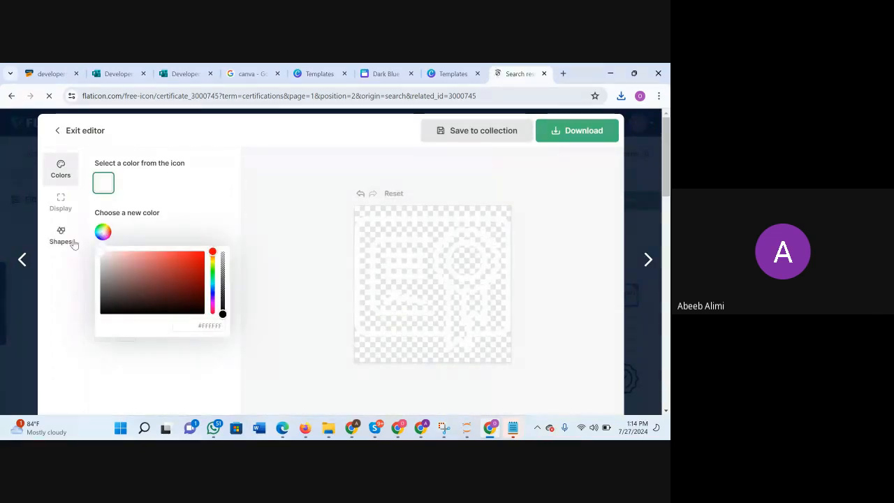
Download the white Certificate icon as a 512px PNG using the free download option, and close the icon.
left_click(555, 134)
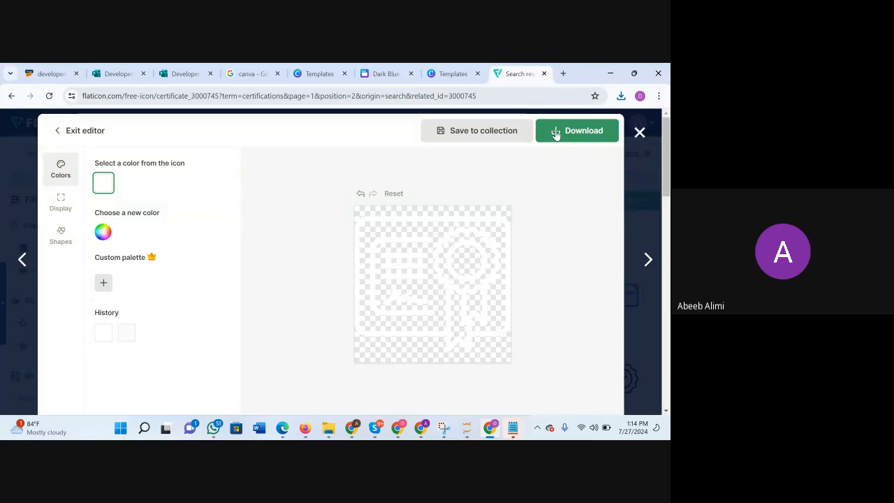
left_click(556, 133)
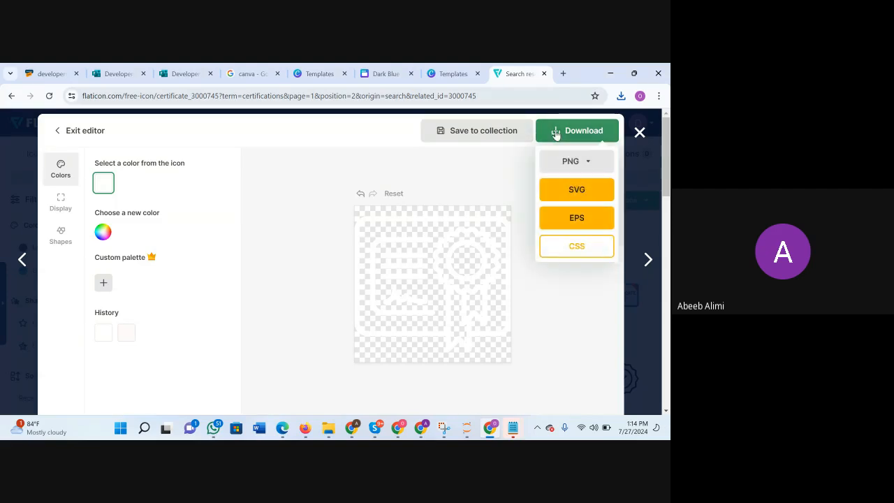
left_click(586, 164)
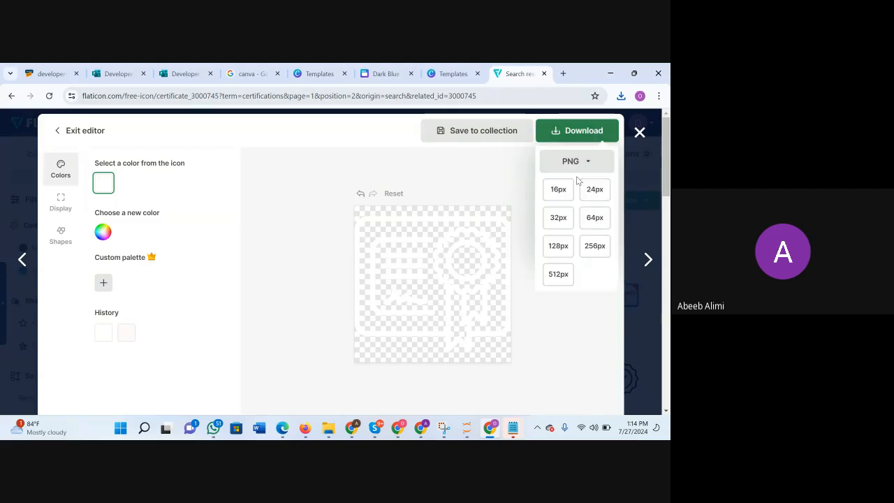
left_click(558, 274)
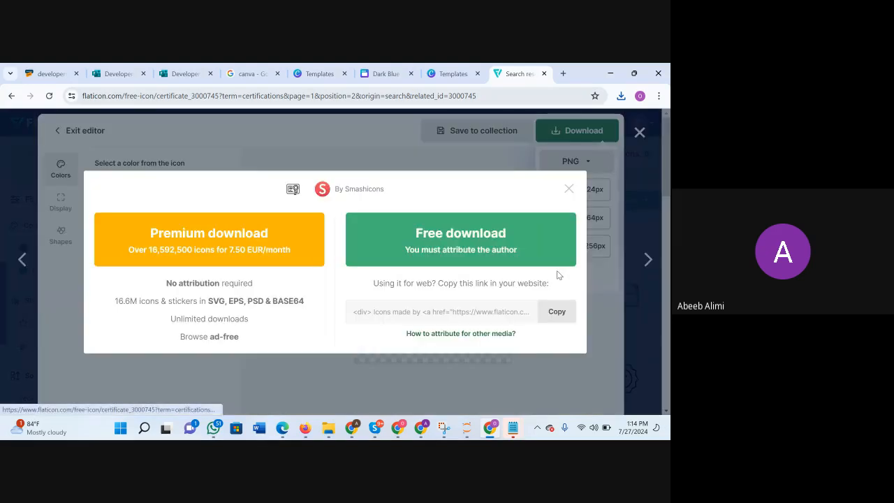
left_click(496, 236)
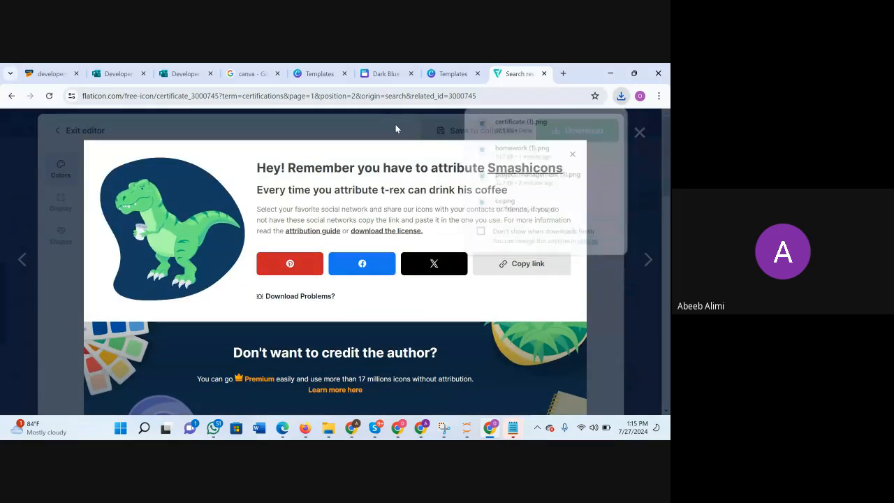
left_click(574, 154)
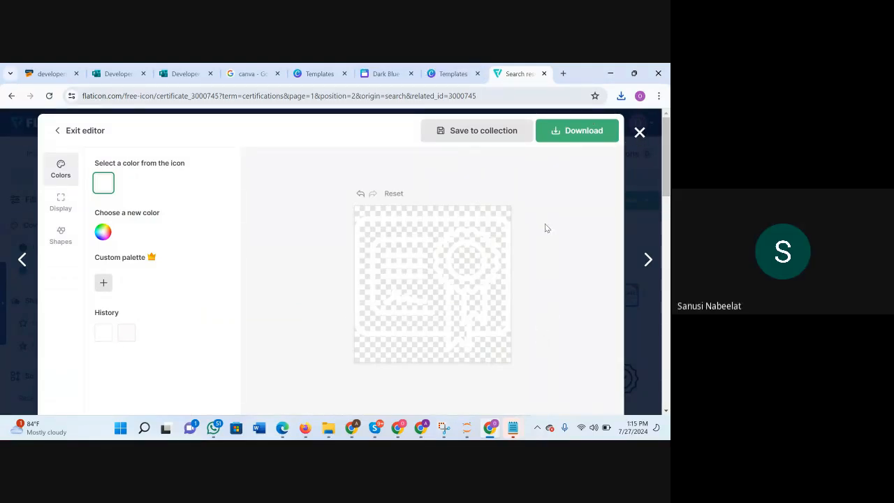
left_click(639, 132)
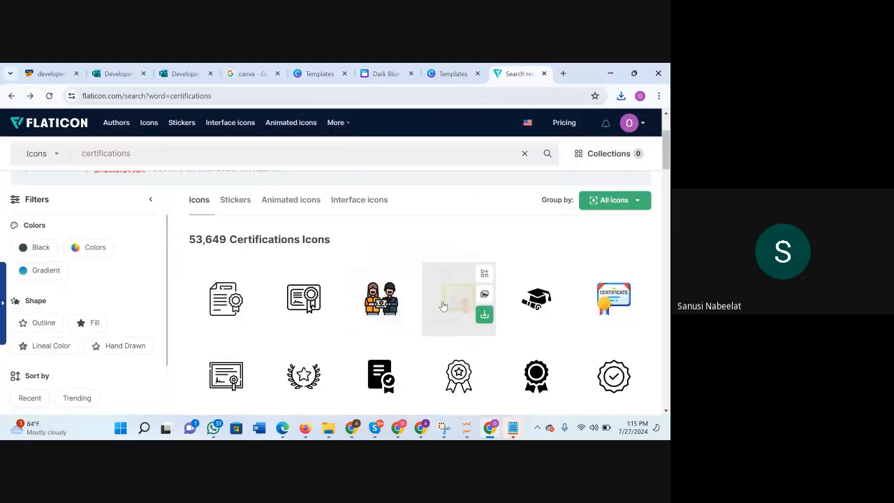
scroll(473, 307, "down", 2)
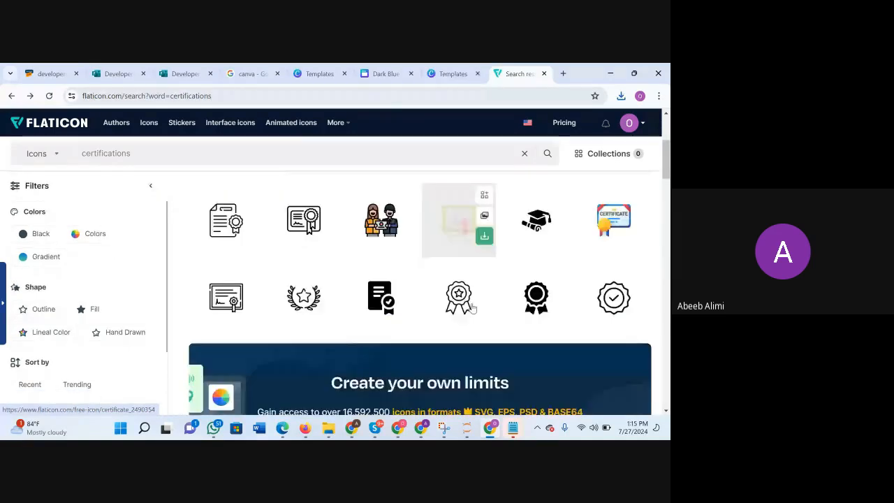
scroll(472, 307, "up", 2)
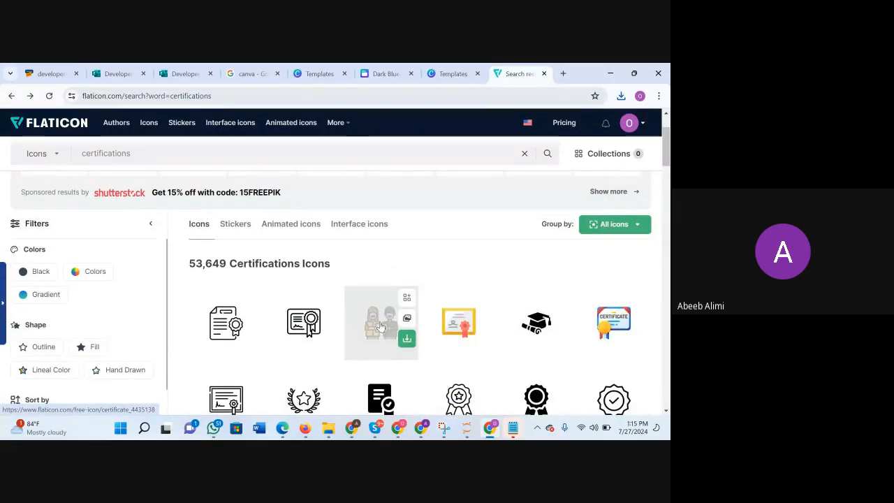
scroll(381, 327, "down", 3)
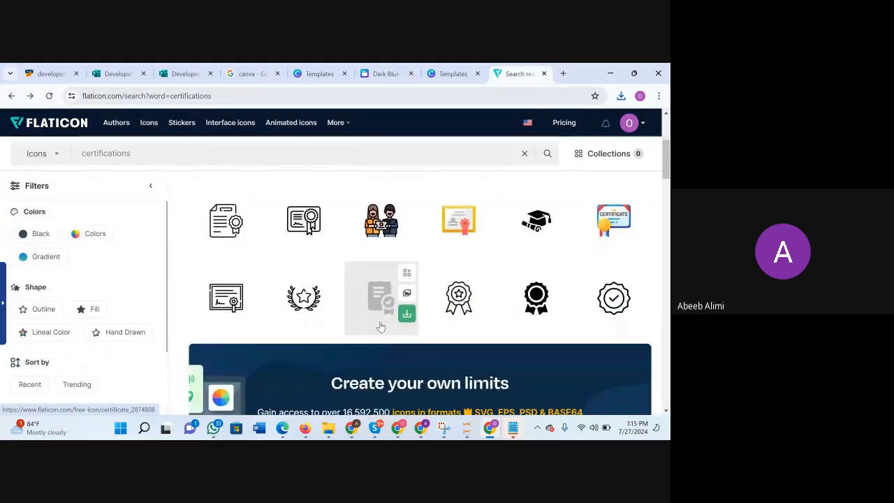
scroll(381, 326, "down", 1)
scroll(381, 326, "up", 1)
scroll(381, 326, "down", 1)
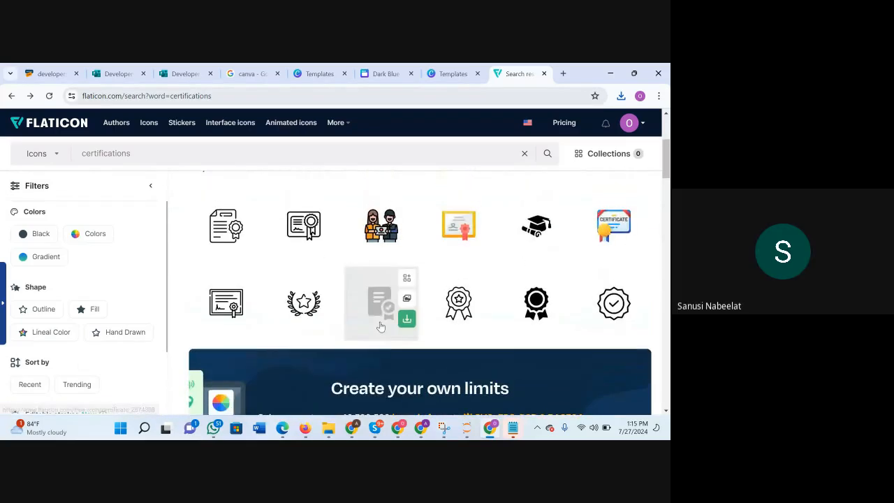
scroll(379, 324, "up", 2)
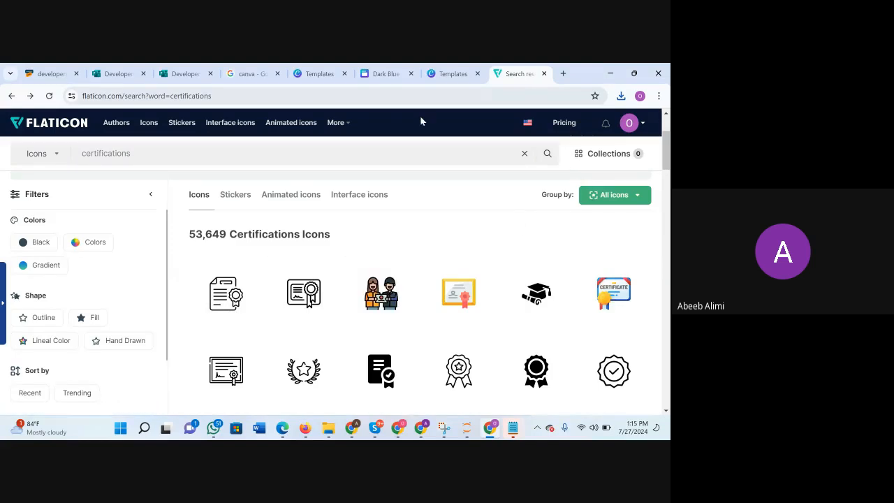
Switch to the Canva design, upload certificate (1).png, homework (1).png, project-management (1).png and cv.png, and show the uploaded images.
left_click(402, 70)
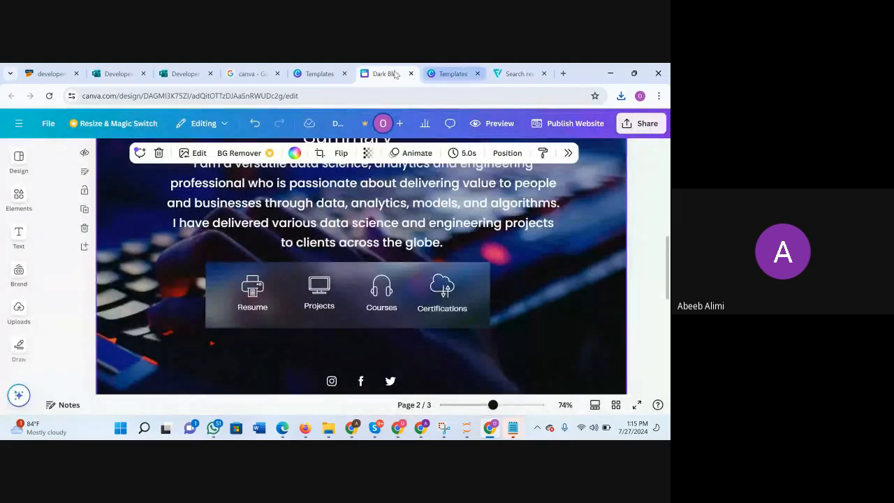
left_click(621, 96)
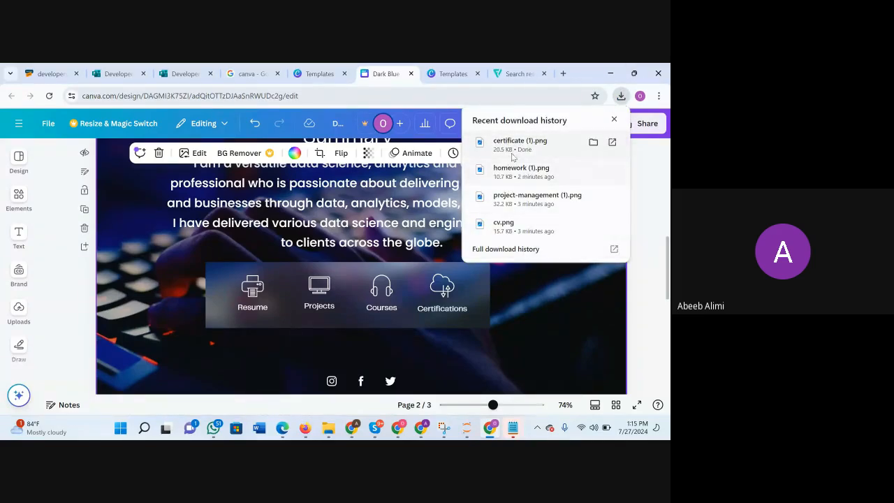
left_click_drag(515, 154, 83, 276)
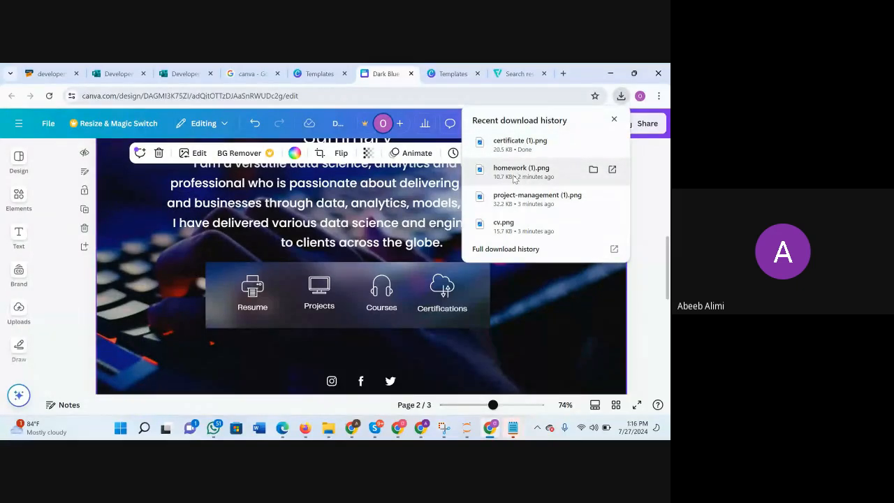
left_click_drag(513, 178, 59, 243)
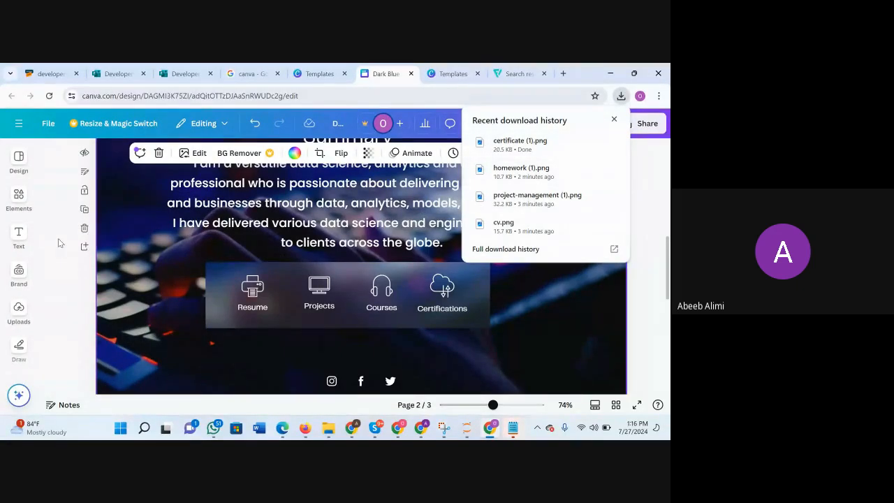
left_click(19, 312)
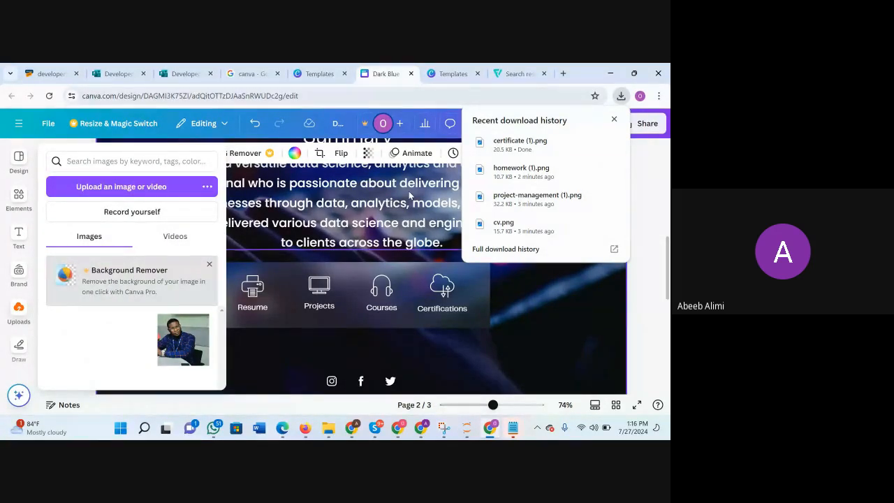
left_click_drag(527, 202, 57, 274)
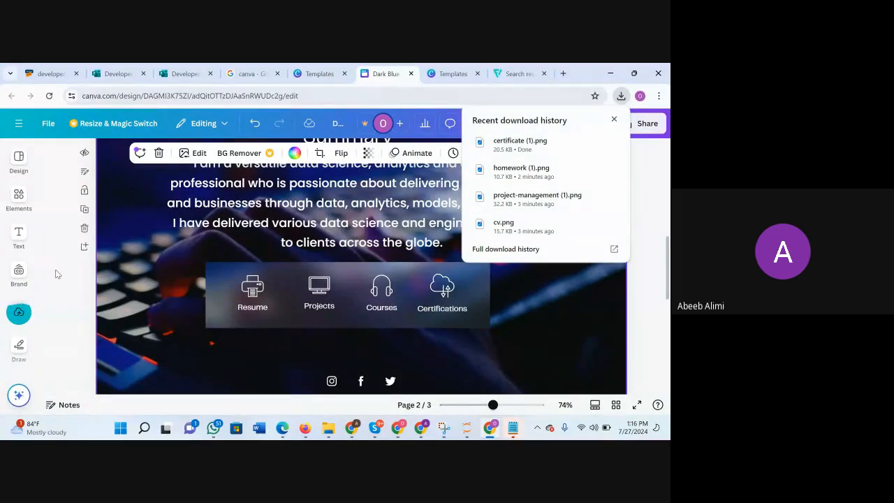
left_click_drag(510, 225, 49, 278)
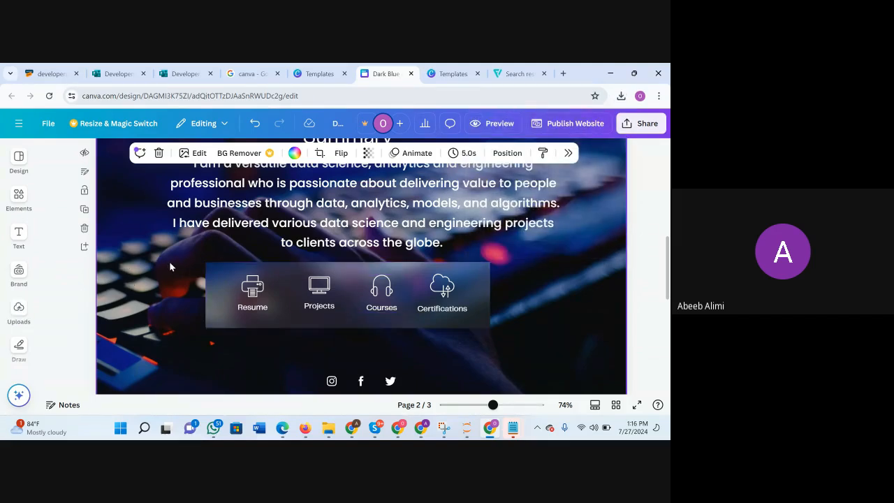
left_click(19, 160)
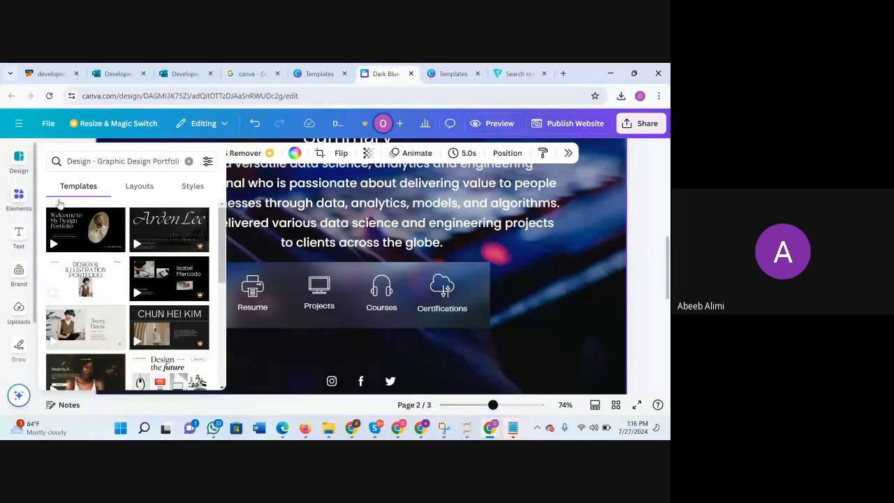
left_click(19, 313)
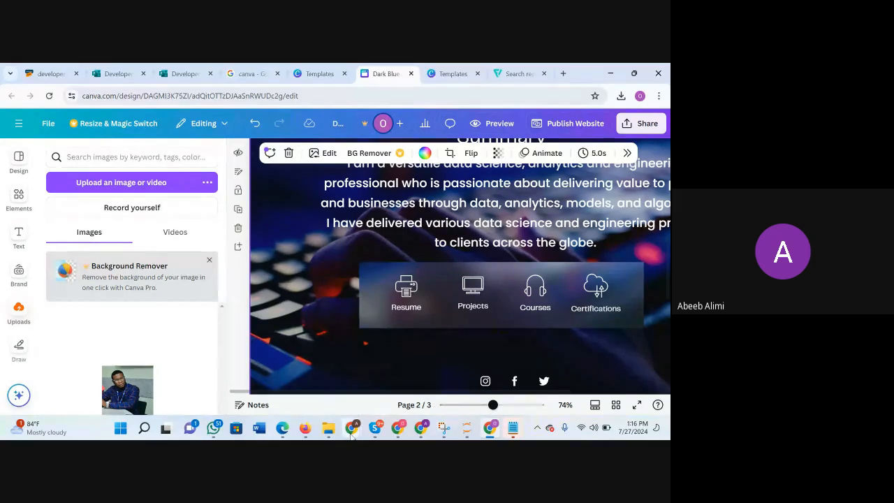
Switch to the finished portfolio design in the other browser window and examine its uploaded white icons.
mouse_move(352, 428)
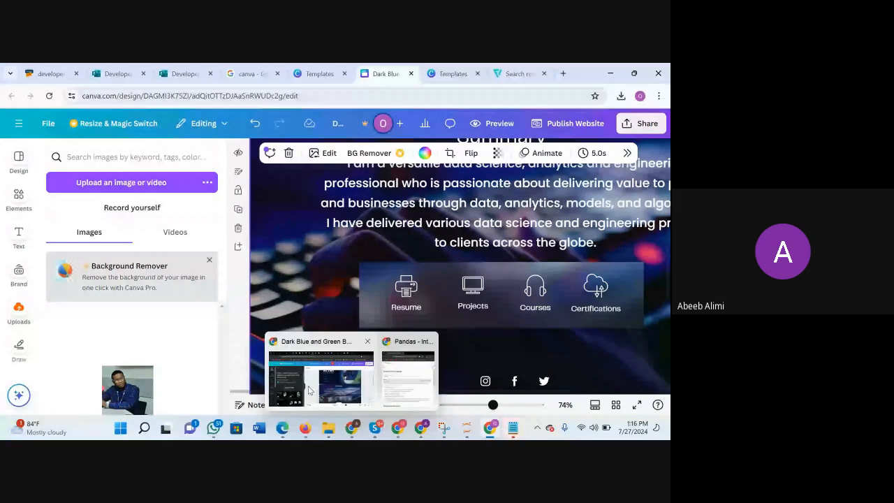
left_click(309, 390)
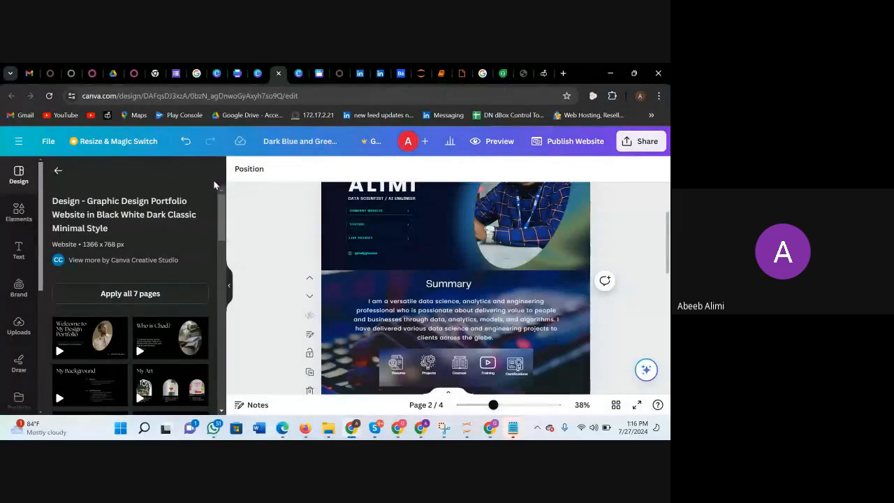
left_click(19, 336)
scroll(134, 380, "down", 3)
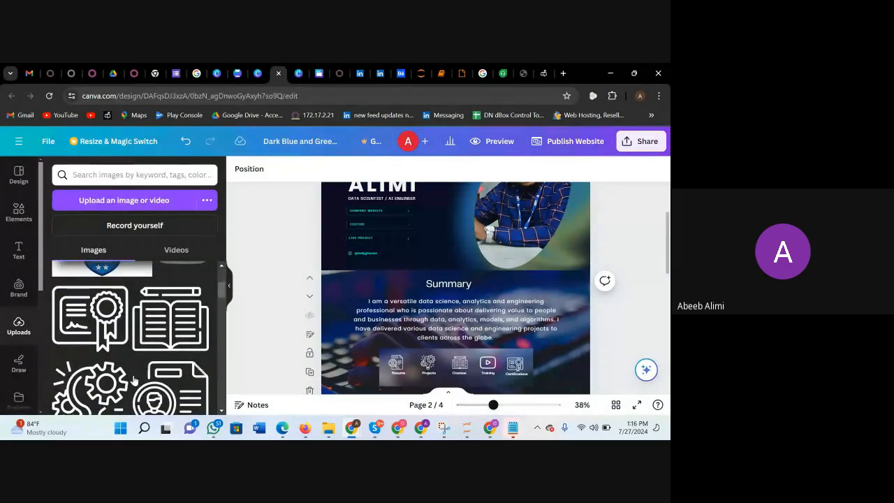
scroll(143, 292, "up", 2)
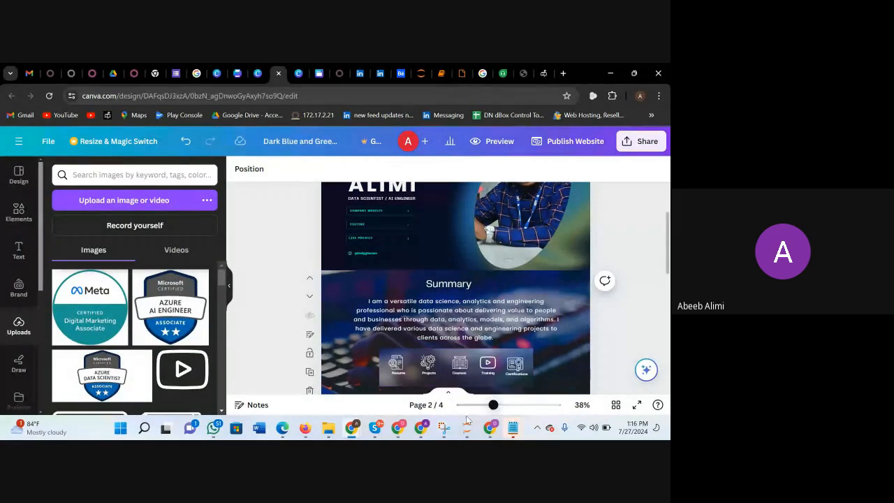
mouse_move(466, 426)
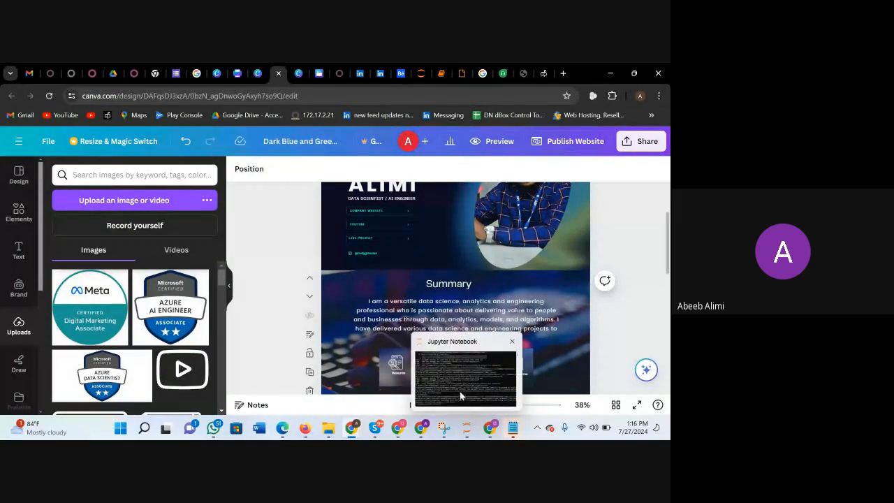
Switch to the working portfolio design, add the uploaded white CV icon to the Summary page, and shrink it to roughly the size of the existing icons.
left_click(490, 427)
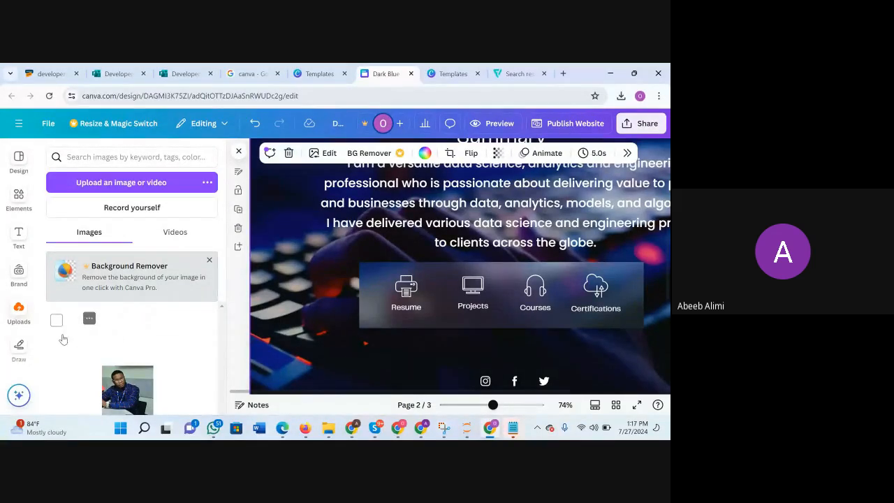
left_click_drag(115, 337, 315, 324)
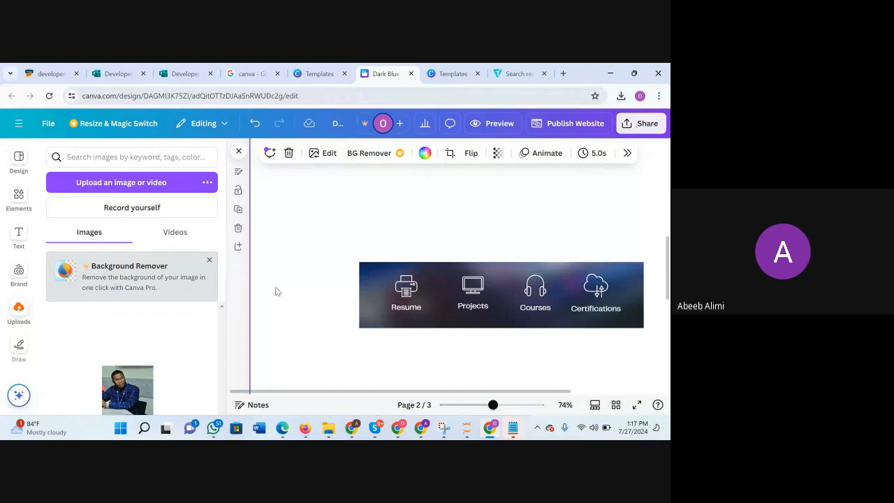
key("ctrl+z")
left_click_drag(117, 341, 283, 299)
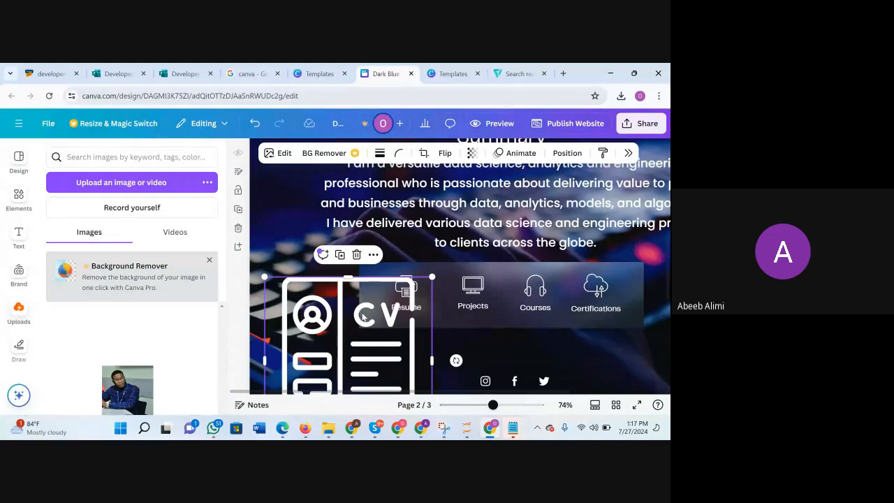
scroll(371, 321, "down", 2)
left_click_drag(434, 348, 297, 241)
scroll(298, 213, "up", 1)
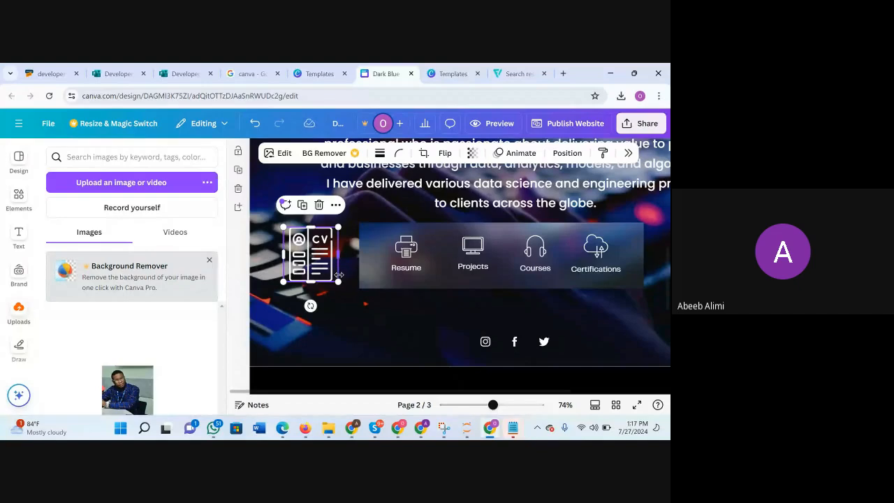
left_click_drag(320, 266, 311, 255)
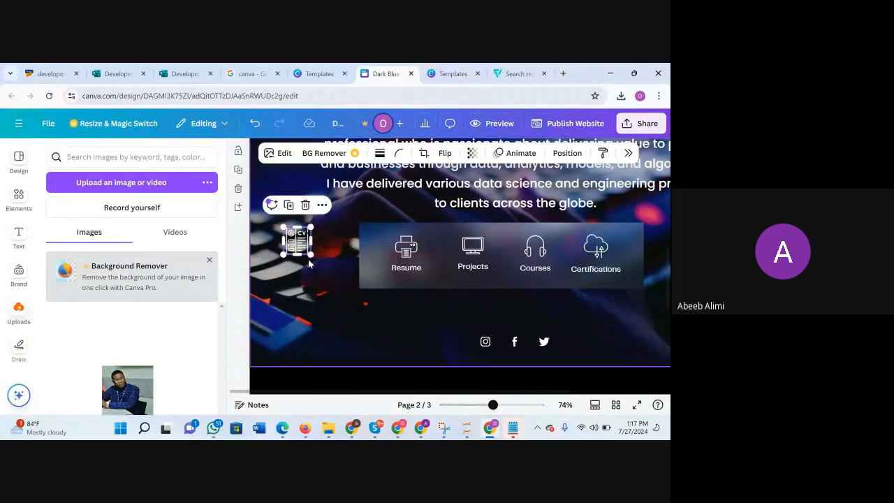
Delete the printer icon above the Resume label and place the small CV icon there instead.
left_click(414, 250)
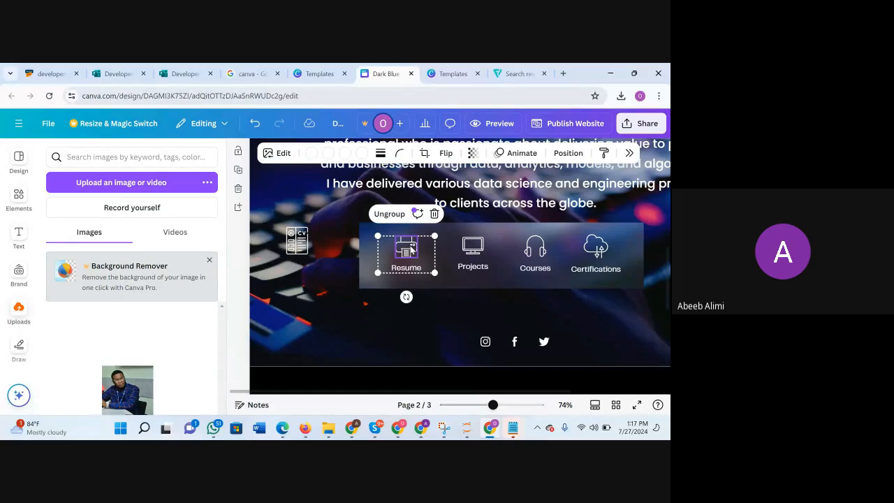
key("Delete")
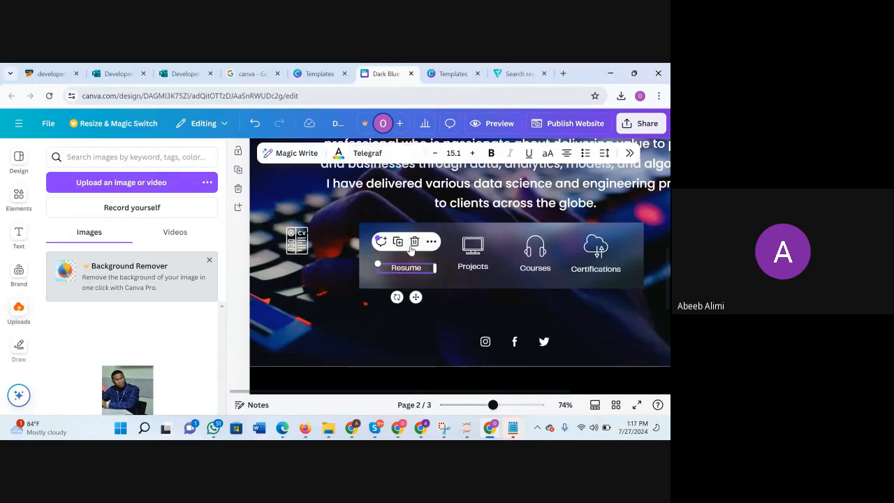
left_click(296, 248)
key("Right")
key("Right")
key("Right")
key("Right")
key("Right")
key("Right")
key("Right")
key("Right")
key("Right")
key("Right")
key("Right")
key("Right")
key("Right")
key("Right")
key("Right")
key("Right")
key("Right")
key("Right")
key("Right")
key("Right")
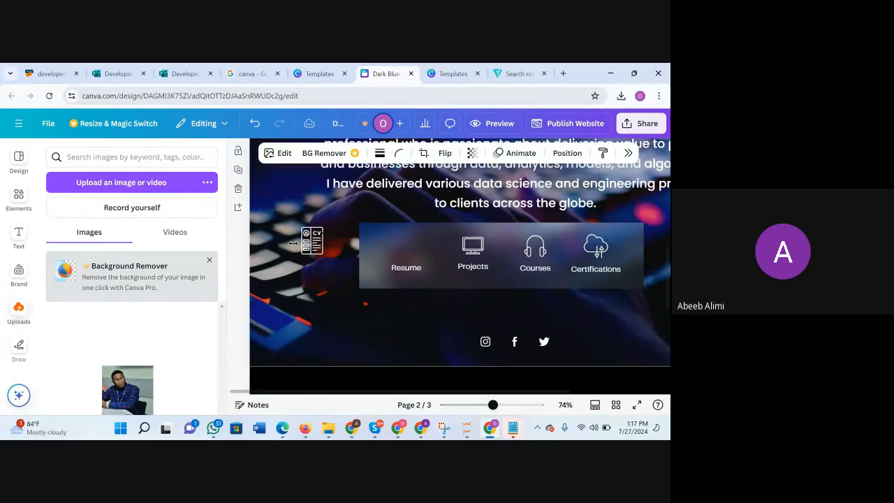
mouse_move(316, 250)
left_mouse_down()
mouse_move(398, 234)
mouse_move(419, 241)
mouse_move(307, 250)
mouse_move(319, 234)
mouse_move(375, 236)
mouse_move(323, 255)
left_mouse_up()
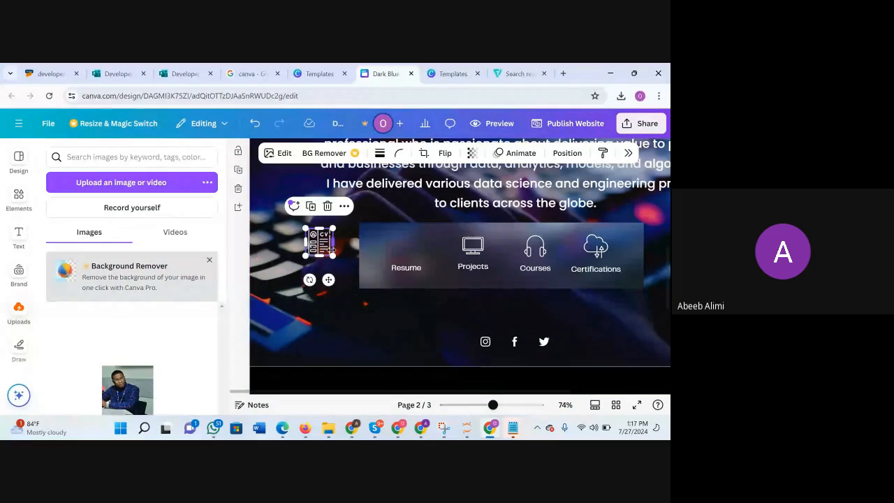
left_click(343, 327)
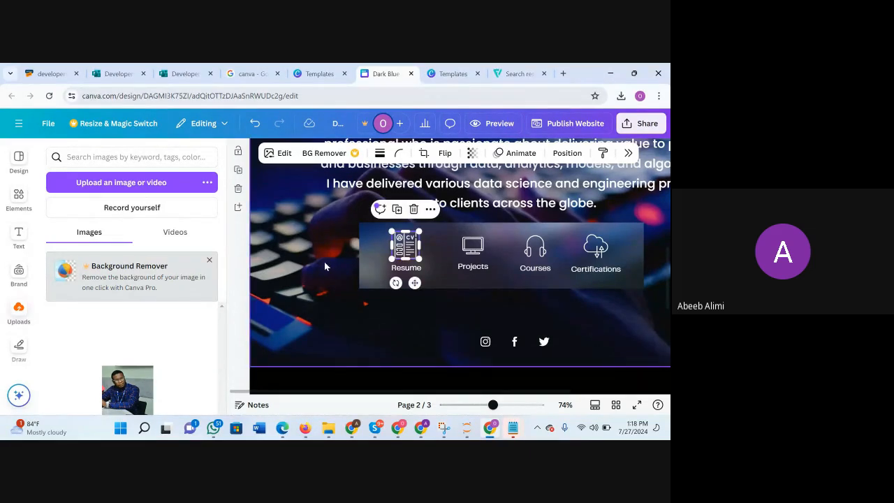
left_click(287, 248)
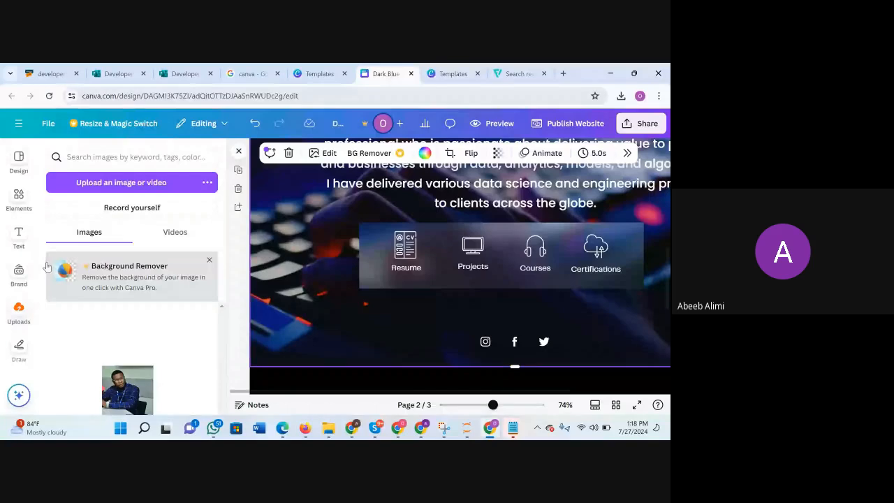
left_click(18, 308)
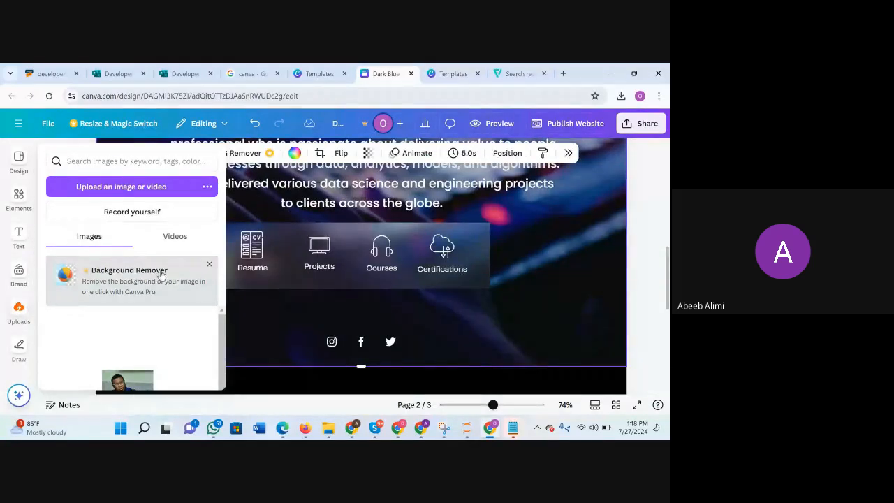
left_click(215, 264)
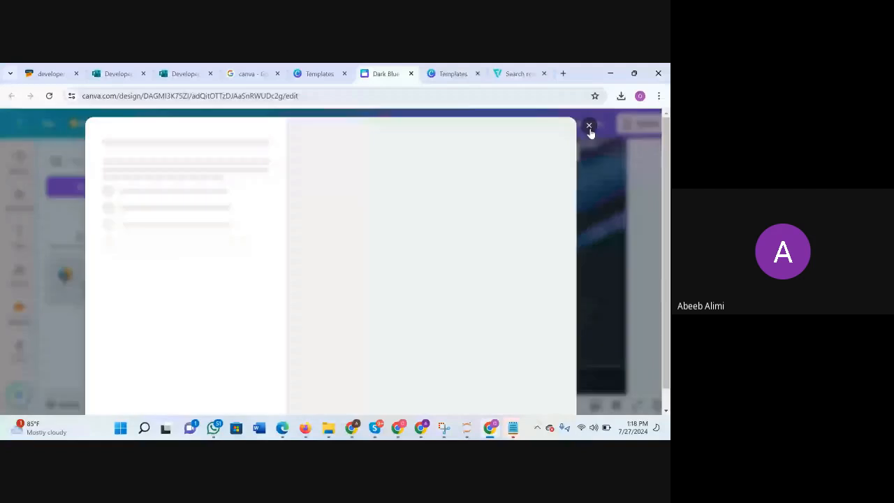
left_click(589, 127)
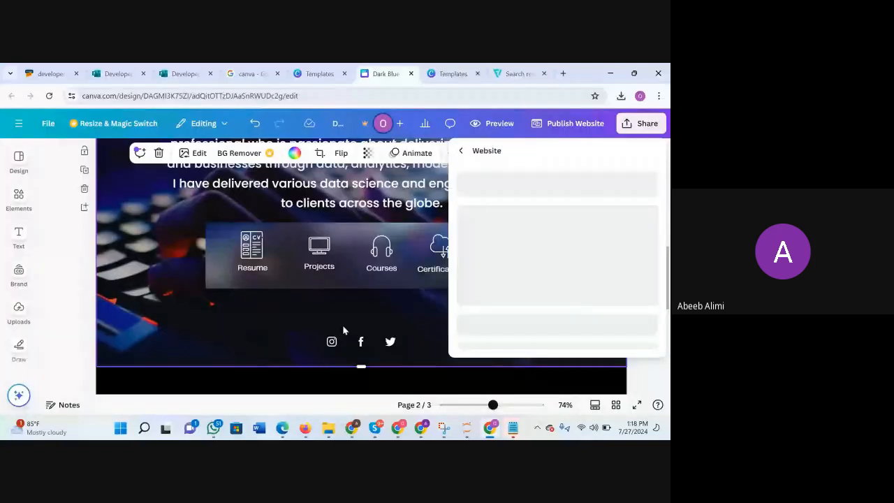
left_click(334, 369)
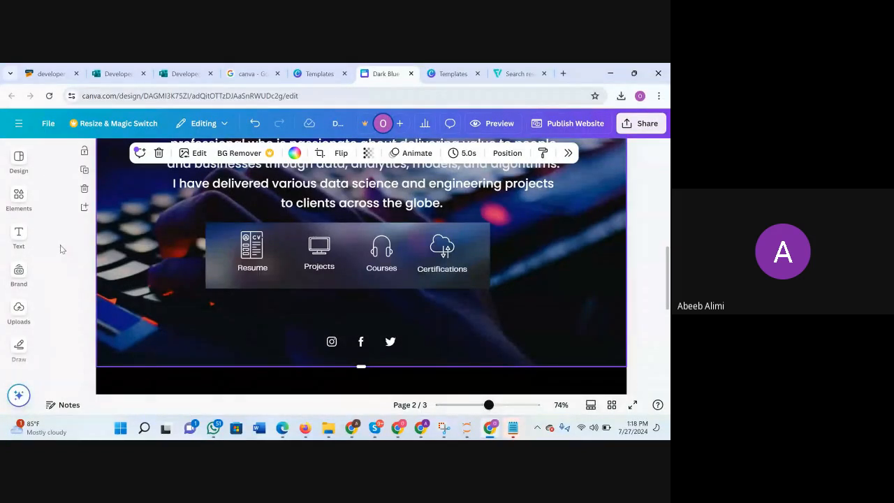
Show the uploaded images, add the white light-bulb-and-gears icon to the Summary page, and shrink it below the Projects item.
left_click(19, 311)
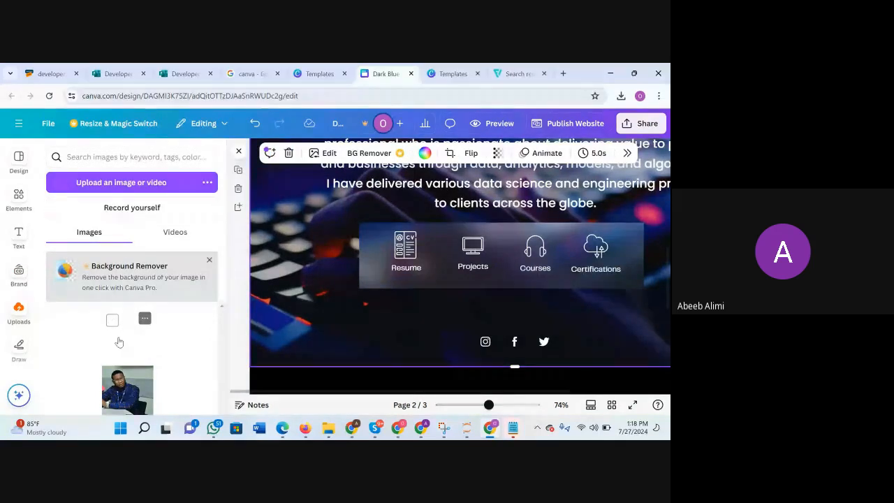
left_click_drag(124, 329, 297, 293)
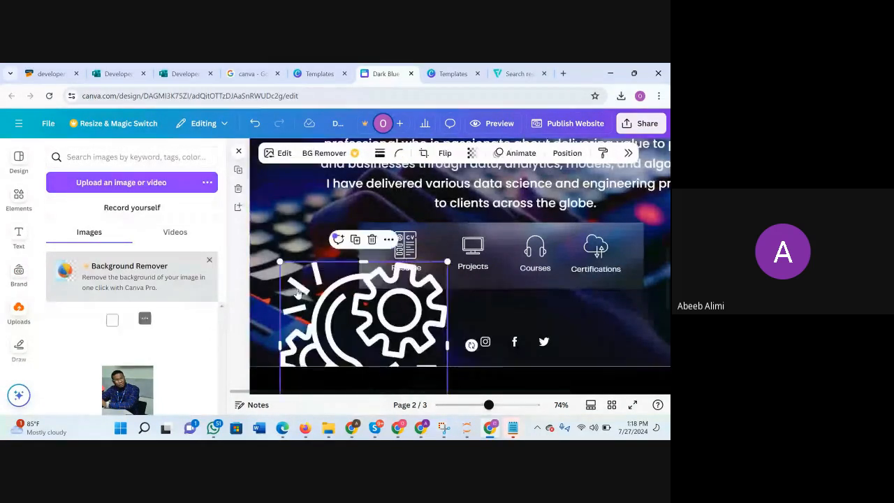
left_click_drag(379, 318, 383, 274)
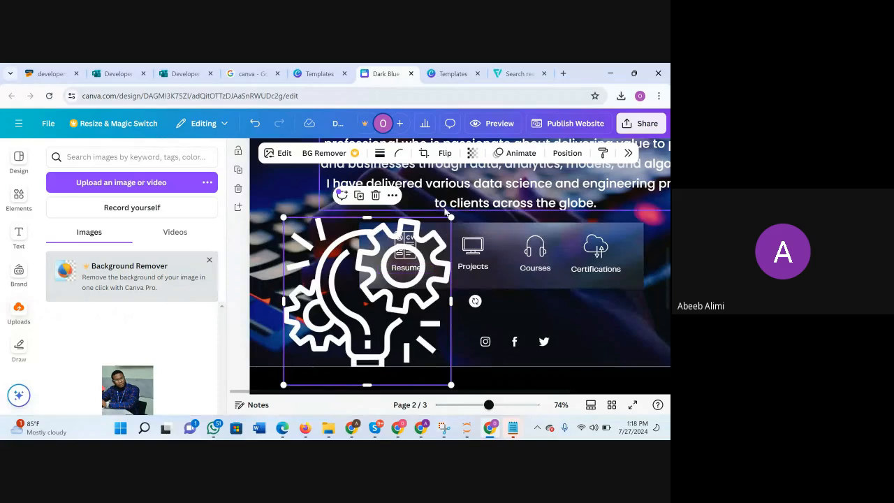
left_click_drag(450, 218, 344, 327)
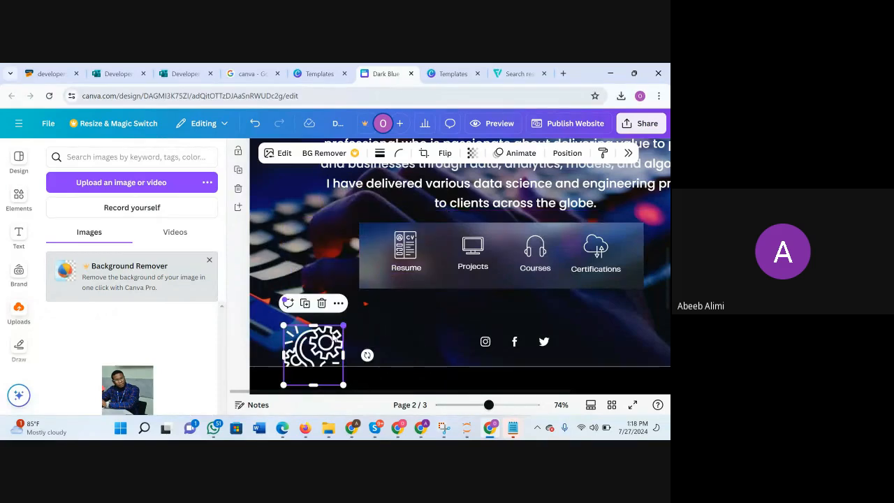
left_click_drag(318, 353, 403, 323)
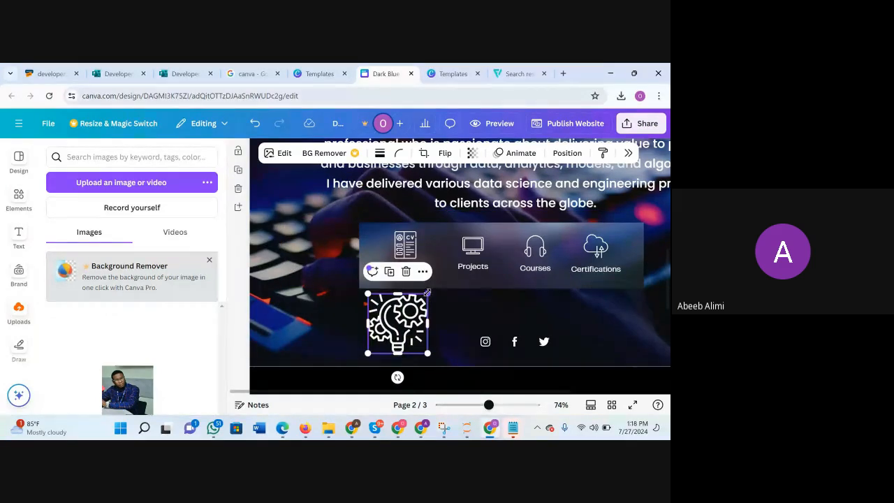
left_click_drag(427, 294, 460, 309)
Delete the monitor icon above the Projects label and move the light-bulb-and-gears icon into its place.
left_click(473, 246)
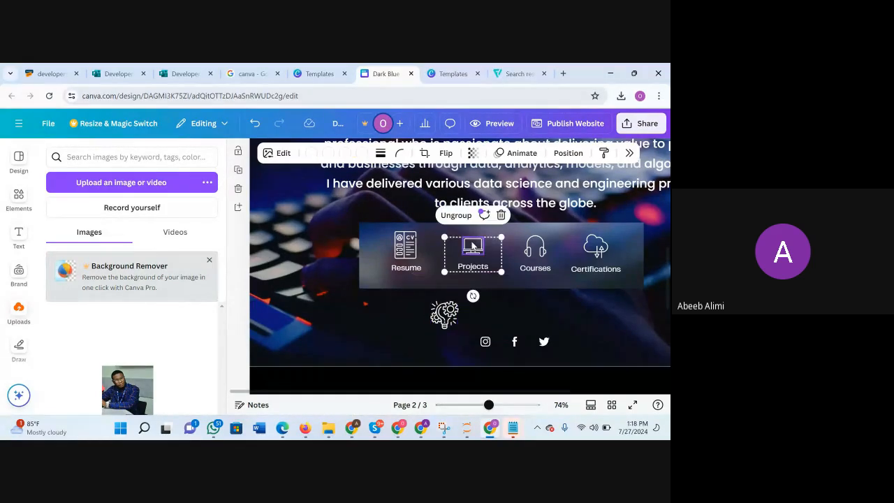
left_click(482, 264)
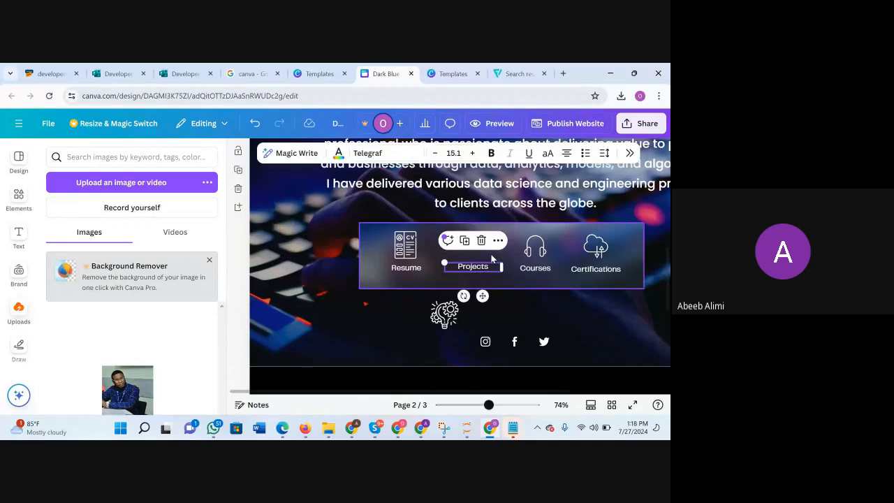
left_click(445, 323)
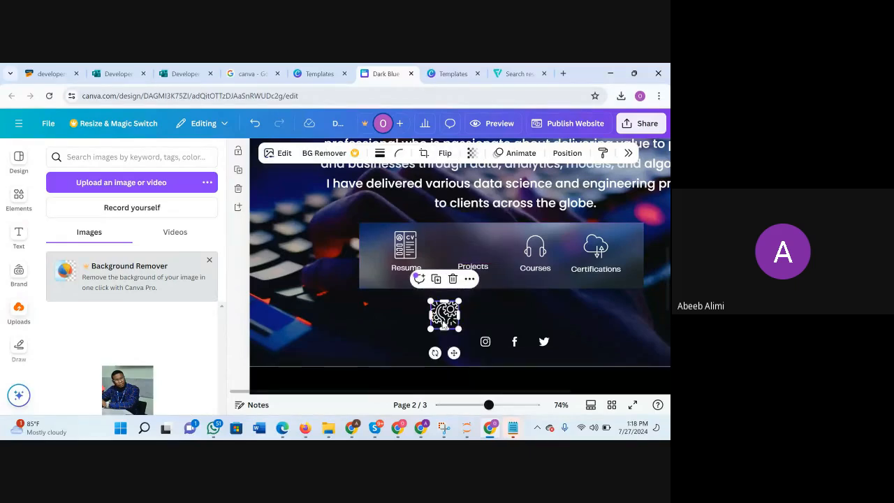
key("Up")
key("Up")
key("Up")
key("Up")
key("Up")
key("Up")
key("Up")
key("Up")
key("Up")
key("Up")
key("Up")
key("Up")
key("Up")
key("Up")
key("Up")
key("Up")
key("Up")
key("Up")
key("Up")
key("Up")
key("Up")
key("Up")
key("Up")
key("Up")
key("Up")
key("Up")
key("Up")
key("Up")
key("Up")
key("Up")
key("Up")
key("Up")
key("Up")
key("Up")
key("Up")
key("Up")
key("Up")
key("Up")
key("Up")
key("Up")
key("Up")
key("Up")
key("Up")
key("Up")
key("Up")
key("Up")
key("Up")
key("Up")
key("Up")
key("Up")
key("Up")
key("Up")
key("Up")
key("Up")
key("Up")
key("Up")
key("Up")
key("Up")
key("Up")
key("Up")
key("Up")
key("Up")
key("Up")
key("Up")
key("Up")
key("Up")
key("Up")
key("Up")
key("Up")
key("Up")
key("Up")
key("Up")
key("Up")
key("Up")
key("Up")
key("Up")
key("Up")
key("Up")
key("Up")
key("Up")
key("Up")
key("Up")
key("Up")
key("Up")
key("Right")
key("Right")
key("Right")
key("Right")
key("Right")
key("Right")
key("Right")
key("Right")
key("Right")
key("Right")
key("Right")
key("Right")
key("Right")
key("Right")
key("Right")
key("Right")
key("Right")
key("Right")
key("Right")
key("Right")
key("Right")
key("Right")
key("Right")
key("Right")
key("Right")
key("Right")
key("Right")
key("Right")
key("Right")
key("Right")
key("Right")
key("Right")
key("Down")
key("Down")
key("Down")
key("Down")
key("Down")
key("Down")
key("Down")
key("Down")
key("Down")
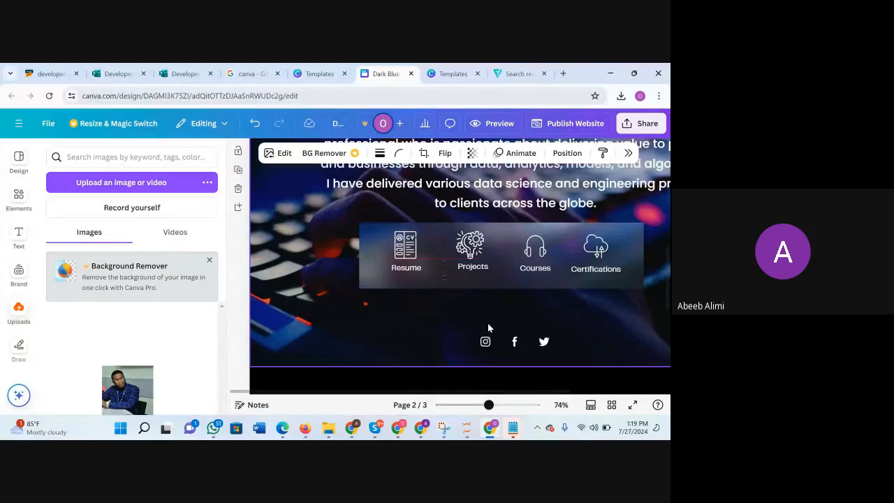
Add the uploaded white open-book-and-pencil icon to the Summary page and shrink it to icon size below the Courses item.
left_click_drag(175, 333, 303, 308)
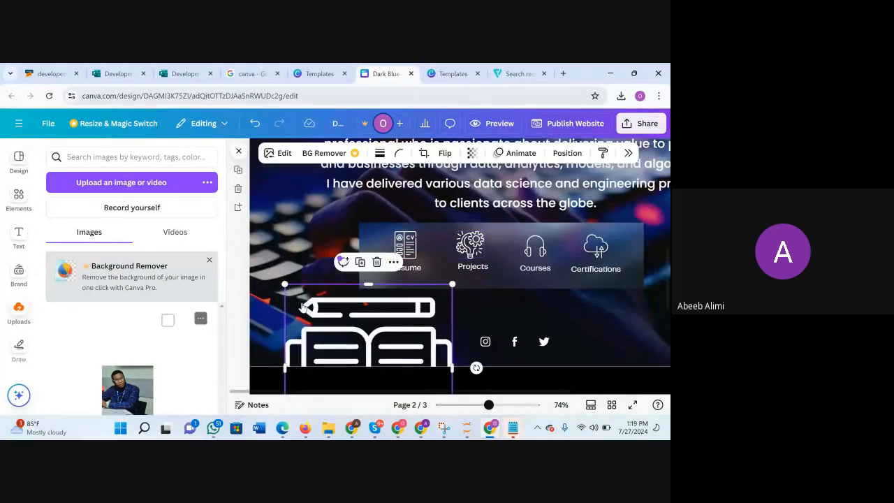
left_click_drag(442, 286, 401, 327)
left_click_drag(359, 348, 510, 299)
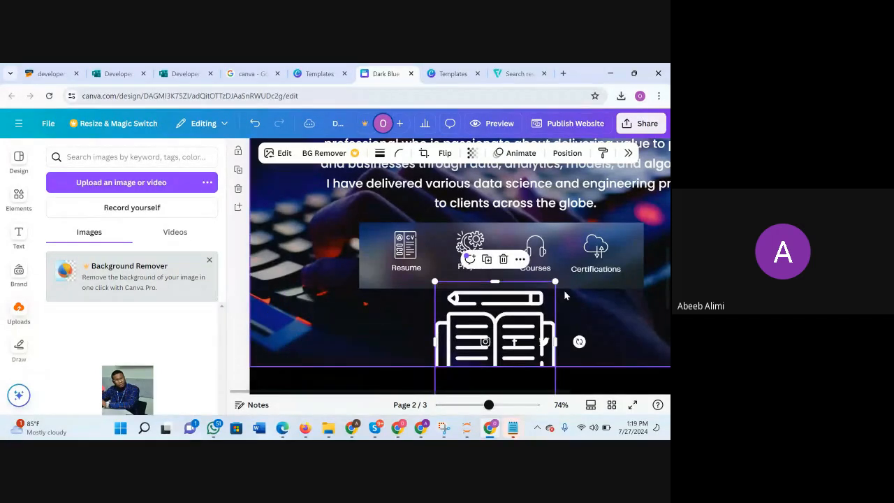
left_click_drag(555, 282, 542, 300)
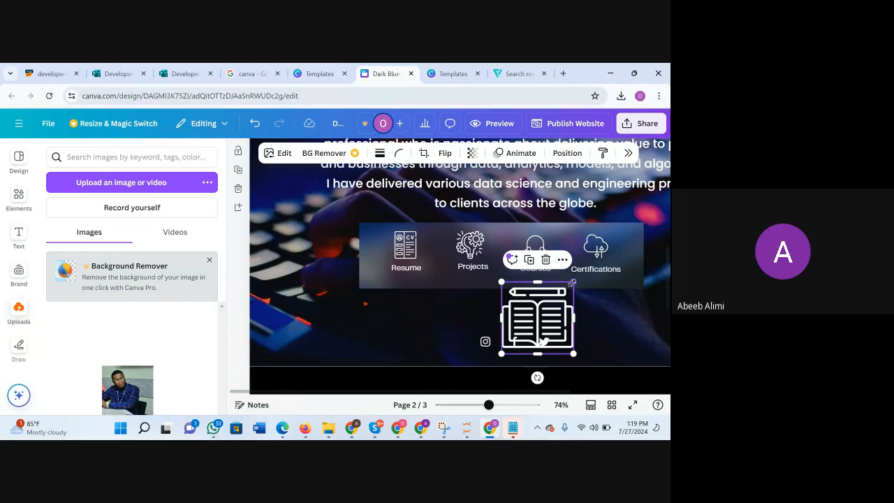
left_click_drag(503, 355, 544, 312)
Delete the headphones icon above the Courses label and move the open-book icon into its place.
left_click(553, 249)
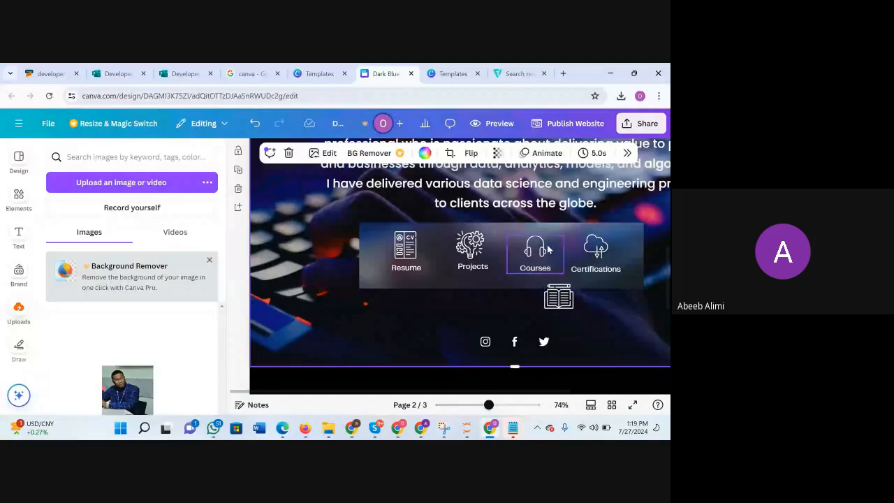
left_click(535, 251)
left_click(535, 266)
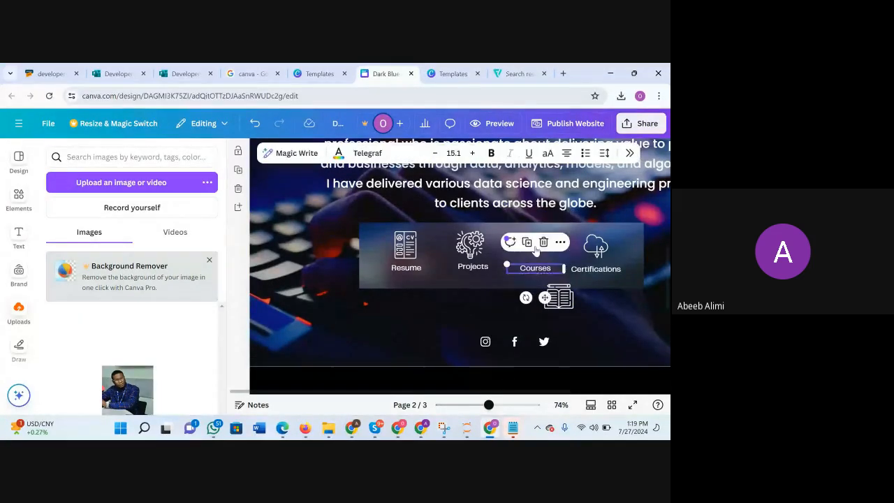
left_click(559, 294)
key("Up")
key("Up")
key("Up")
key("Up")
key("Up")
key("Up")
key("Up")
key("Up")
key("Up")
key("Up")
key("Up")
key("Up")
key("Up")
key("Up")
key("Up")
key("Up")
key("Up")
key("Up")
key("Up")
key("Up")
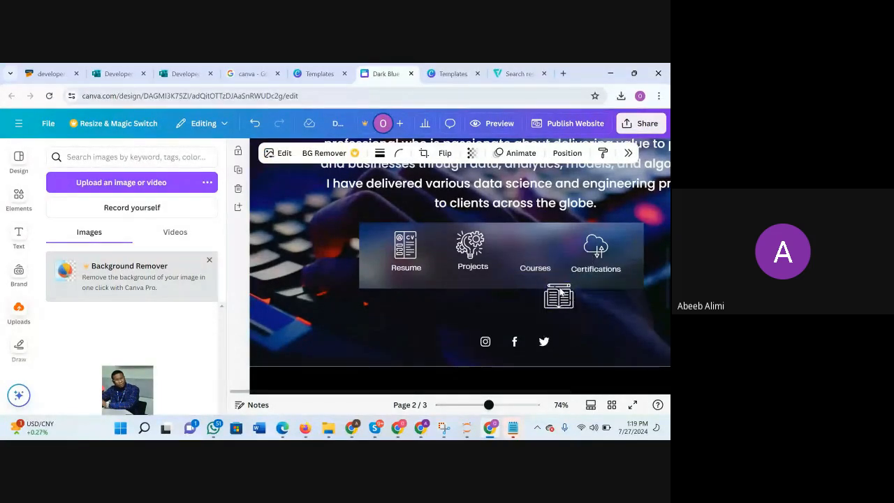
key("Up")
key("Up")
key("Up")
key("Up")
key("Up")
key("Up")
key("Up")
key("Up")
key("Up")
key("Up")
key("Up")
key("Up")
key("Up")
key("Up")
key("Up")
key("Up")
key("Up")
key("Up")
key("Up")
key("Up")
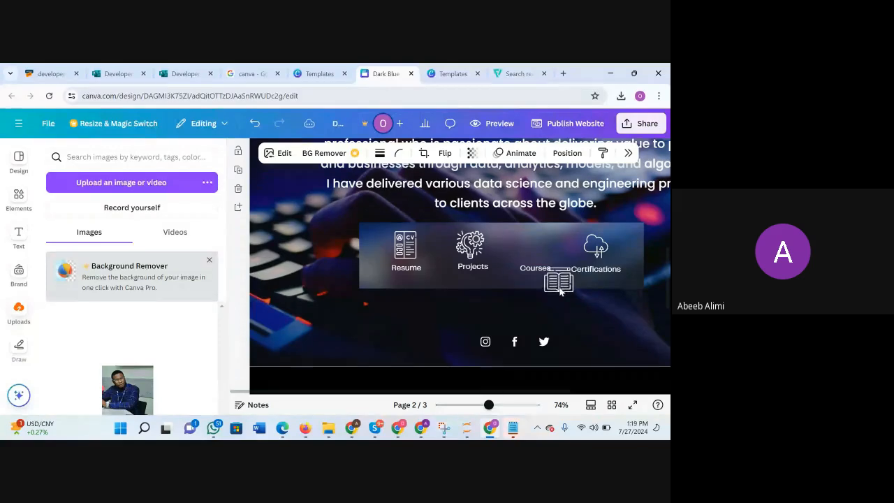
key("Up")
key("Up")
key("Up")
key("Up")
key("Up")
key("Up")
key("Up")
key("Up")
key("Up")
key("Up")
key("Up")
key("Up")
key("Up")
key("Up")
key("Up")
key("Up")
key("Up")
key("Up")
key("Up")
key("Up")
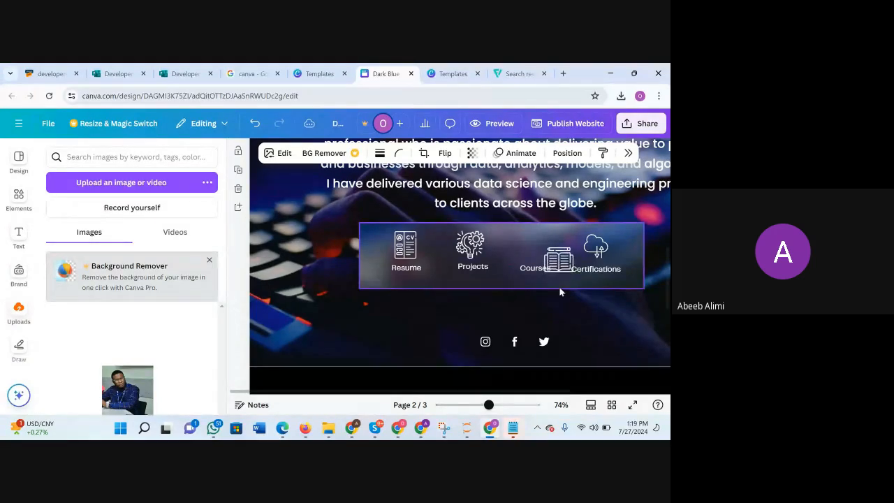
key("Left")
key("Left")
key("Left")
key("Left")
key("Left")
key("Left")
key("Left")
key("Left")
key("Left")
key("Left")
key("Left")
key("Left")
key("Left")
key("Left")
key("Left")
key("Left")
key("Left")
key("Left")
key("Left")
key("Left")
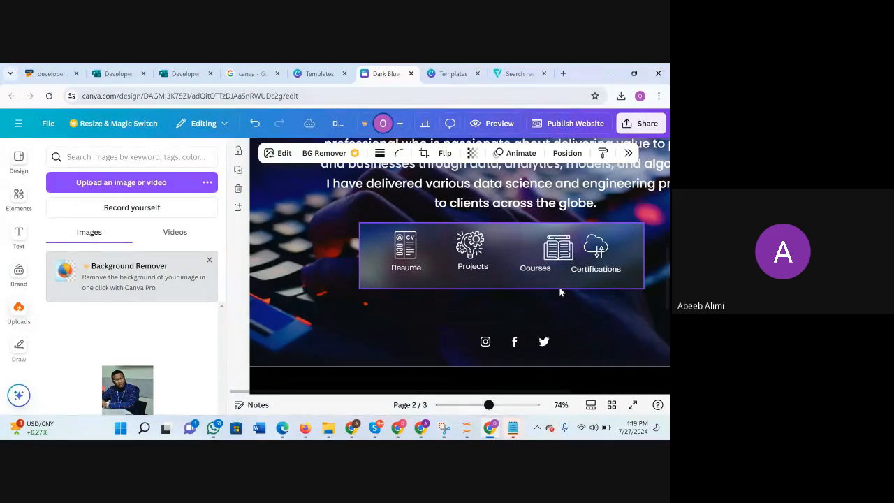
key("Left")
key("Left")
key("Left")
key("Left")
key("Left")
key("Left")
key("Left")
key("Left")
key("Left")
key("Left")
key("Left")
key("Left")
key("Left")
key("Left")
key("Left")
key("Left")
key("Left")
key("Left")
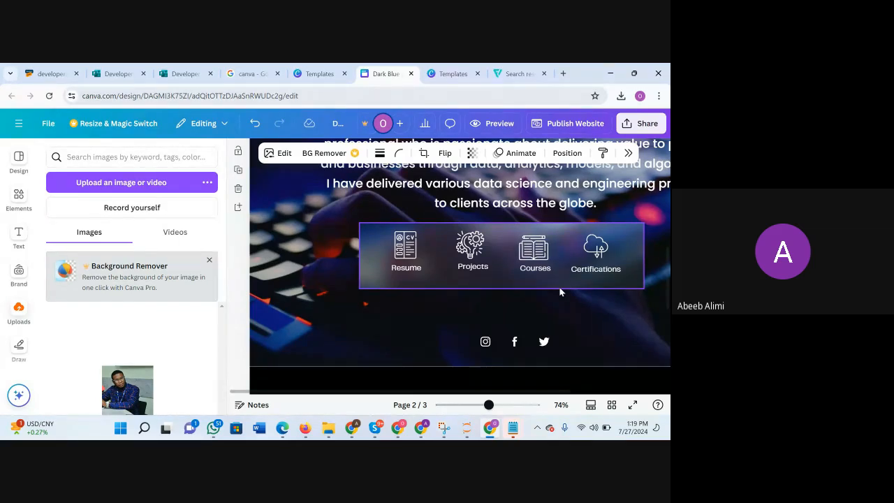
left_click(550, 323)
scroll(469, 322, "up", 2)
scroll(468, 322, "up", 1)
scroll(469, 323, "down", 2)
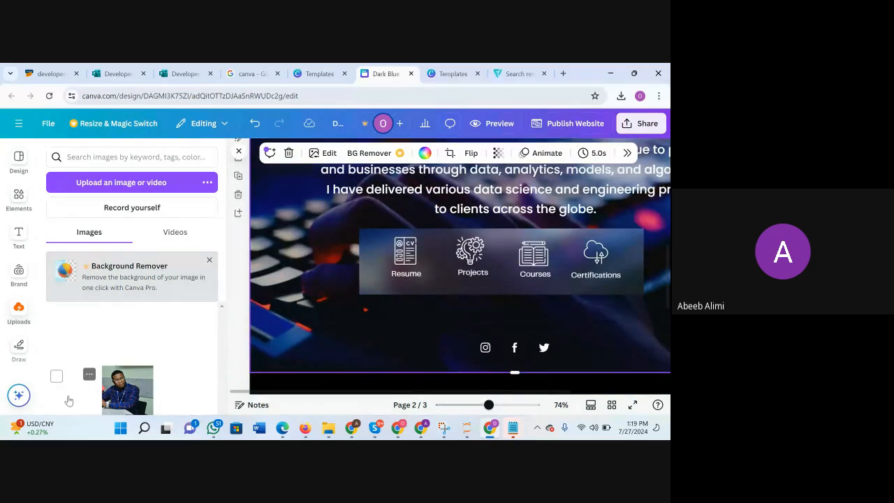
Add the uploaded white certificate icon to the Summary page and shrink it to icon size below the Certifications item.
left_click_drag(306, 322, 306, 296)
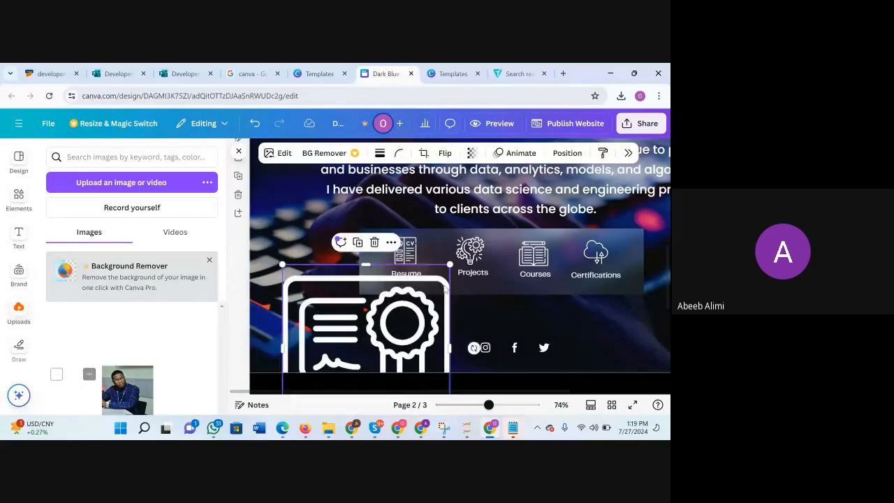
left_click_drag(452, 264, 408, 309)
left_click_drag(389, 343, 448, 323)
scroll(378, 352, "down", 2)
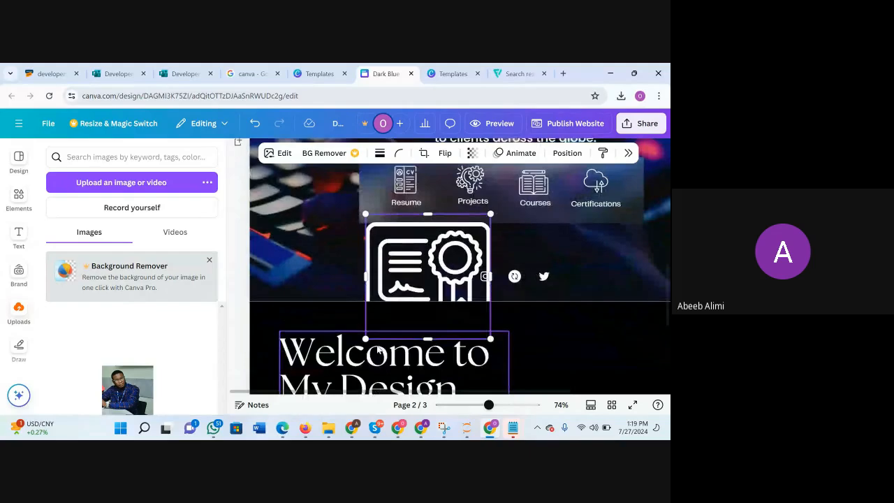
left_click_drag(366, 338, 581, 236)
scroll(566, 308, "up", 2)
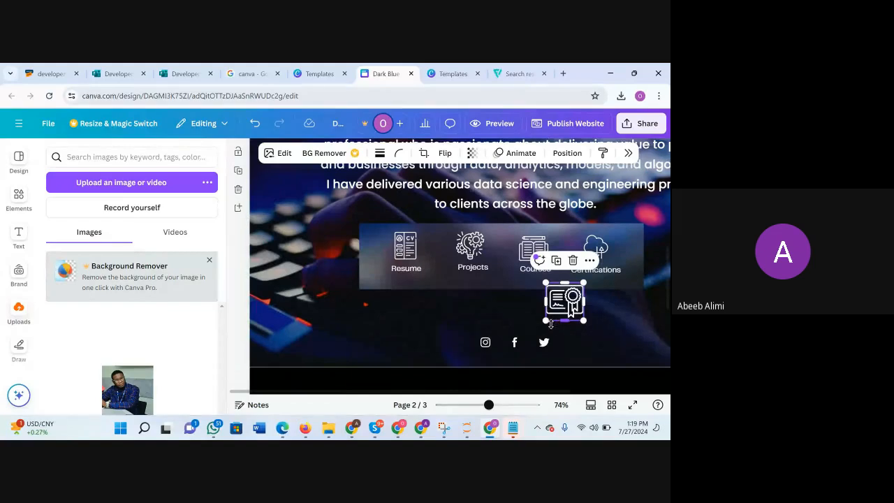
left_click_drag(546, 320, 556, 308)
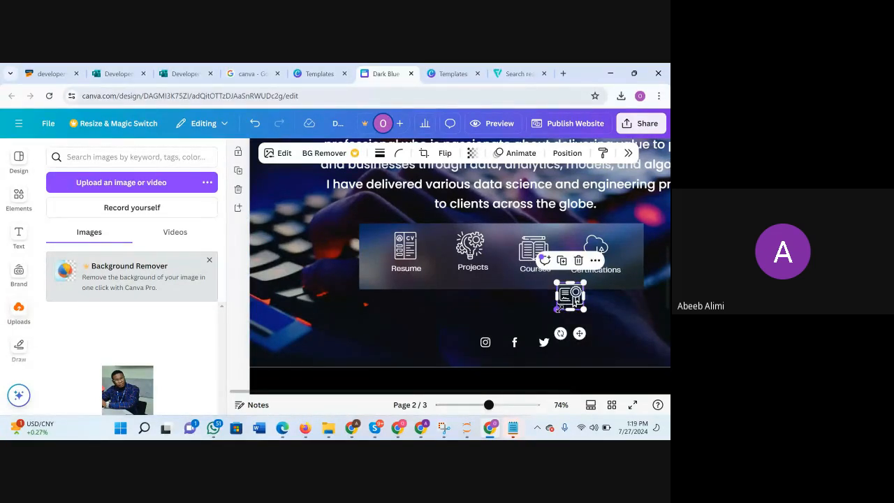
Delete the cloud icon above the Certifications label and move the certificate icon into its place.
left_click(598, 250)
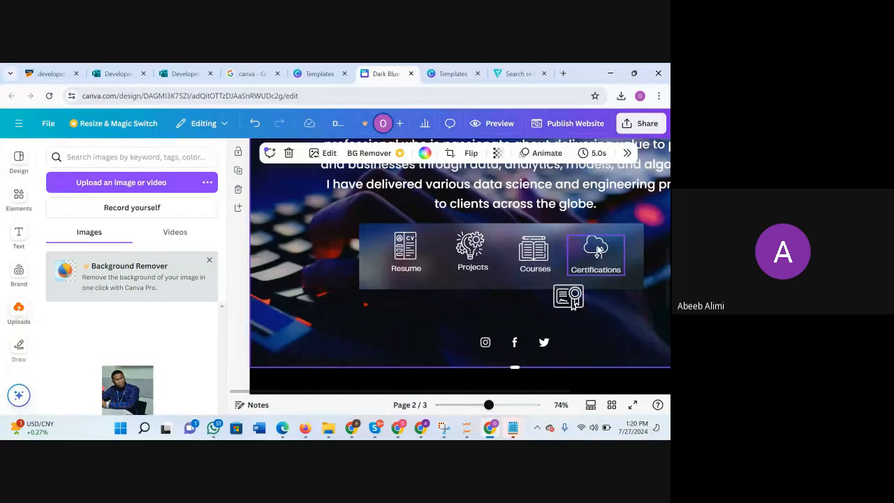
left_click(598, 250)
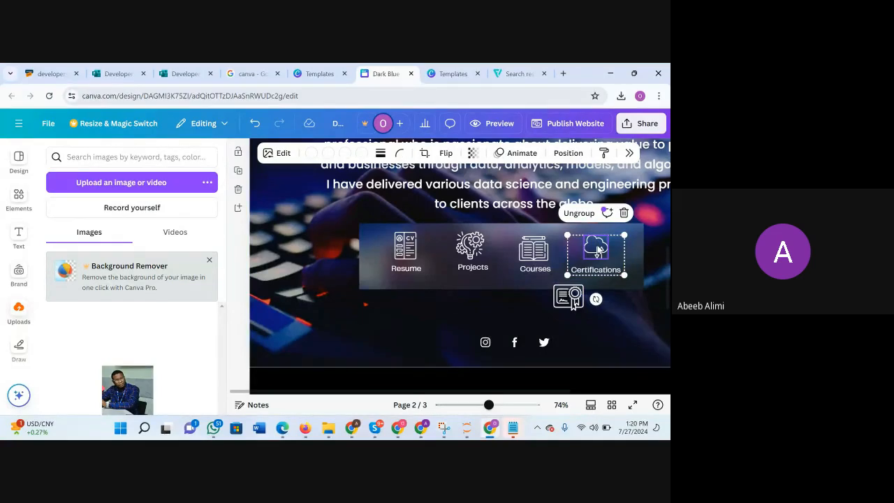
left_click(598, 251)
left_click(570, 299)
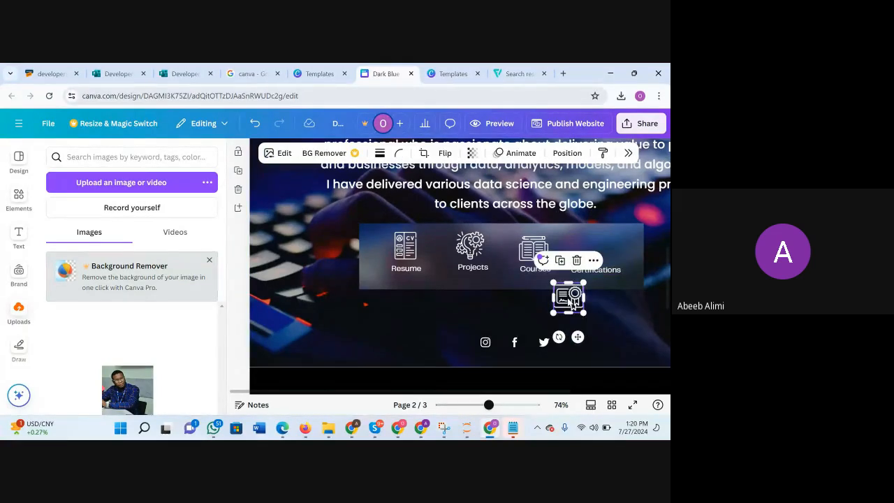
left_click_drag(571, 299, 568, 297)
key("Up")
key("Up")
key("Up")
key("Up")
key("Up")
key("Up")
key("Up")
key("Up")
key("Up")
key("Up")
key("Up")
key("Up")
key("Up")
key("Up")
key("Up")
key("Up")
key("Up")
key("Up")
key("Up")
key("Up")
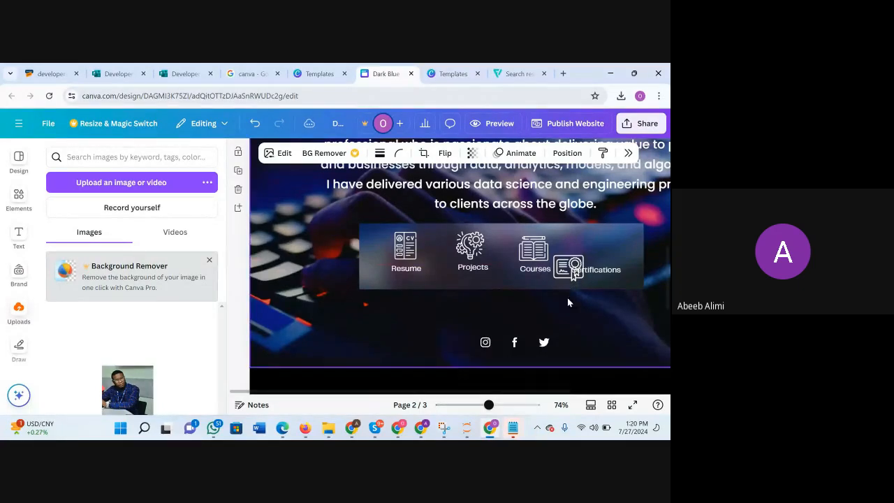
key("Up")
key("Up")
key("Up")
key("Up")
key("Up")
key("Up")
key("Up")
key("Up")
key("Up")
key("Up")
key("Up")
key("Up")
key("Up")
key("Up")
key("Up")
key("Up")
key("Up")
key("Up")
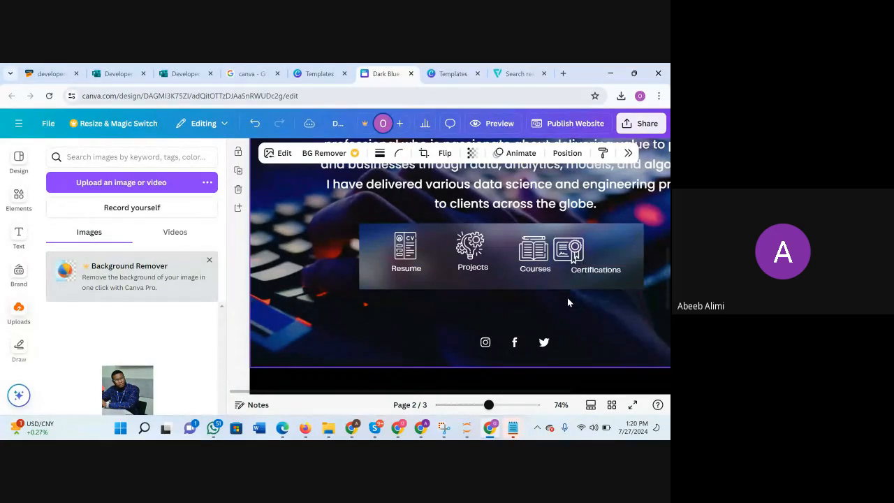
key("Right")
key("Right")
key("Right")
key("Right")
key("Right")
key("Right")
key("Right")
key("Right")
key("Right")
key("Right")
key("Right")
key("Right")
key("Right")
key("Right")
key("Right")
key("Right")
key("Right")
key("Right")
key("Right")
key("Right")
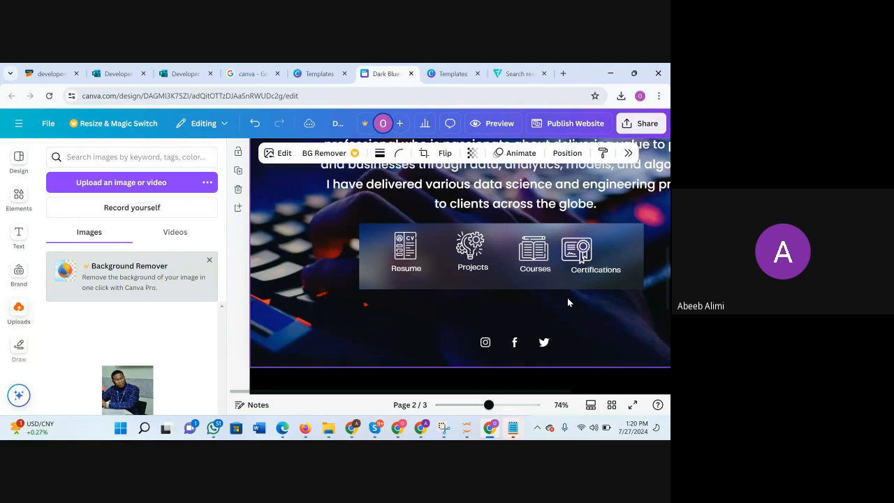
key("Right")
key("Right")
key("Right")
key("Right")
key("Right")
key("Right")
key("Right")
key("Right")
key("Right")
key("Right")
key("Right")
key("Right")
key("Right")
key("Right")
key("Right")
key("Right")
key("Right")
key("Right")
key("Right")
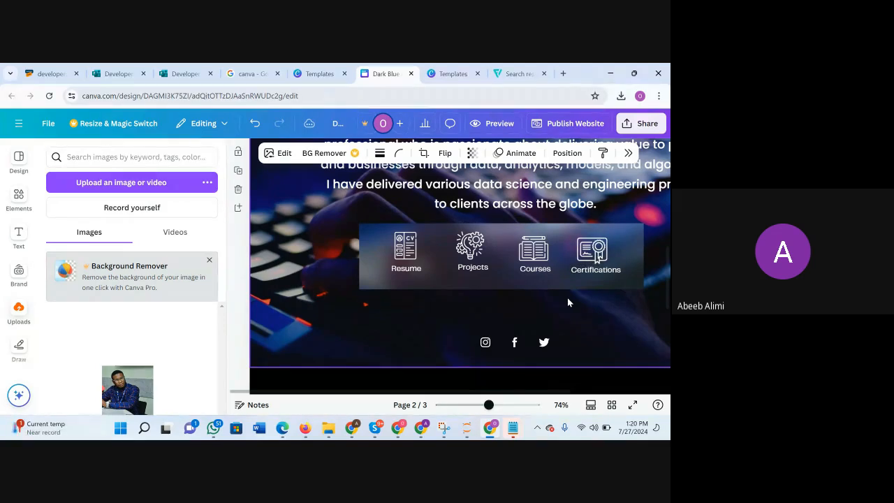
left_click(567, 302)
Zoom out to 39% and review the home, Summary and Welcome to My Design Portfolio pages.
mouse_move(494, 403)
left_mouse_down()
mouse_move(467, 405)
mouse_move(478, 404)
left_mouse_up()
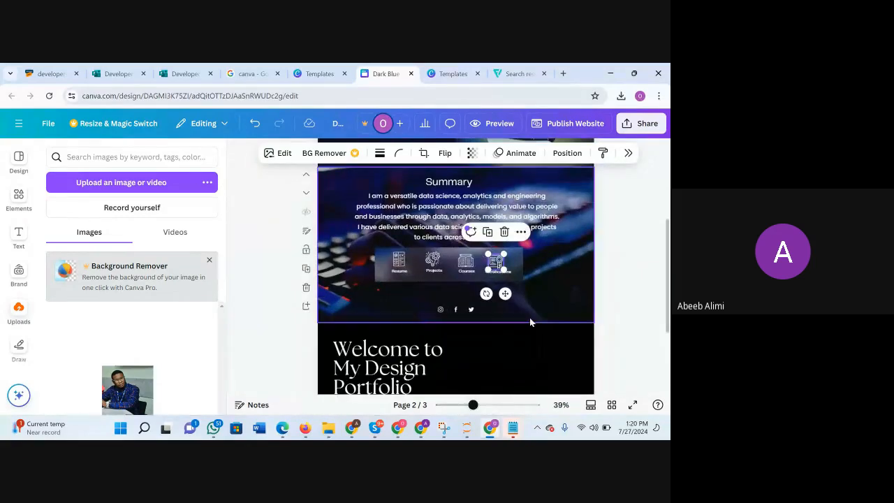
left_click(549, 305)
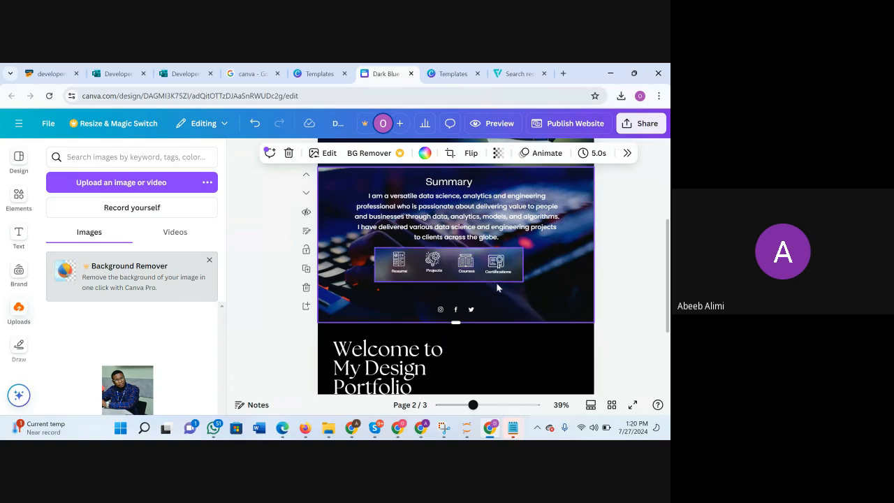
scroll(498, 283, "up", 2)
scroll(498, 288, "down", 1)
scroll(498, 288, "up", 5)
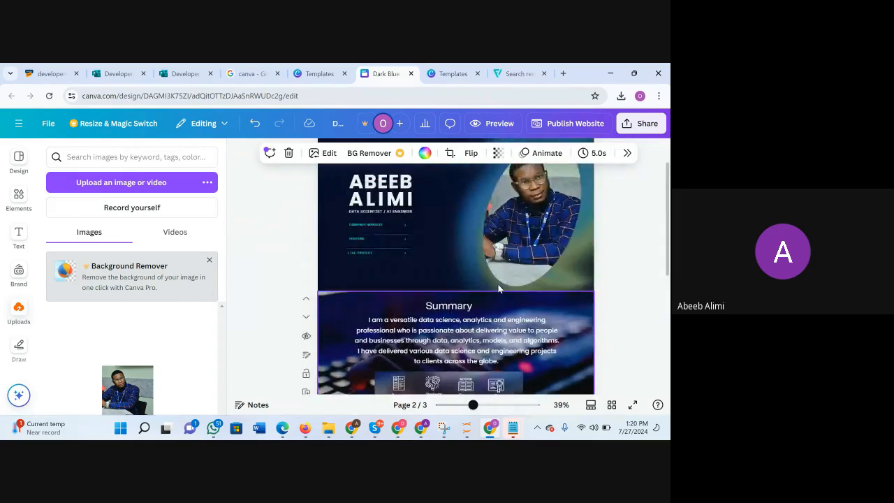
scroll(498, 288, "down", 2)
scroll(498, 288, "down", 5)
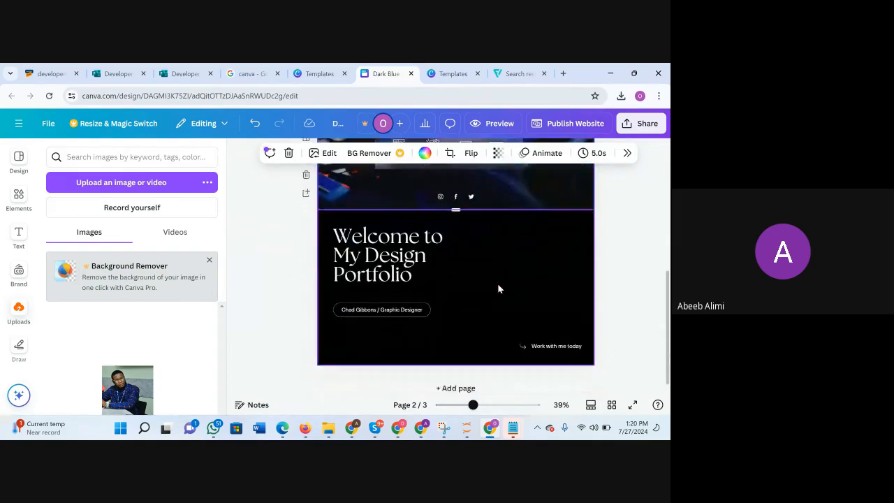
scroll(498, 288, "up", 4)
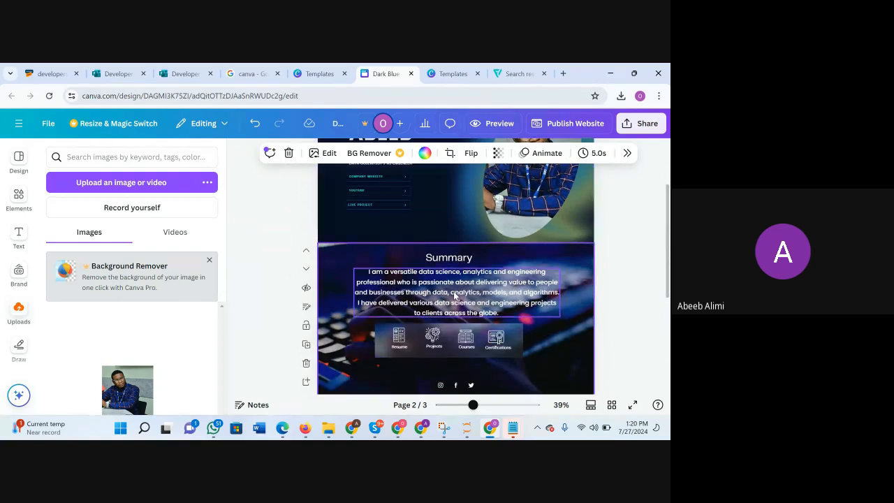
scroll(453, 292, "up", 2)
scroll(454, 295, "up", 1)
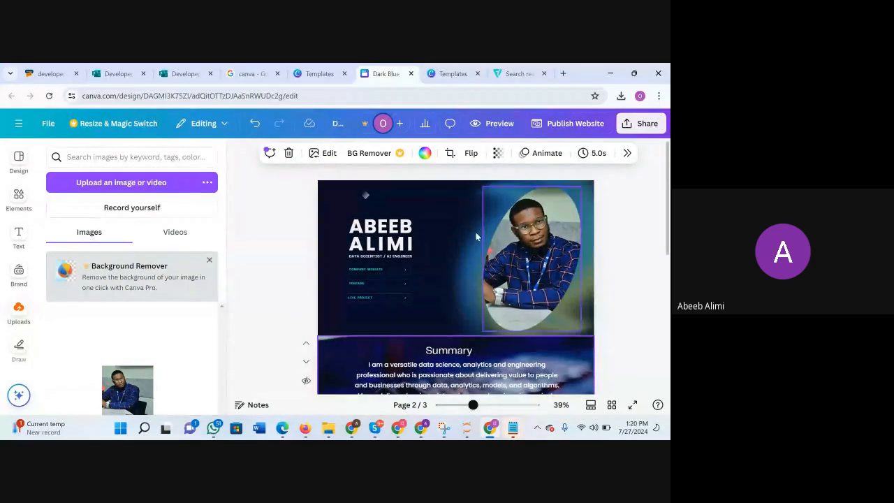
scroll(421, 321, "down", 8)
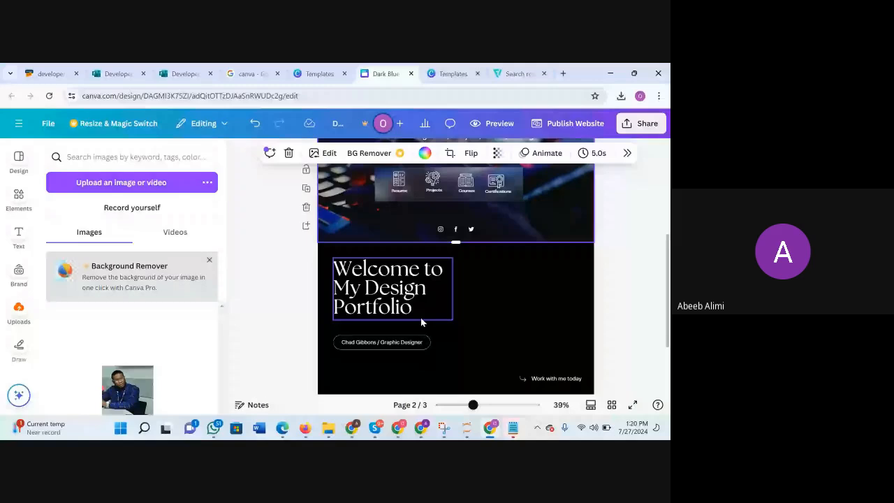
scroll(457, 301, "up", 1)
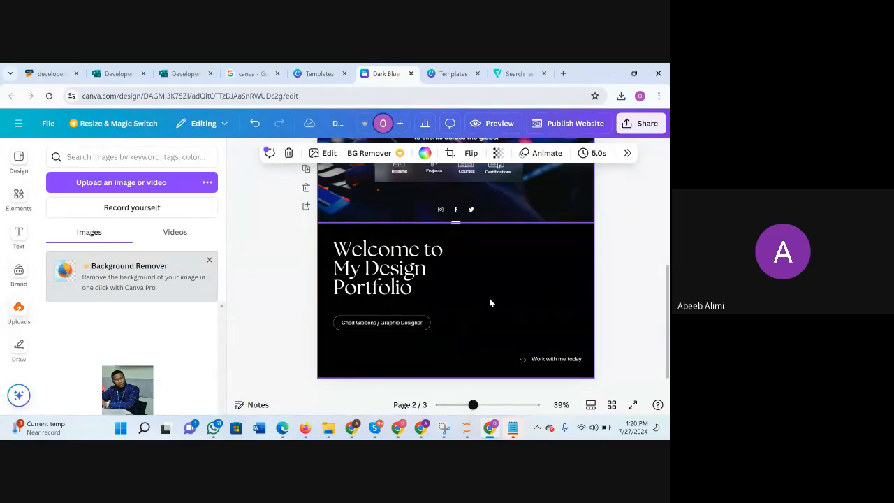
scroll(493, 311, "up", 2)
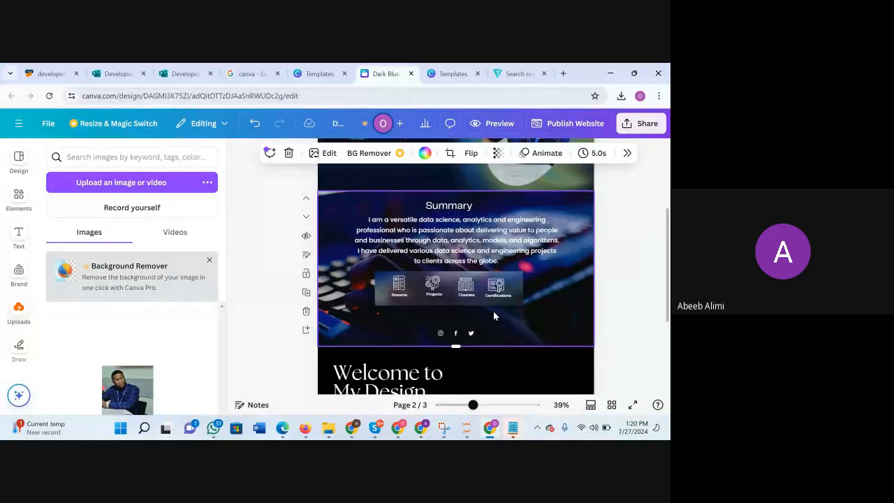
scroll(494, 316, "up", 1)
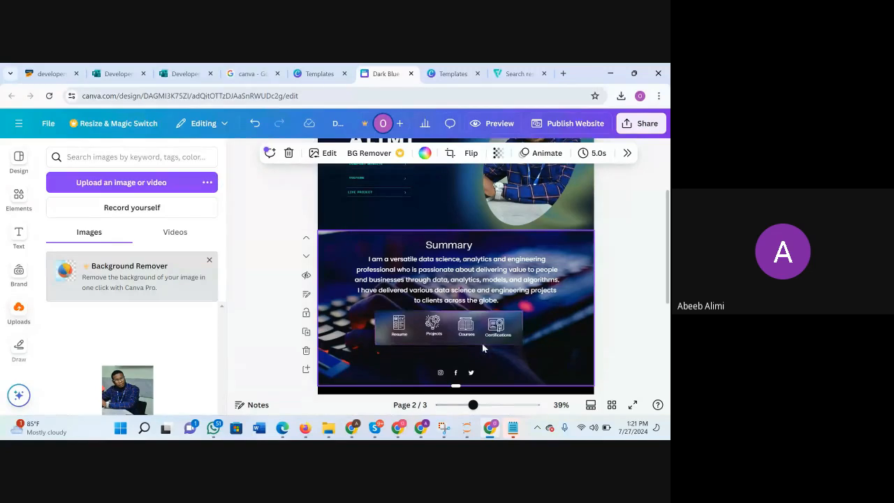
scroll(486, 355, "down", 1)
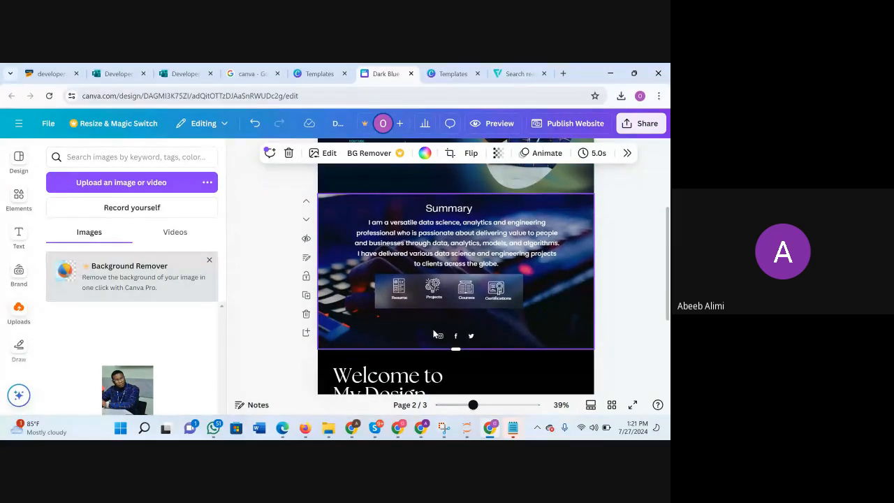
Move the Instagram, Facebook and Twitter icons together slightly left so they sit centred beneath the Summary page's icon bar.
left_click(467, 336)
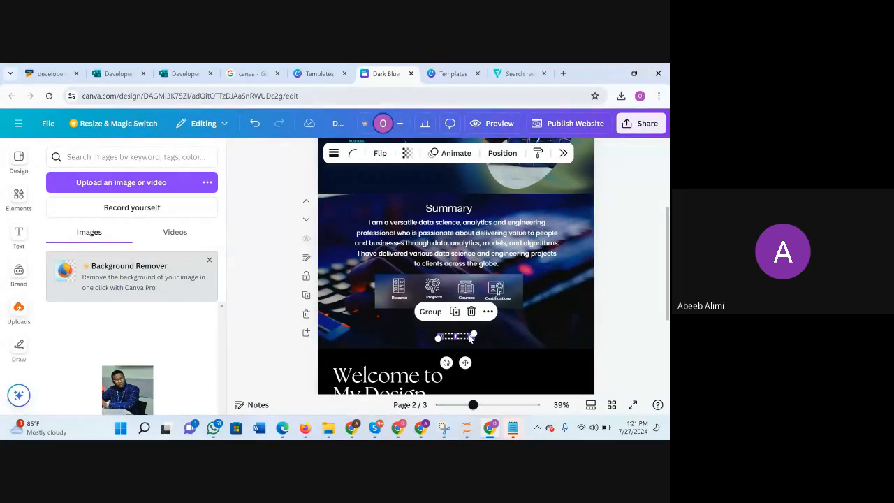
left_click_drag(467, 336, 455, 337)
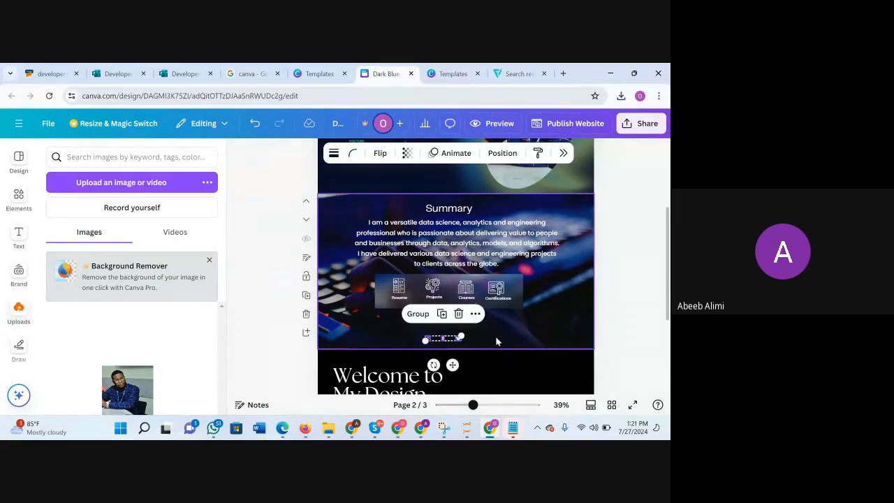
left_click(472, 339)
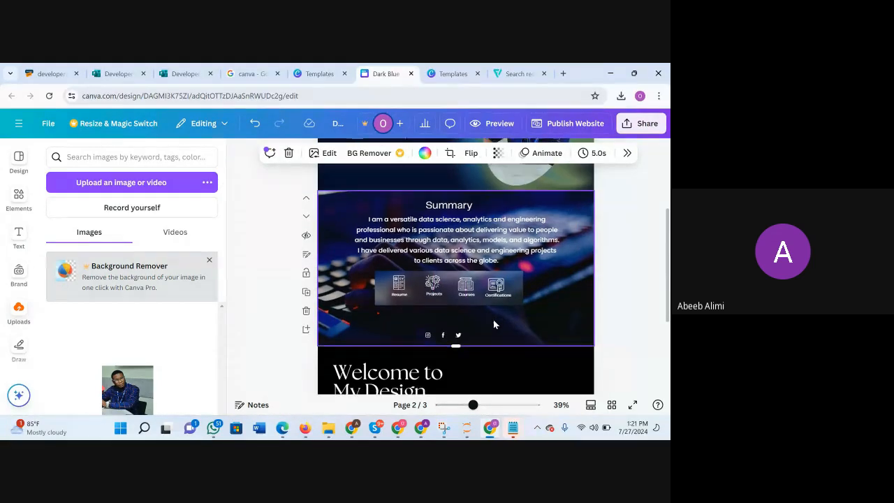
Select the Summary page's heading, paragraph, icon bar and social icons together and shift them slightly up and left.
scroll(493, 324, "down", 1)
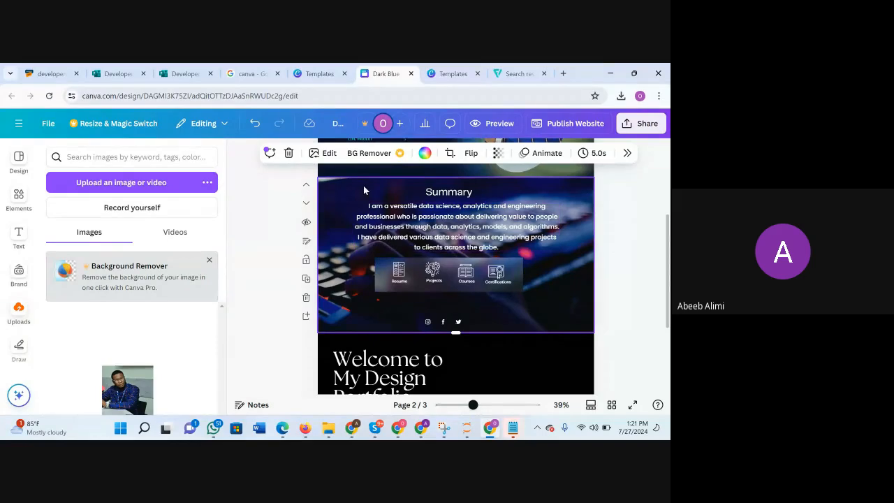
left_click_drag(343, 182, 533, 331)
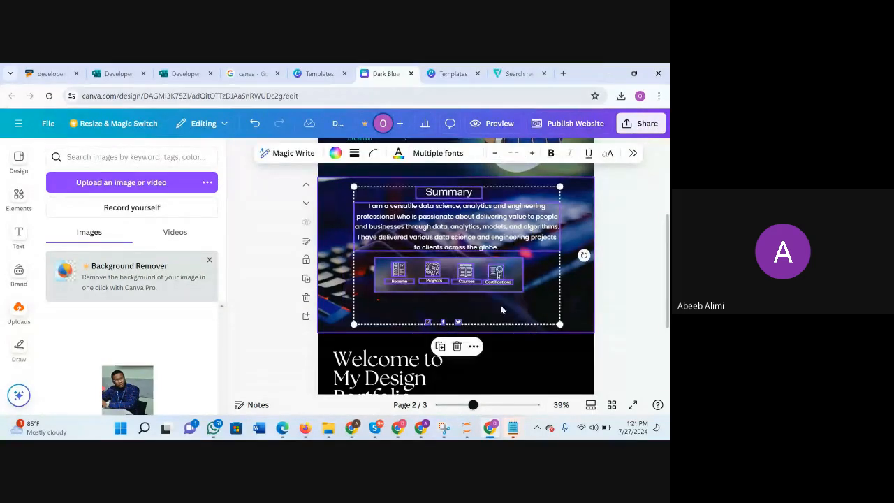
mouse_move(471, 293)
left_mouse_down()
mouse_move(483, 293)
mouse_move(472, 299)
left_mouse_up()
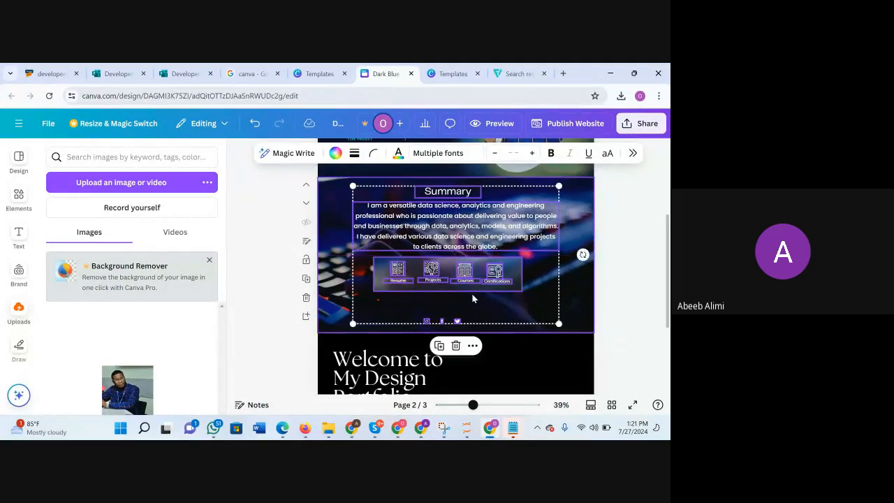
left_click(579, 297)
Delete the Welcome to My Design Portfolio heading, the designer name label and the Work with me today text from page 3.
scroll(578, 298, "down", 1)
scroll(579, 298, "up", 1)
scroll(578, 298, "down", 2)
scroll(473, 293, "up", 2)
scroll(473, 299, "down", 3)
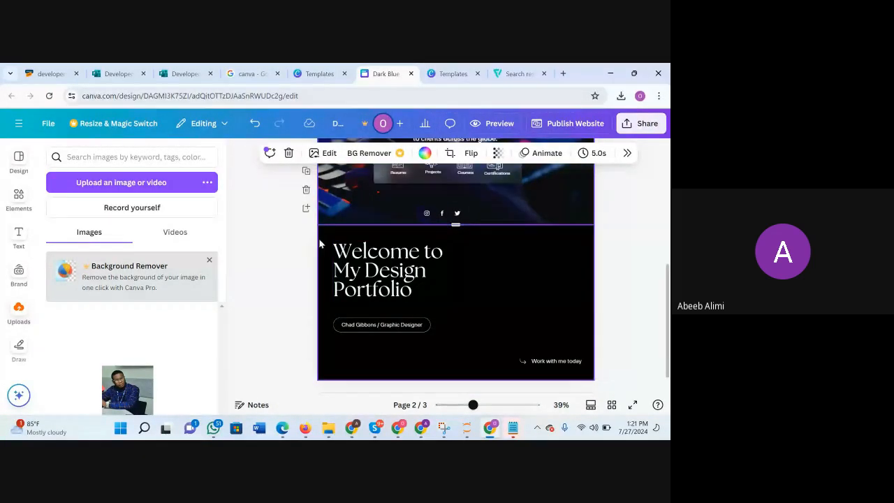
left_click_drag(325, 246, 605, 375)
key("Delete")
key("Delete")
scroll(436, 261, "up", 1)
scroll(436, 262, "down", 1)
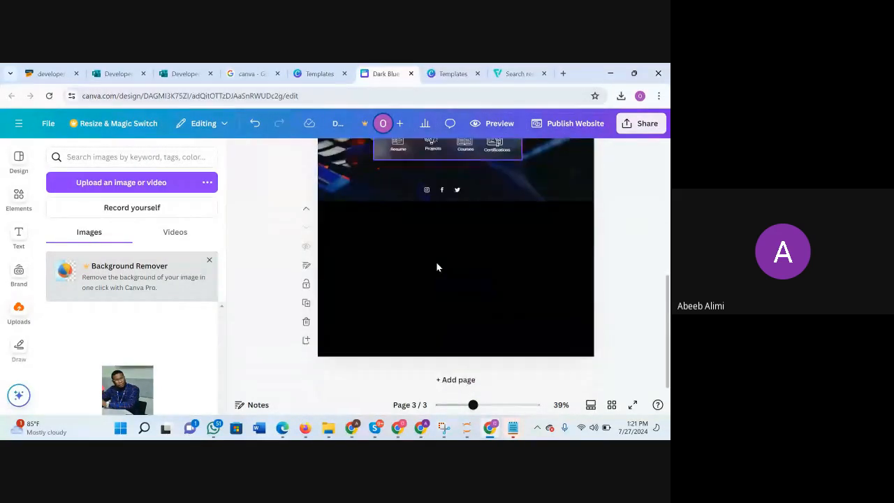
Add a square shape to the emptied page 3 and change the page background to white.
left_click(18, 195)
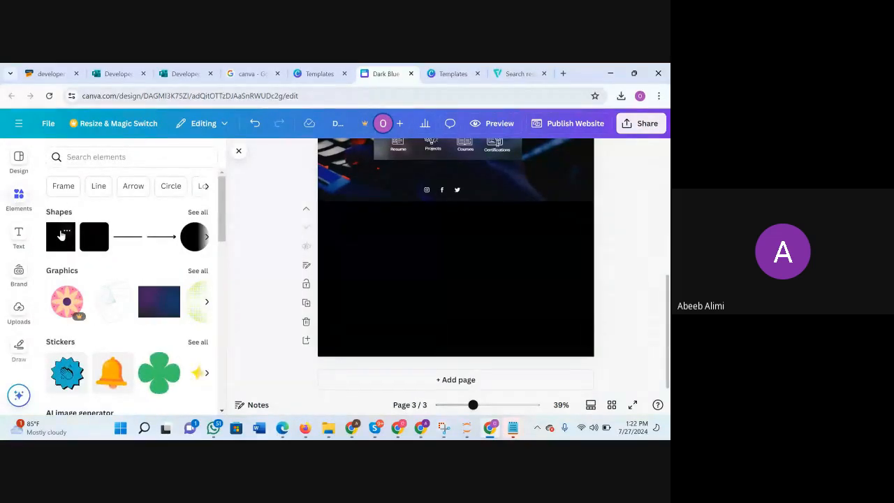
left_click(61, 236)
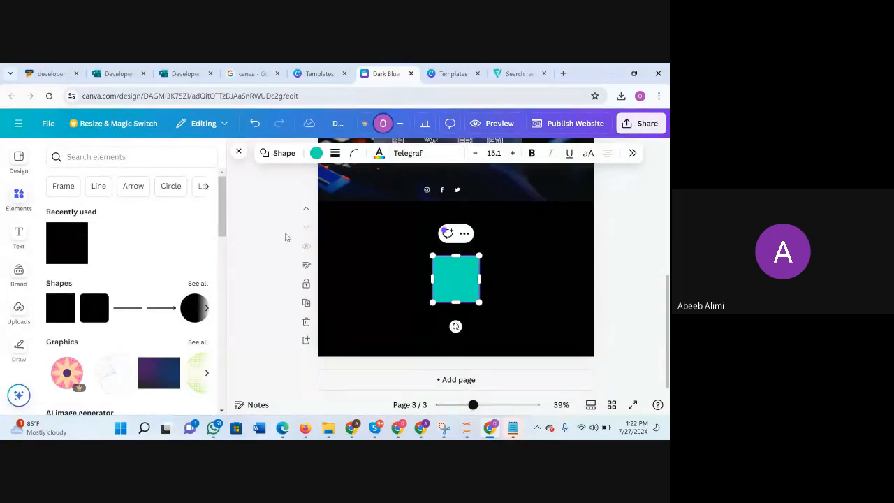
left_click(356, 216)
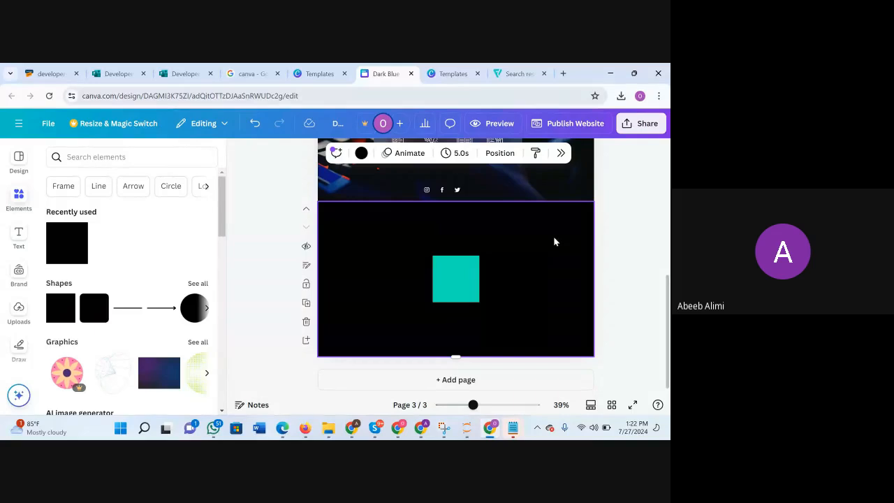
left_click(362, 153)
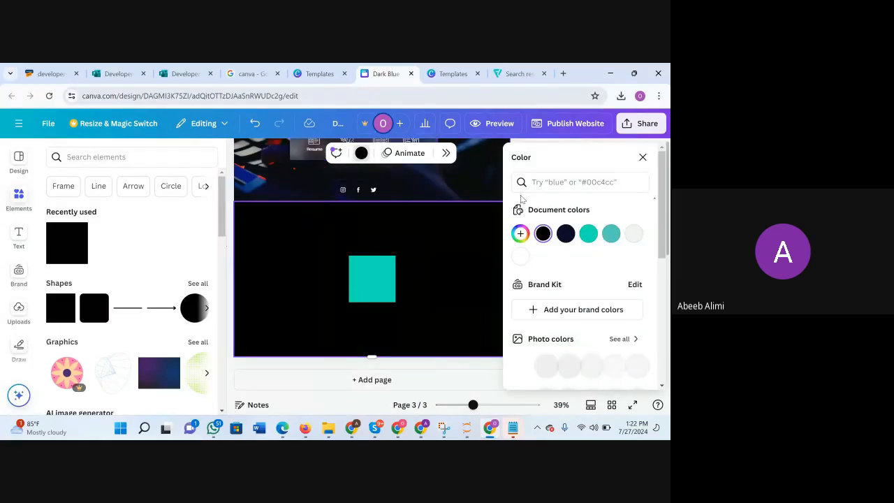
left_click(521, 256)
left_click(371, 279)
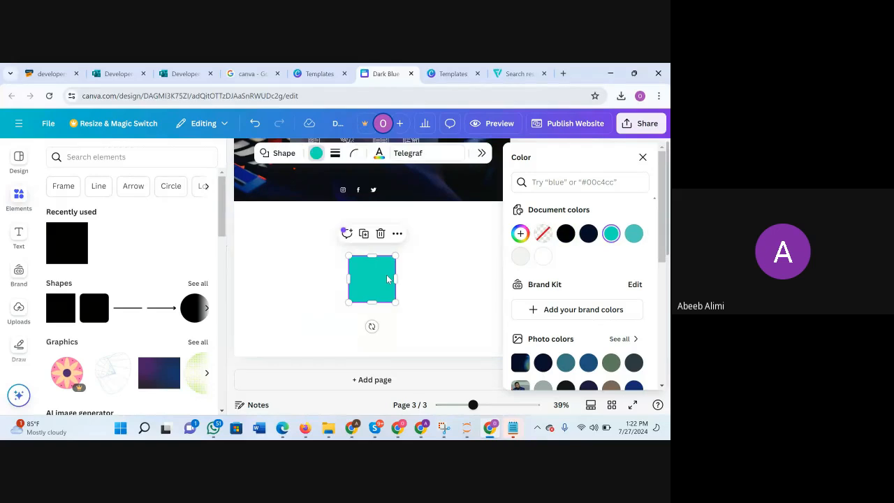
Move the teal square towards the upper left of page 3 and reshape it into a portrait rectangle.
left_click(643, 158)
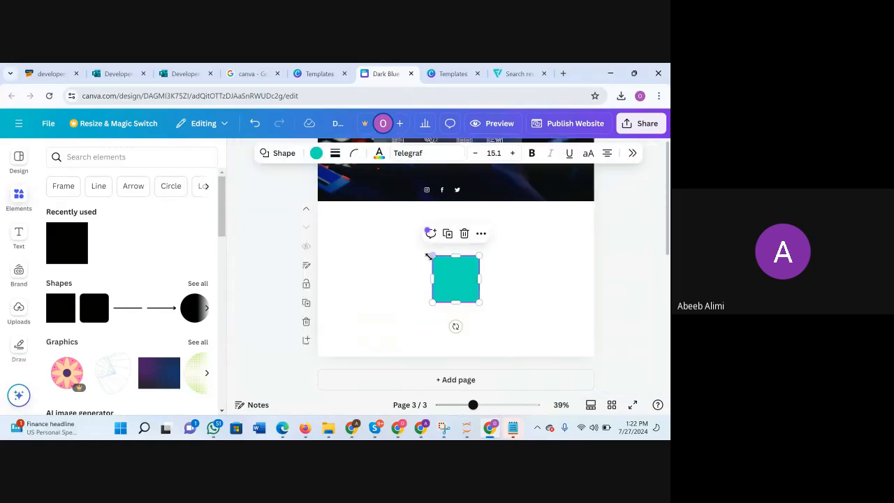
left_click_drag(451, 280, 395, 267)
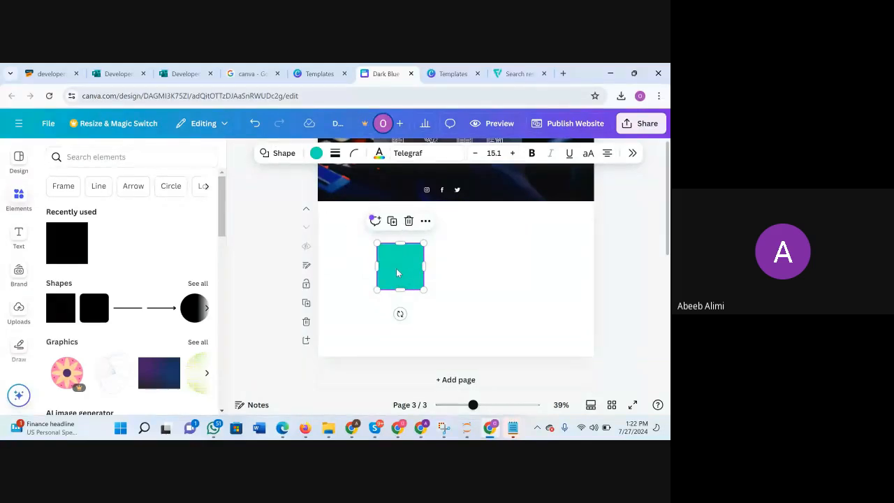
left_click(450, 272)
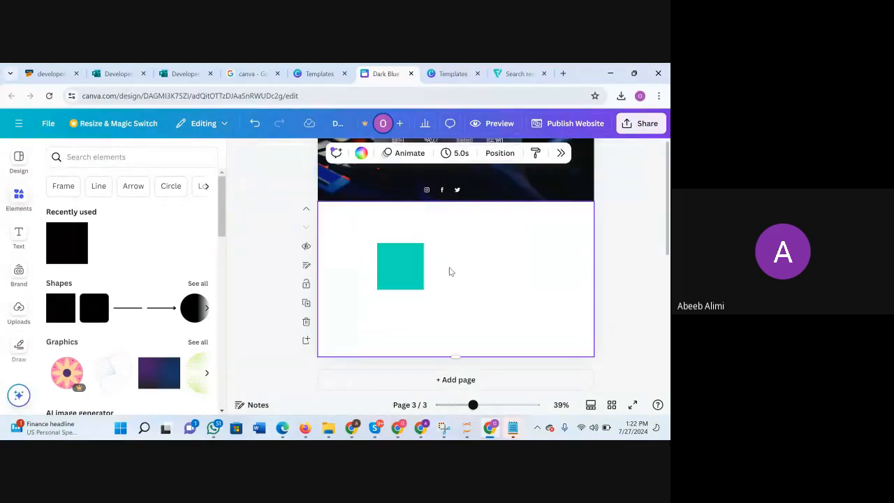
left_click(403, 260)
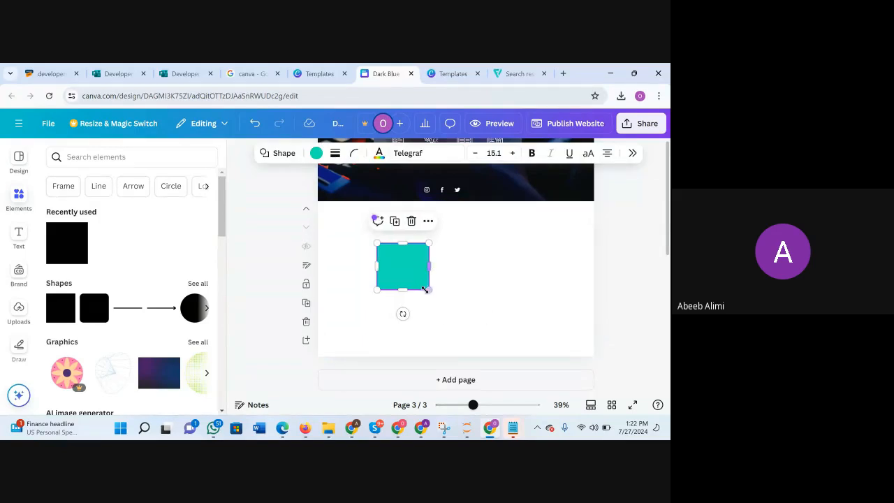
mouse_move(424, 290)
left_mouse_down()
mouse_move(429, 273)
mouse_move(413, 293)
mouse_move(420, 297)
left_mouse_up()
left_click(454, 292)
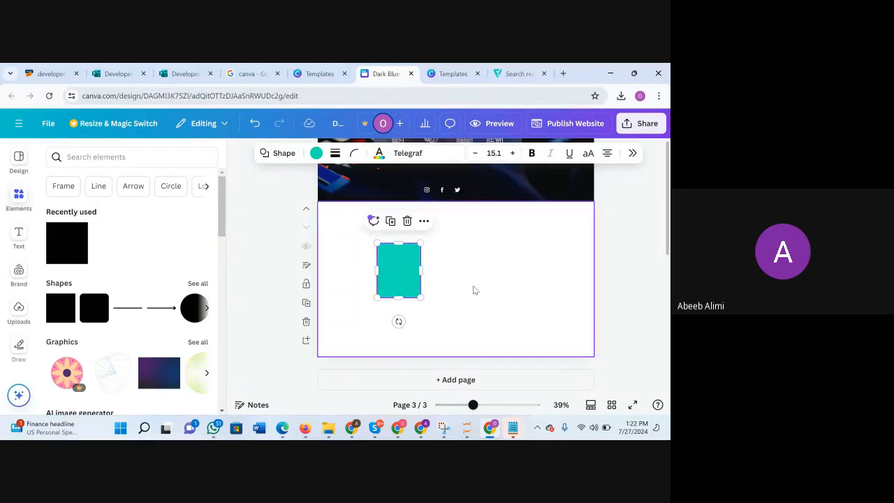
Search the elements library for "shadow" and browse the full set of shadow graphics.
left_click(23, 199)
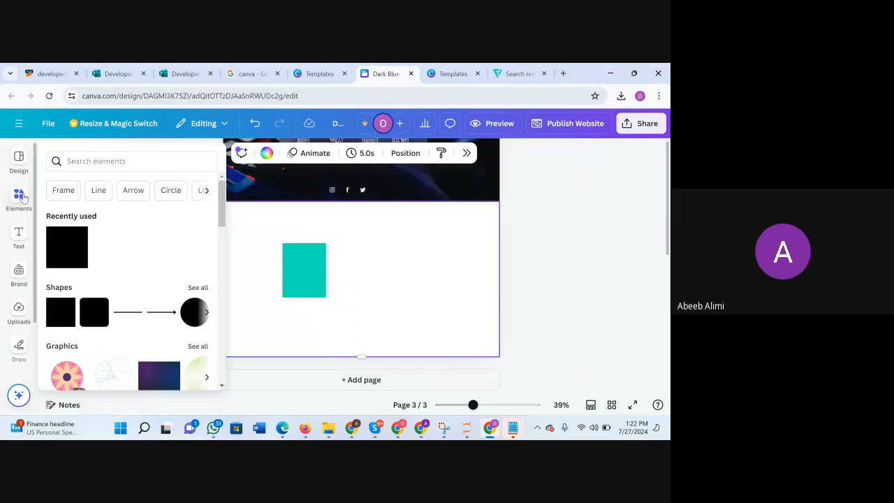
left_click(23, 198)
left_click(129, 165)
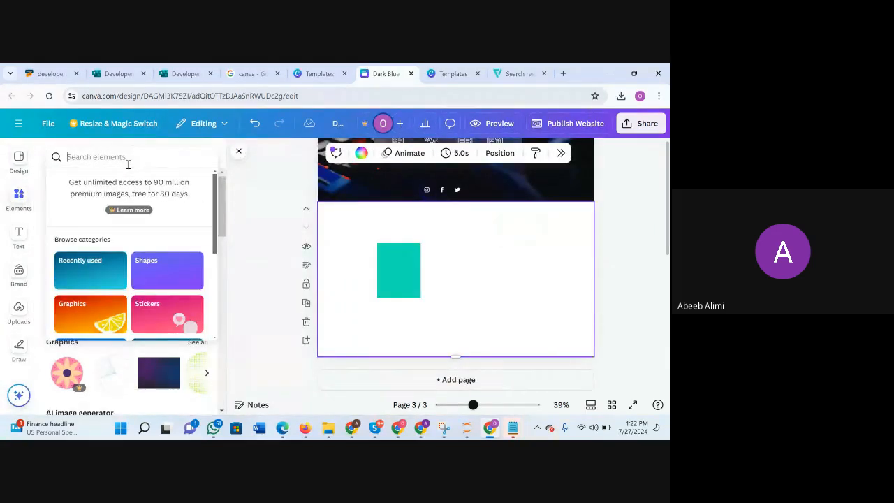
type("shadow")
key("Return")
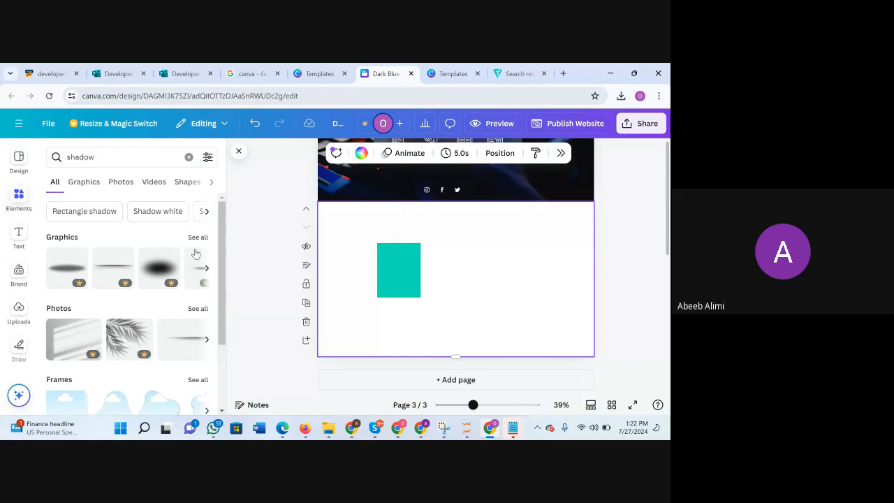
left_click(198, 237)
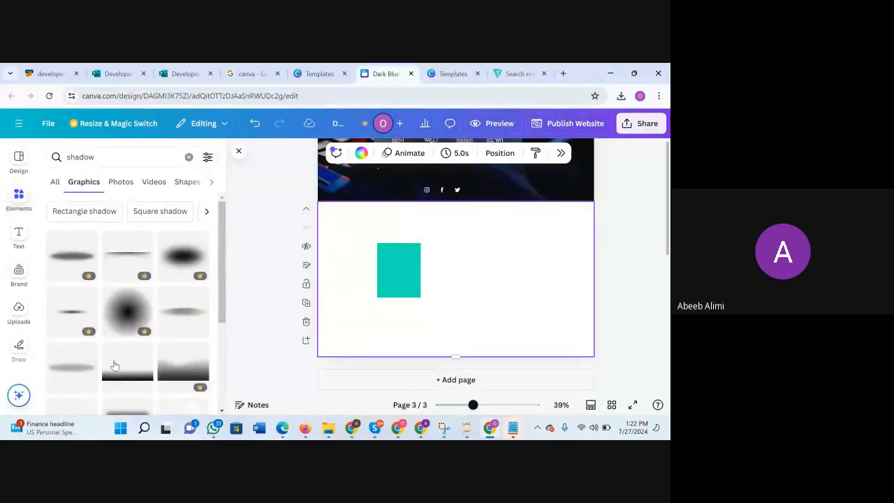
scroll(116, 365, "down", 1)
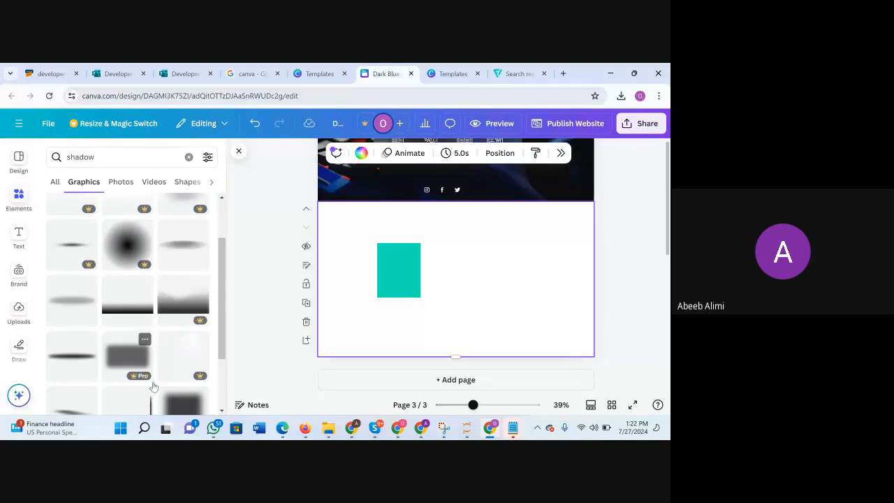
scroll(154, 386, "down", 1)
Switch to the Google Meet call to check on the participants and return to the Canva portfolio design.
mouse_move(421, 428)
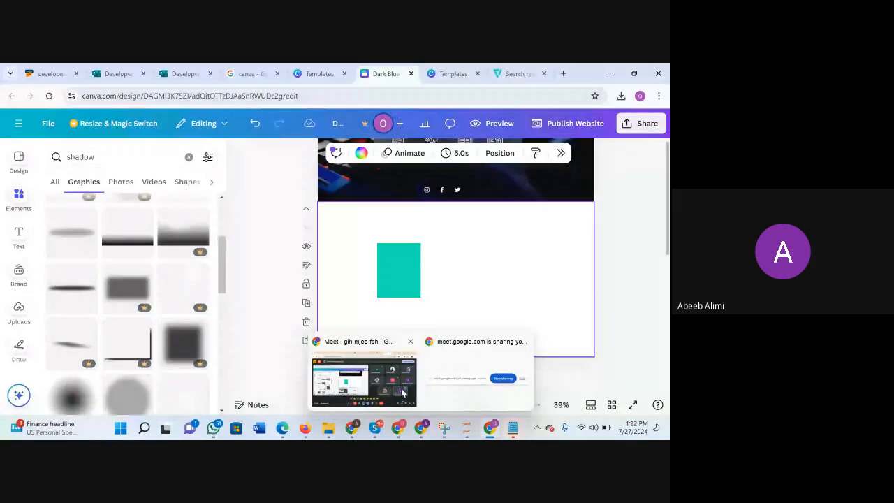
left_click(364, 381)
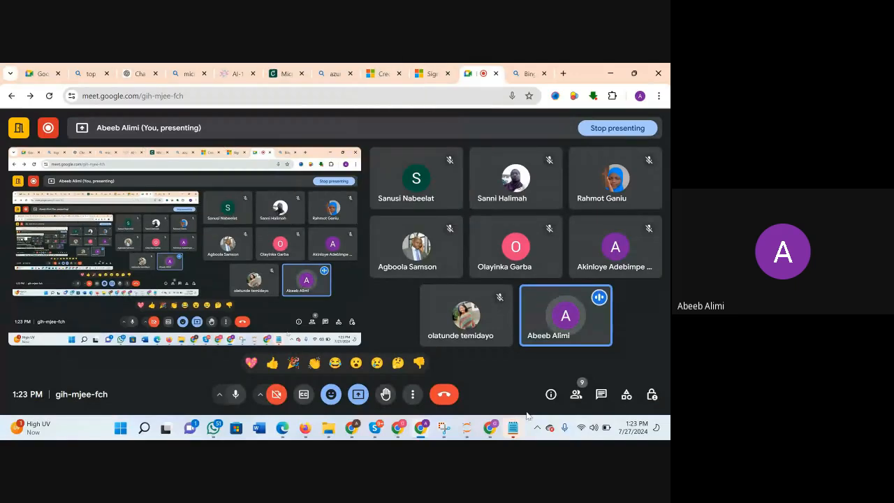
mouse_move(491, 428)
left_click(493, 399)
scroll(503, 284, "down", 2)
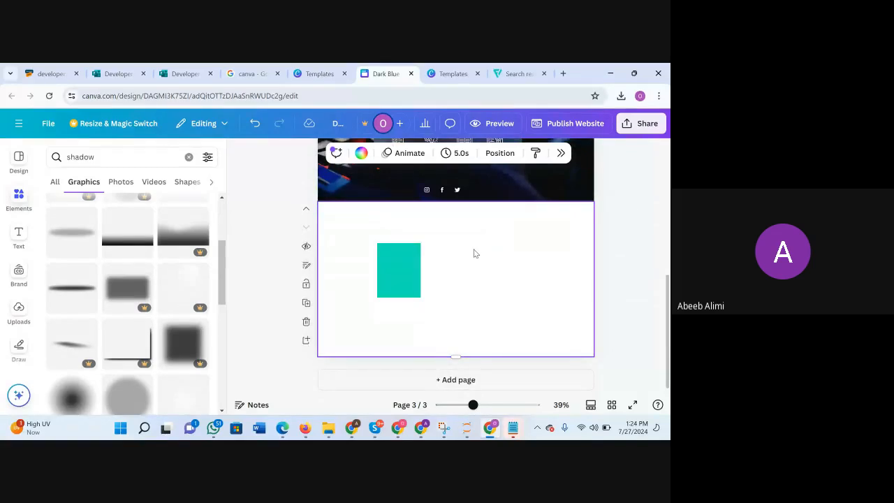
Switch to the finished example portfolio in Canva and examine its Certifications and Projects sections, including the project cards up close.
mouse_move(352, 428)
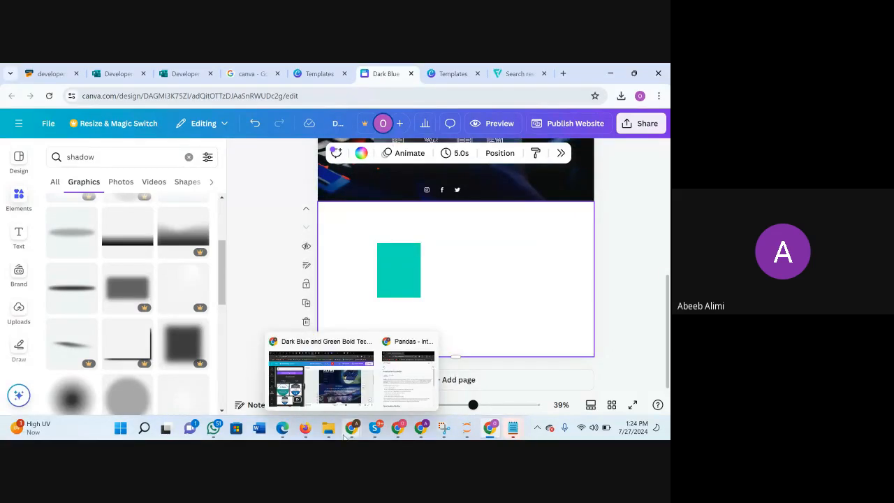
left_click(351, 389)
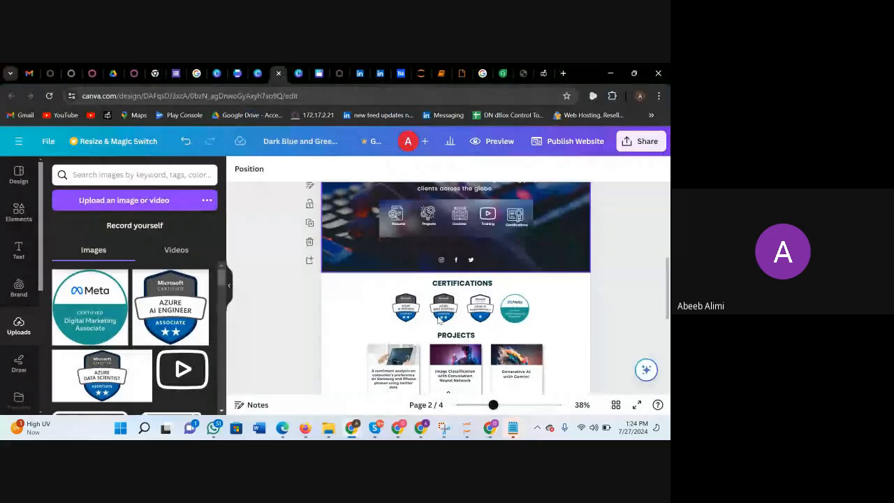
scroll(479, 371, "down", 3)
left_click_drag(494, 405, 519, 405)
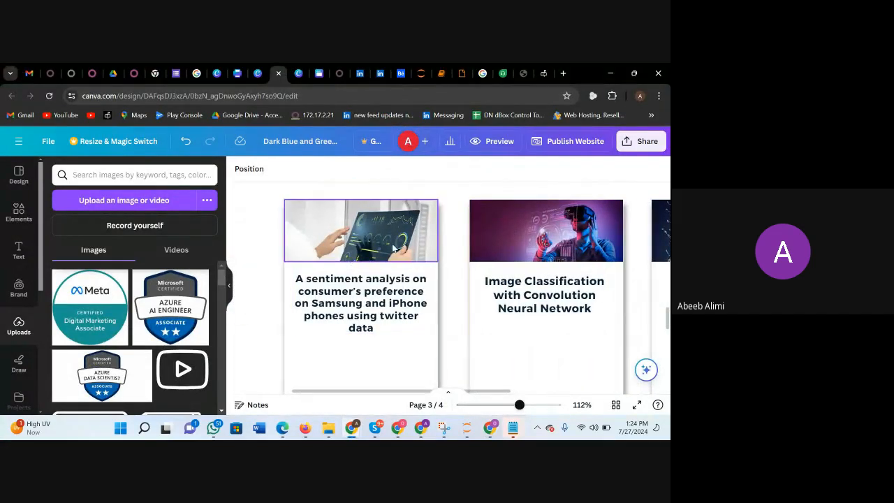
scroll(366, 334, "down", 1)
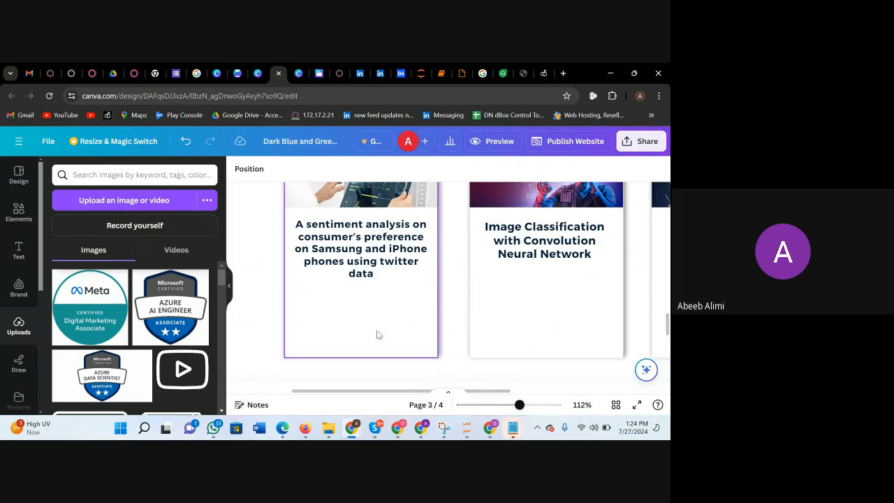
left_click_drag(519, 406, 493, 407)
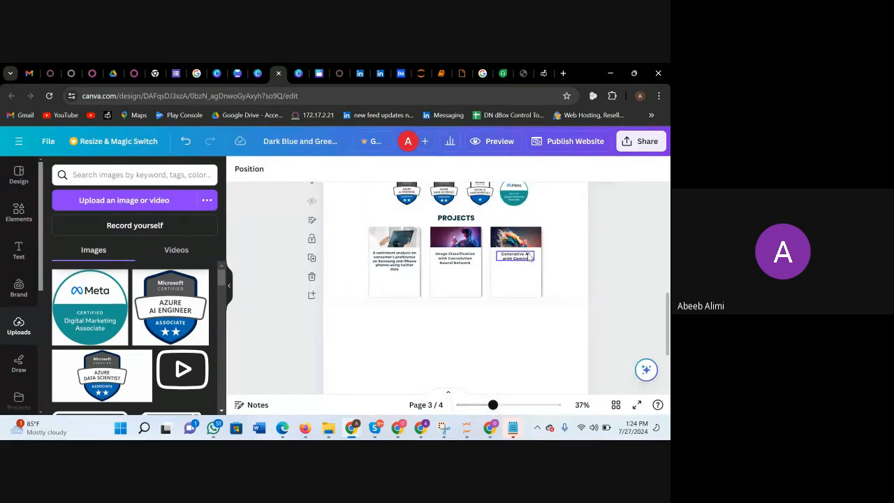
scroll(523, 276, "up", 1)
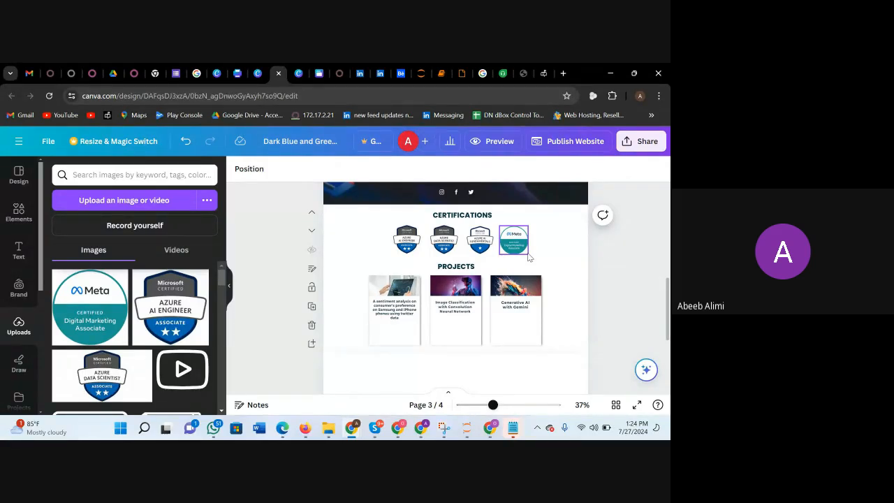
left_click(539, 214)
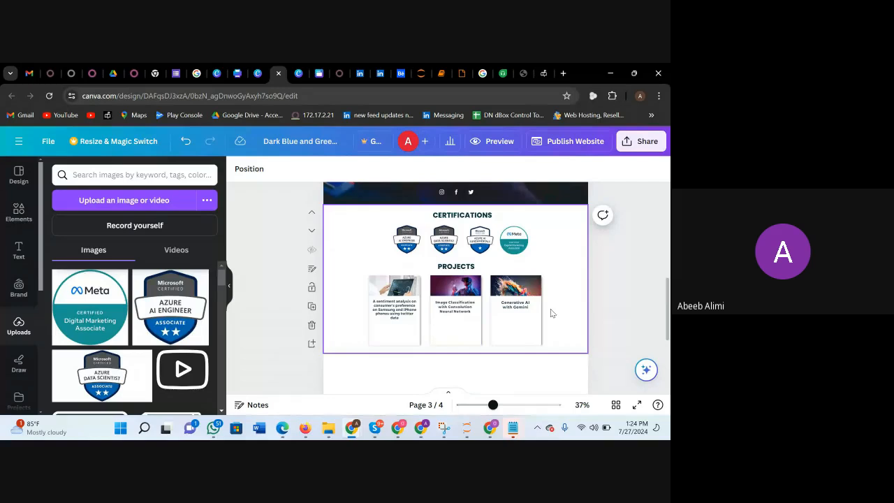
scroll(524, 364, "down", 1)
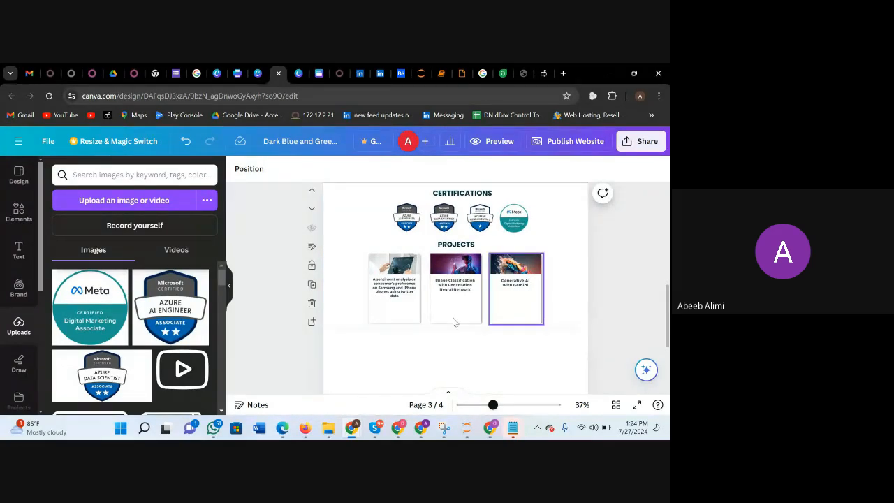
Switch to the Google Meet call and bring up the option to stop the recording.
mouse_move(488, 427)
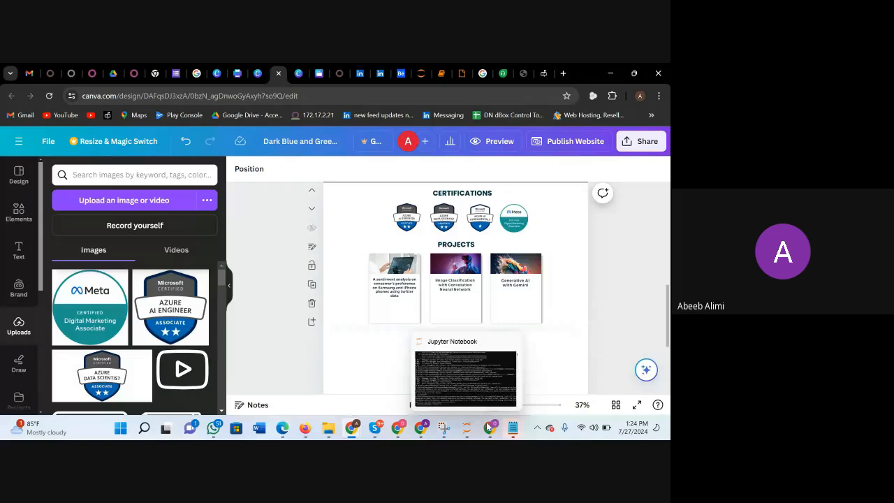
mouse_move(421, 427)
left_click(392, 402)
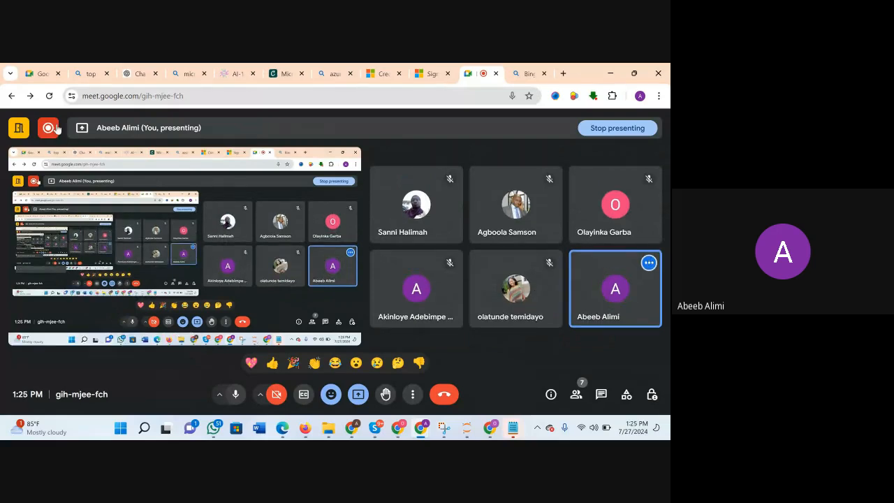
mouse_move(58, 130)
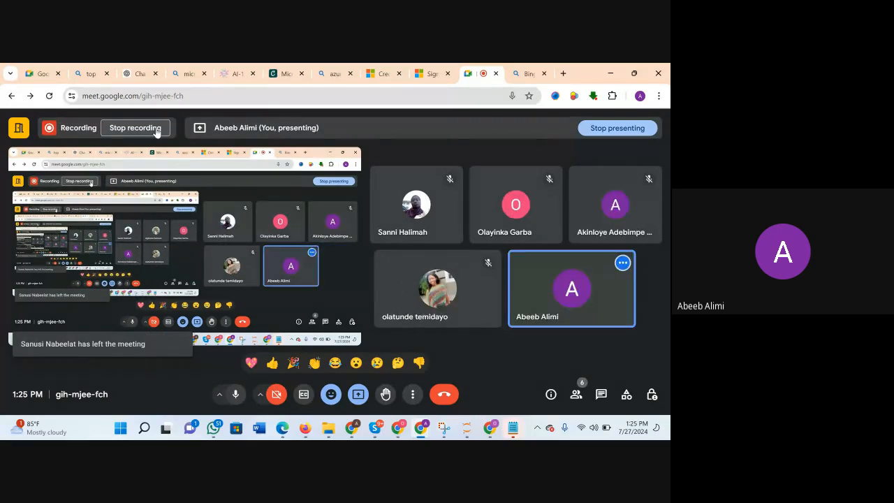